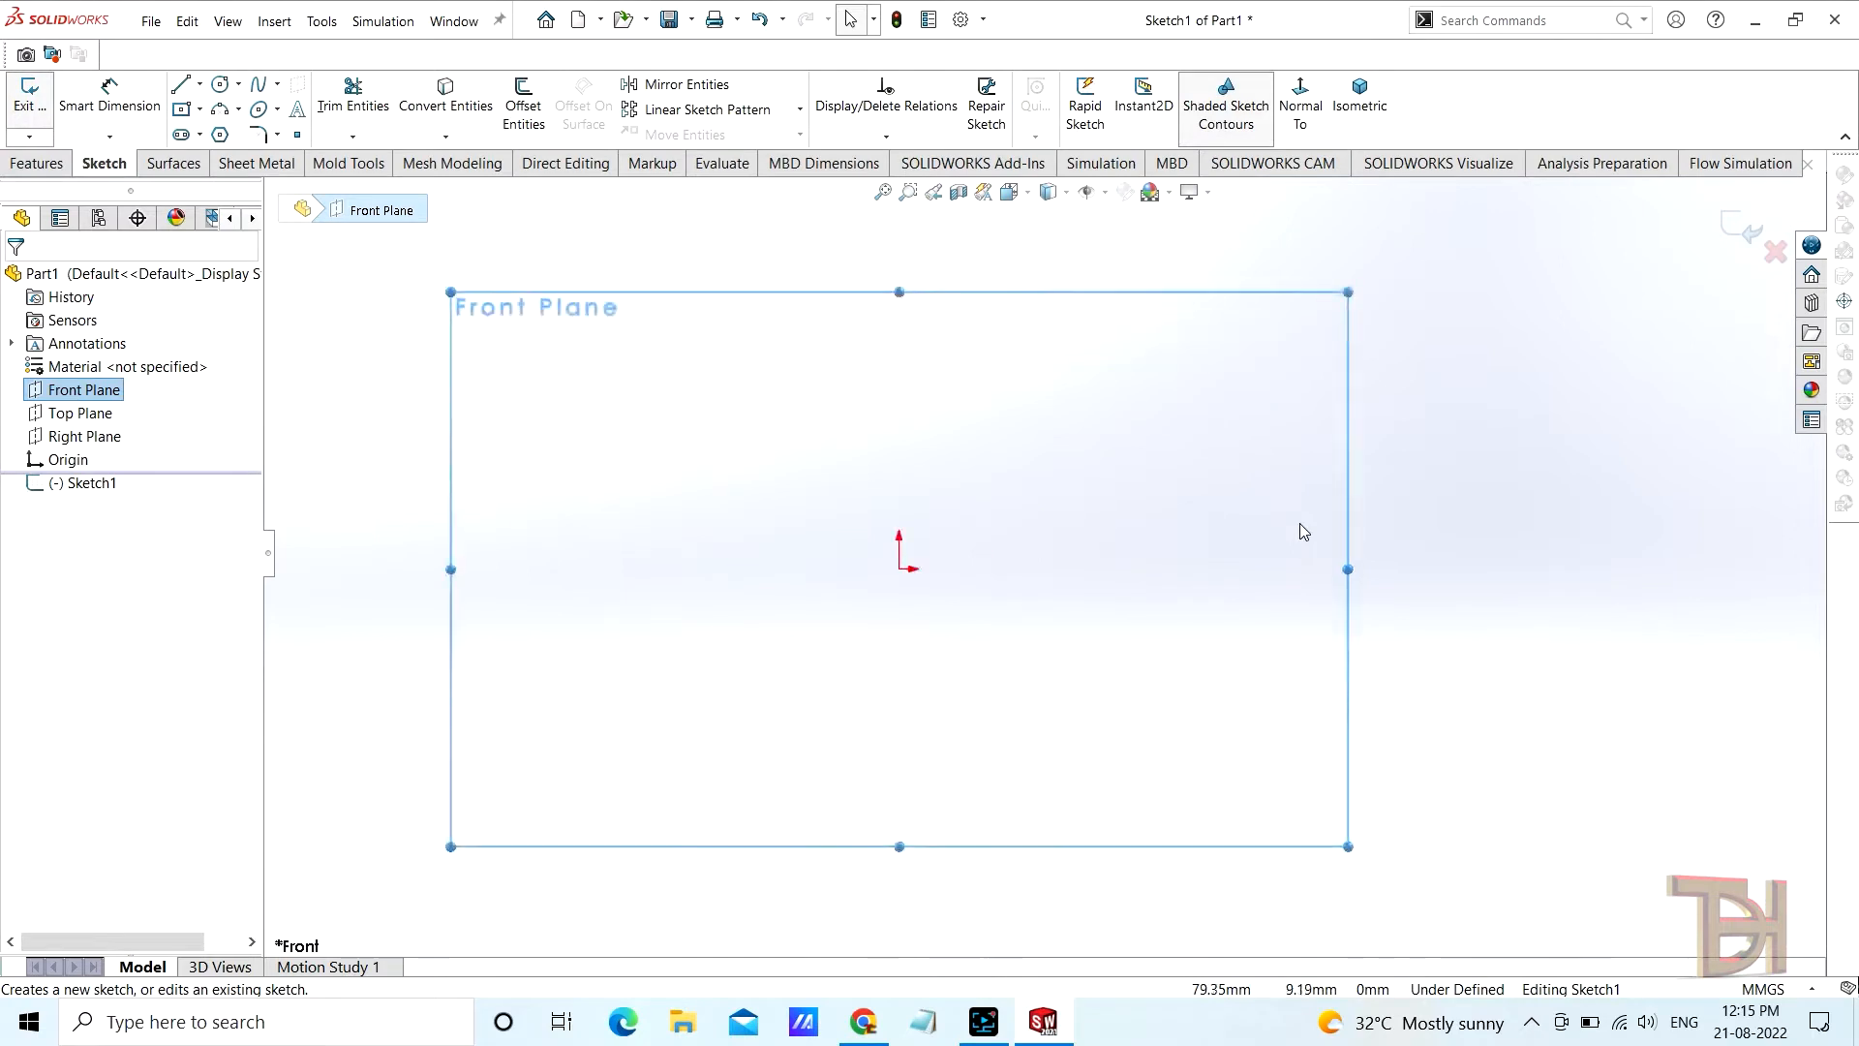
Sketch a centre rectangle on the Front Plane, centred on the origin, about 176 mm wide and 19.5 mm high
{"action": "left_click", "coordinate": [182, 109]}
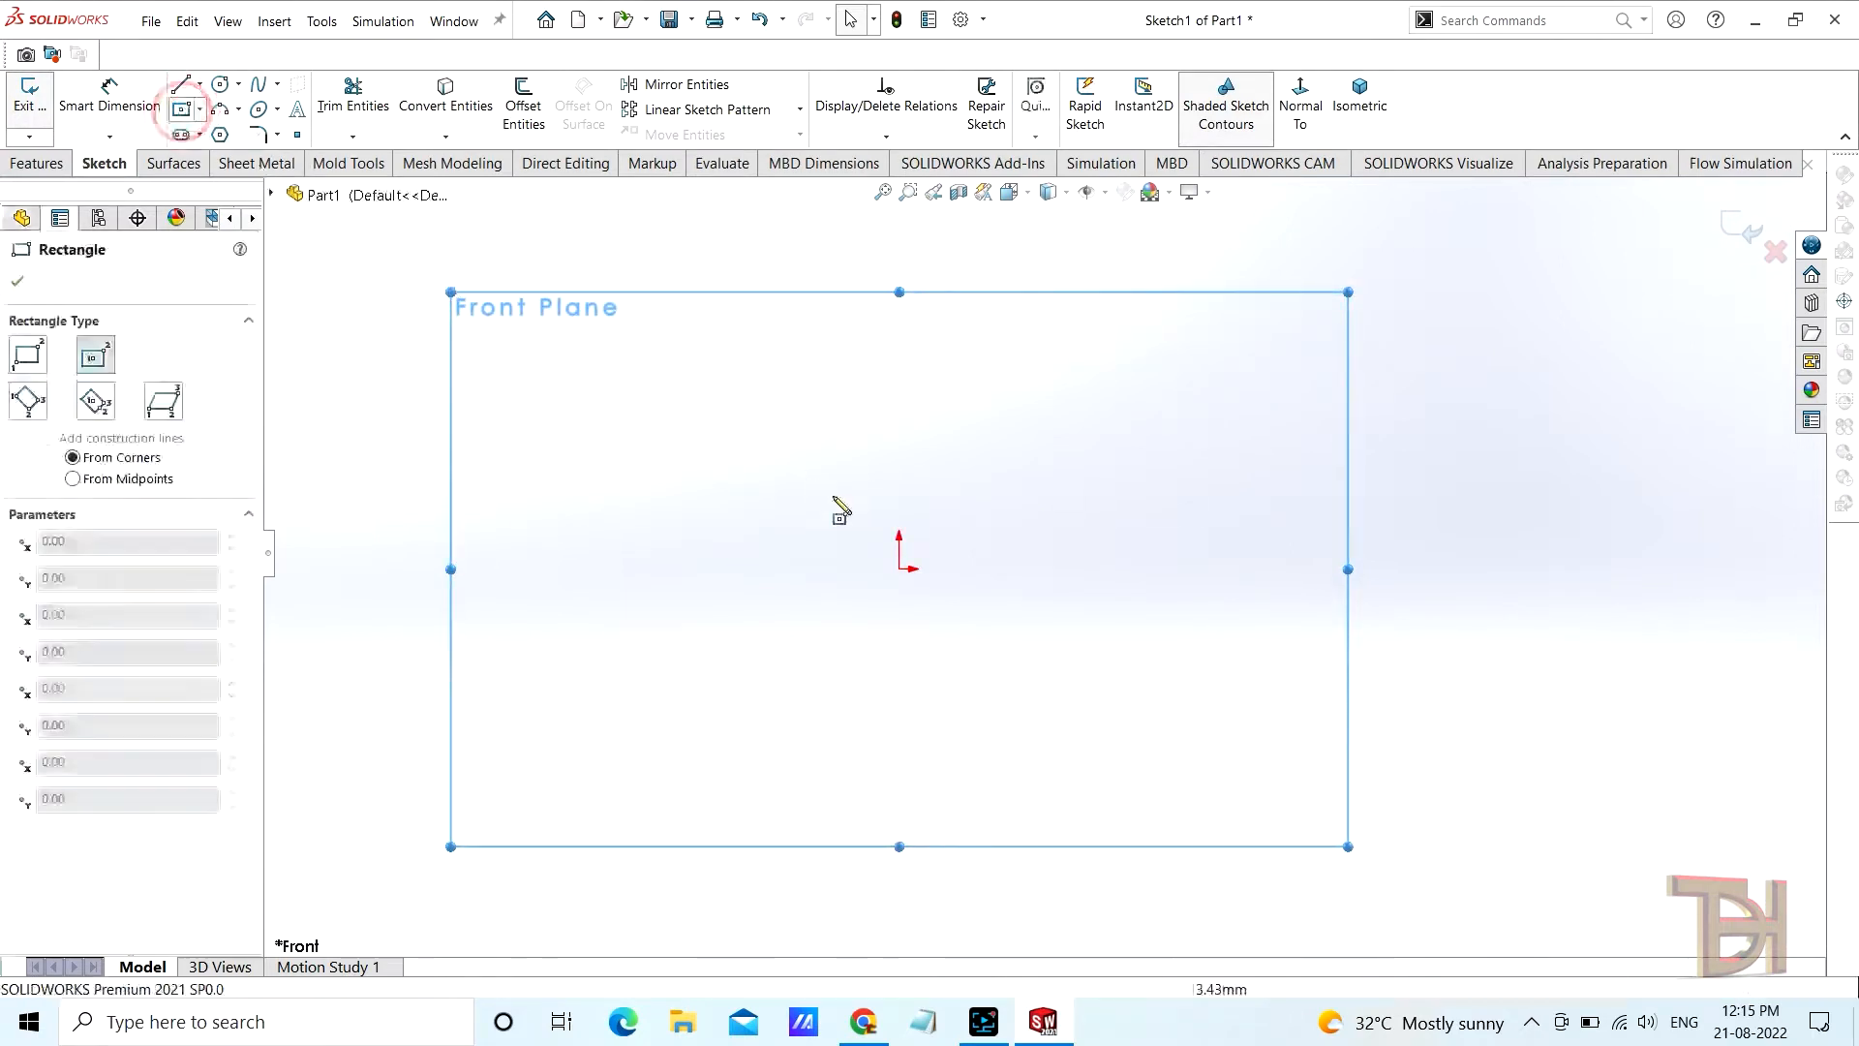
{"action": "left_click", "coordinate": [909, 568]}
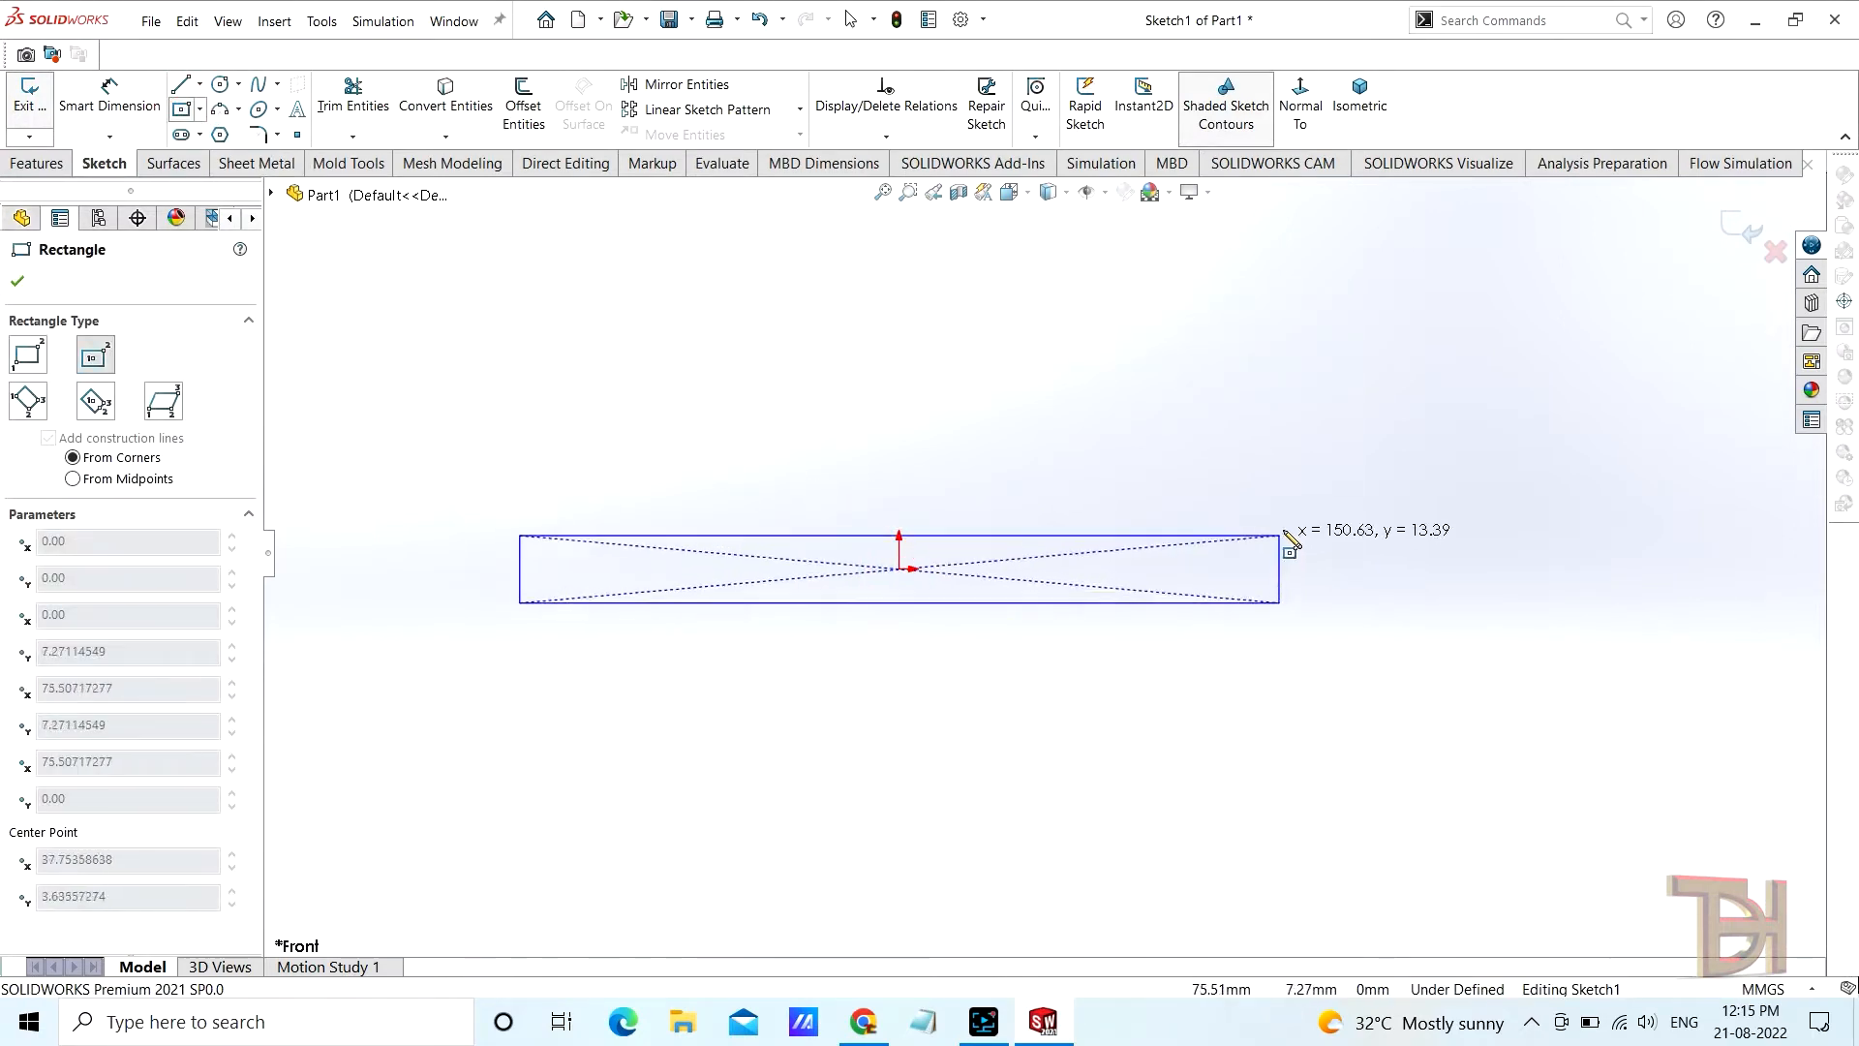
{"action": "left_click", "coordinate": [1344, 521]}
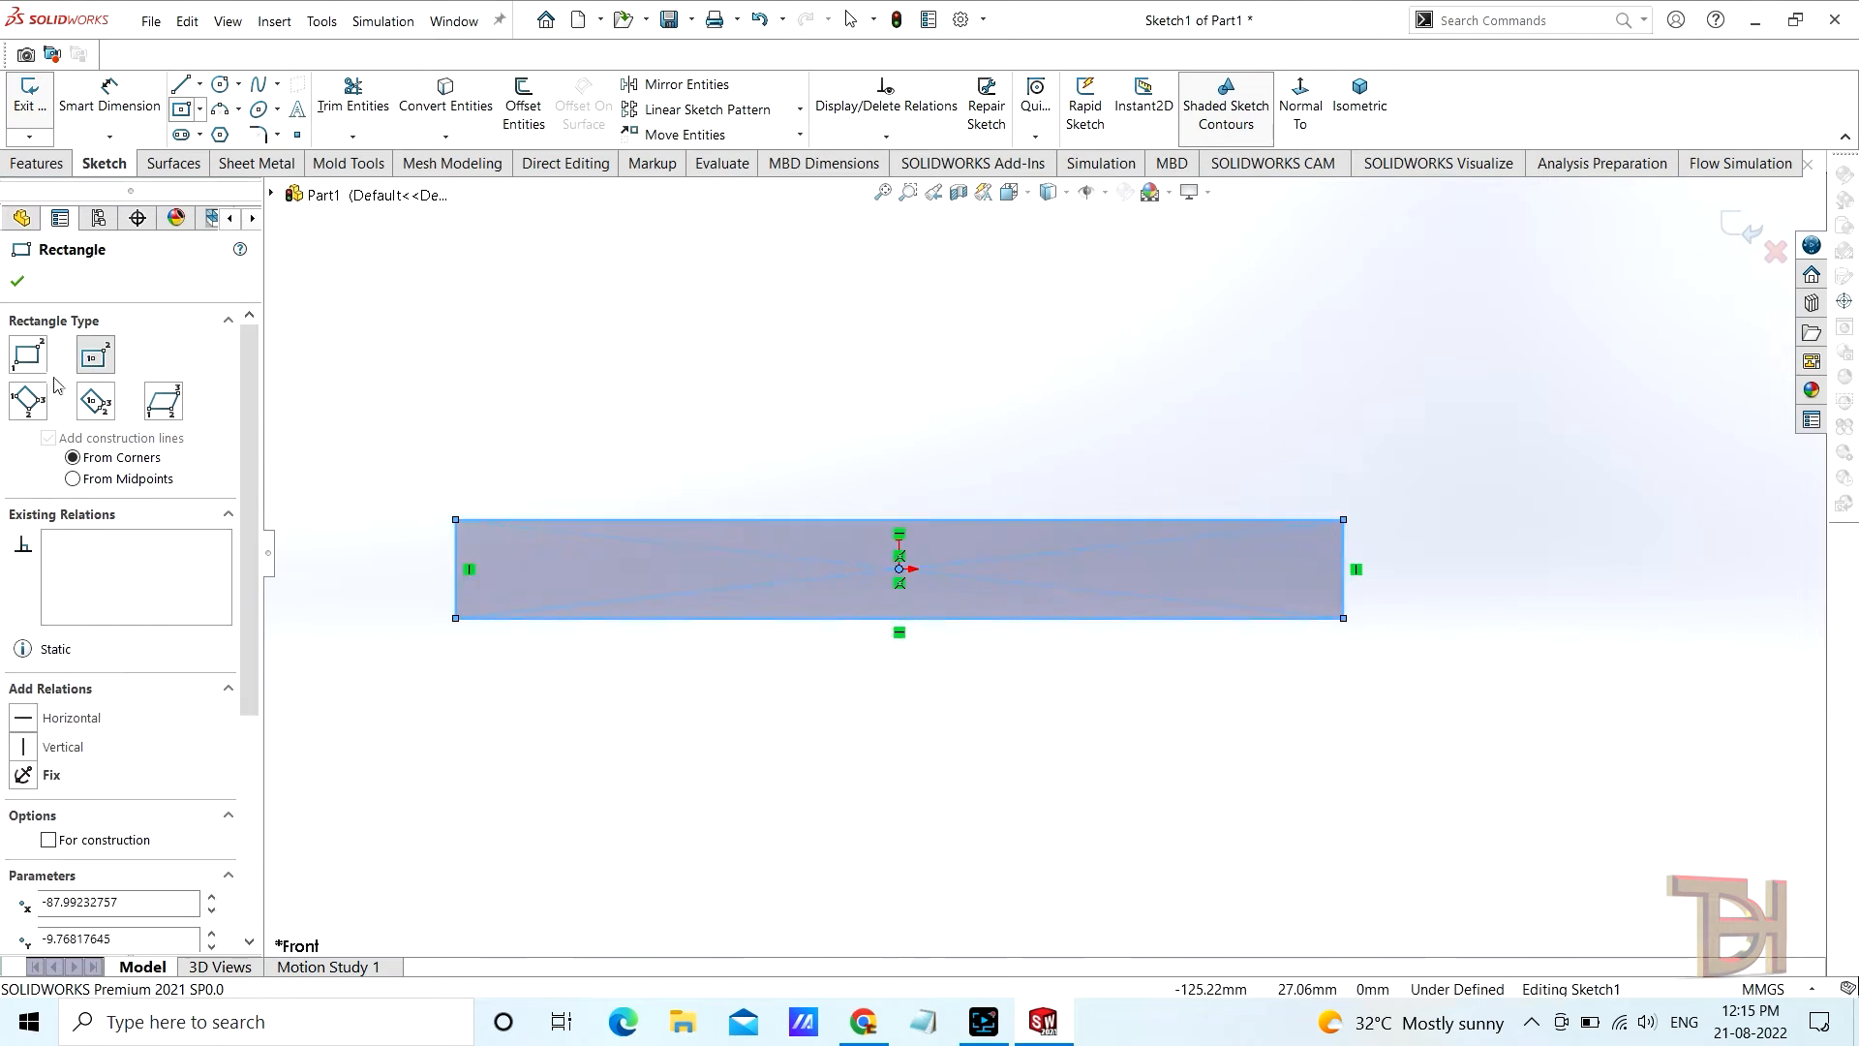
{"action": "left_click", "coordinate": [19, 281]}
Dimension the rectangle to 100 mm wide and 10 mm high
{"action": "left_click", "coordinate": [110, 97]}
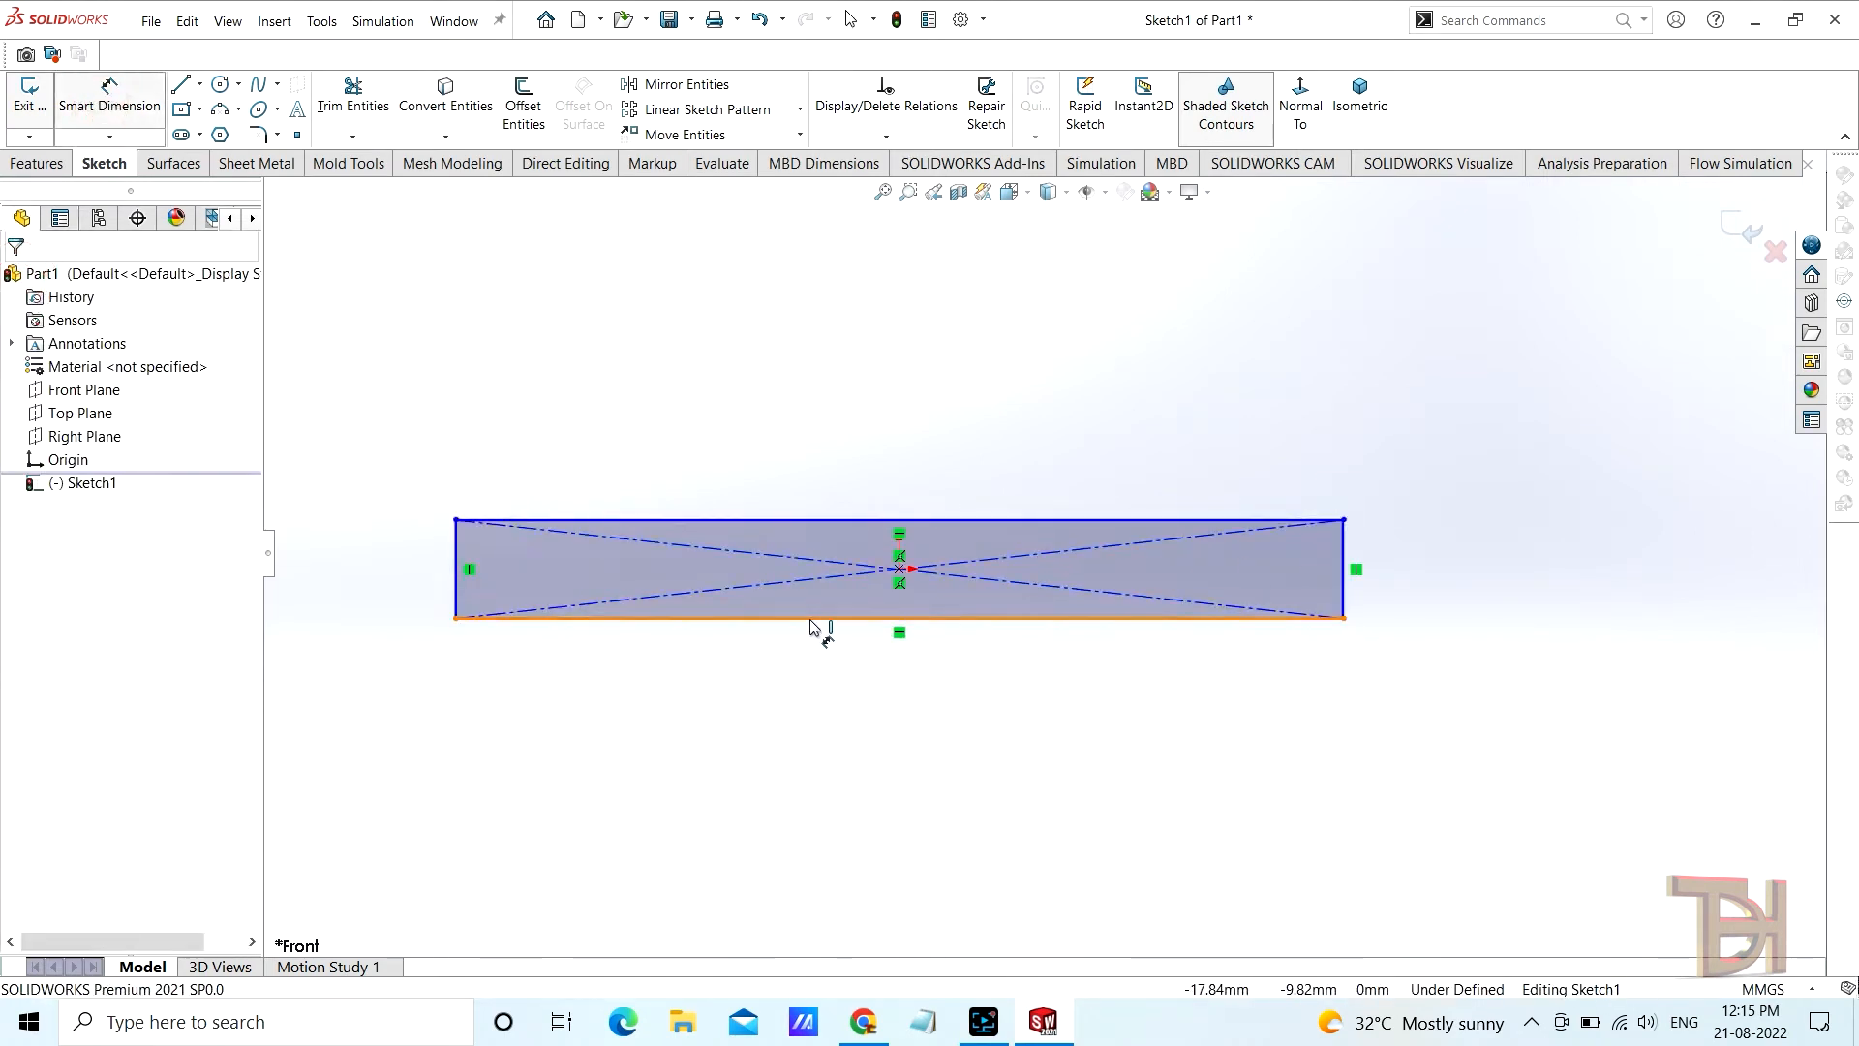
{"action": "left_click", "coordinate": [813, 618]}
{"action": "left_click", "coordinate": [901, 705]}
{"action": "type", "text": "1"}
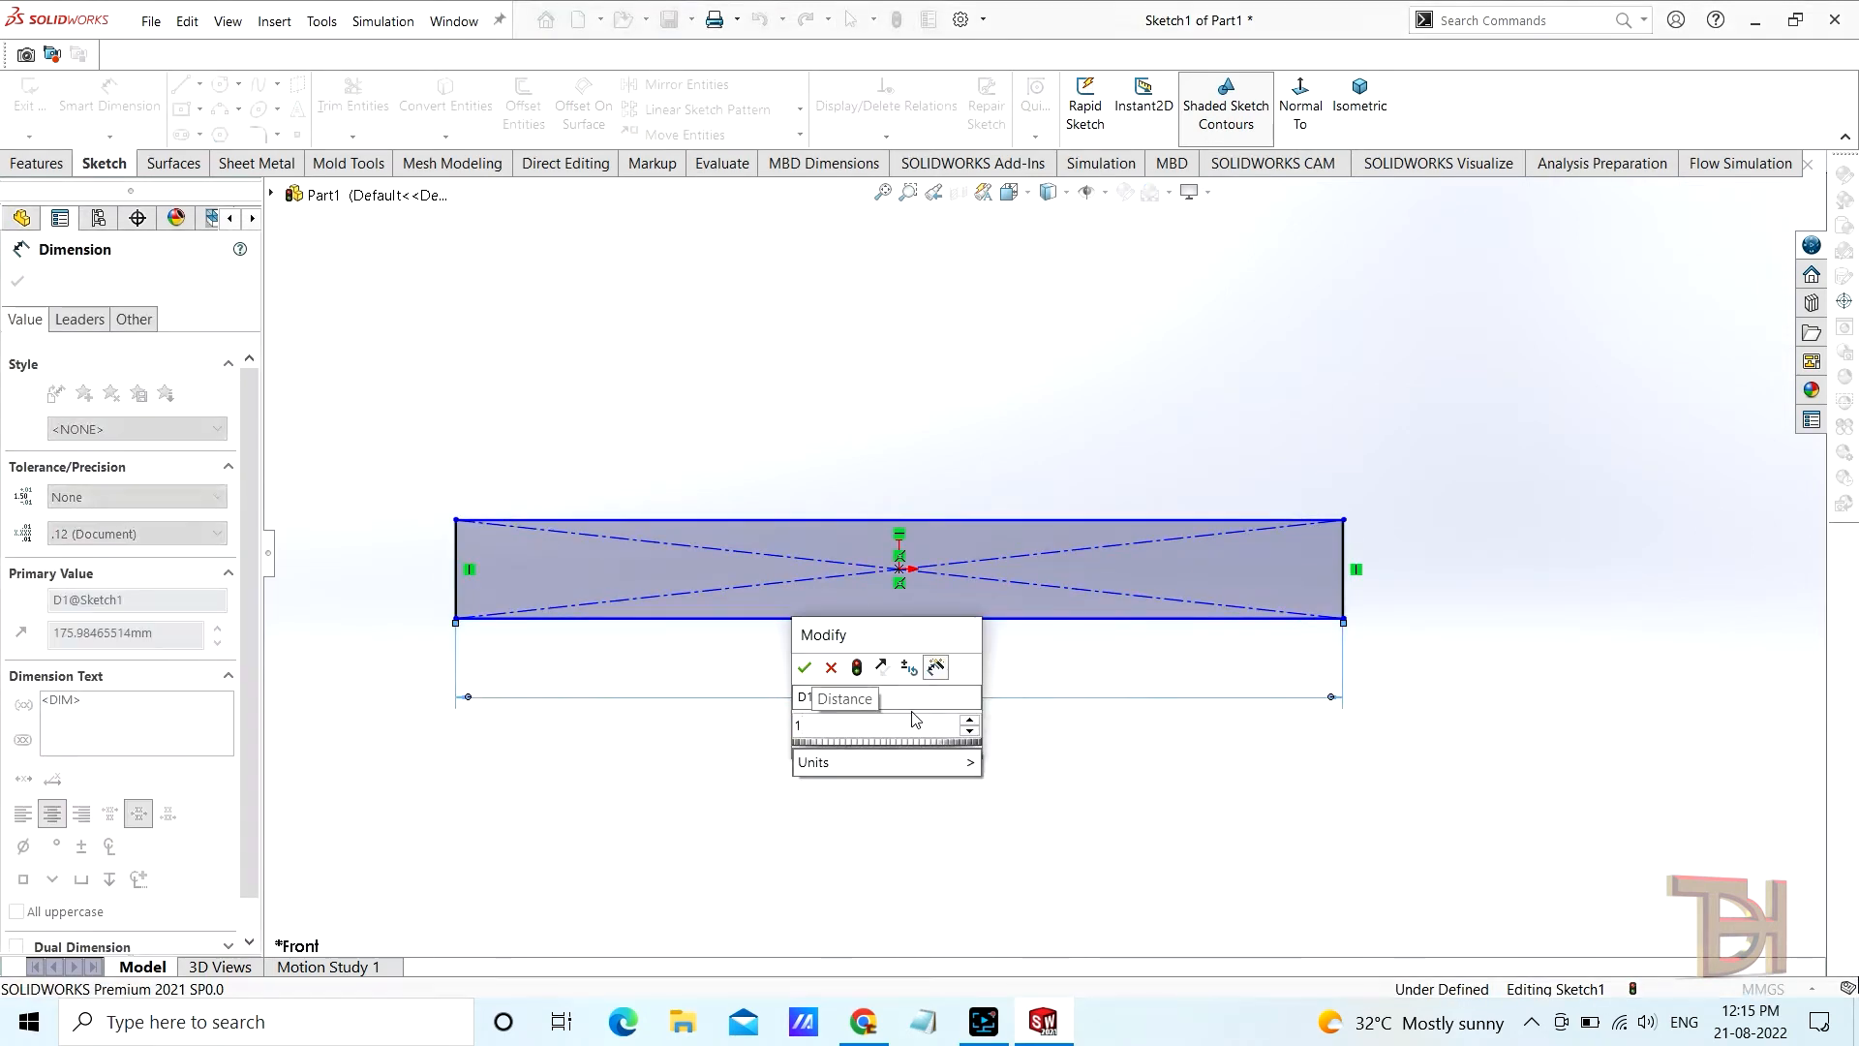
{"action": "type", "text": "00"}
{"action": "key", "text": "Return"}
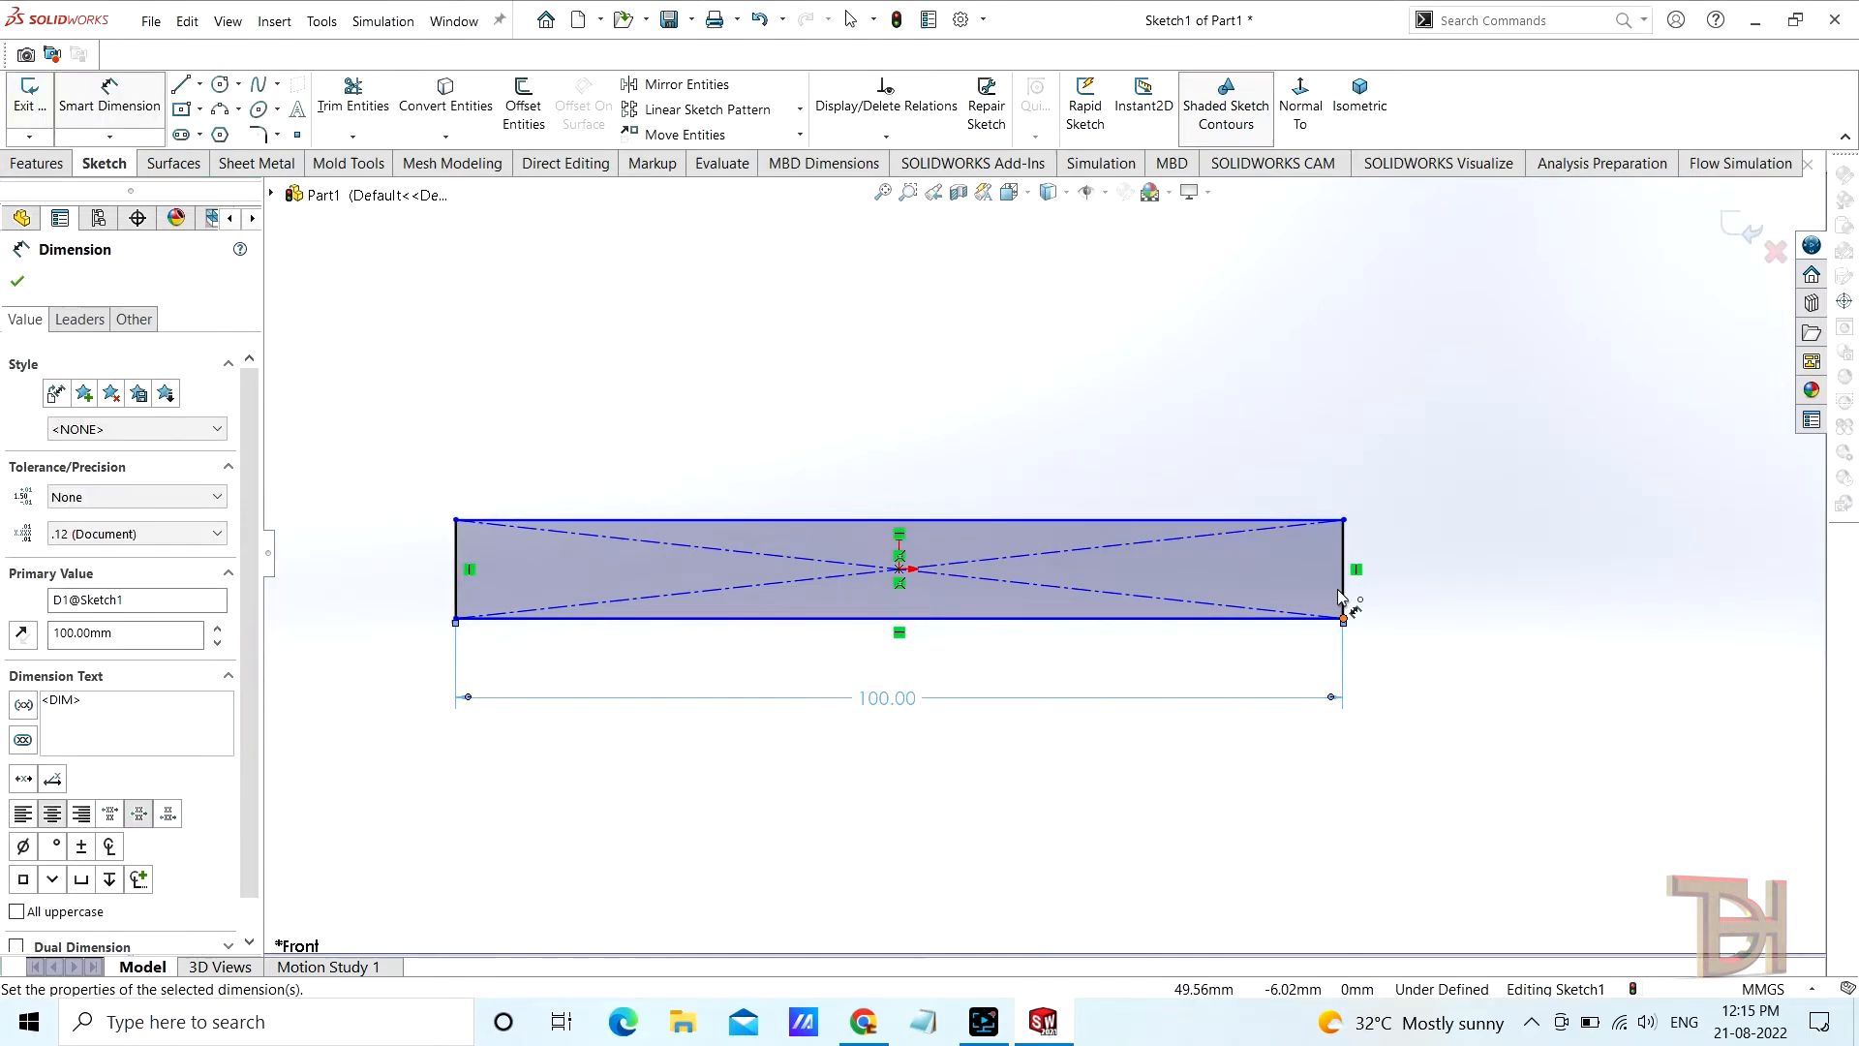
{"action": "left_click", "coordinate": [1345, 588]}
{"action": "left_click", "coordinate": [1452, 586]}
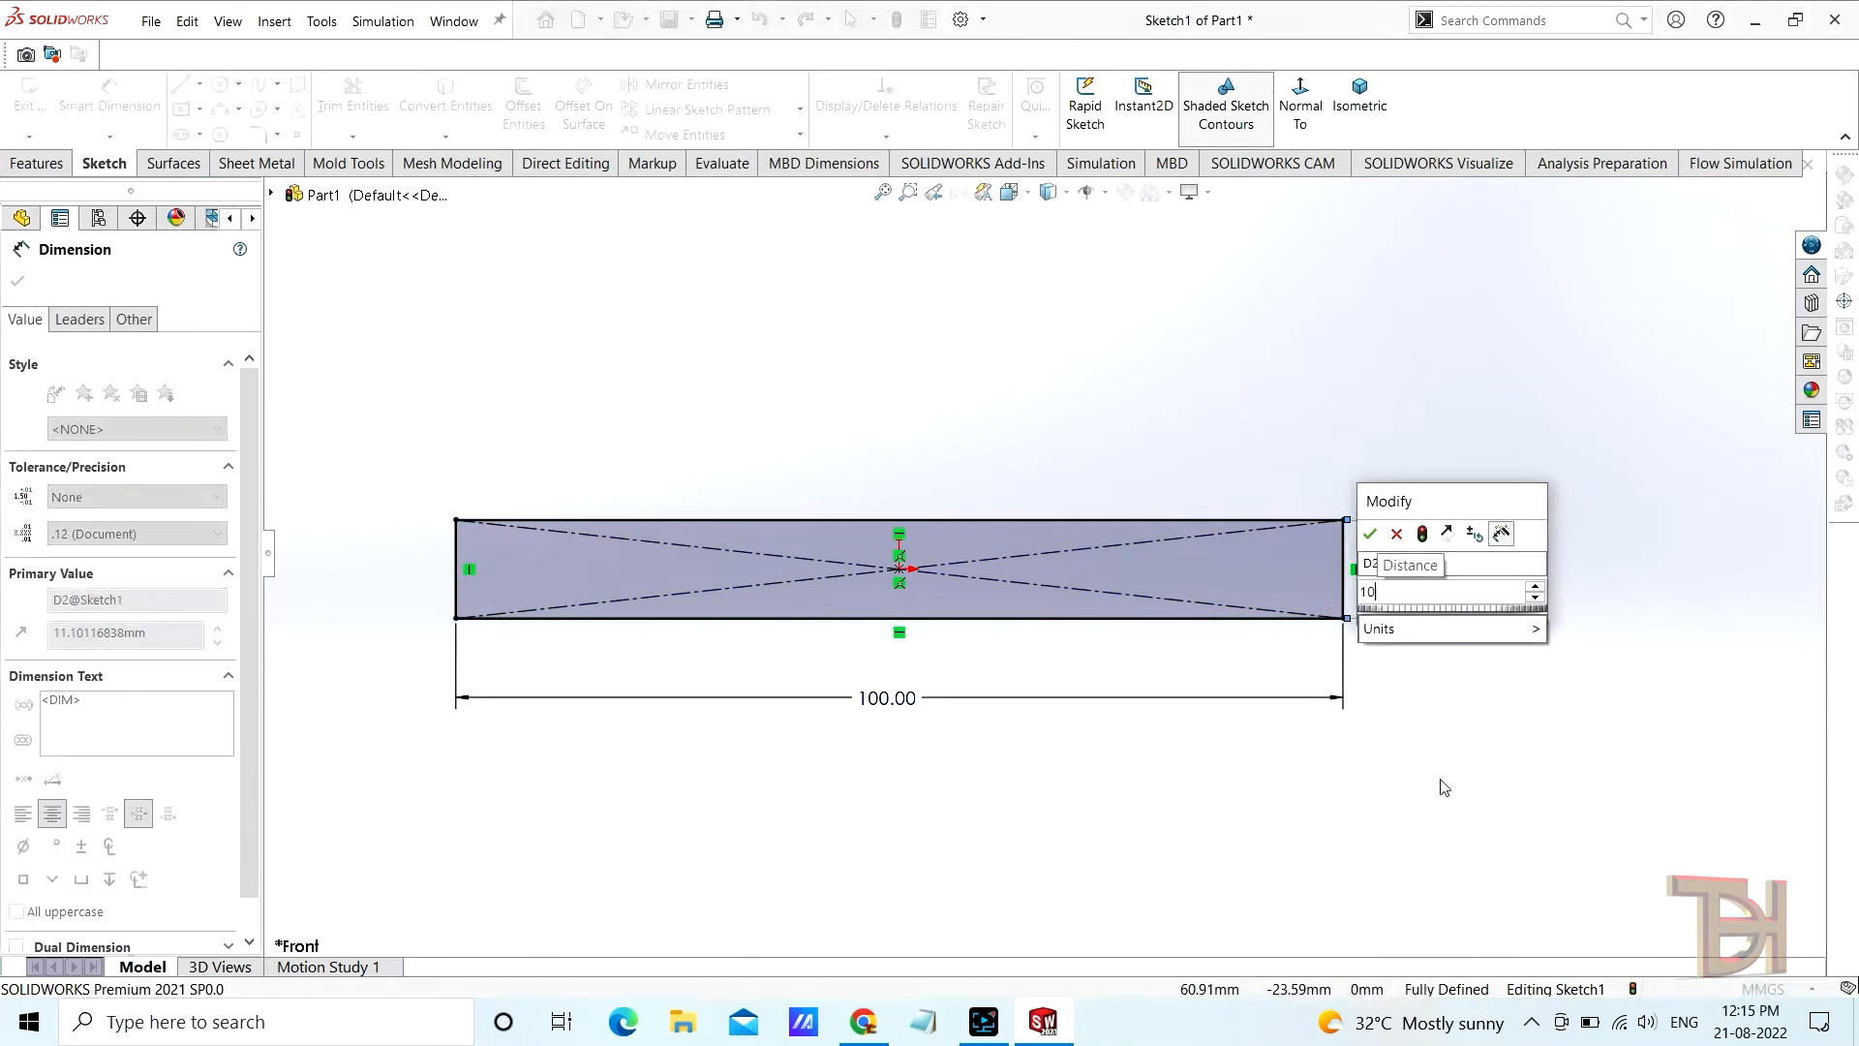
{"action": "key", "text": "Return"}
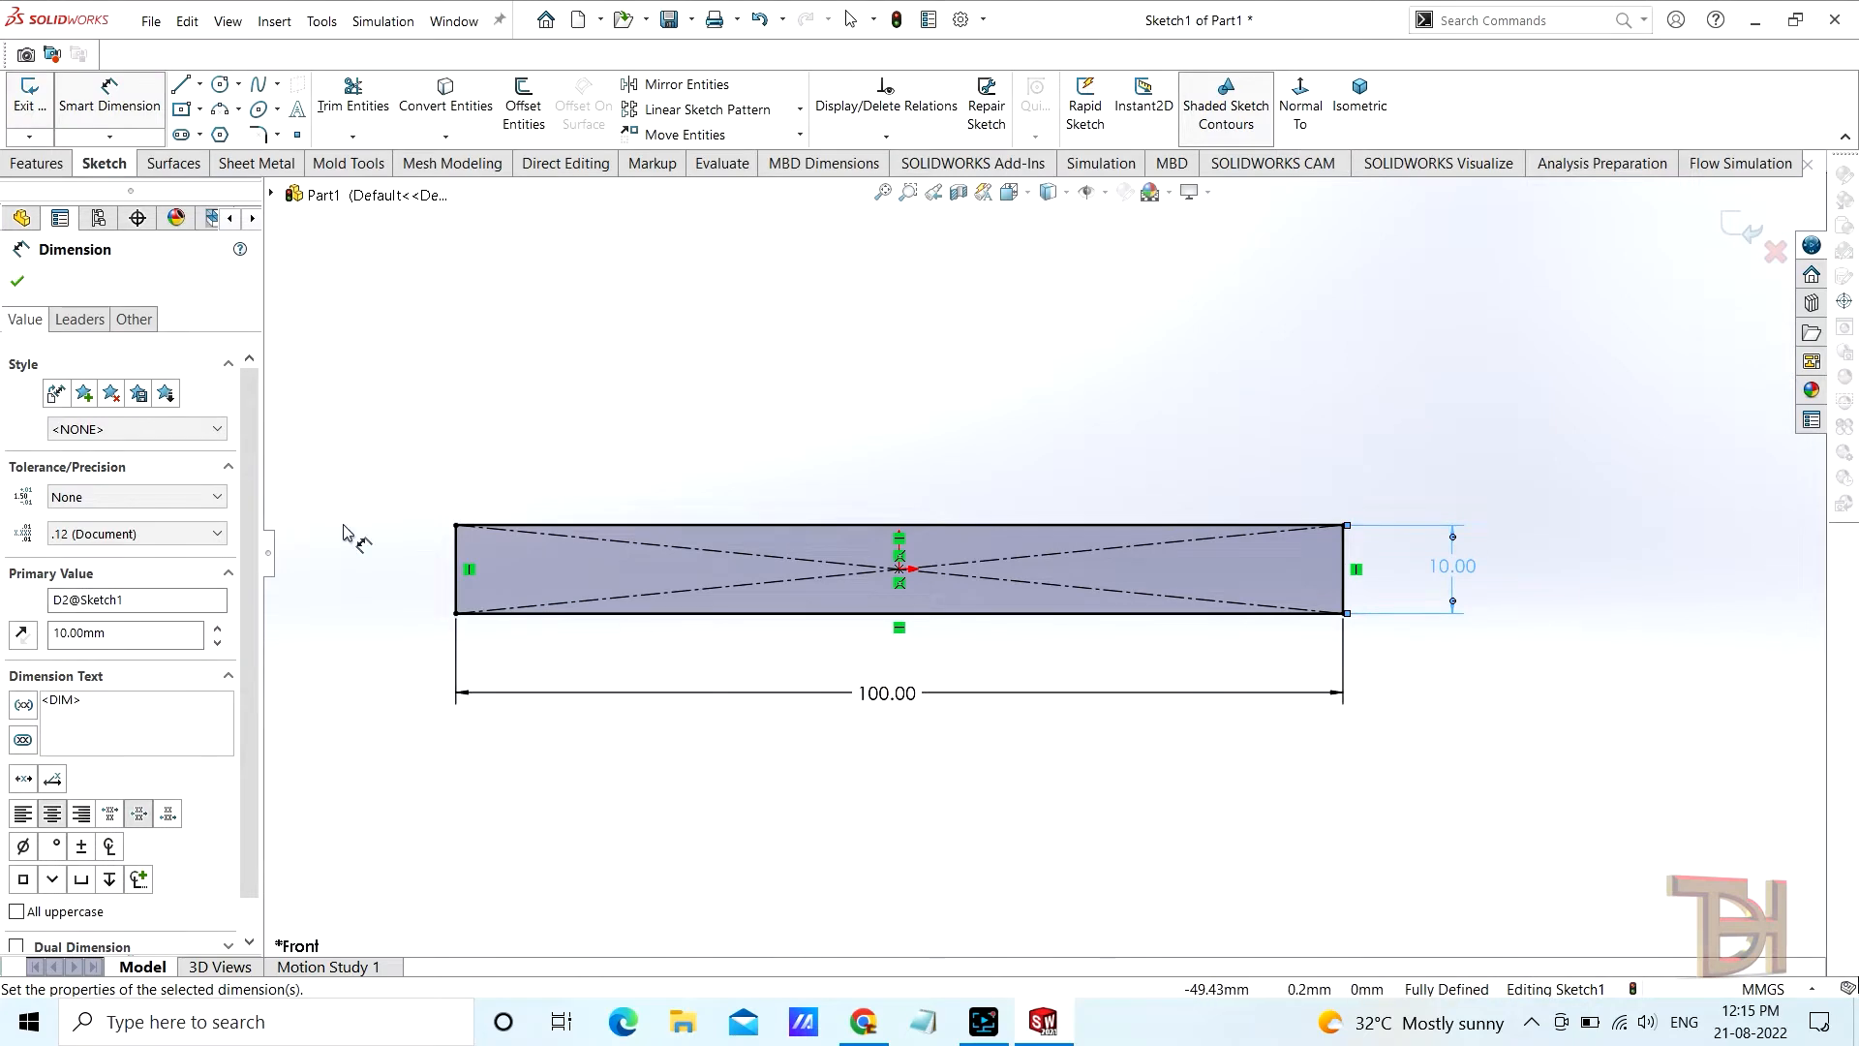
{"action": "left_click", "coordinate": [24, 283]}
Extrude the rectangle as a boss with the Mid Plane end condition and a depth of 20 mm
{"action": "left_click", "coordinate": [39, 165]}
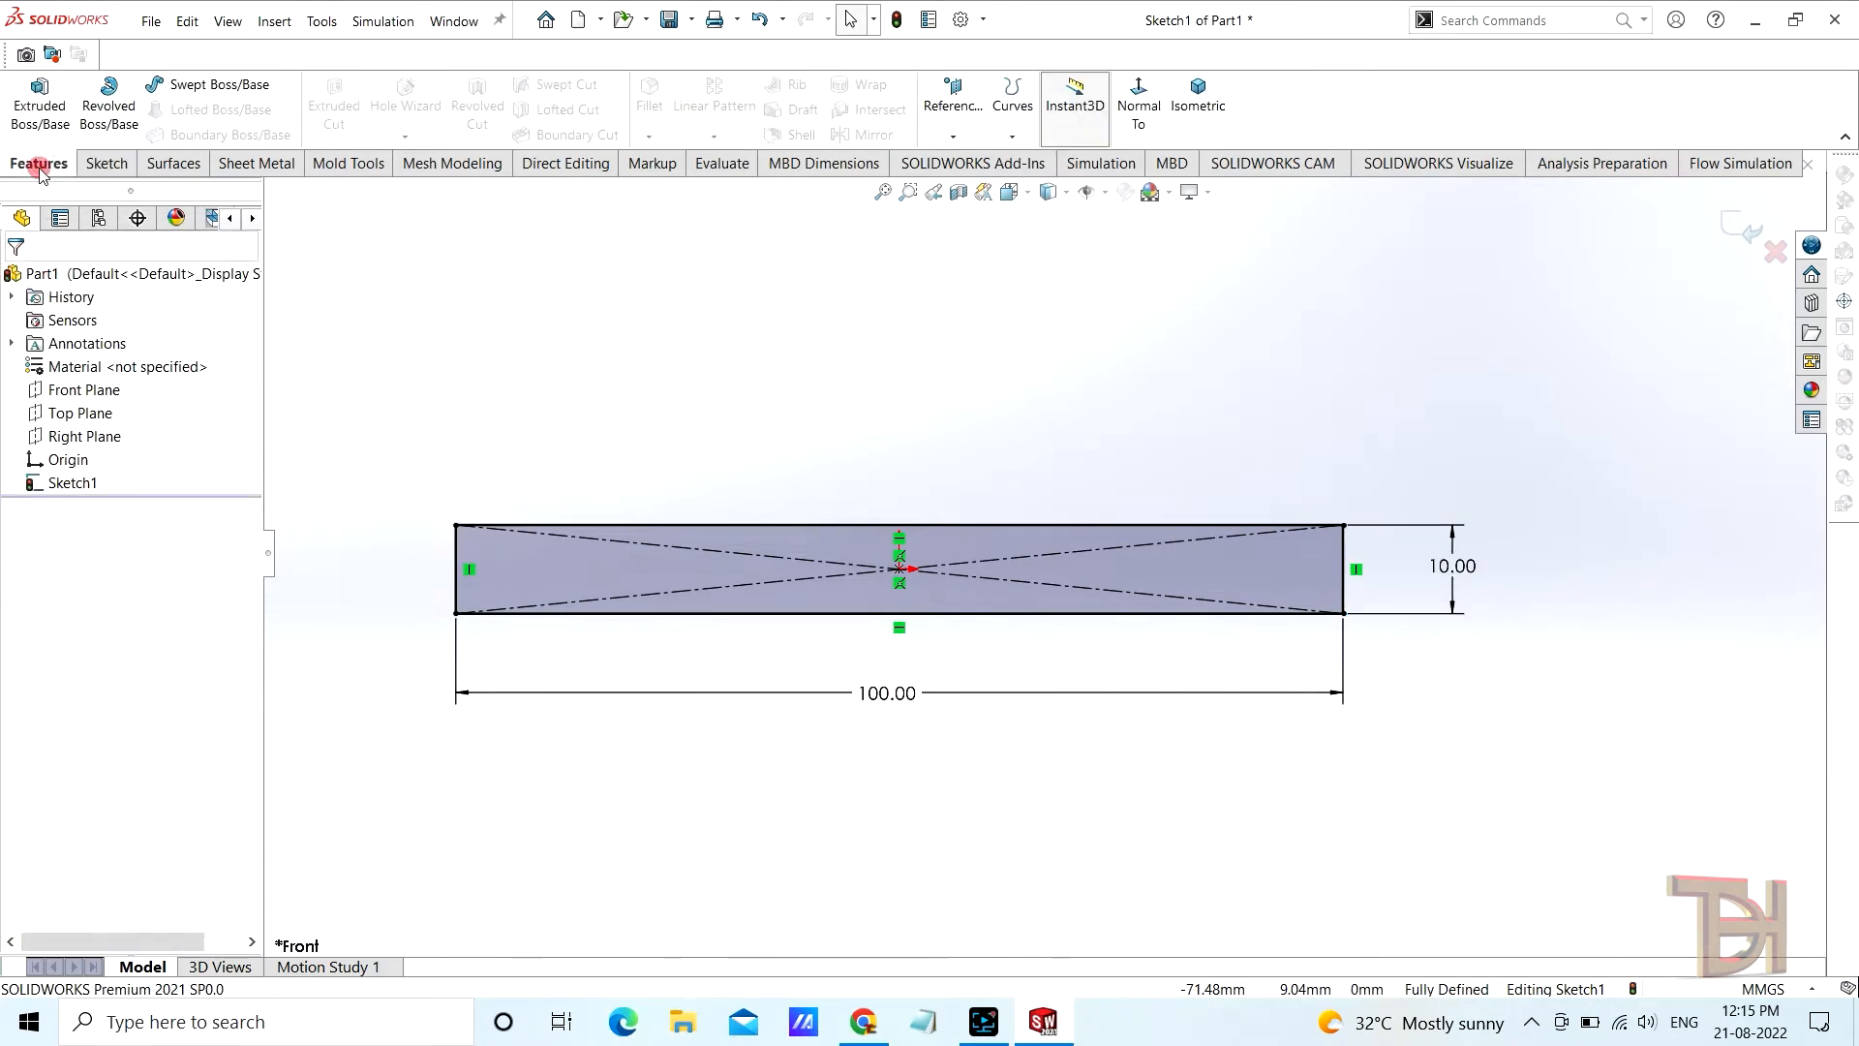
{"action": "left_click", "coordinate": [39, 103]}
{"action": "left_click", "coordinate": [134, 415]}
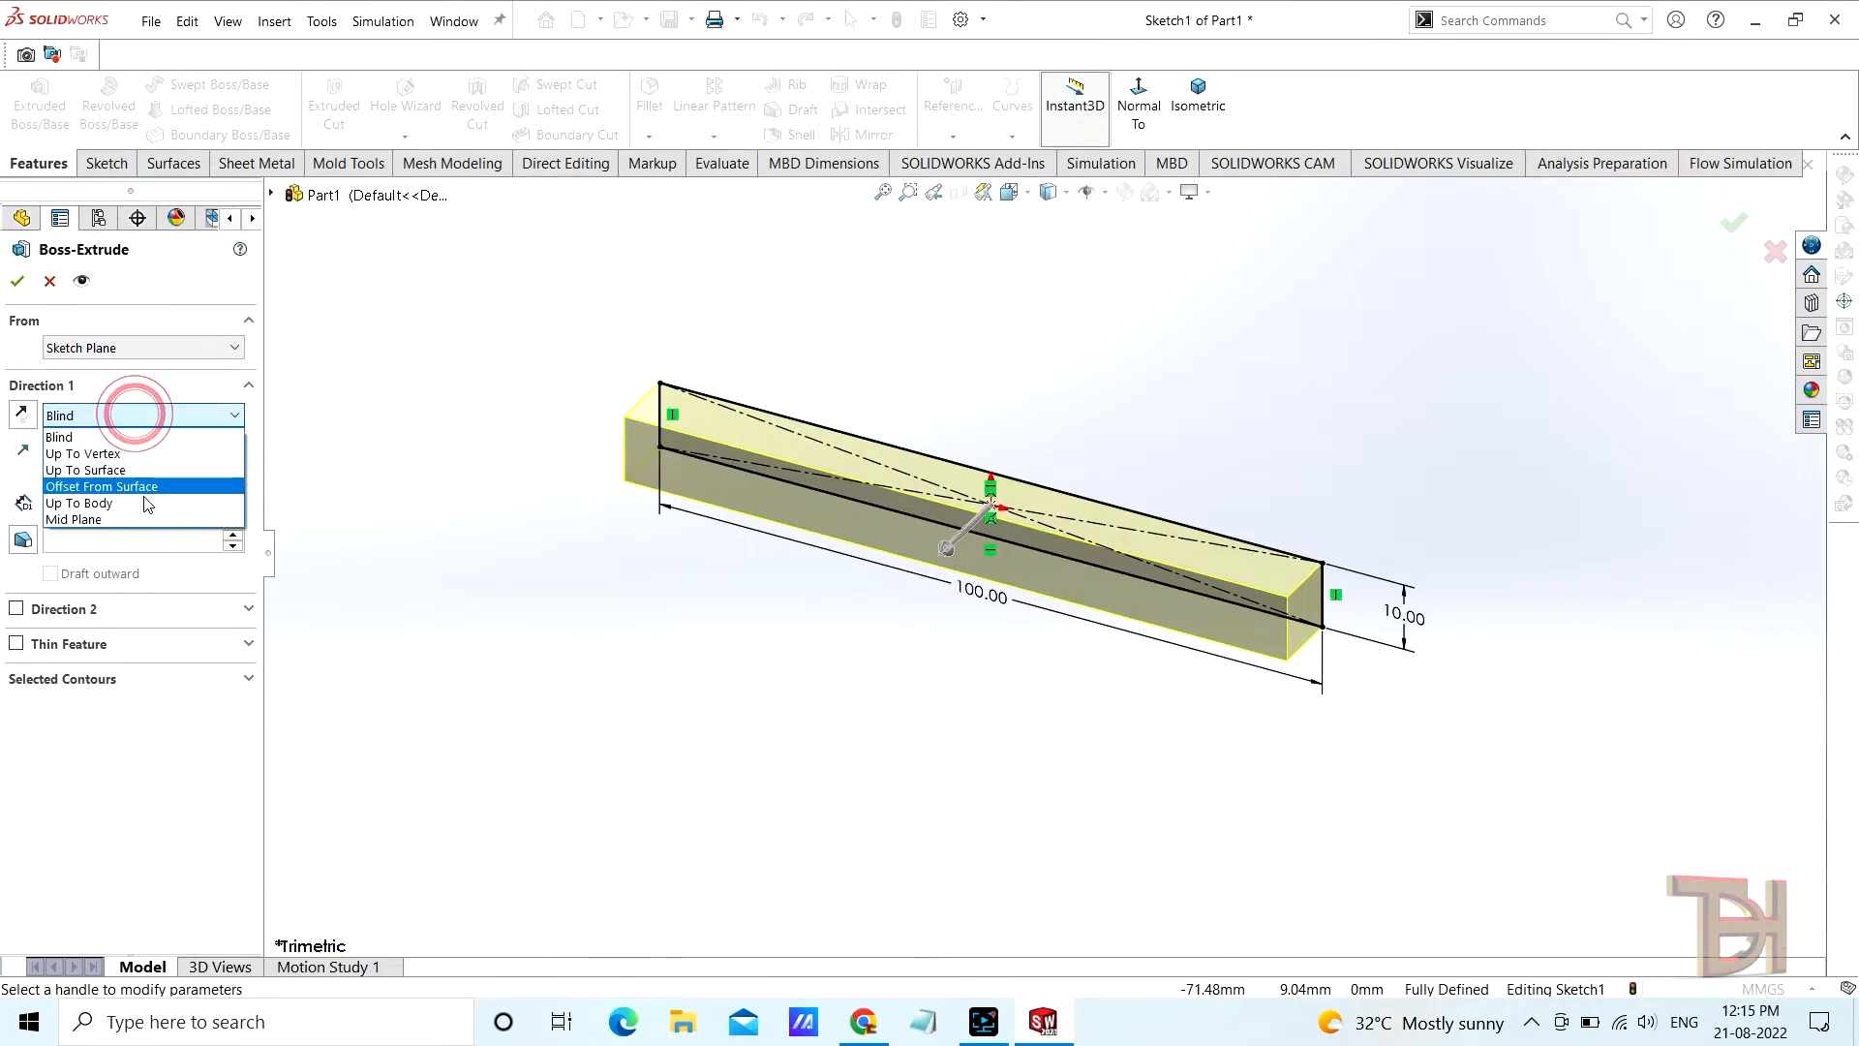
{"action": "left_click", "coordinate": [116, 519]}
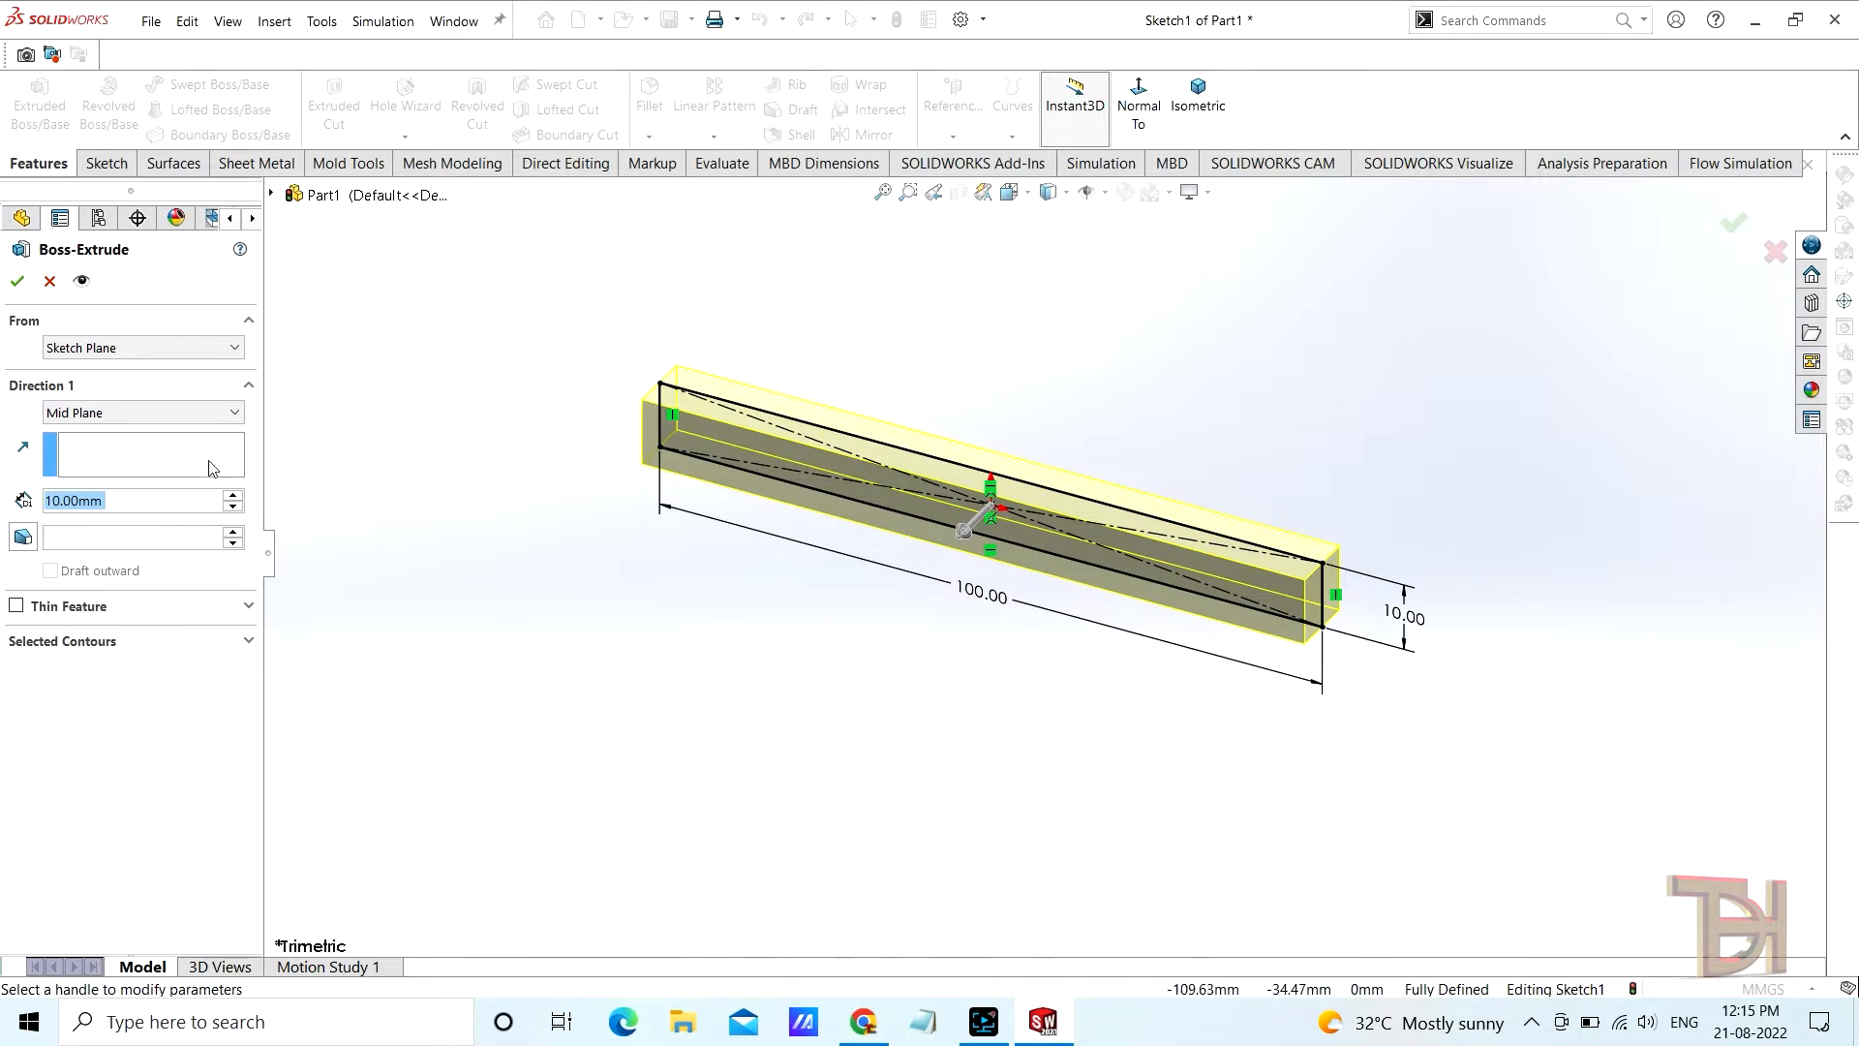
{"action": "left_click", "coordinate": [235, 496]}
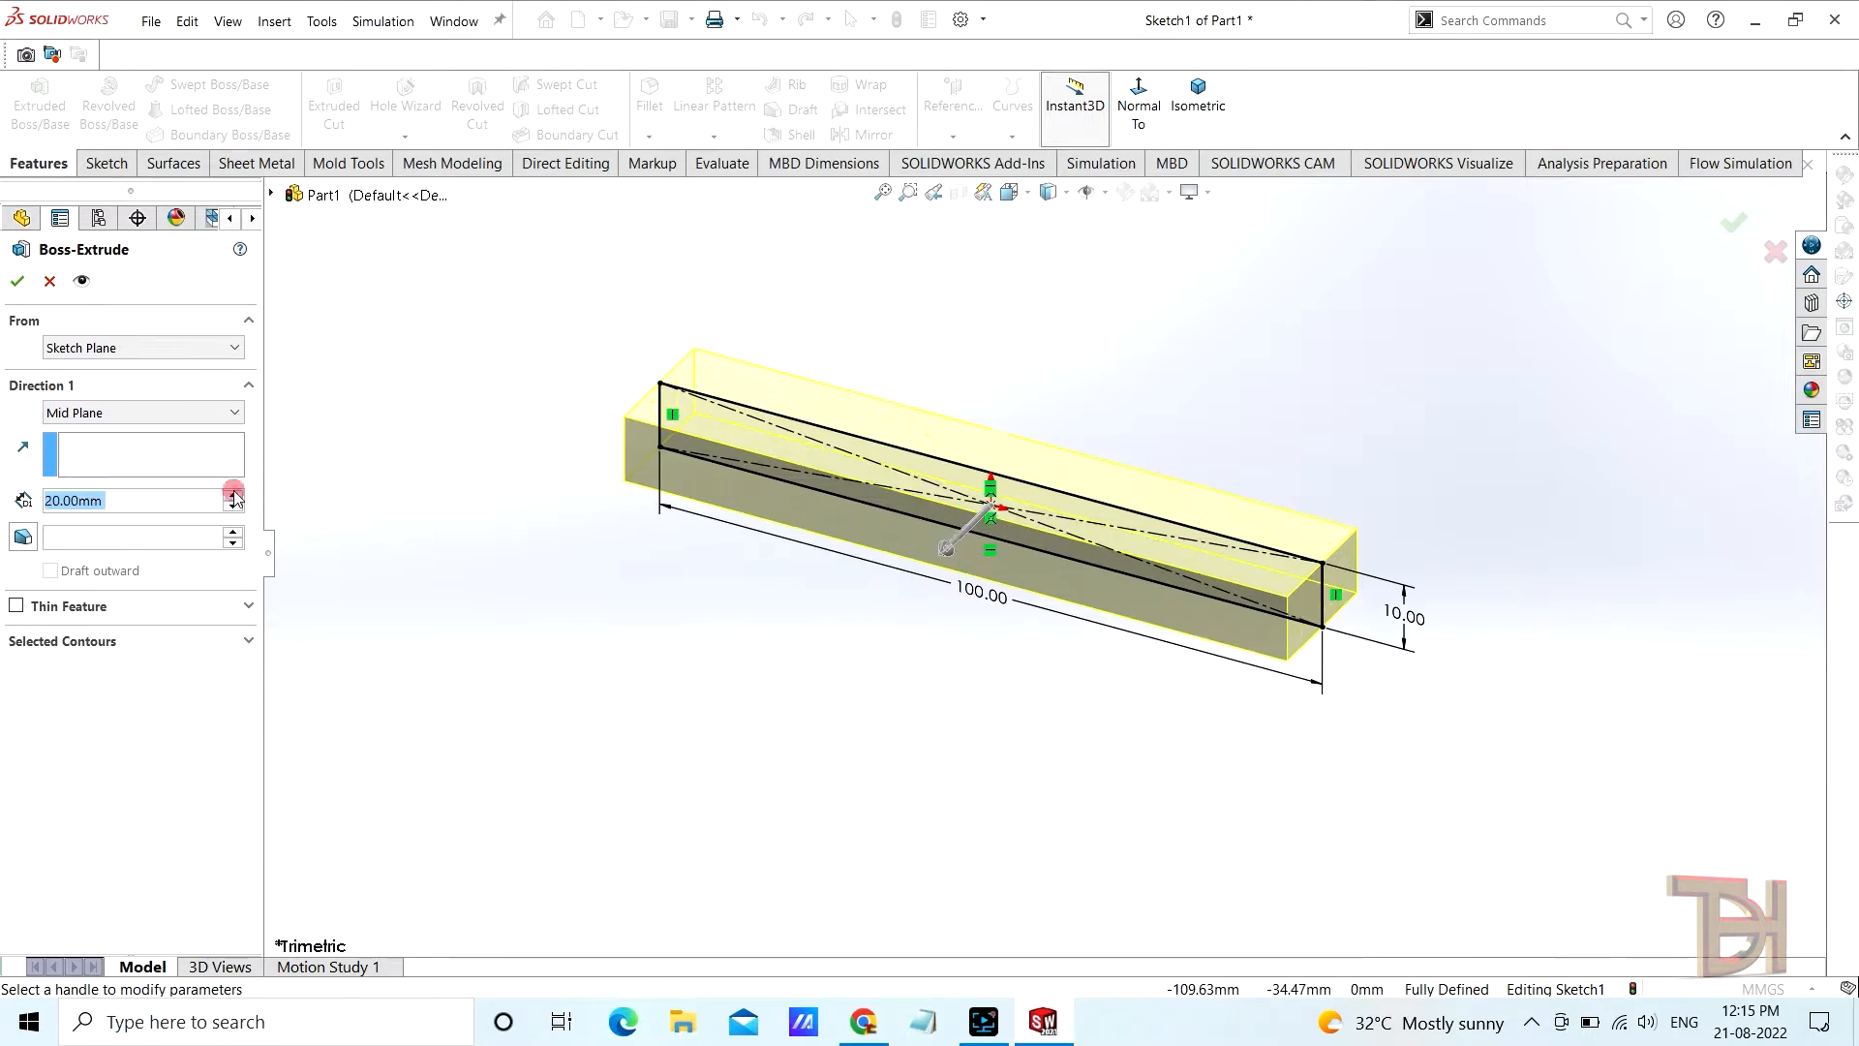
{"action": "left_click", "coordinate": [235, 495]}
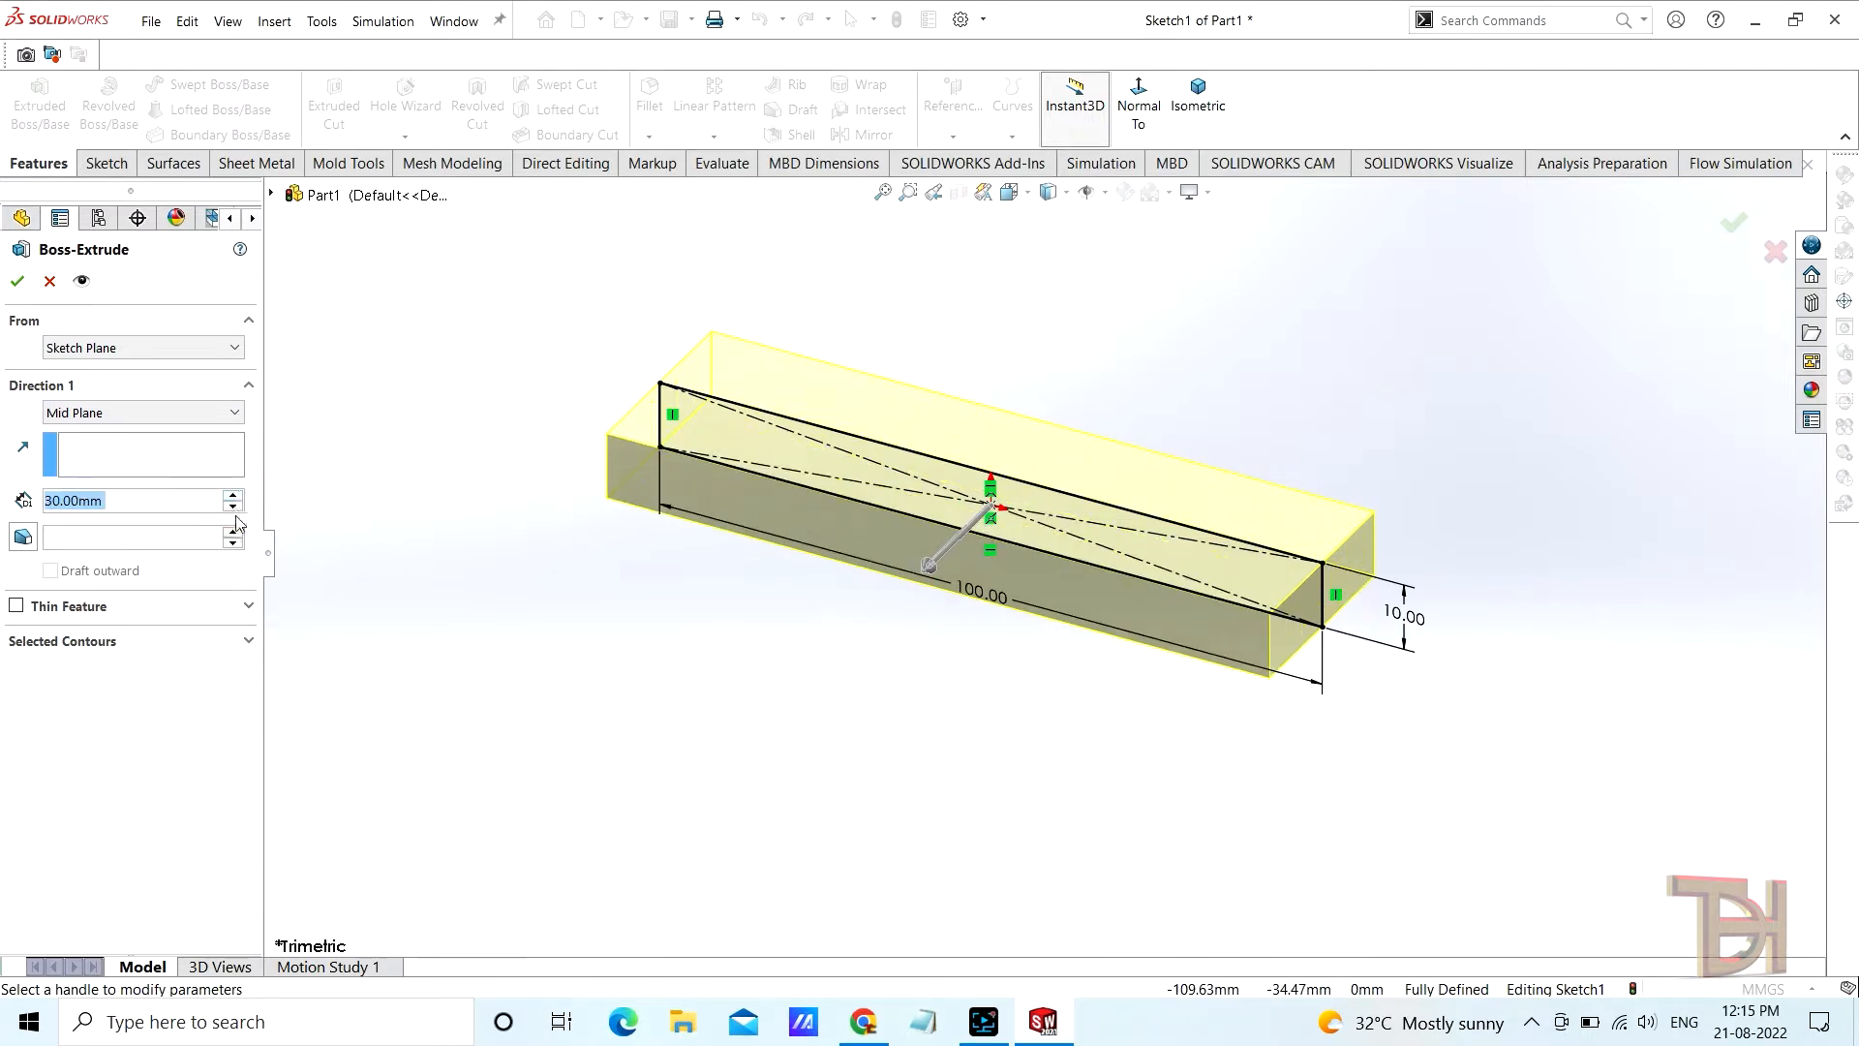
{"action": "left_click", "coordinate": [233, 507]}
{"action": "left_click", "coordinate": [21, 285]}
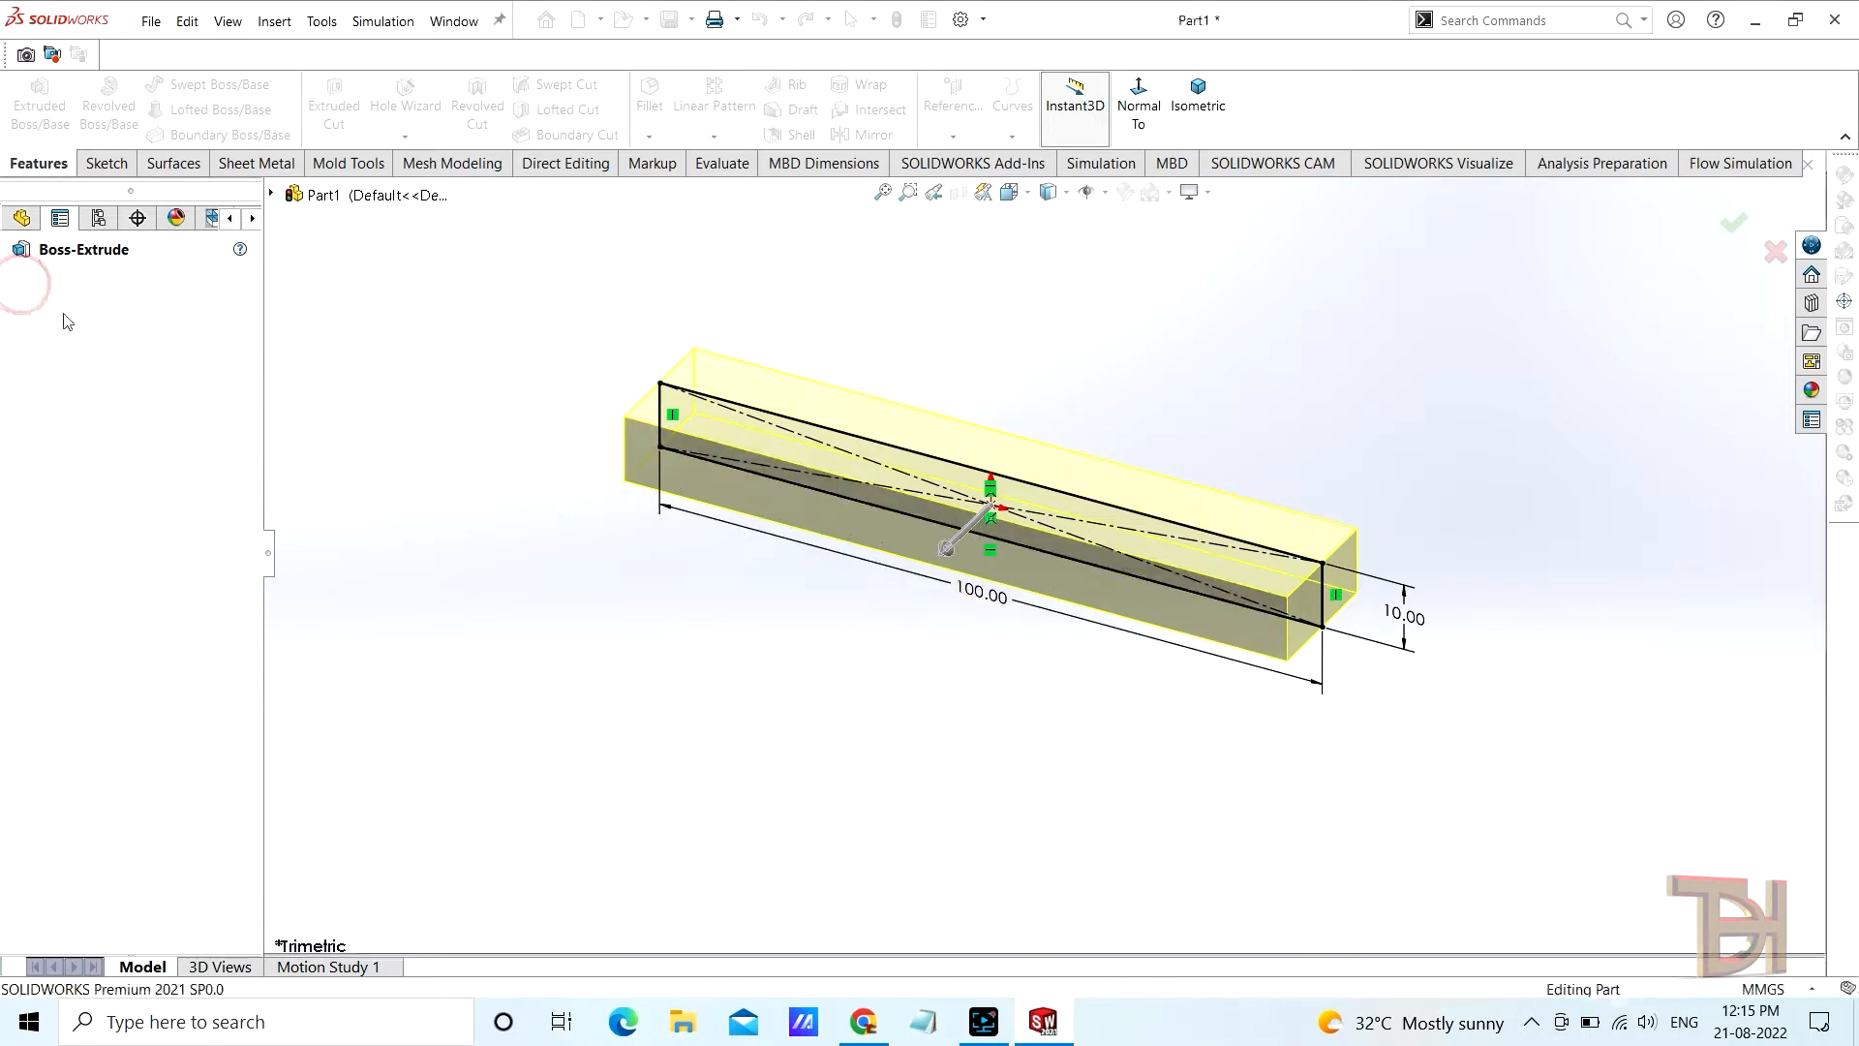
On the bar's top face, sketch a centre rectangle about 5 mm wide and 14.5 mm high near the left end, level with the origin
{"action": "middle_click_drag", "start_coordinate": [1114, 393], "coordinate": [979, 444]}
{"action": "left_click", "coordinate": [949, 491]}
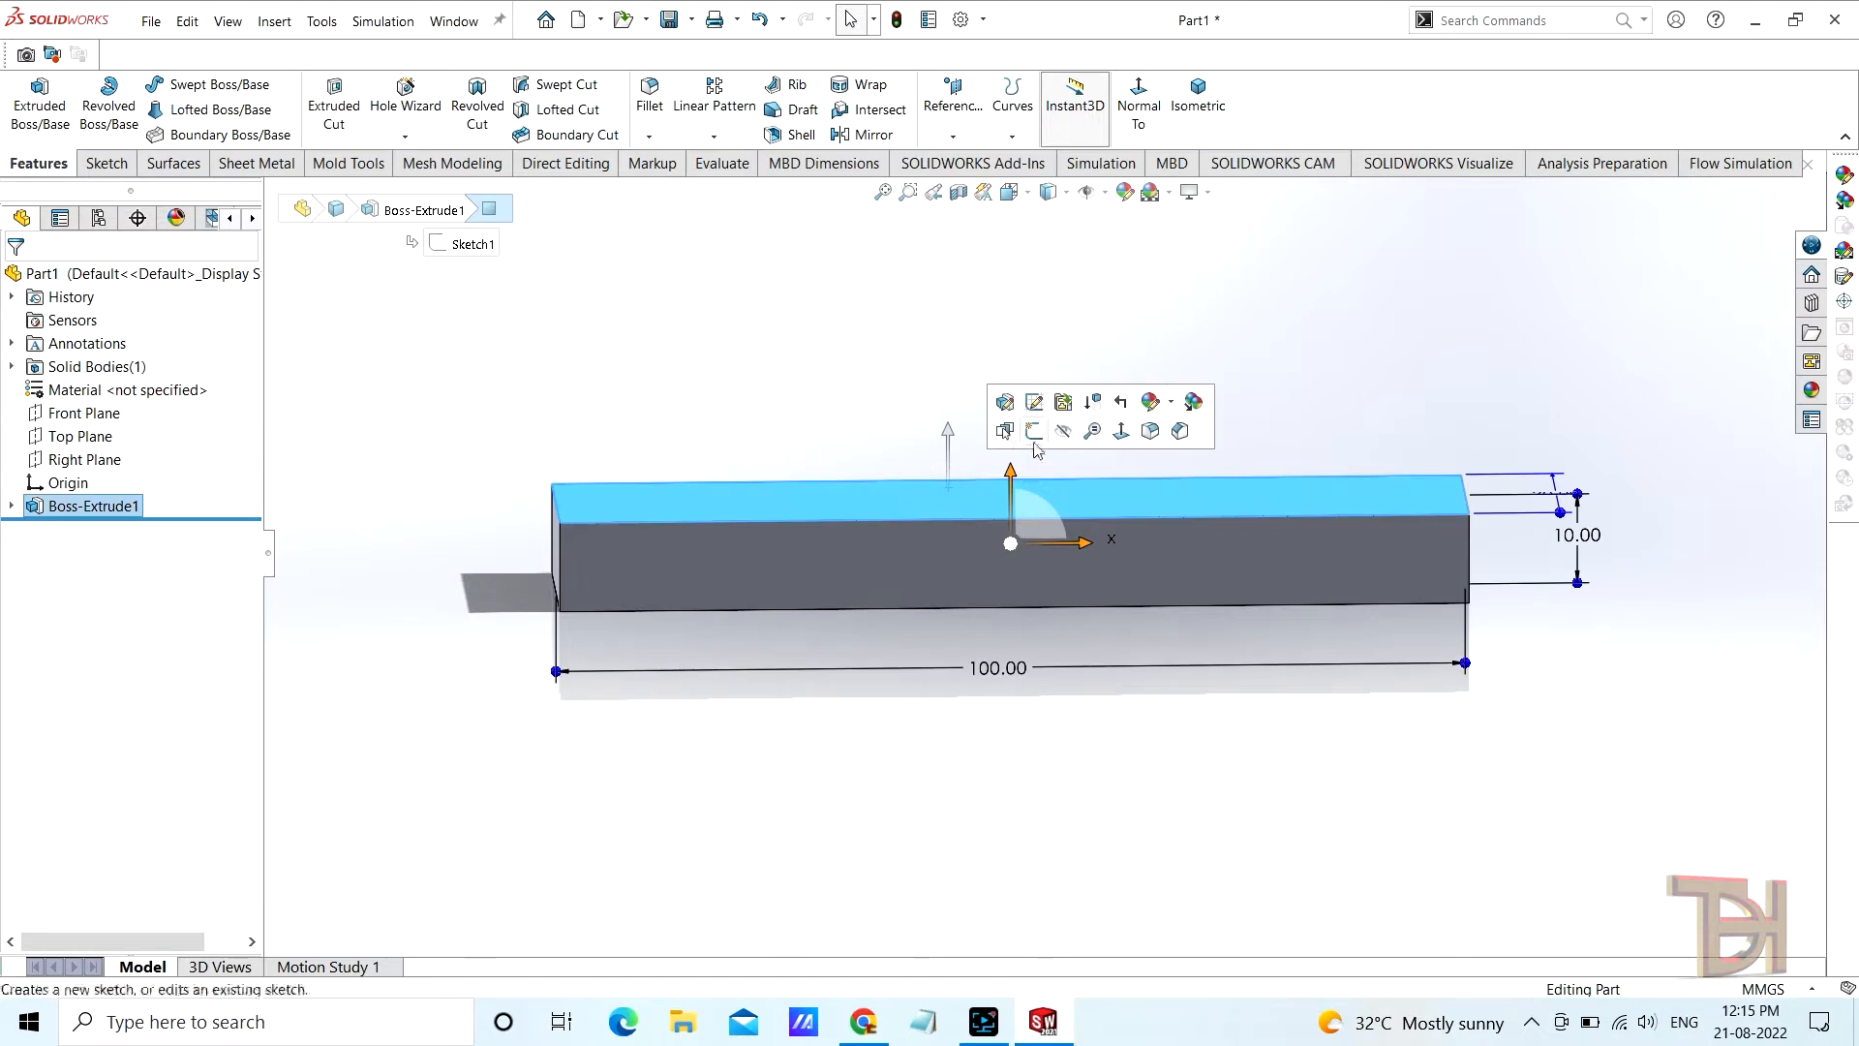
{"action": "left_click", "coordinate": [1032, 428]}
{"action": "scroll", "coordinate": [1204, 514], "scroll_direction": "down", "scroll_amount": 2}
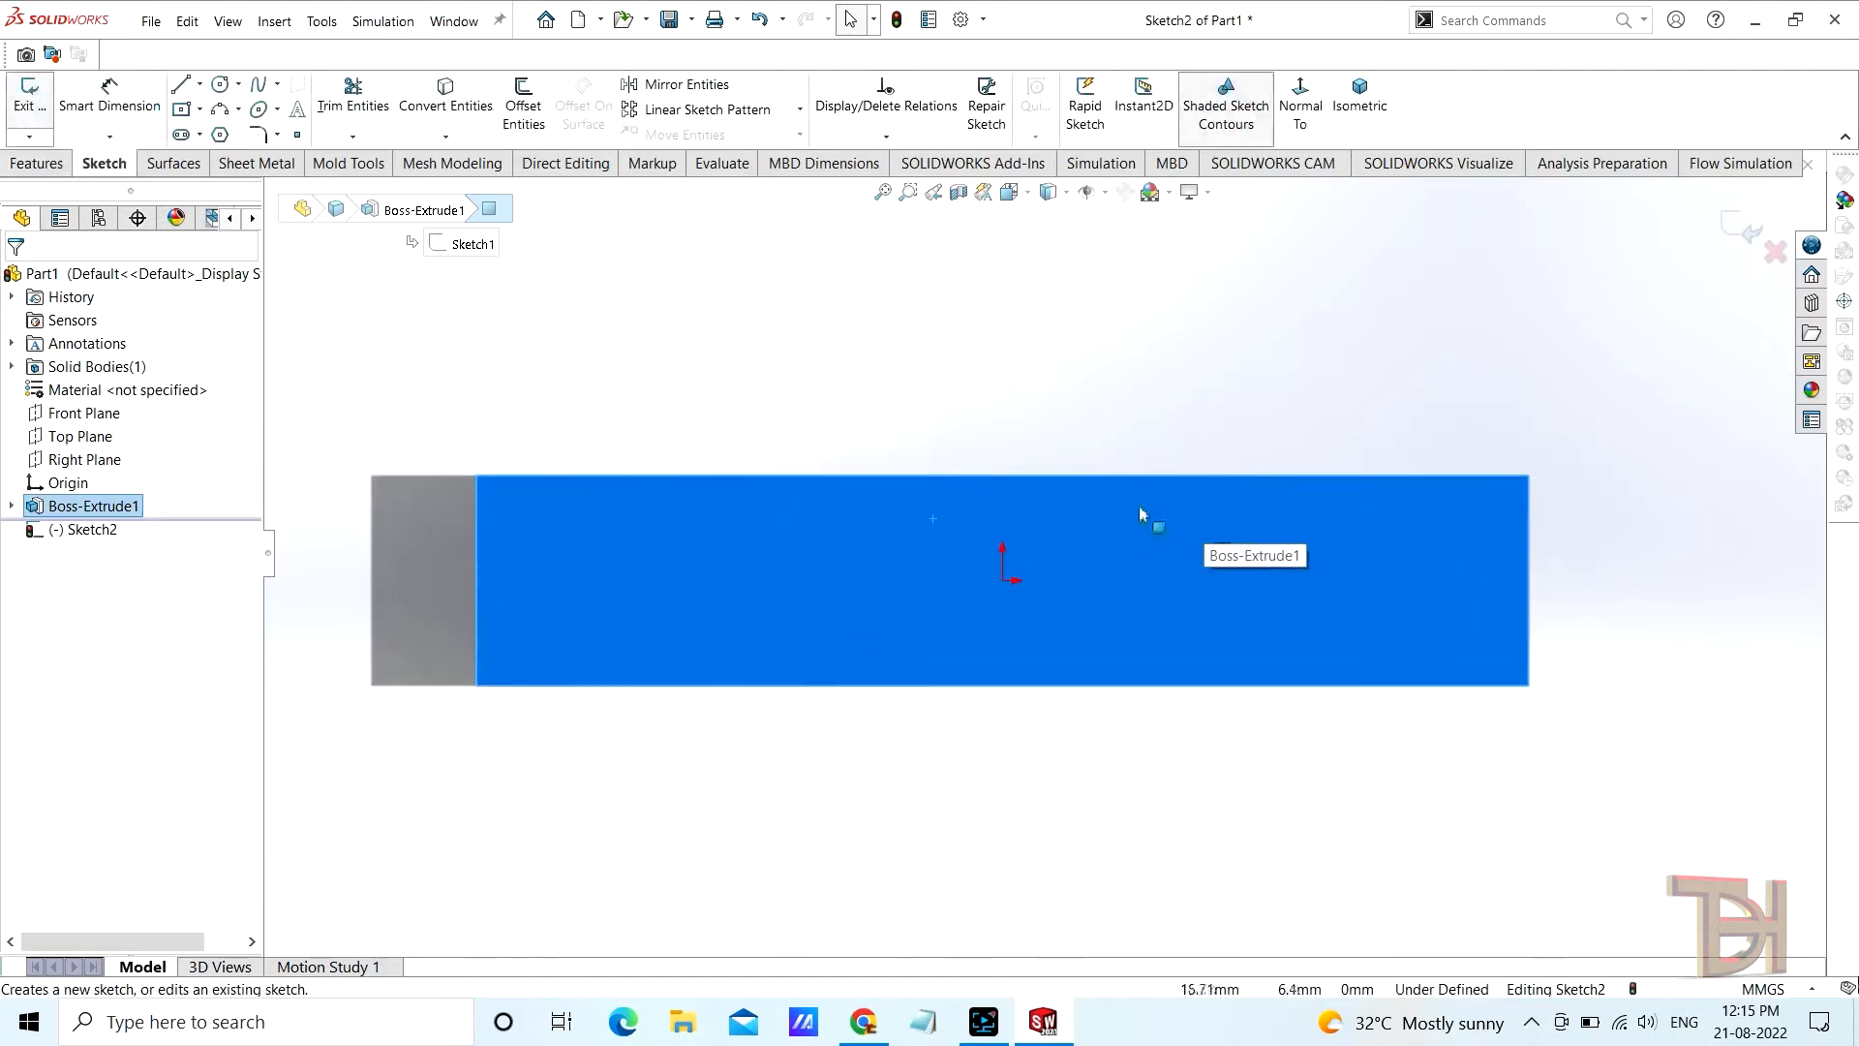
{"action": "left_click", "coordinate": [181, 112]}
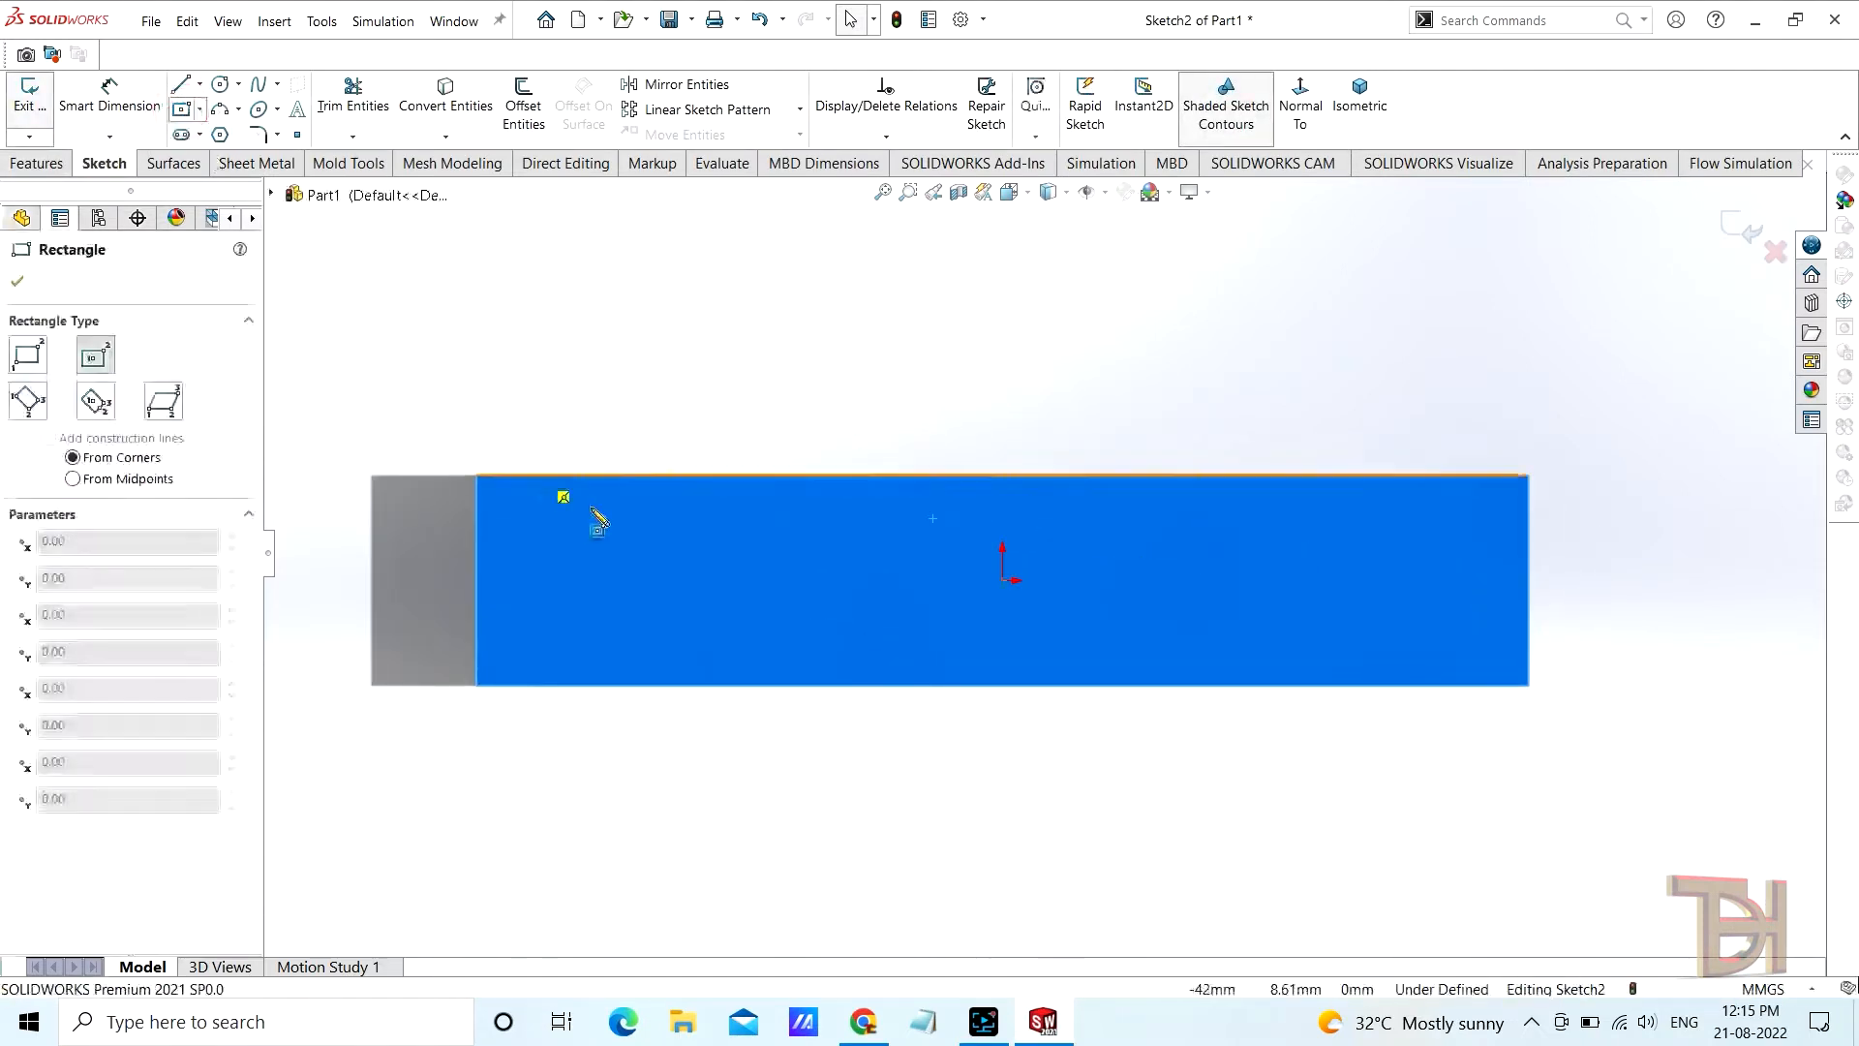
{"action": "left_click", "coordinate": [566, 581]}
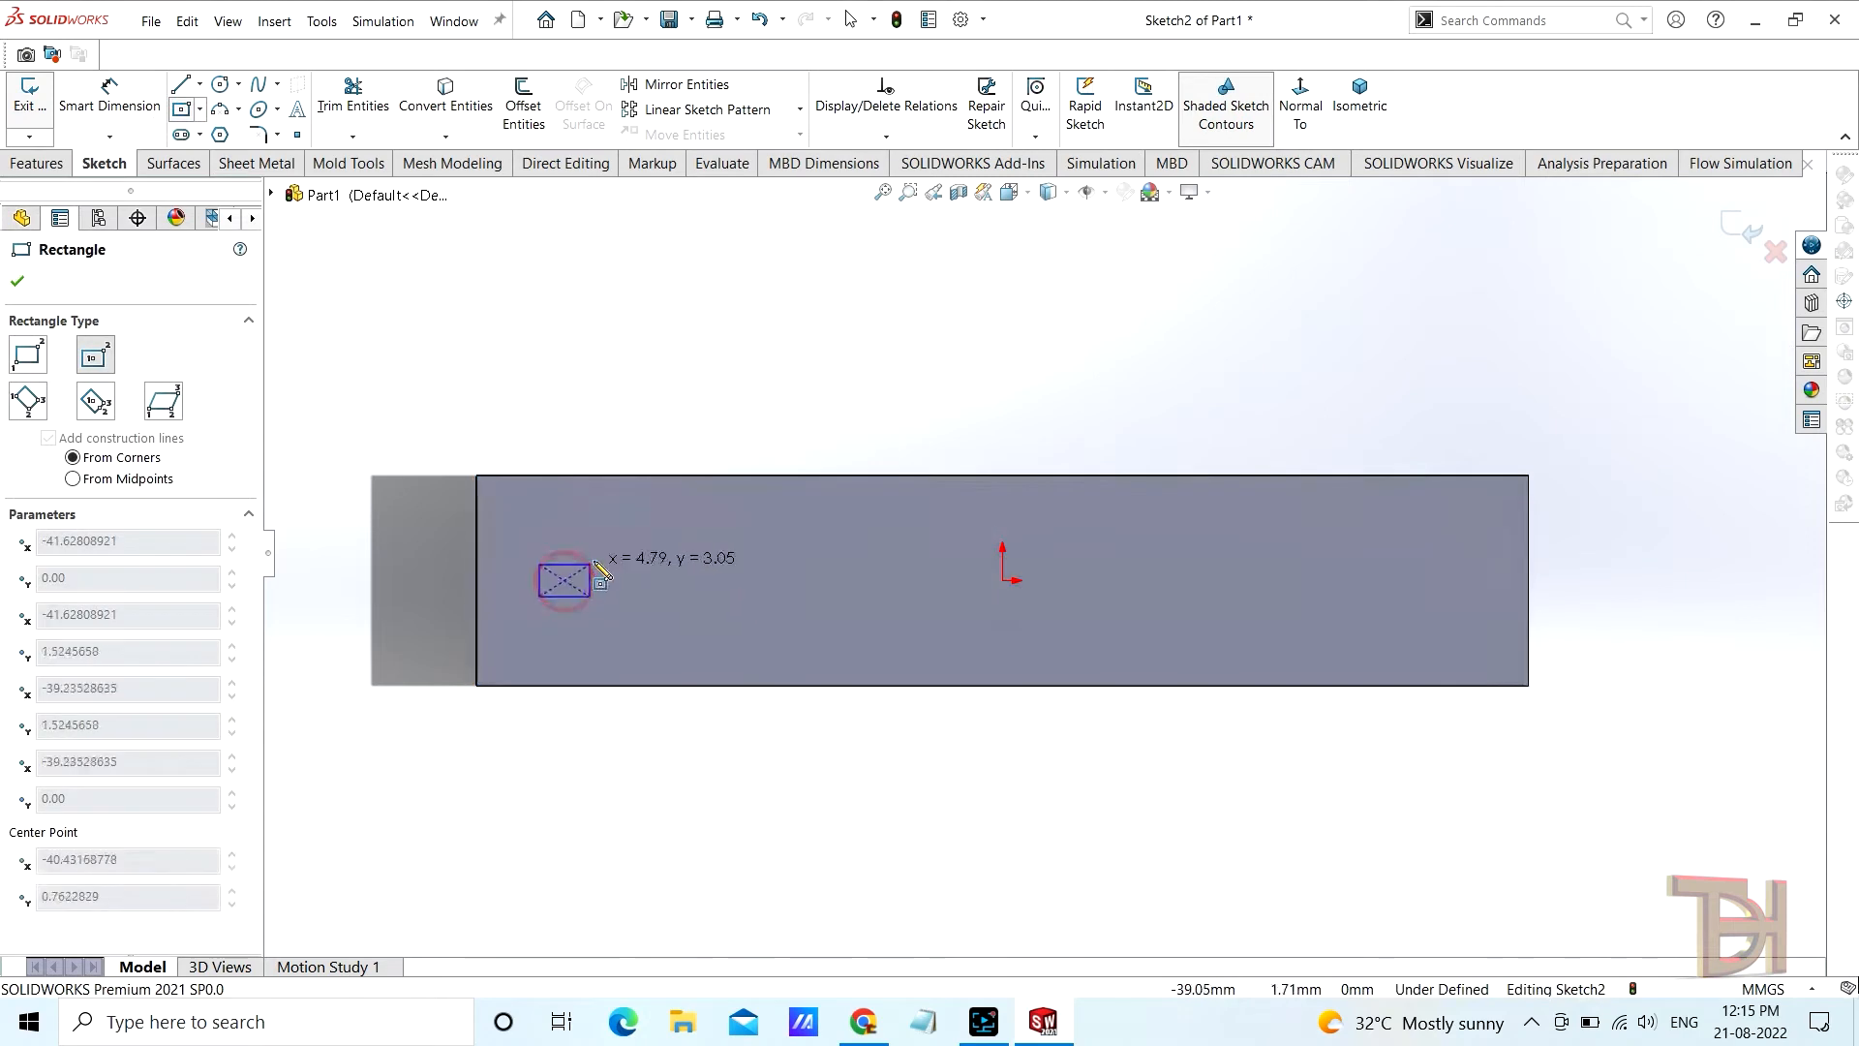
{"action": "left_click", "coordinate": [593, 505]}
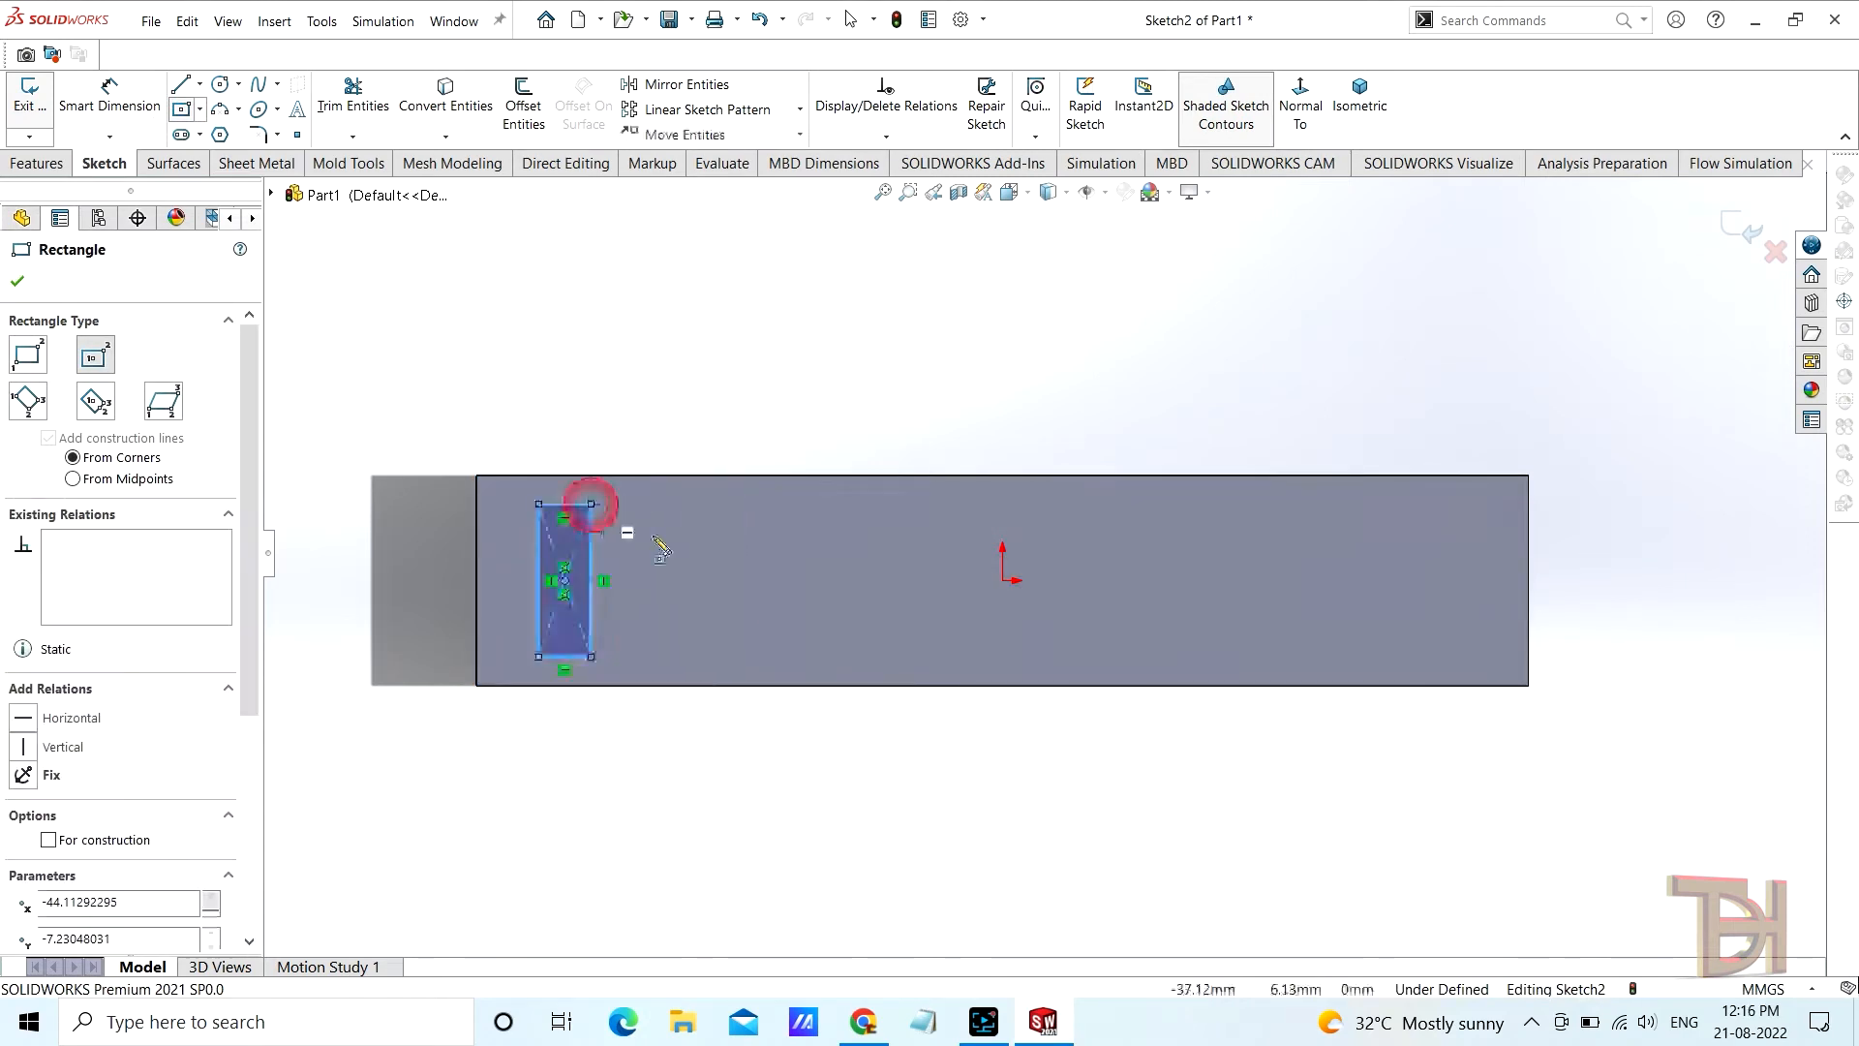
Sketch a second centre rectangle about 5.3 mm wide and 13 mm high near the bar's right end, level with the origin
{"action": "left_click", "coordinate": [1439, 580]}
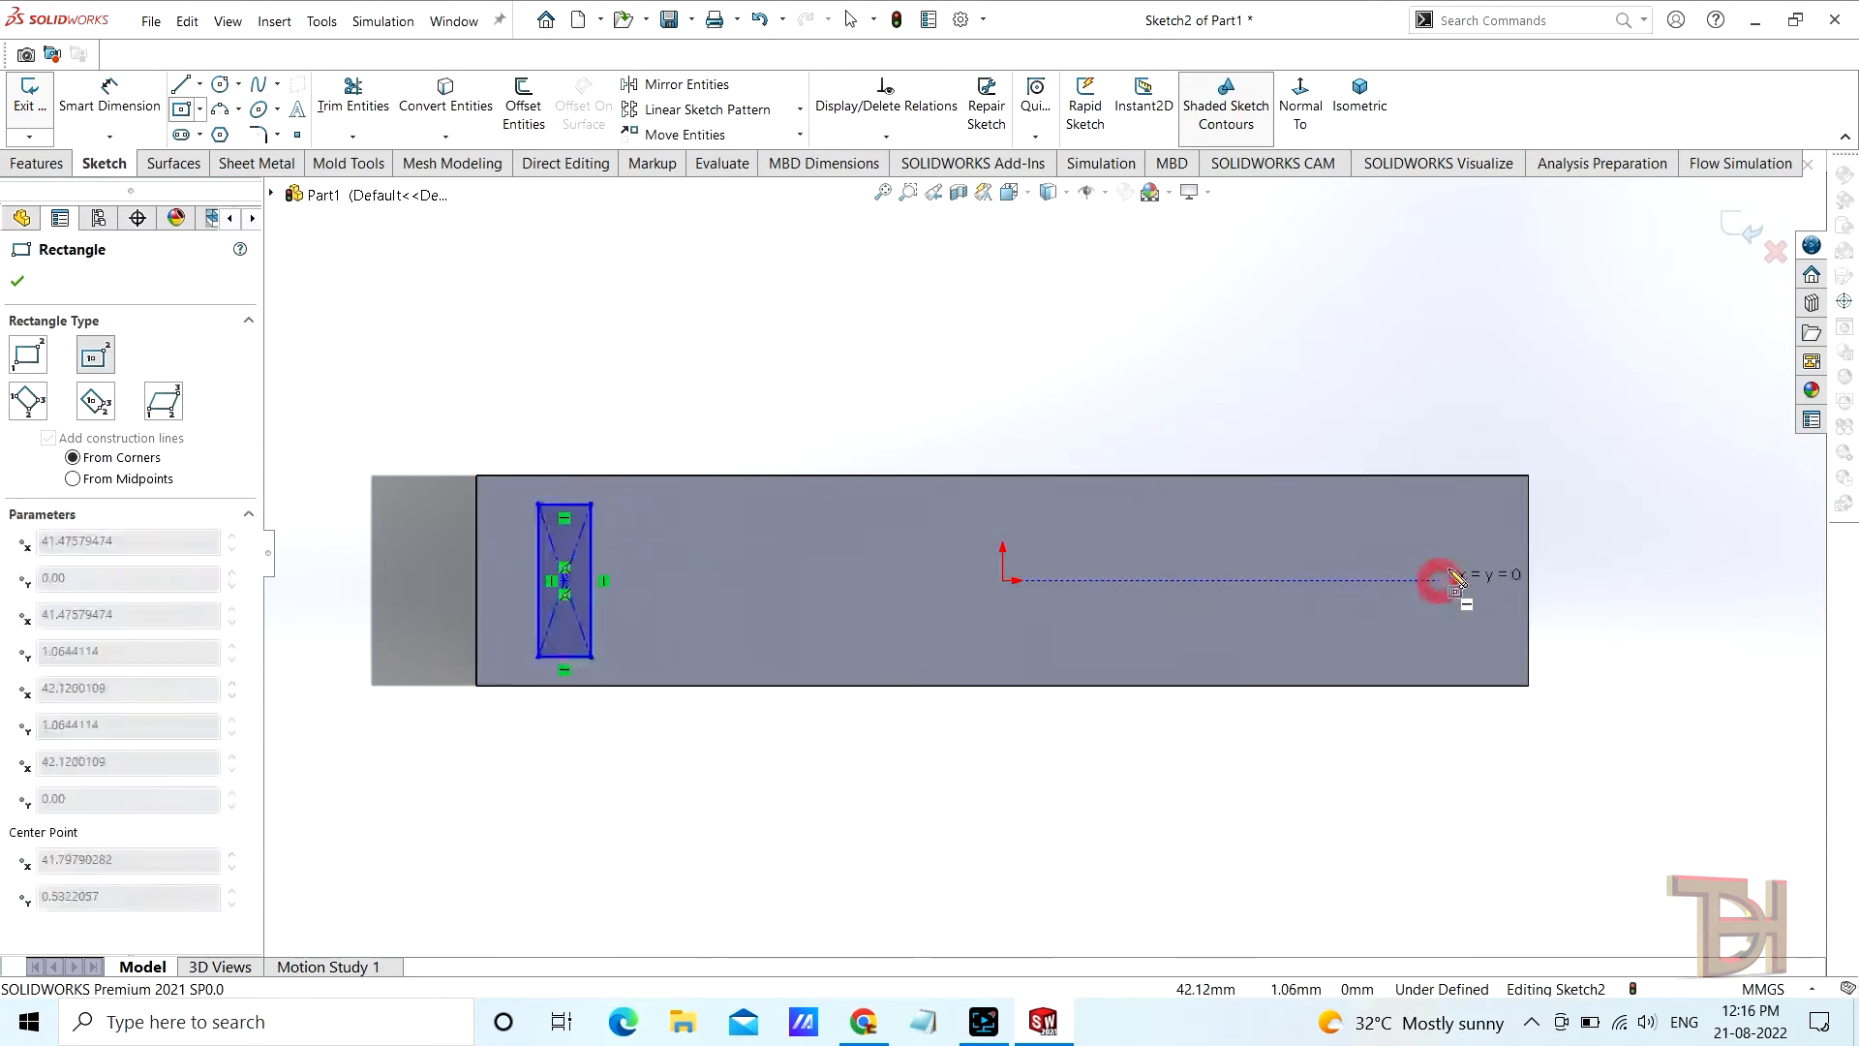
{"action": "left_click", "coordinate": [1468, 512]}
{"action": "right_click", "coordinate": [716, 357]}
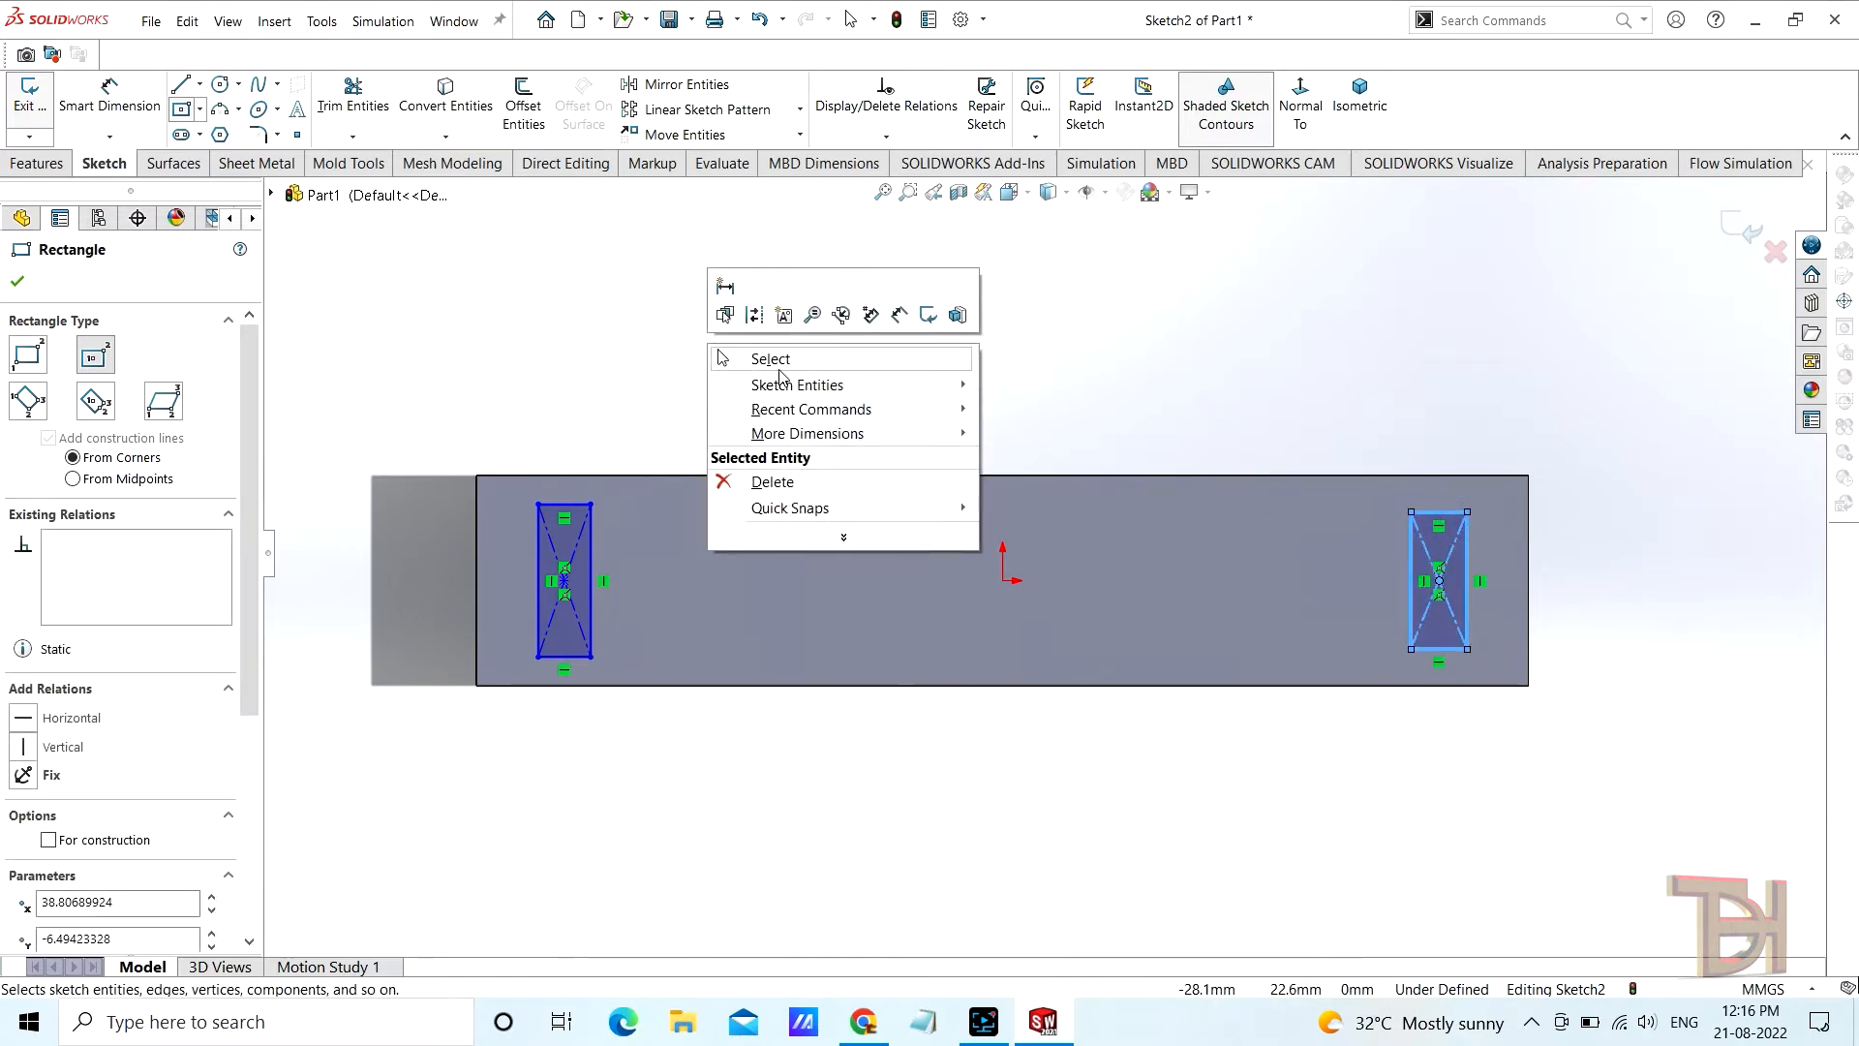
{"action": "left_click", "coordinate": [778, 354]}
Dimension the height of both small rectangles to 14 mm
{"action": "left_click", "coordinate": [109, 96]}
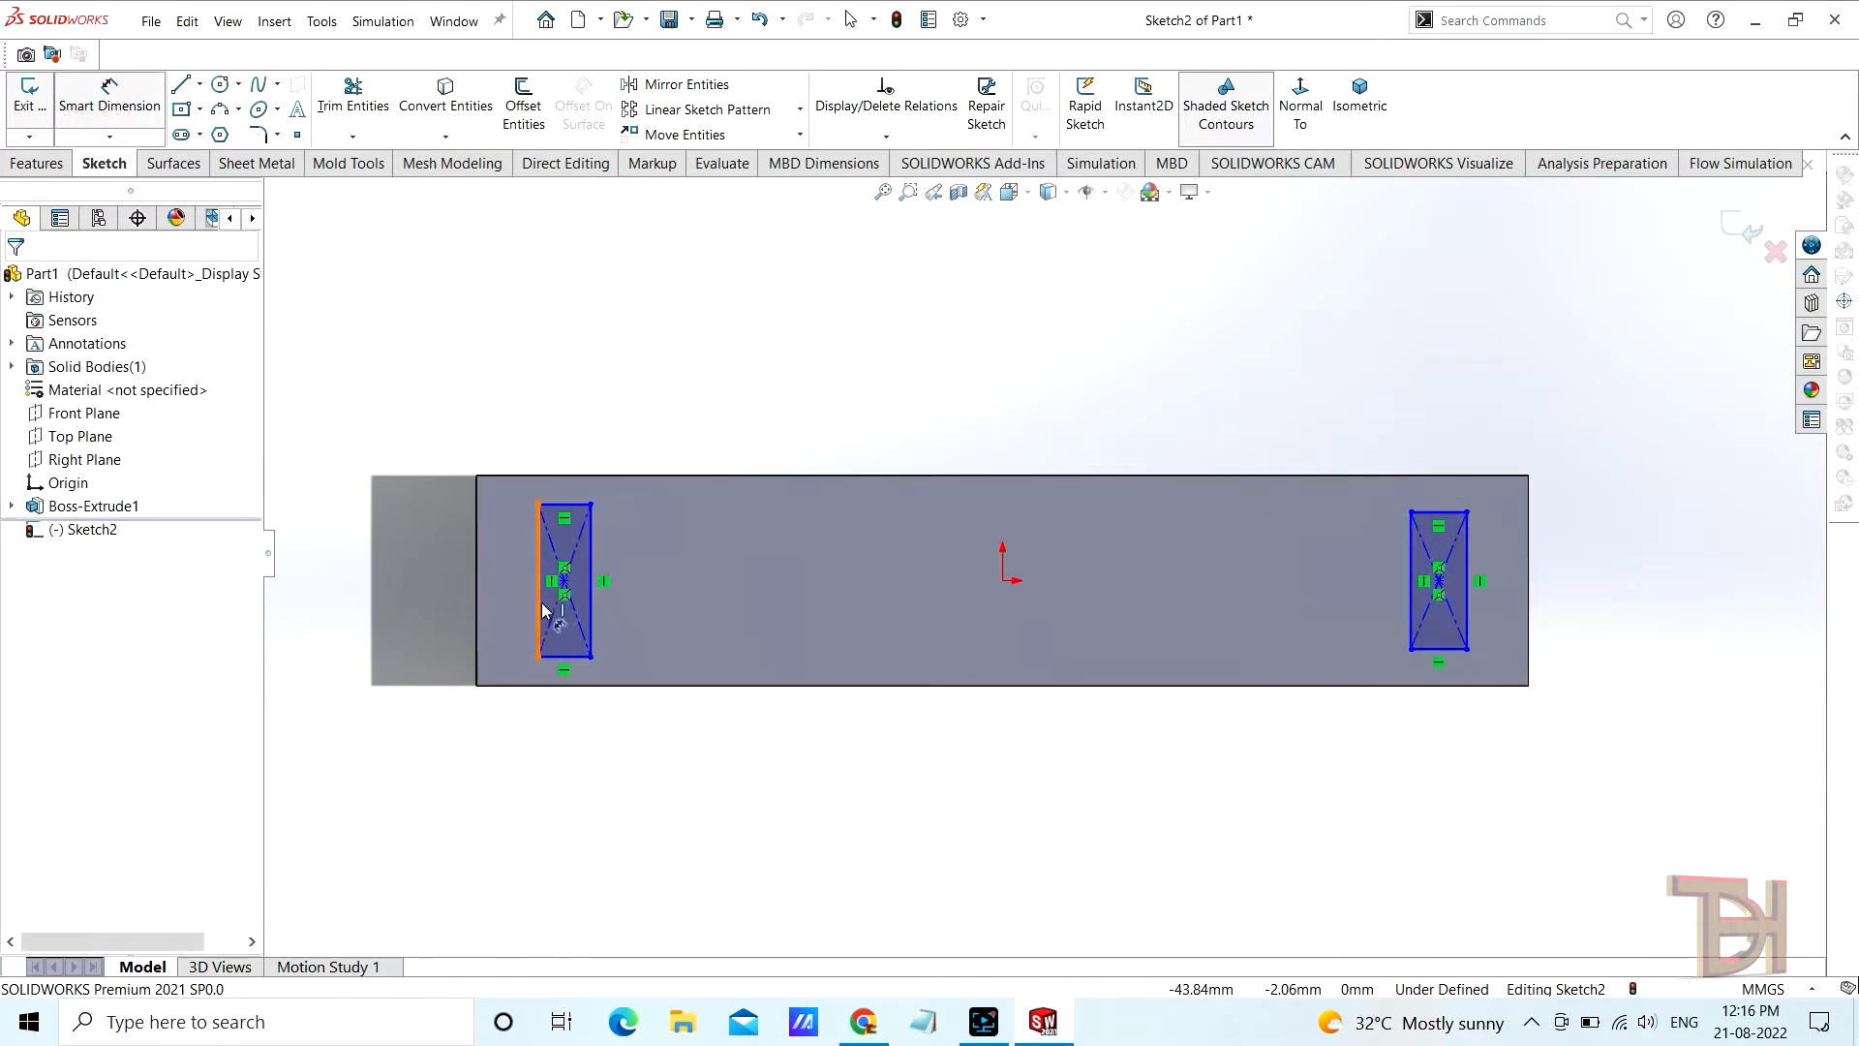
{"action": "left_click", "coordinate": [541, 610]}
{"action": "left_click", "coordinate": [422, 579]}
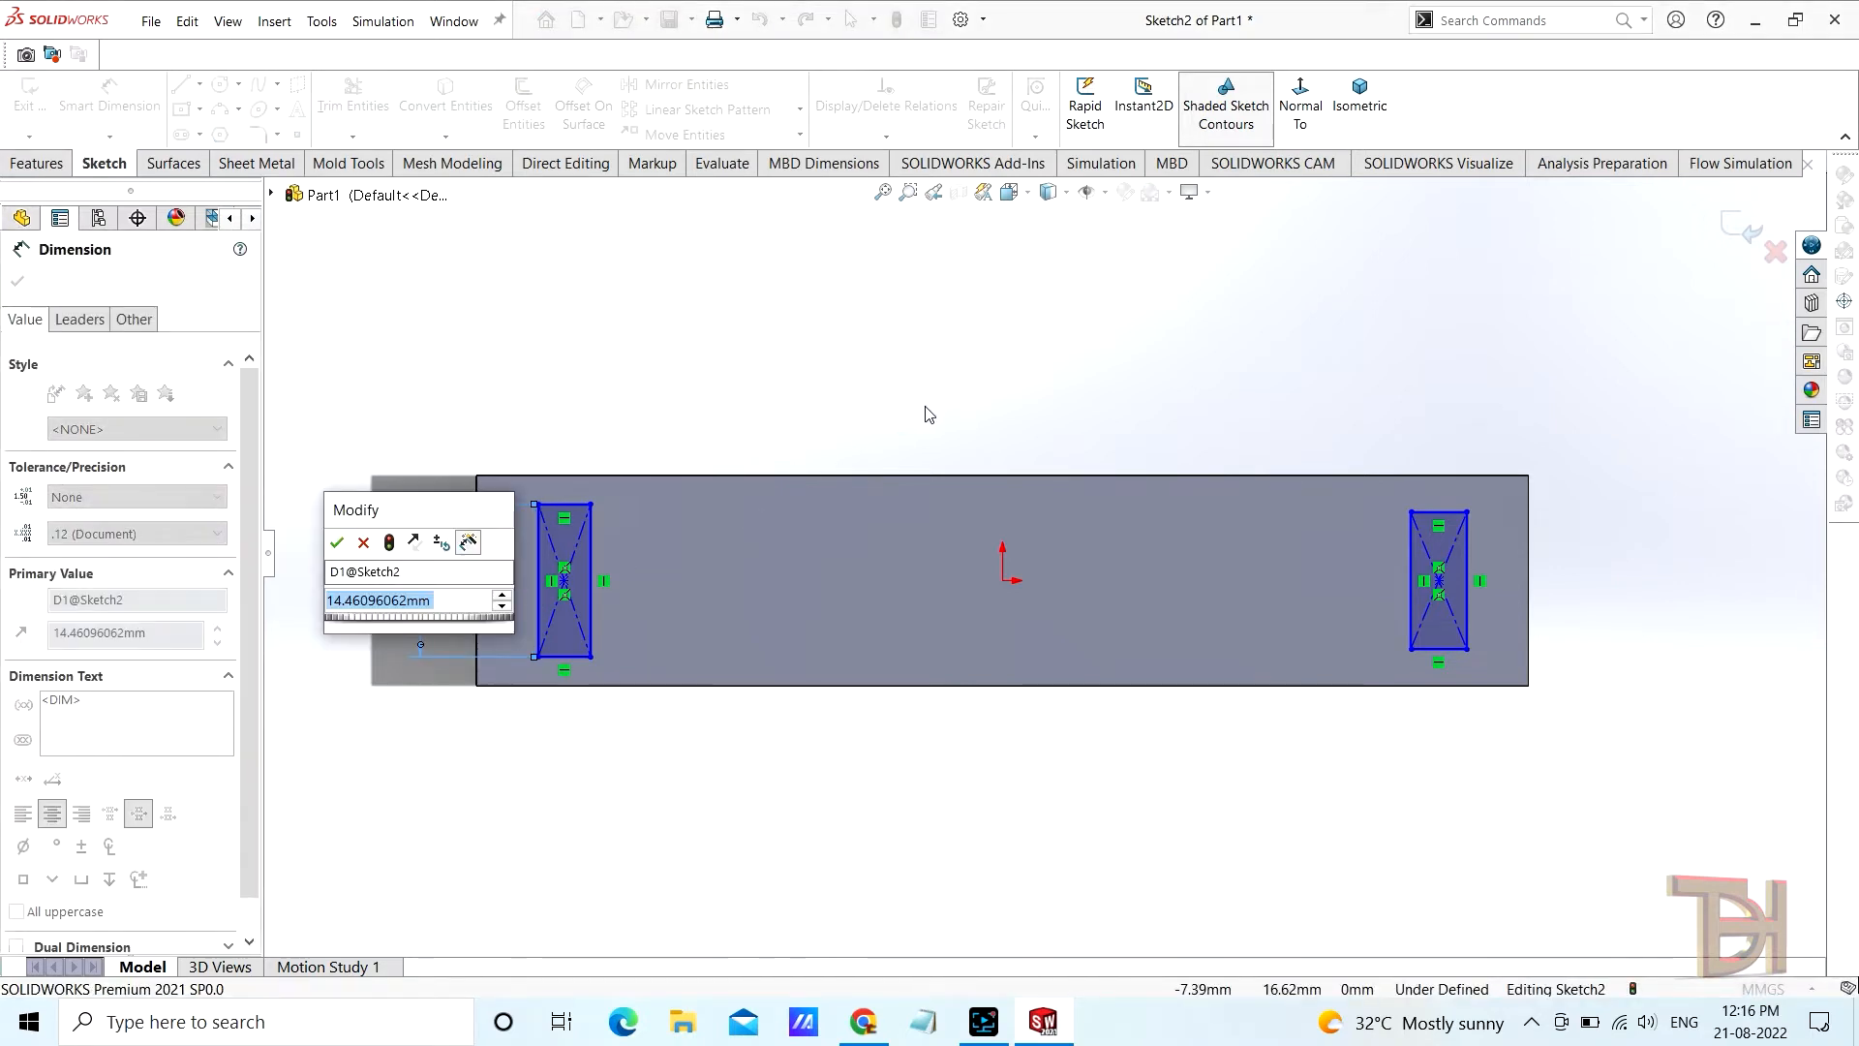
{"action": "type", "text": "14"}
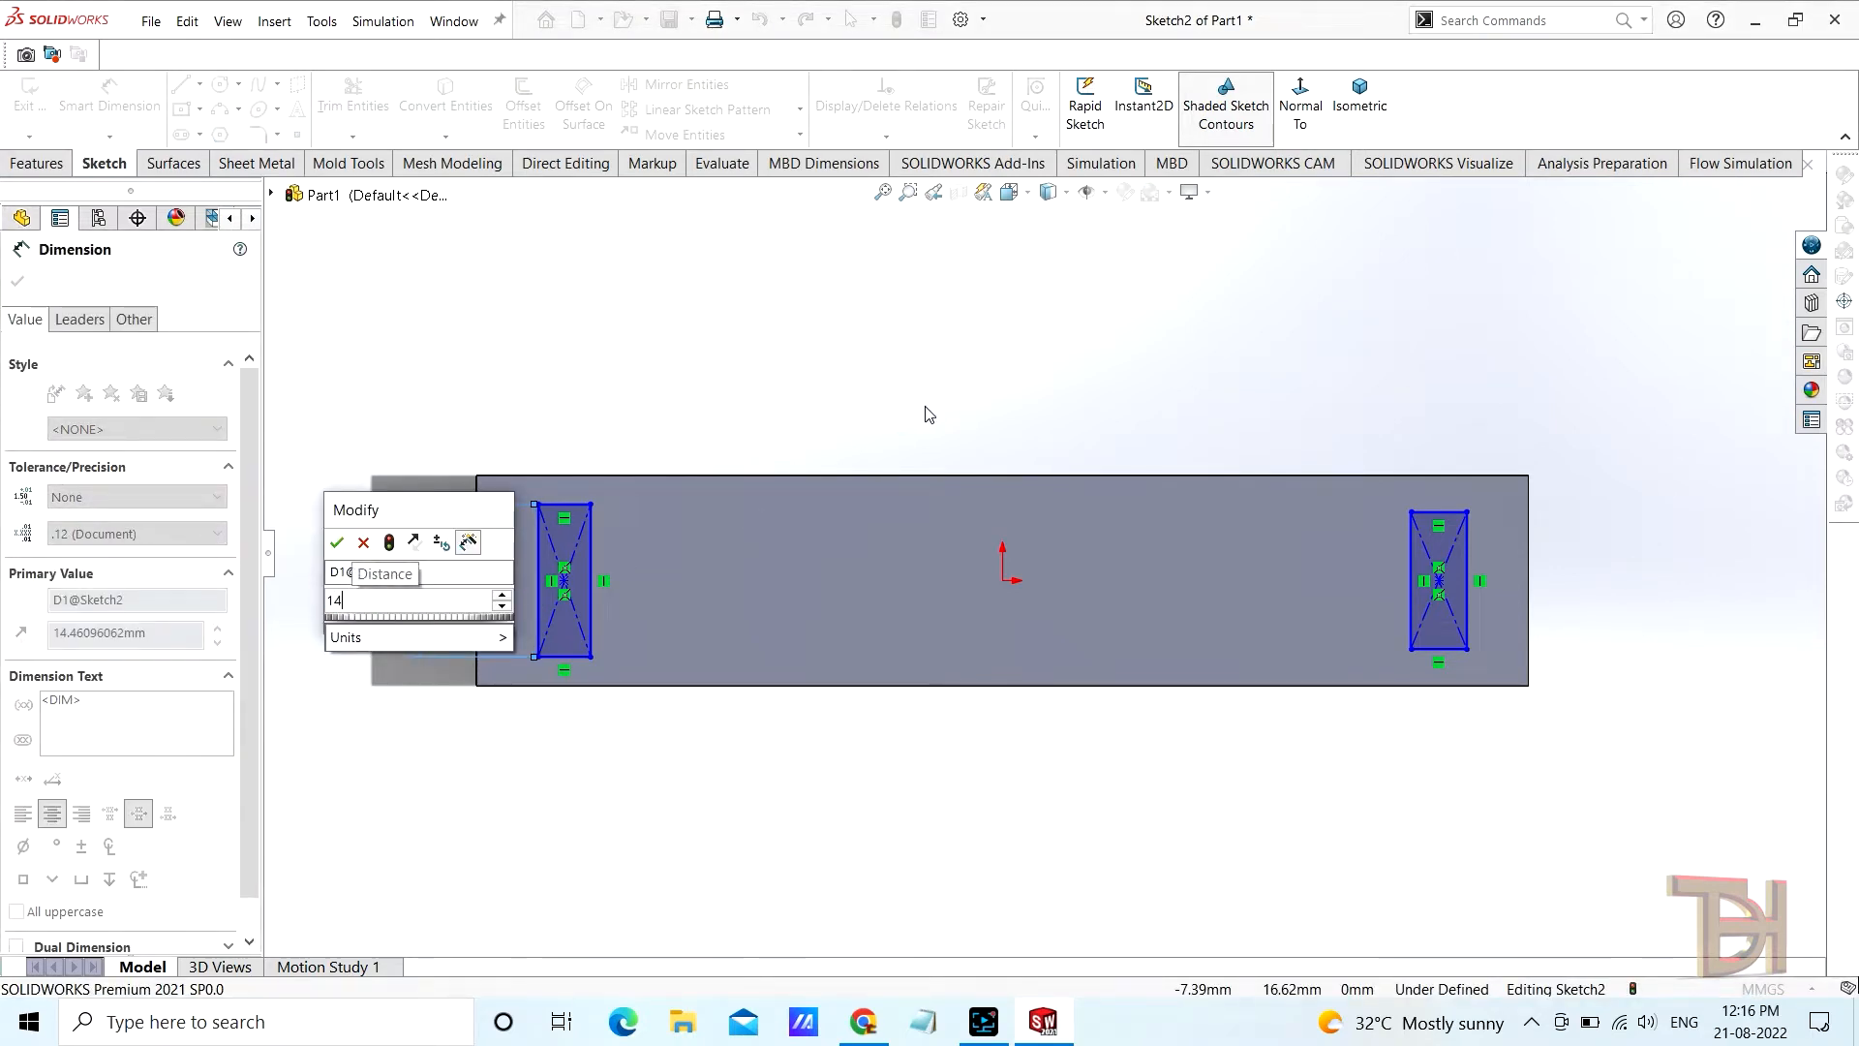
{"action": "key", "text": "Return"}
{"action": "left_click", "coordinate": [1468, 579]}
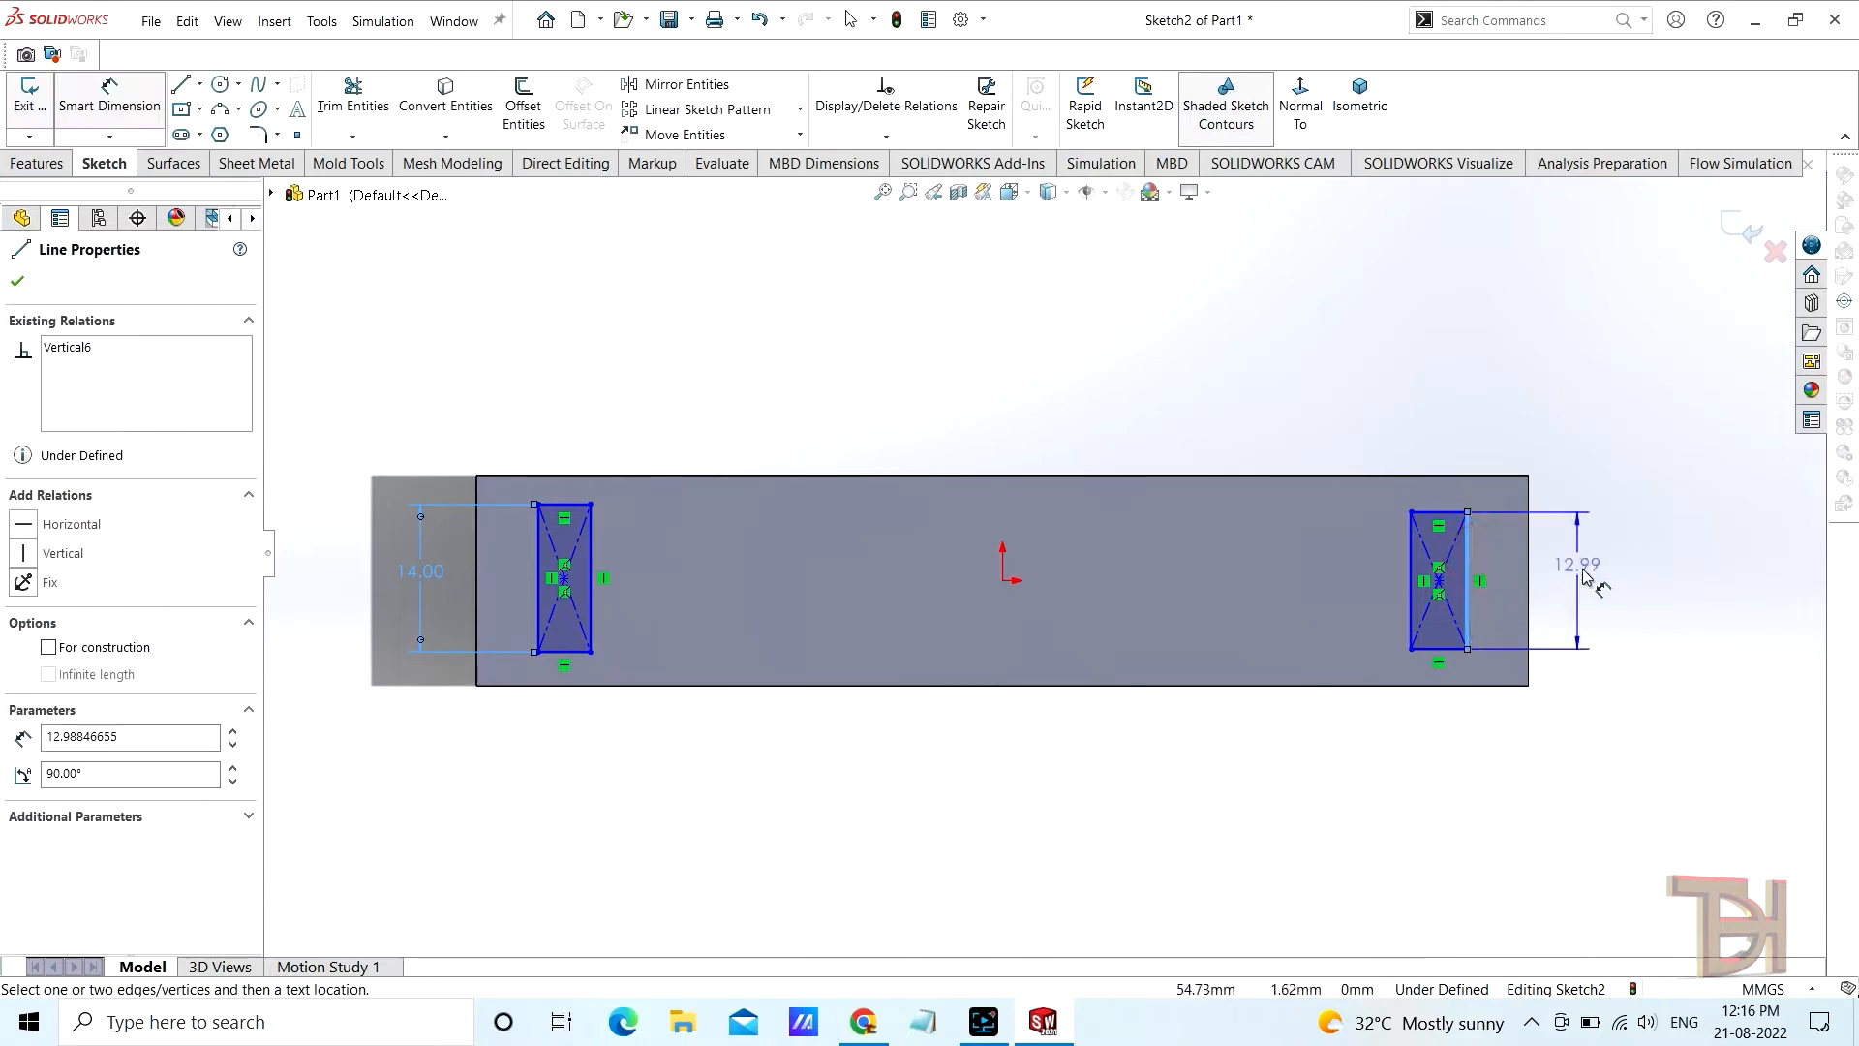
{"action": "left_click", "coordinate": [1586, 579]}
{"action": "type", "text": "14"}
{"action": "key", "text": "Return"}
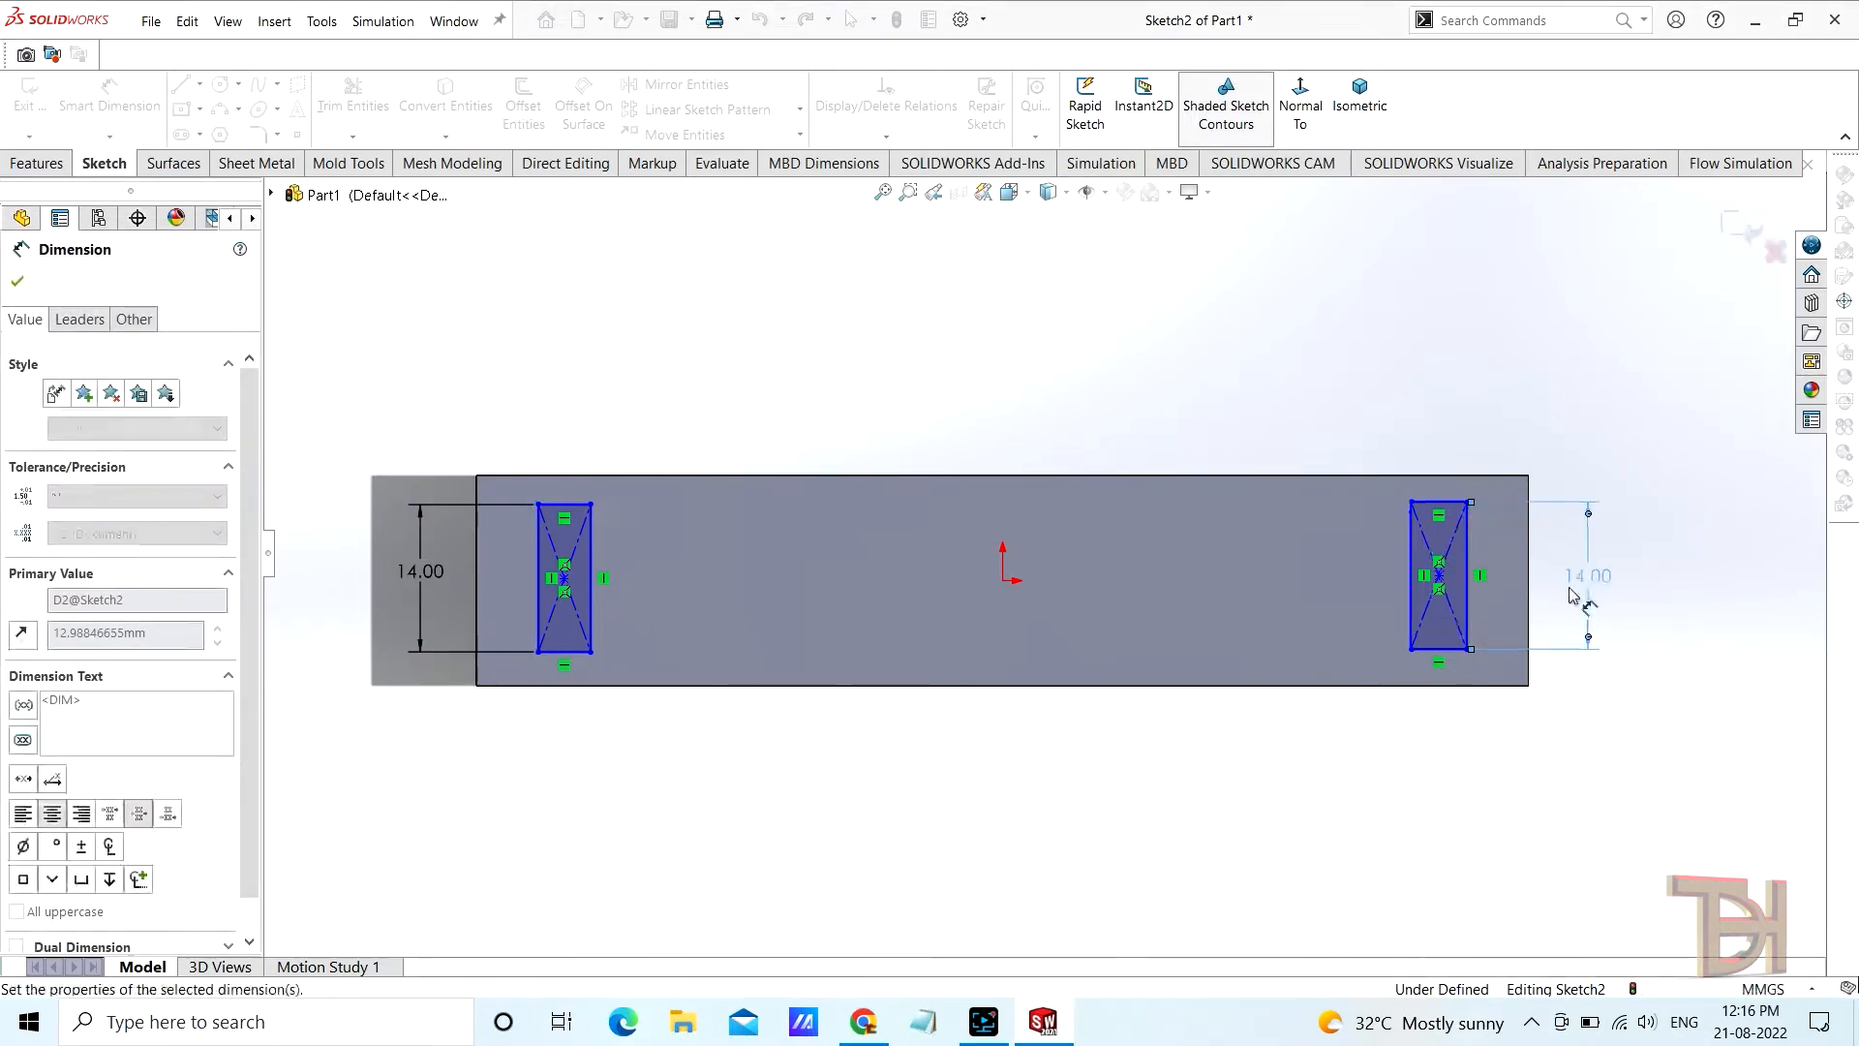
Dimension the gap between each small rectangle's outer side and the nearest end edge of the bar to 5 mm
{"action": "left_click", "coordinate": [477, 605]}
{"action": "left_click", "coordinate": [478, 594]}
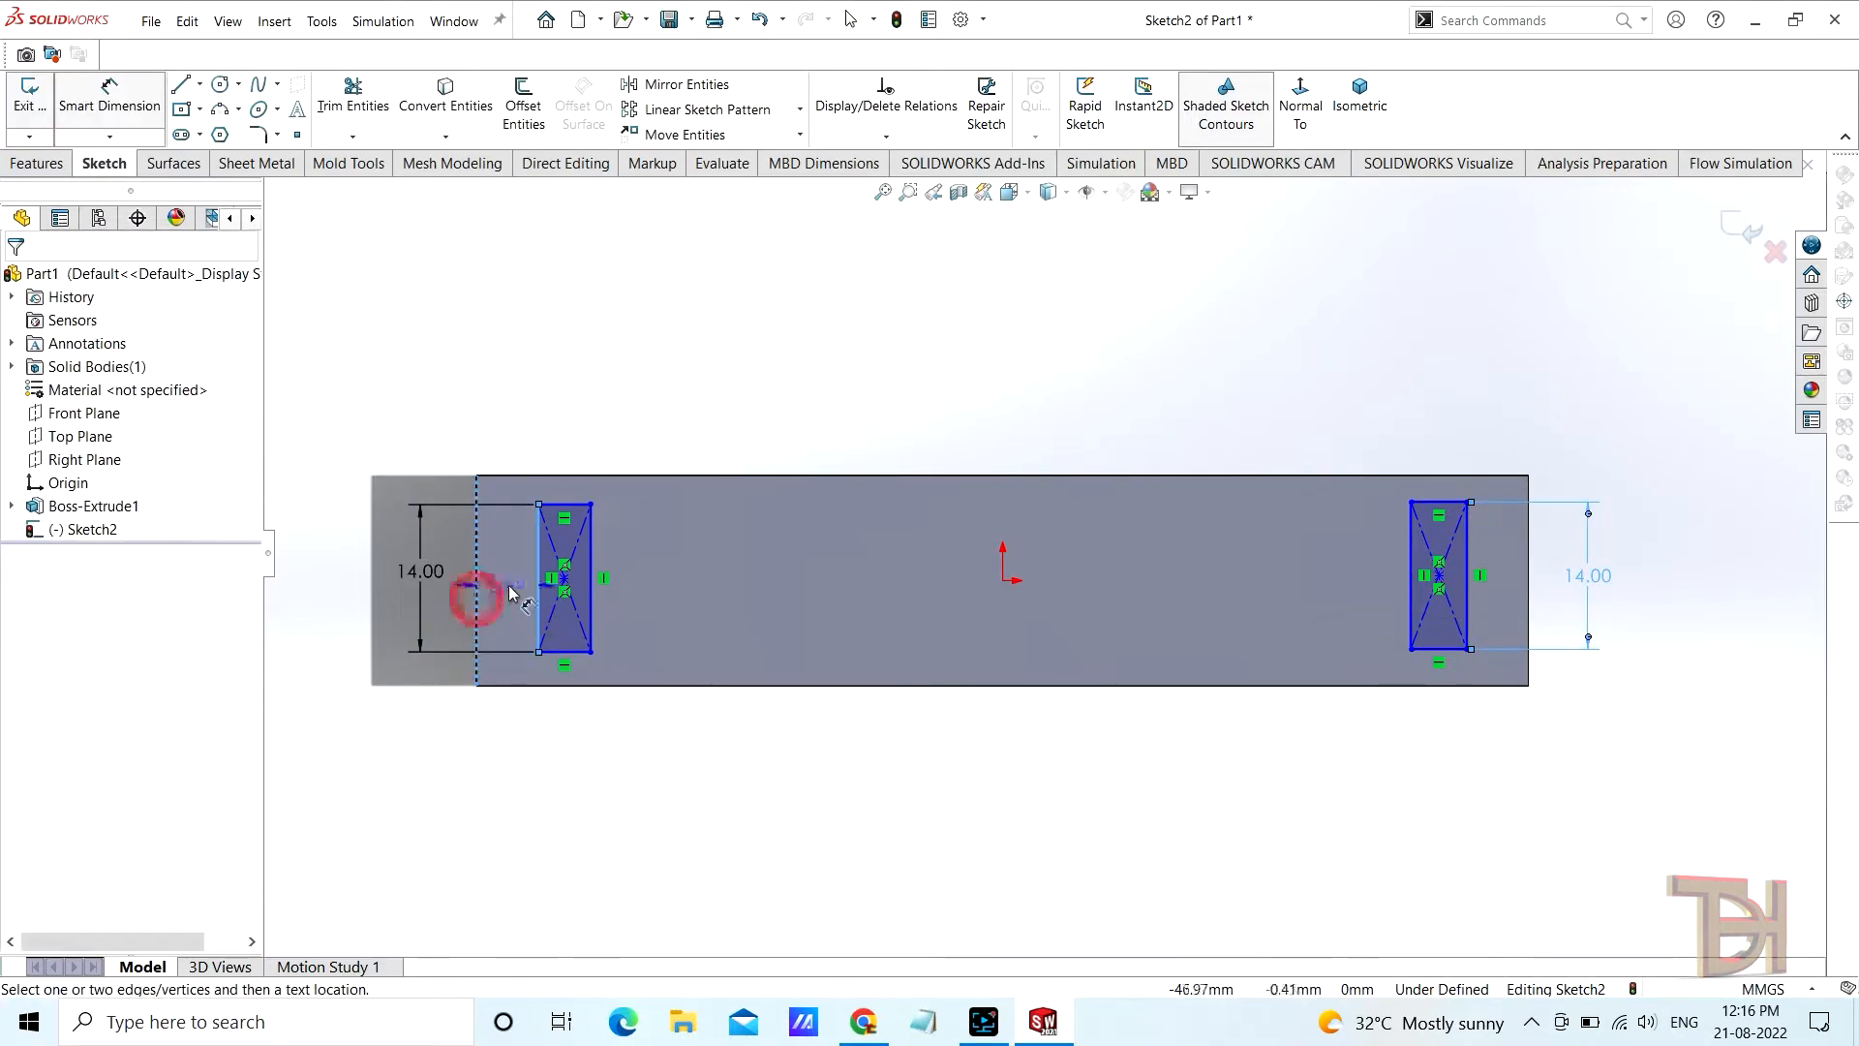
{"action": "left_click", "coordinate": [492, 587]}
{"action": "type", "text": "5"}
{"action": "key", "text": "Return"}
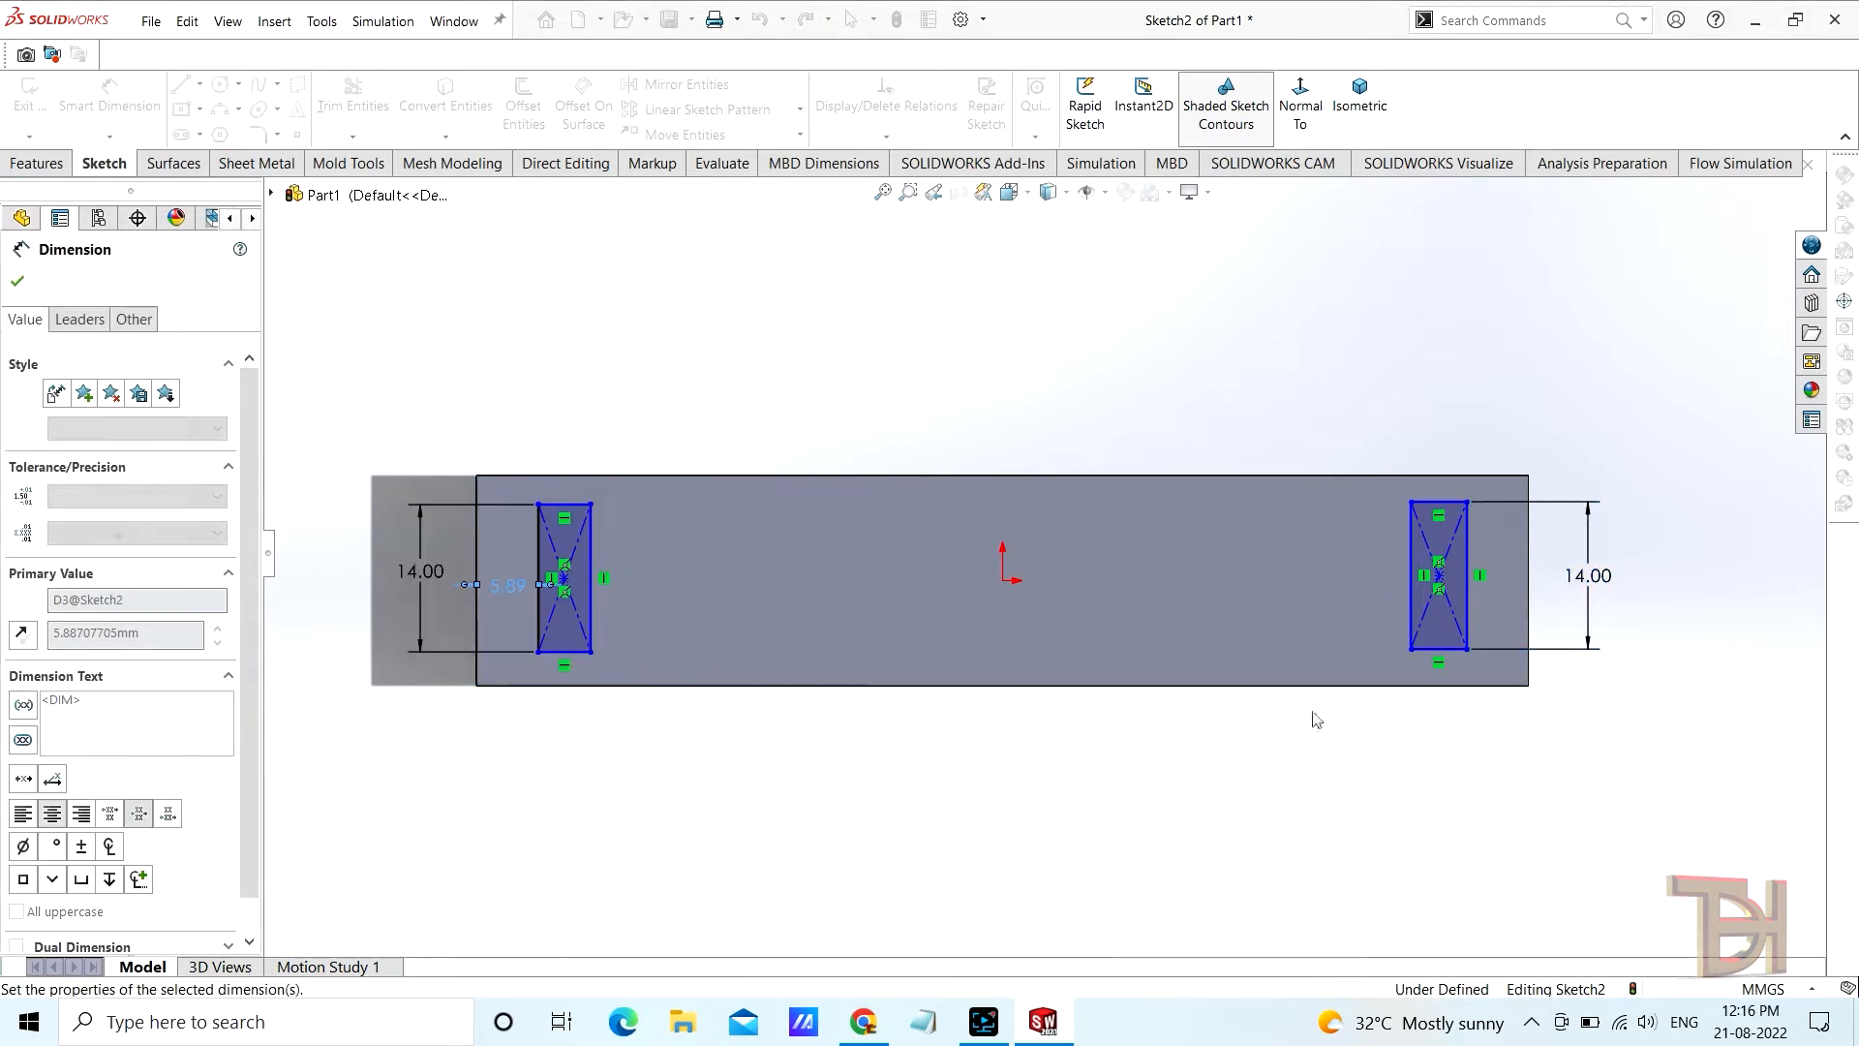
{"action": "left_click", "coordinate": [1468, 610]}
{"action": "left_click", "coordinate": [1530, 597]}
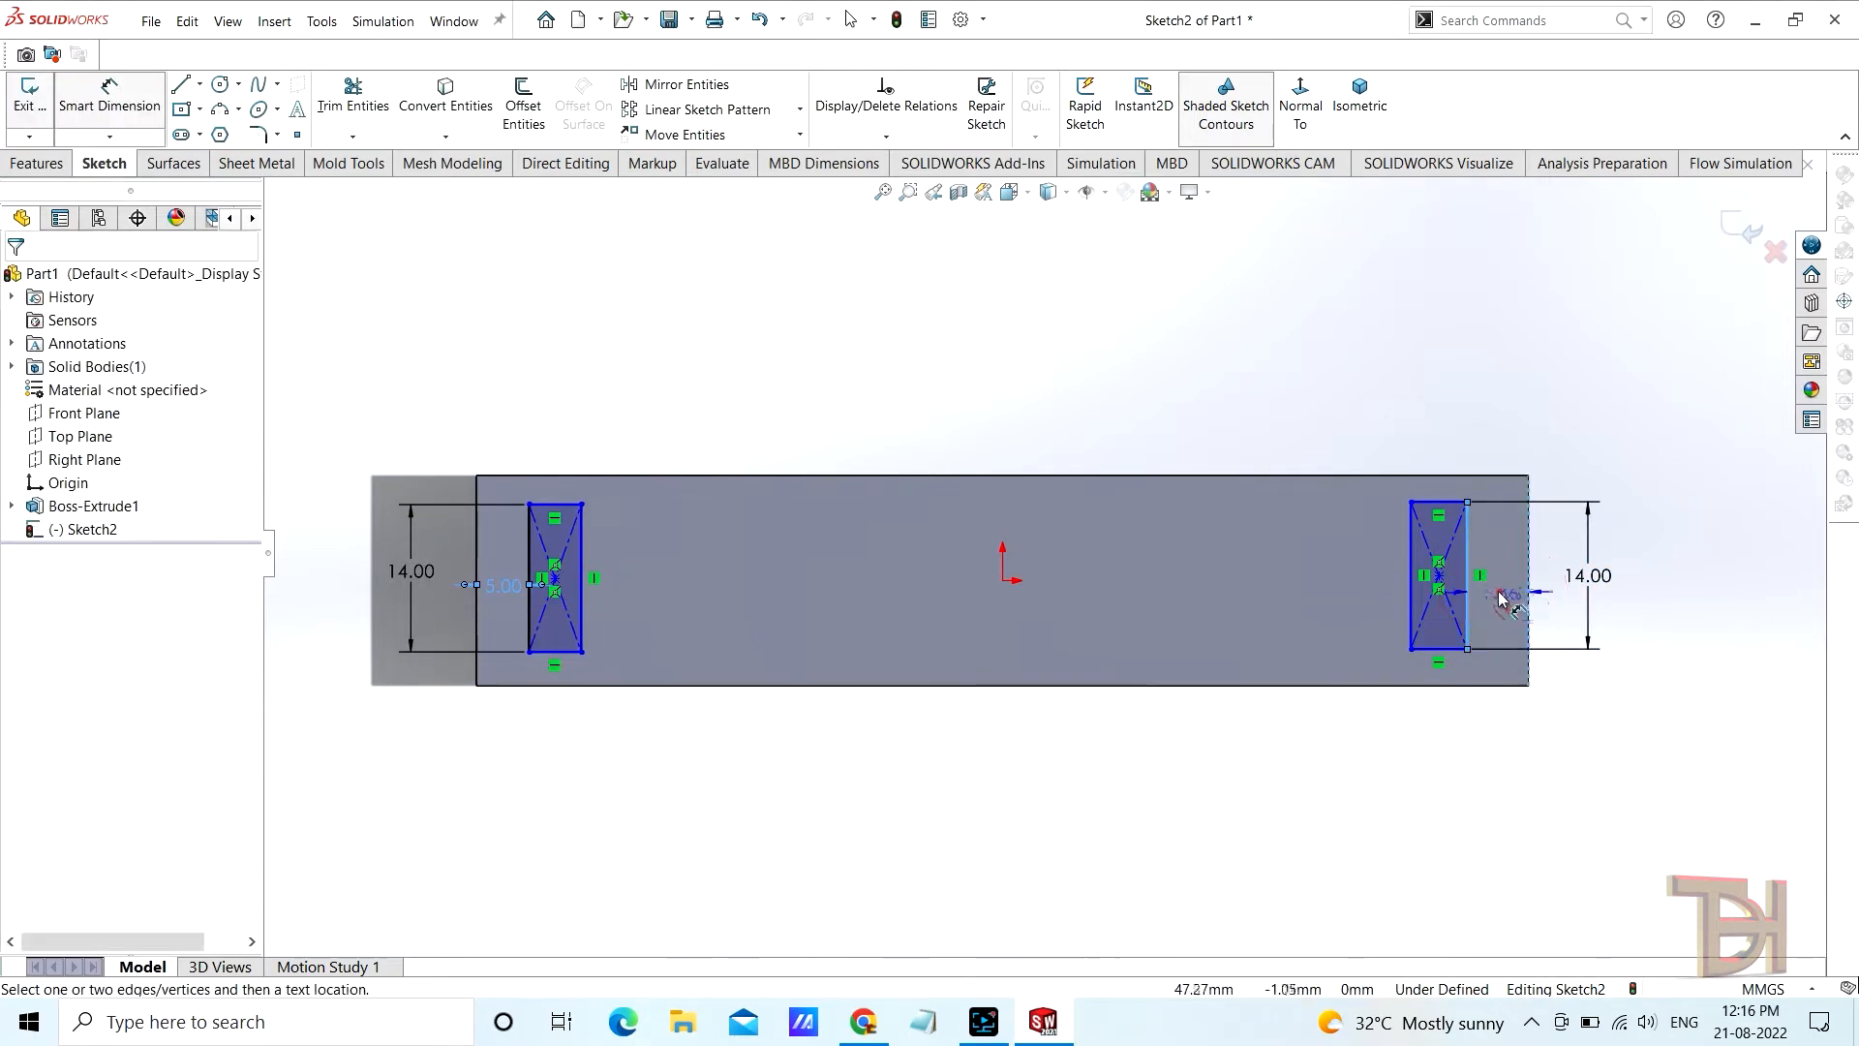
{"action": "left_click", "coordinate": [1549, 689]}
{"action": "type", "text": "5"}
{"action": "key", "text": "Return"}
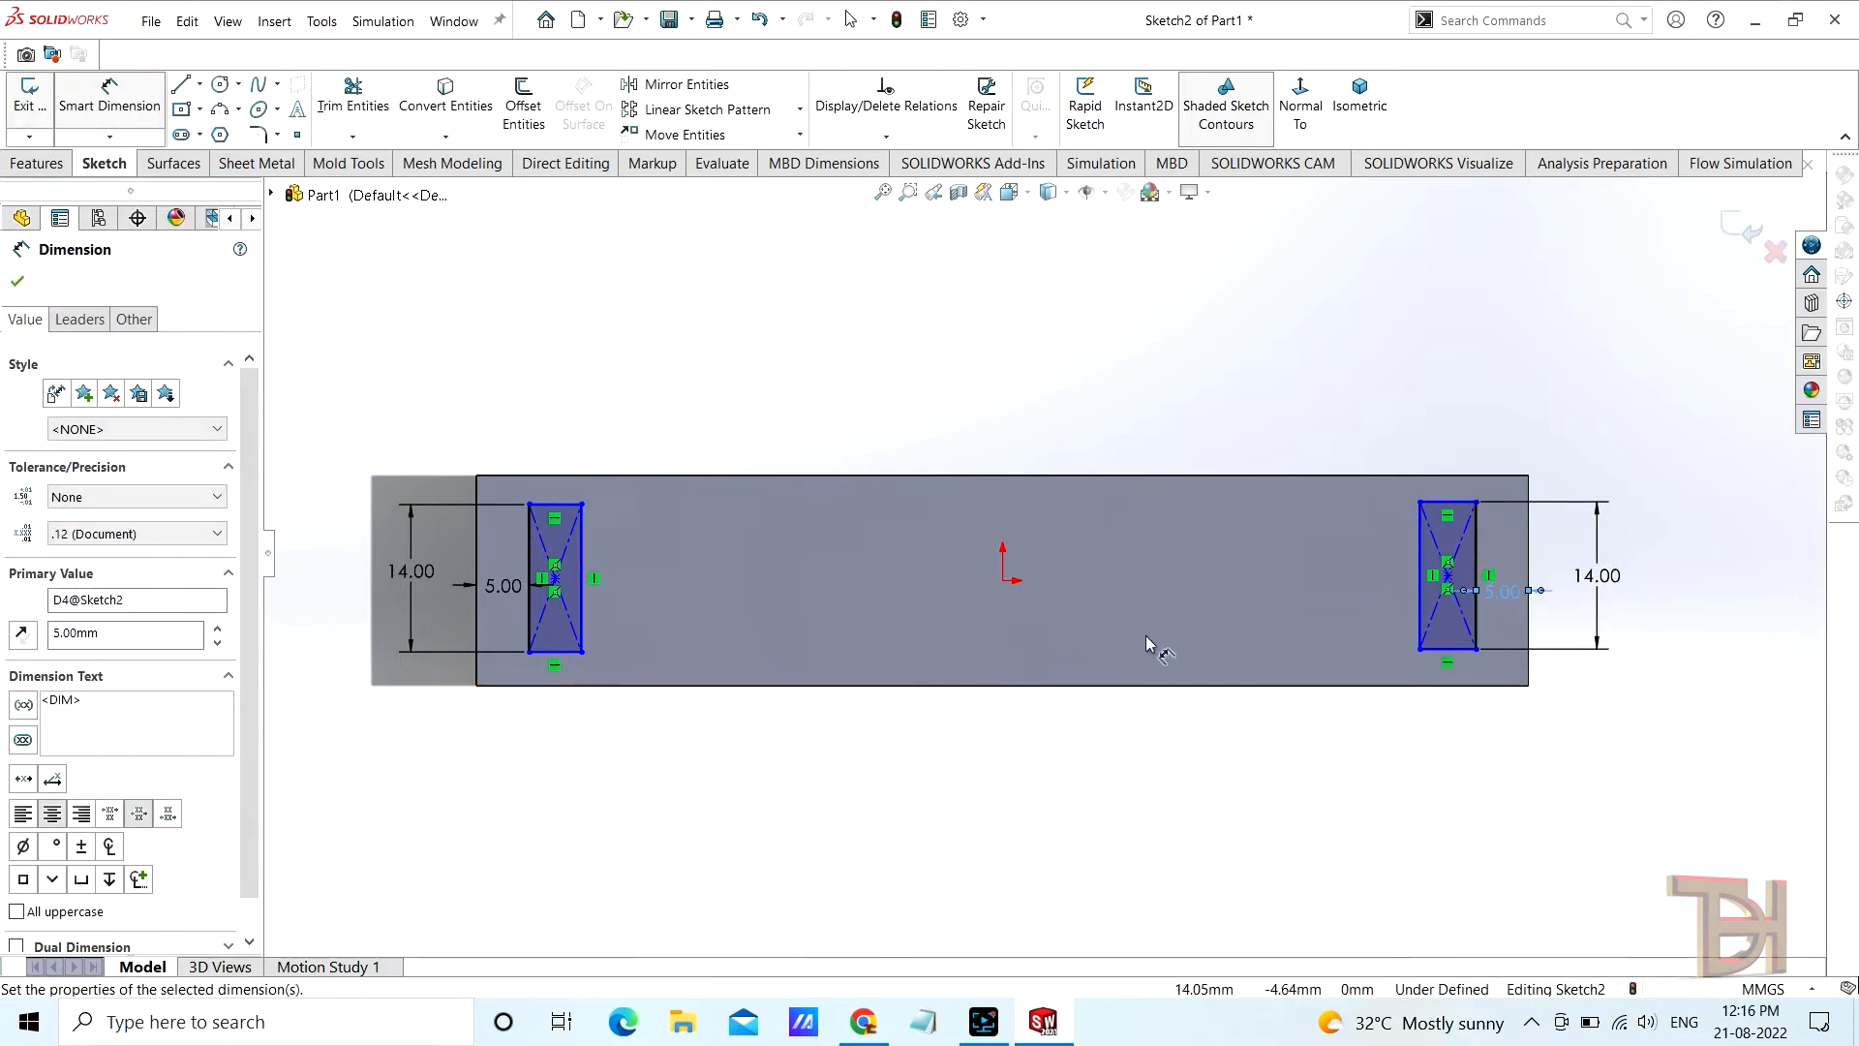
Dimension the width of both small rectangles to 5 mm
{"action": "left_click", "coordinate": [570, 652]}
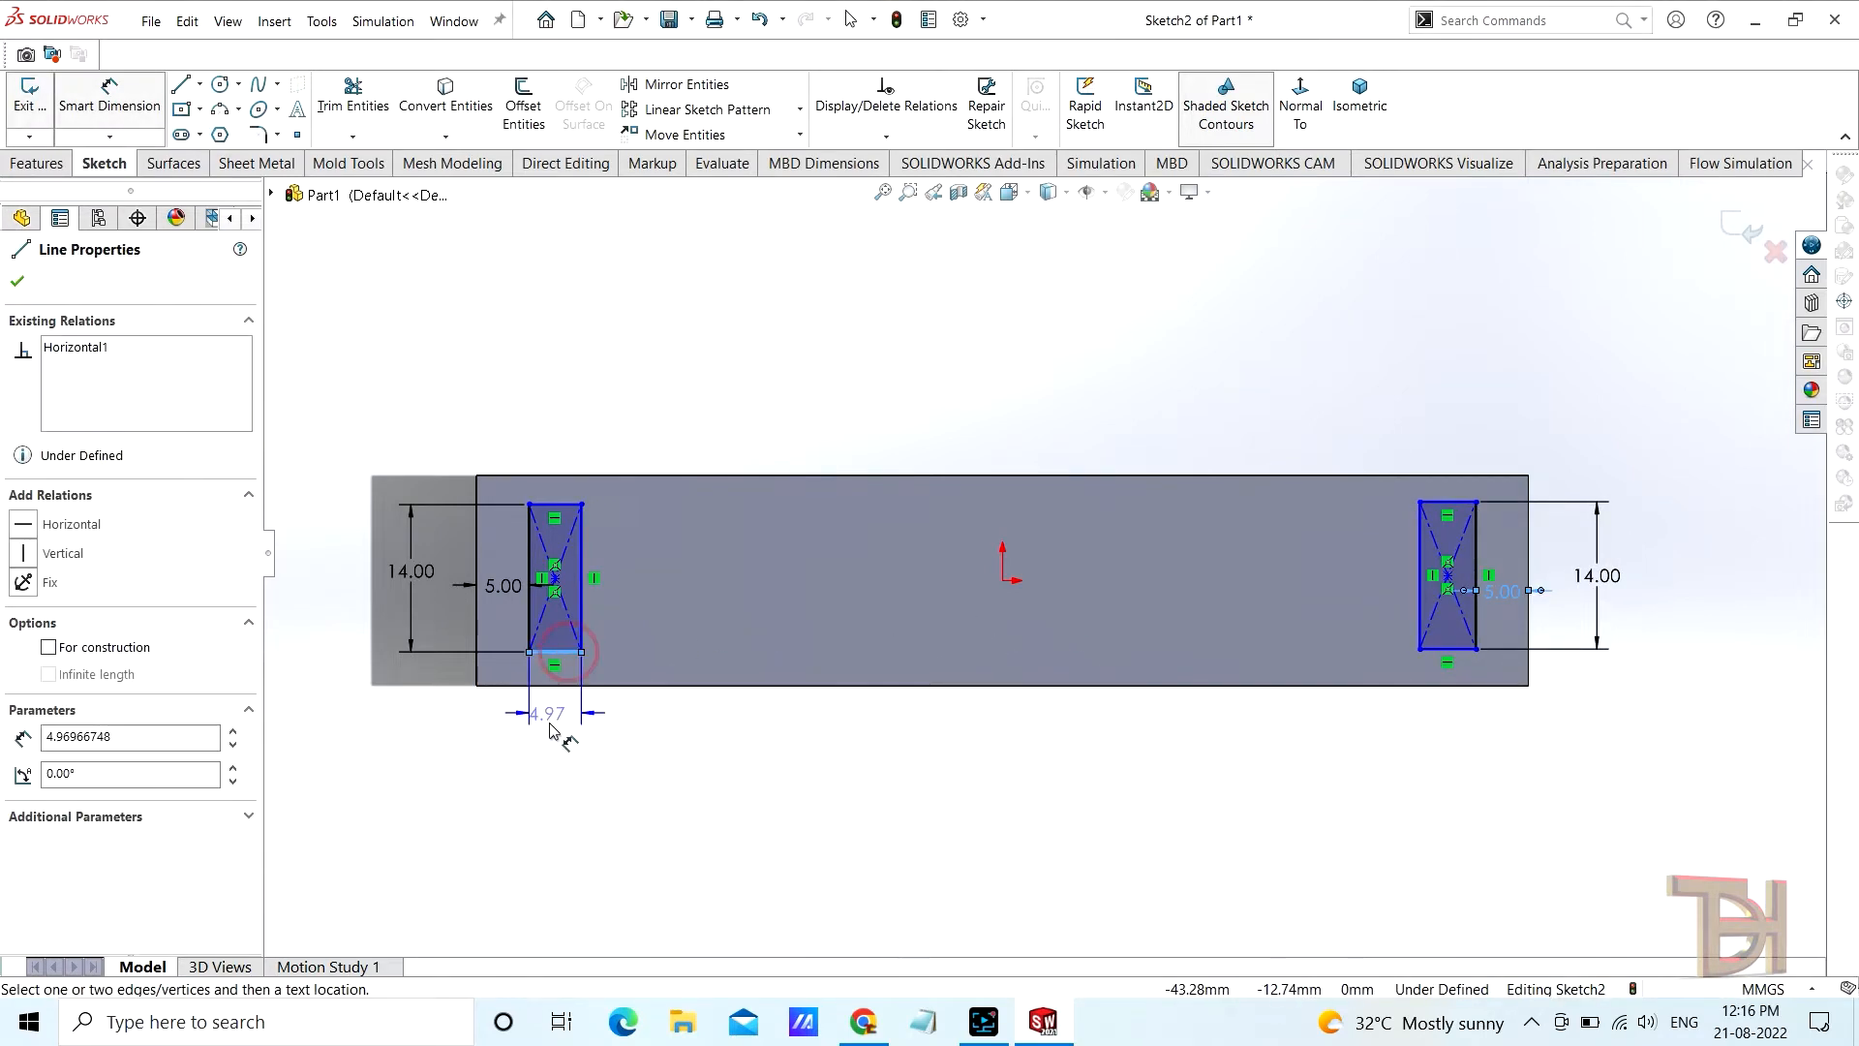
{"action": "left_click", "coordinate": [555, 742]}
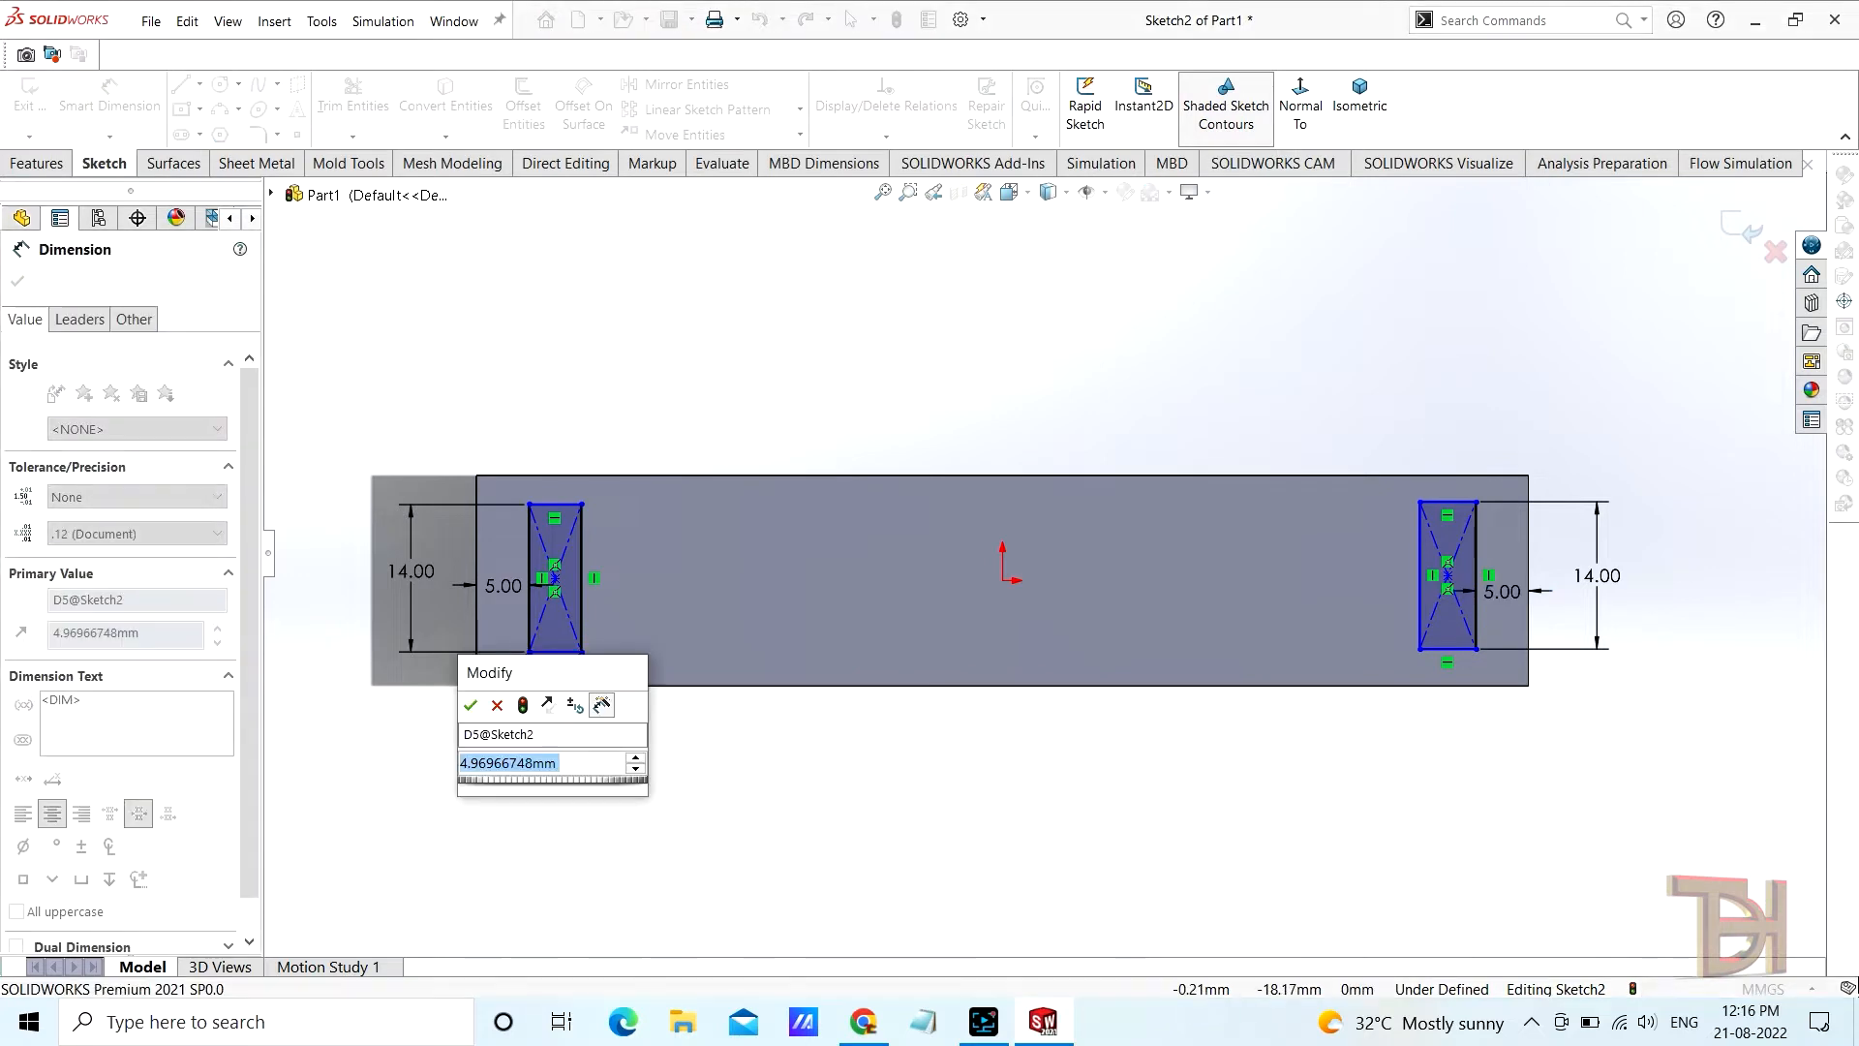
{"action": "type", "text": "5"}
{"action": "key", "text": "Return"}
{"action": "left_click", "coordinate": [1452, 649]}
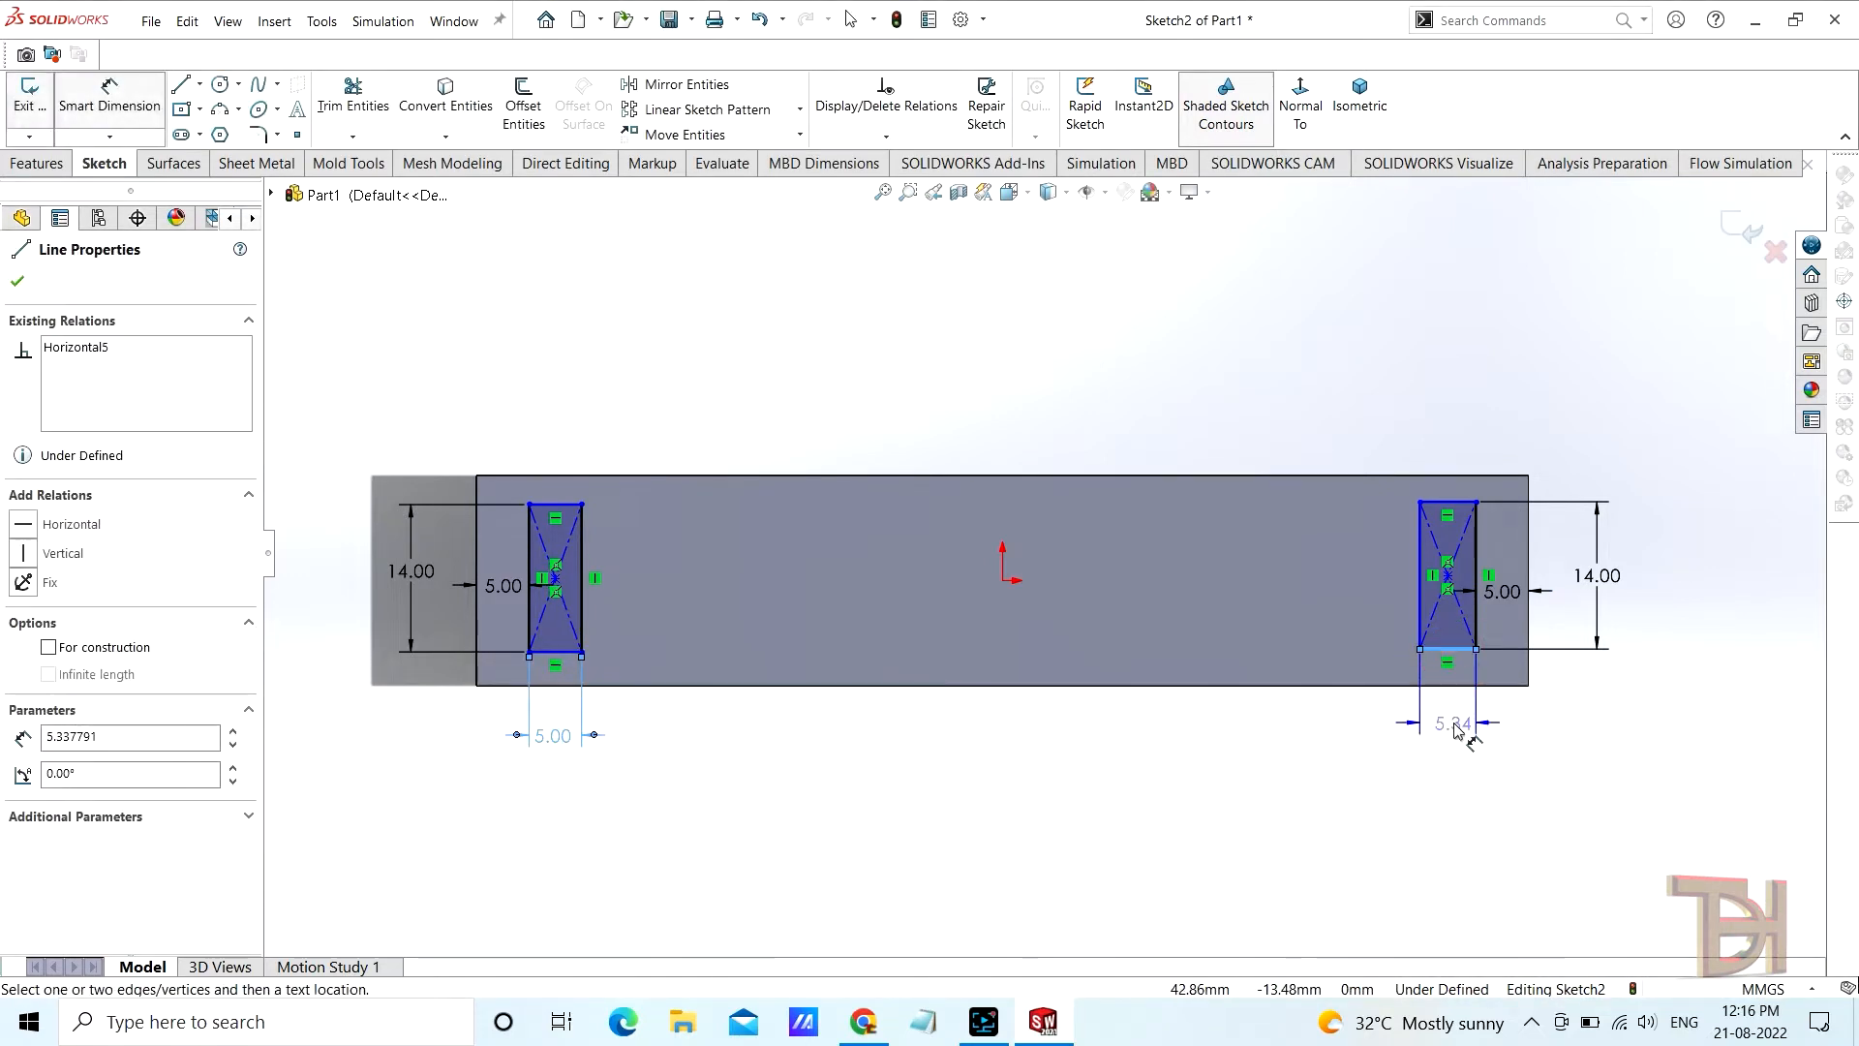
{"action": "left_click", "coordinate": [1458, 733]}
{"action": "type", "text": "5"}
{"action": "key", "text": "Return"}
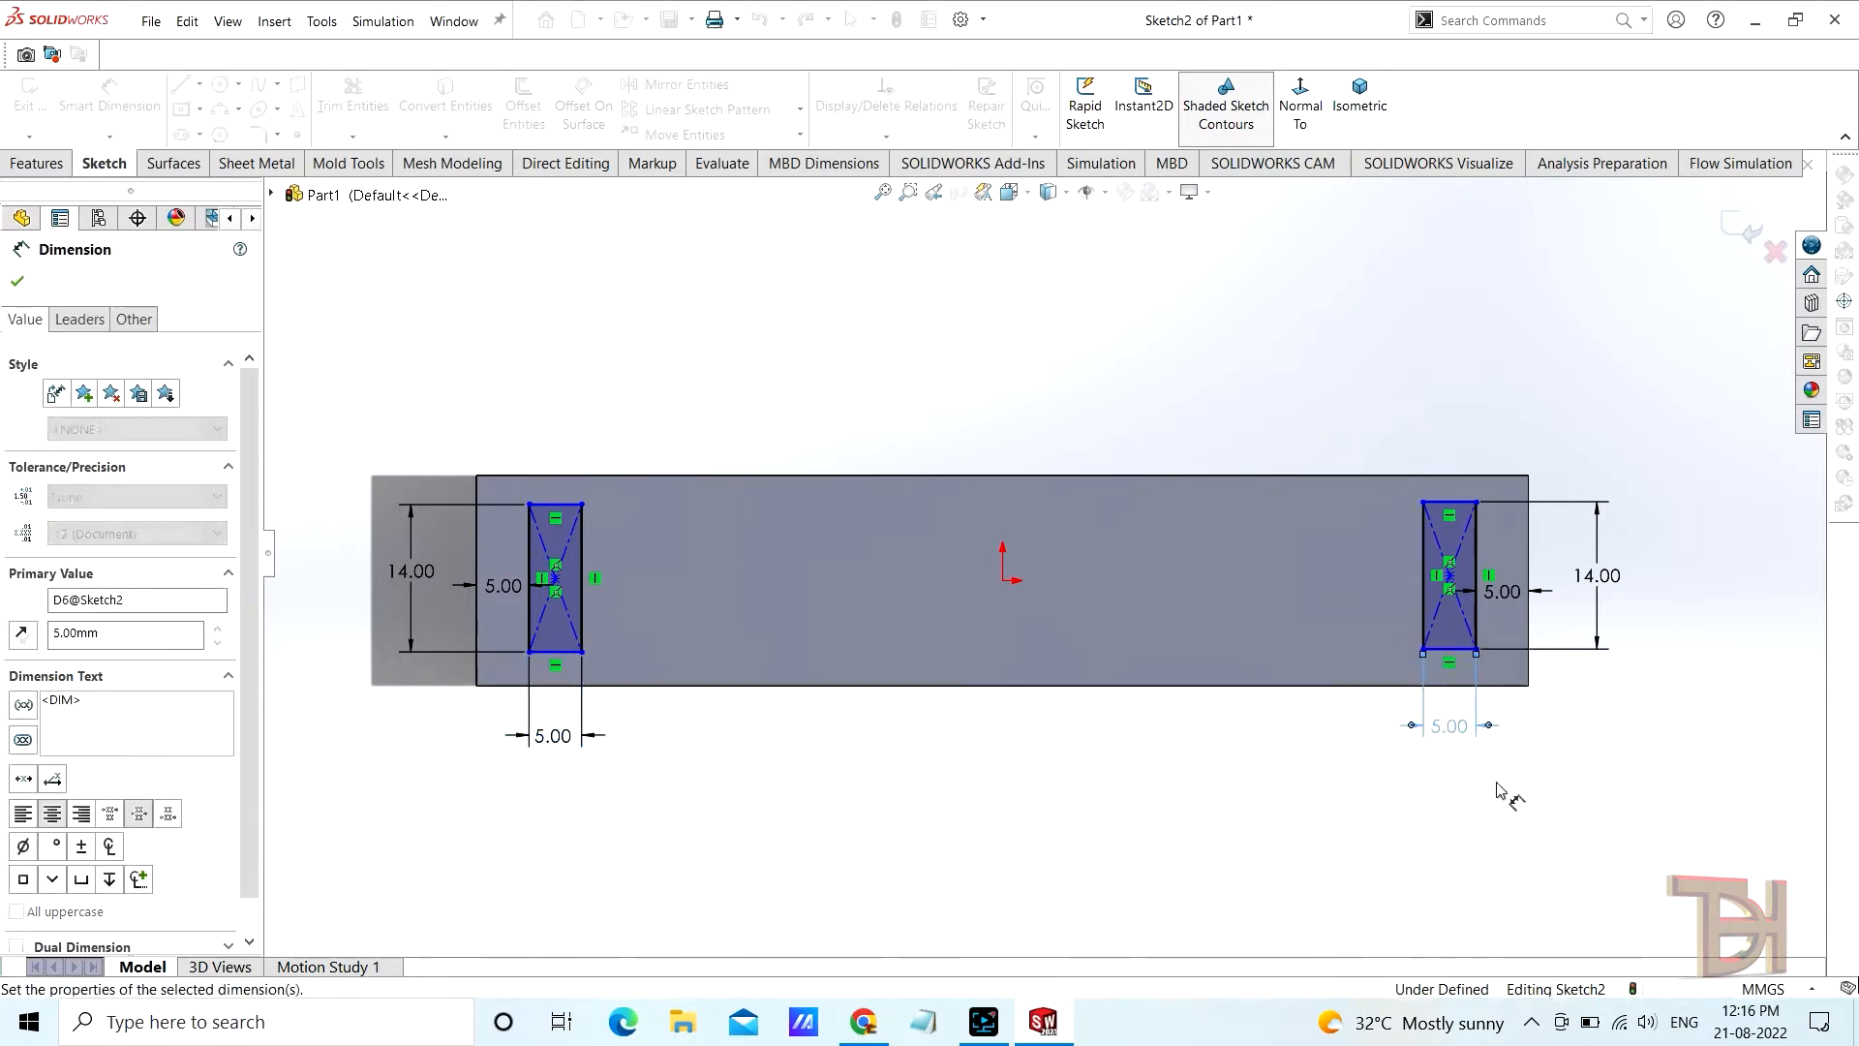
{"action": "left_click", "coordinate": [14, 282]}
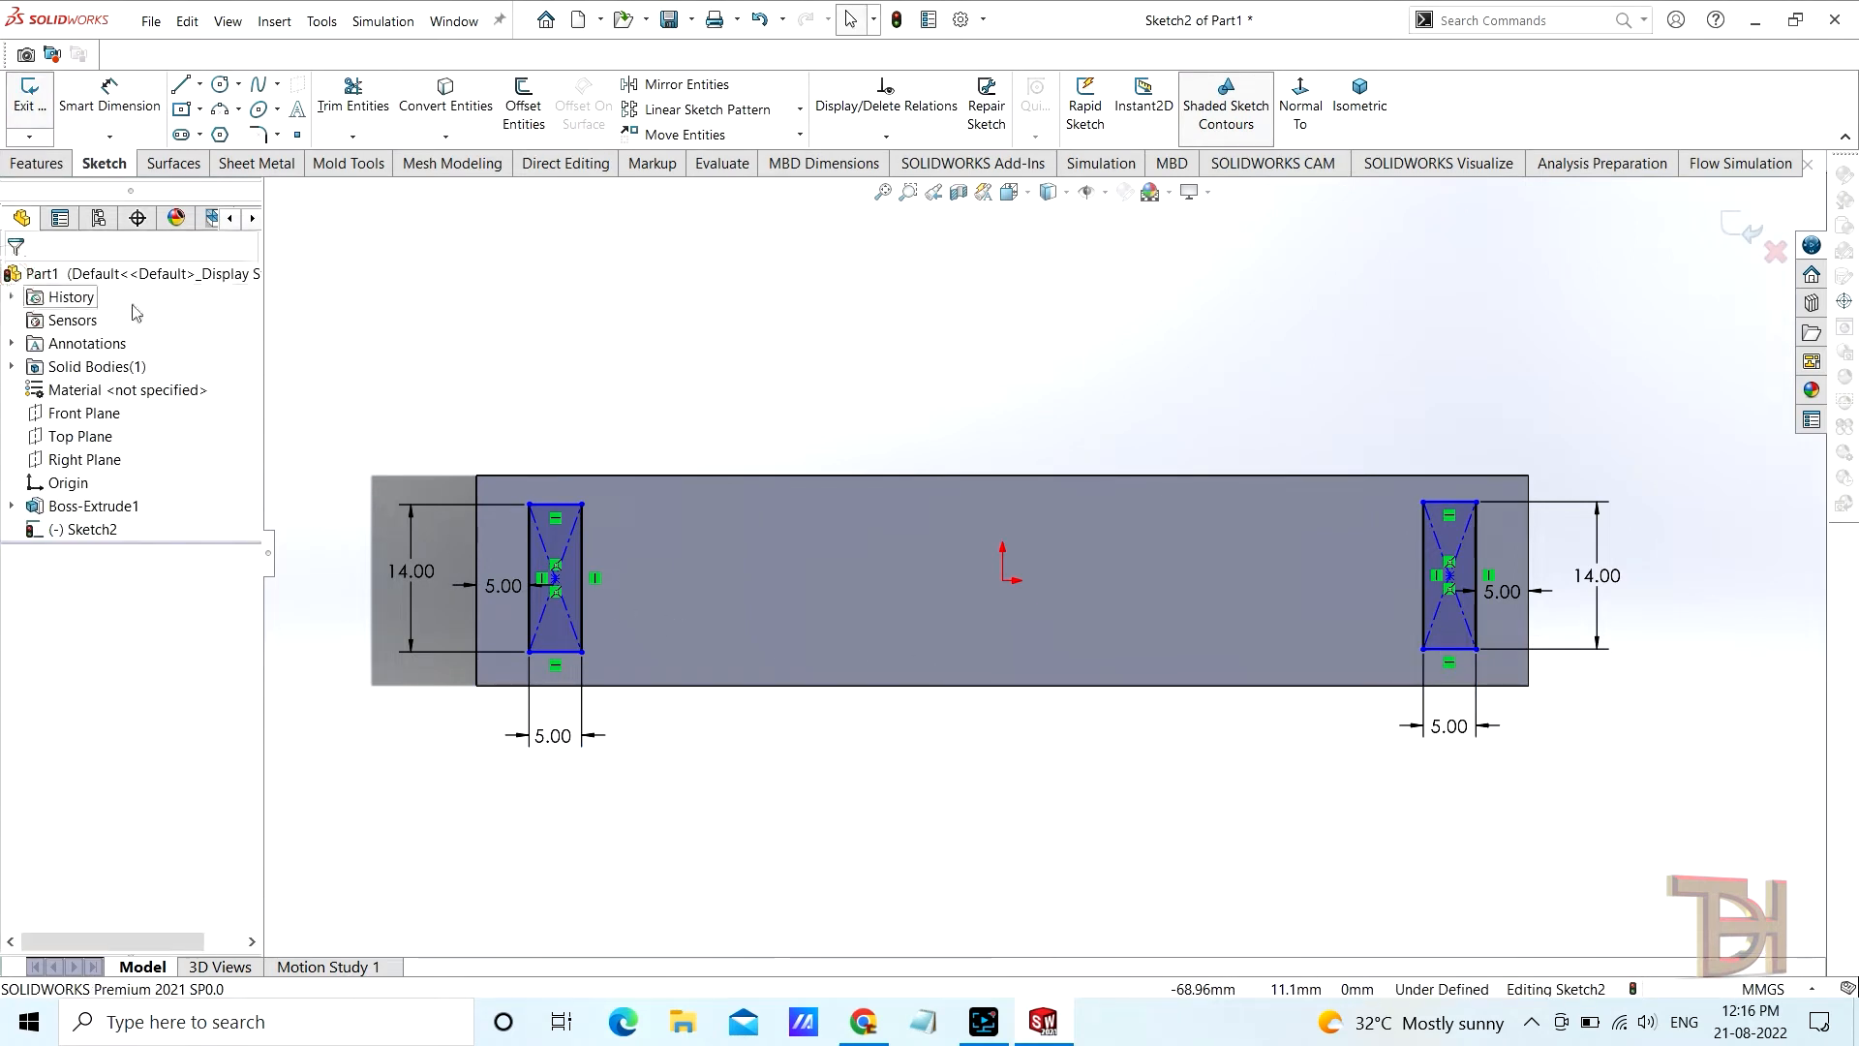
Extrude the two small rectangles on the bar's top face 100 mm upward as posts, with Blind depth and merged result
{"action": "left_click", "coordinate": [38, 163]}
{"action": "left_click", "coordinate": [39, 100]}
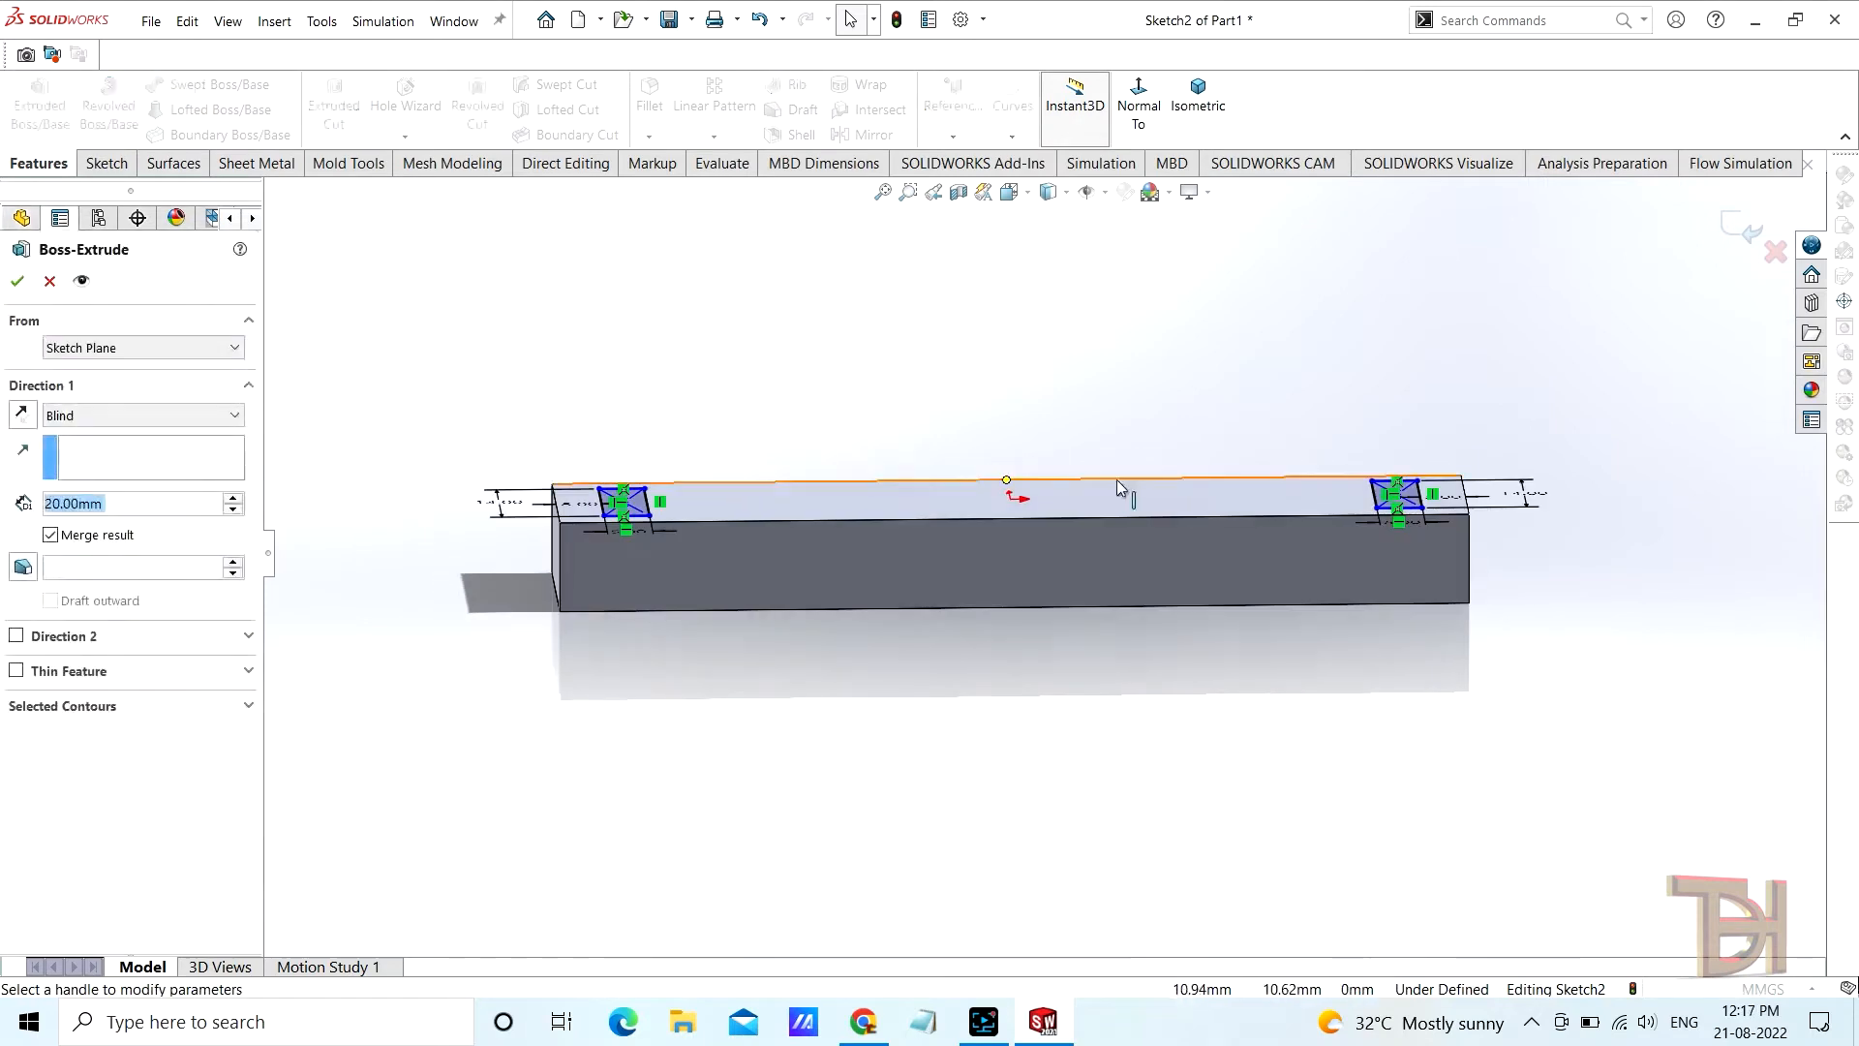
{"action": "left_click", "coordinate": [233, 499]}
{"action": "left_click", "coordinate": [233, 500]}
{"action": "left_click", "coordinate": [233, 499]}
{"action": "left_click", "coordinate": [233, 500]}
{"action": "scroll", "coordinate": [1025, 485], "scroll_direction": "up", "scroll_amount": 5}
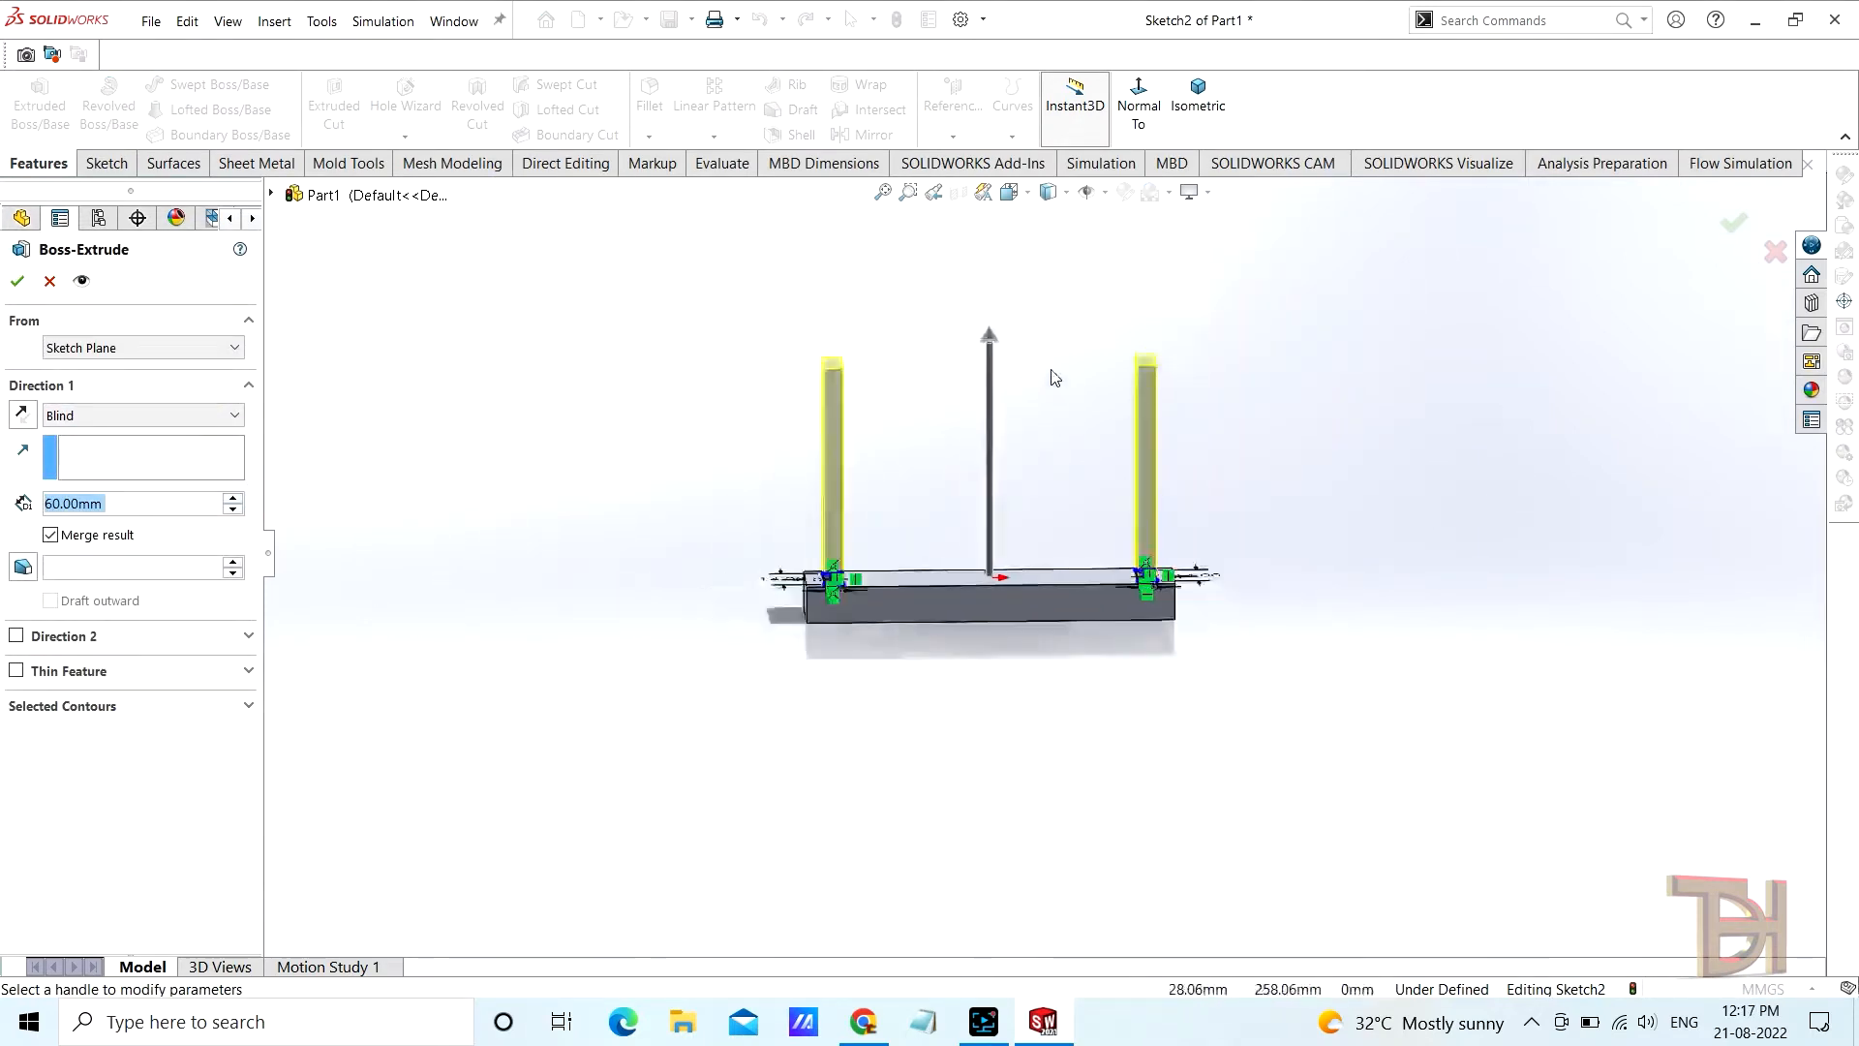
{"action": "scroll", "coordinate": [1055, 378], "scroll_direction": "down", "scroll_amount": 3}
{"action": "left_click", "coordinate": [232, 497]}
{"action": "left_click", "coordinate": [233, 498]}
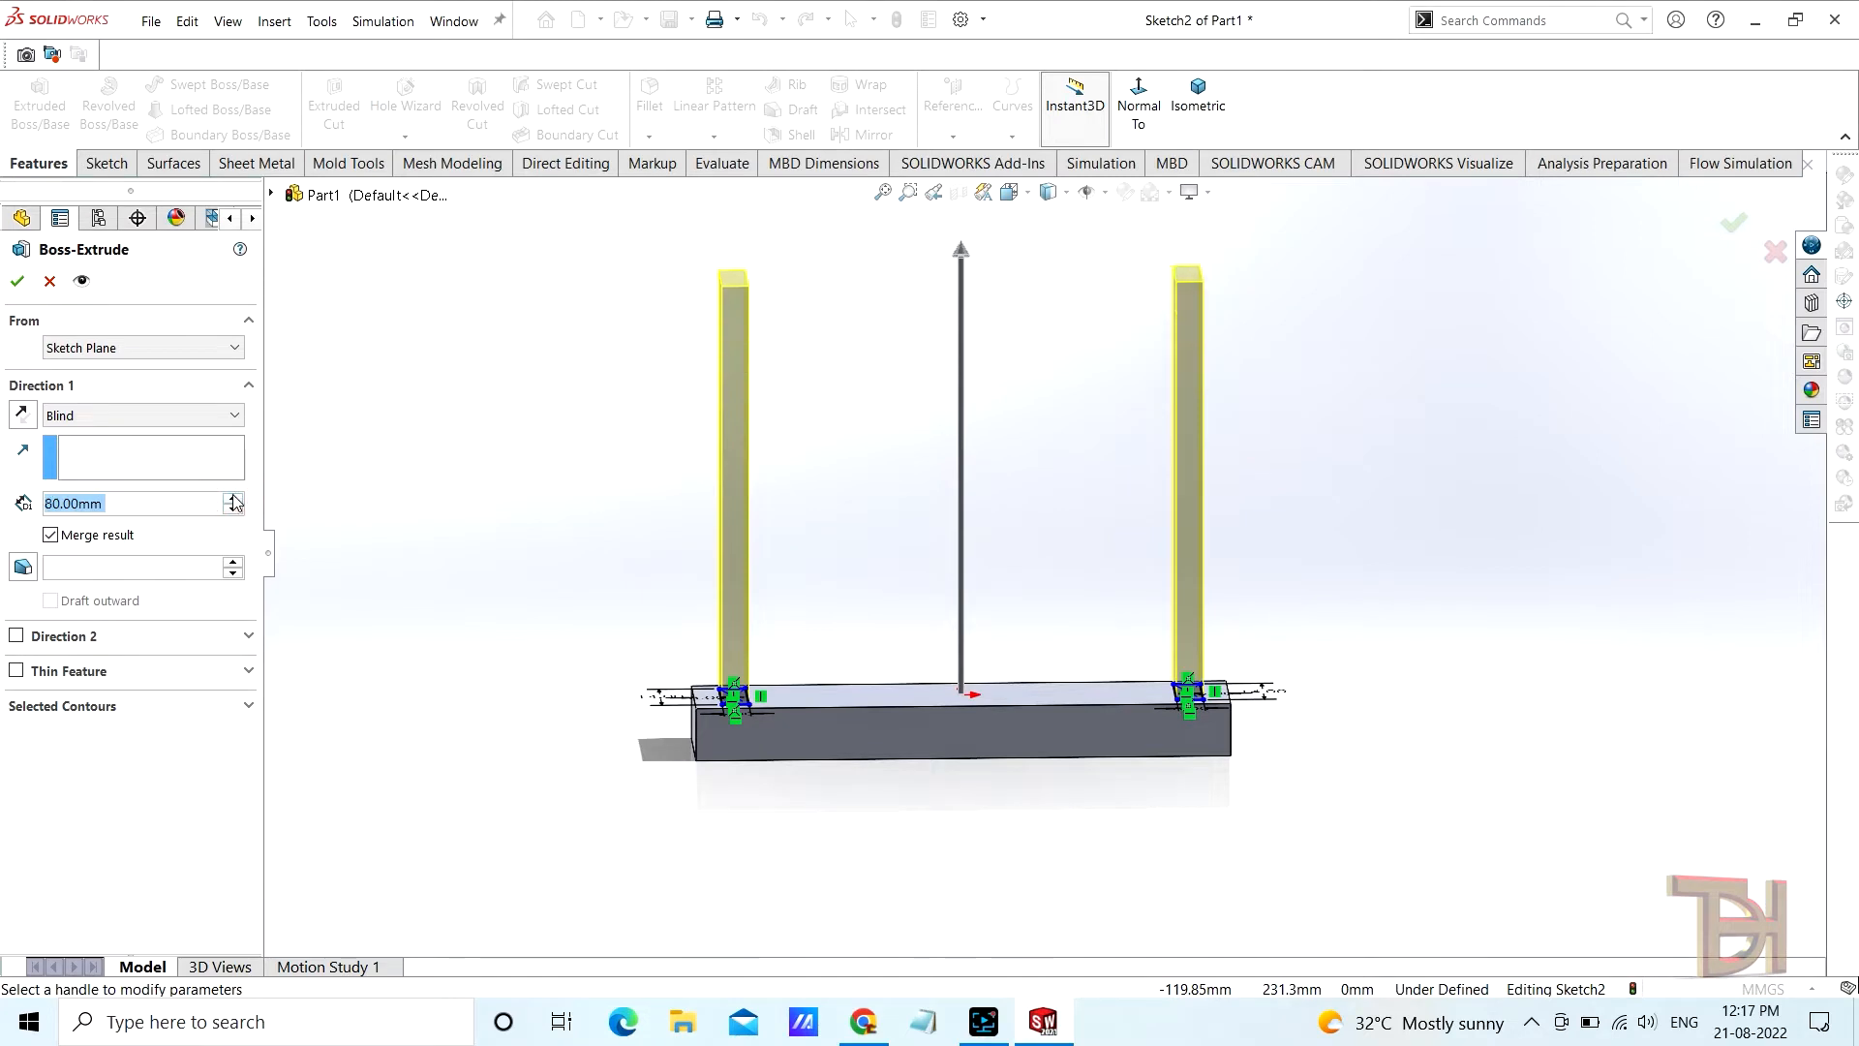
{"action": "left_click", "coordinate": [232, 497]}
{"action": "scroll", "coordinate": [1020, 514], "scroll_direction": "up", "scroll_amount": 2}
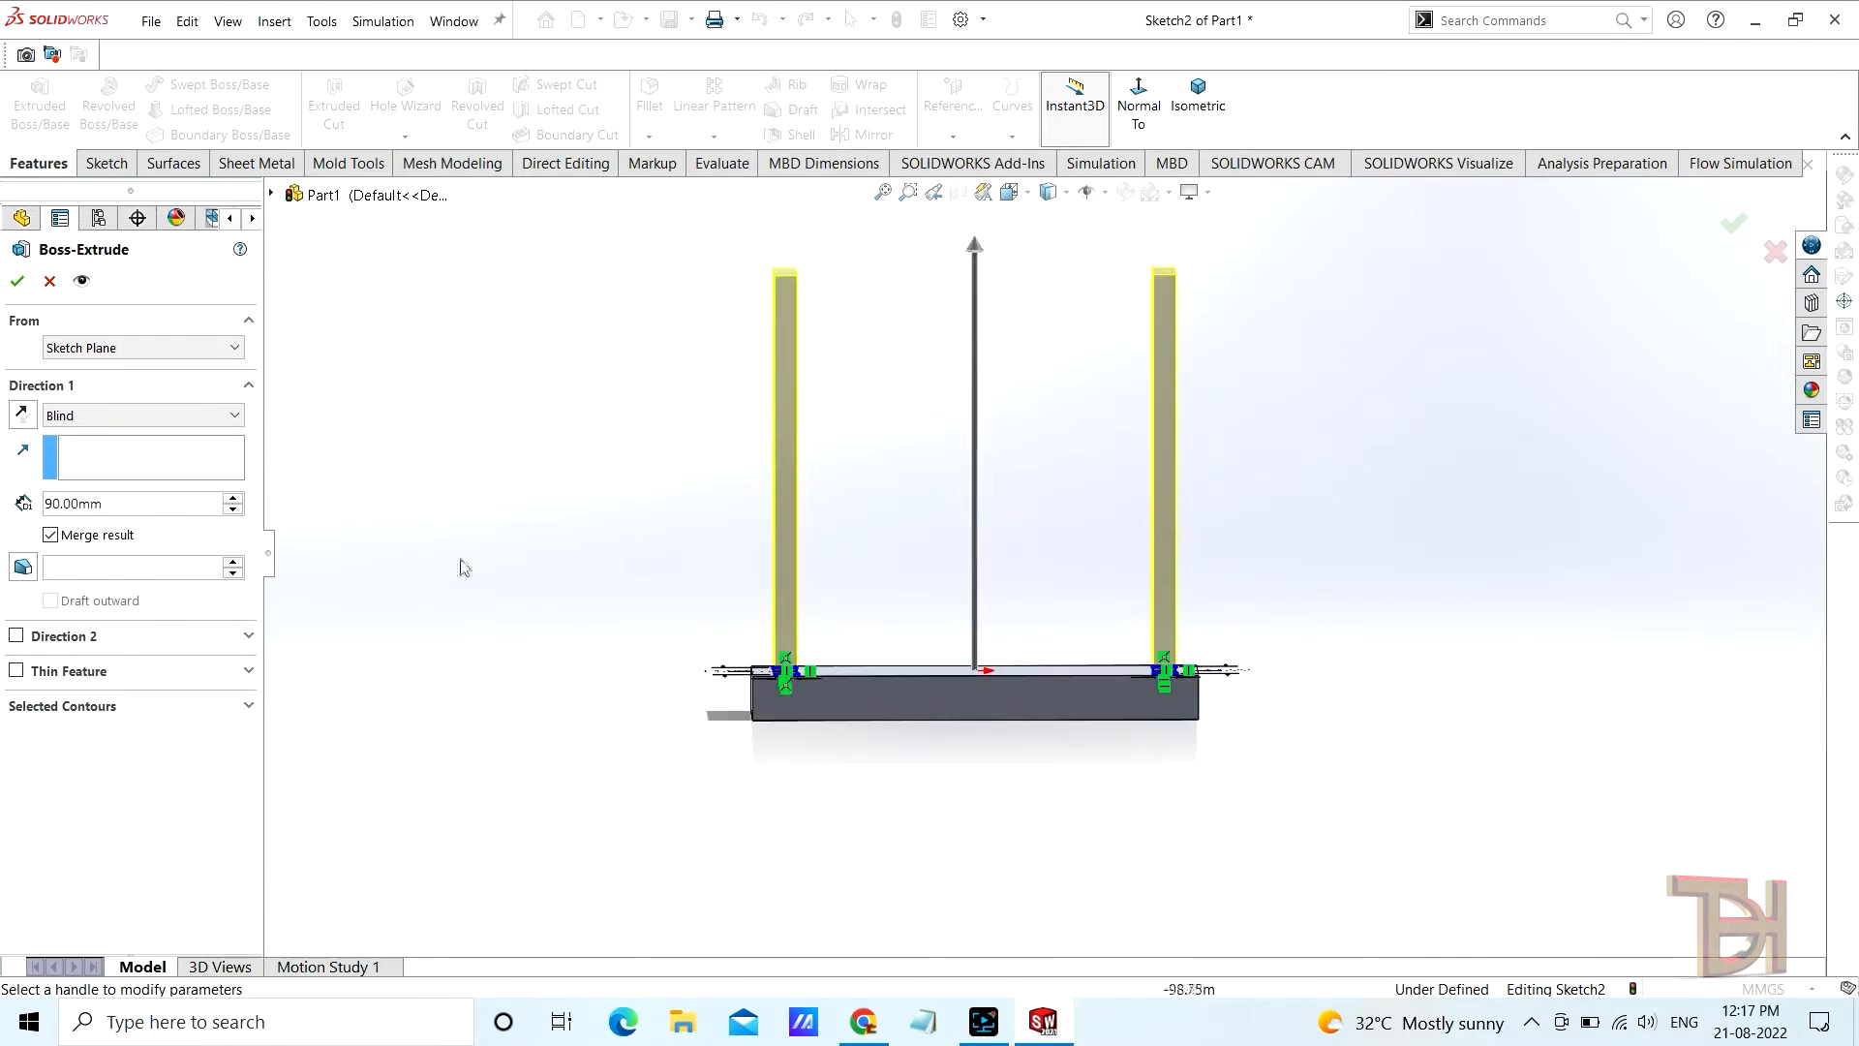
{"action": "left_click", "coordinate": [232, 499]}
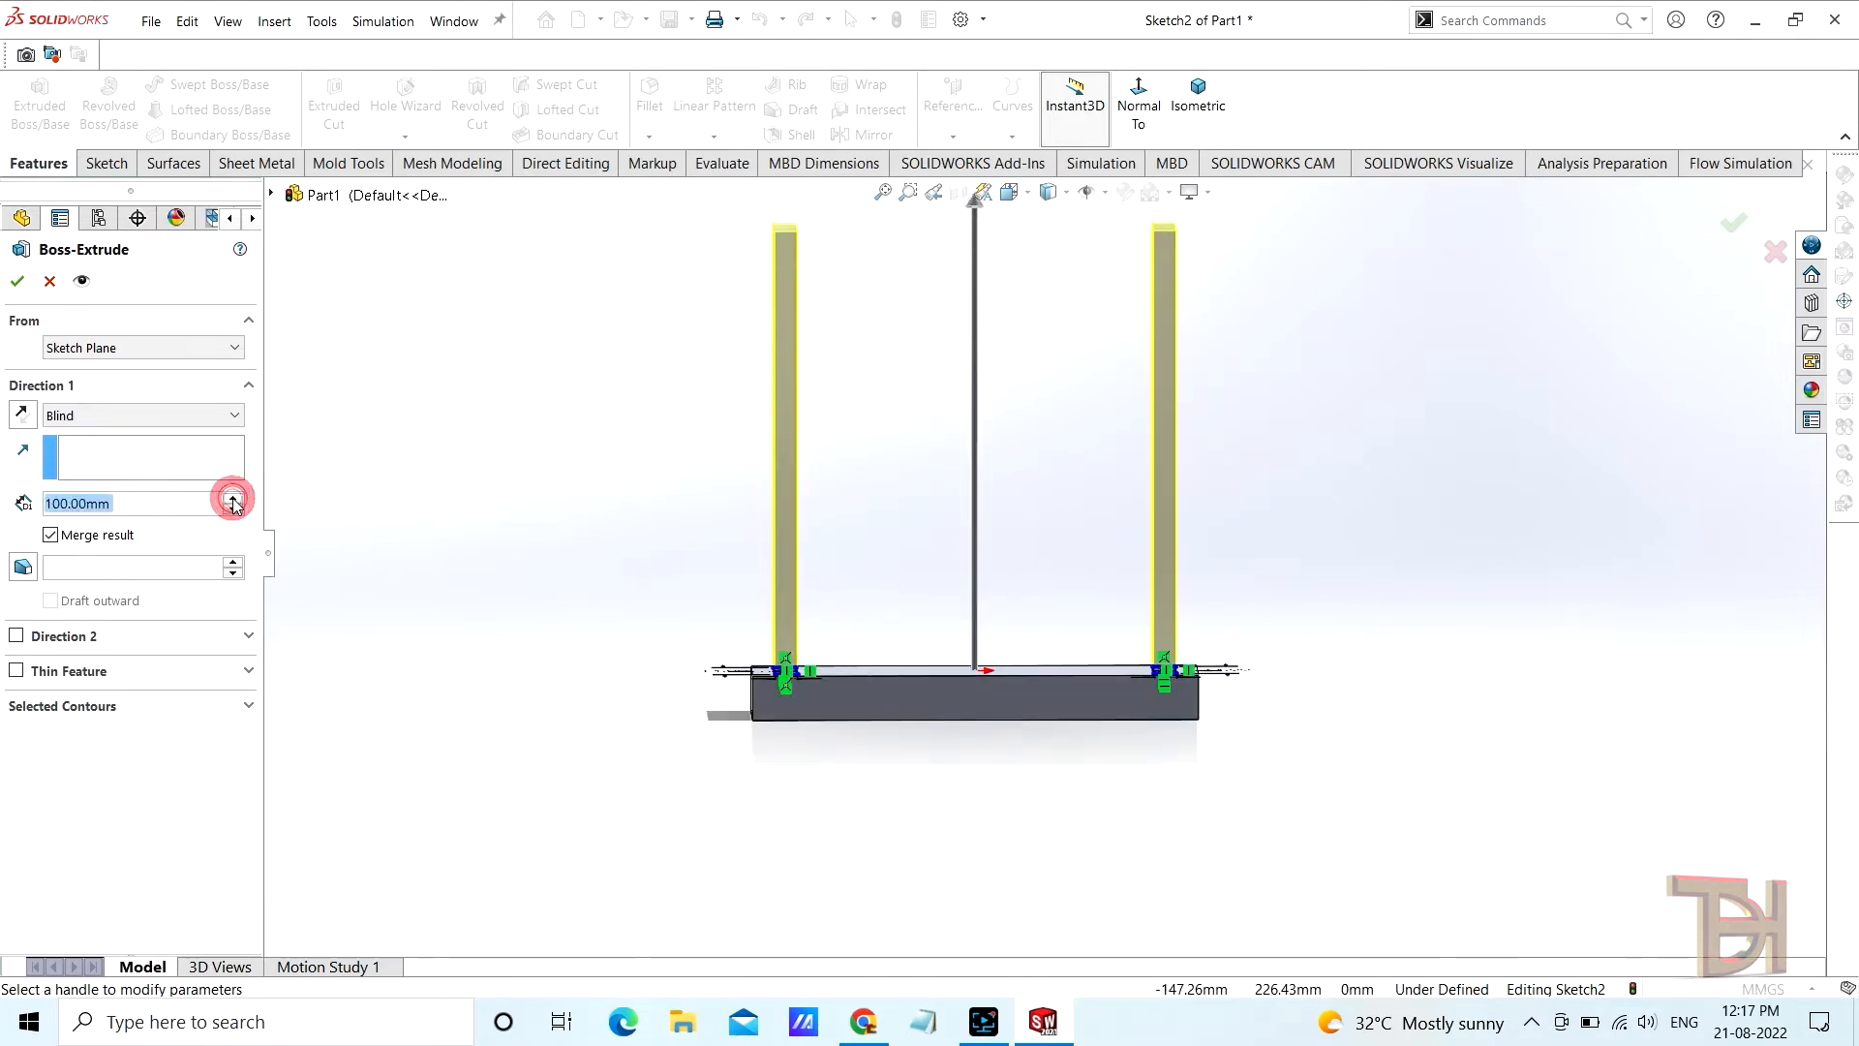
{"action": "left_click", "coordinate": [15, 284]}
Start a new sketch on the Front Plane
{"action": "scroll", "coordinate": [1066, 497], "scroll_direction": "up", "scroll_amount": 2}
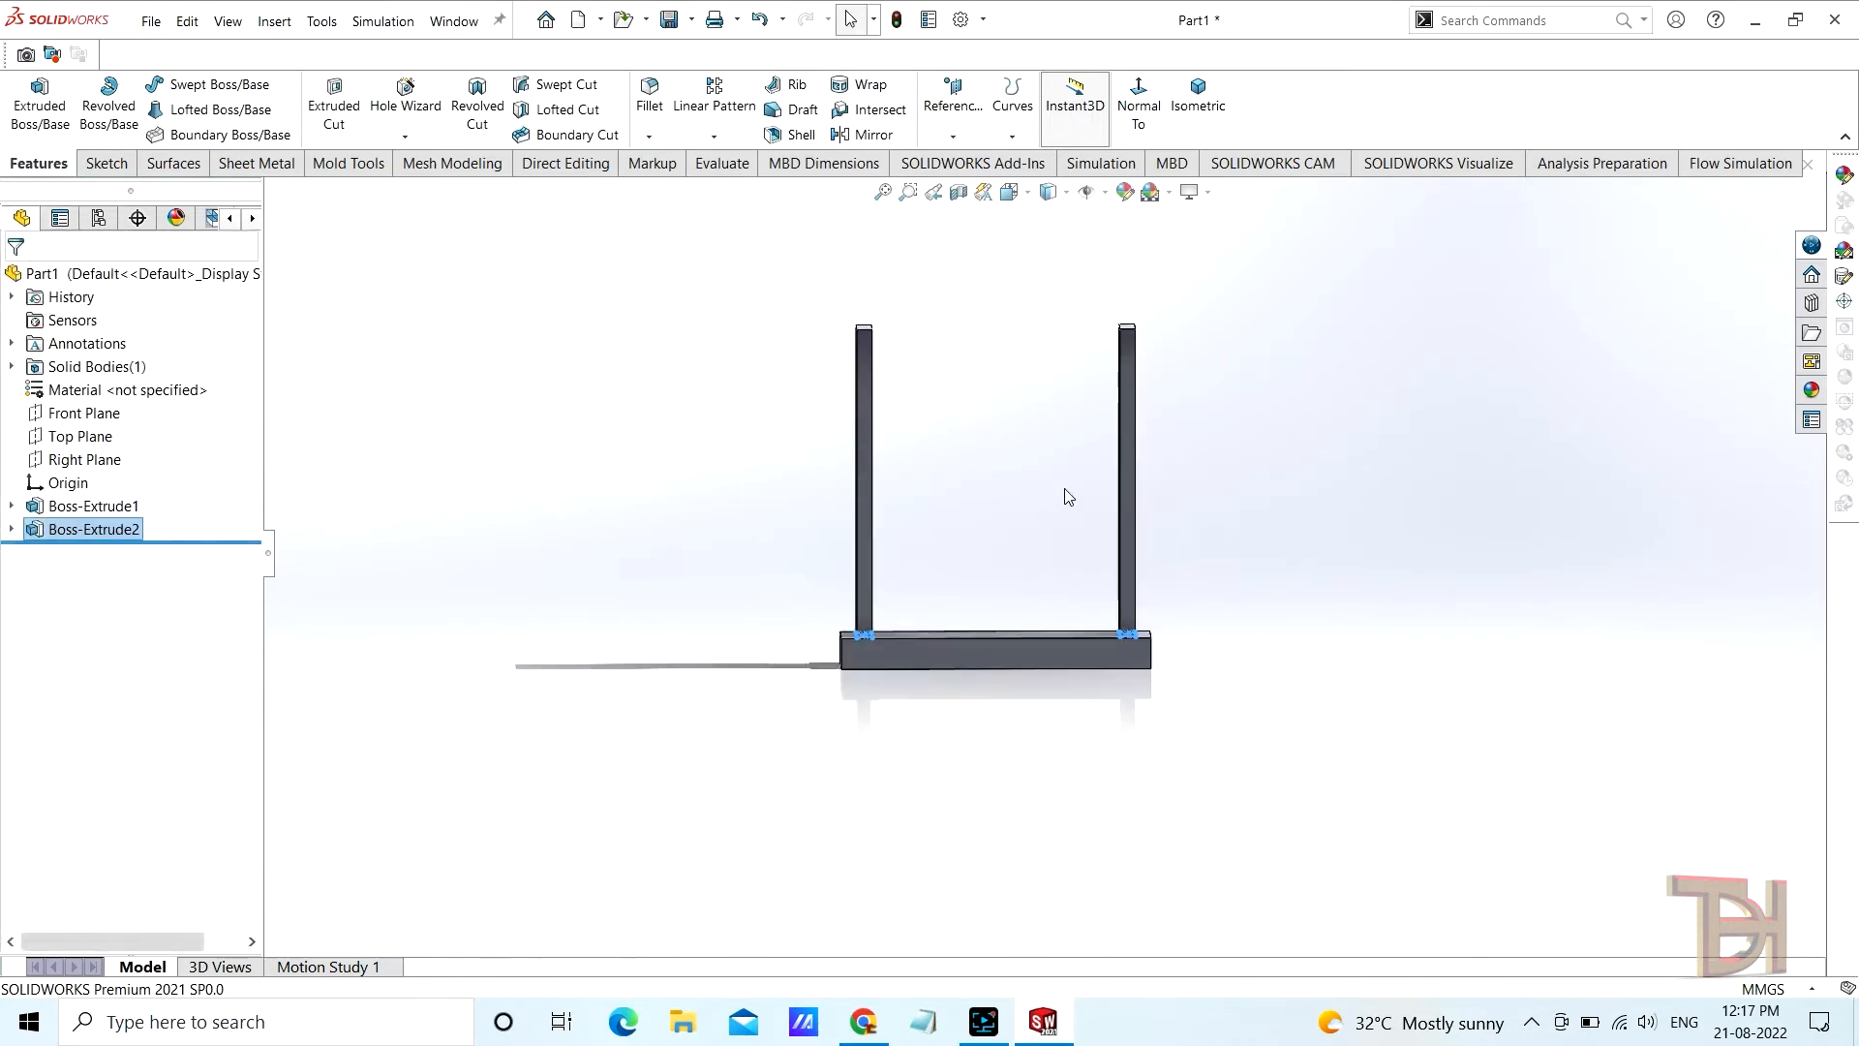
{"action": "middle_click_drag", "start_coordinate": [1079, 473], "coordinate": [880, 590]}
{"action": "left_click", "coordinate": [1022, 491]}
{"action": "scroll", "coordinate": [987, 469], "scroll_direction": "down", "scroll_amount": 2}
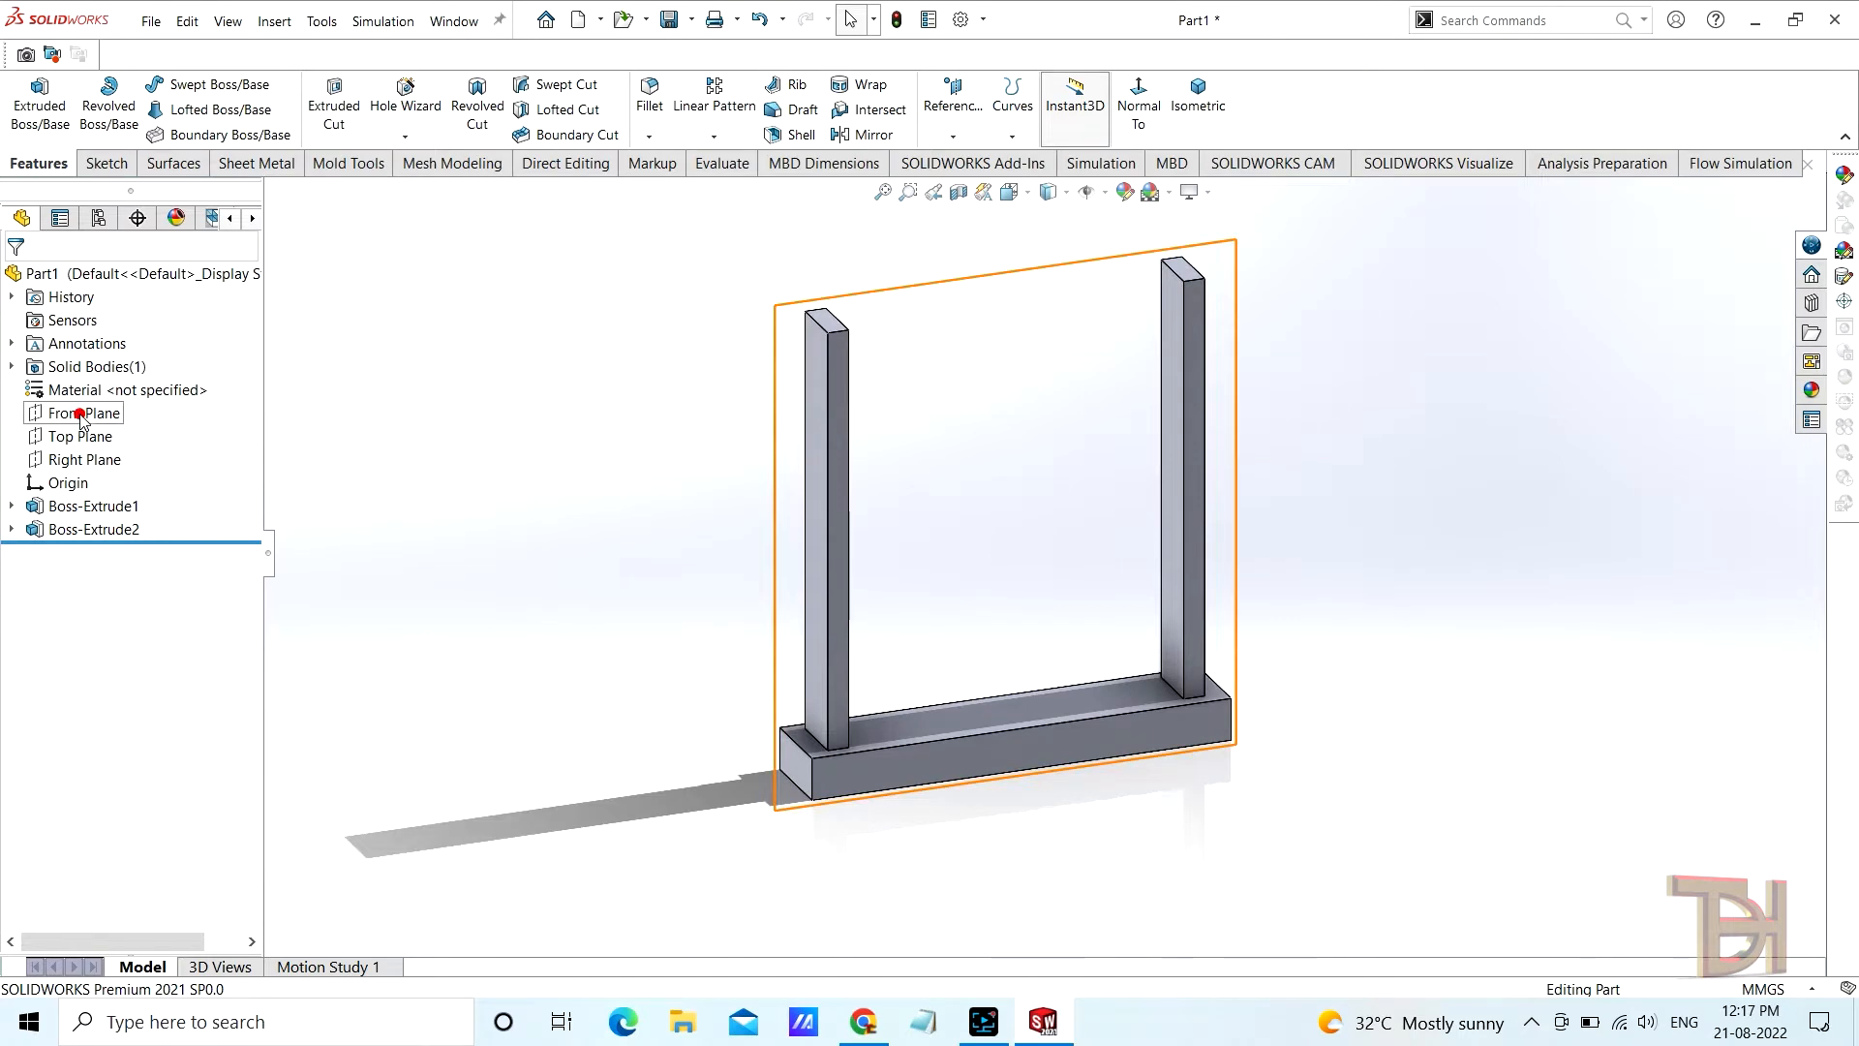
{"action": "left_click", "coordinate": [79, 415]}
{"action": "left_click", "coordinate": [97, 382]}
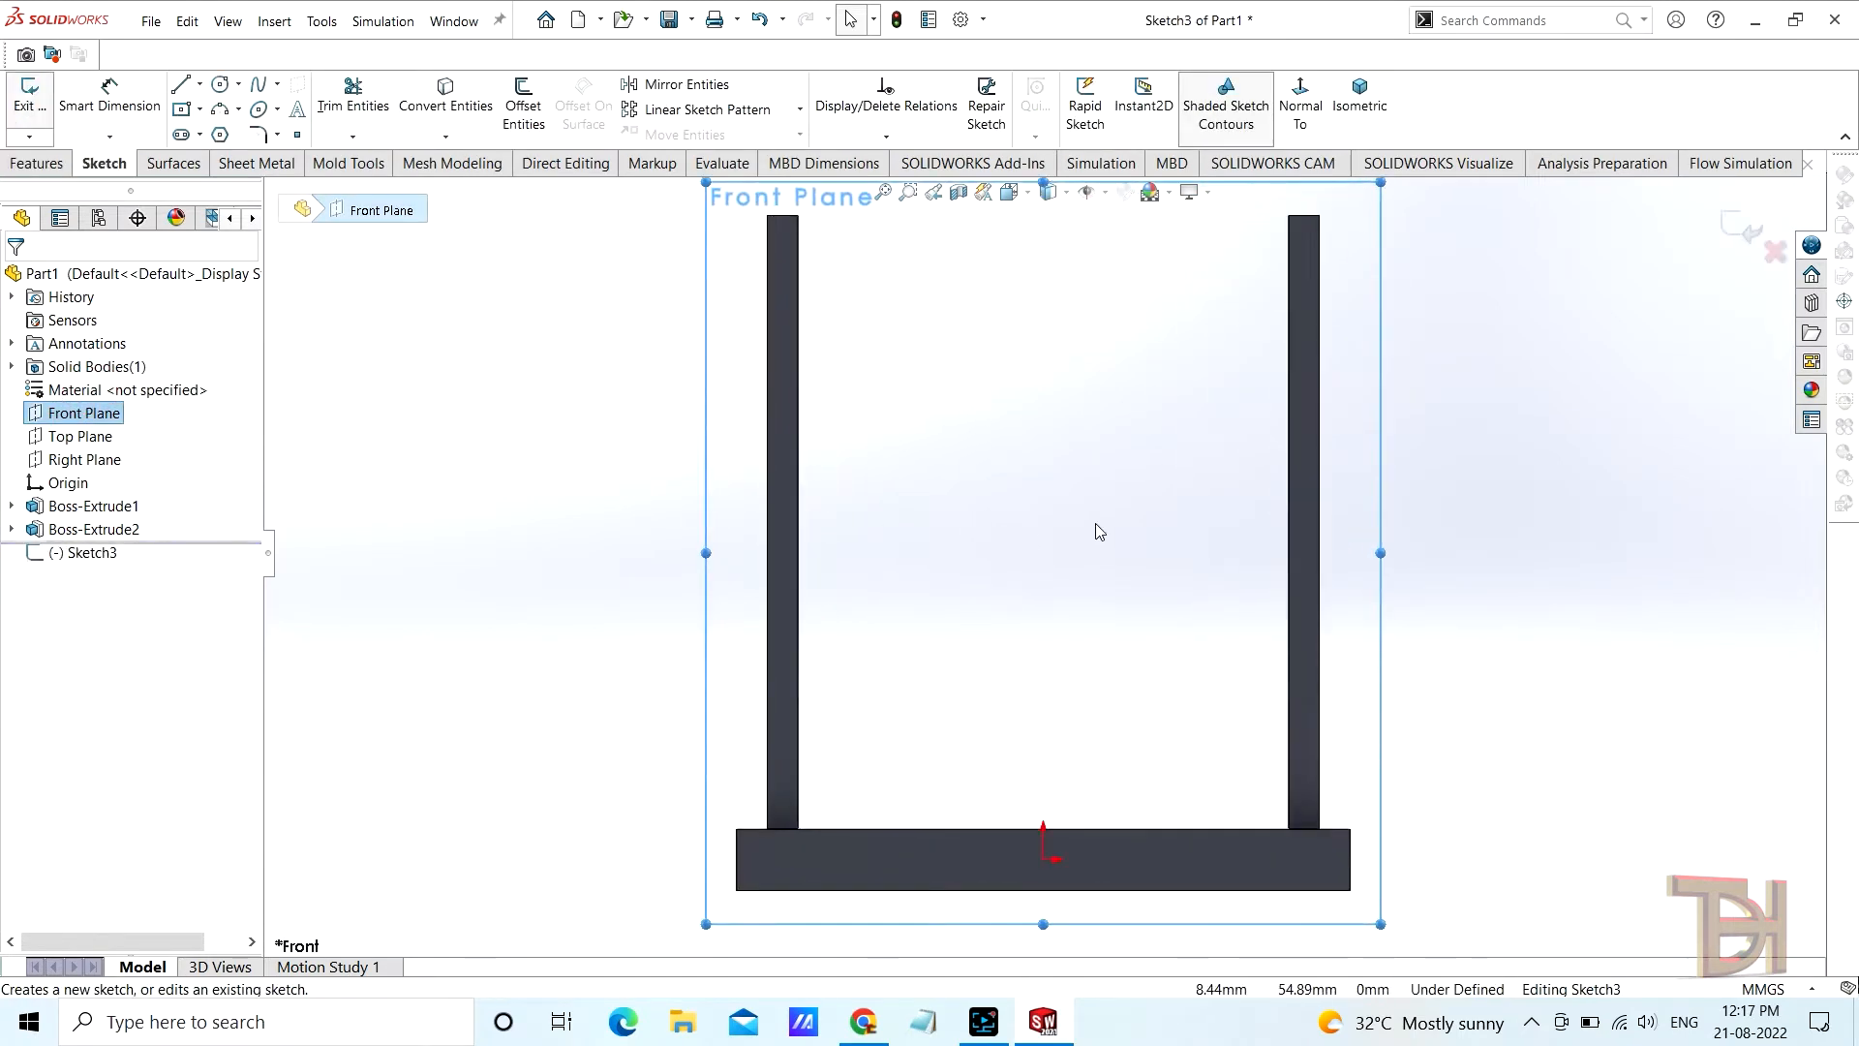
{"action": "scroll", "coordinate": [969, 407], "scroll_direction": "down", "scroll_amount": 4}
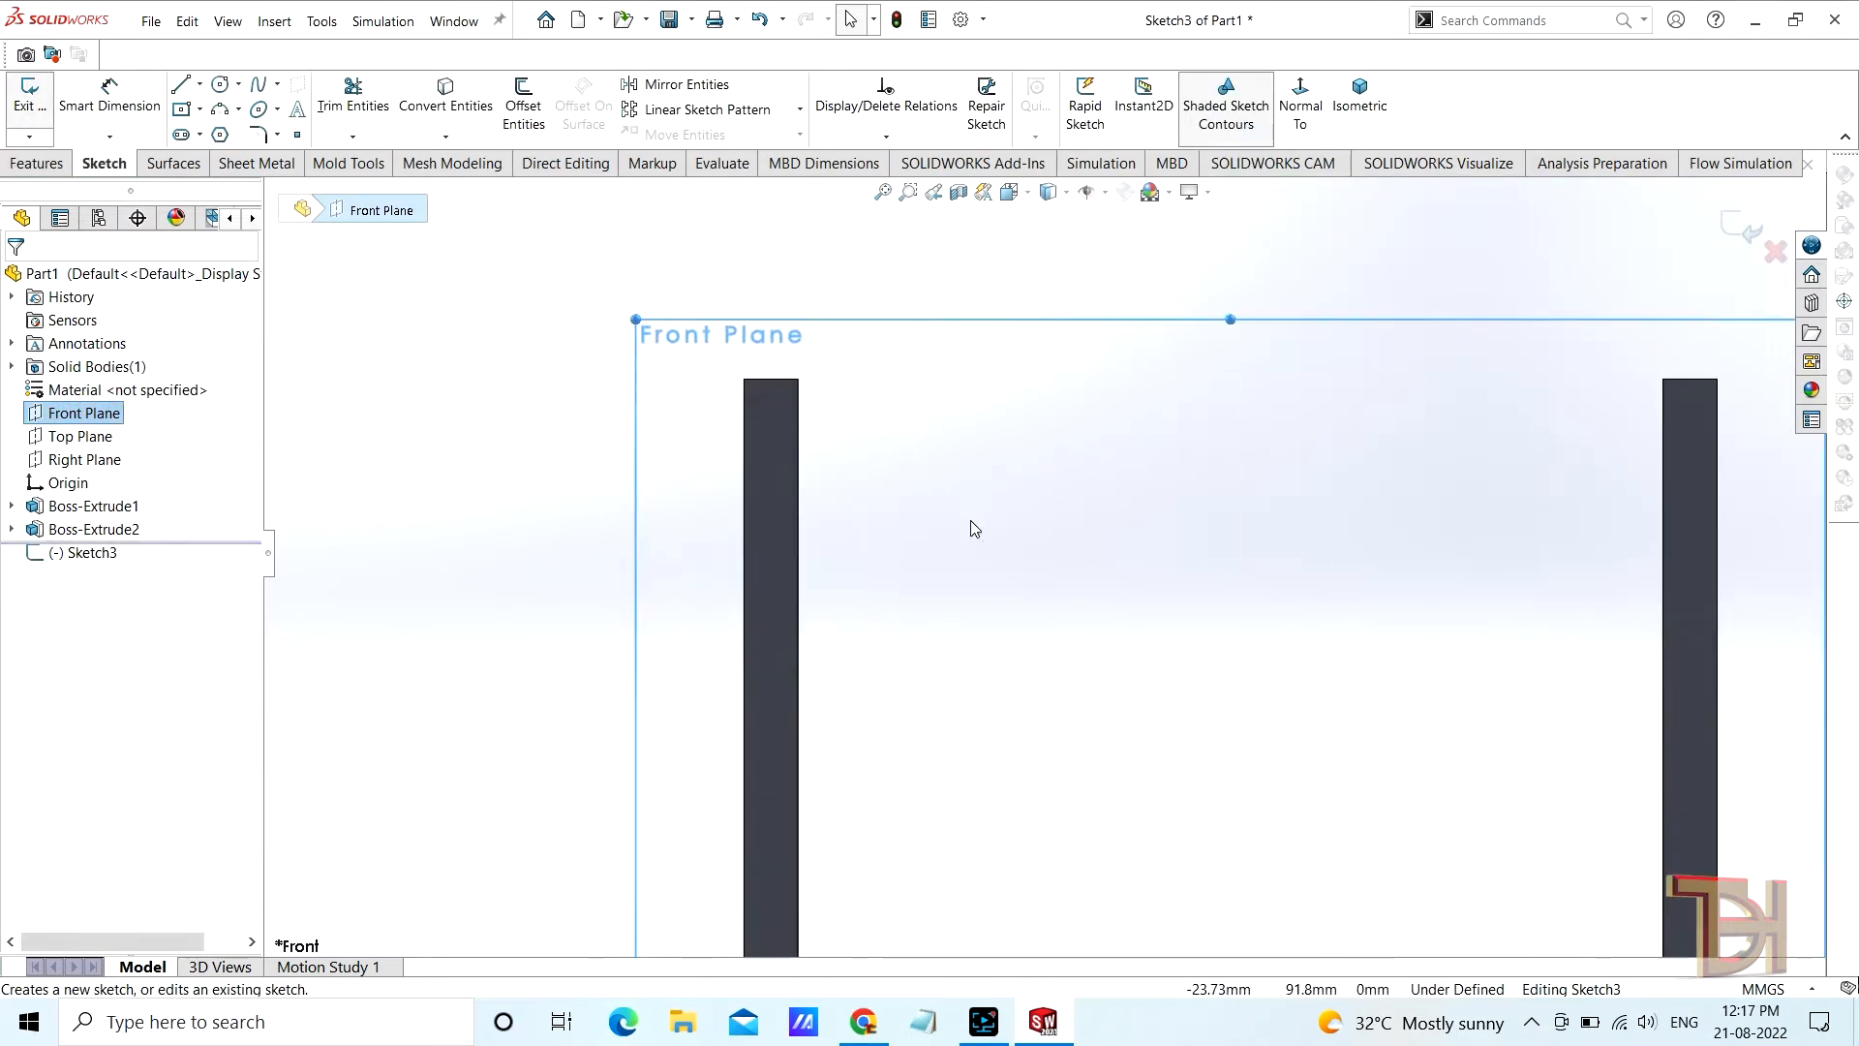
{"action": "scroll", "coordinate": [974, 528], "scroll_direction": "down", "scroll_amount": 1}
Sketch a closed right triangle about 31 mm long and 8.6 mm high from the left post's upper inner corner, its vertical side along the post
{"action": "left_click", "coordinate": [182, 87]}
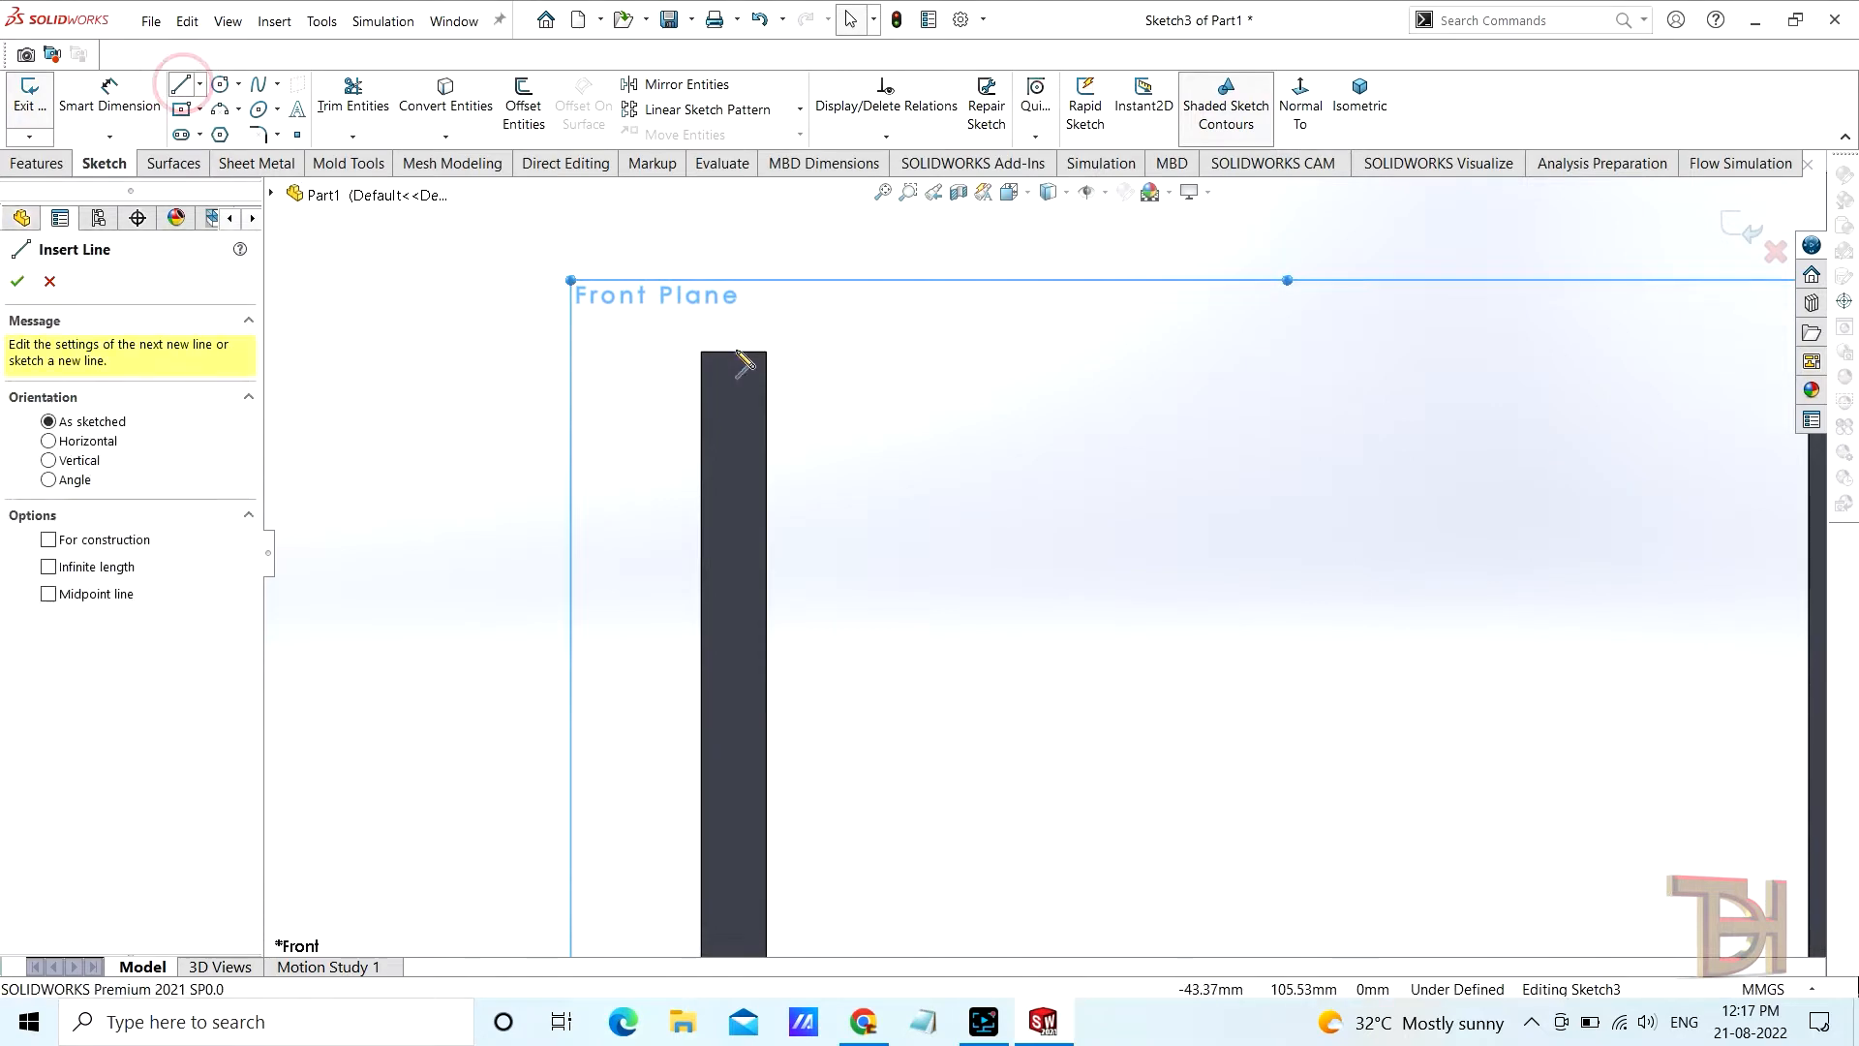
{"action": "left_click", "coordinate": [765, 353]}
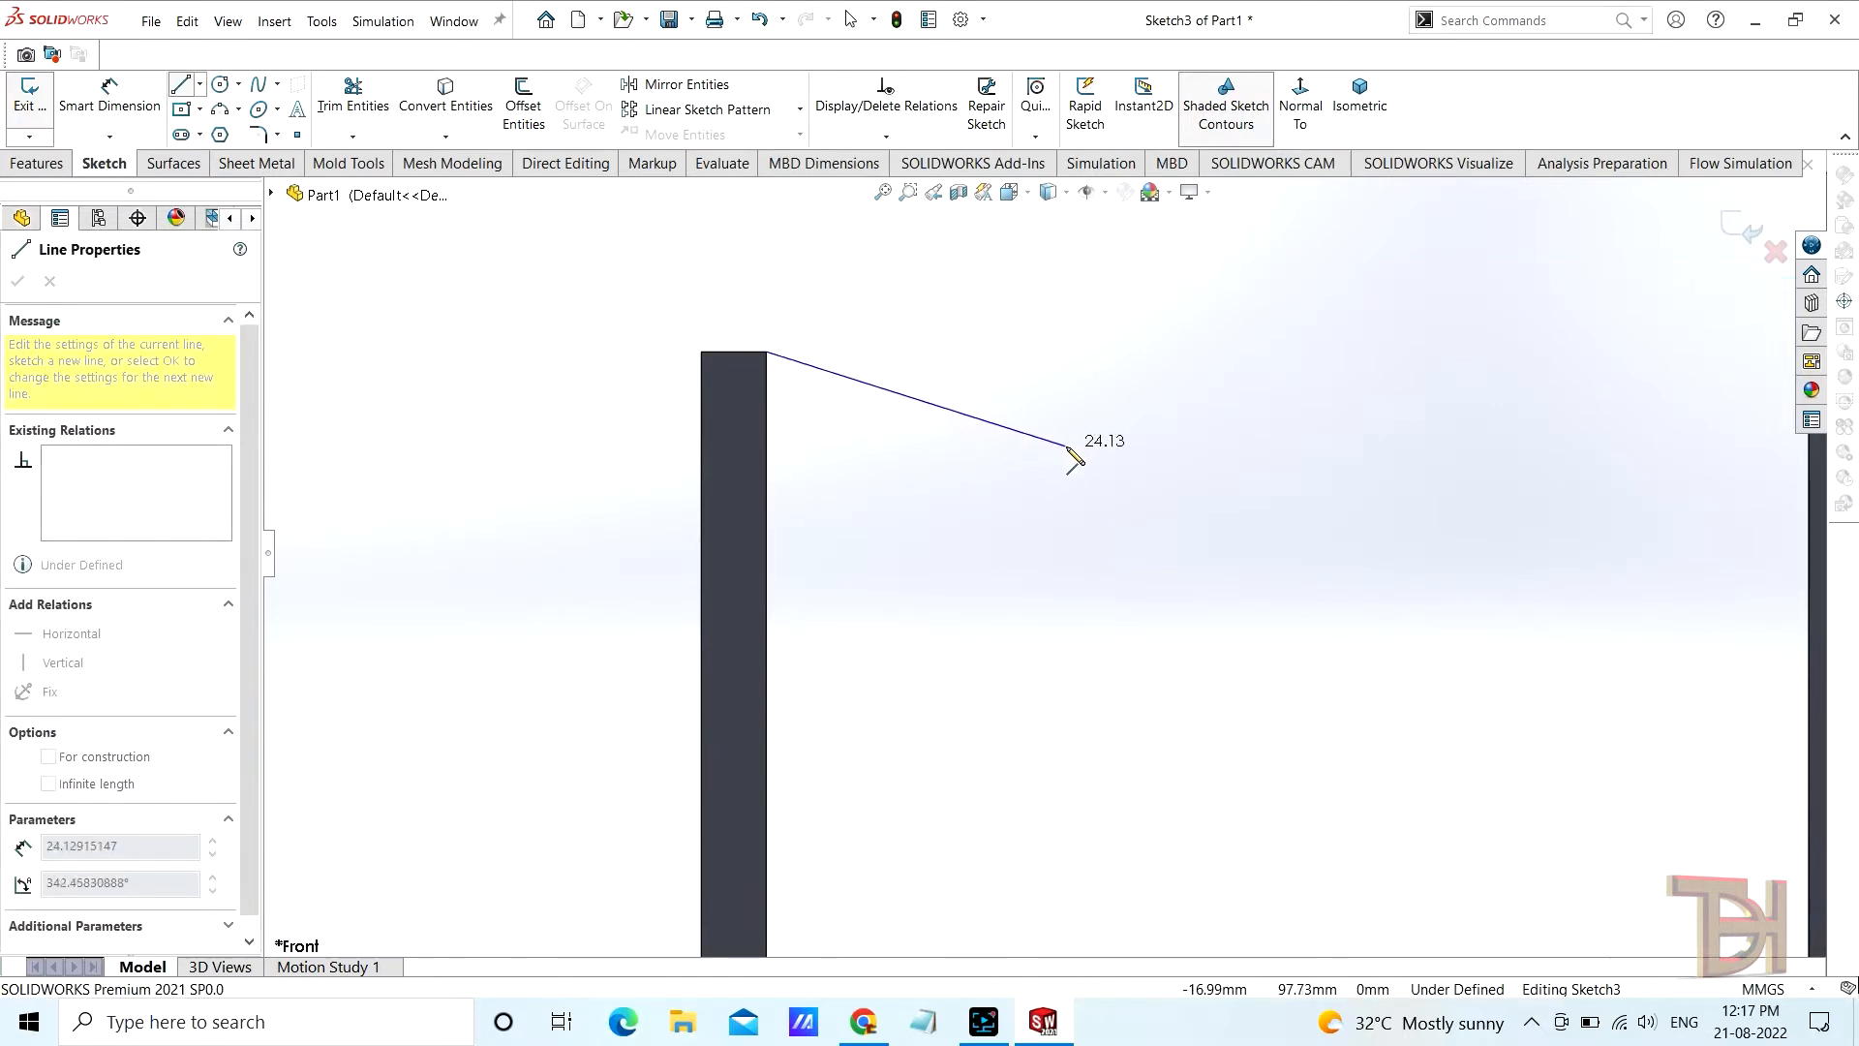
{"action": "left_click", "coordinate": [1167, 462]}
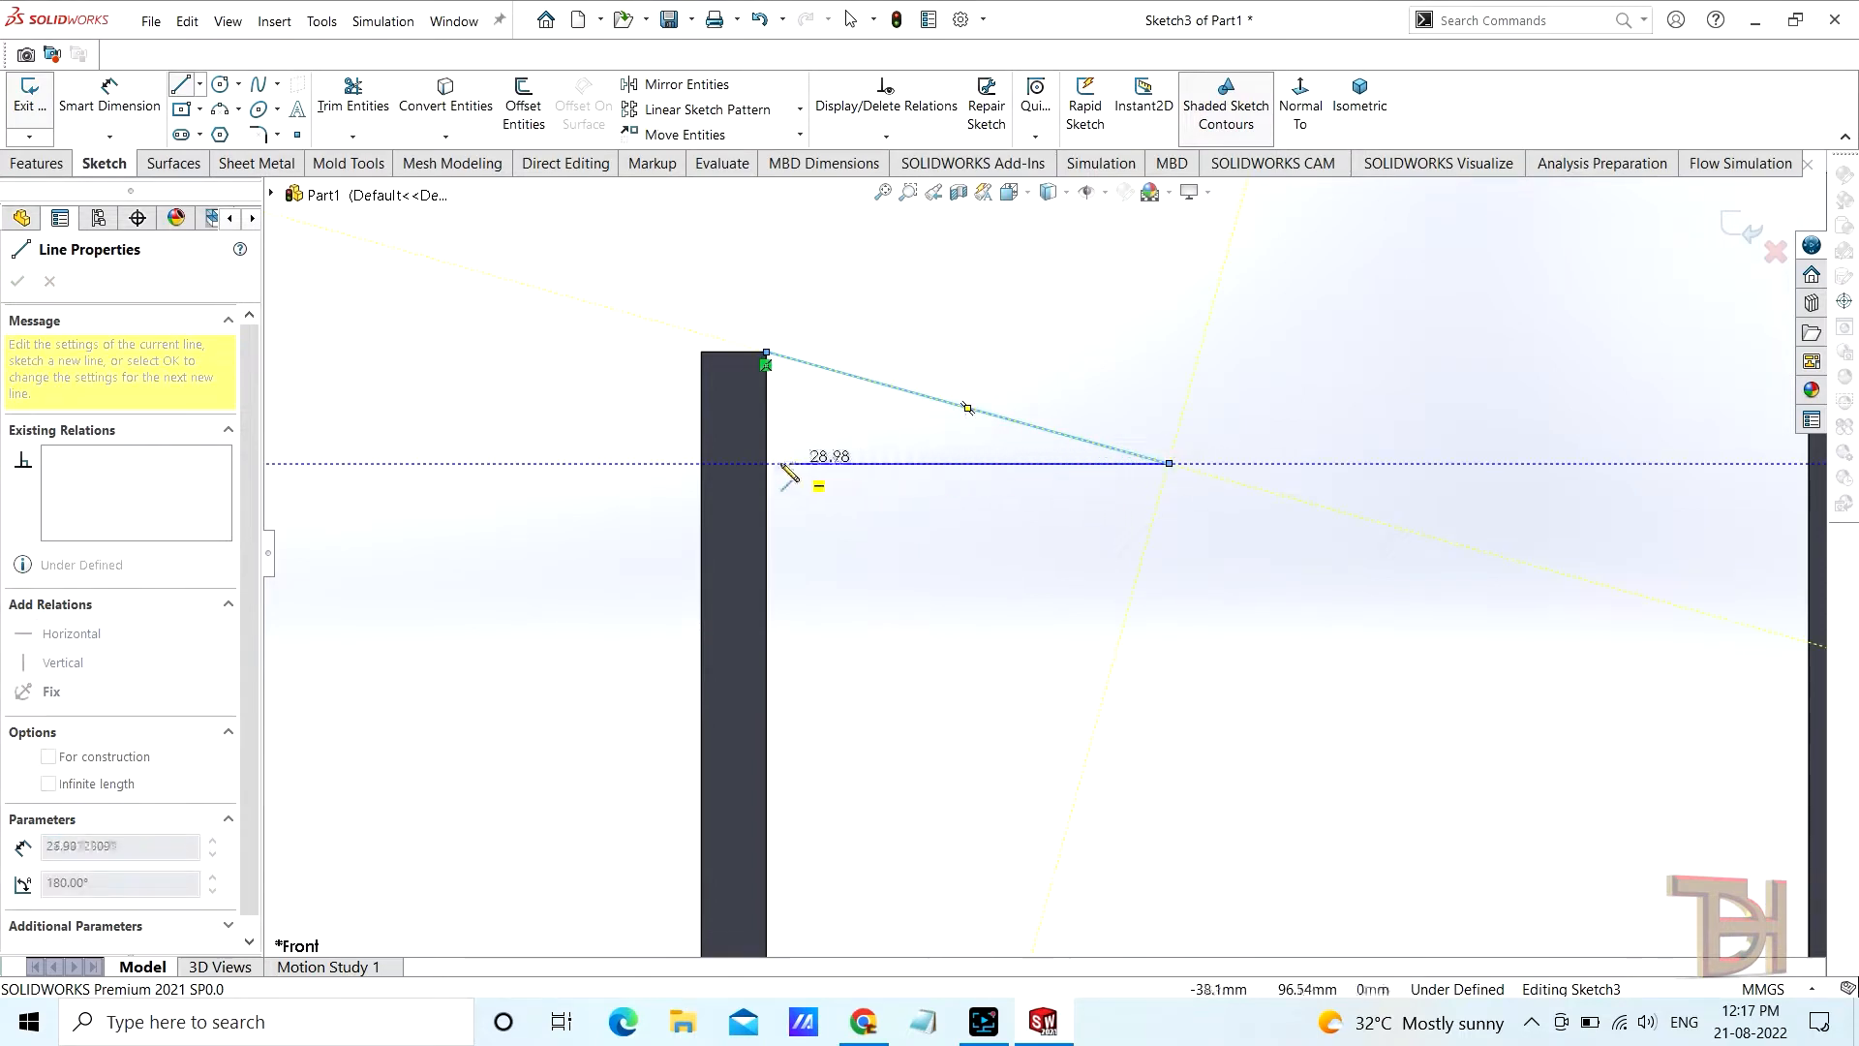
{"action": "left_click", "coordinate": [765, 463]}
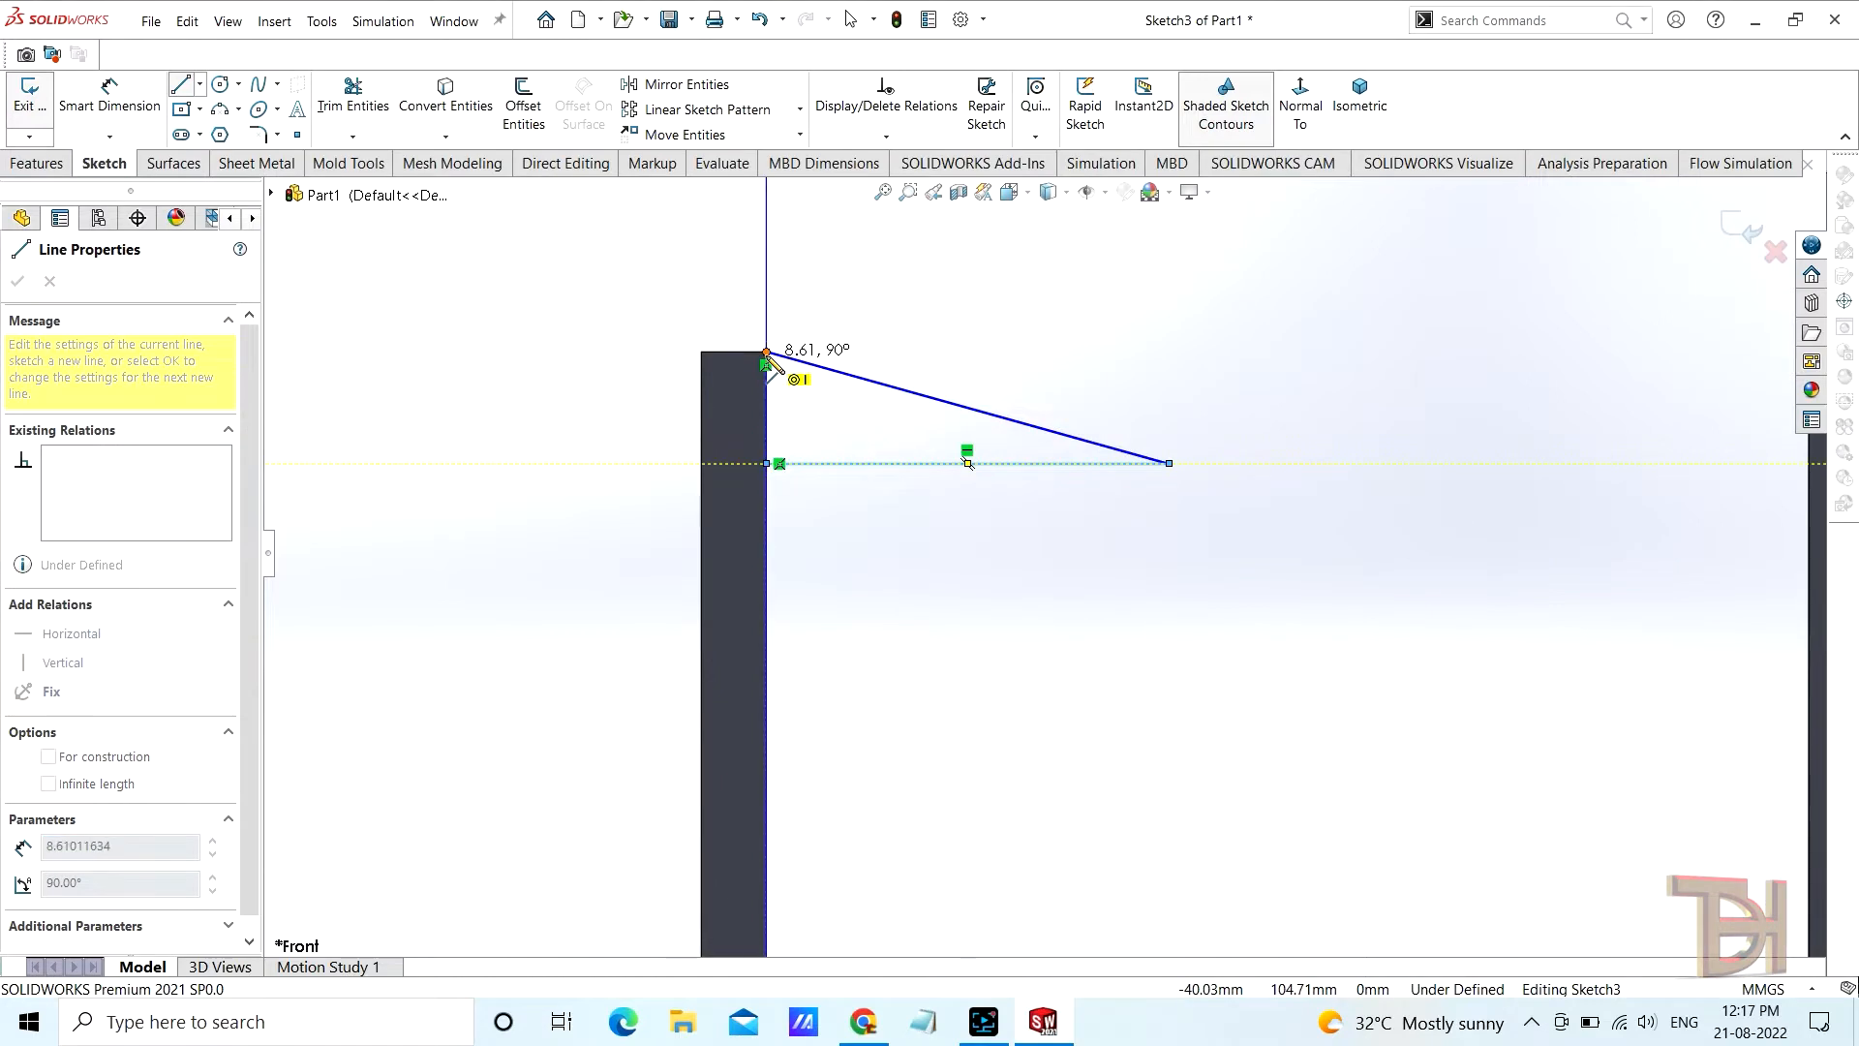
{"action": "left_click", "coordinate": [766, 354]}
{"action": "right_click", "coordinate": [930, 546]}
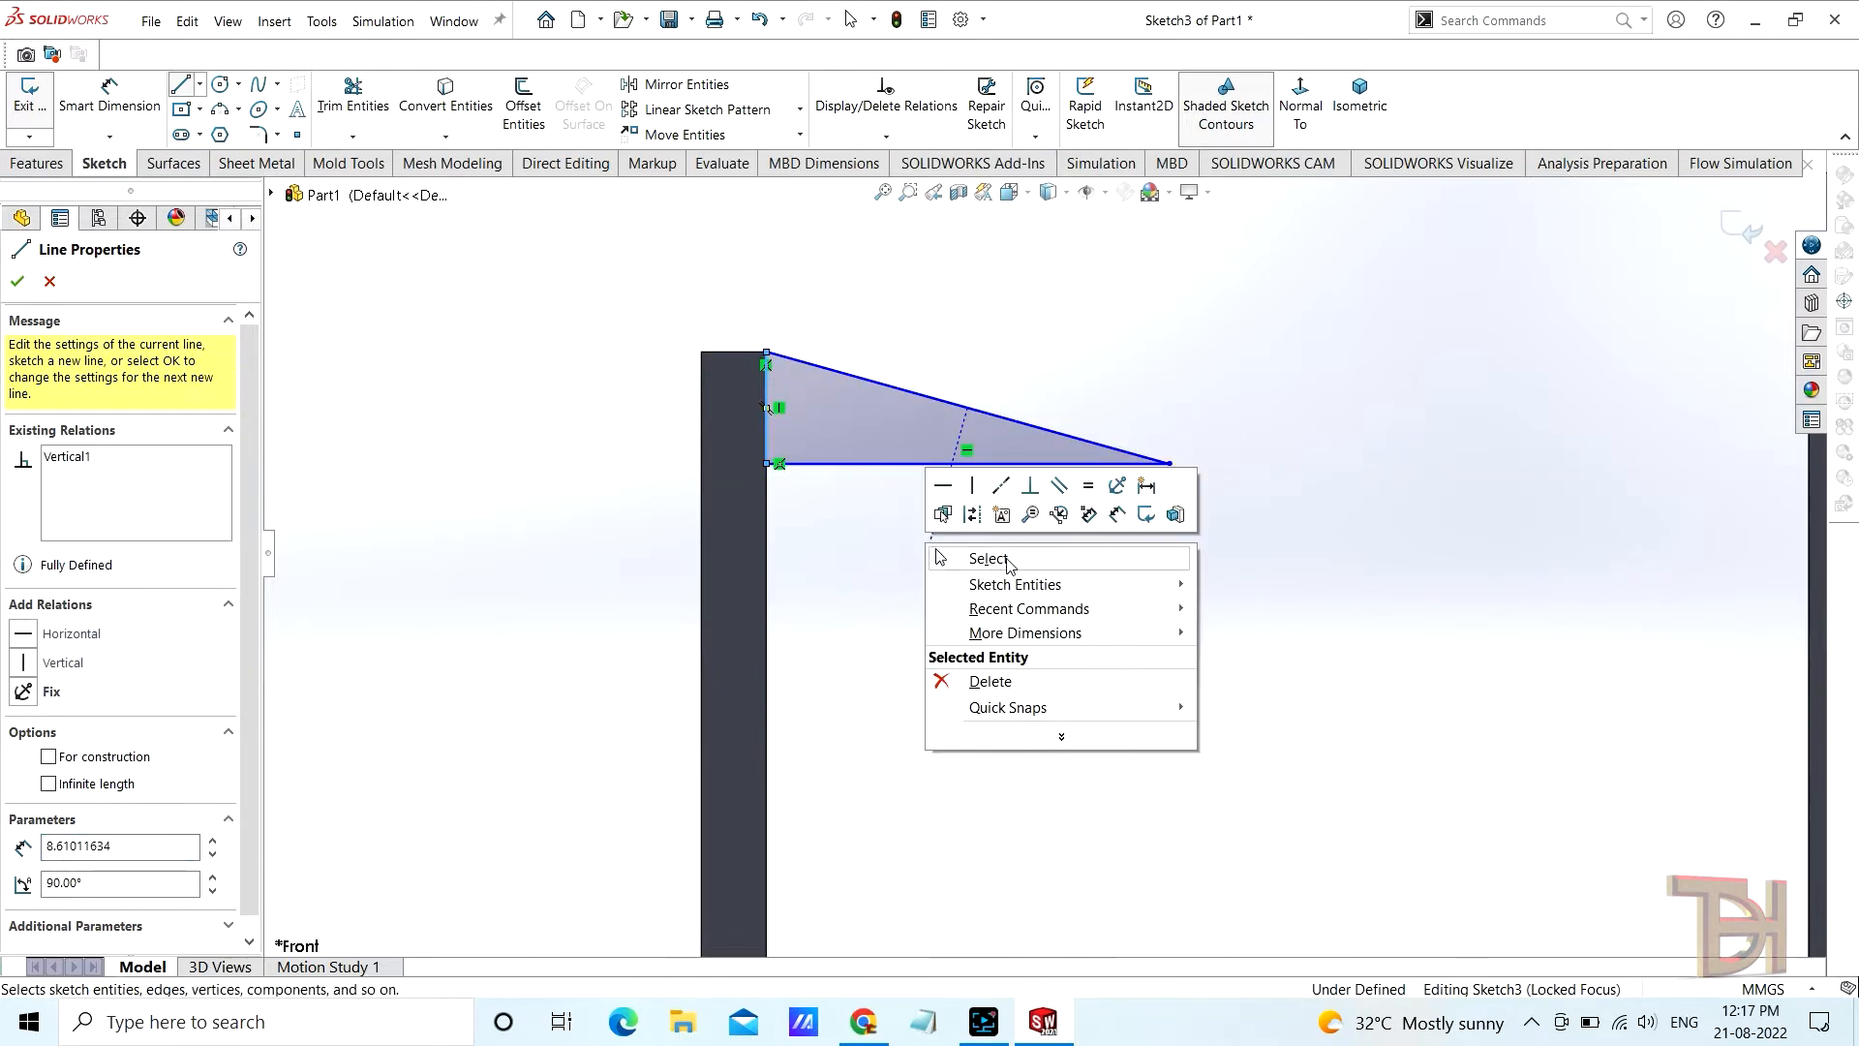
{"action": "left_click", "coordinate": [1007, 560]}
Set up a Linear Sketch Pattern of the triangle's three lines, using the left post's inner vertical edge as the direction
{"action": "scroll", "coordinate": [1143, 624], "scroll_direction": "up", "scroll_amount": 5}
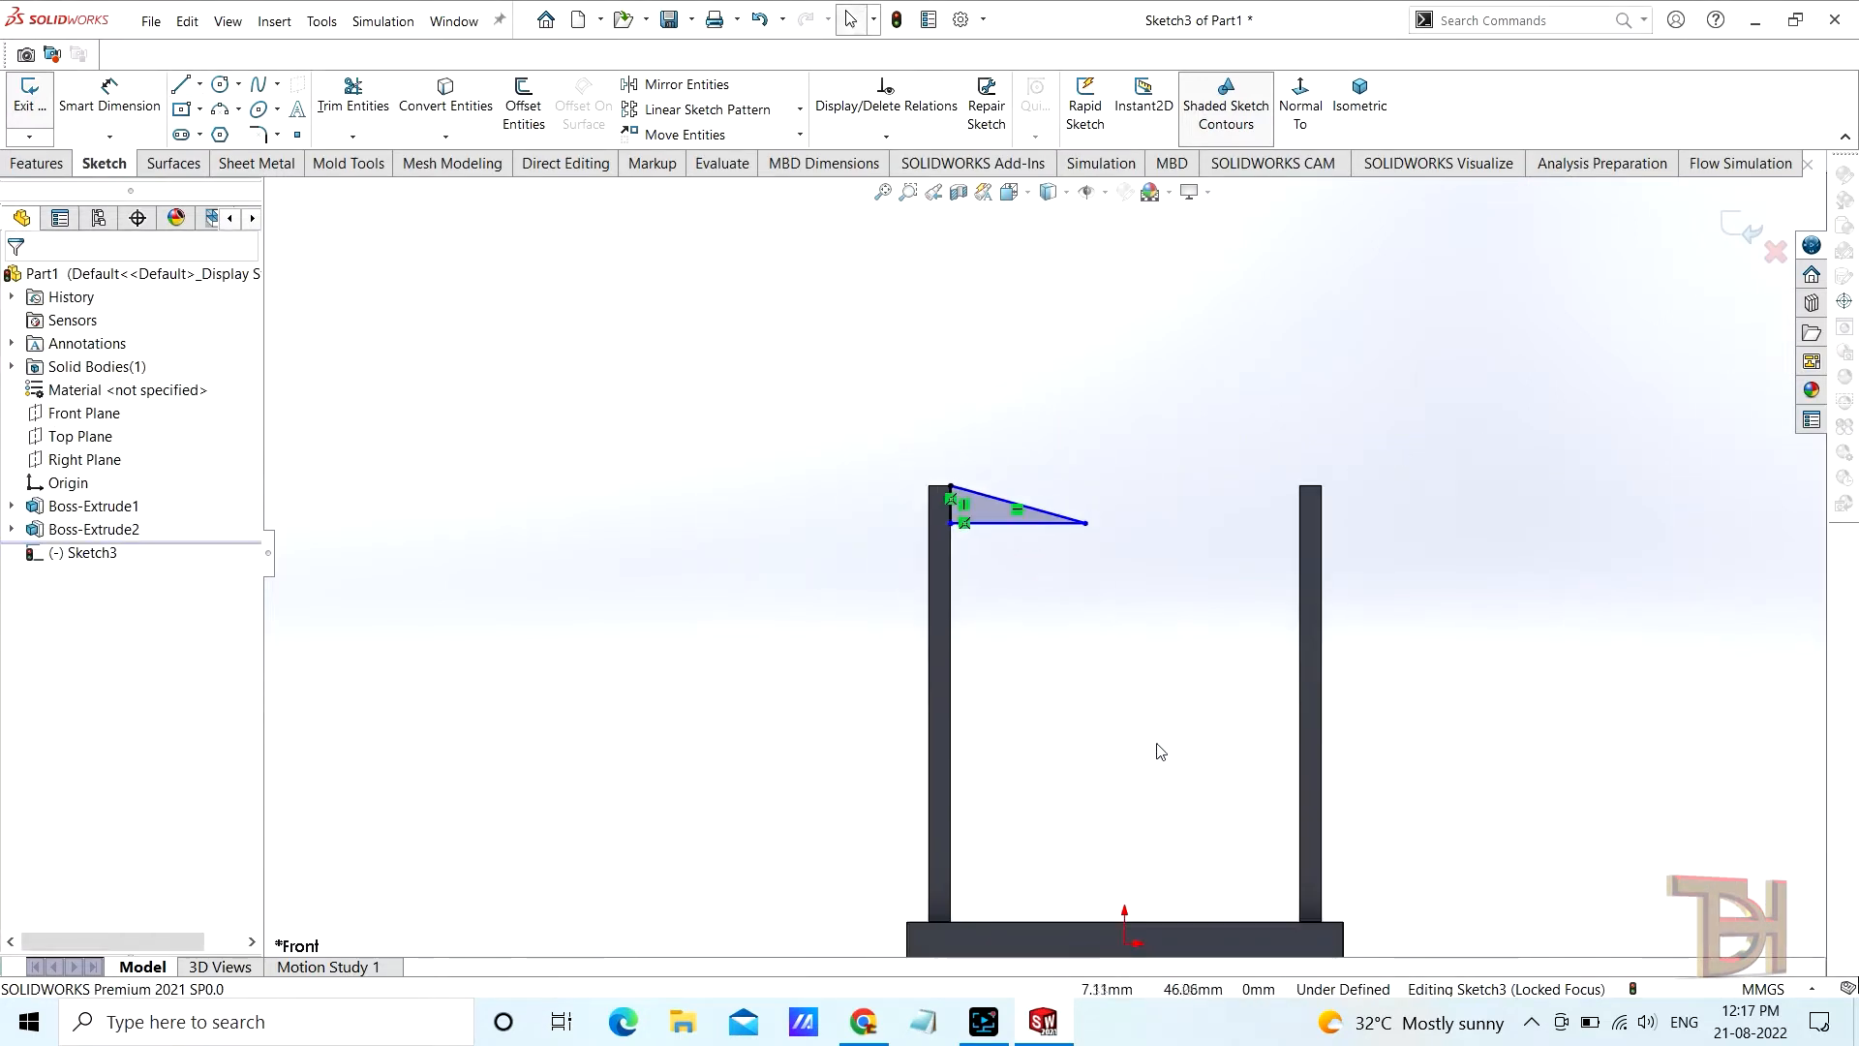
{"action": "scroll", "coordinate": [1161, 751], "scroll_direction": "down", "scroll_amount": 1}
{"action": "scroll", "coordinate": [1160, 742], "scroll_direction": "up", "scroll_amount": 1}
{"action": "left_click", "coordinate": [690, 111]}
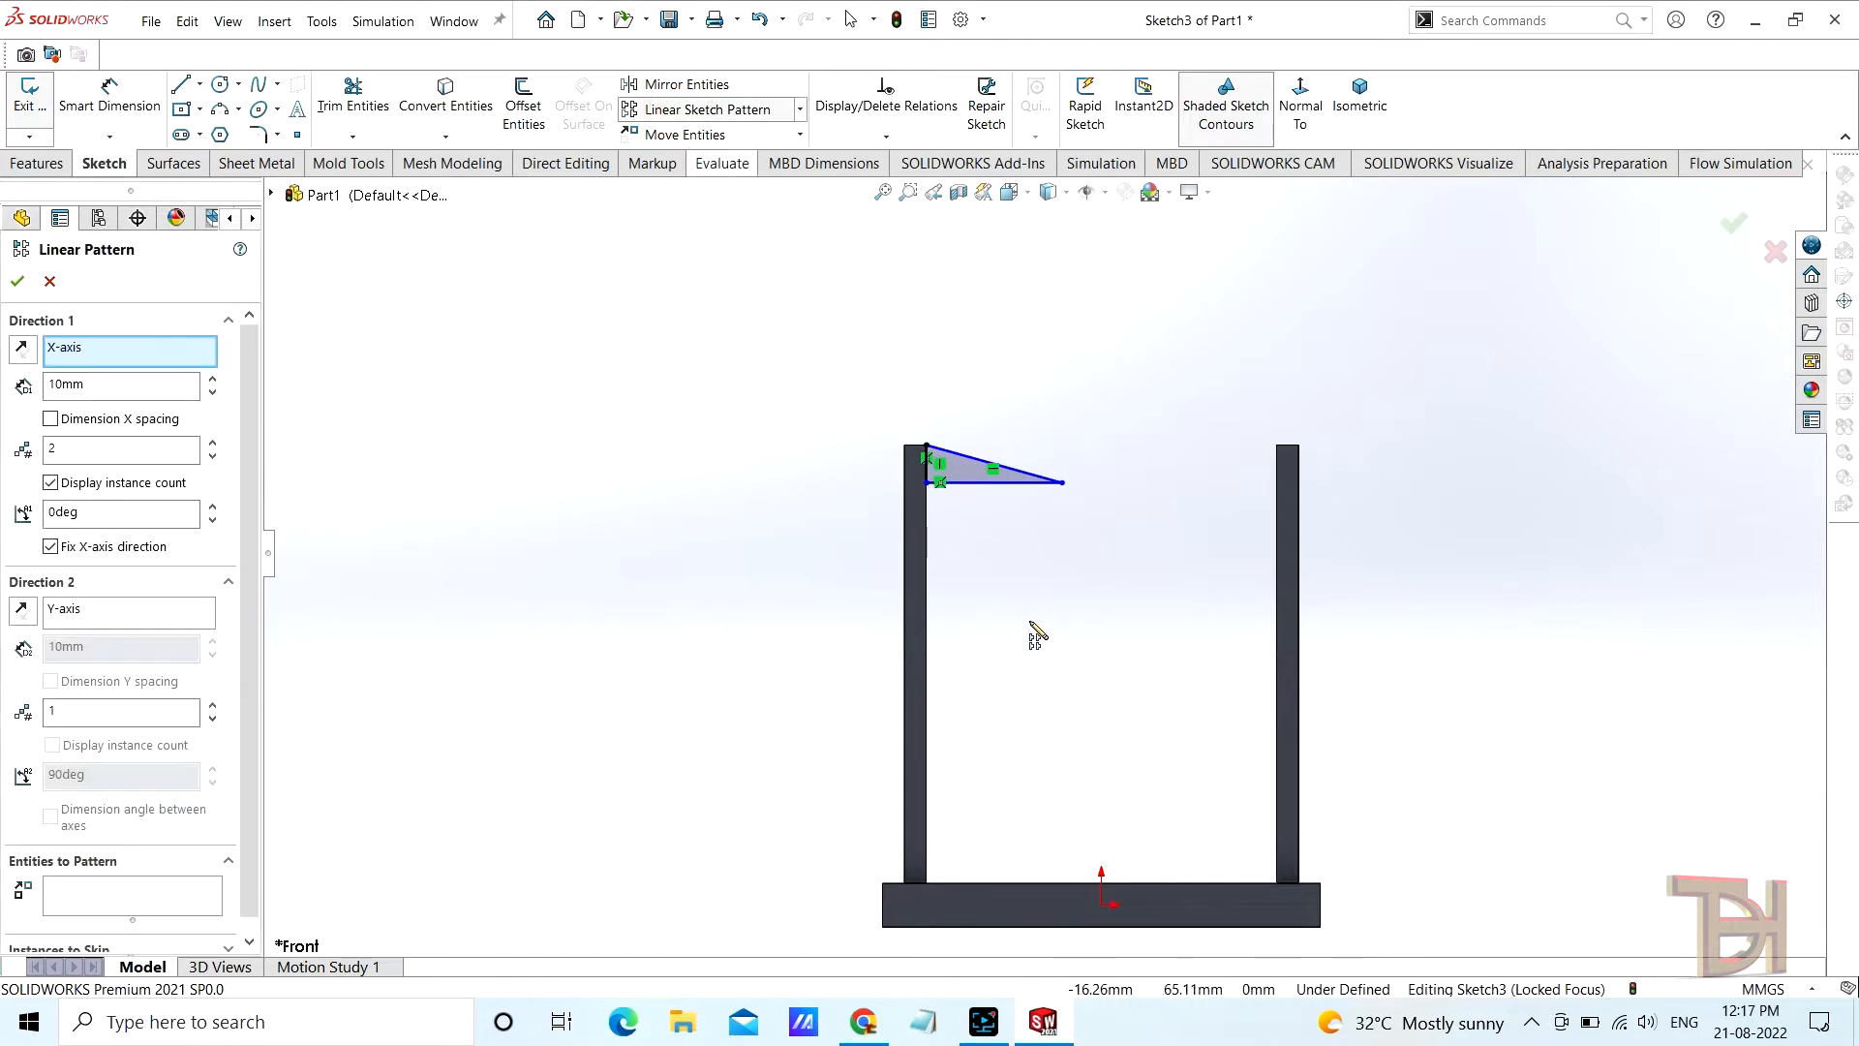
{"action": "right_click", "coordinate": [80, 347]}
{"action": "left_click", "coordinate": [123, 380]}
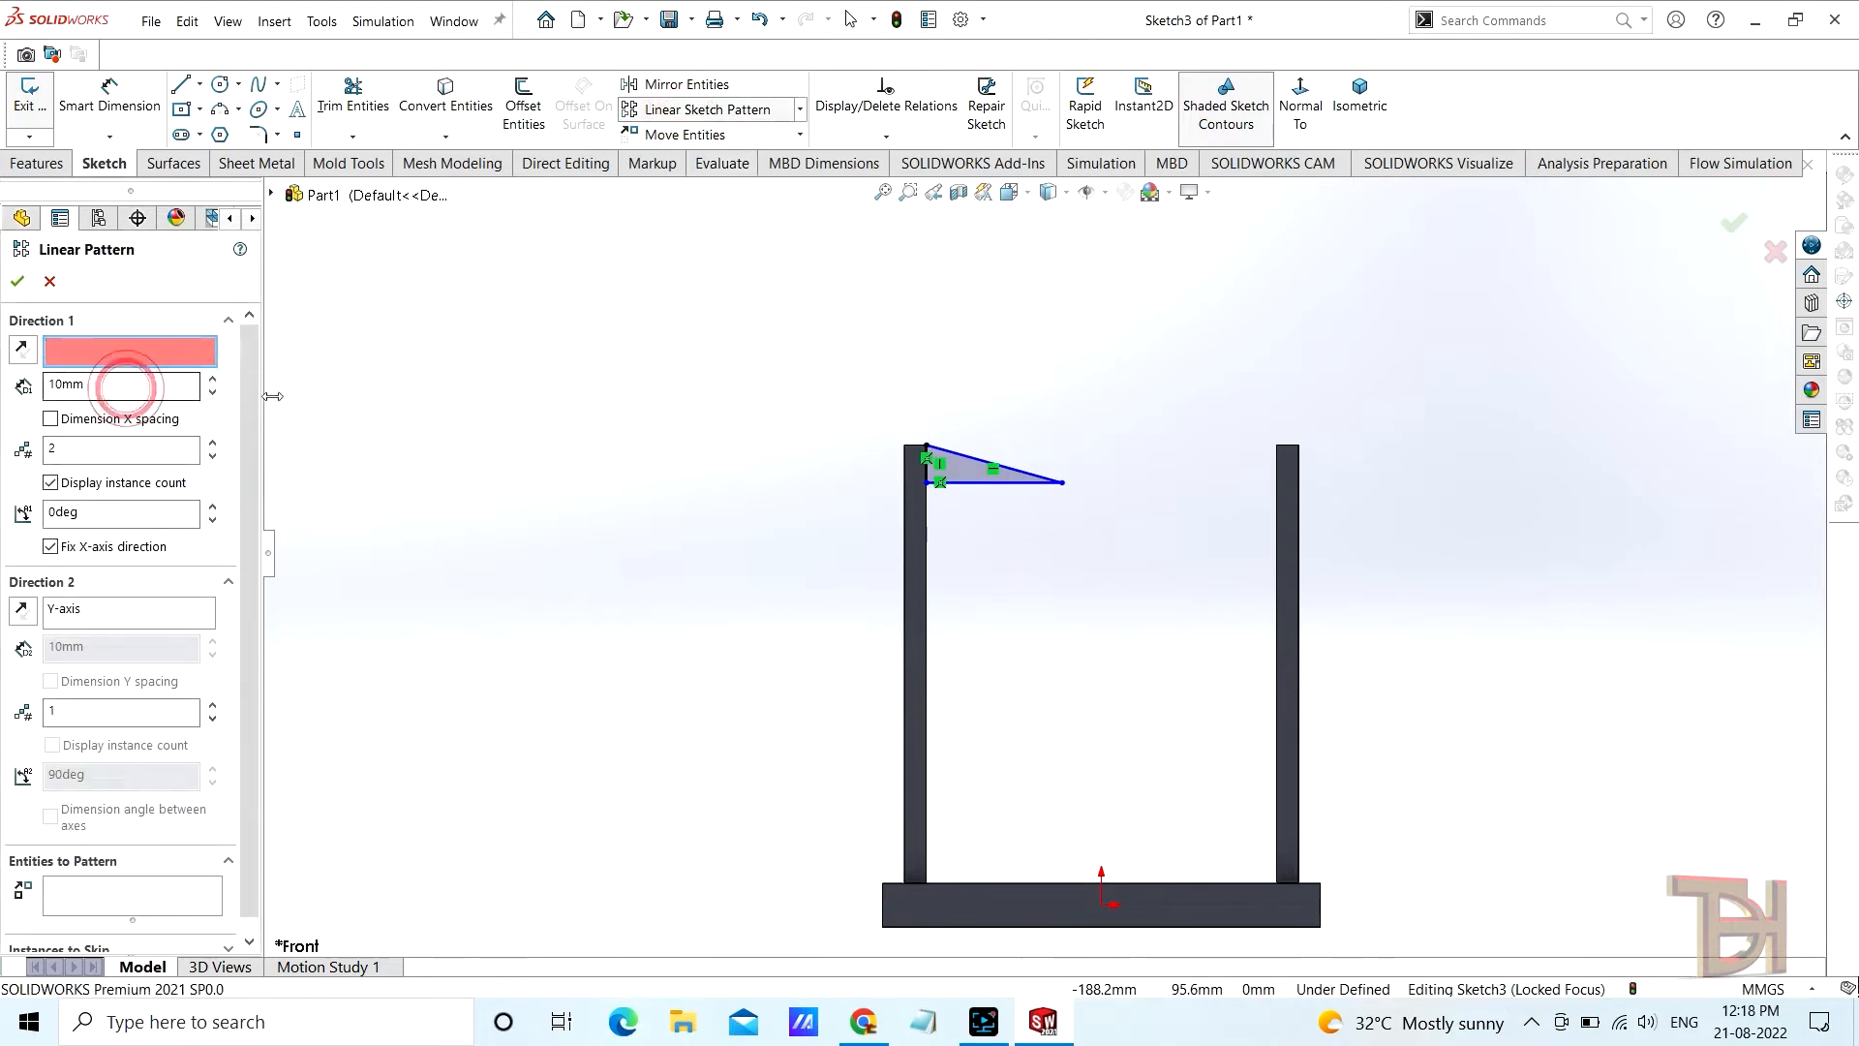
{"action": "left_click", "coordinate": [927, 614]}
{"action": "left_click", "coordinate": [124, 915]}
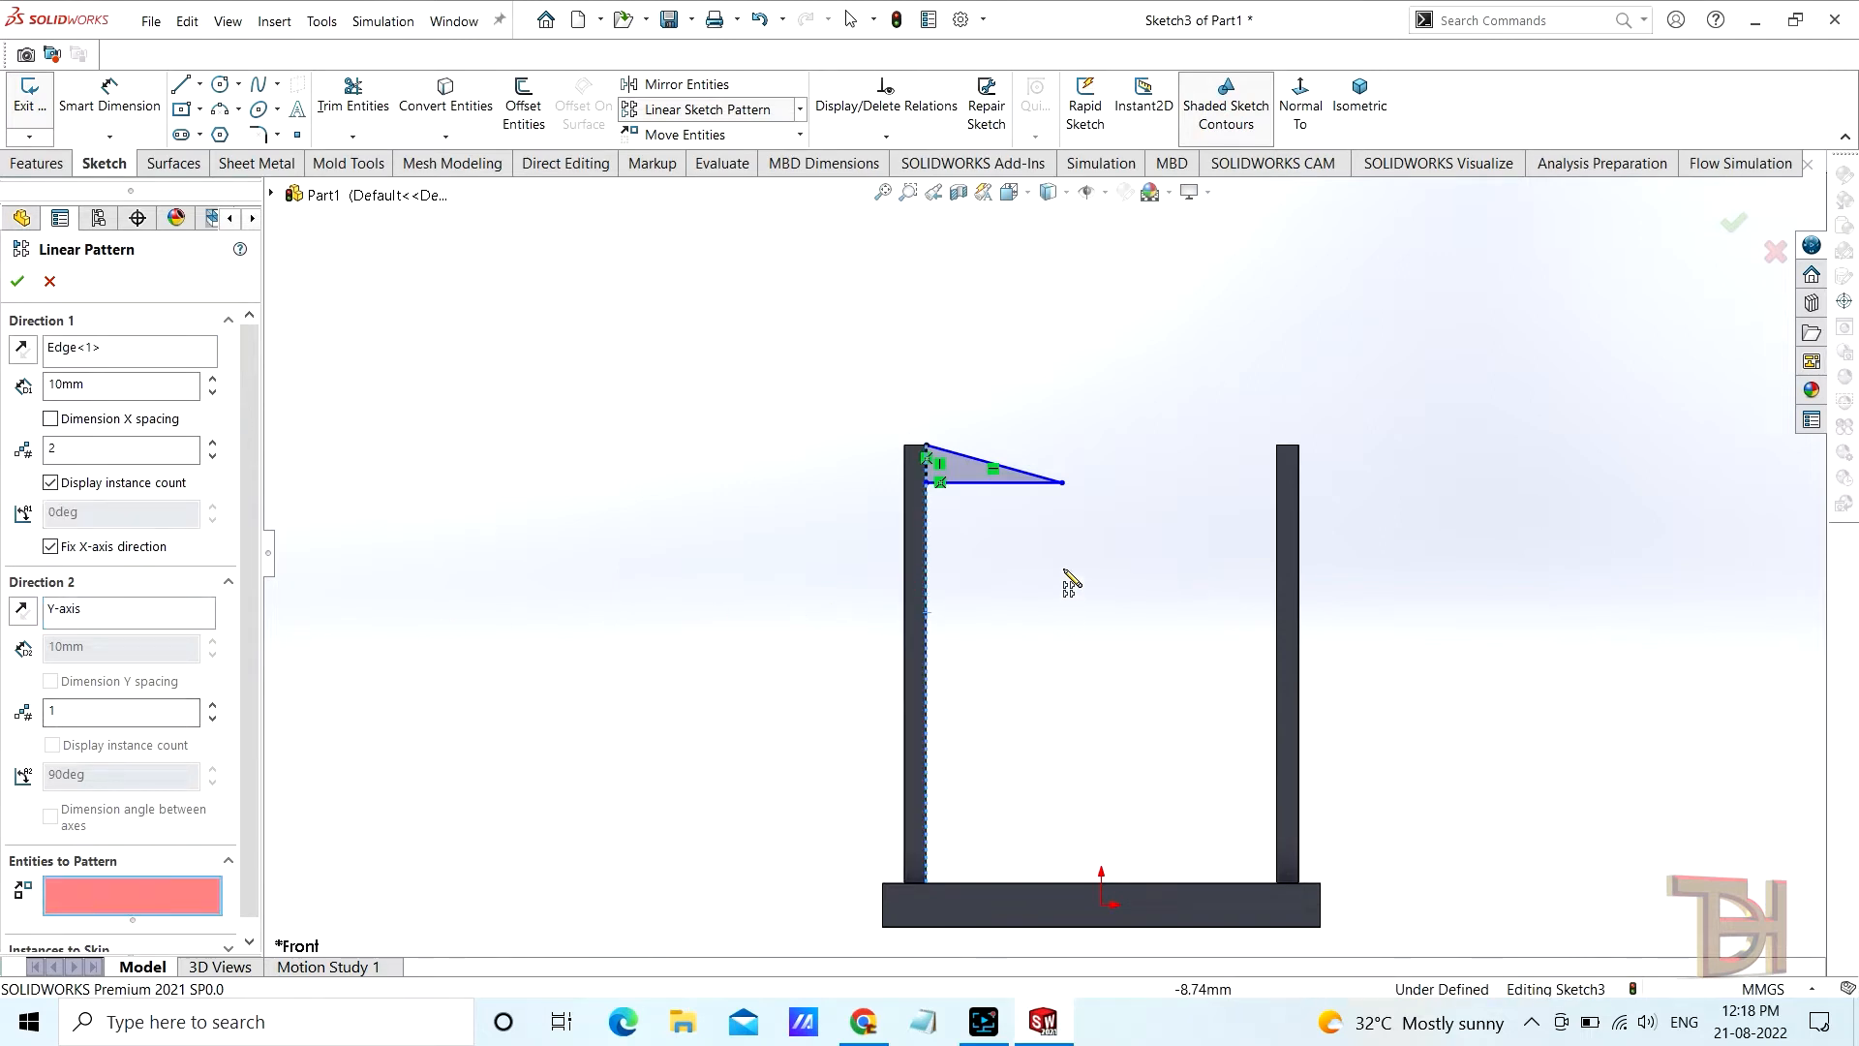
{"action": "left_click", "coordinate": [996, 482]}
{"action": "left_click", "coordinate": [960, 456]}
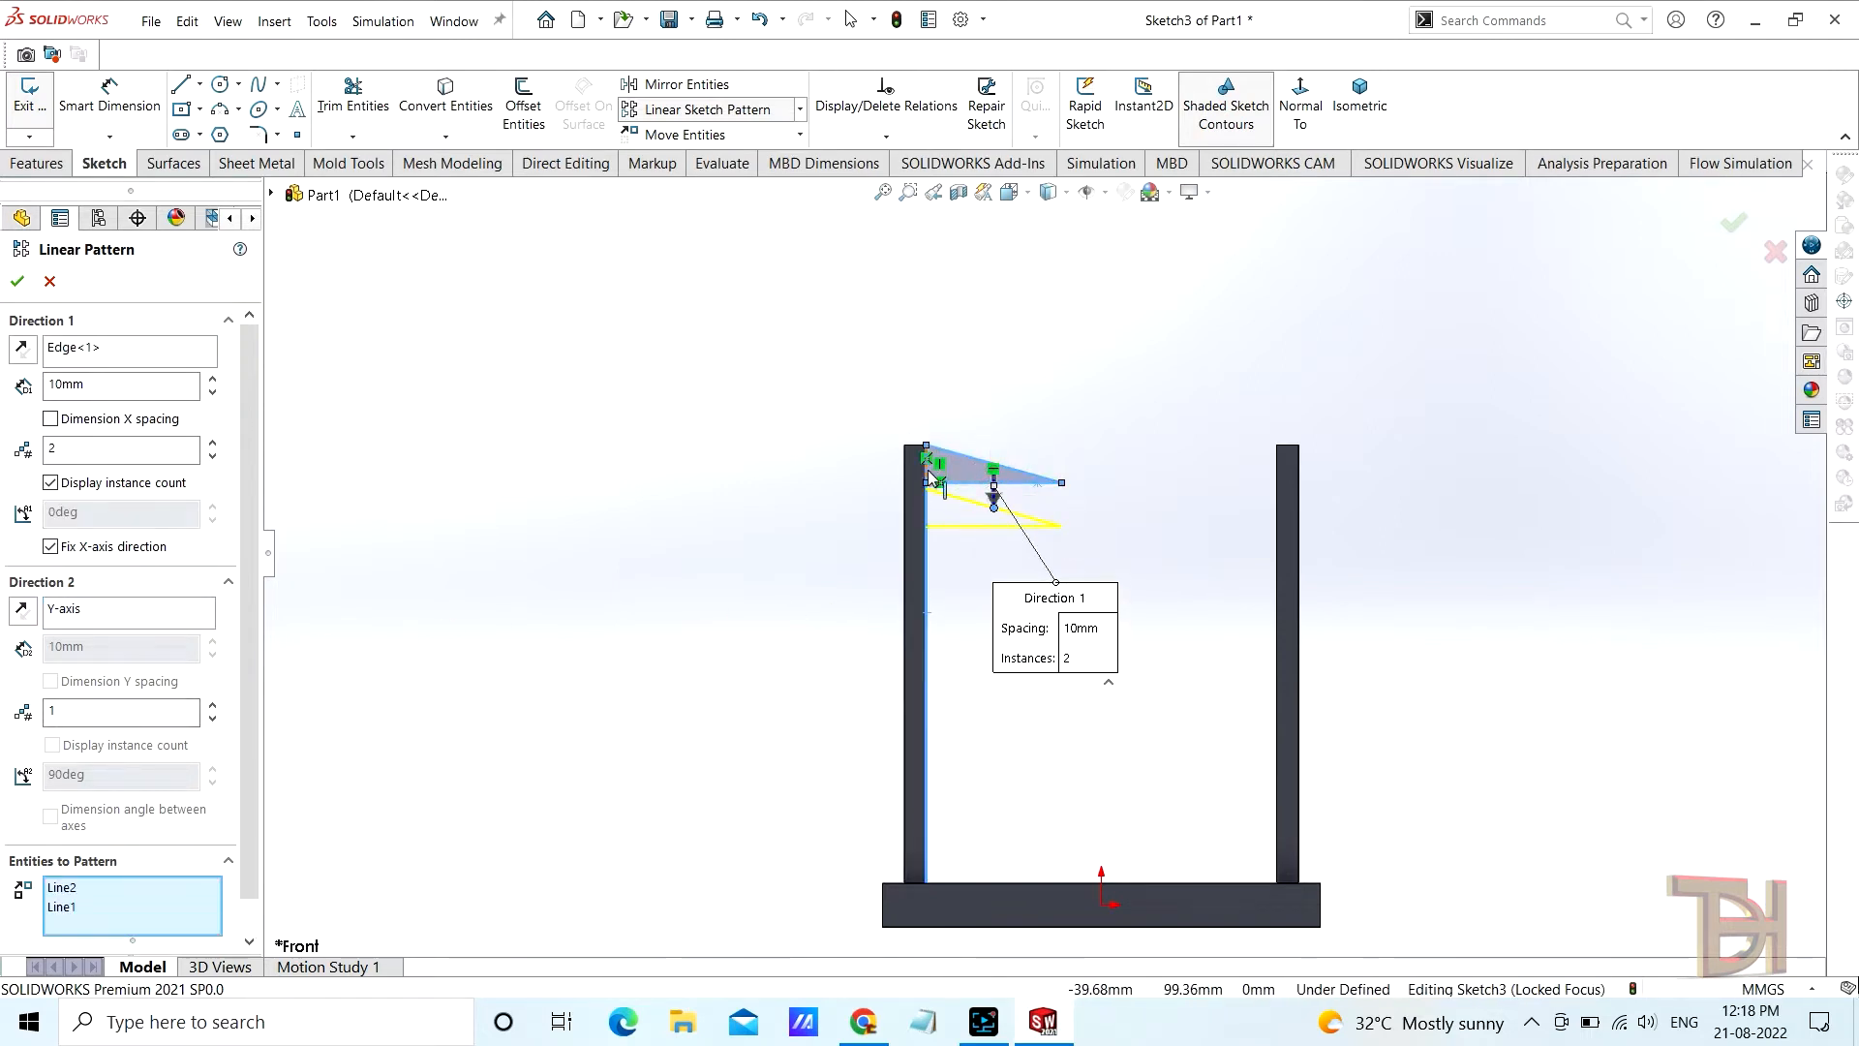
{"action": "left_click", "coordinate": [928, 476]}
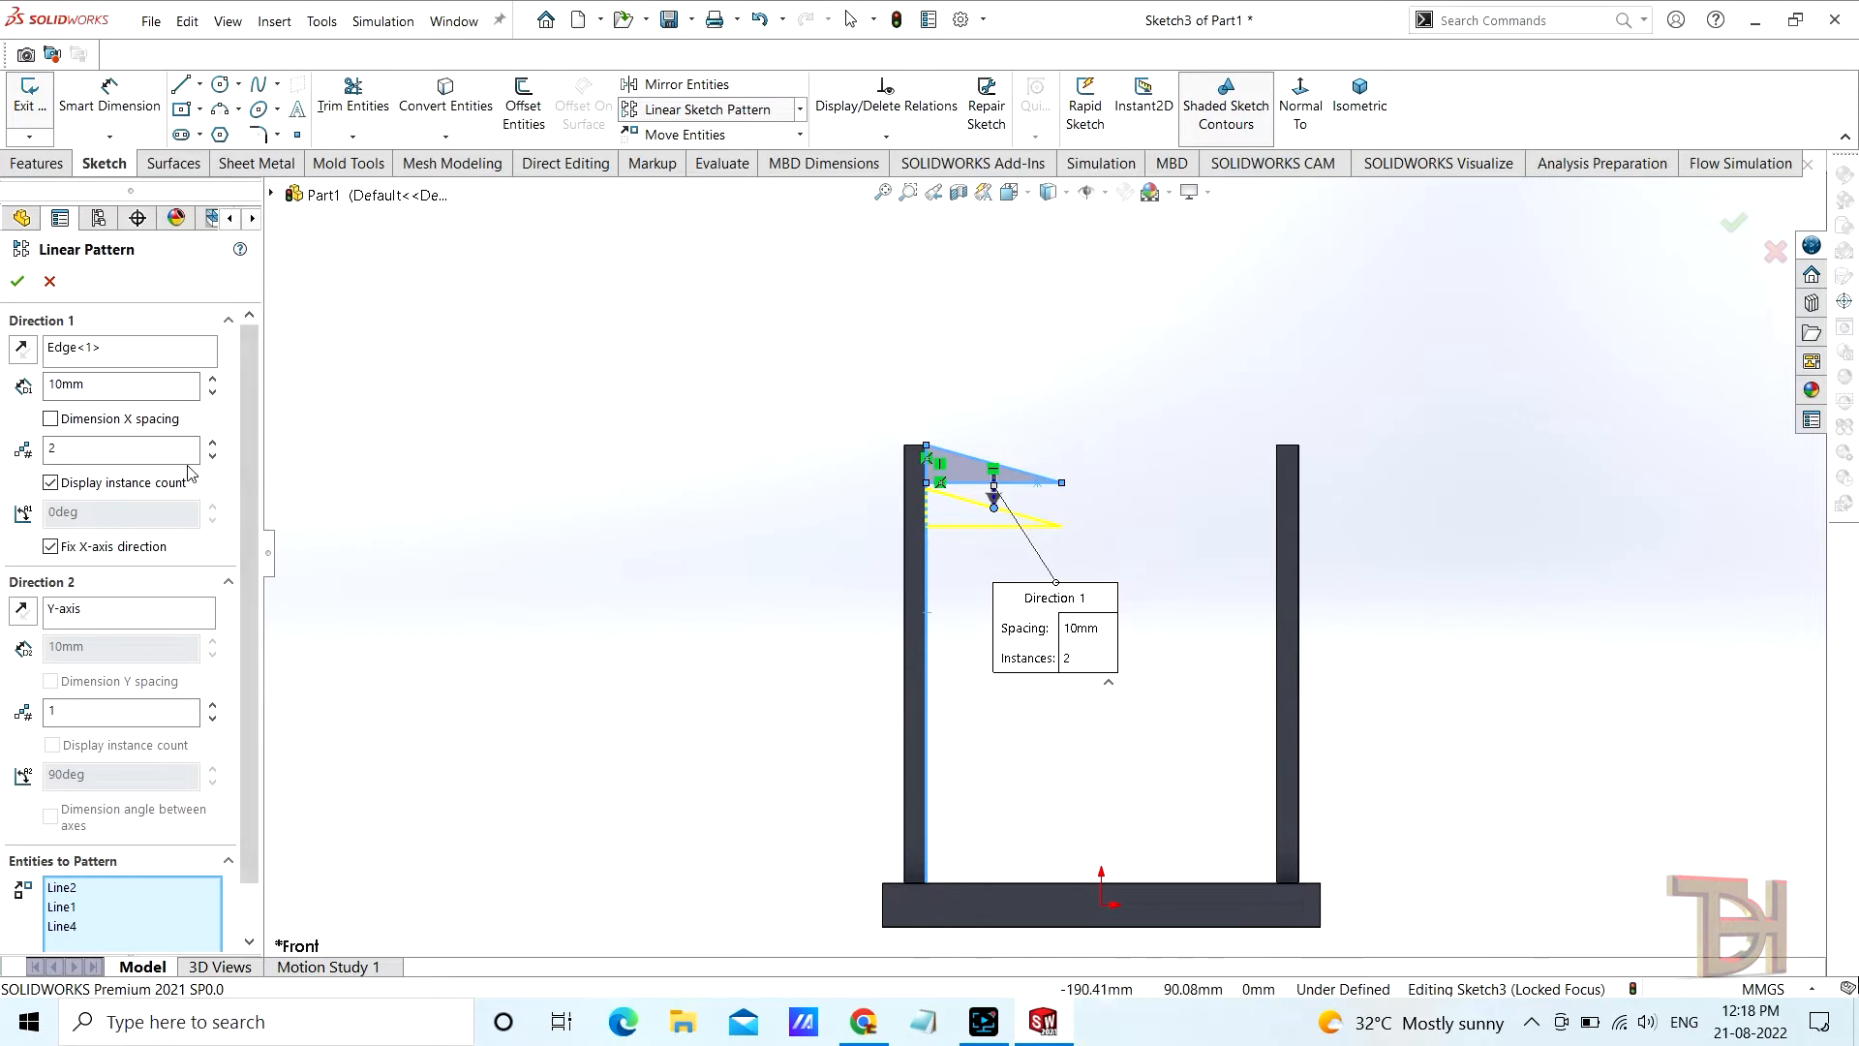
Set the pattern to 3 instances with 40 mm spacing and apply it
{"action": "left_click", "coordinate": [210, 379]}
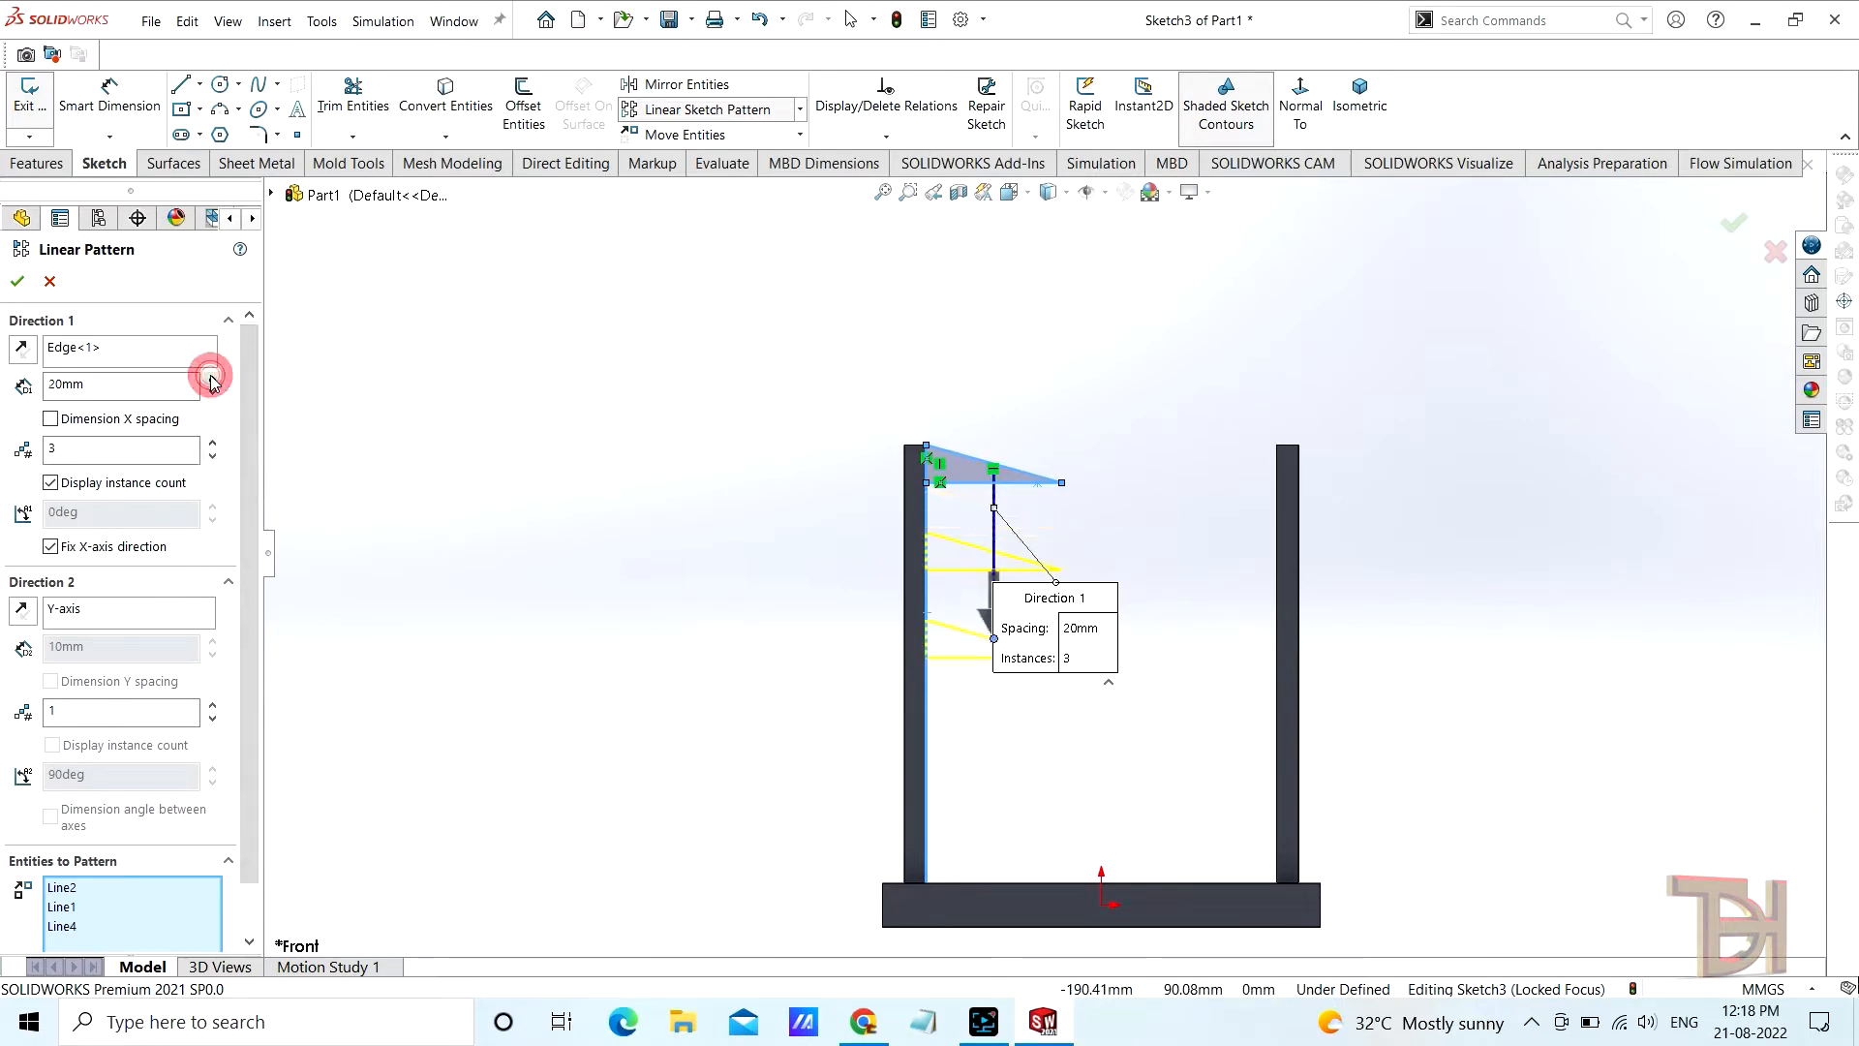
{"action": "left_click", "coordinate": [211, 380]}
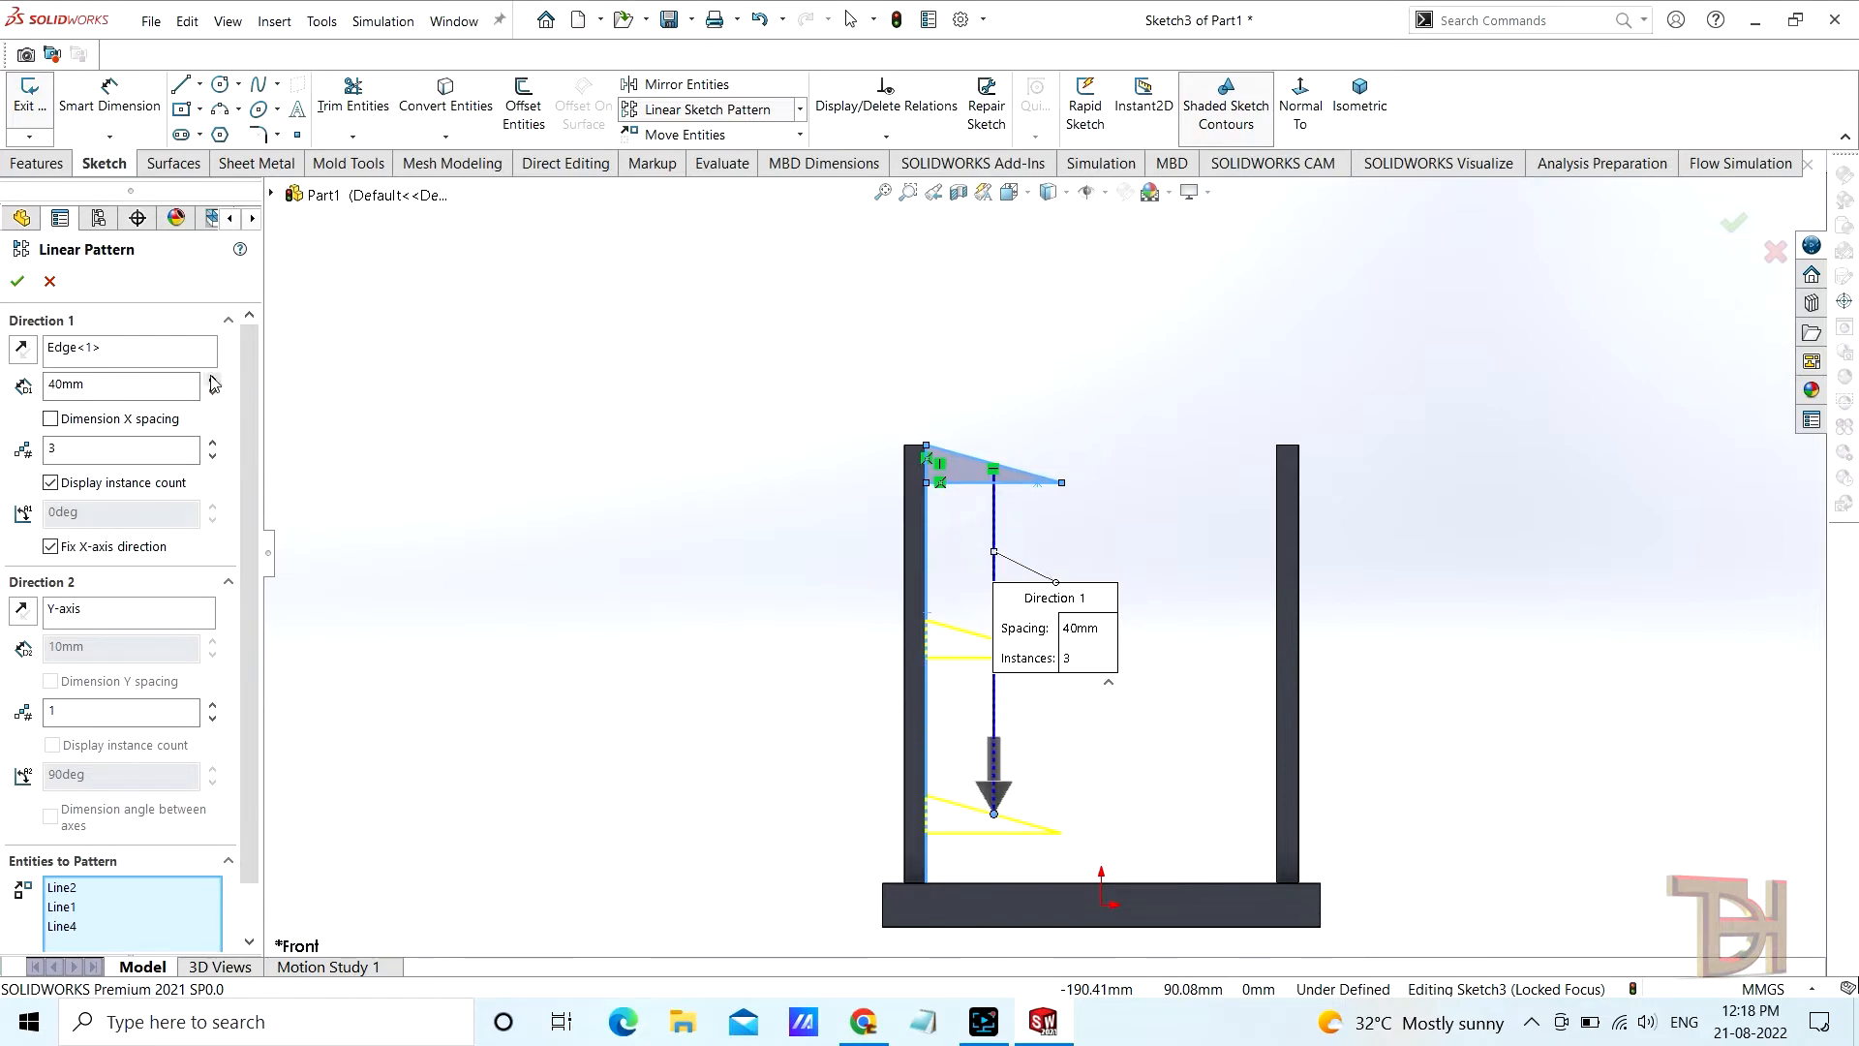
{"action": "left_click", "coordinate": [18, 282]}
Dimension the upper triangle's horizontal side to 35 mm
{"action": "scroll", "coordinate": [1104, 746], "scroll_direction": "down", "scroll_amount": 2}
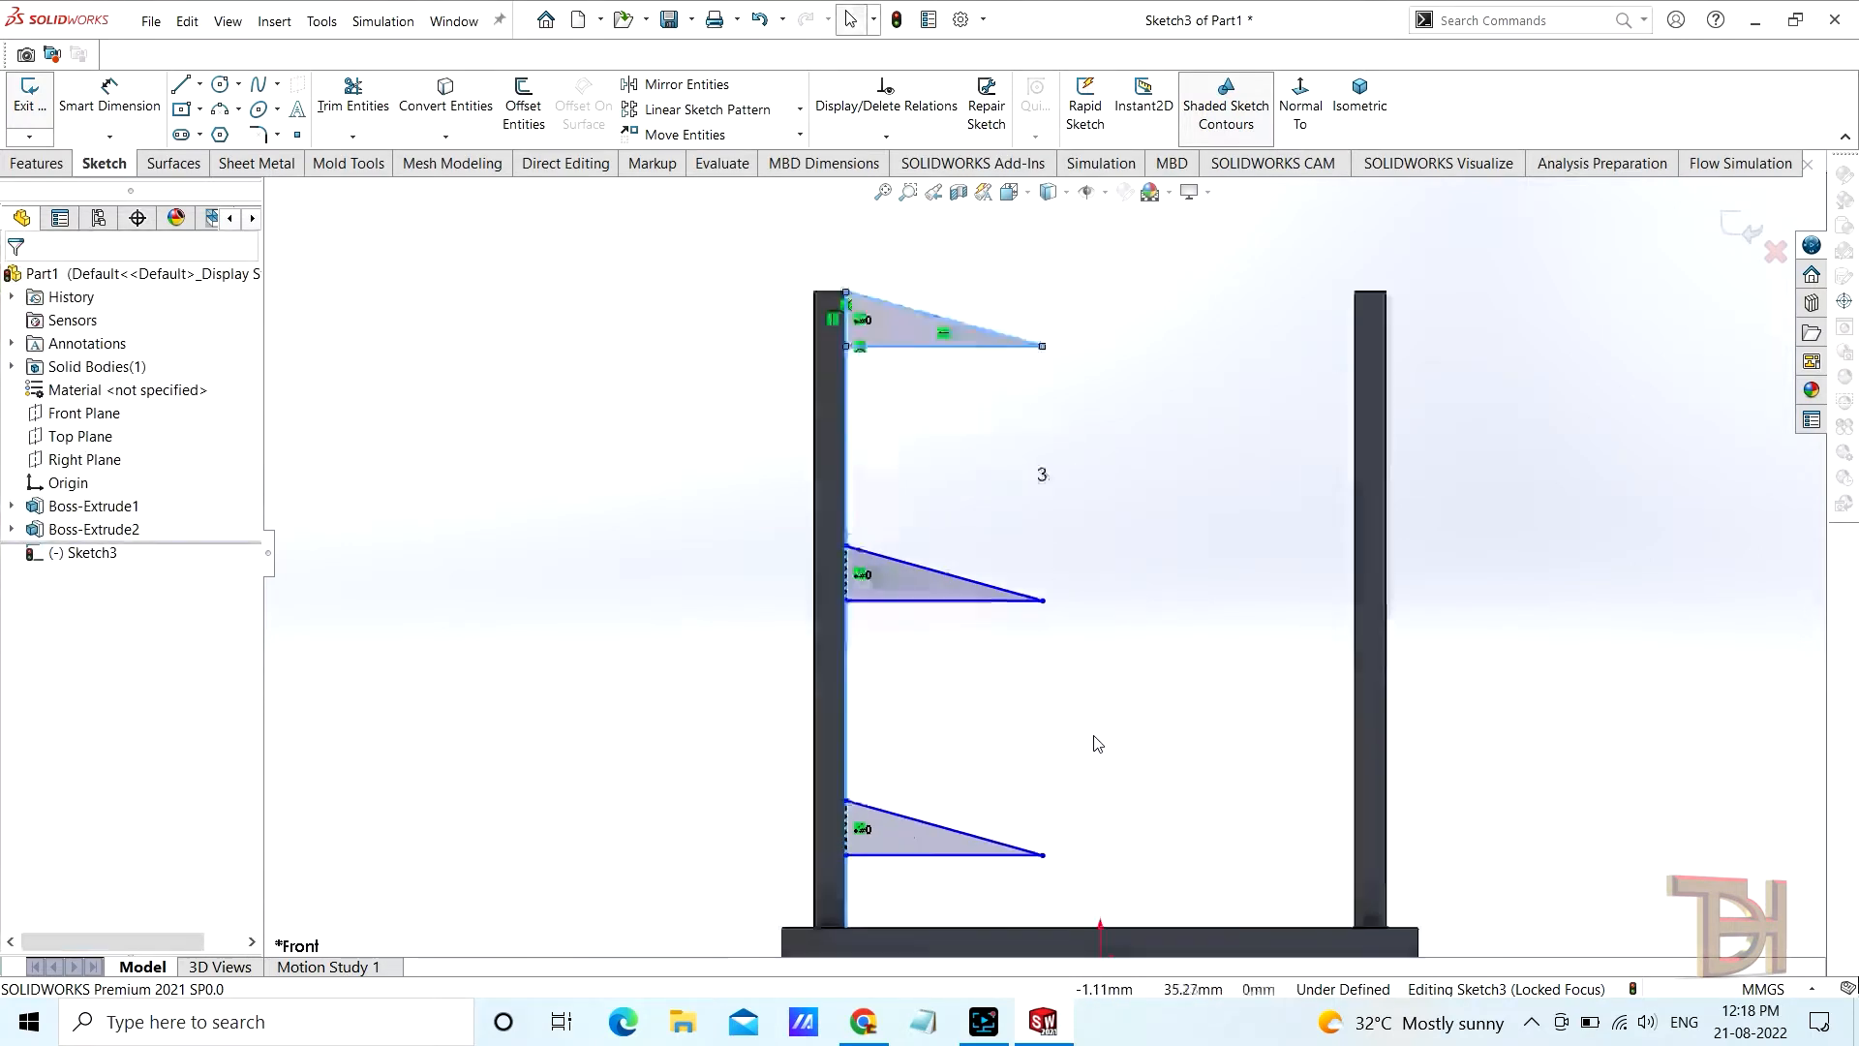
{"action": "scroll", "coordinate": [1051, 678], "scroll_direction": "up", "scroll_amount": 2}
{"action": "left_click", "coordinate": [89, 110]}
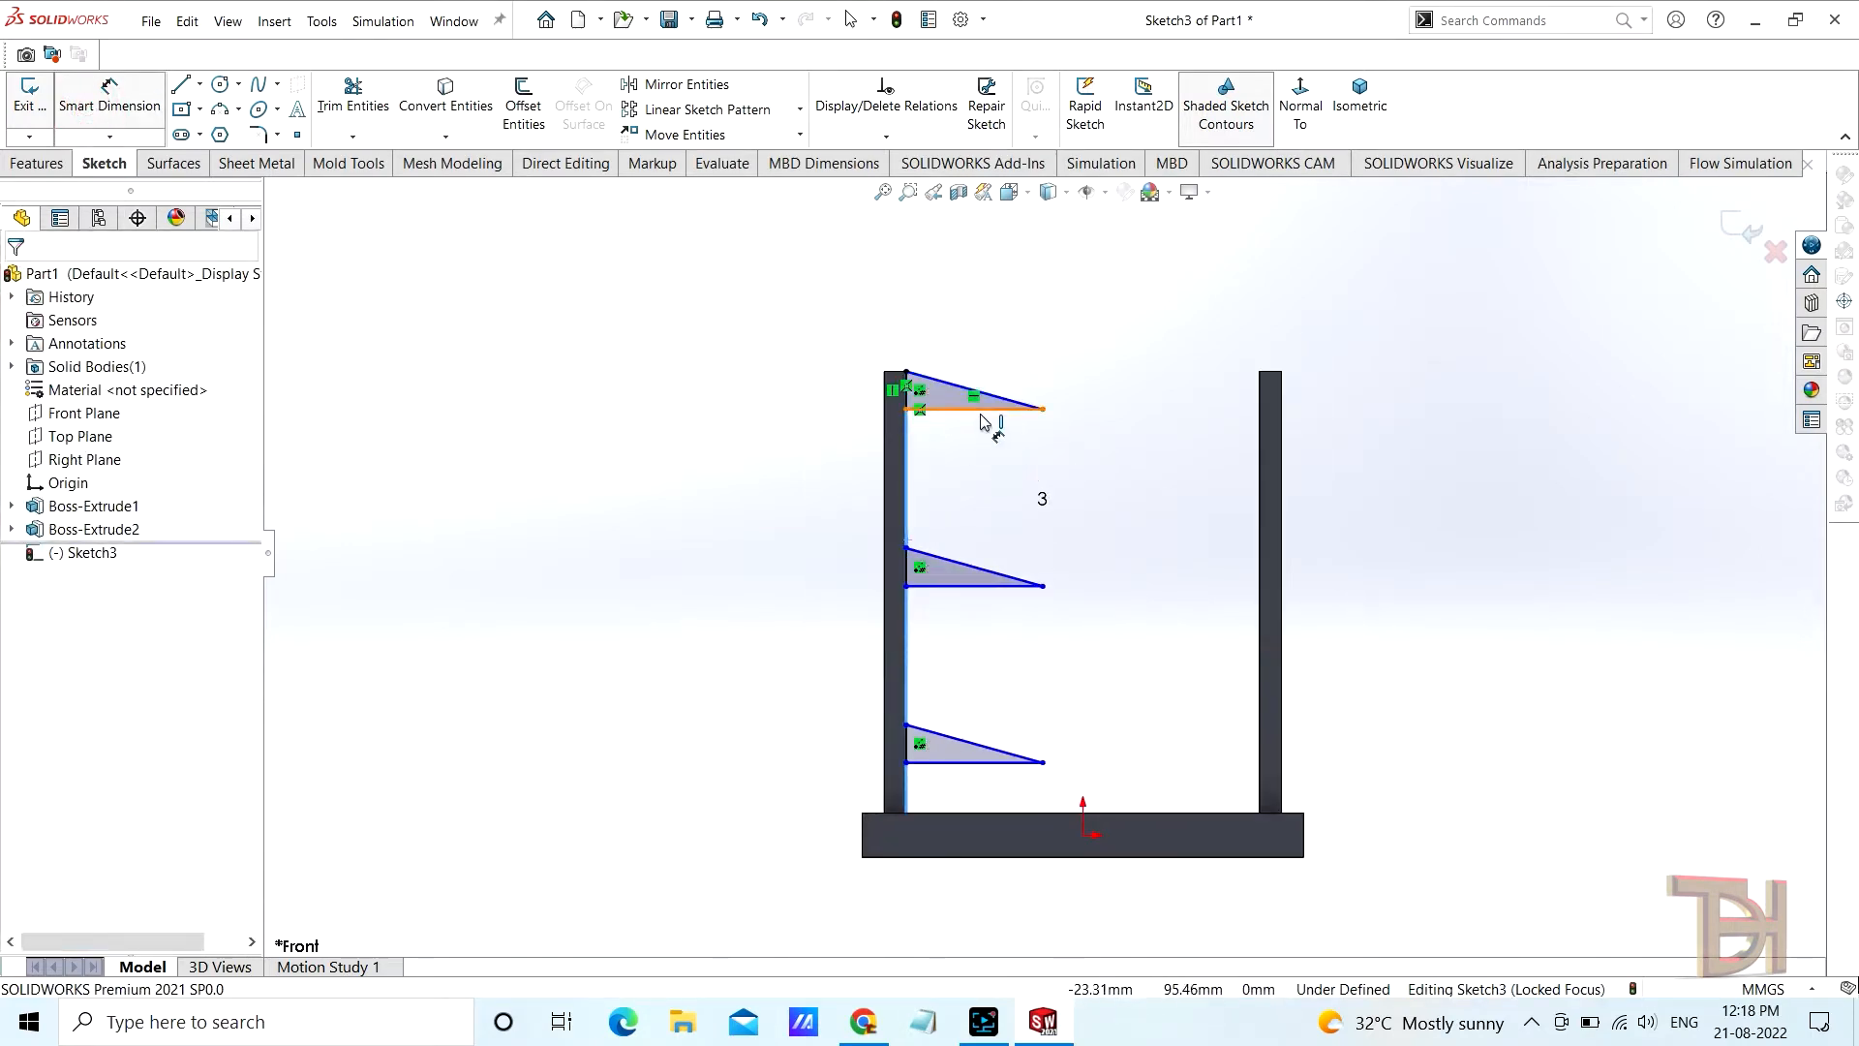
{"action": "left_click", "coordinate": [982, 416]}
{"action": "left_click", "coordinate": [981, 451]}
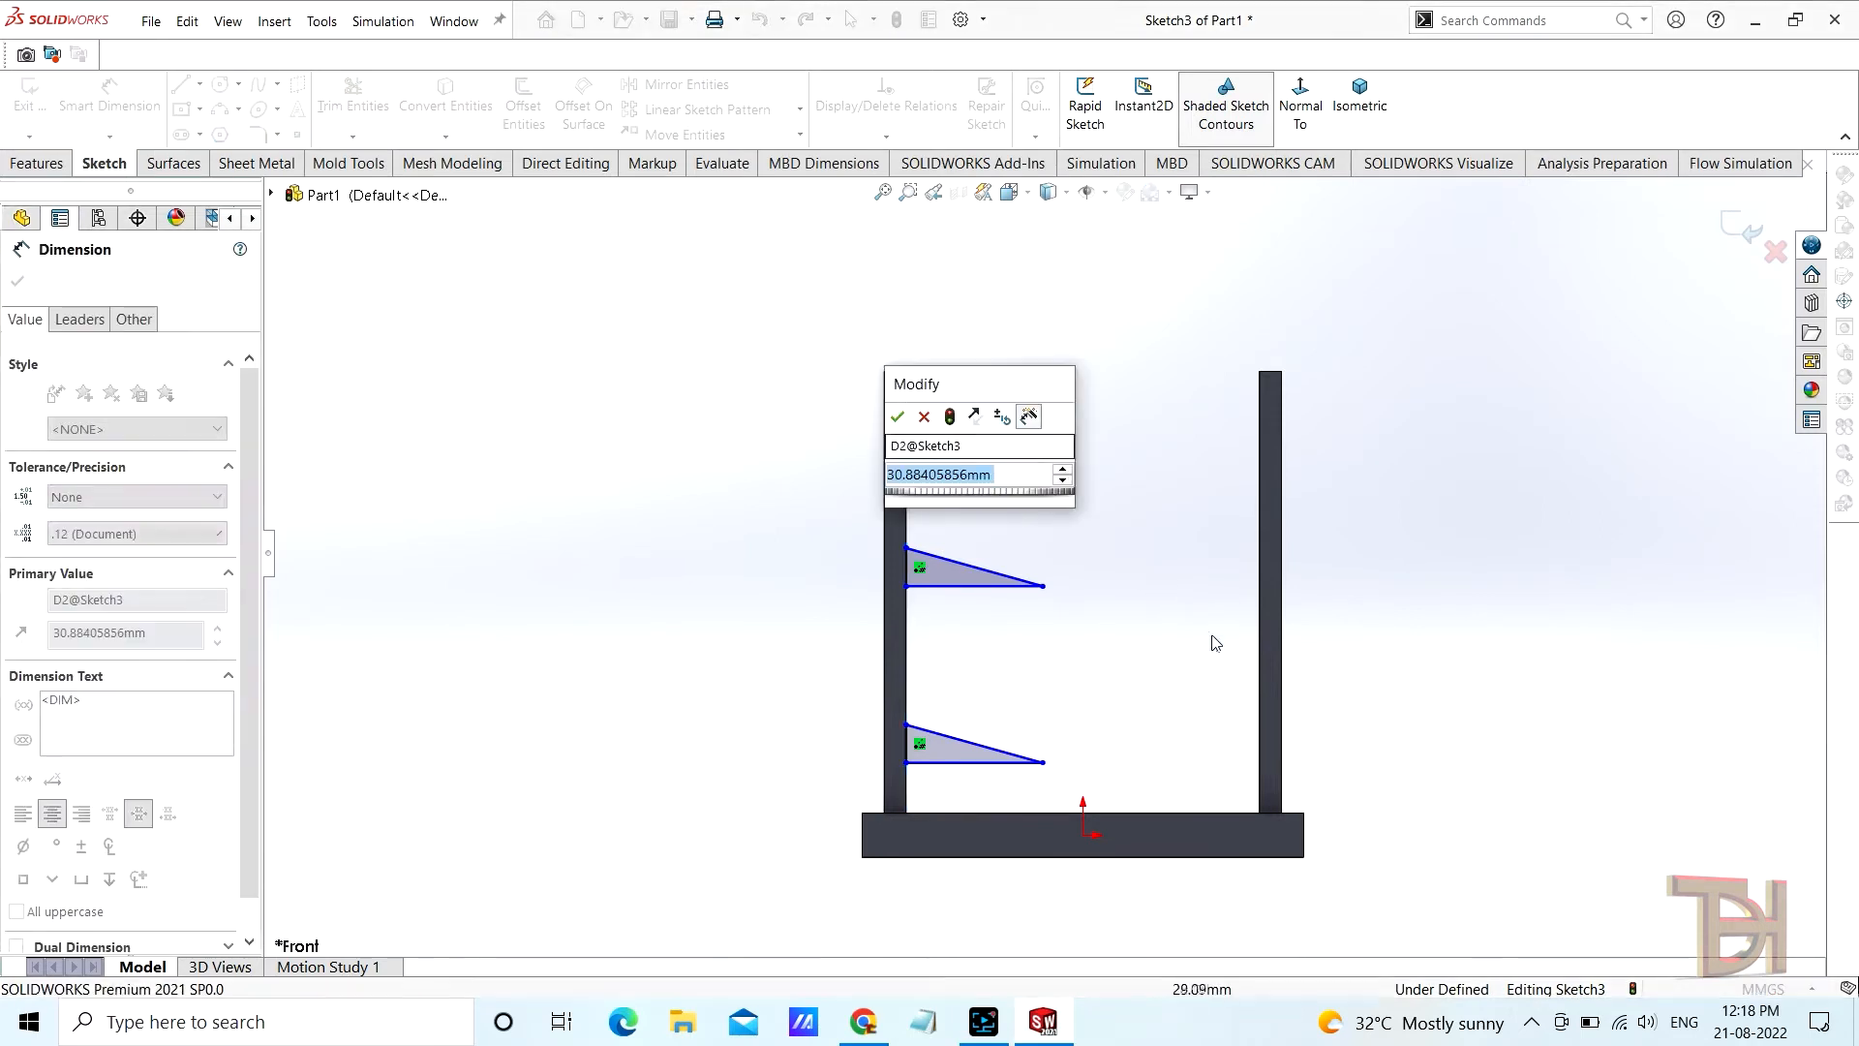
{"action": "type", "text": "35"}
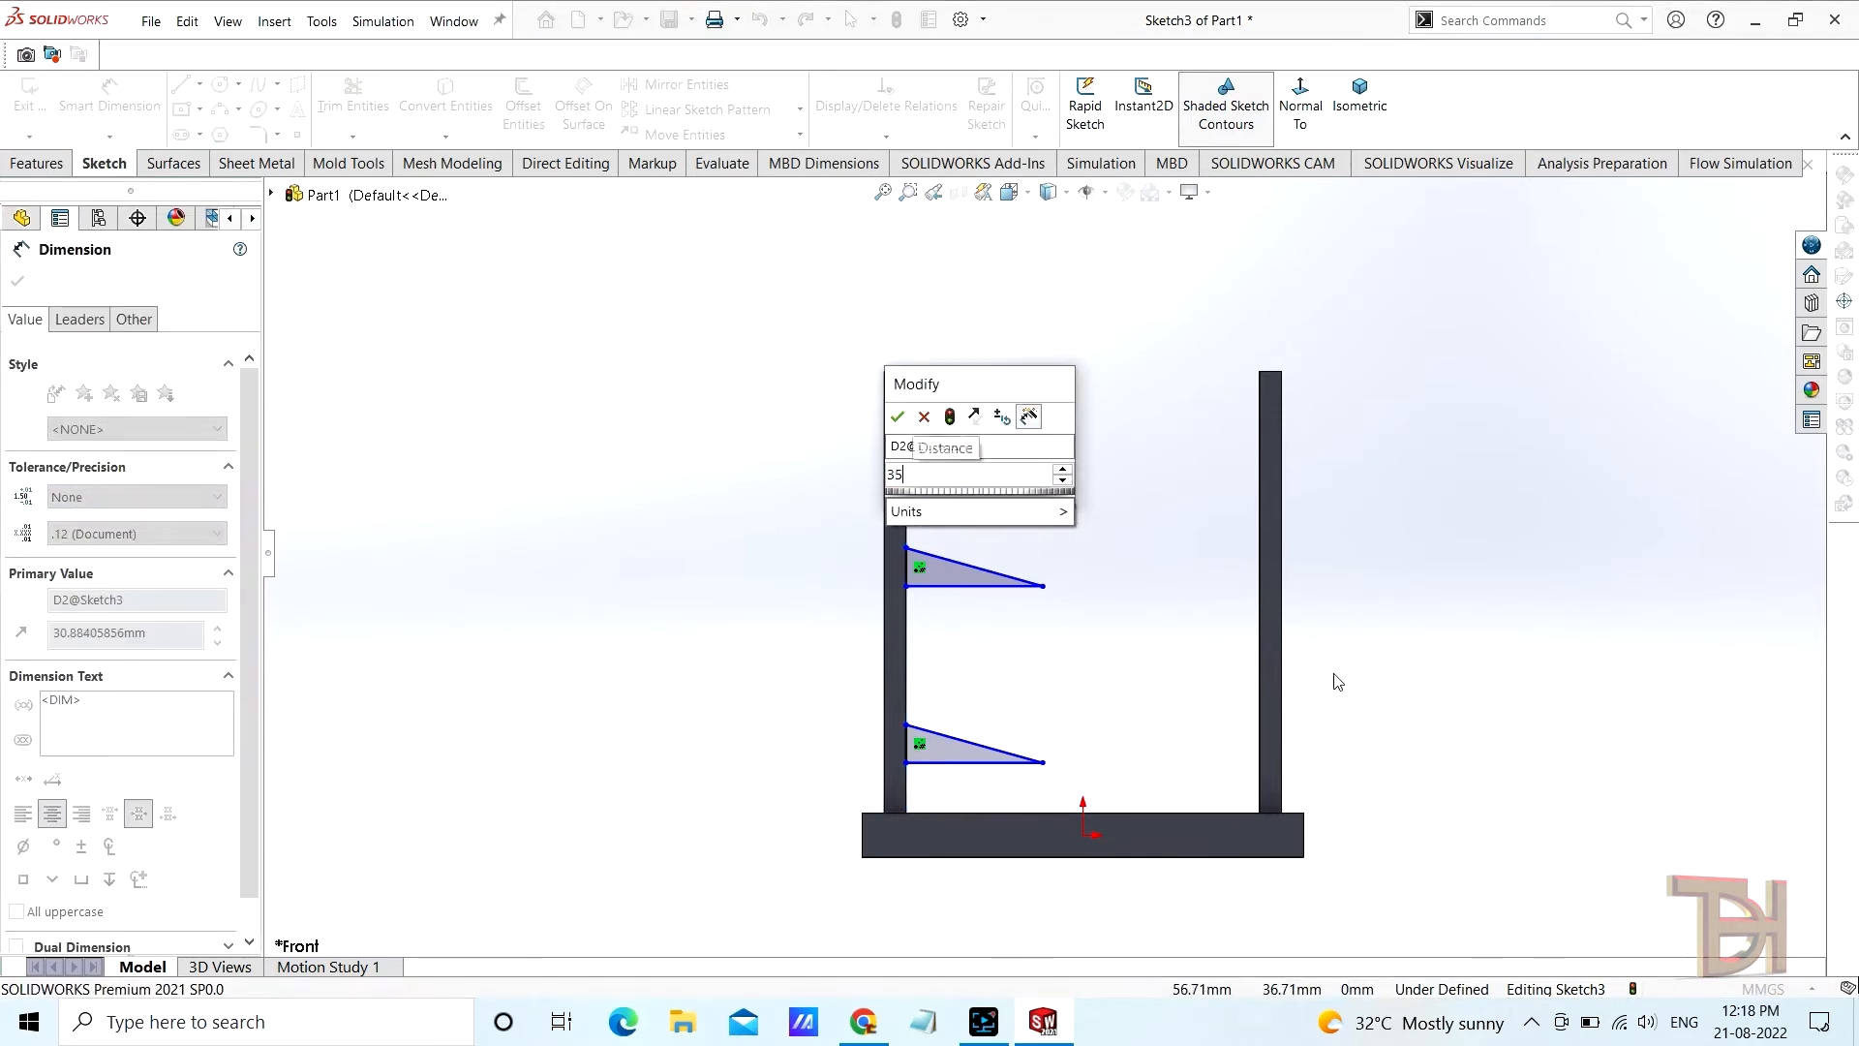
{"action": "key", "text": "Return"}
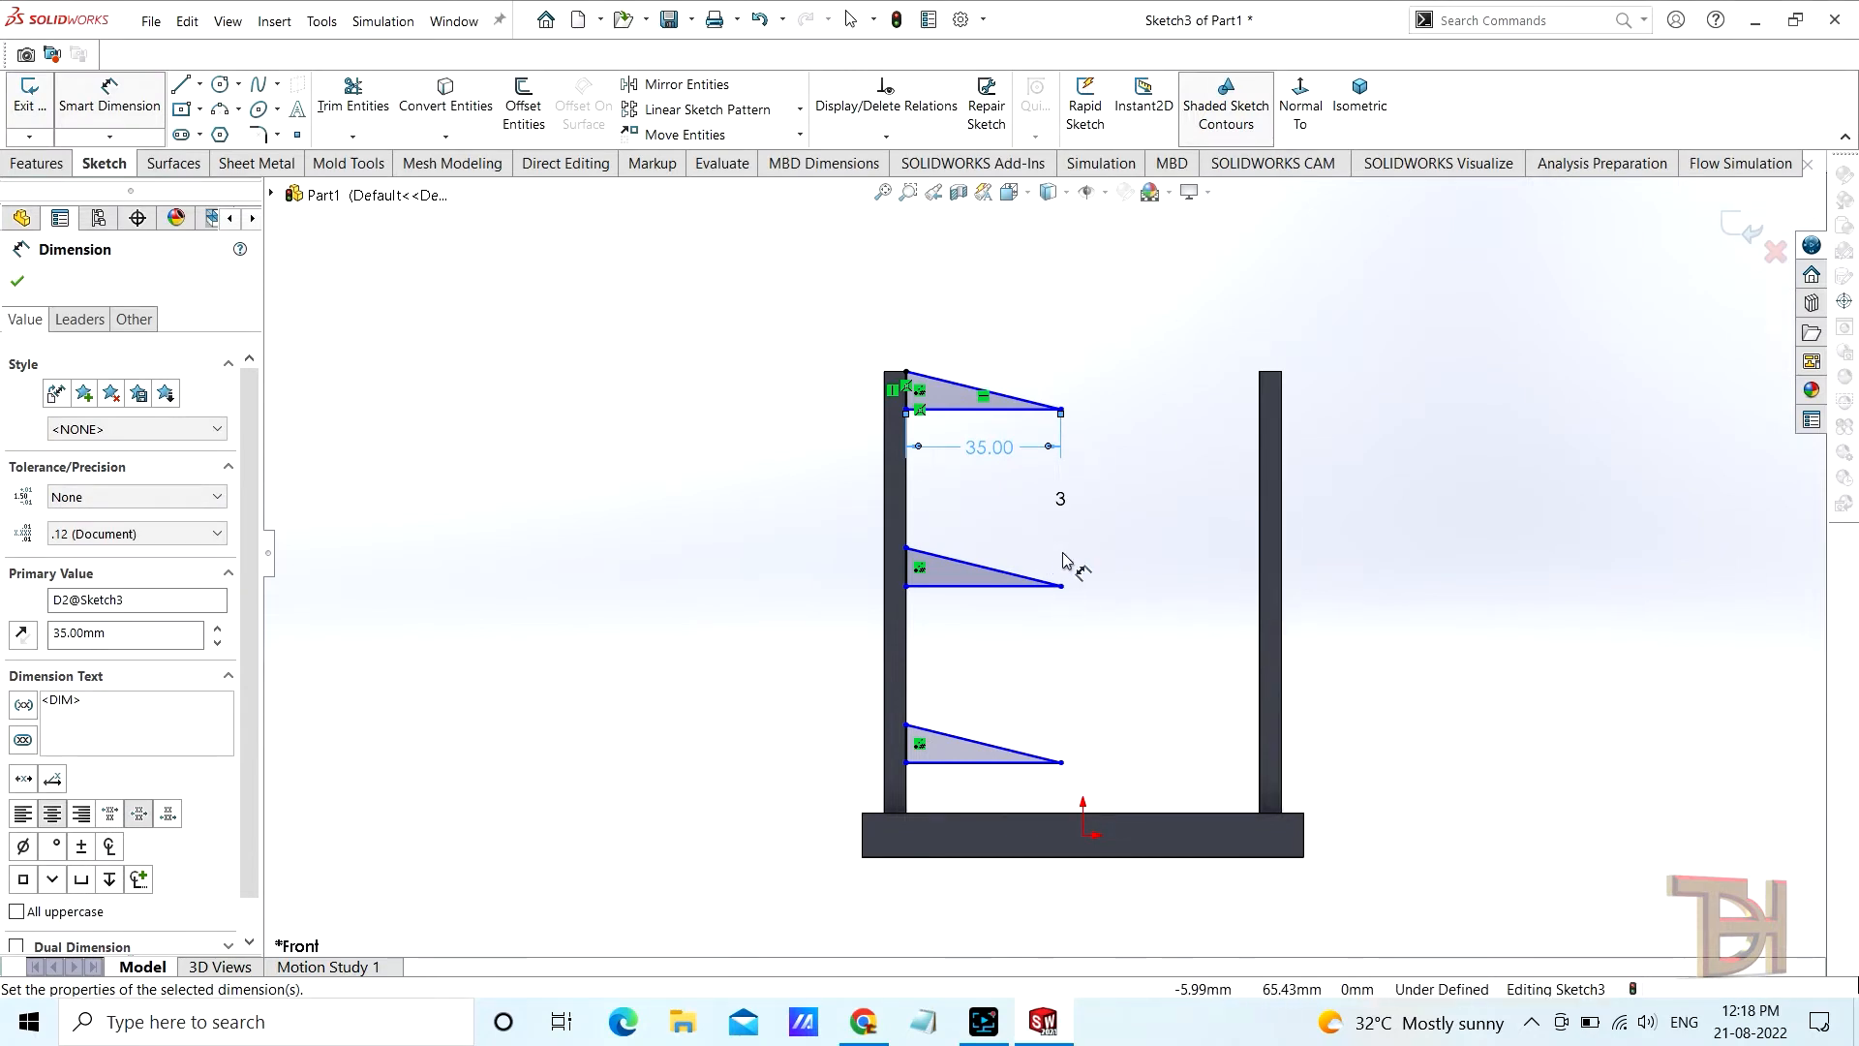
{"action": "left_click", "coordinate": [17, 282]}
Dimension the upper triangle's vertical side to 10 mm
{"action": "scroll", "coordinate": [1104, 571], "scroll_direction": "down", "scroll_amount": 1}
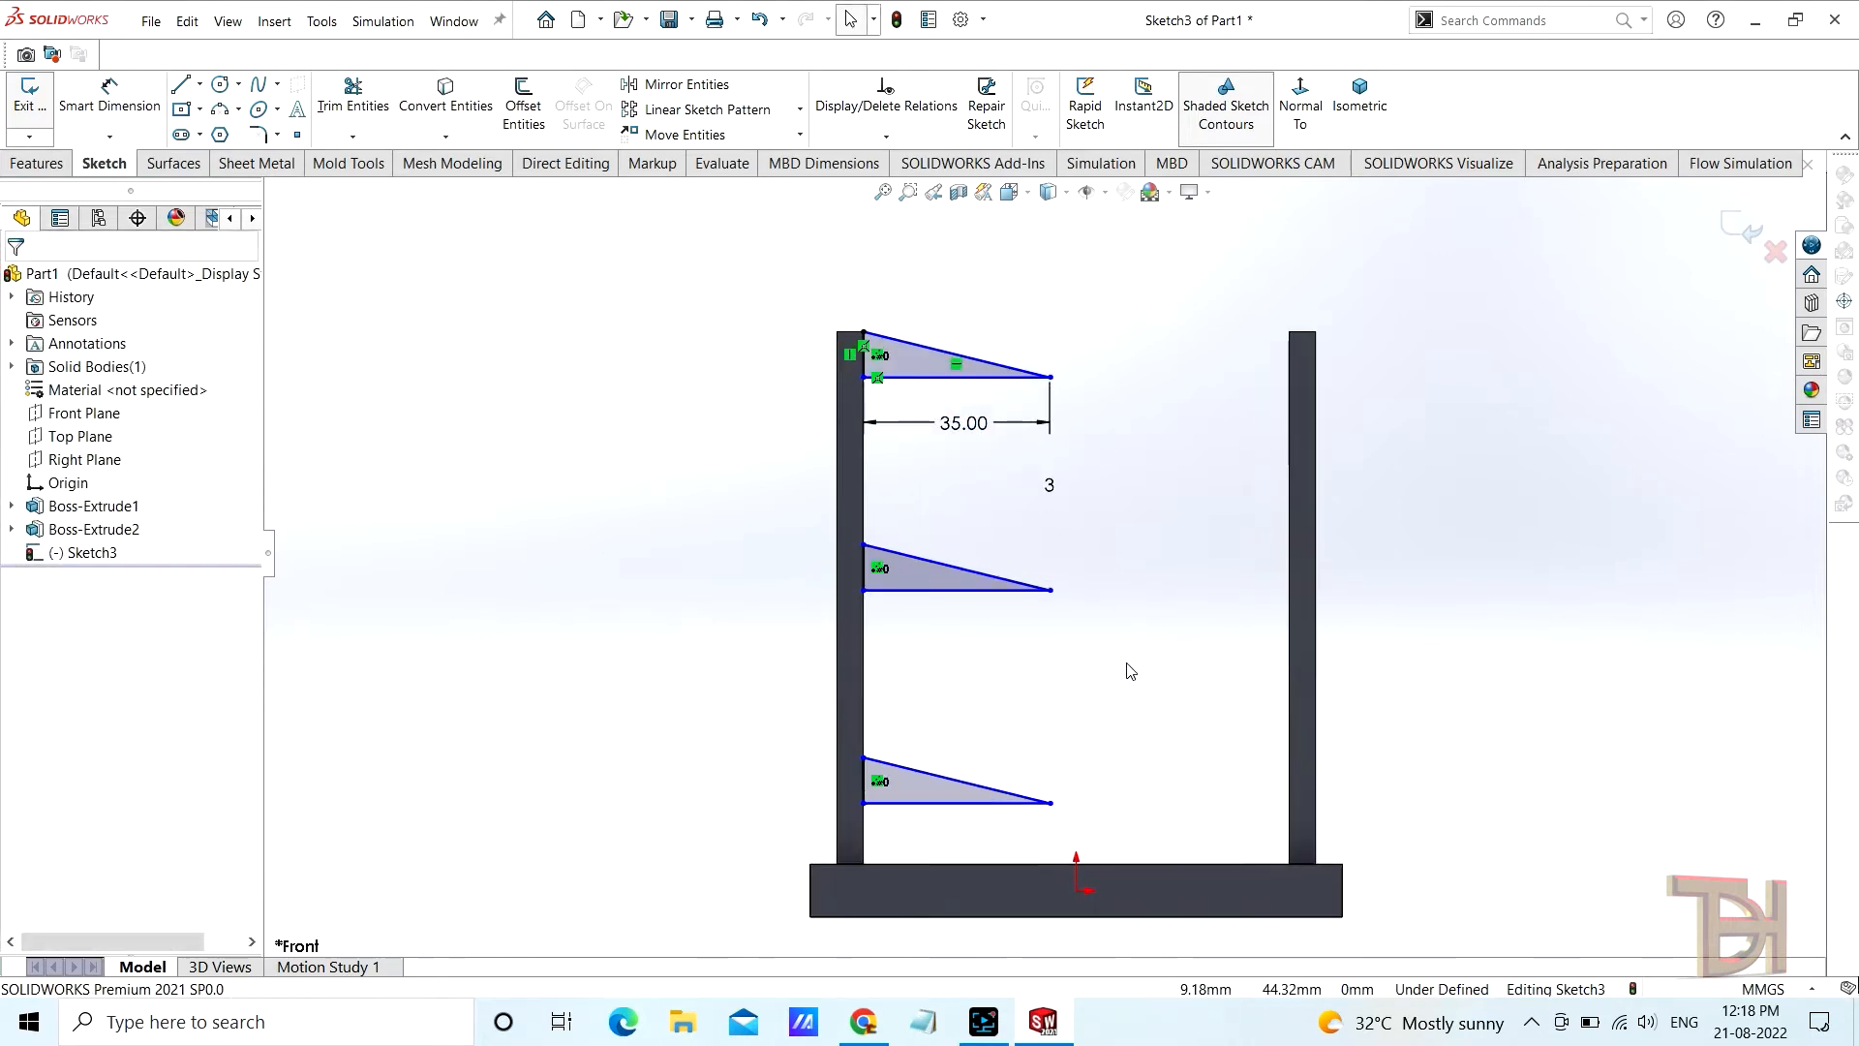
{"action": "left_click", "coordinate": [103, 114]}
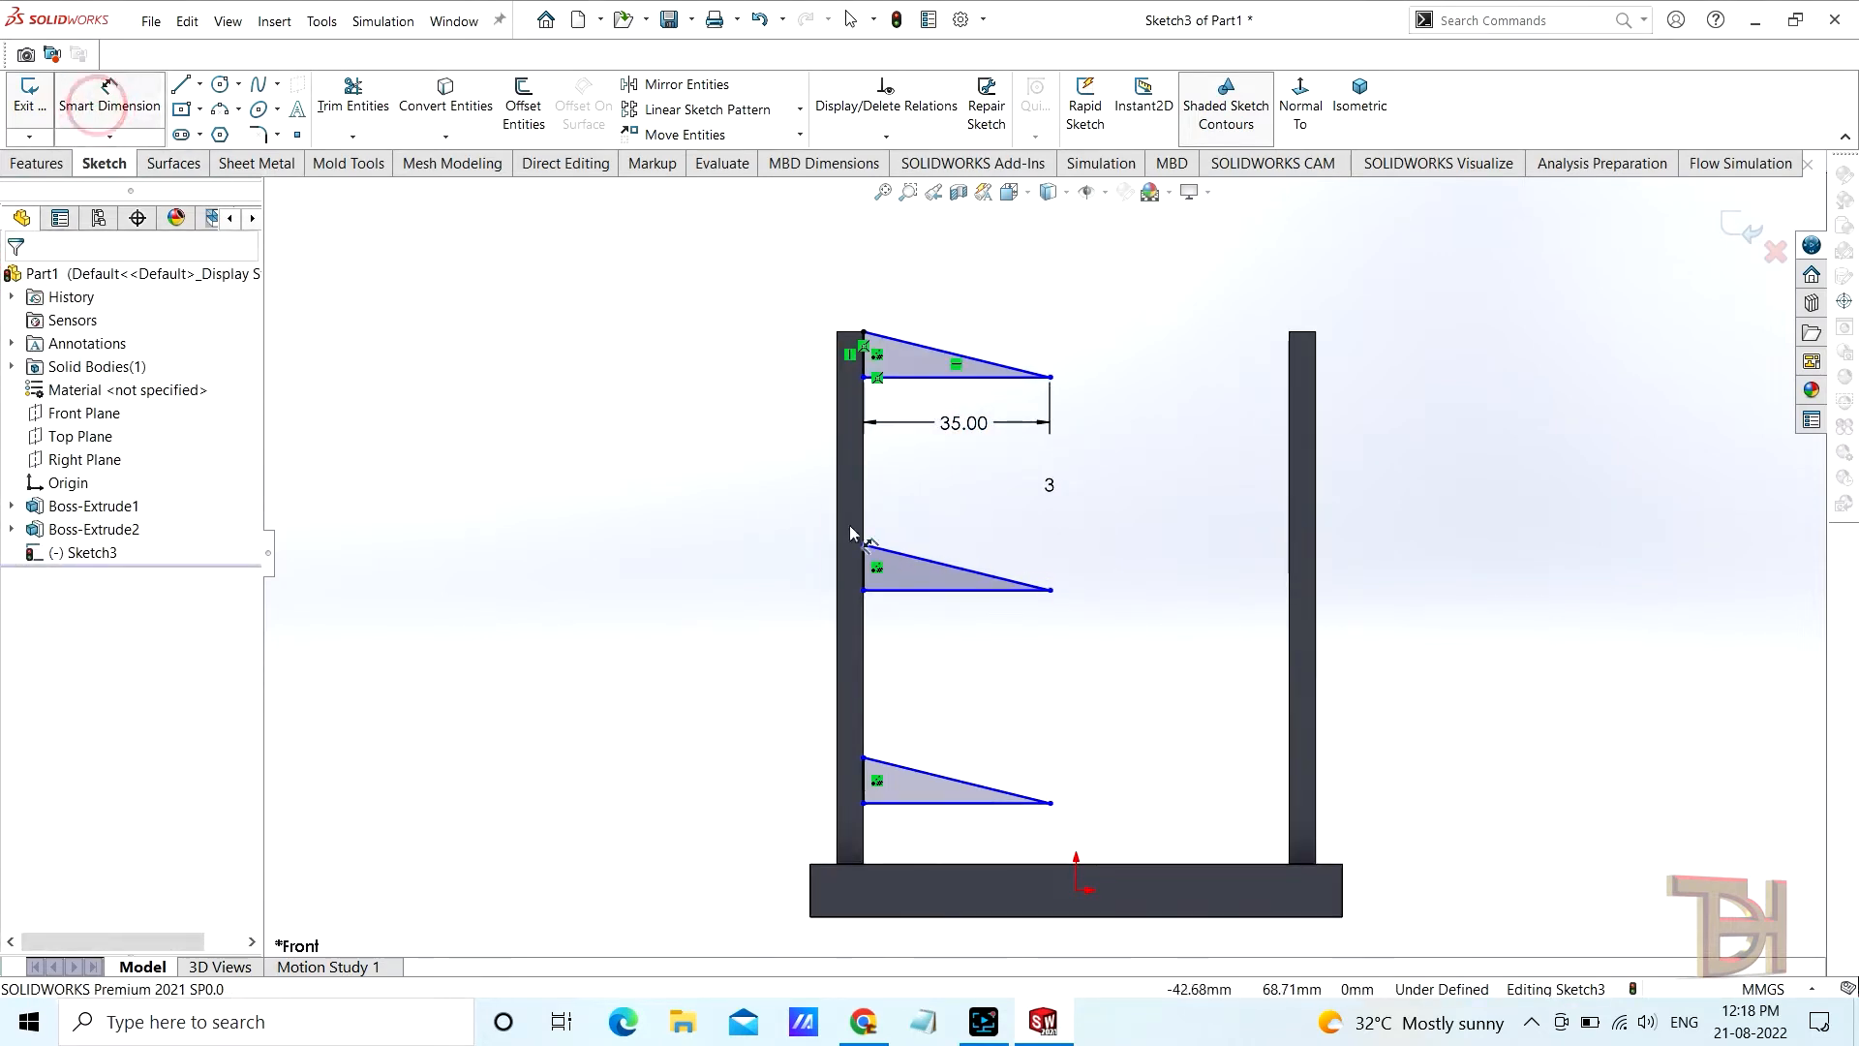
{"action": "scroll", "coordinate": [851, 525], "scroll_direction": "down", "scroll_amount": 1}
{"action": "left_click", "coordinate": [876, 332]}
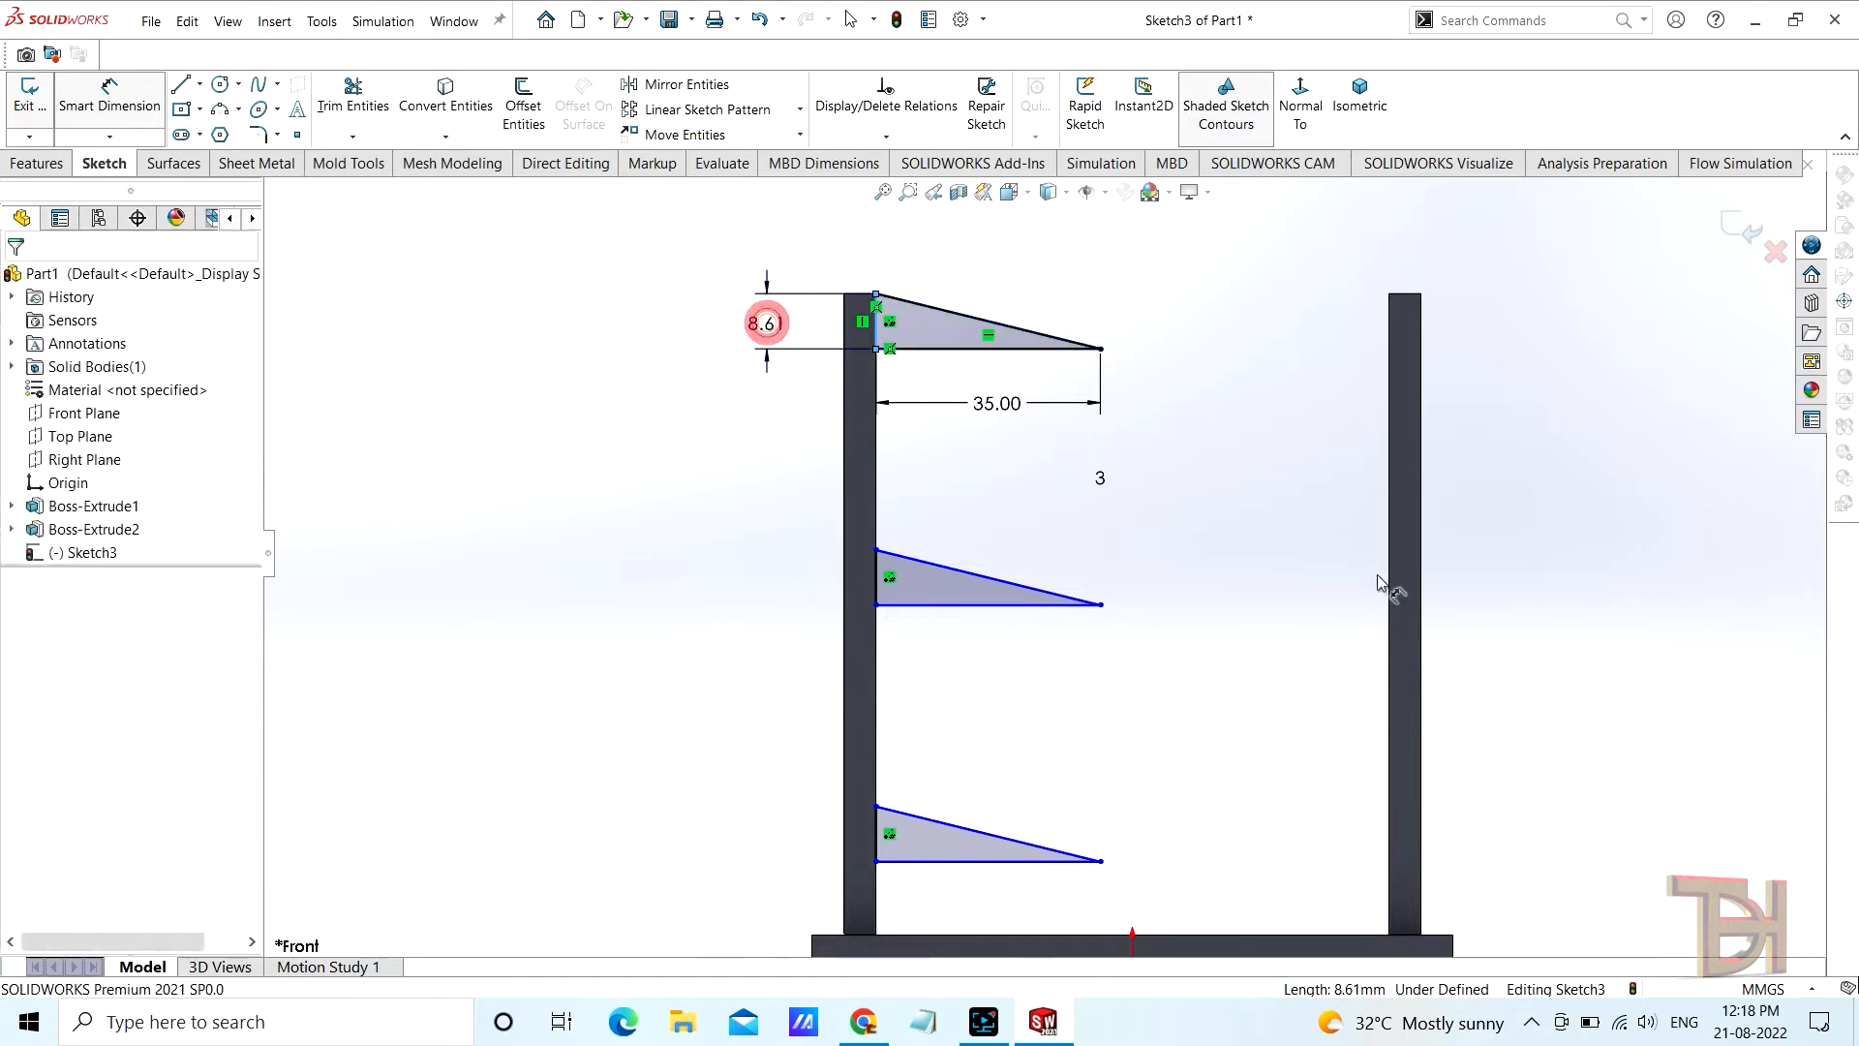
{"action": "left_click", "coordinate": [768, 323]}
{"action": "type", "text": "10"}
{"action": "key", "text": "Return"}
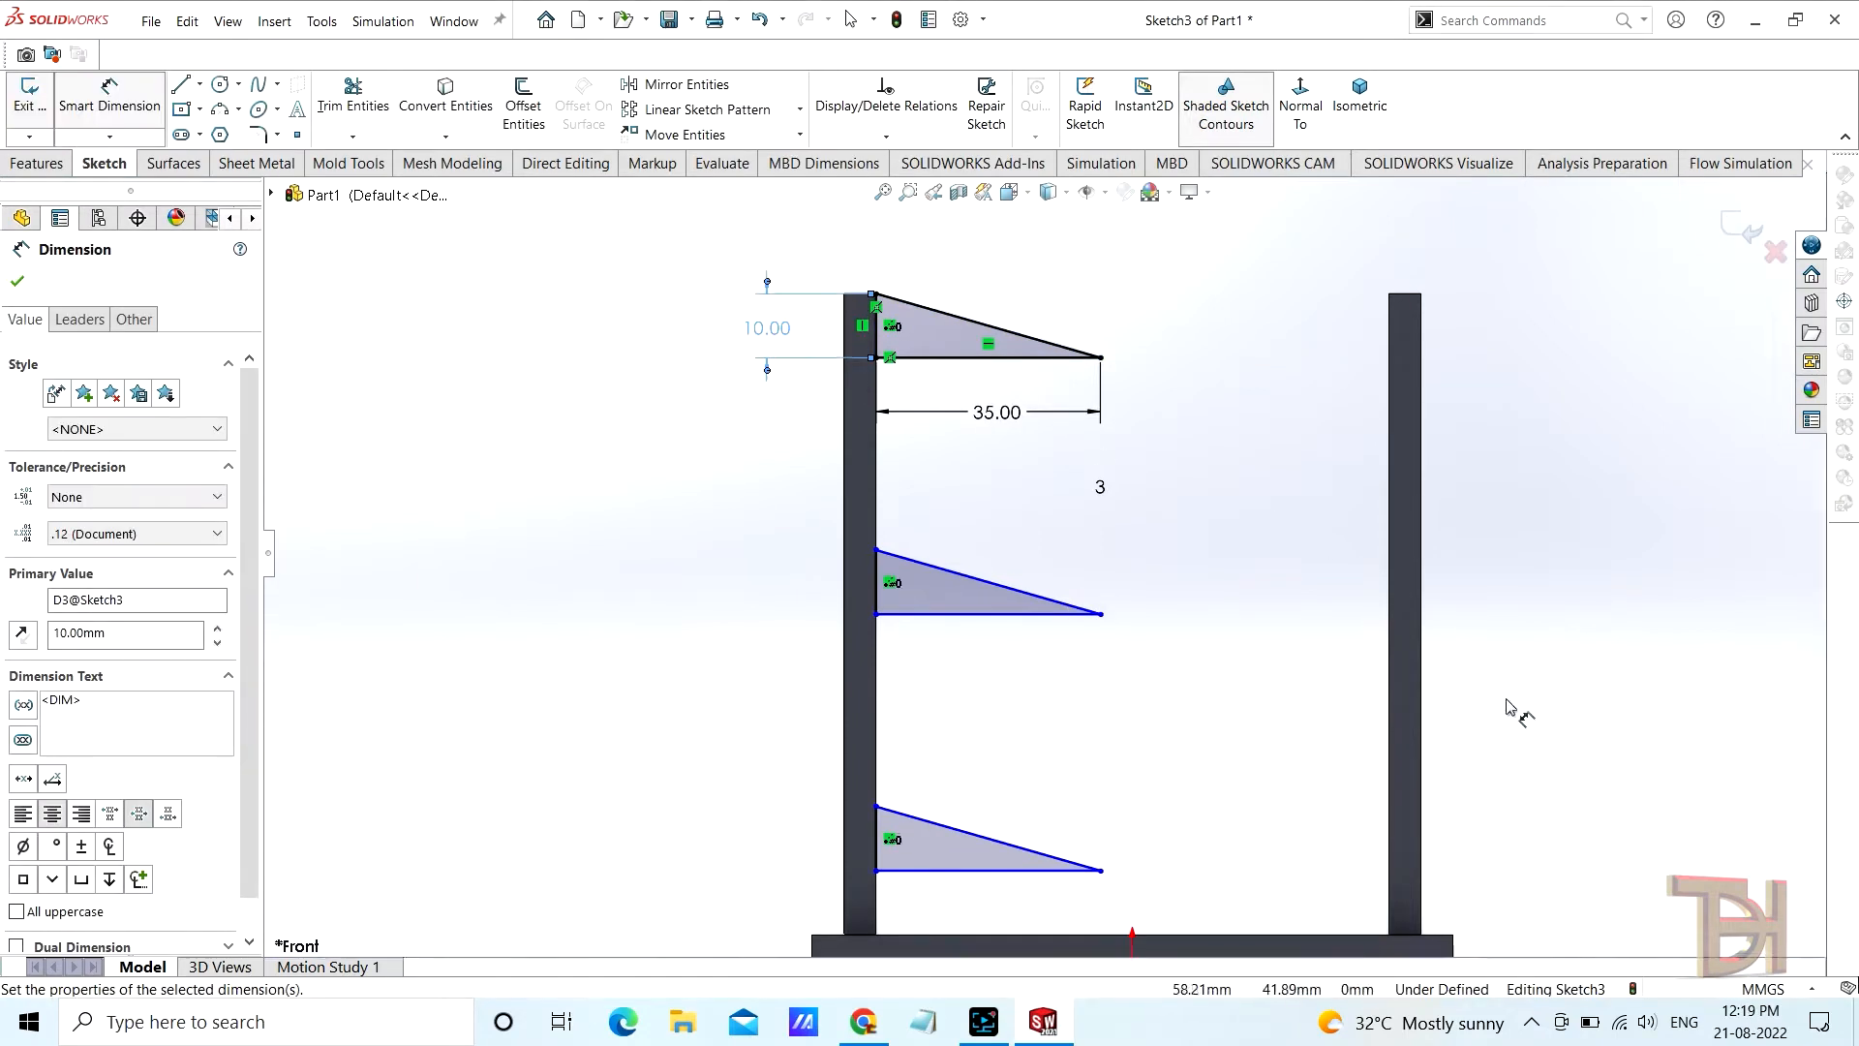
{"action": "left_click", "coordinate": [17, 283]}
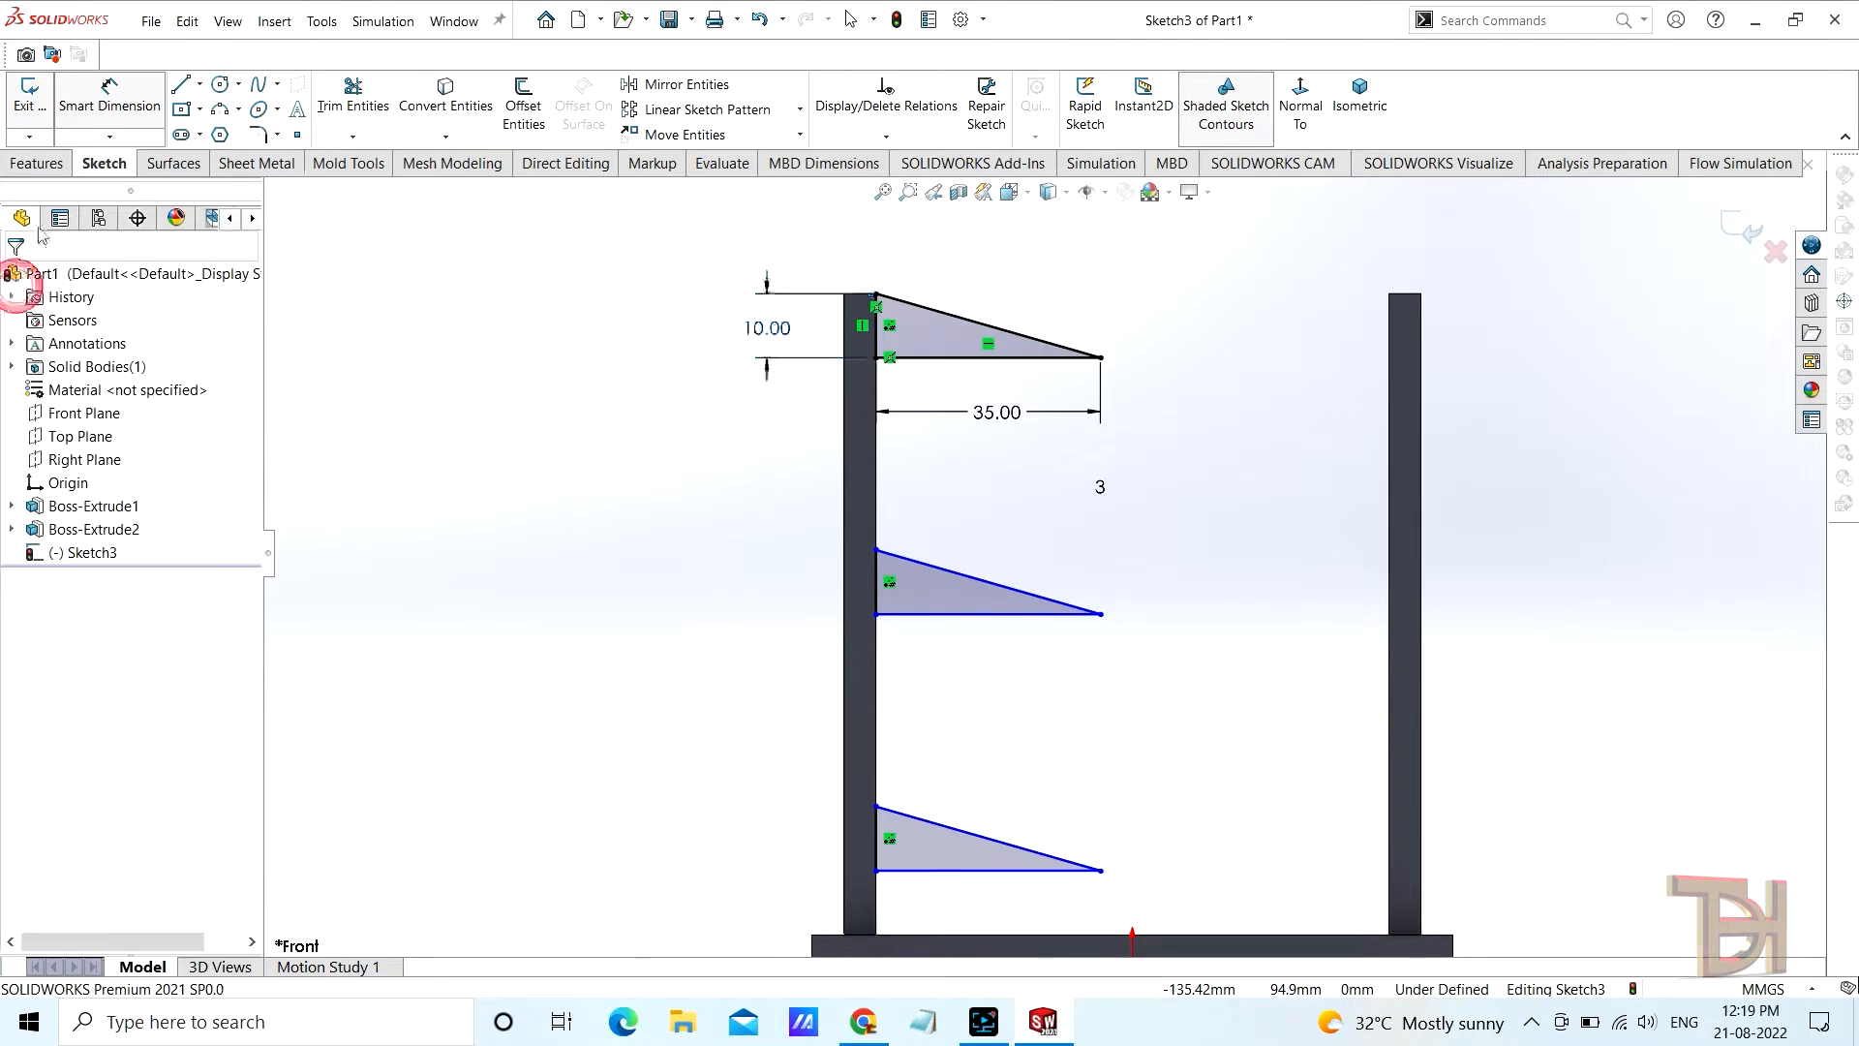
Extrude the three-triangle sketch as a boss with a Mid Plane end condition and 10 mm depth
{"action": "left_click", "coordinate": [36, 163]}
{"action": "left_click", "coordinate": [39, 97]}
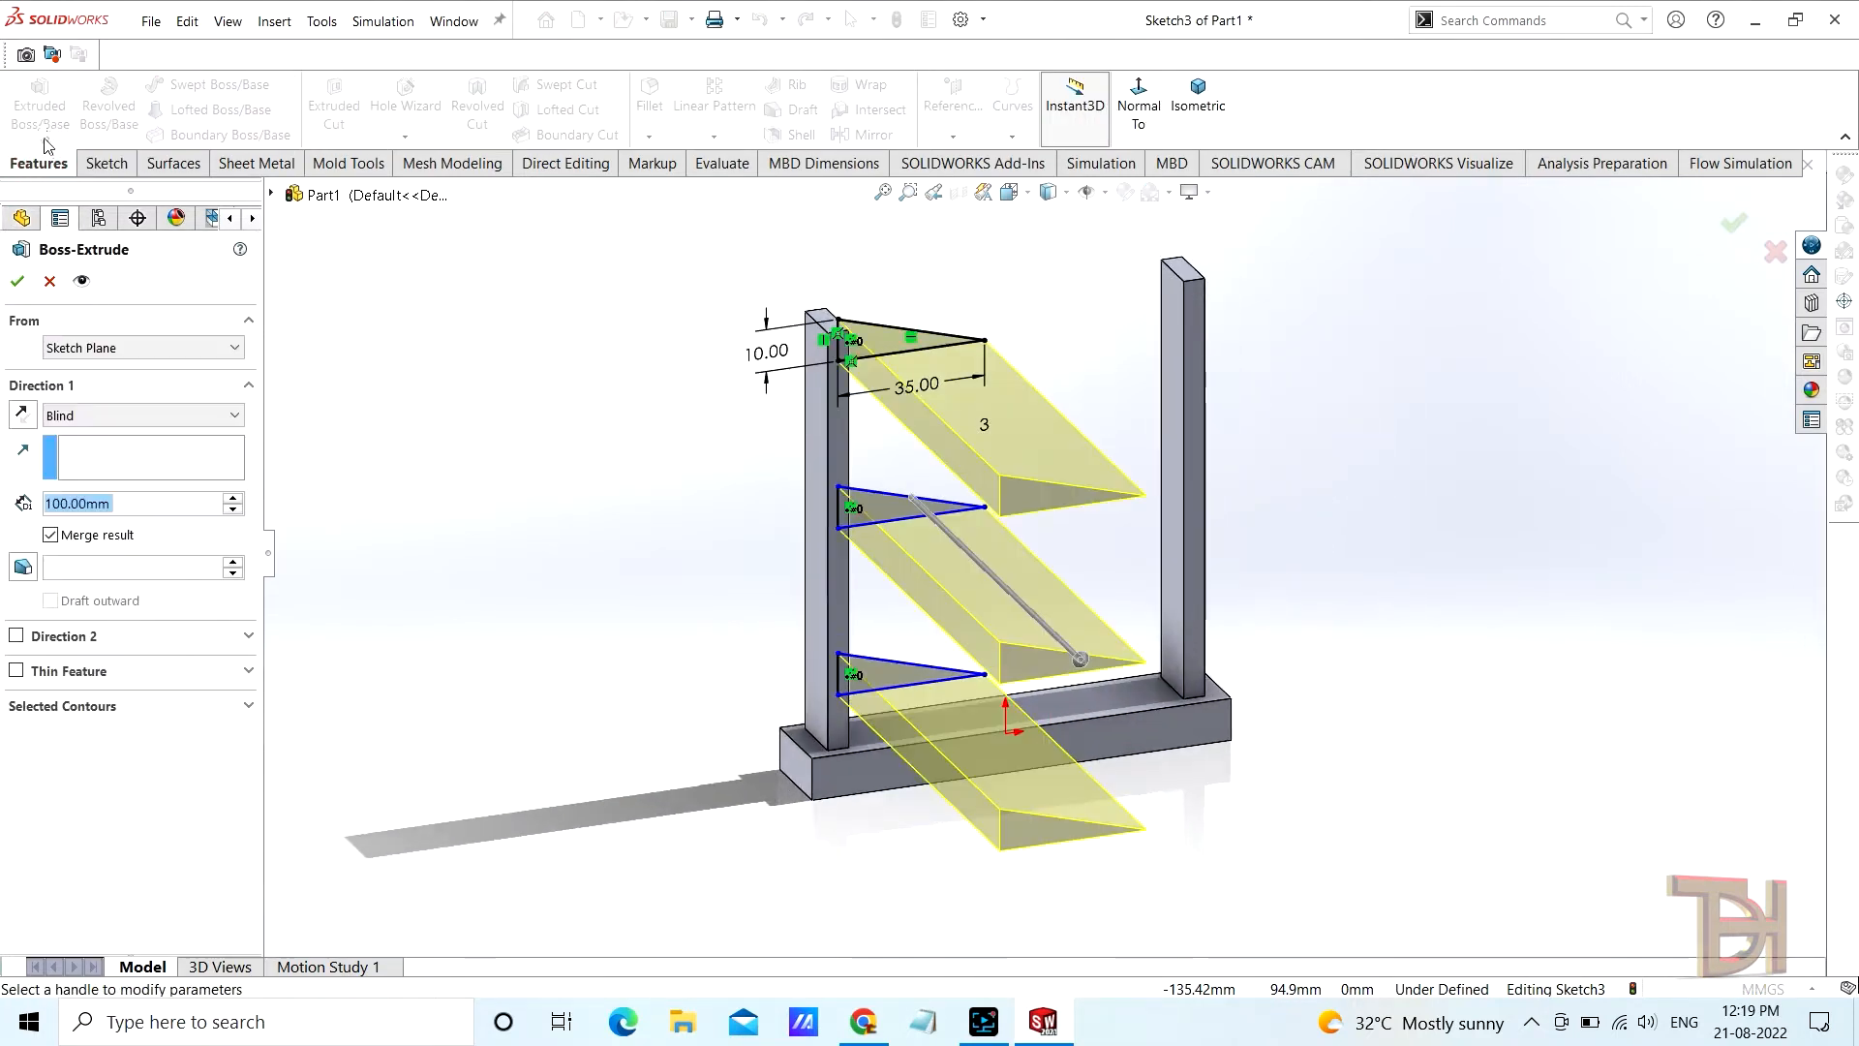
{"action": "left_click", "coordinate": [175, 416]}
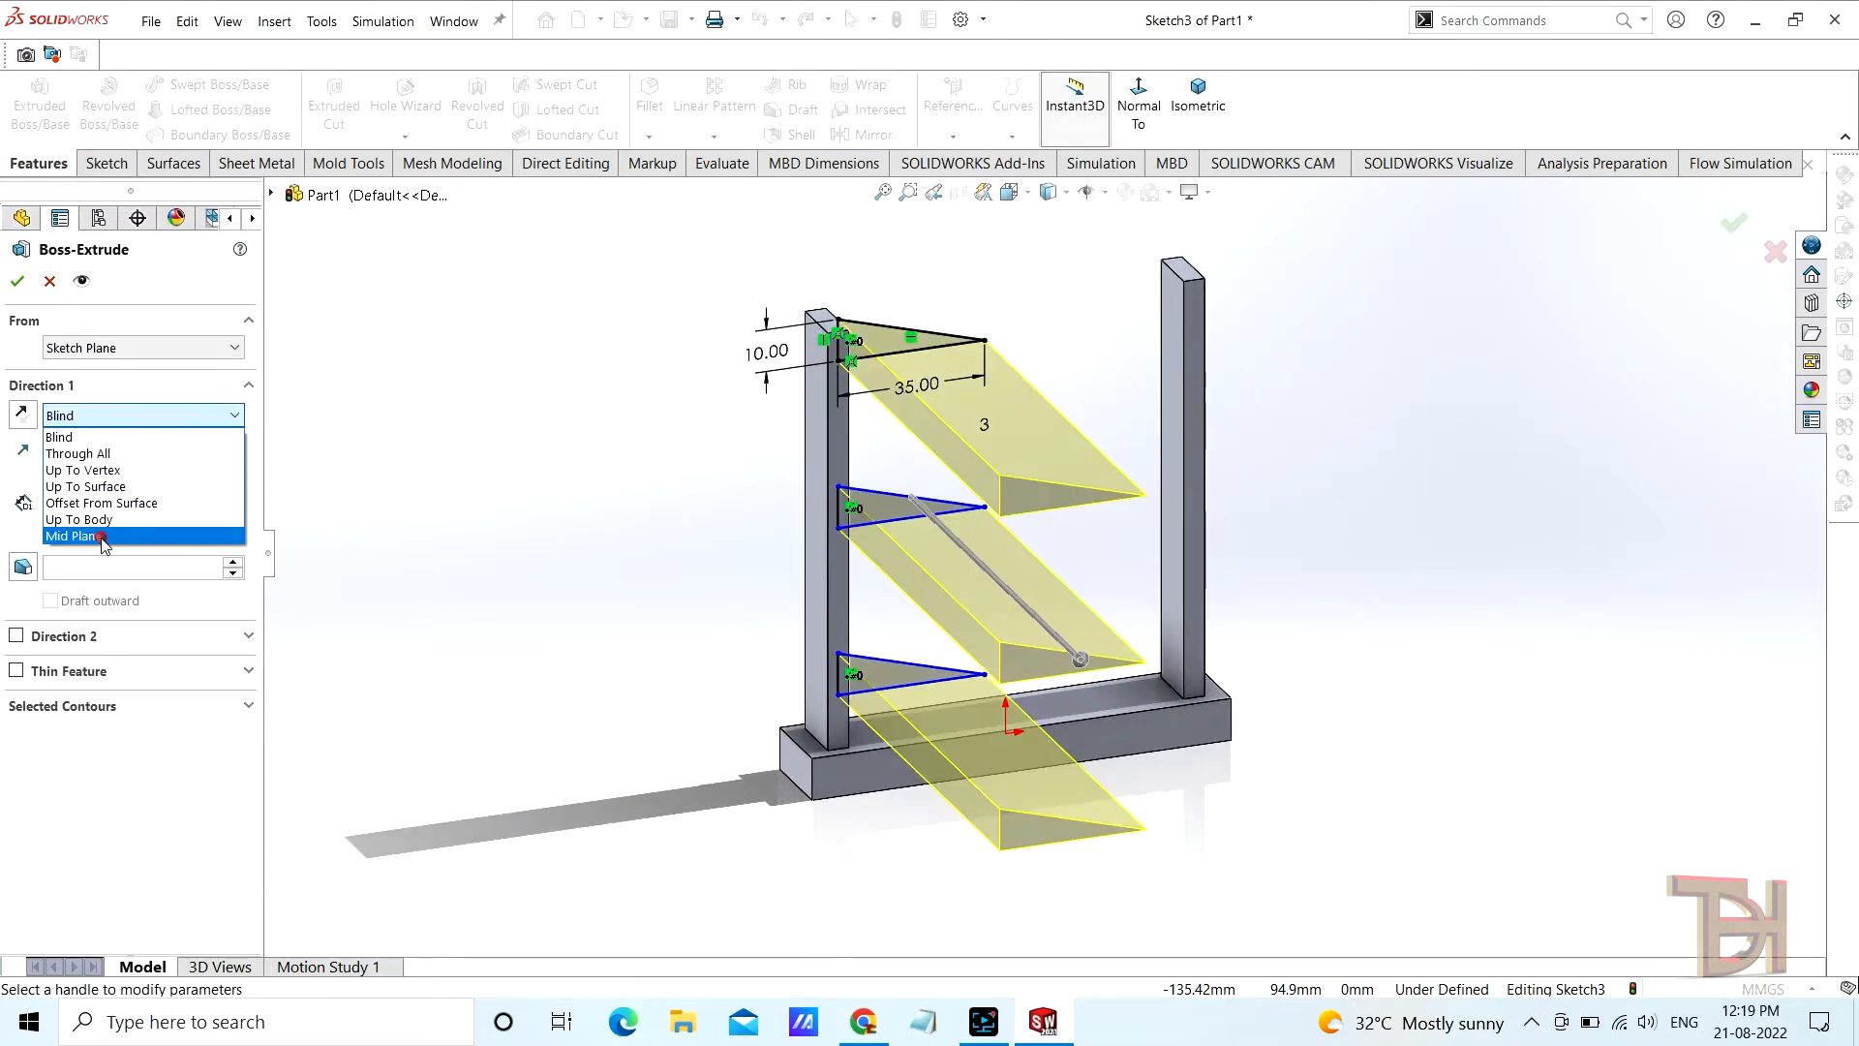
{"action": "left_click", "coordinate": [99, 534]}
{"action": "type", "text": "100.00mm"}
{"action": "key", "text": "Return"}
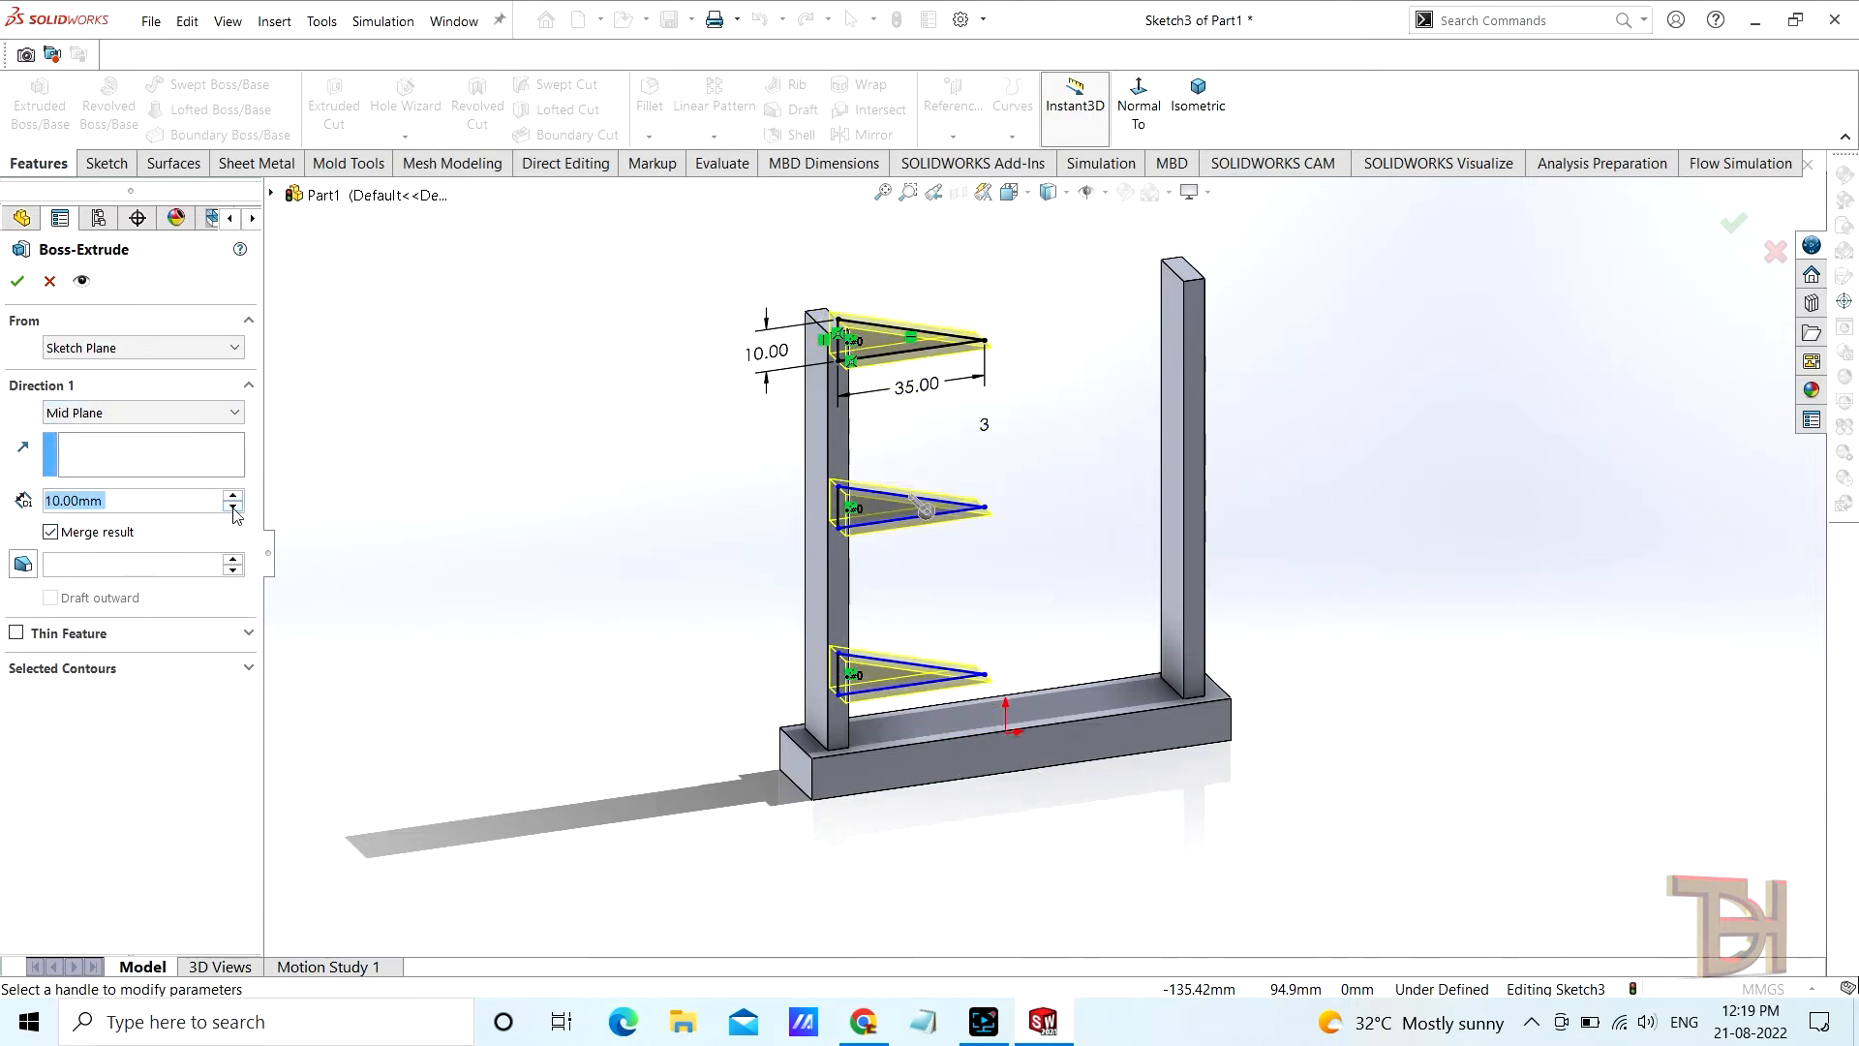
{"action": "middle_click_drag", "start_coordinate": [329, 513], "coordinate": [665, 627]}
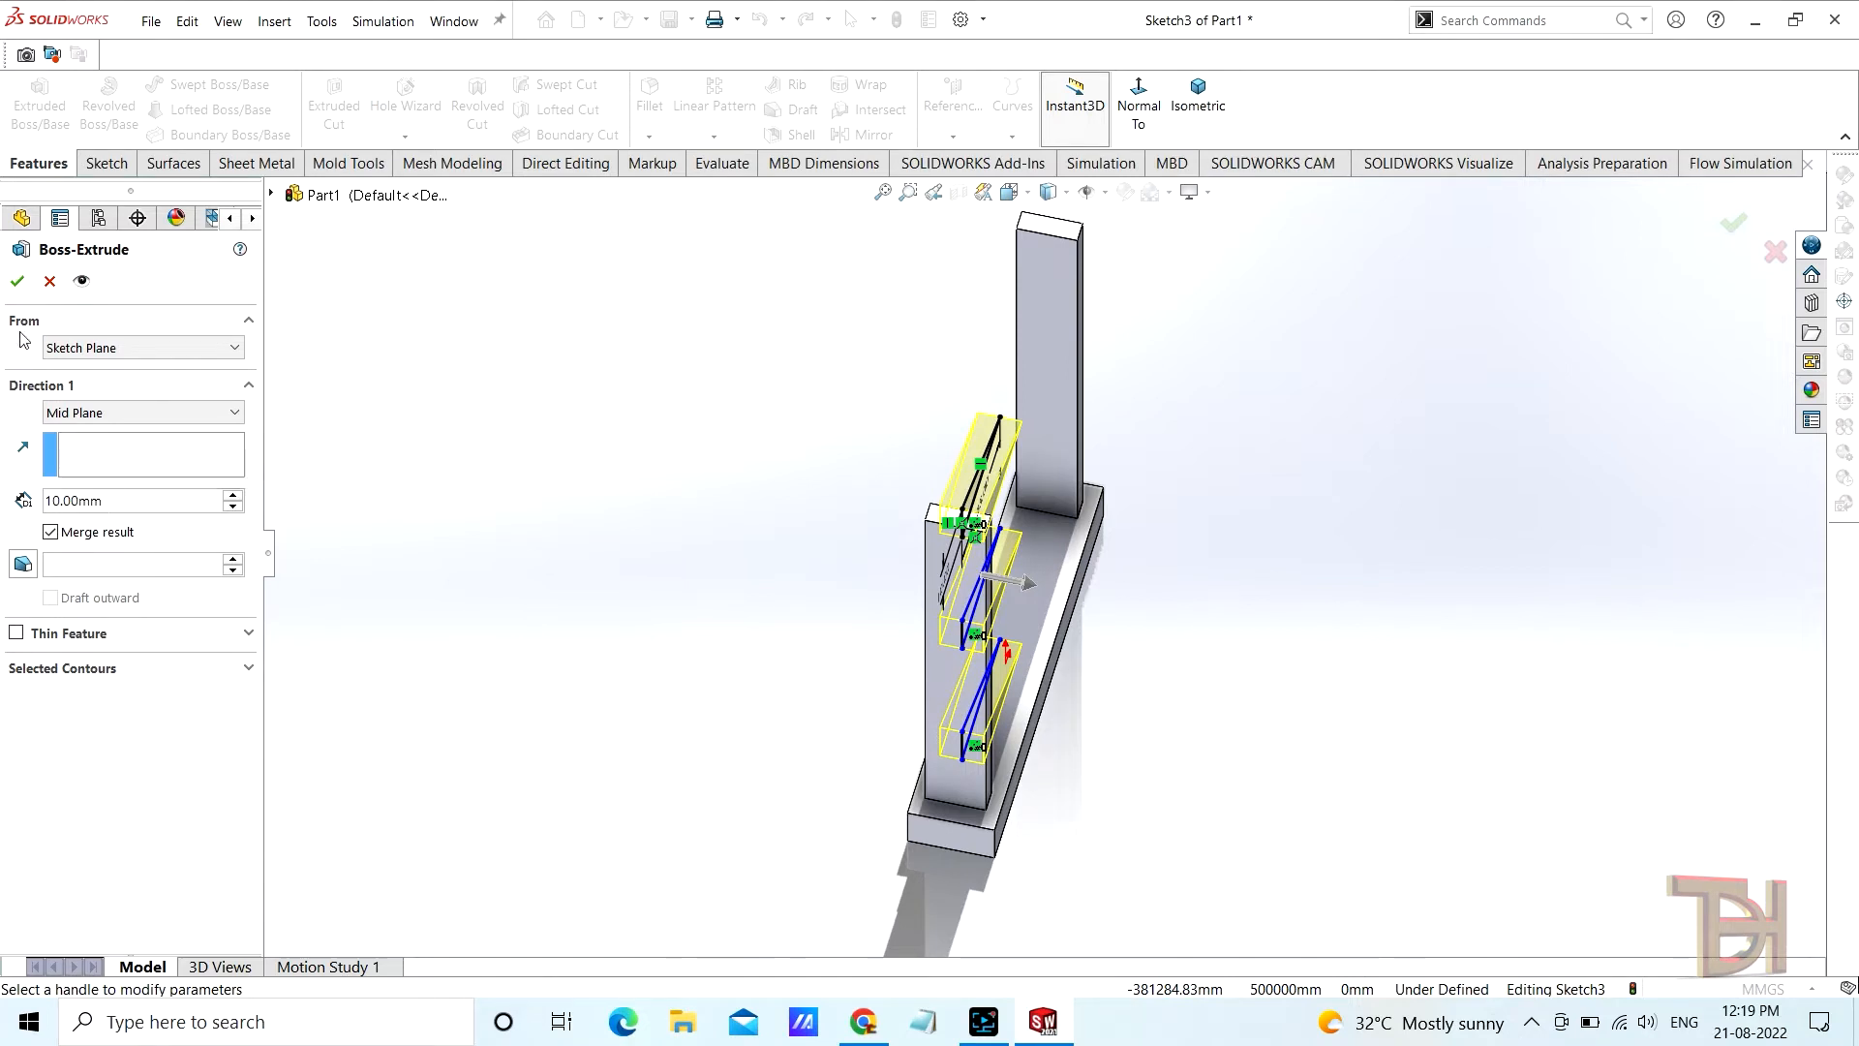
{"action": "left_click", "coordinate": [17, 282]}
{"action": "middle_click_drag", "start_coordinate": [871, 538], "coordinate": [1087, 431]}
{"action": "left_click", "coordinate": [1071, 444]}
{"action": "scroll", "coordinate": [1096, 431], "scroll_direction": "down", "scroll_amount": 2}
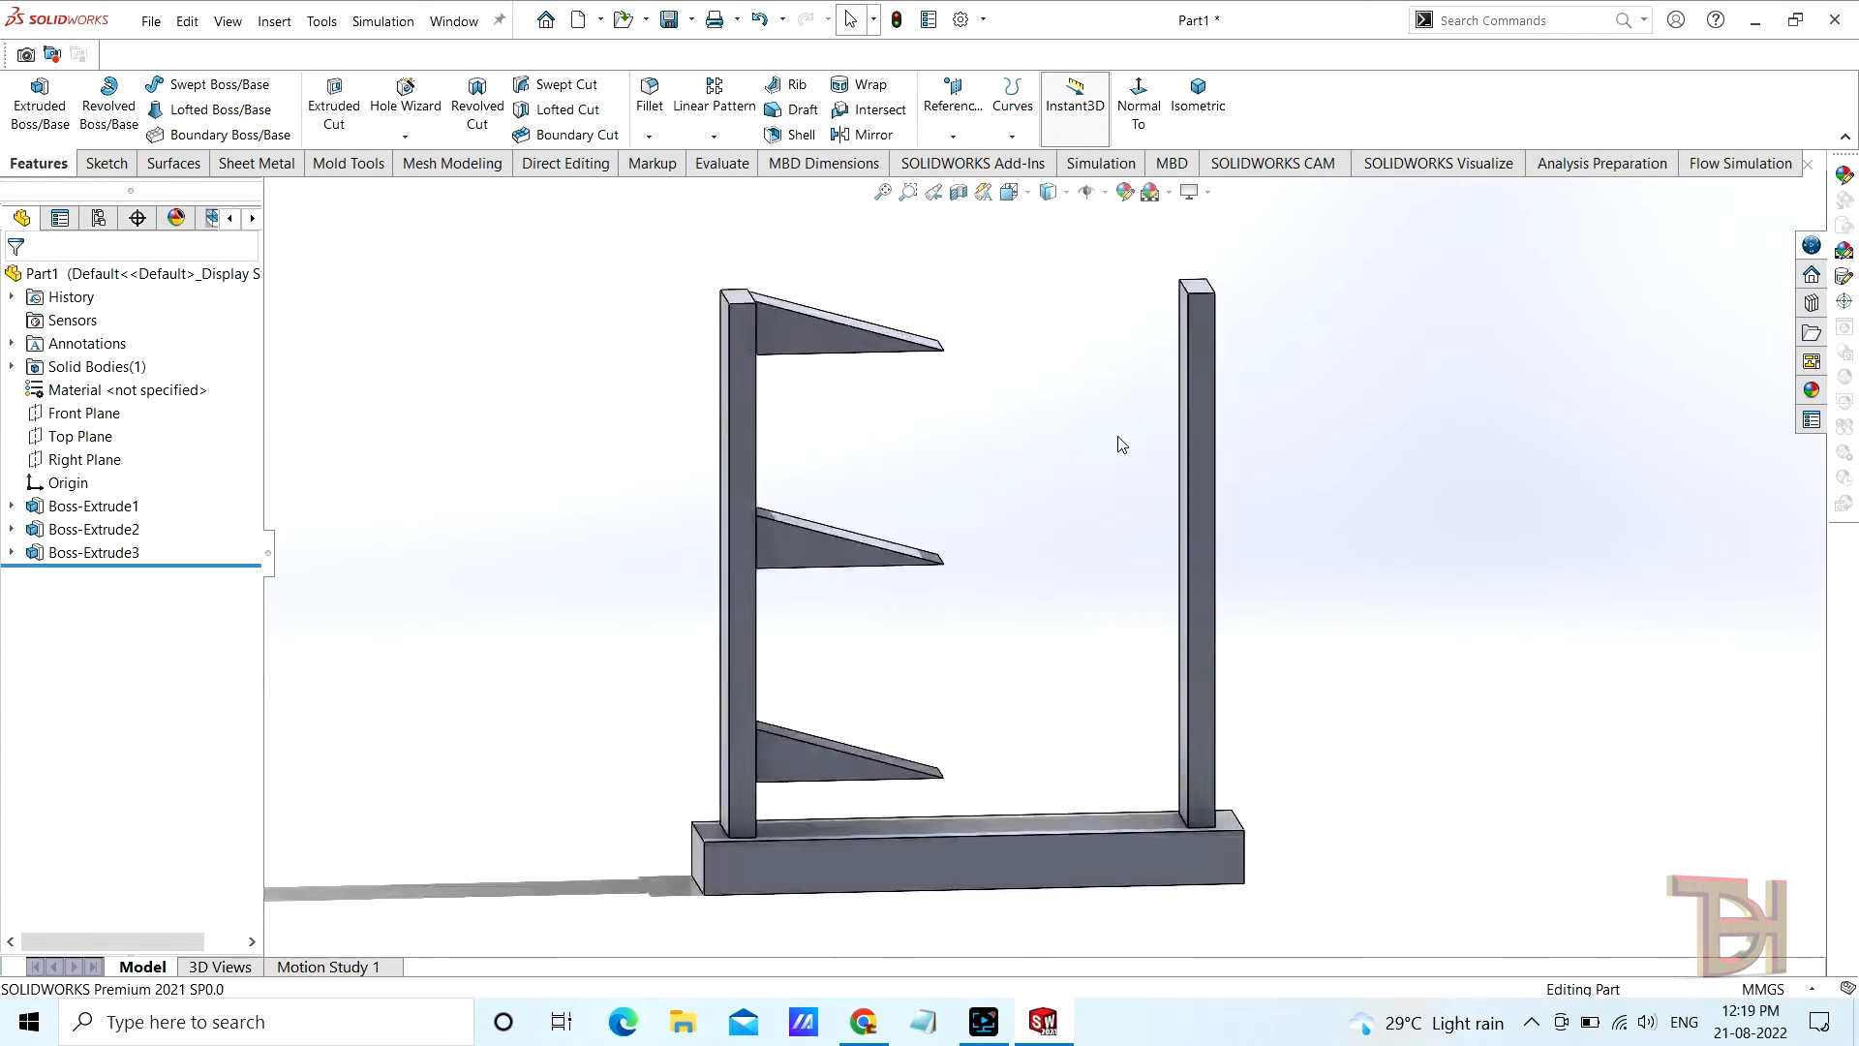
On the Front Plane, sketch a closed right triangle about 36 mm long and 10 mm high against the right post's inner edge, tapering toward the left post
{"action": "scroll", "coordinate": [1119, 438], "scroll_direction": "up", "scroll_amount": 1}
{"action": "left_click", "coordinate": [84, 413]}
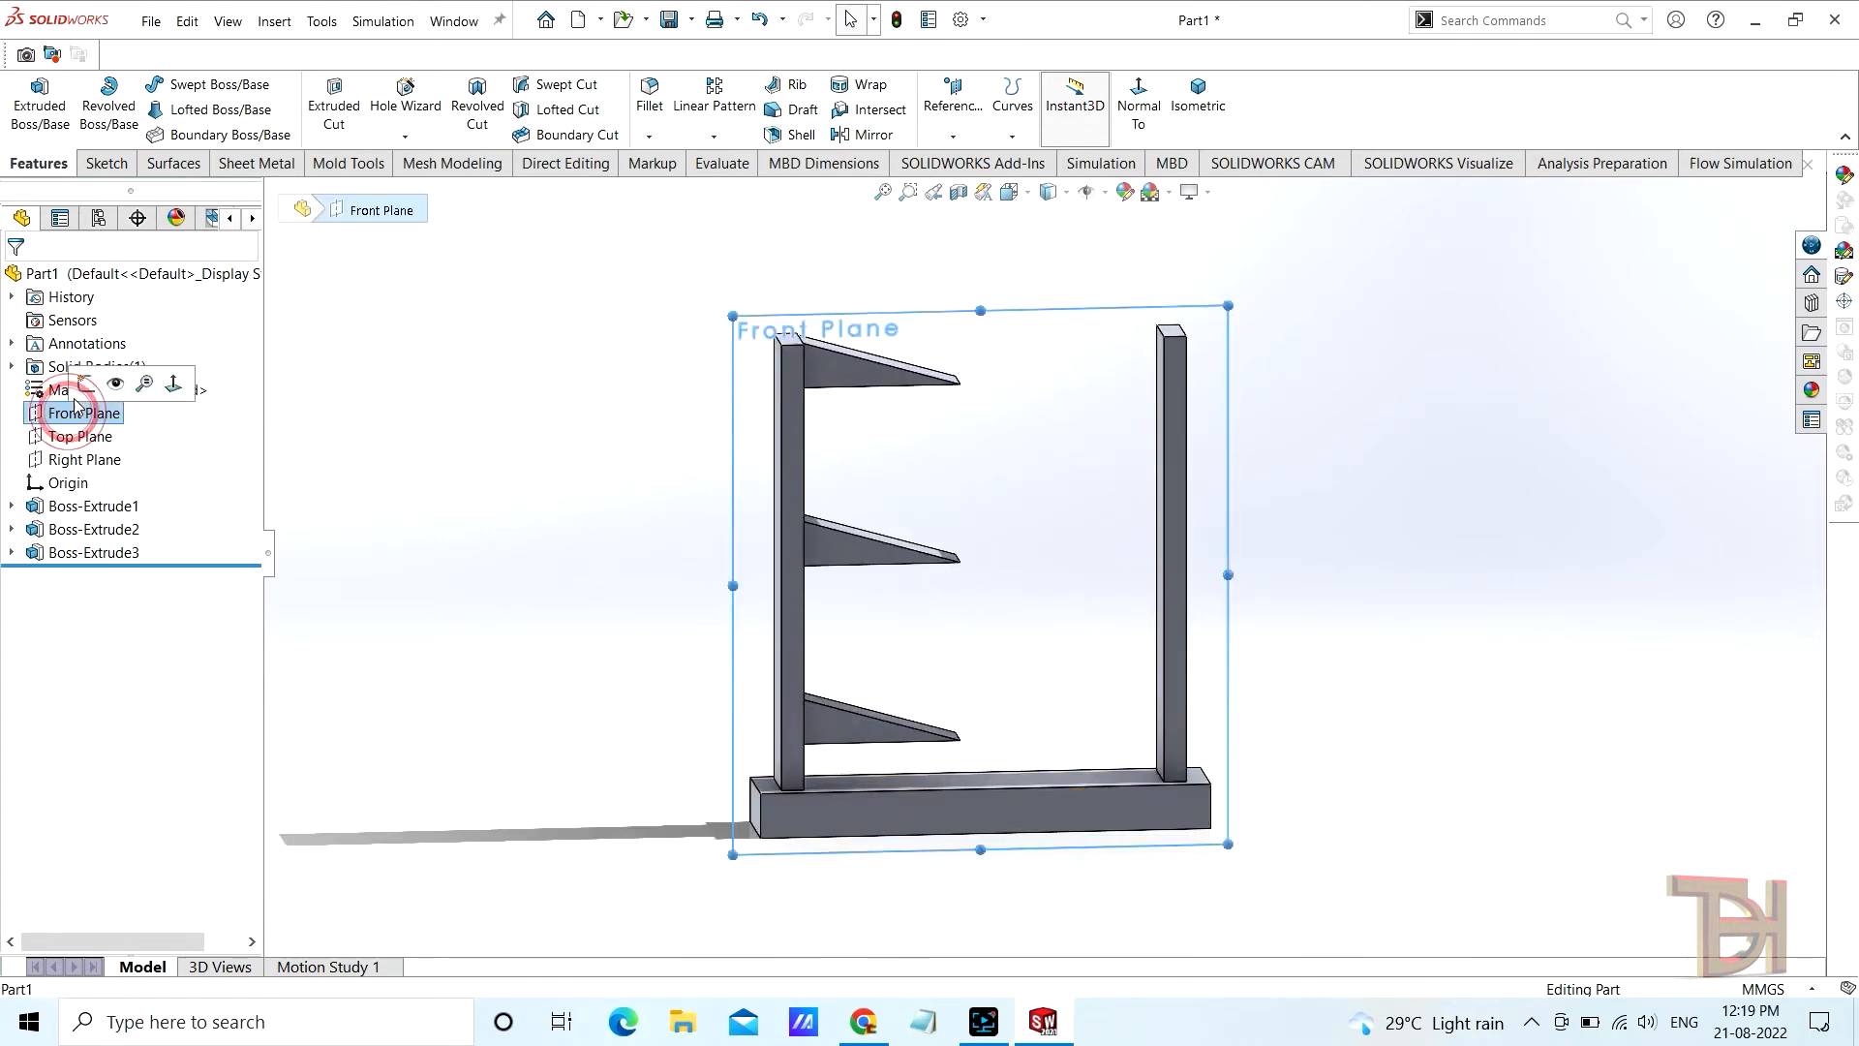
{"action": "left_click", "coordinate": [82, 386]}
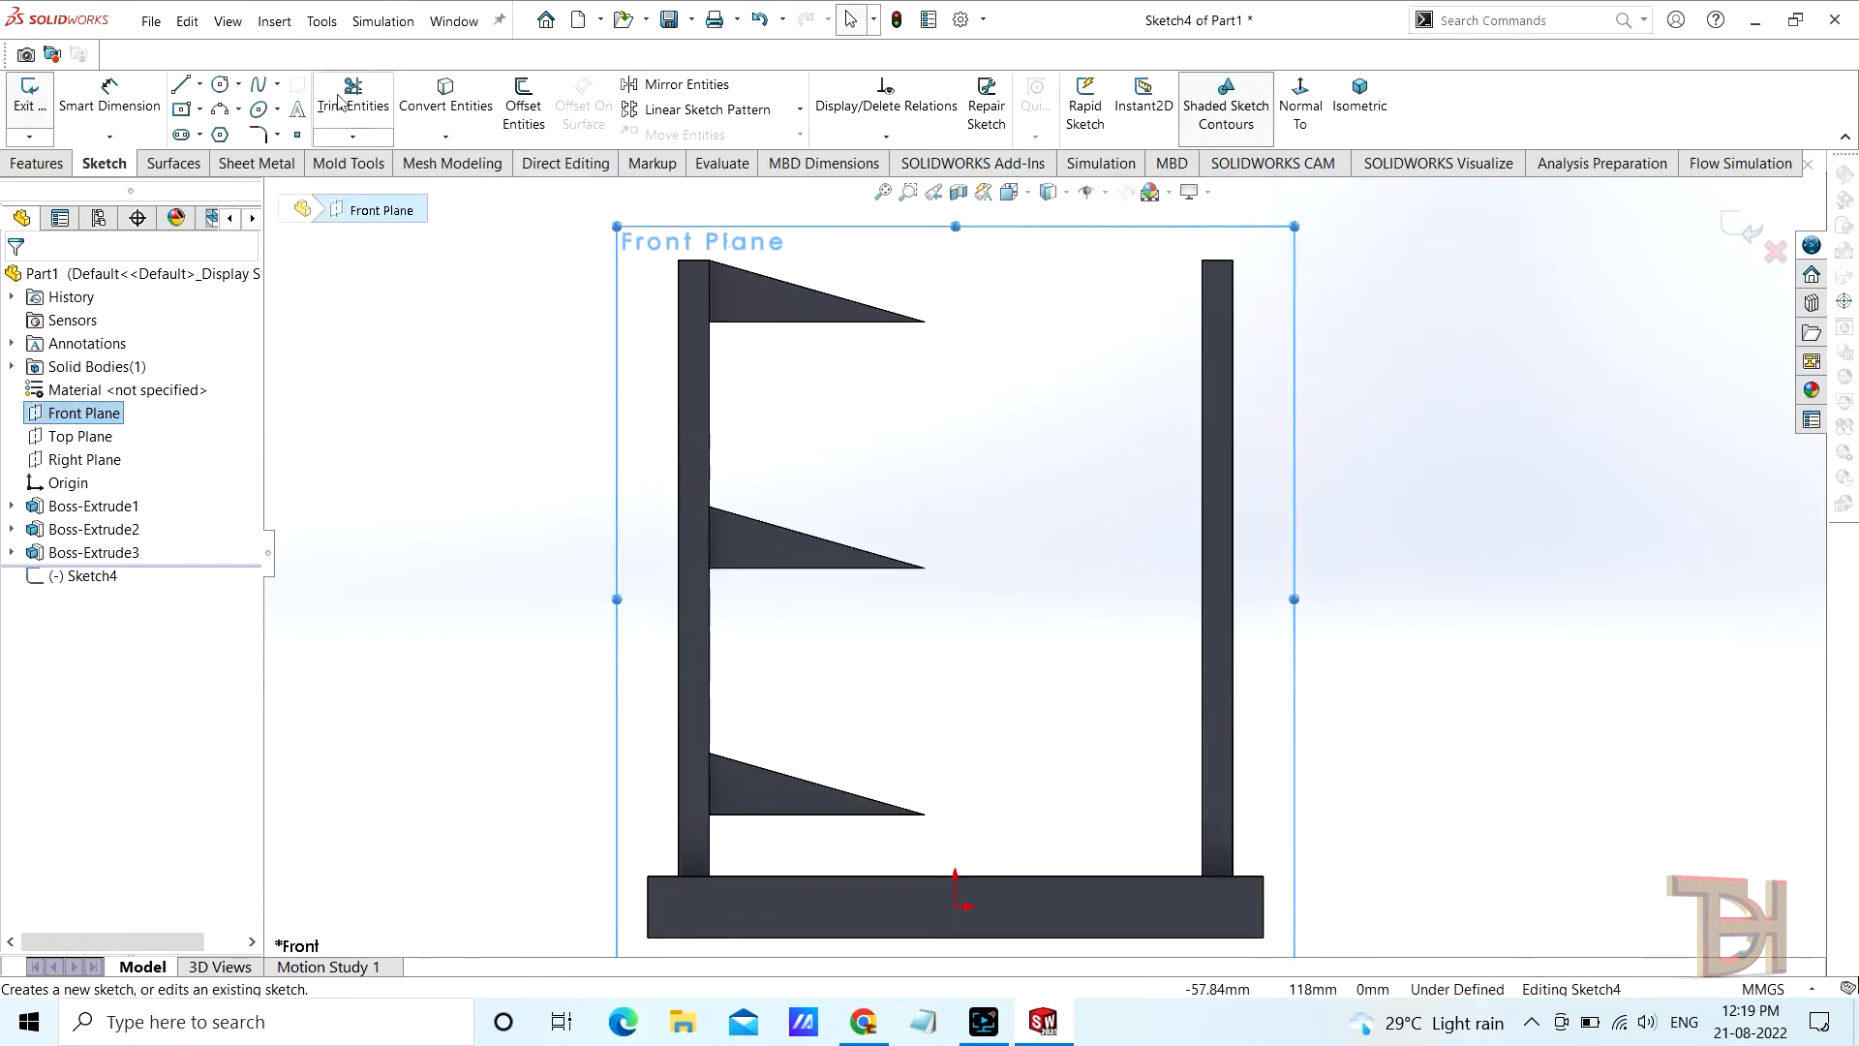
{"action": "left_click", "coordinate": [180, 87]}
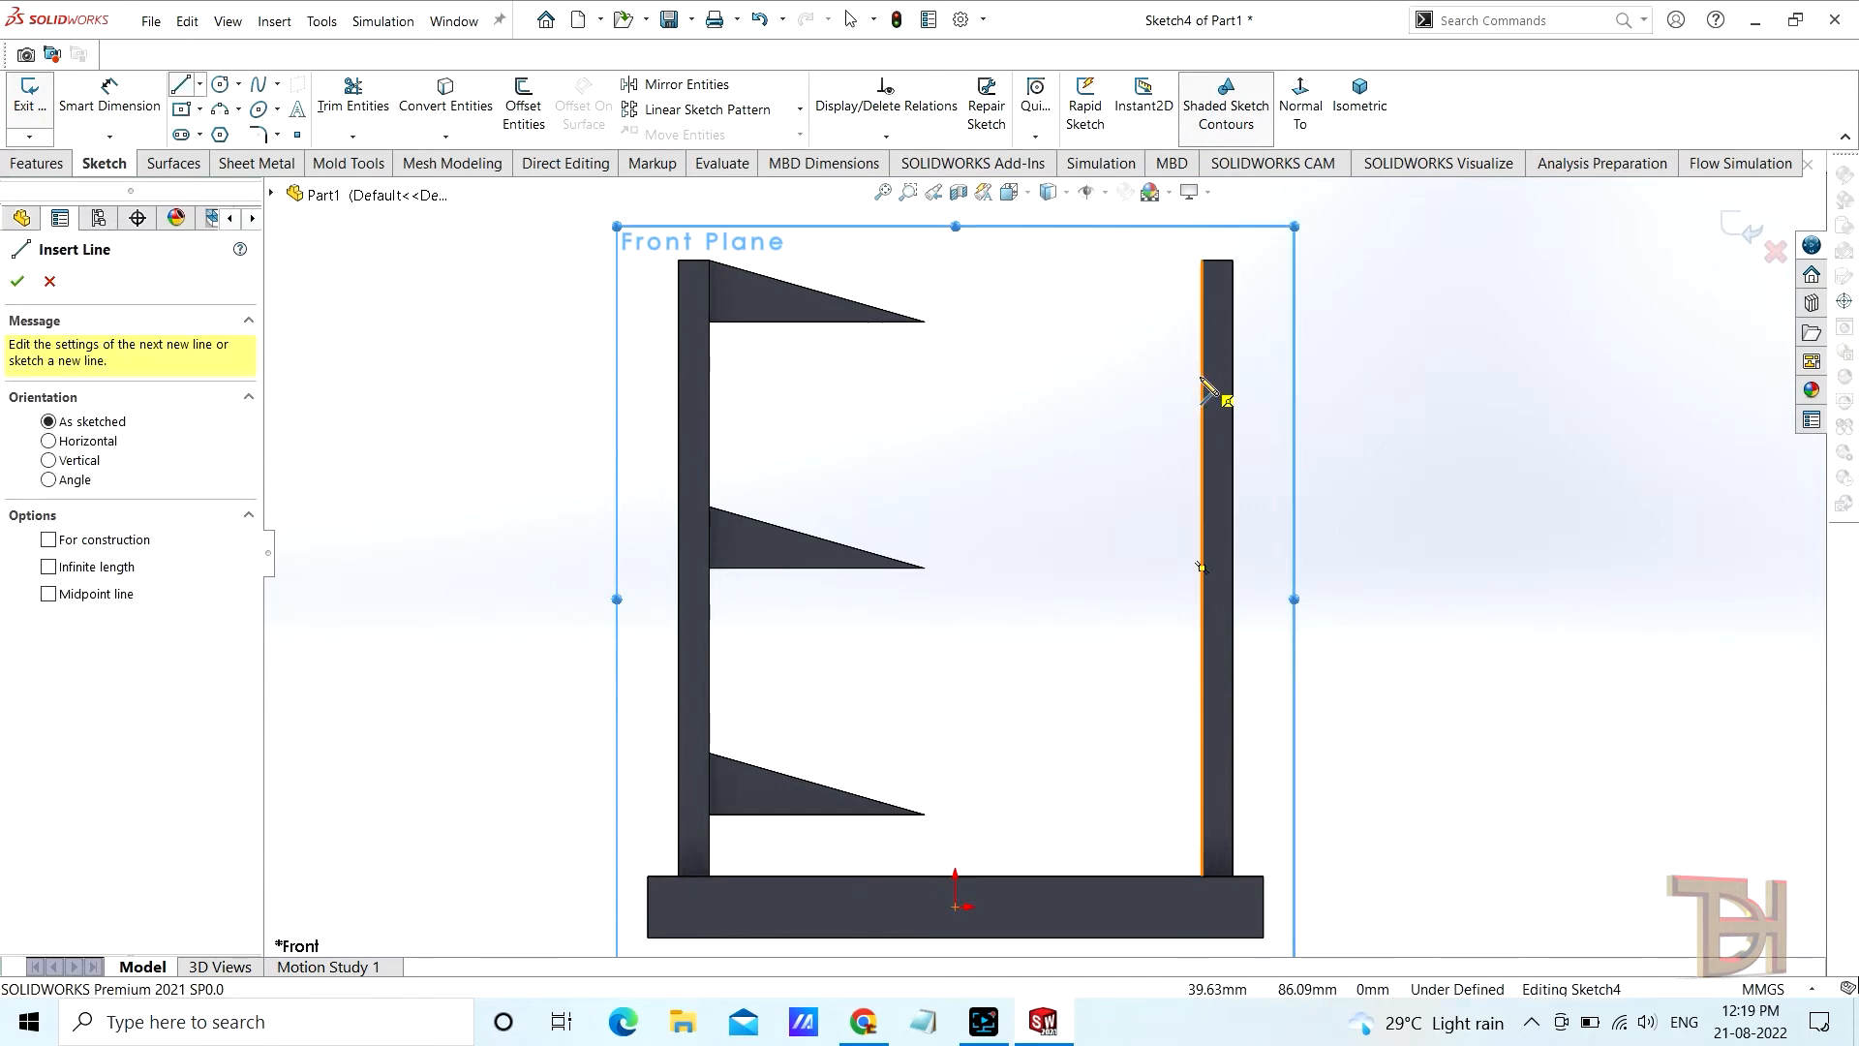
{"action": "left_click", "coordinate": [1201, 486]}
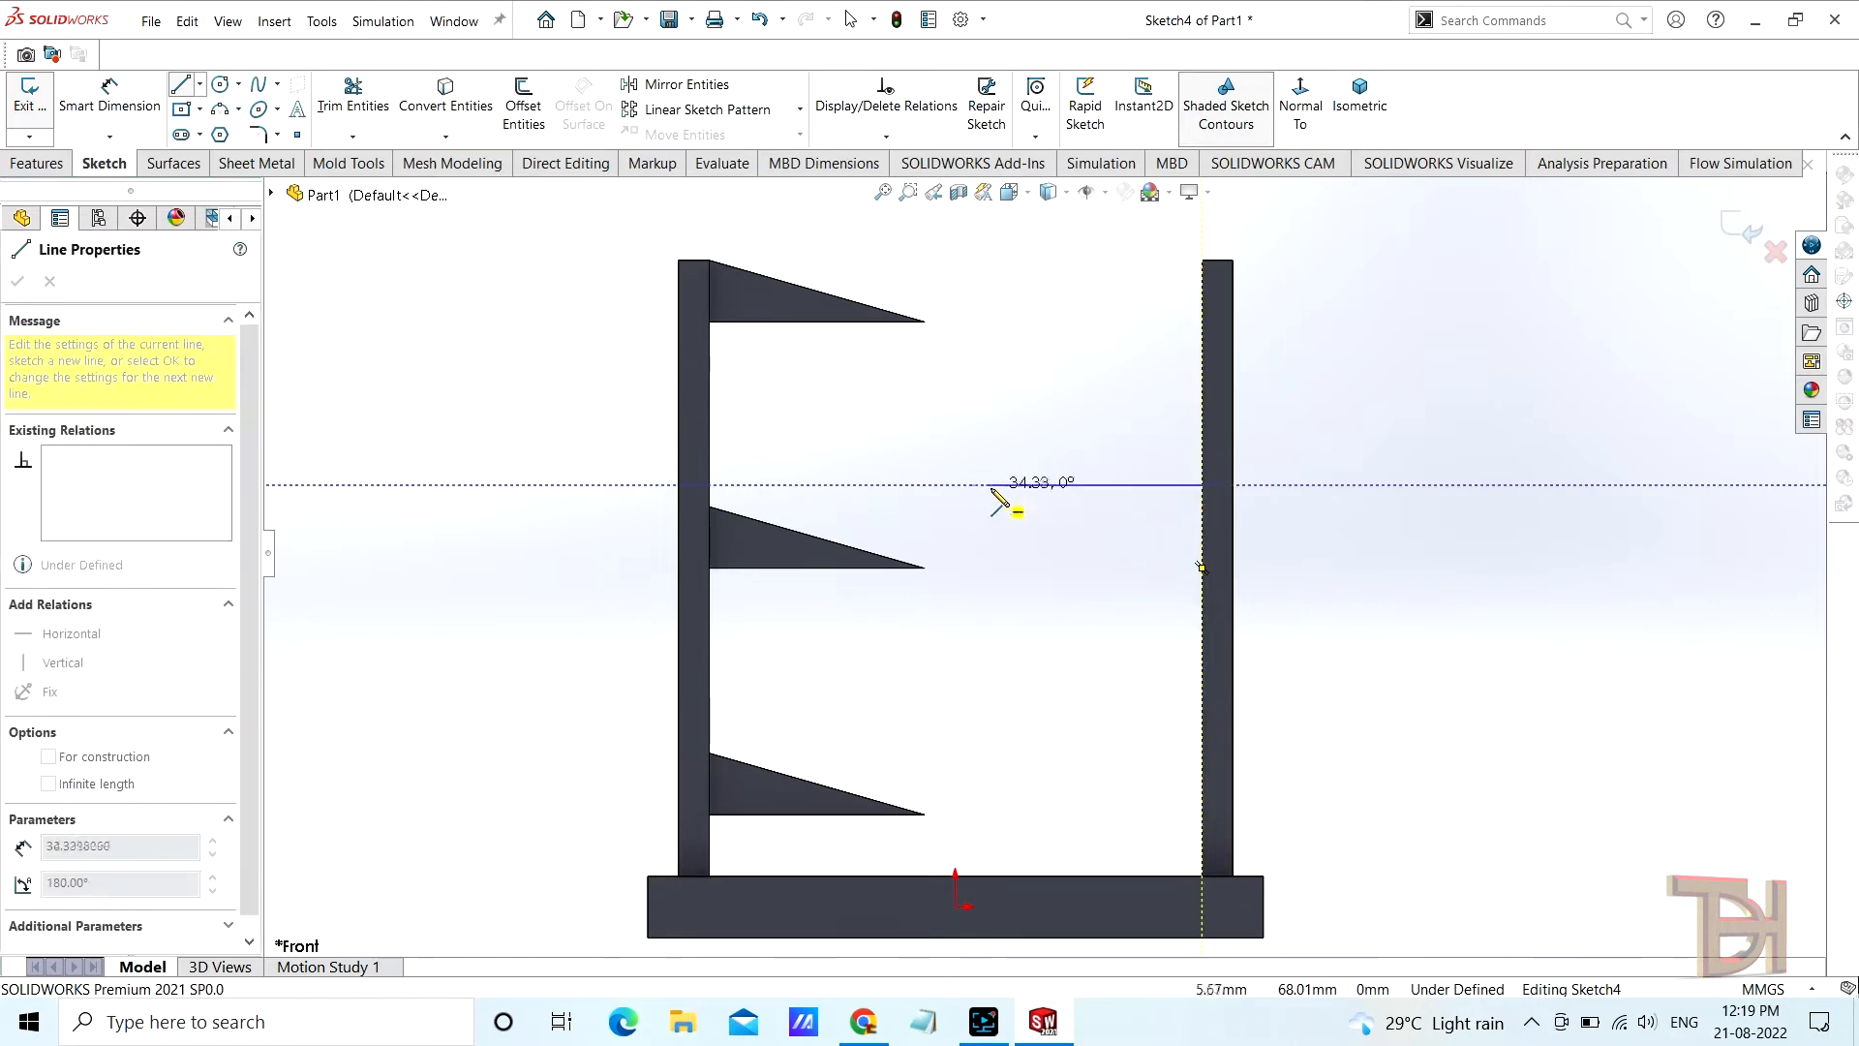
{"action": "left_click", "coordinate": [981, 485]}
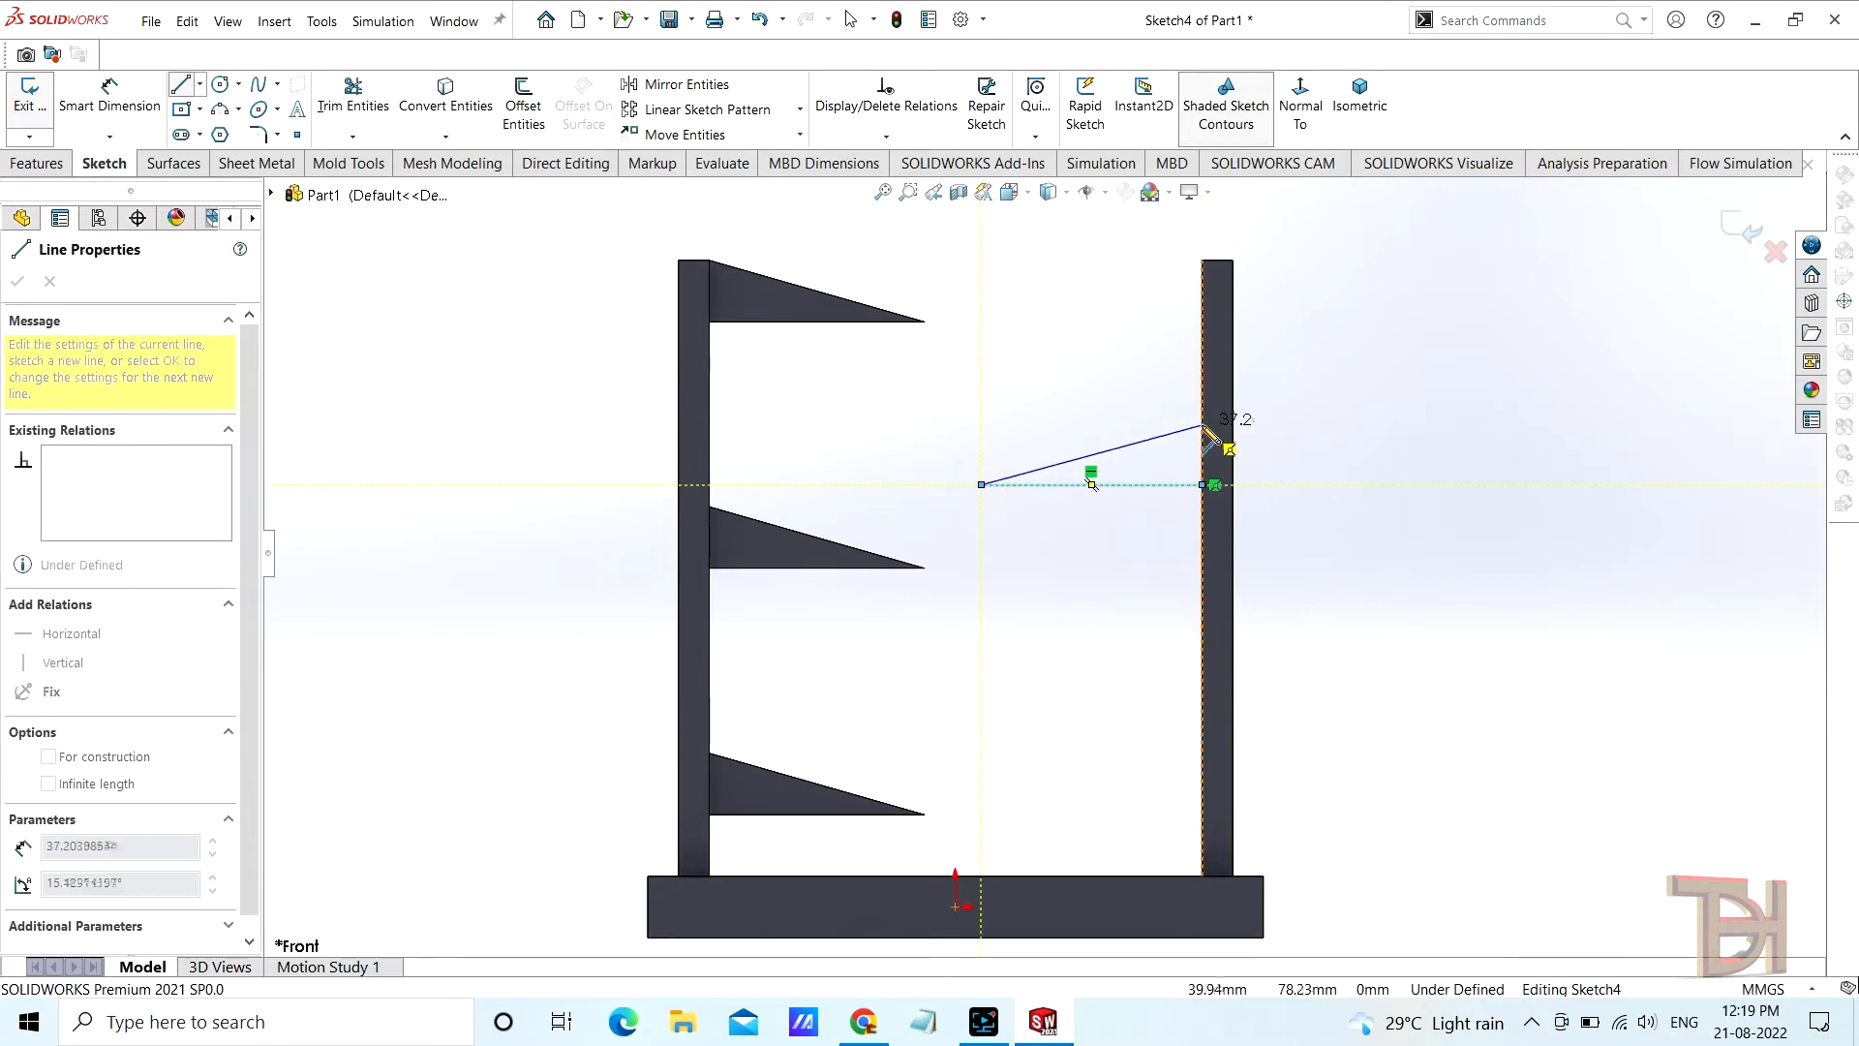
{"action": "left_click", "coordinate": [1203, 425]}
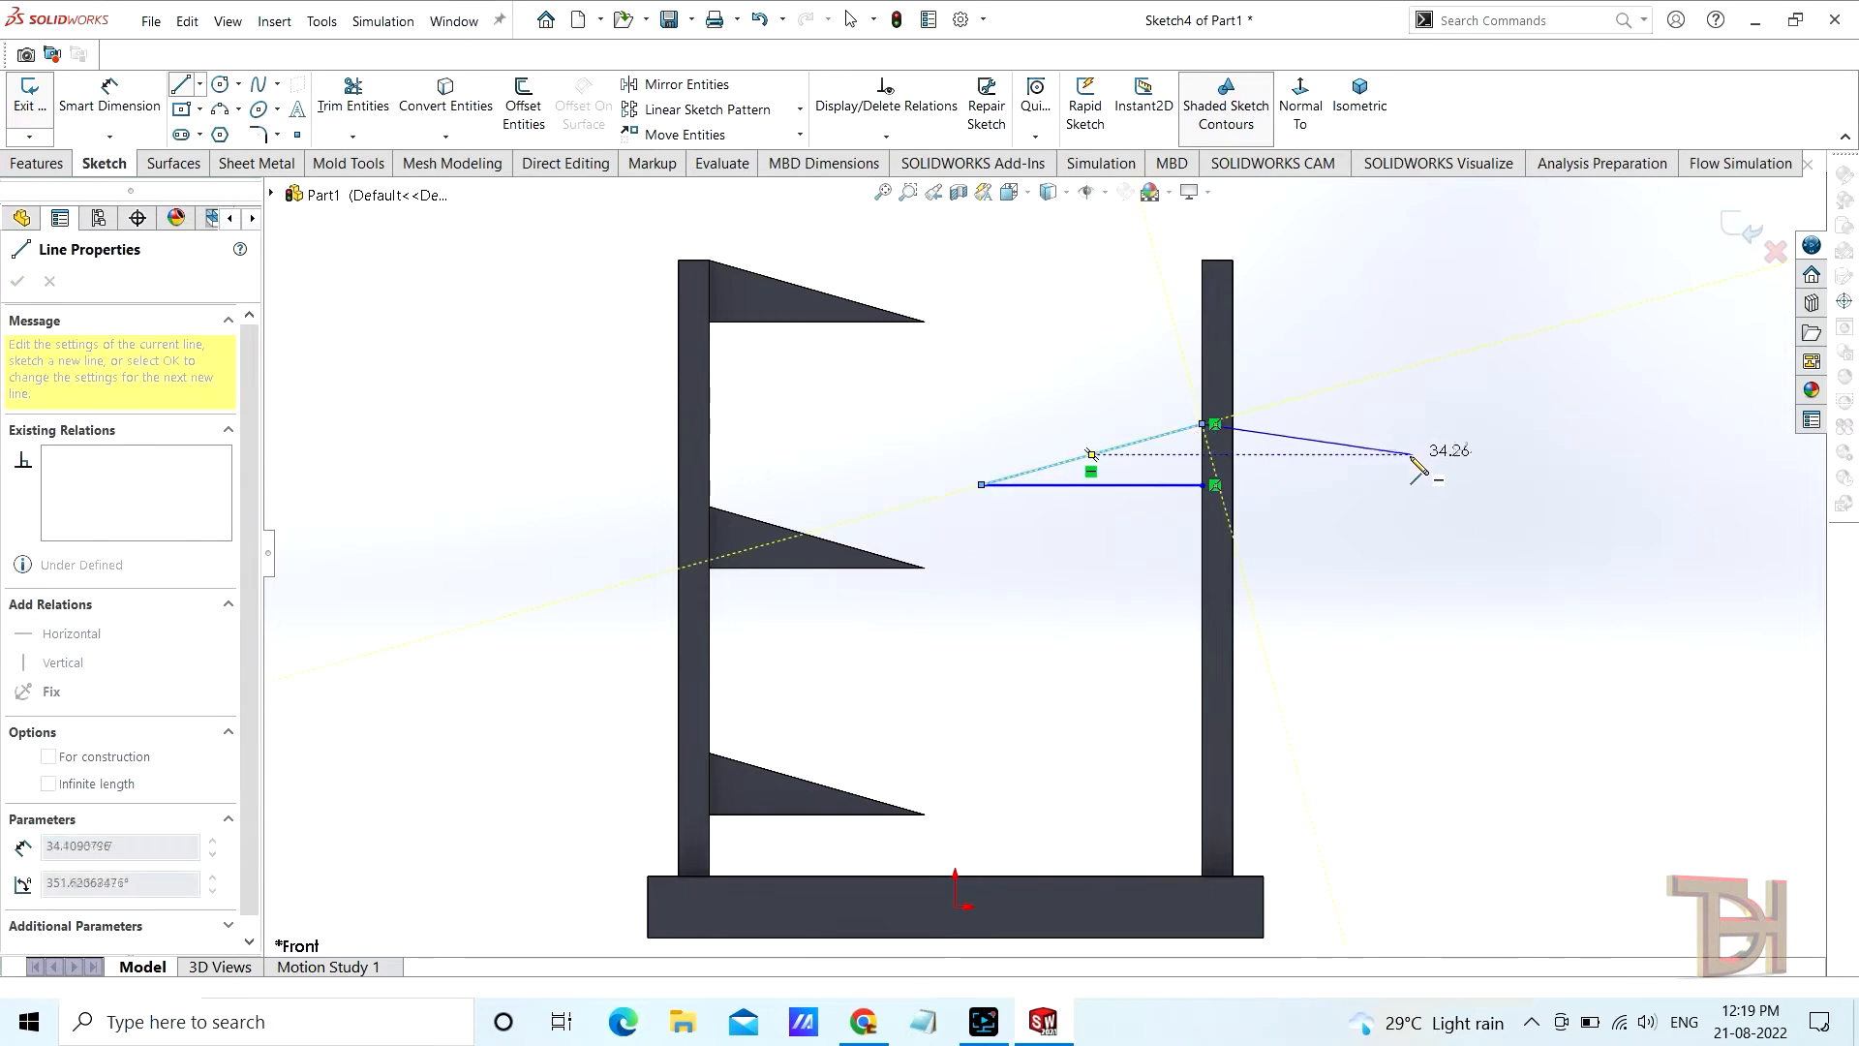
{"action": "left_click", "coordinate": [1203, 484]}
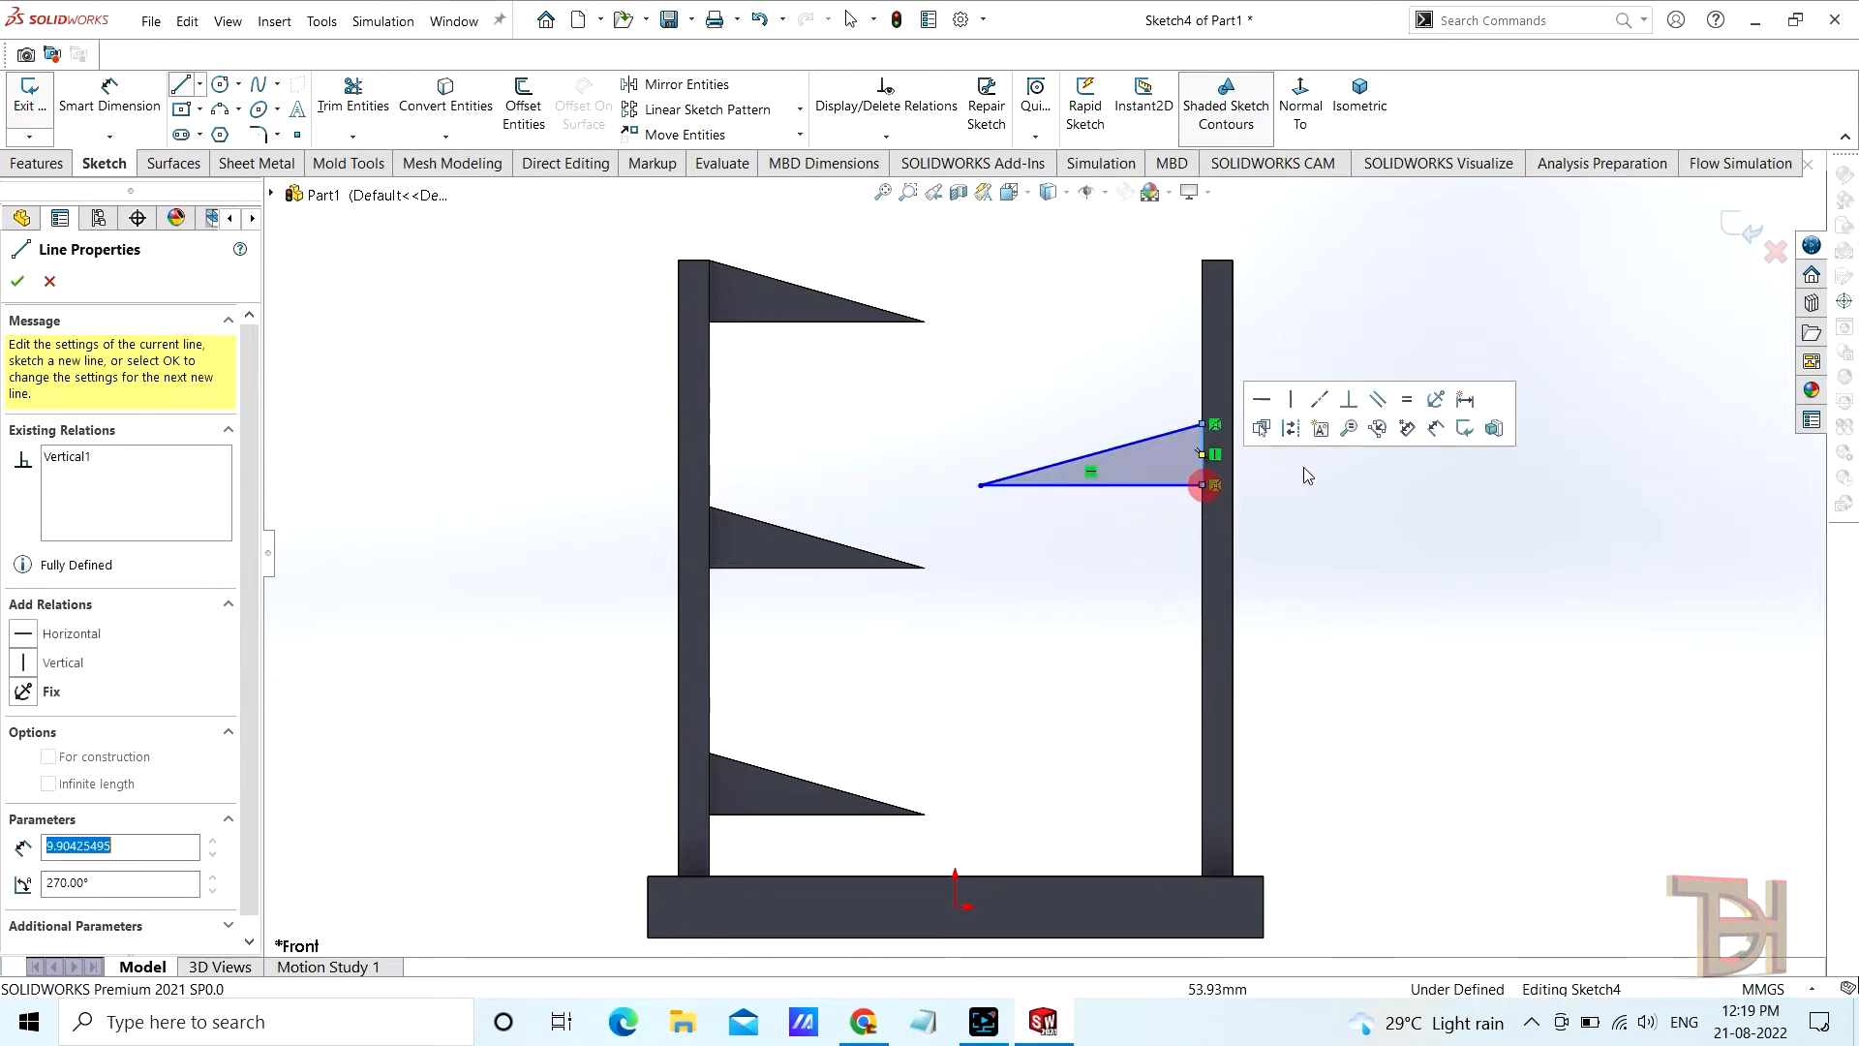
{"action": "right_click", "coordinate": [1397, 482]}
{"action": "left_click", "coordinate": [1451, 495]}
{"action": "scroll", "coordinate": [1331, 479], "scroll_direction": "up", "scroll_amount": 1}
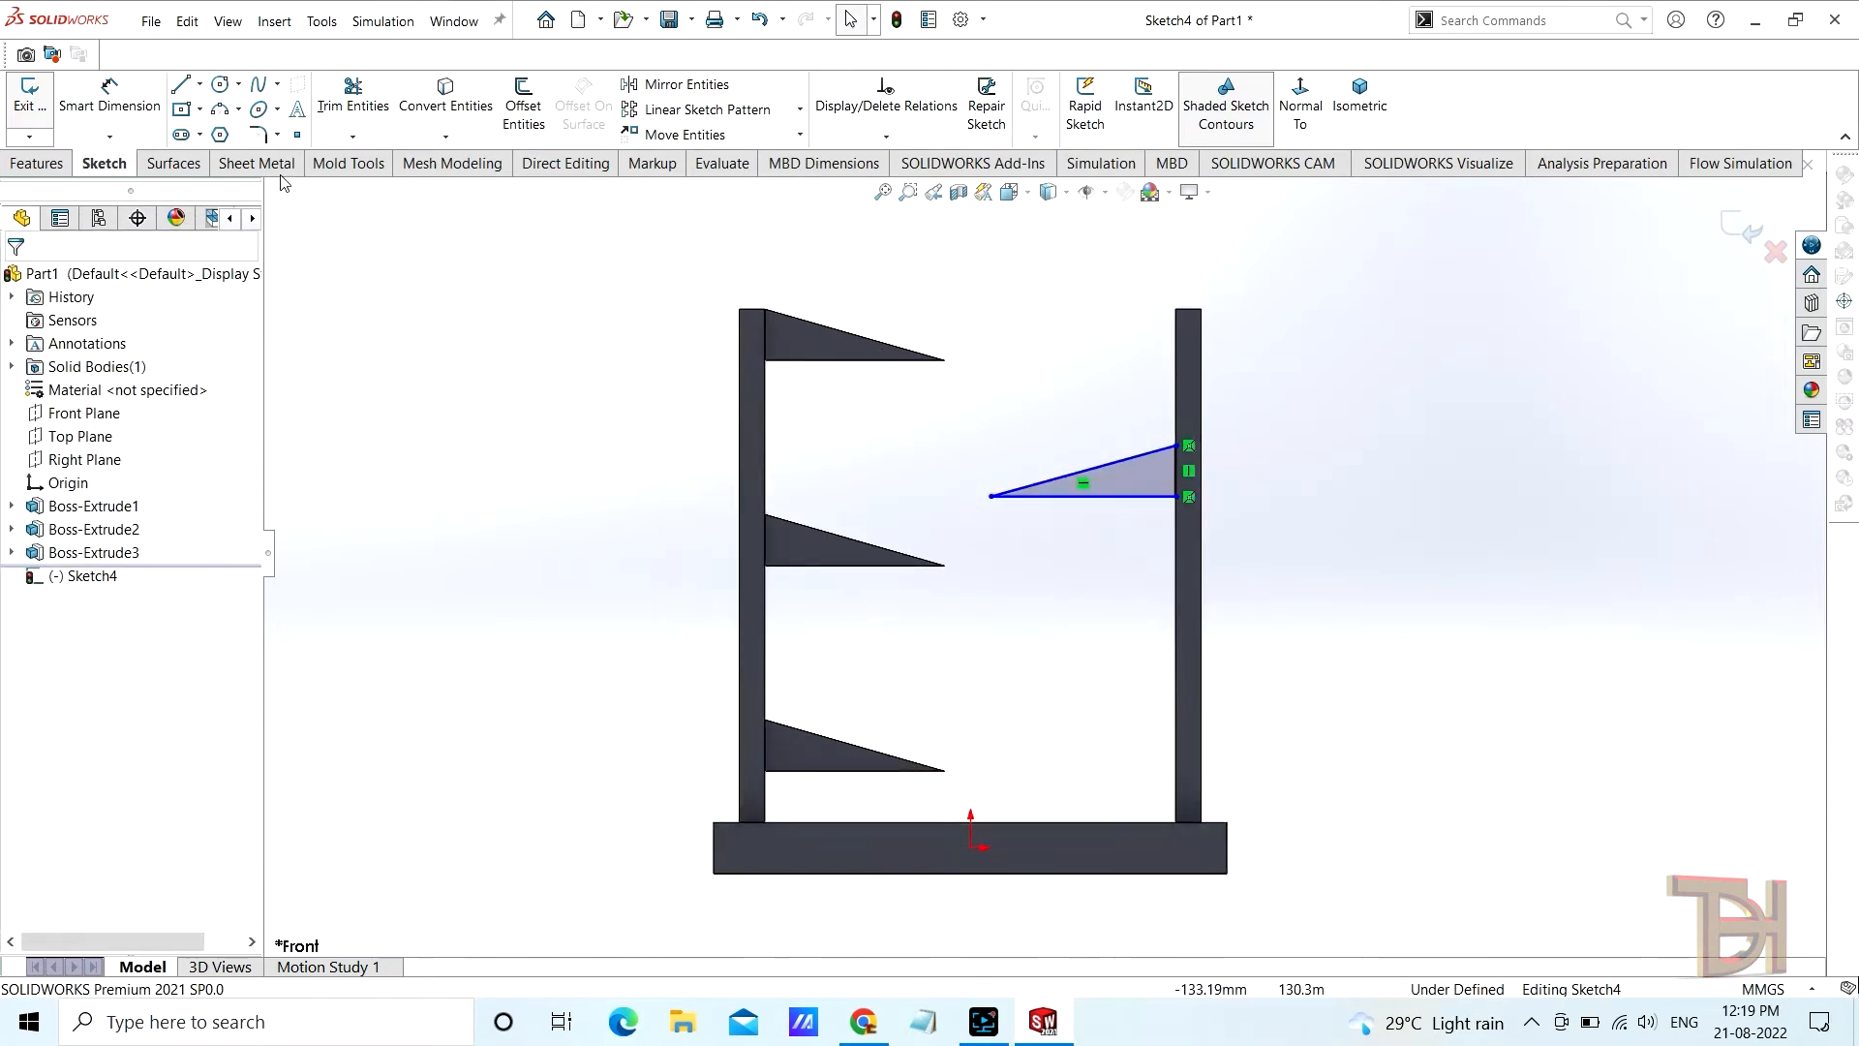
Dimension the new triangle's horizontal side to 35 mm
{"action": "left_click", "coordinate": [131, 120]}
{"action": "left_click", "coordinate": [1099, 498]}
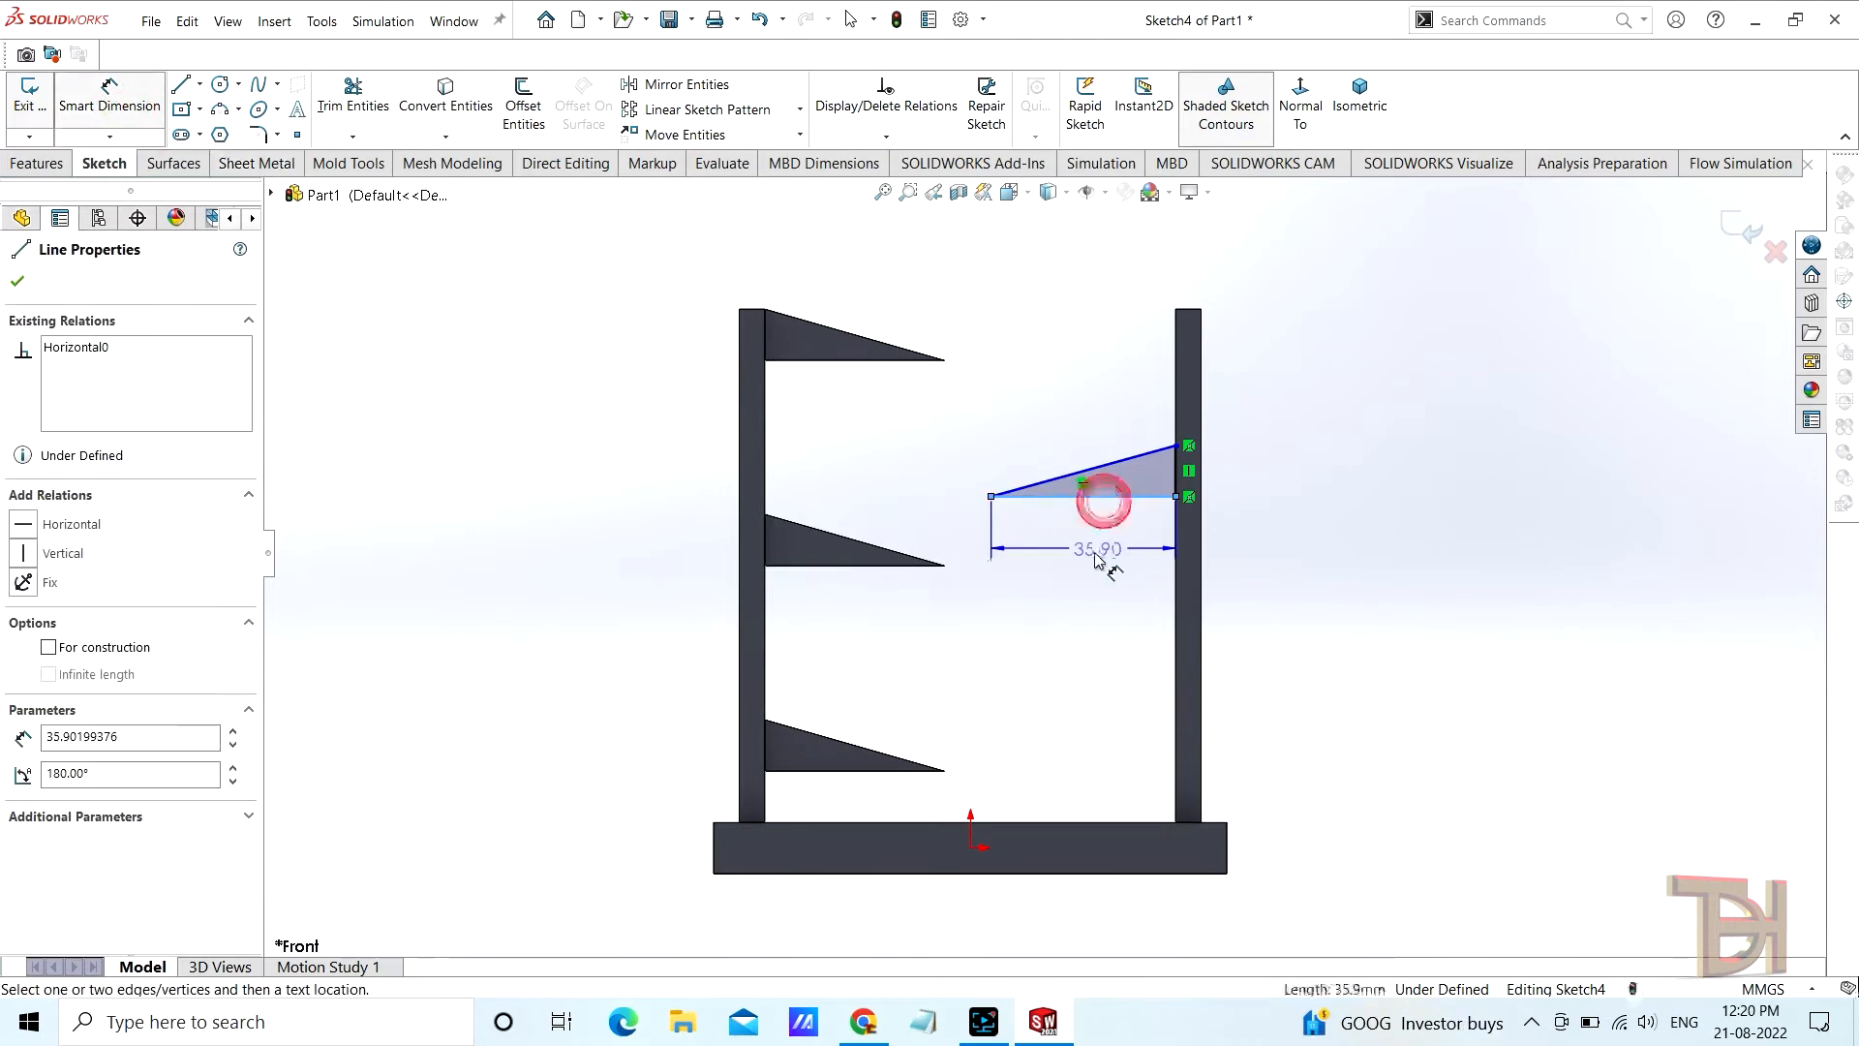
{"action": "left_click", "coordinate": [1152, 569]}
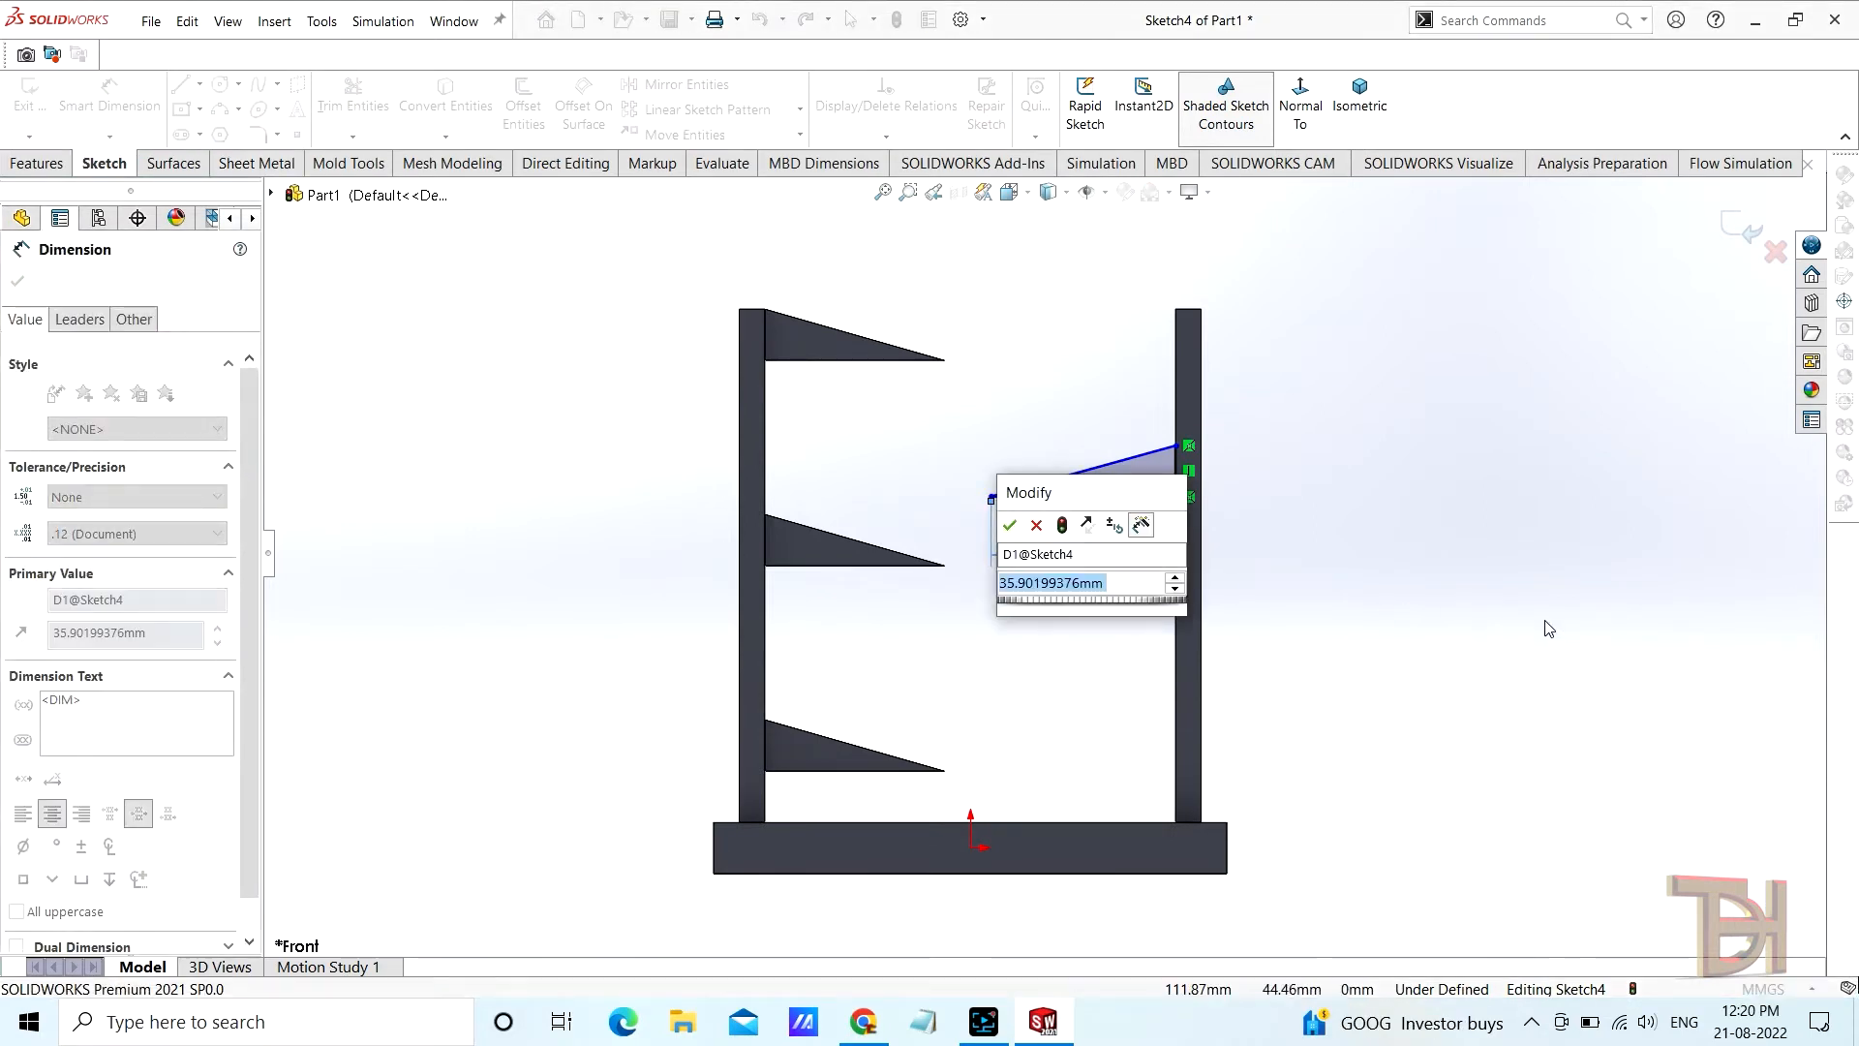
{"action": "type", "text": "3"}
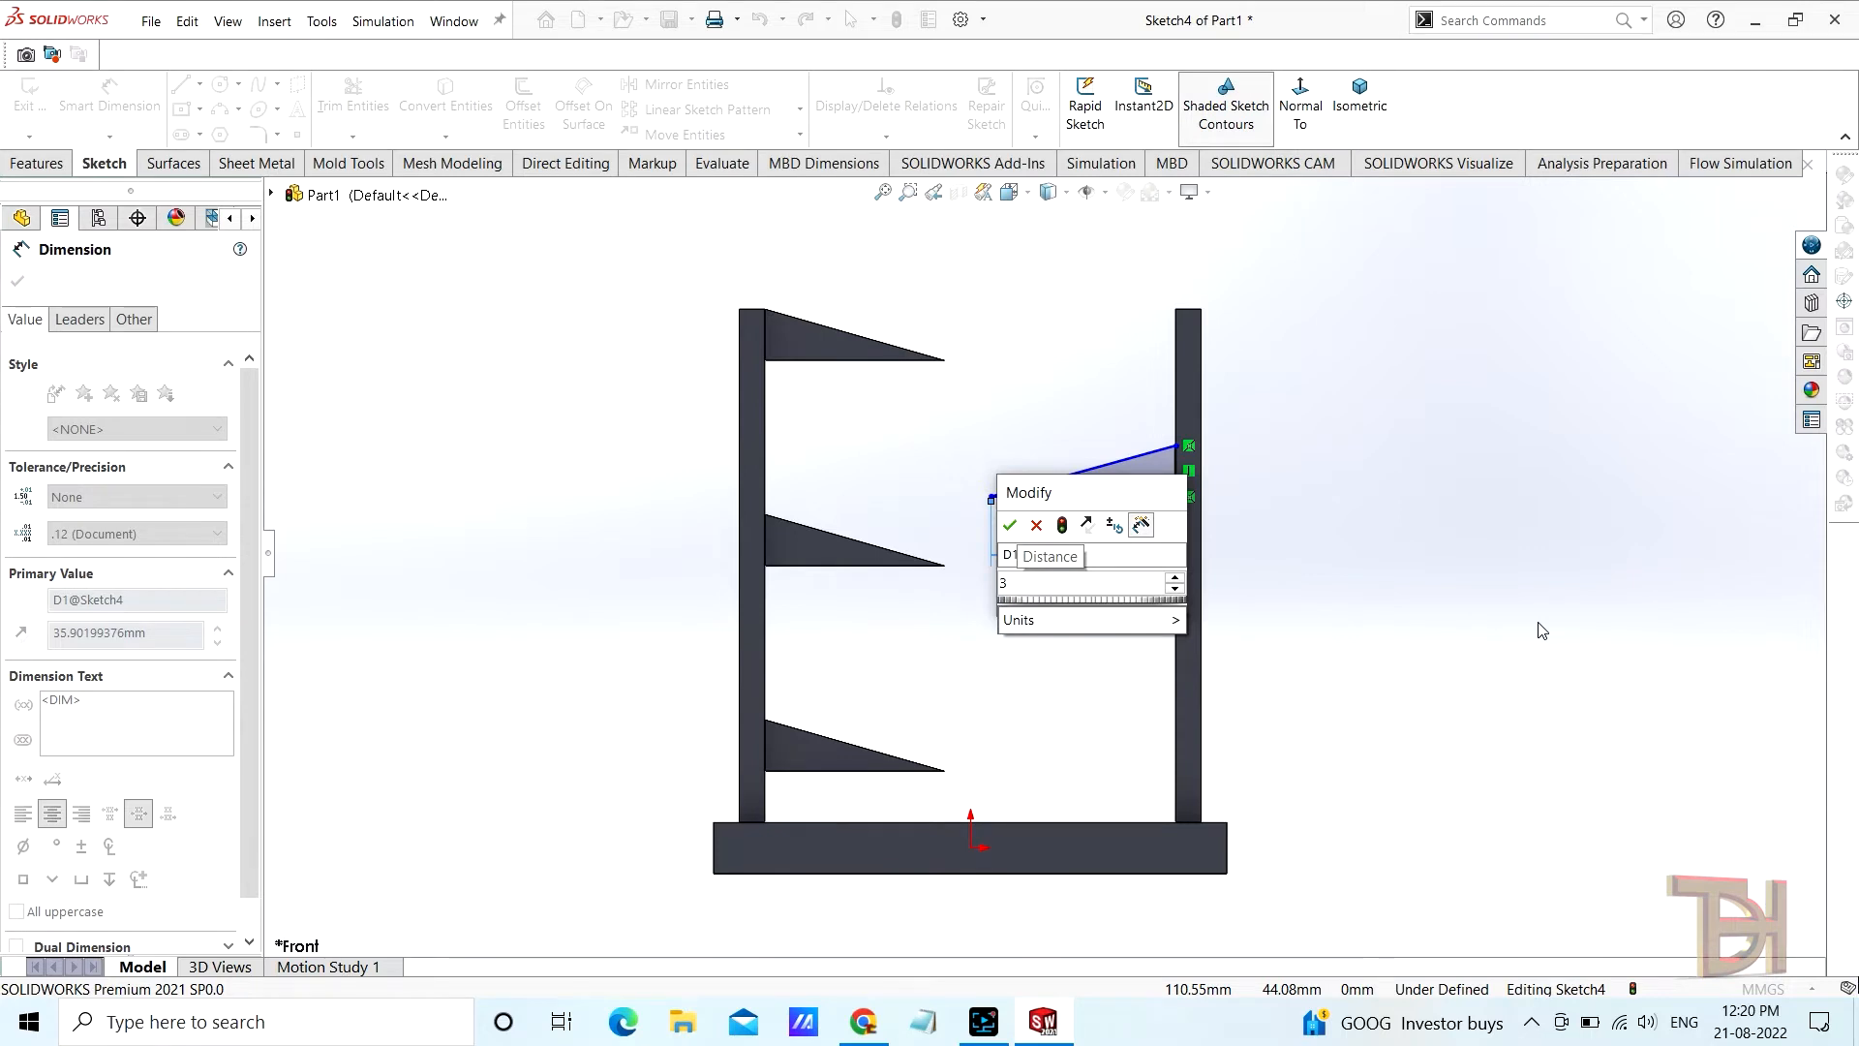
{"action": "type", "text": "5"}
{"action": "key", "text": "Return"}
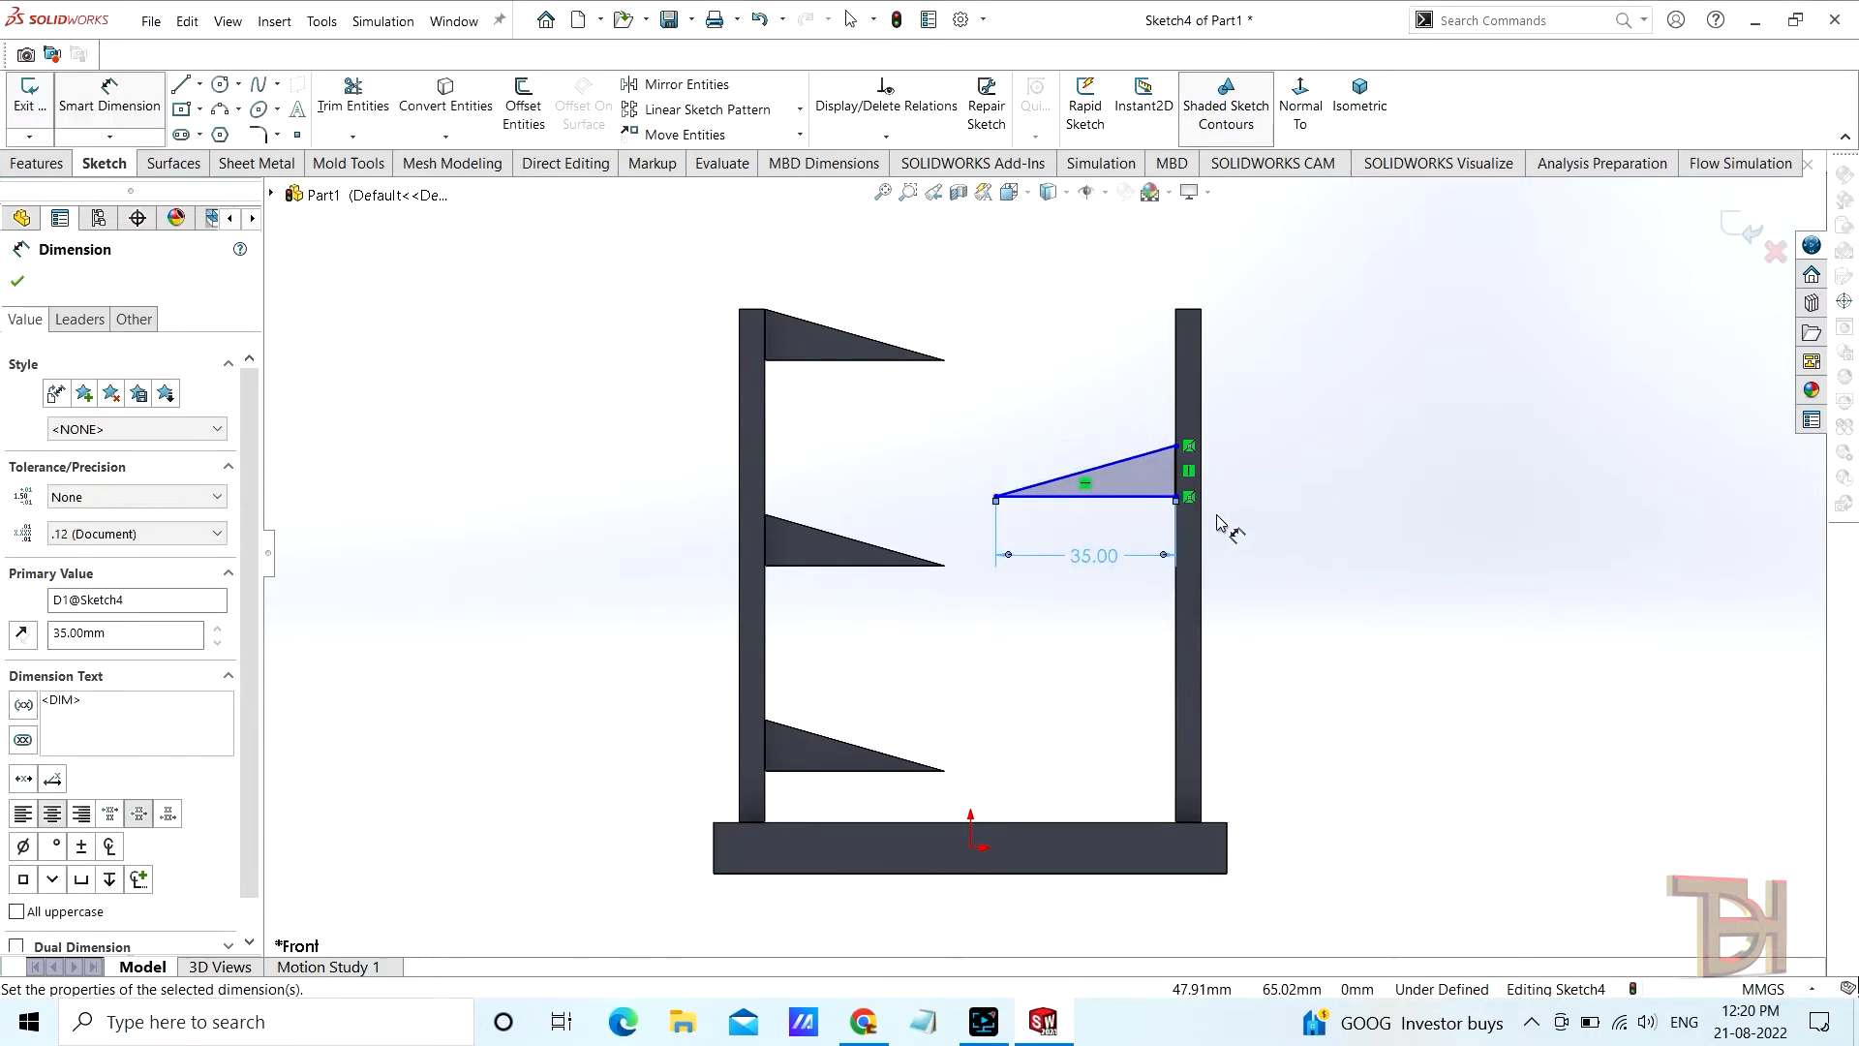
Dimension the new triangle's vertical side on the right post to 10 mm
{"action": "scroll", "coordinate": [1225, 494], "scroll_direction": "down", "scroll_amount": 2}
{"action": "left_click", "coordinate": [1148, 484]}
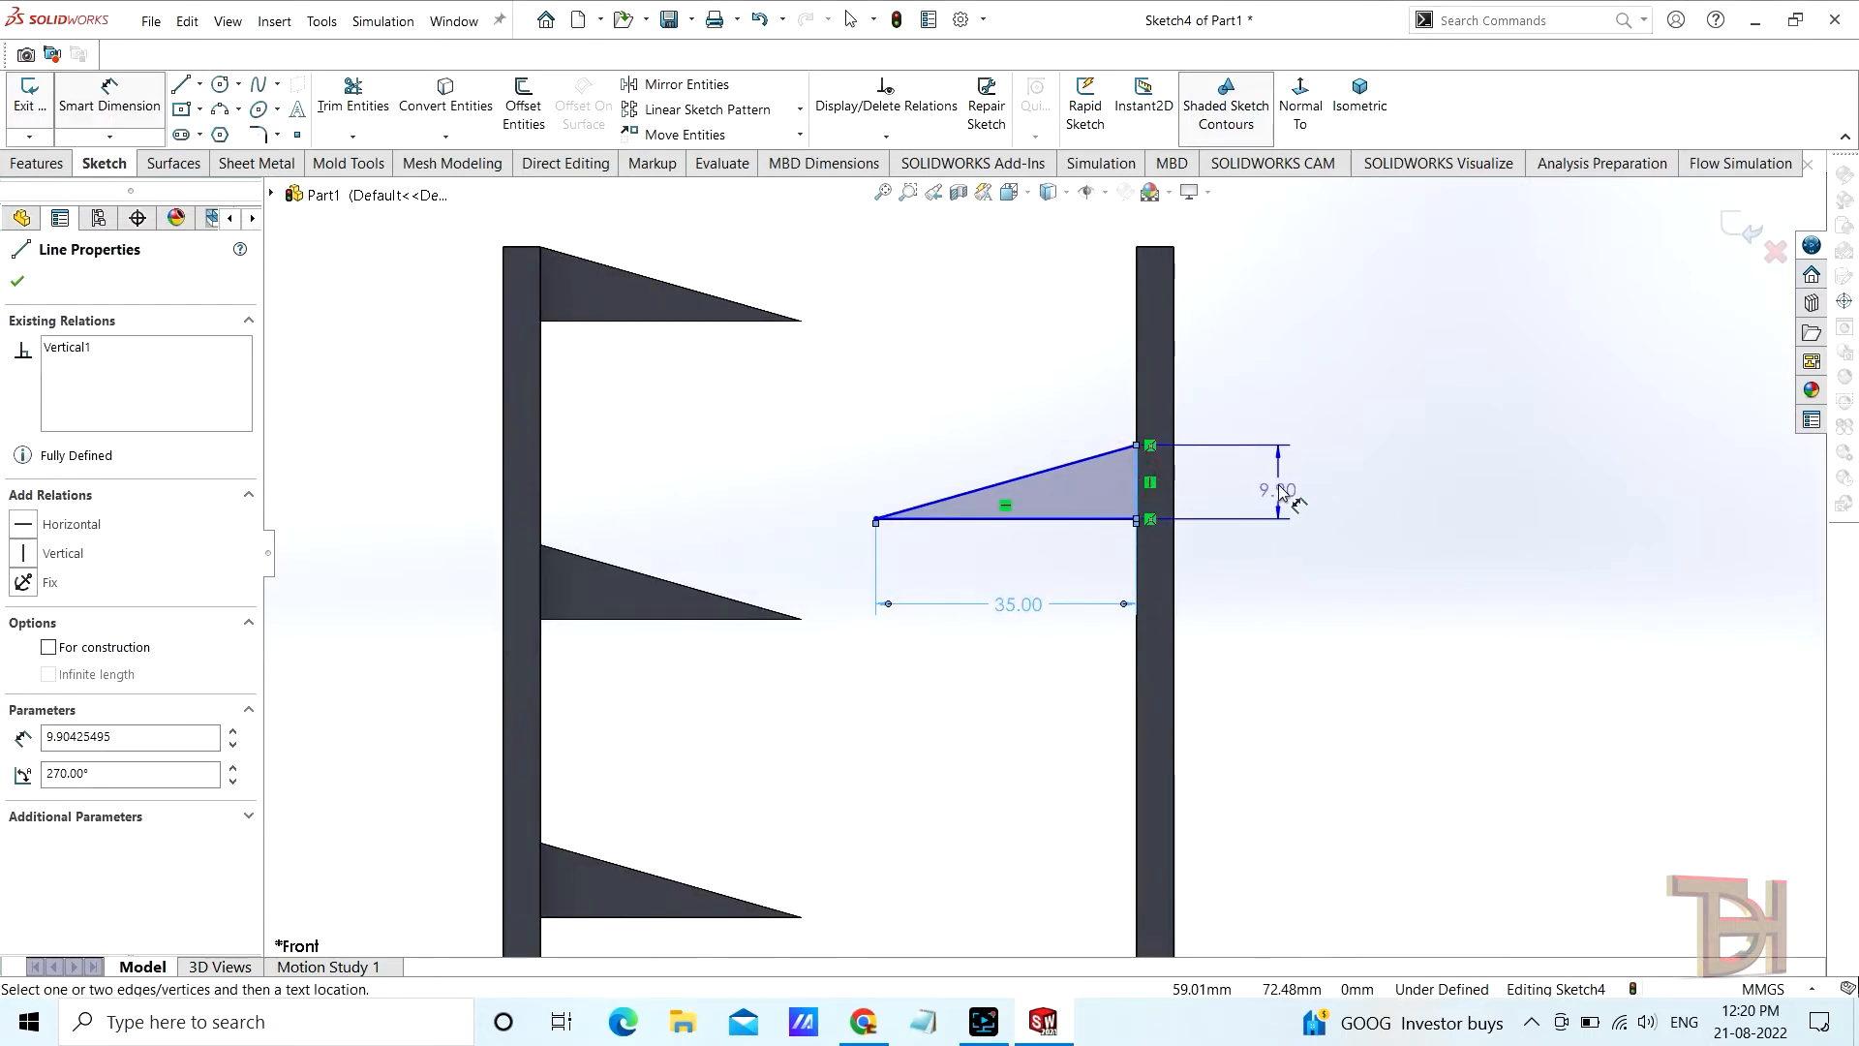
{"action": "left_click", "coordinate": [1284, 485]}
{"action": "type", "text": "10"}
{"action": "key", "text": "Return"}
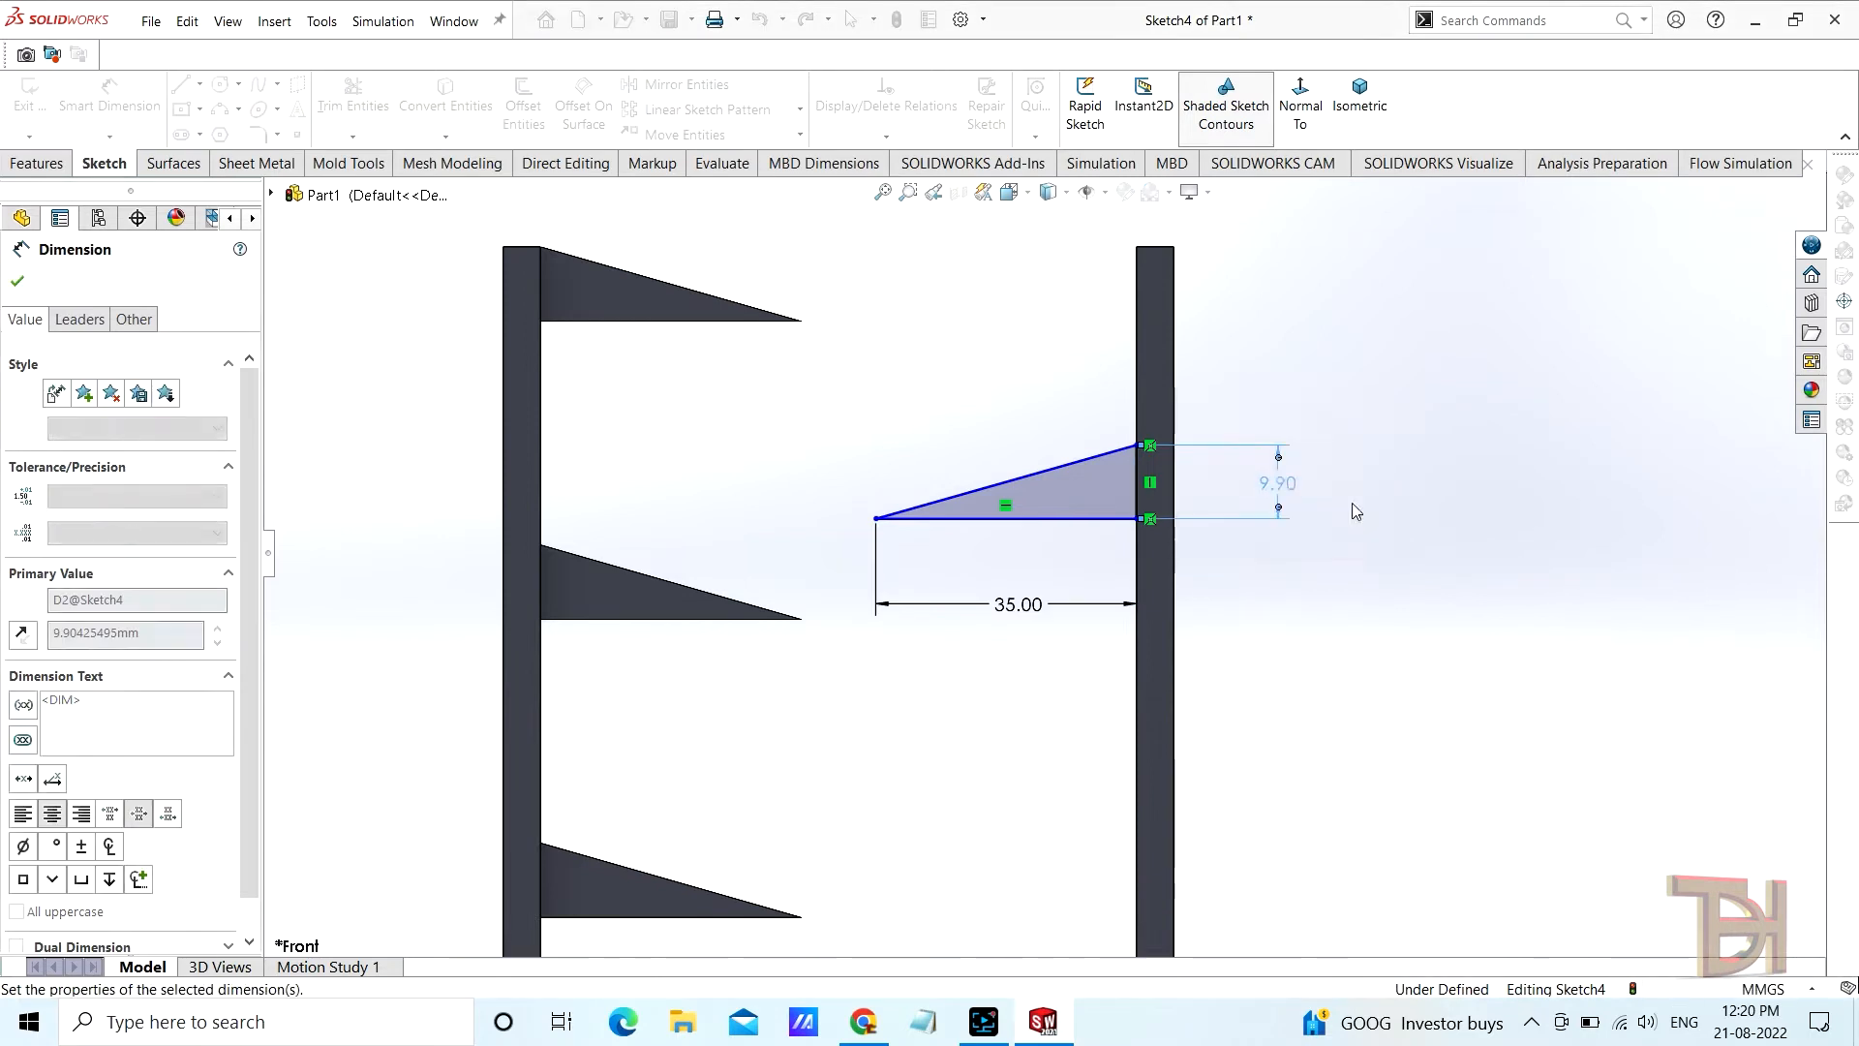
Dimension the distance from the triangle's upper corner to the right post's top inner corner to 22 mm
{"action": "left_click", "coordinate": [1138, 445]}
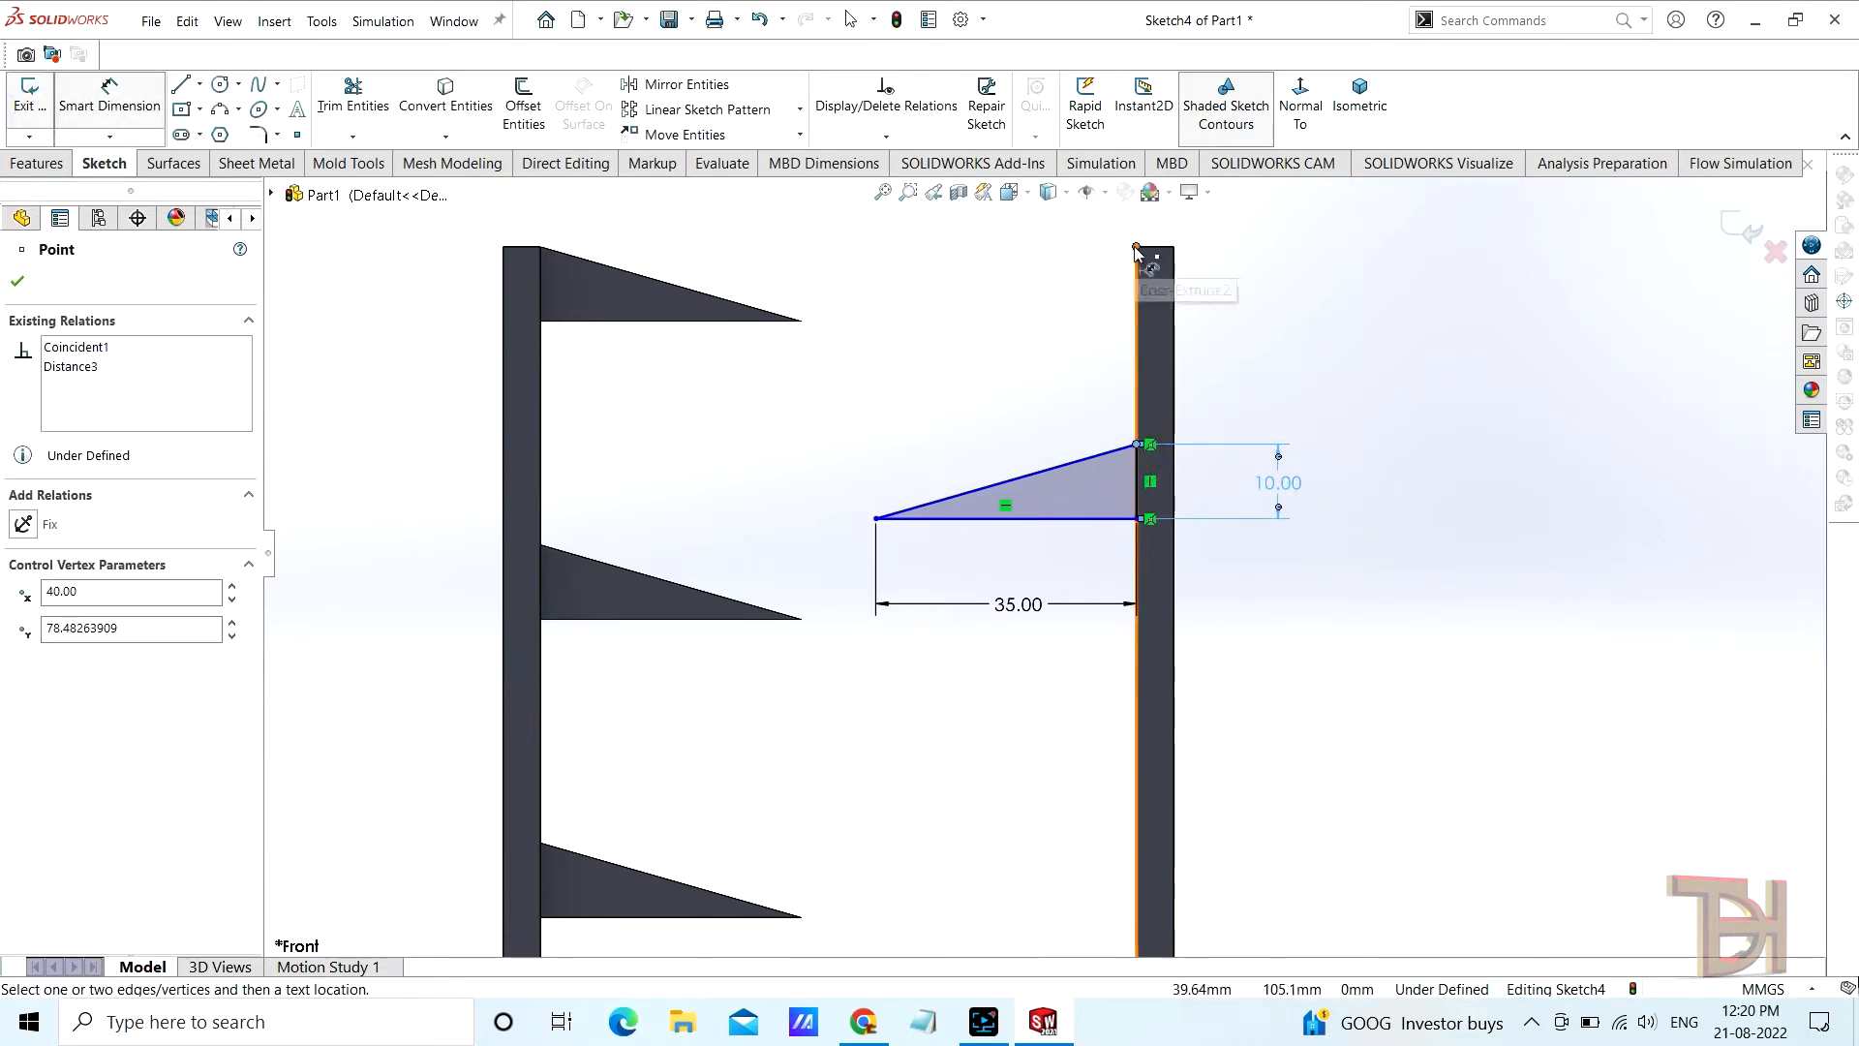
{"action": "left_click", "coordinate": [1137, 247]}
{"action": "left_click", "coordinate": [1271, 344]}
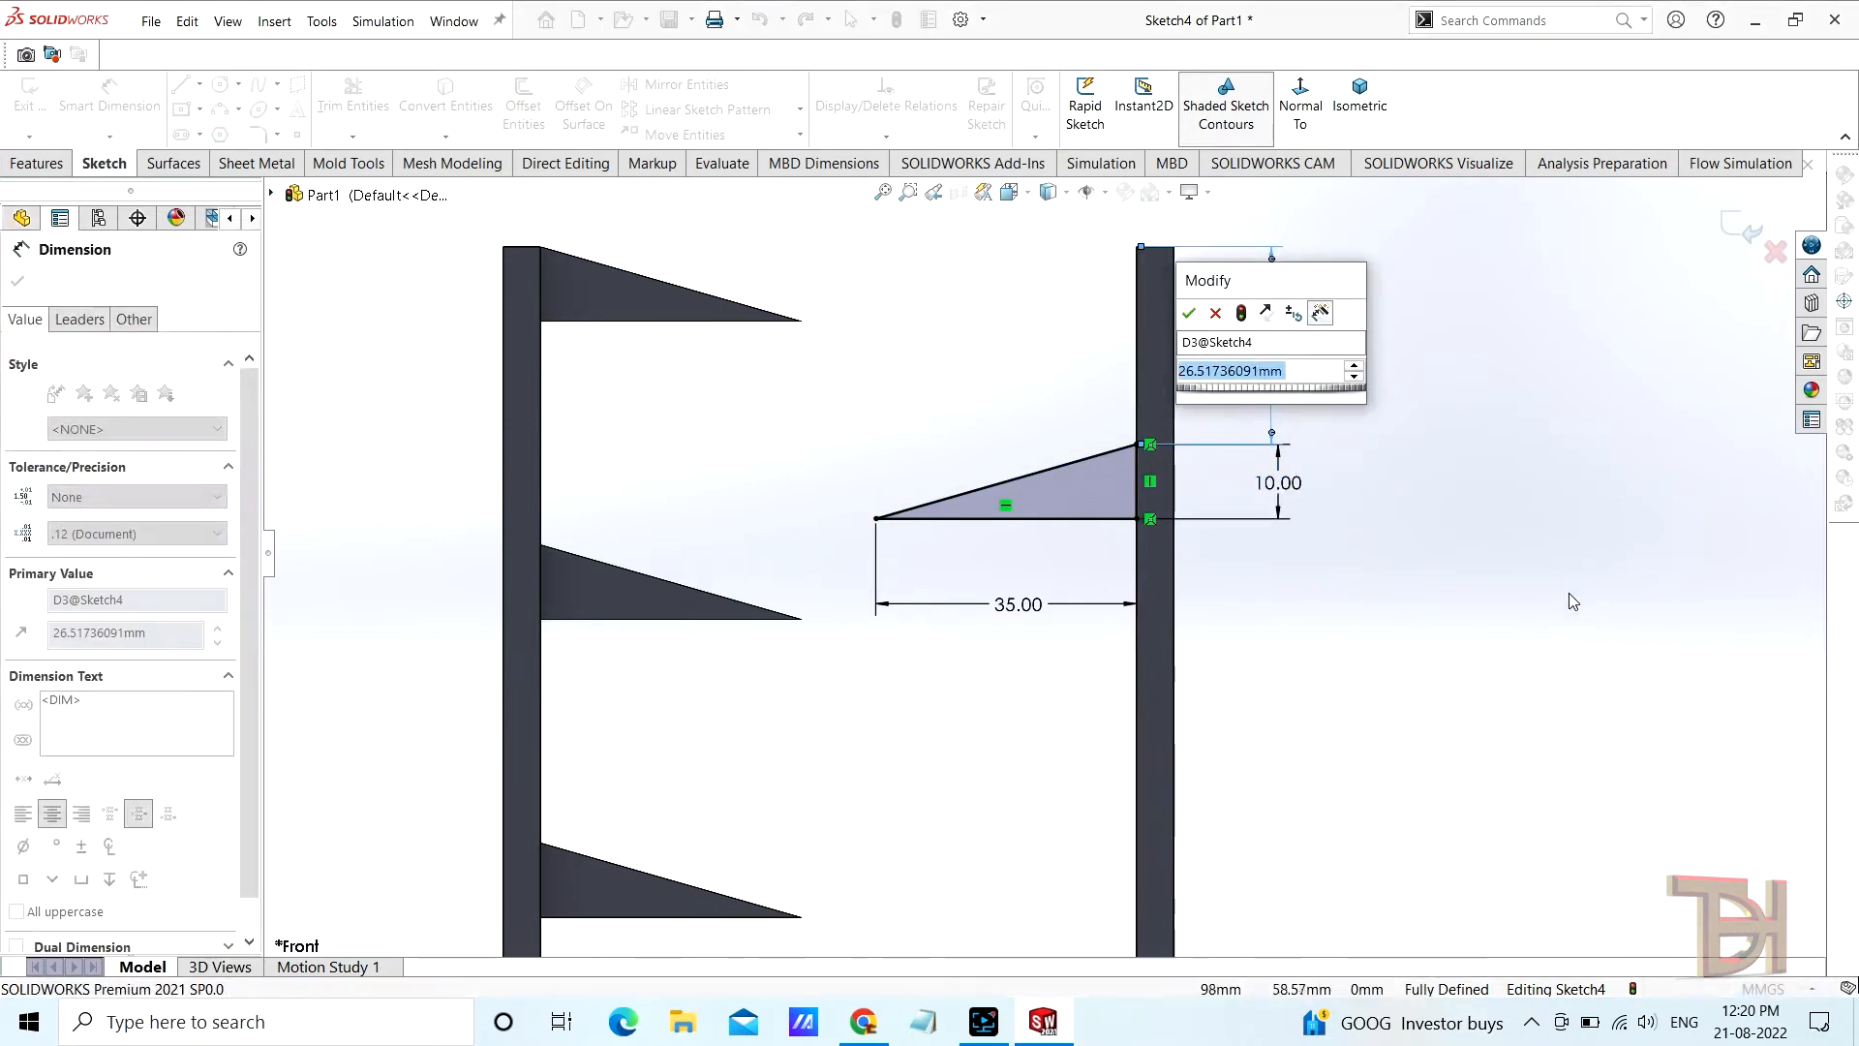
{"action": "type", "text": "22"}
{"action": "key", "text": "Return"}
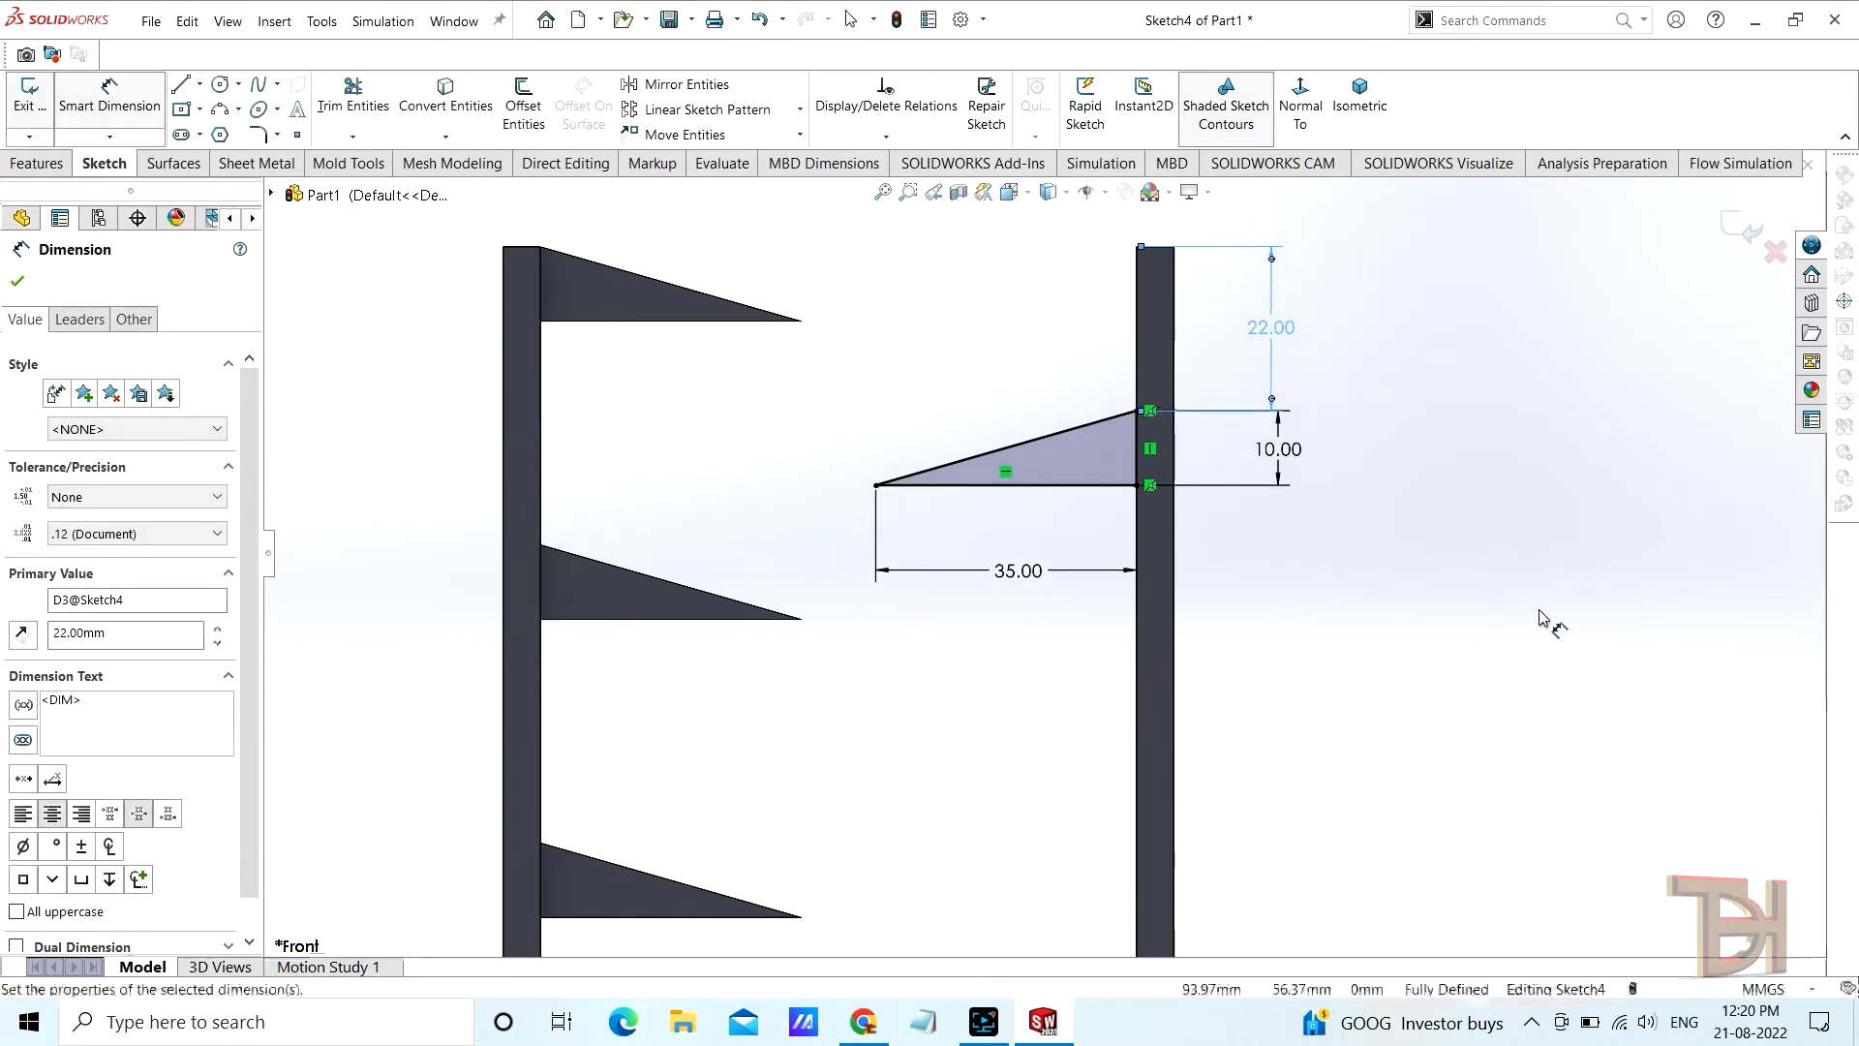
Set the distance between the triangle's upper corner and the right post's top to 20 mm and finish dimensioning
{"action": "double_click", "coordinate": [1271, 327]}
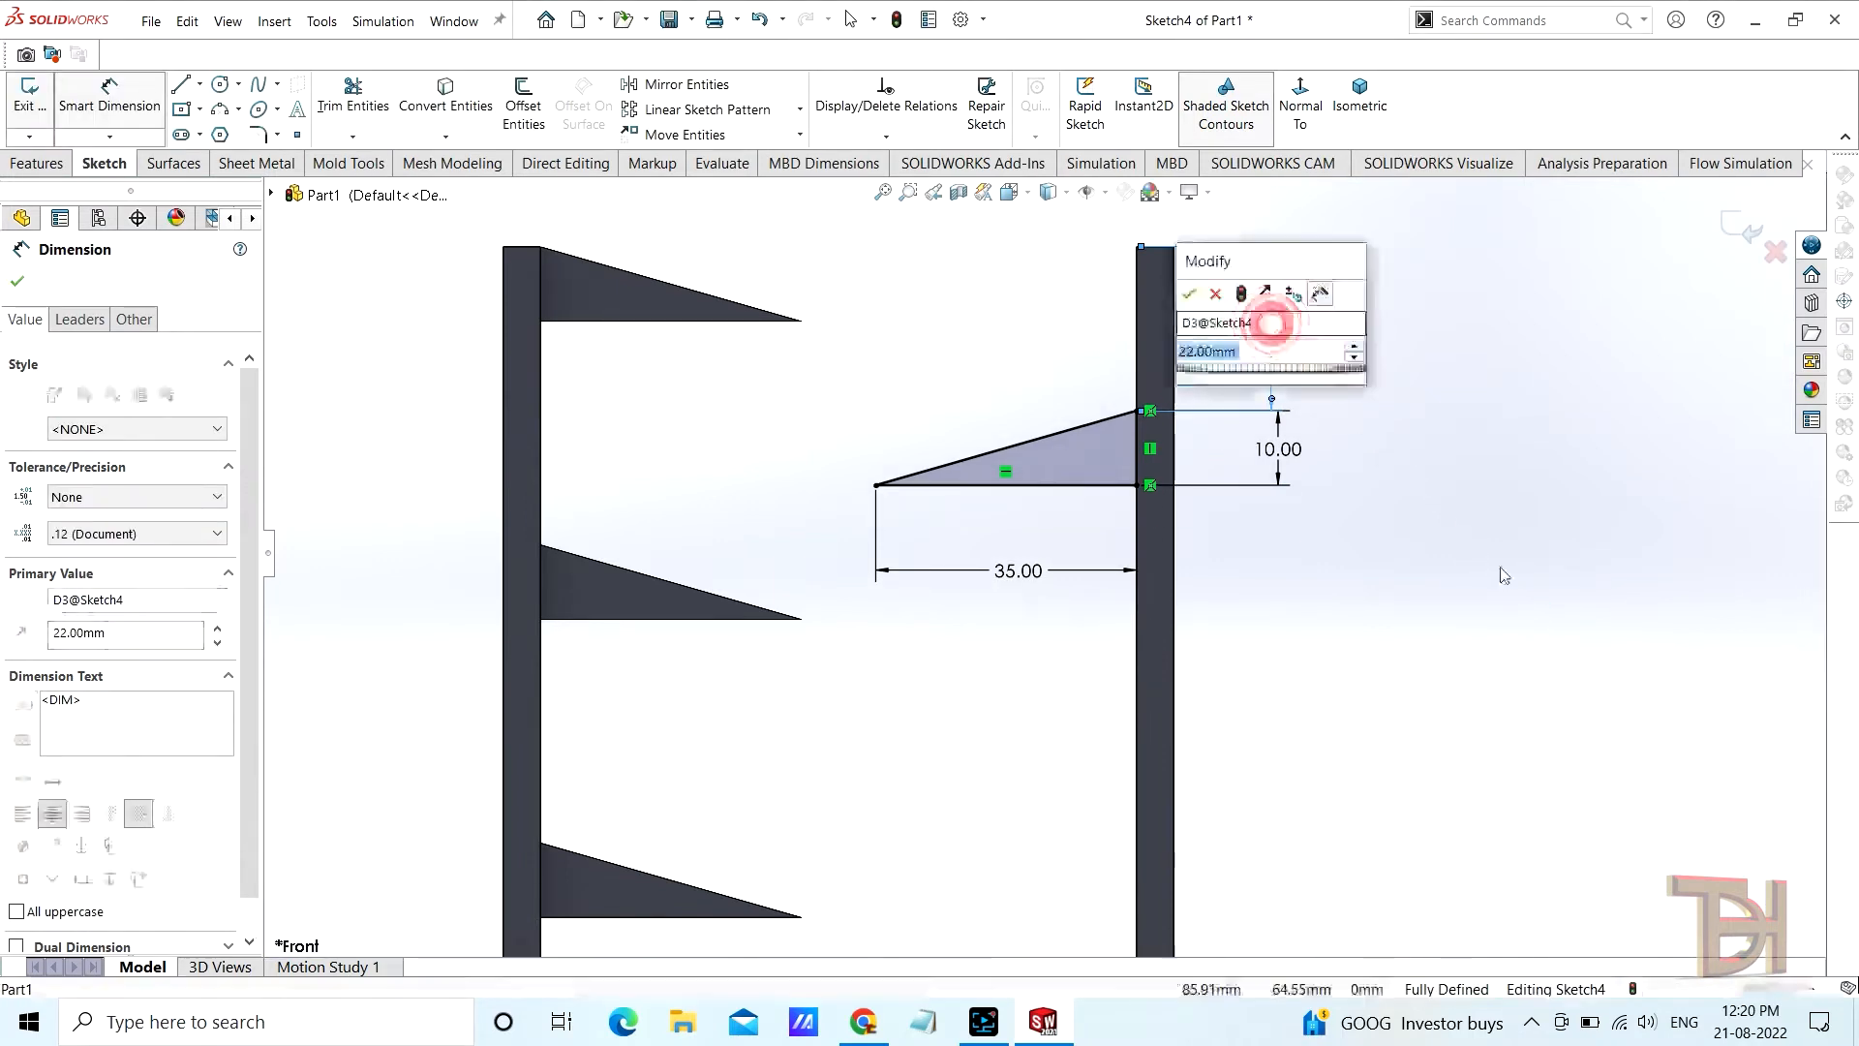
{"action": "type", "text": "20"}
{"action": "key", "text": "Return"}
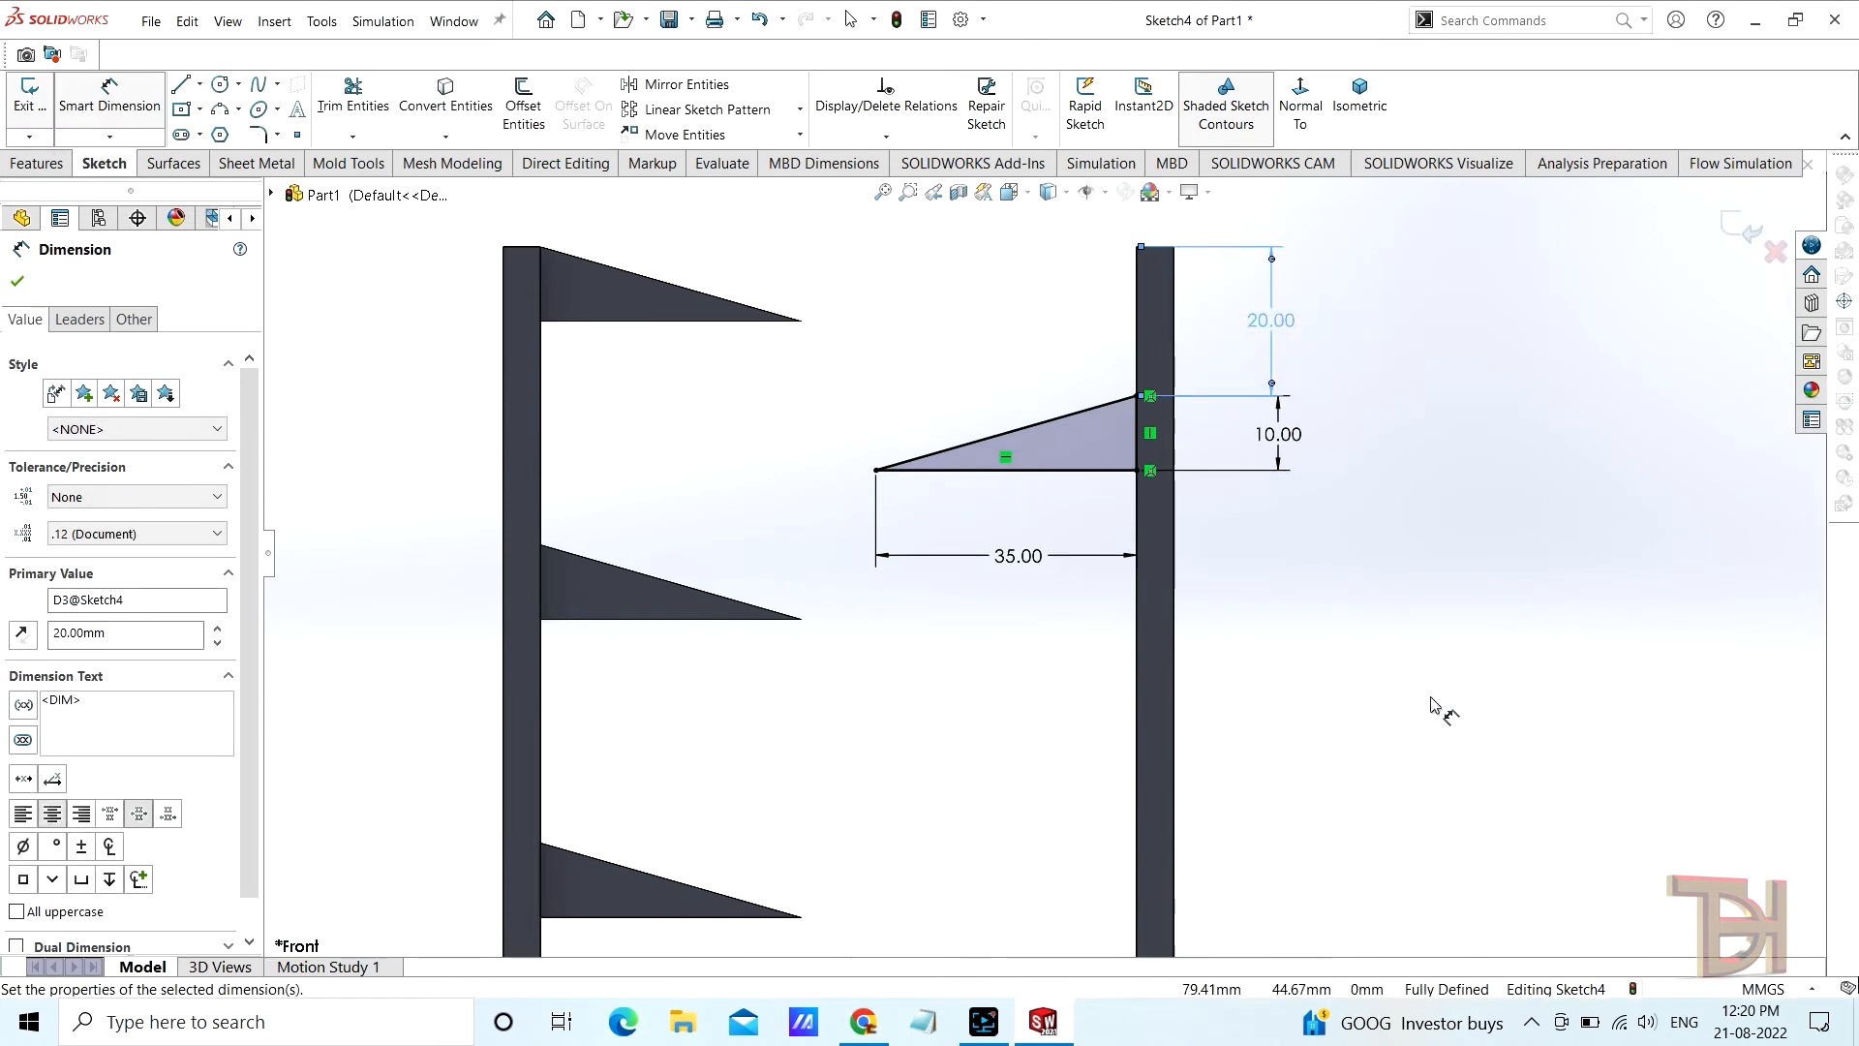
{"action": "scroll", "coordinate": [1308, 697], "scroll_direction": "up", "scroll_amount": 3}
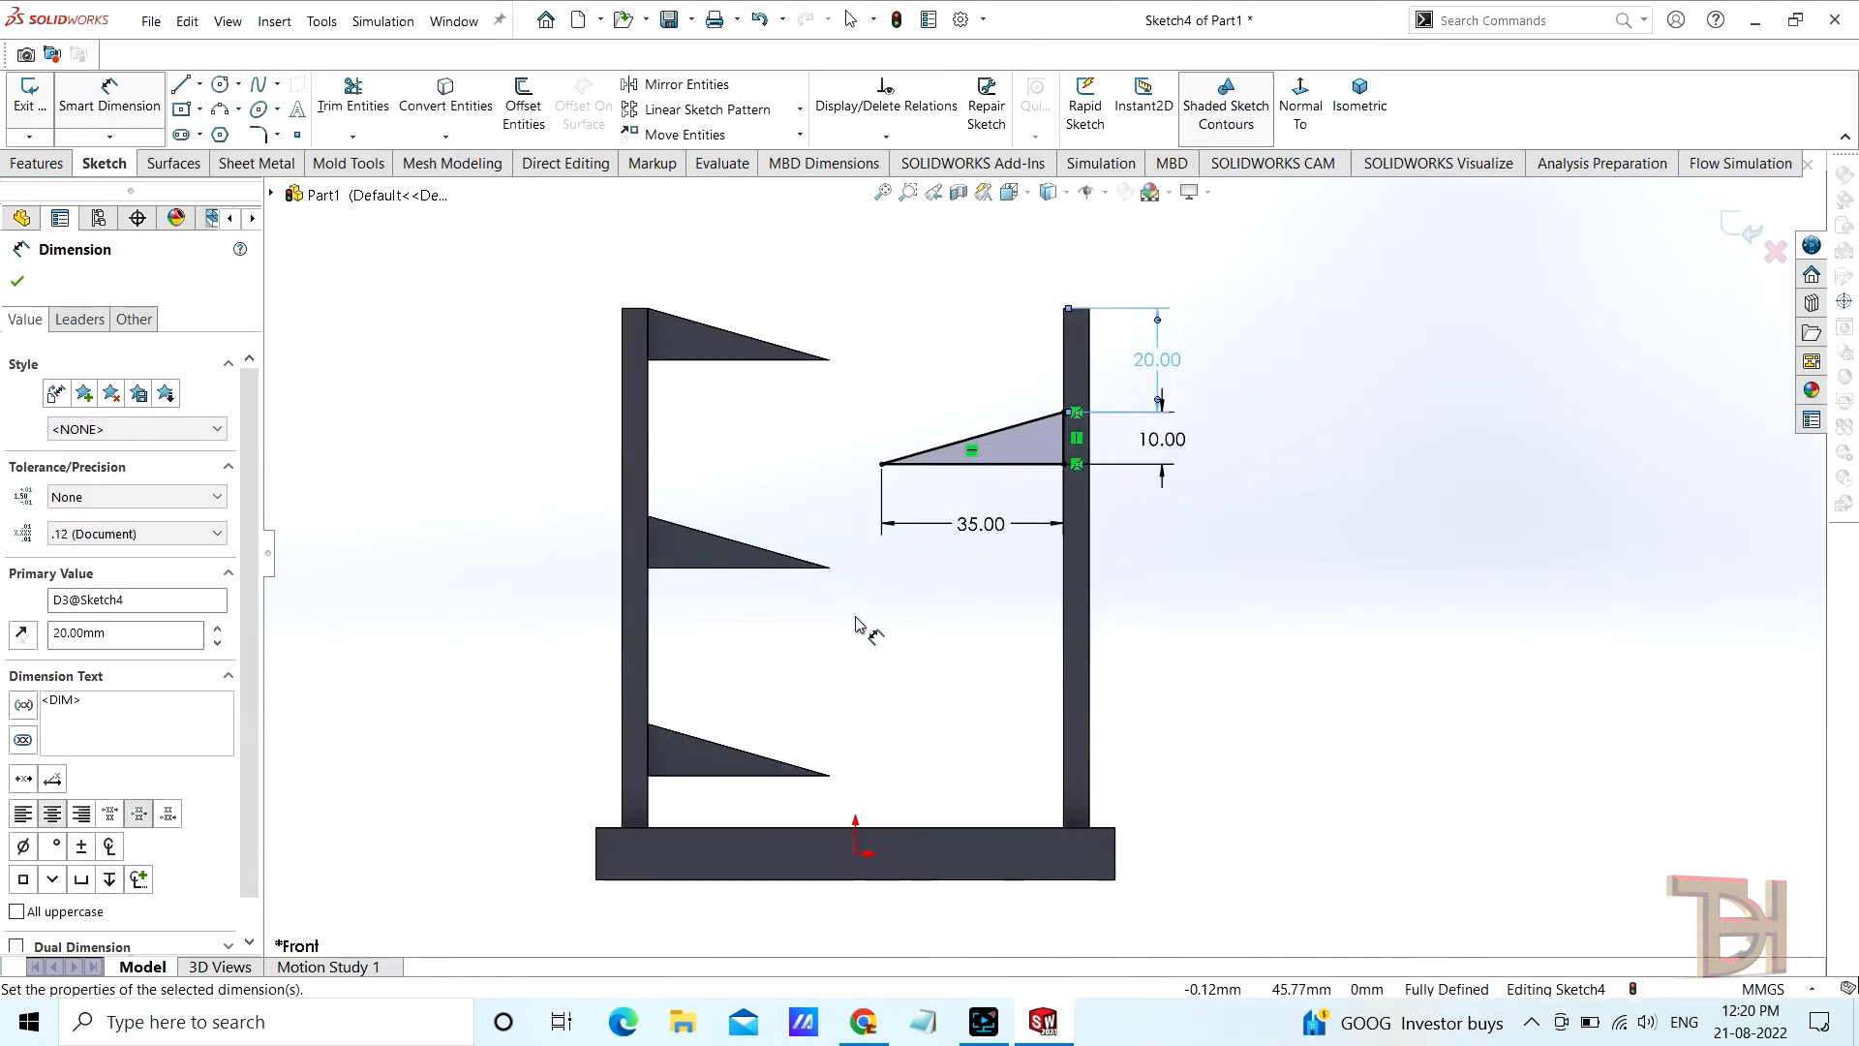
{"action": "left_click", "coordinate": [19, 283]}
Set up a Linear Sketch Pattern of the new triangle's three lines, using the right post's inner vertical edge as the direction
{"action": "left_click", "coordinate": [683, 109]}
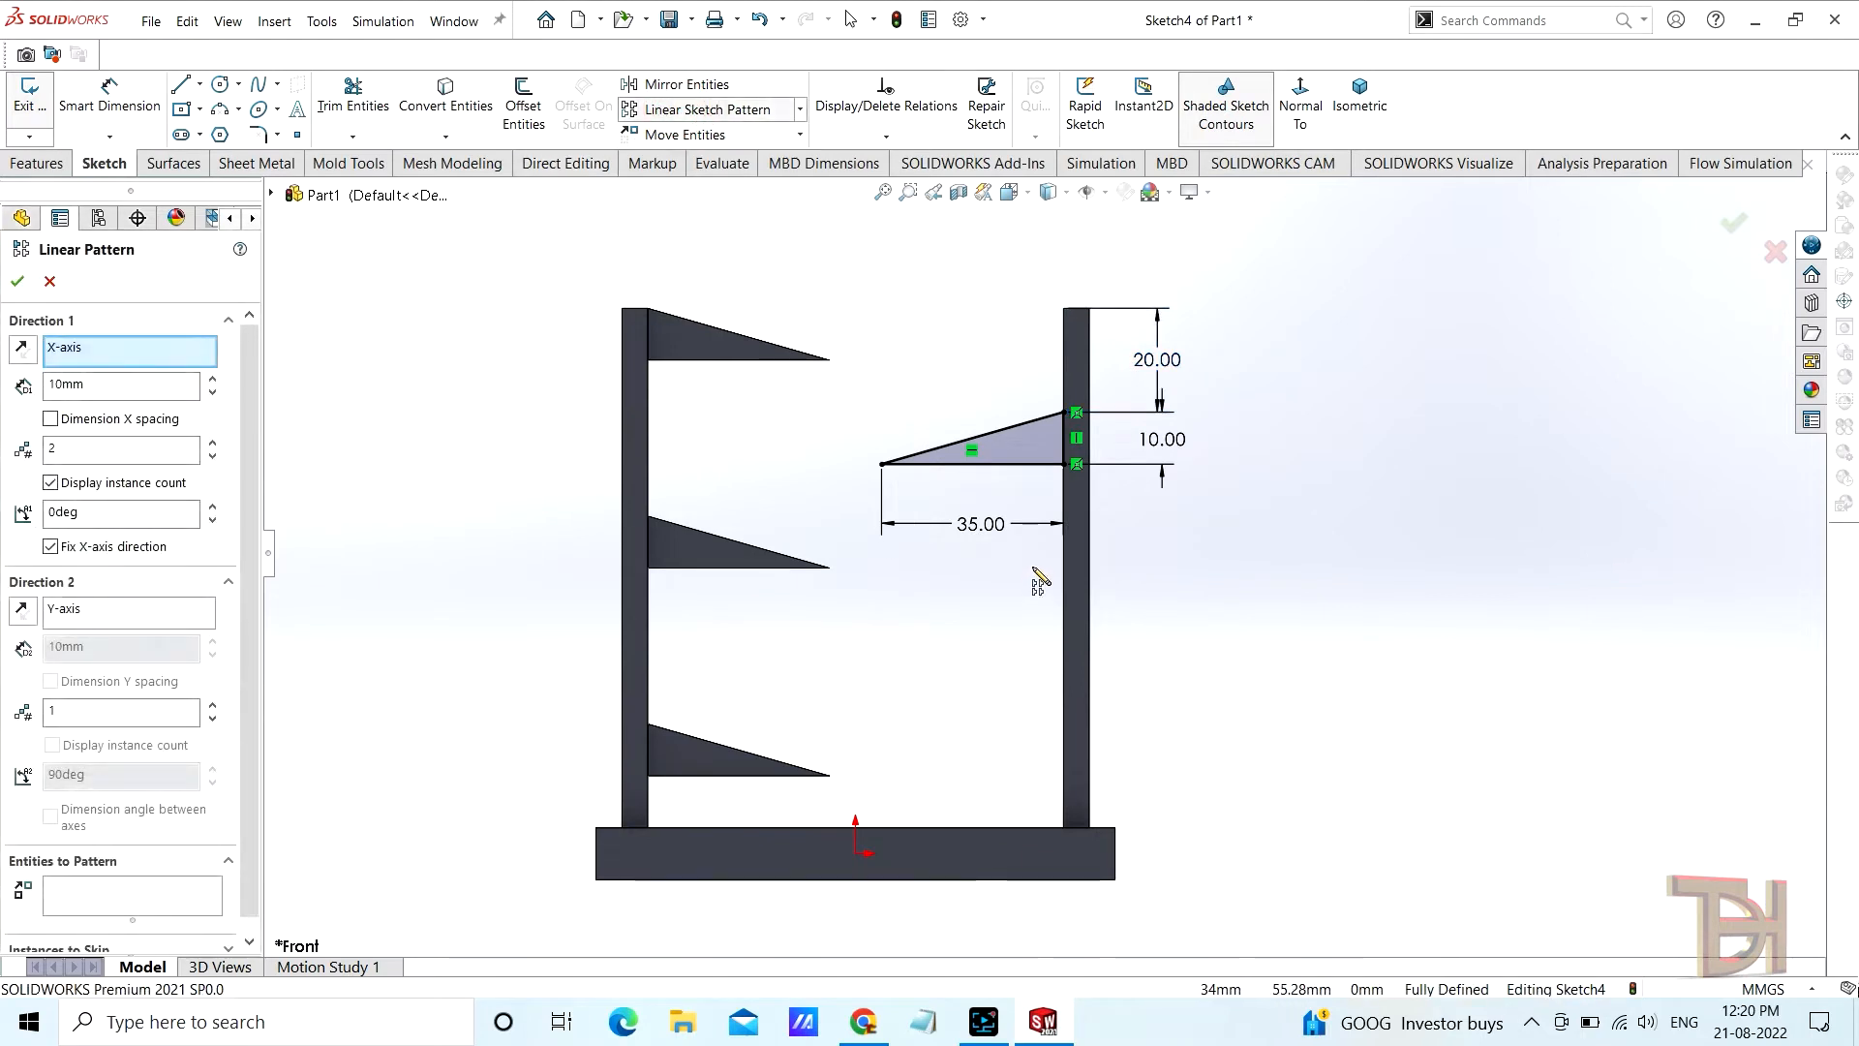
{"action": "scroll", "coordinate": [1036, 571], "scroll_direction": "up", "scroll_amount": 1}
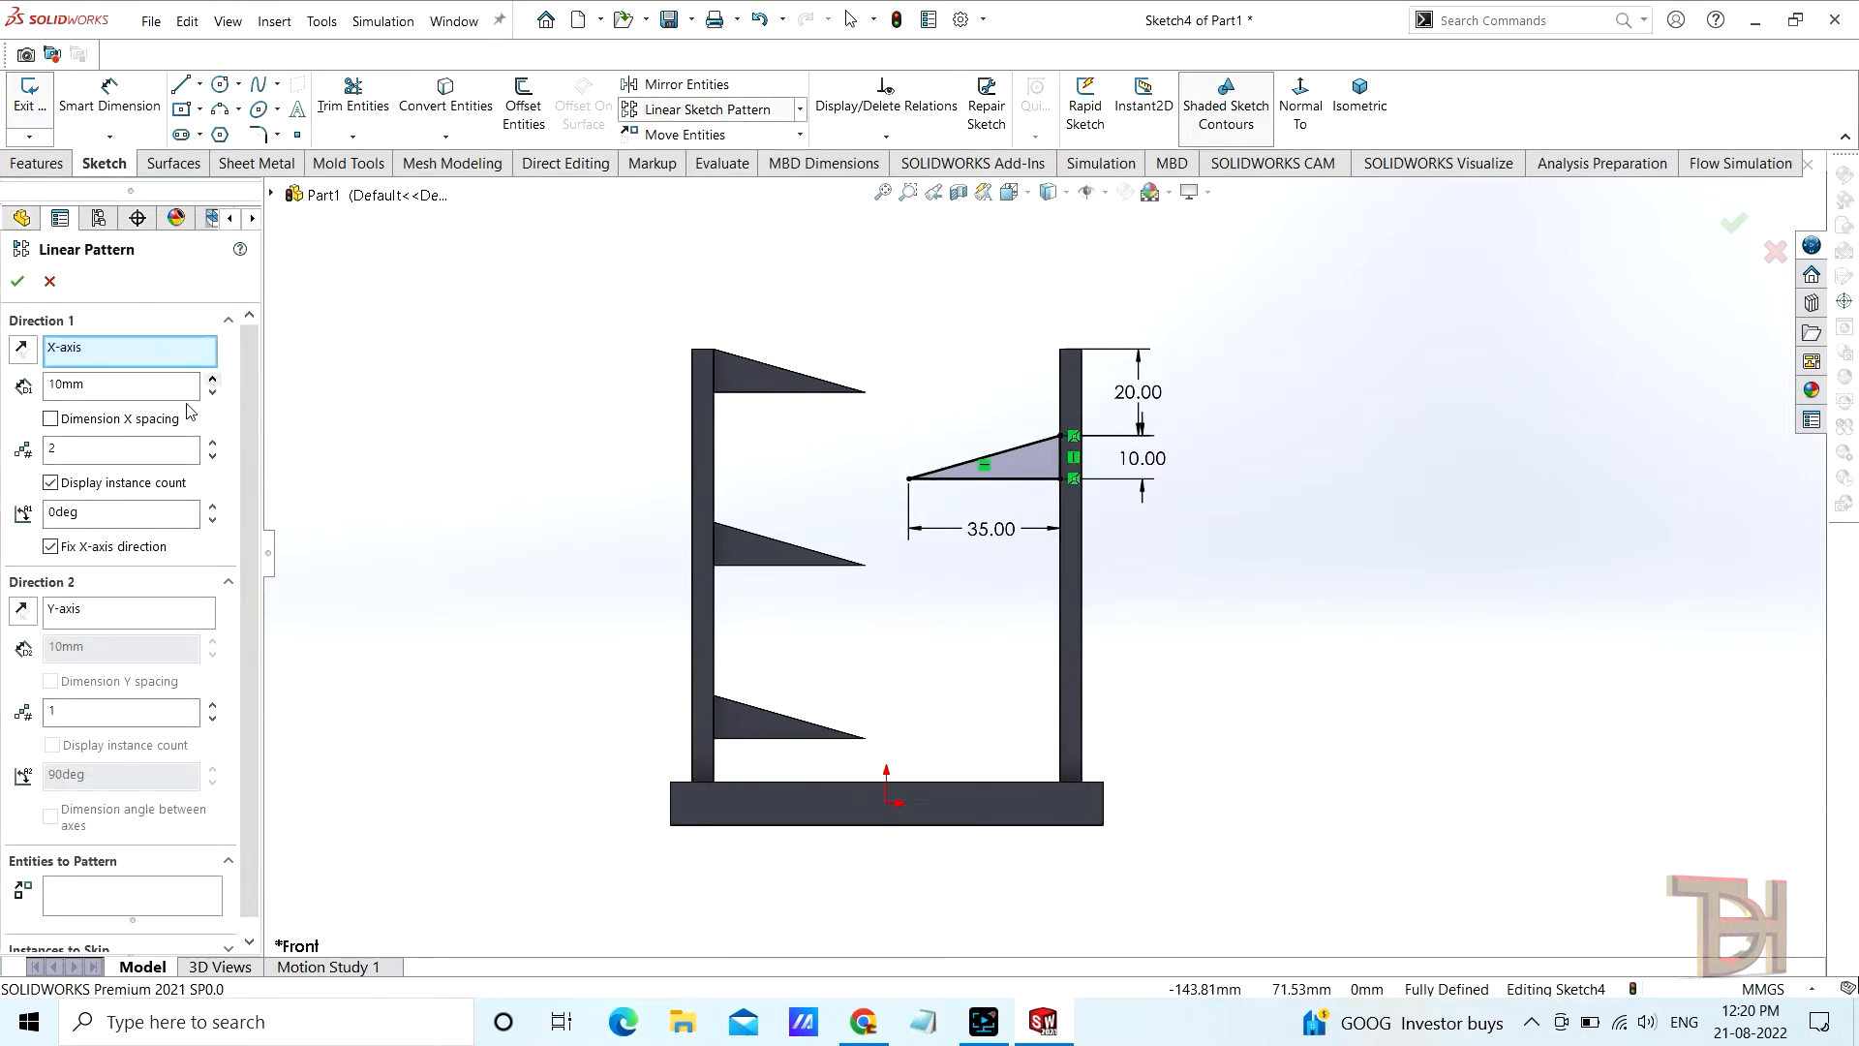
{"action": "left_click", "coordinate": [145, 355]}
{"action": "left_click", "coordinate": [1061, 586]}
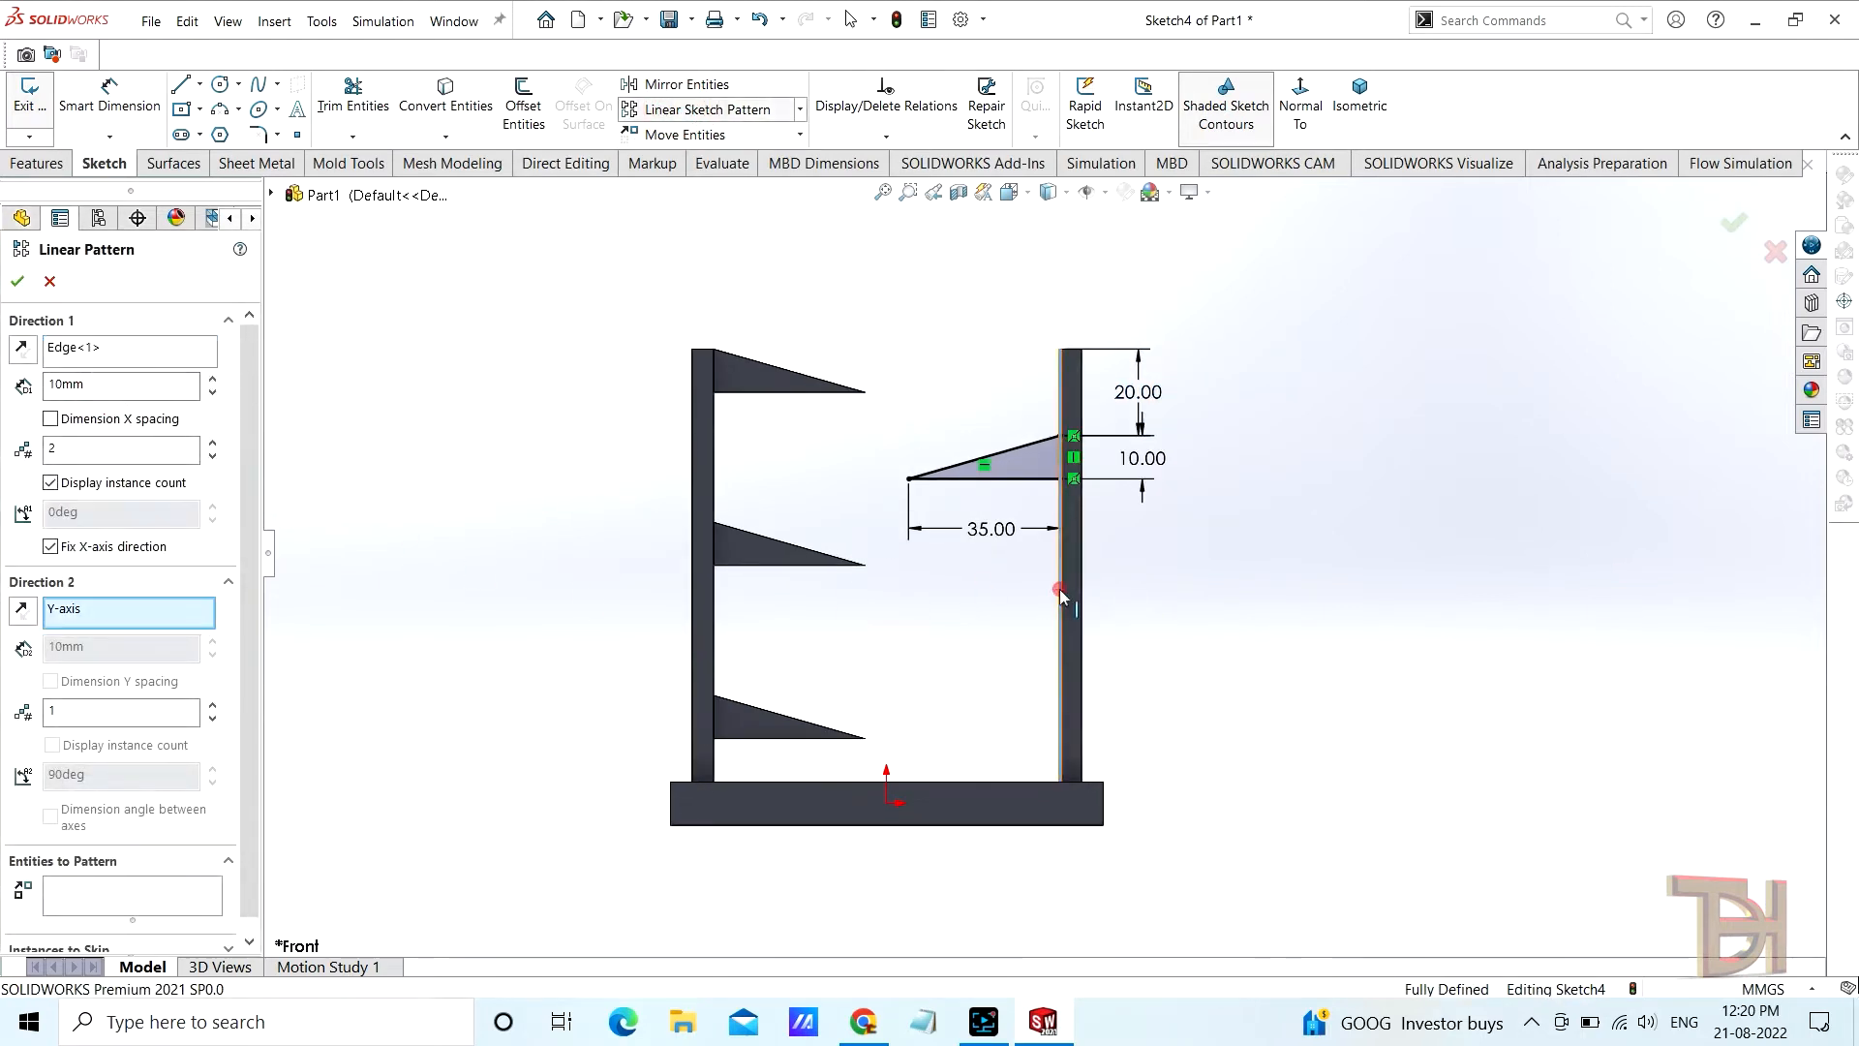
{"action": "left_click", "coordinate": [68, 886]}
{"action": "left_click", "coordinate": [1028, 455]}
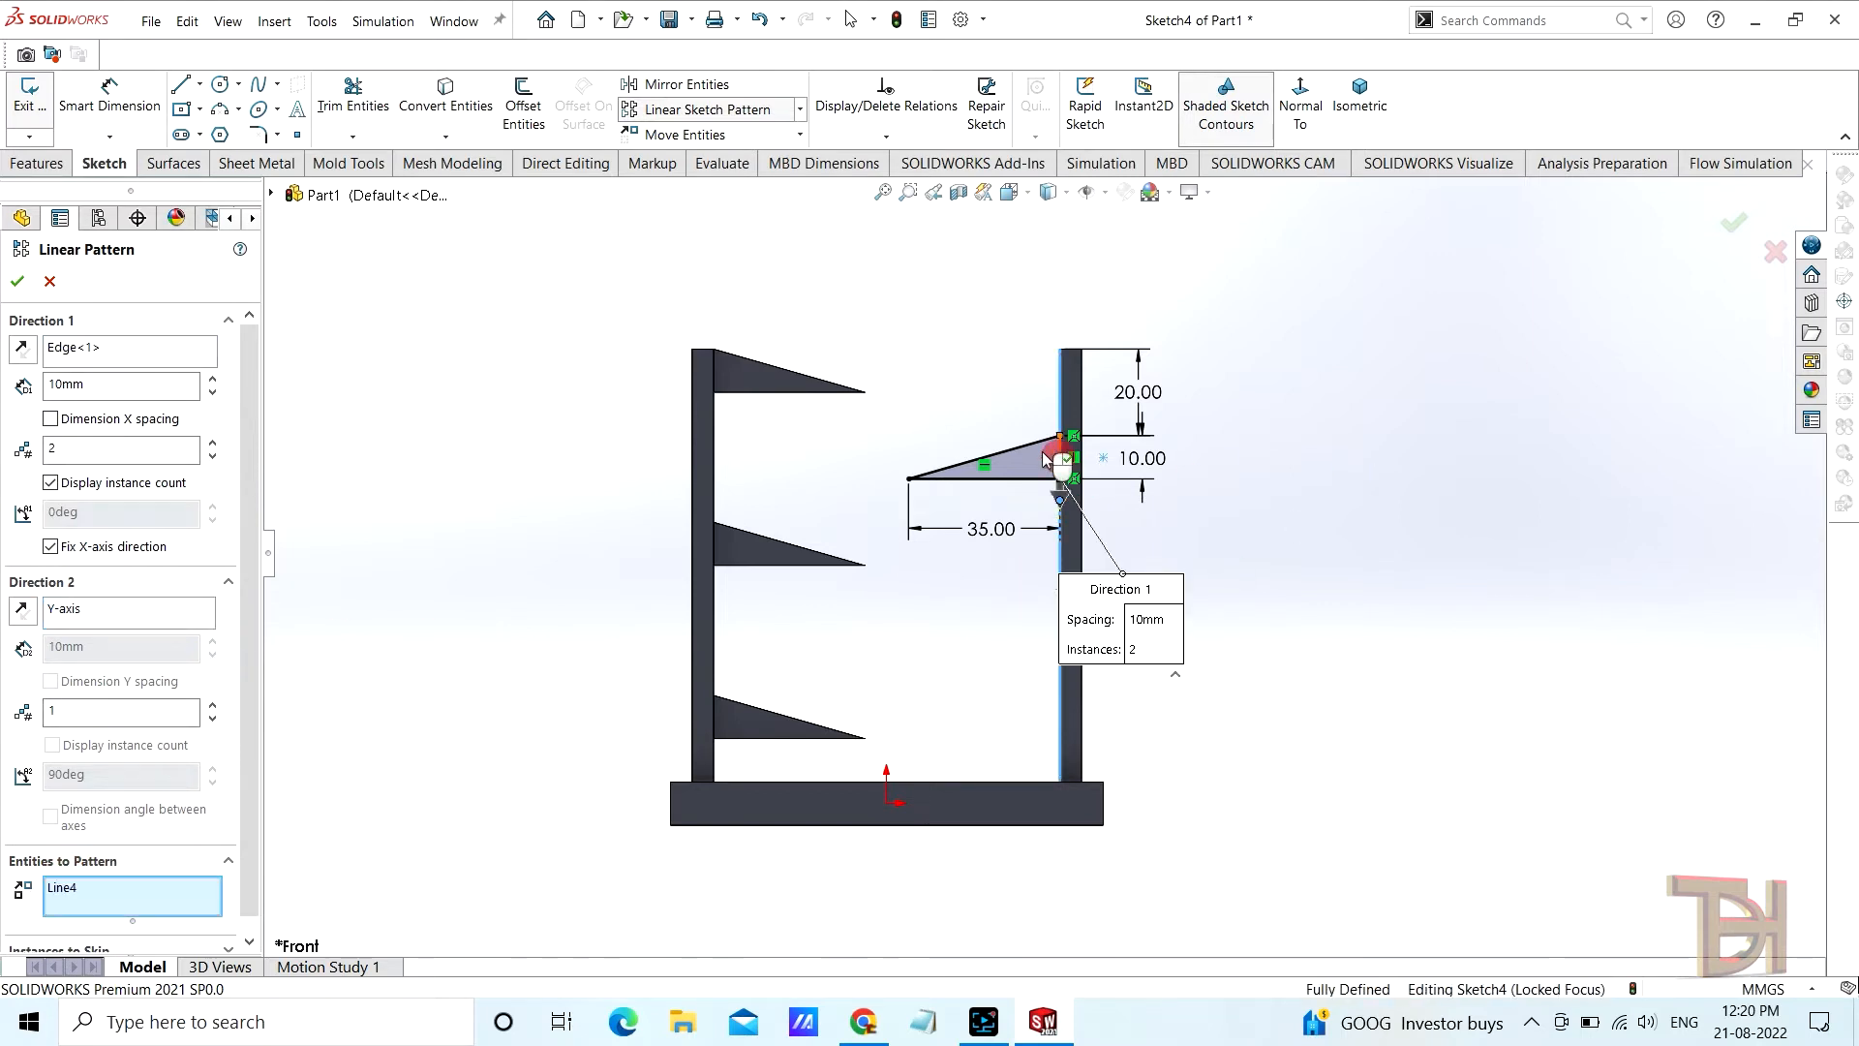
{"action": "left_click", "coordinate": [1016, 480]}
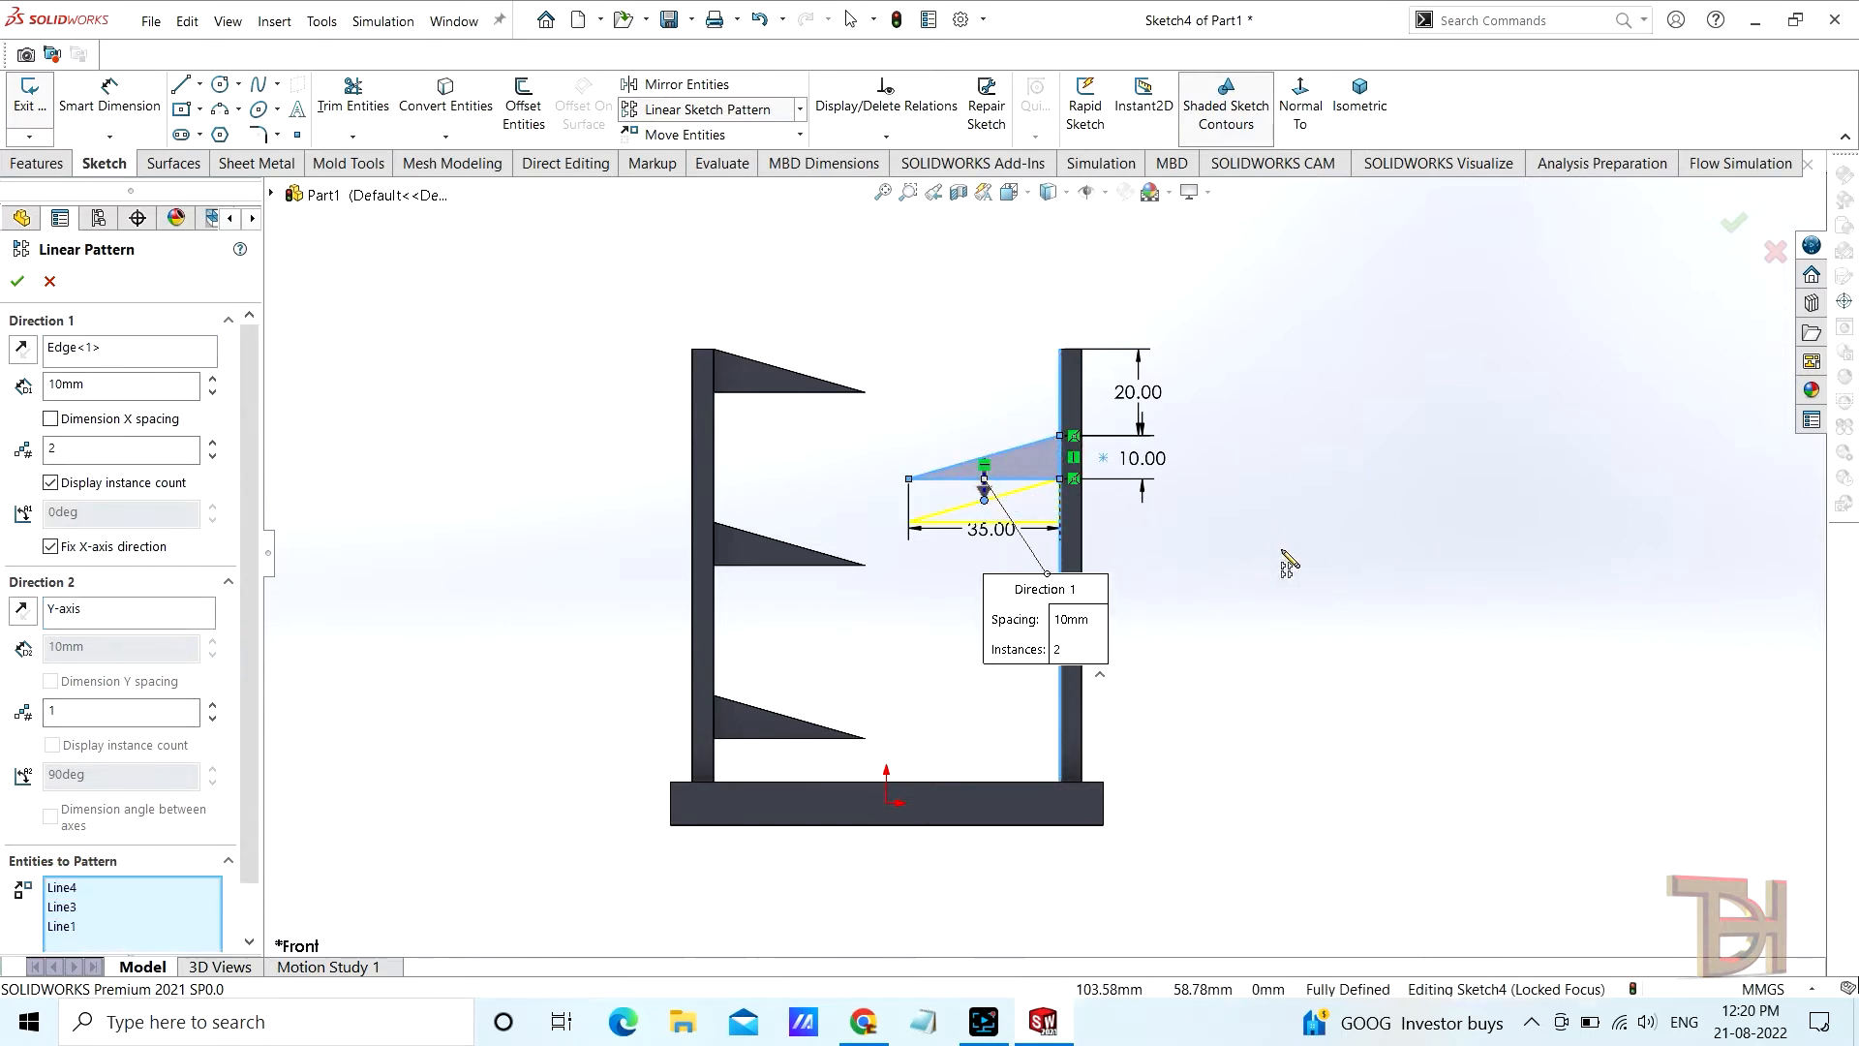
Set the triangle pattern's spacing to 40 mm with 2 instances and apply it
{"action": "left_click", "coordinate": [211, 376]}
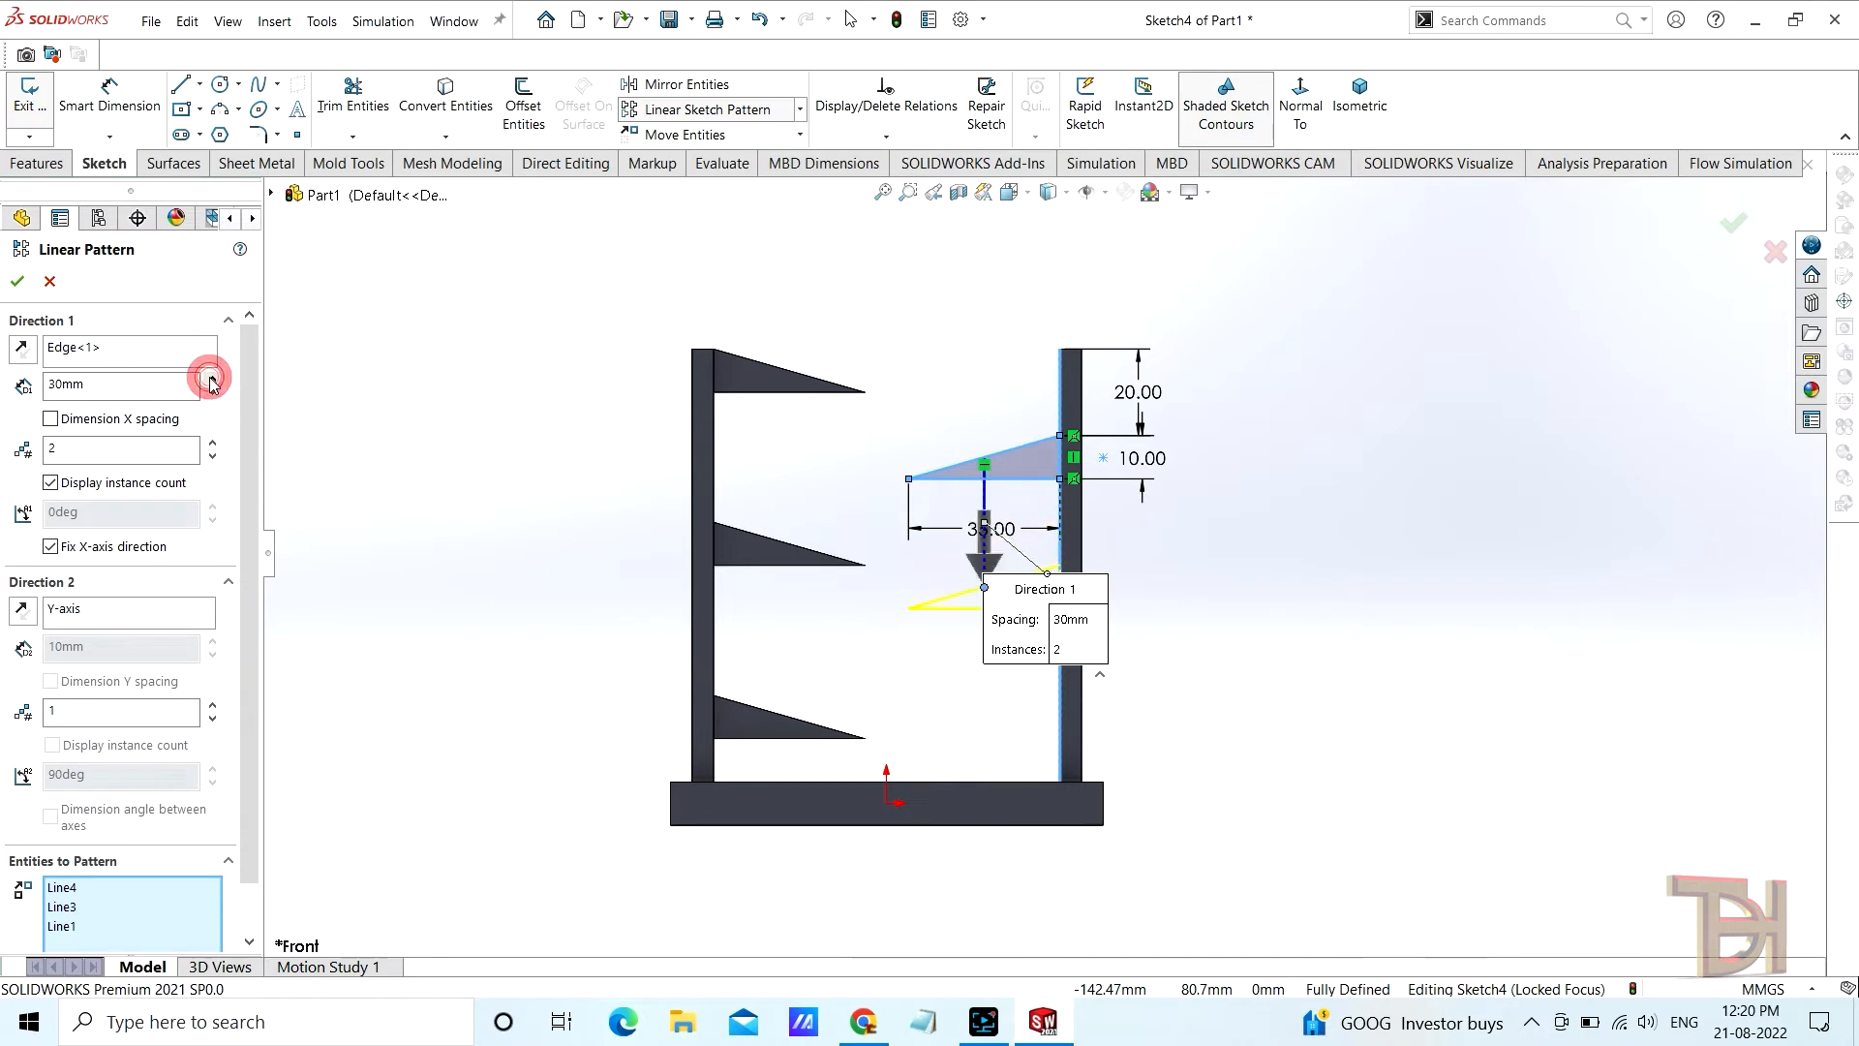
{"action": "left_click", "coordinate": [211, 377]}
{"action": "left_click", "coordinate": [212, 379]}
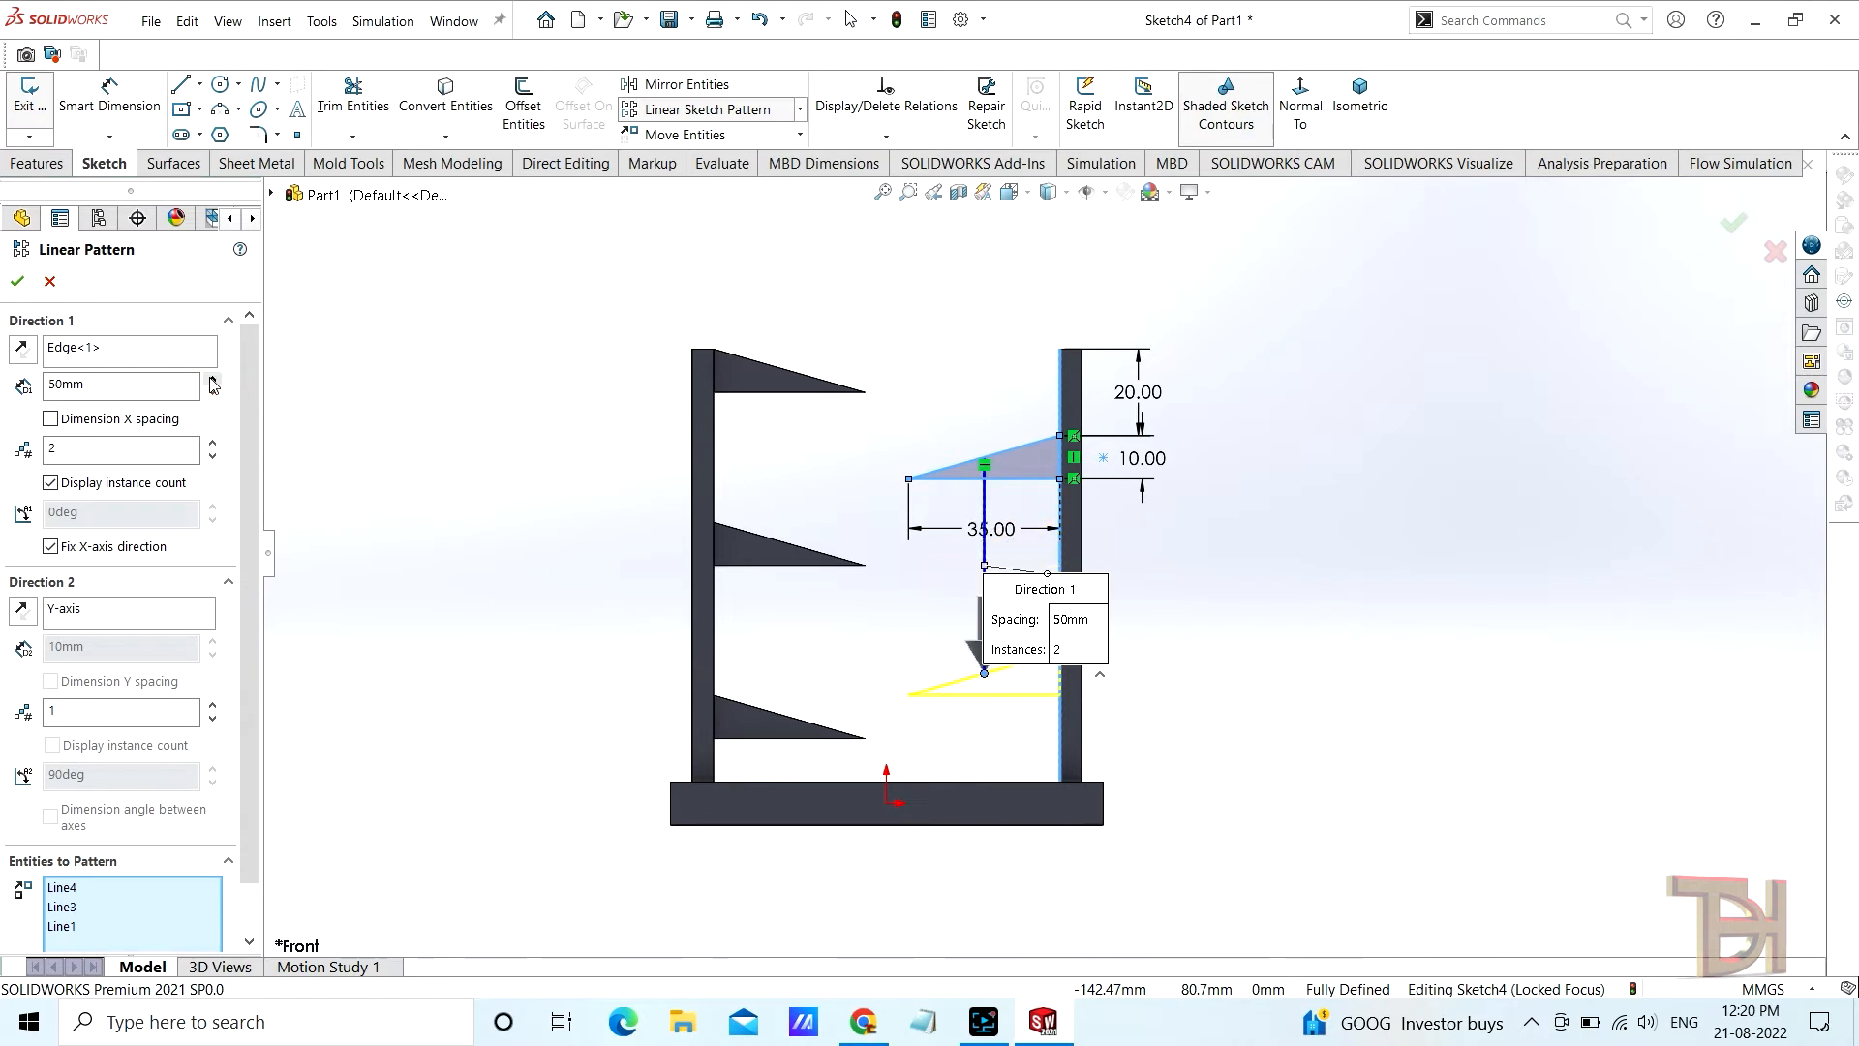
{"action": "left_click", "coordinate": [212, 394]}
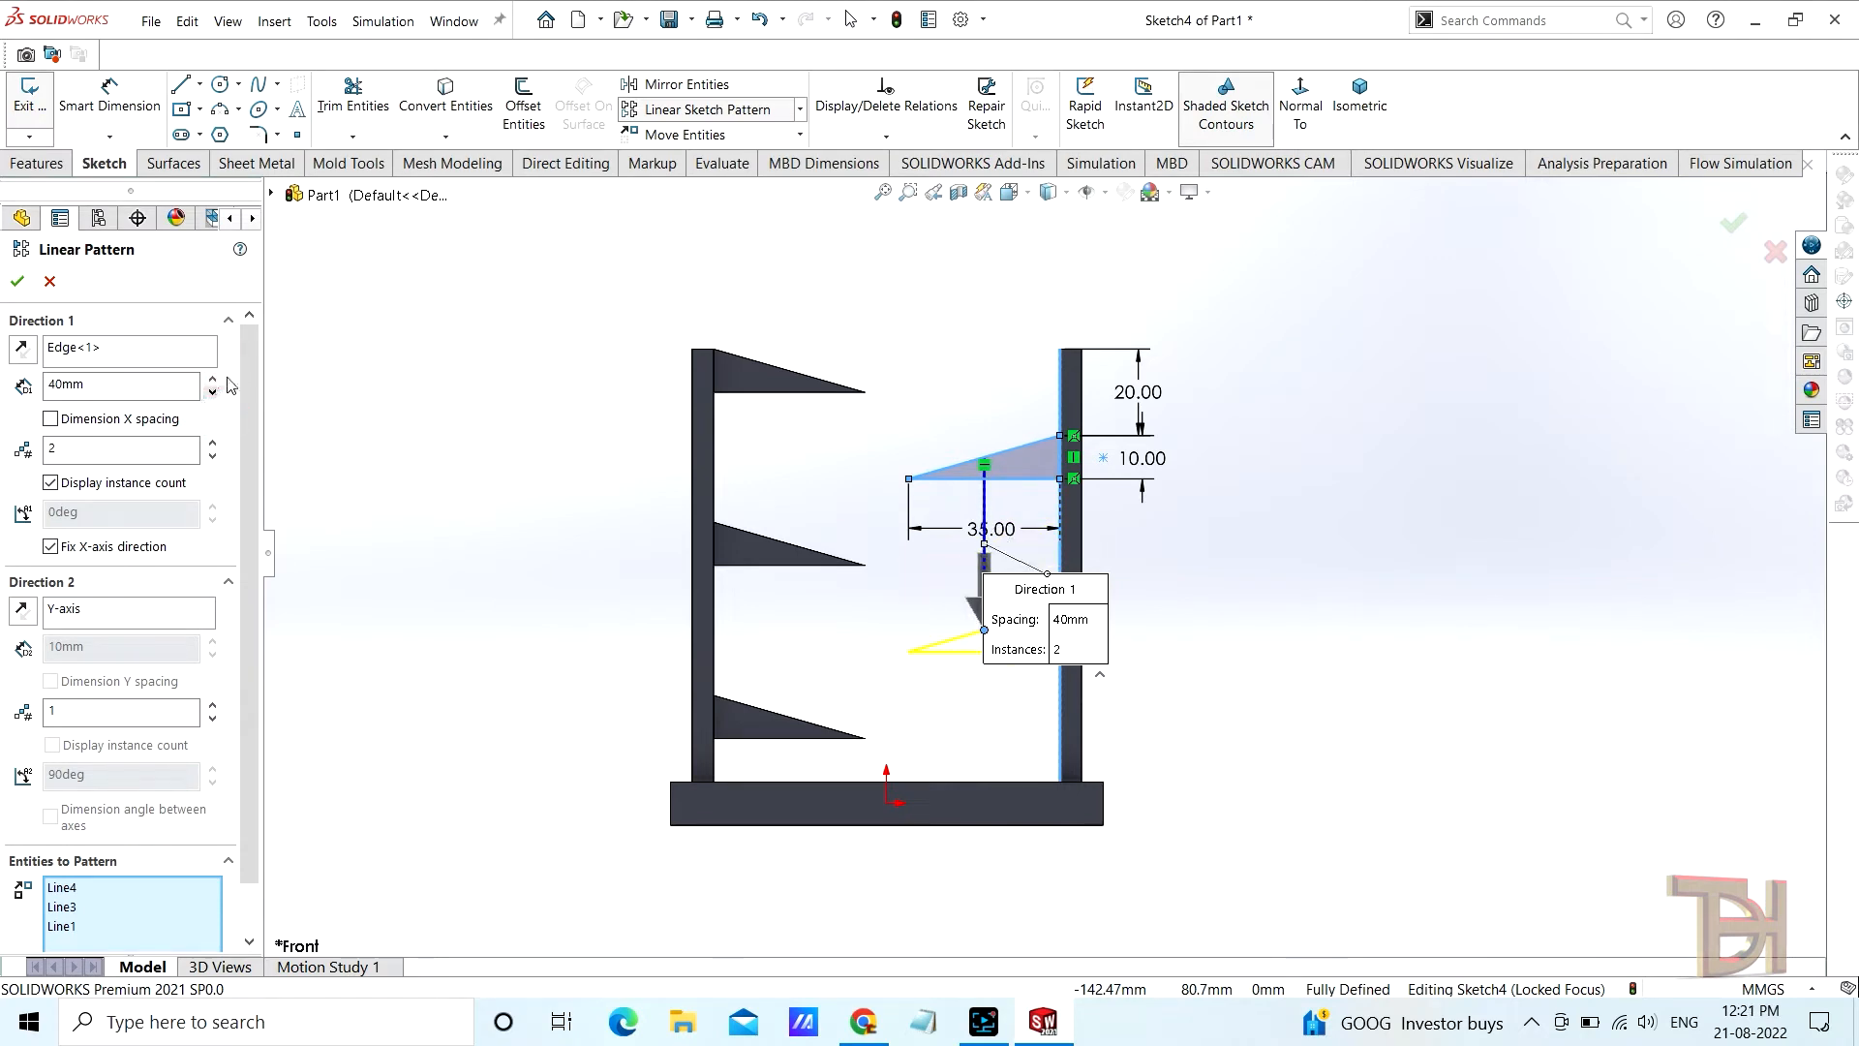
{"action": "left_click", "coordinate": [17, 281]}
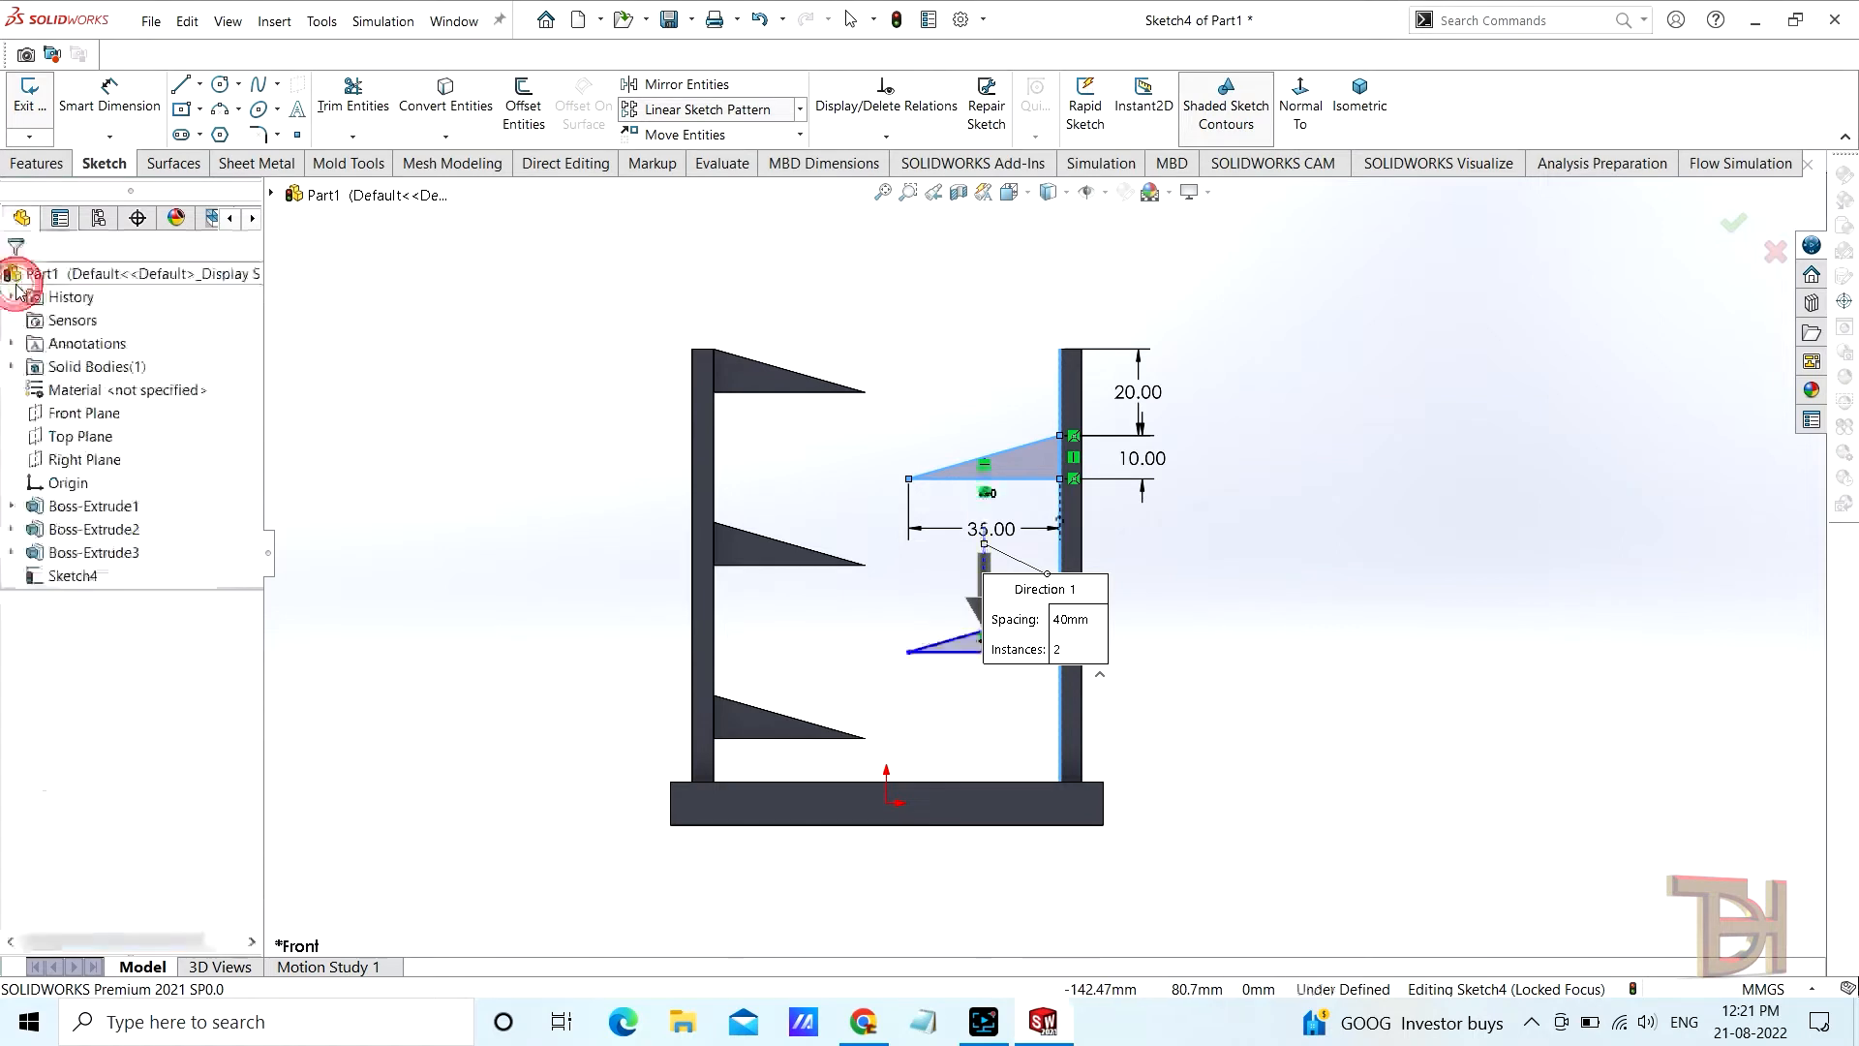
{"action": "scroll", "coordinate": [903, 675], "scroll_direction": "down", "scroll_amount": 1}
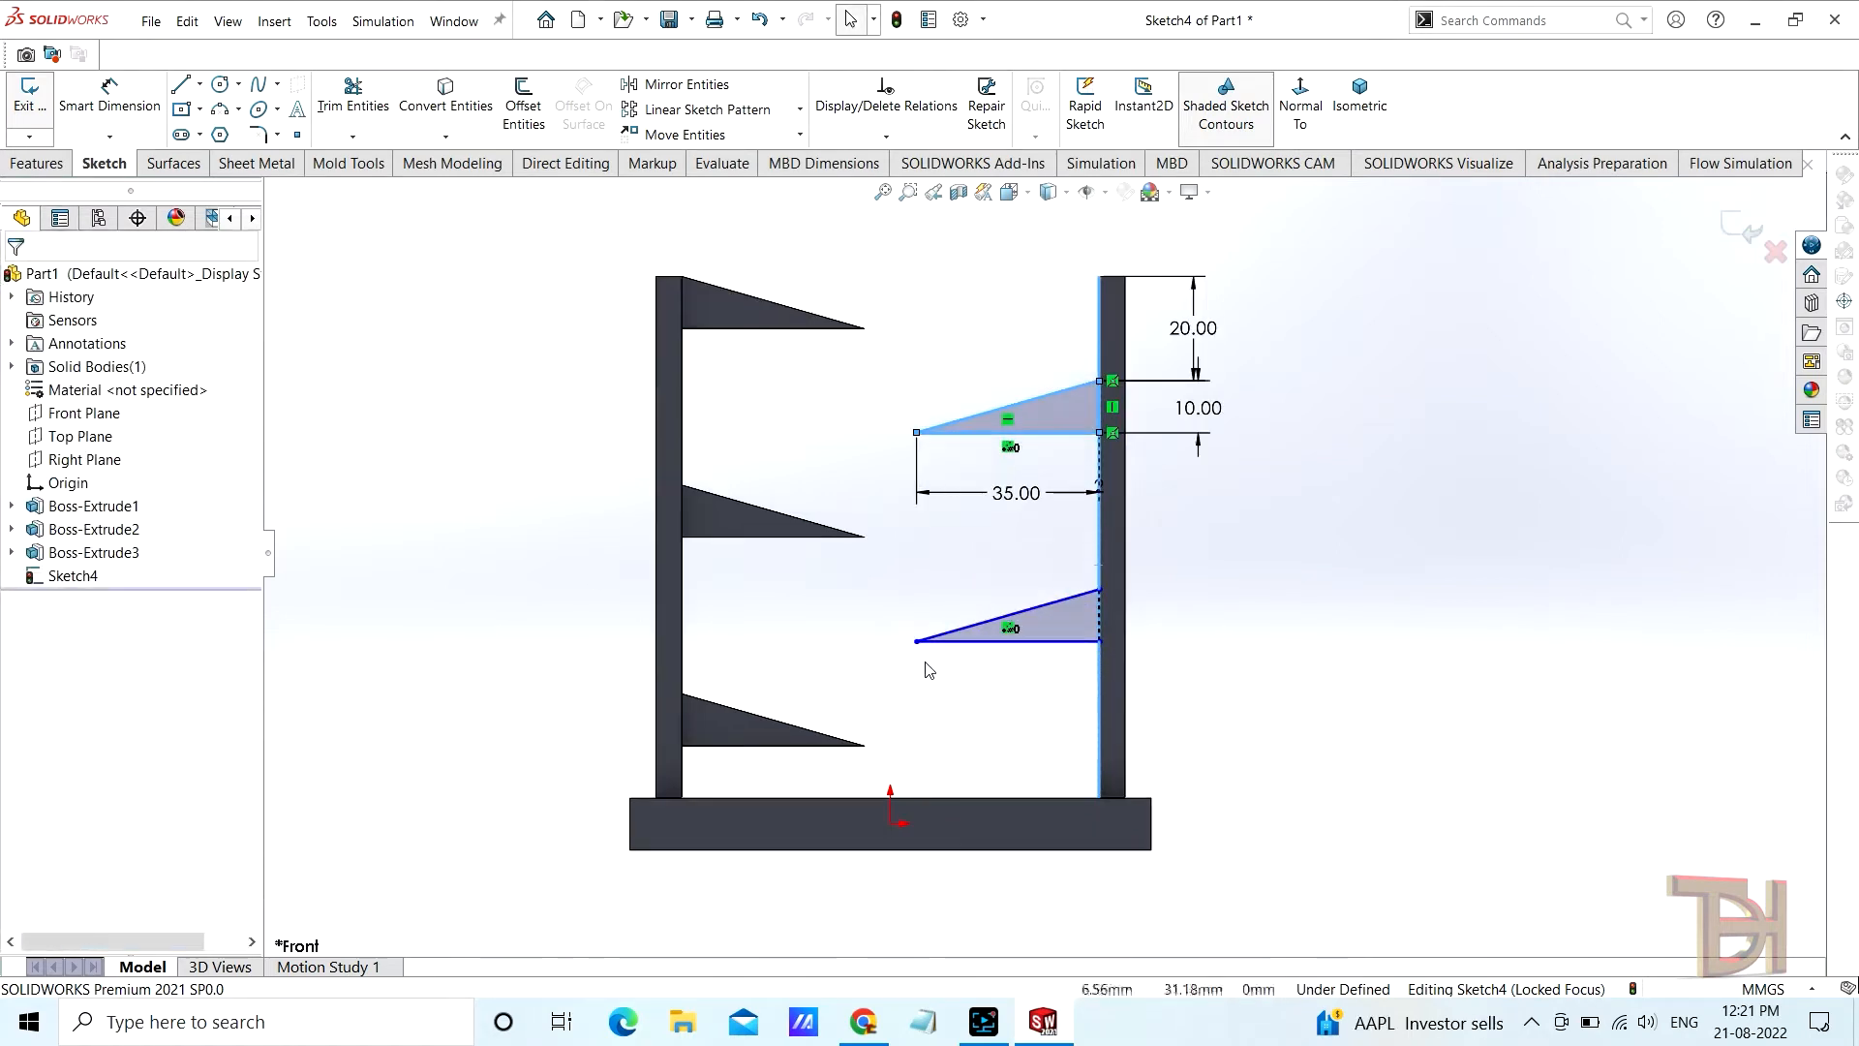
Set the horizontal length of the upper triangle inside the right post to 40 mm
{"action": "scroll", "coordinate": [925, 662], "scroll_direction": "up", "scroll_amount": 1}
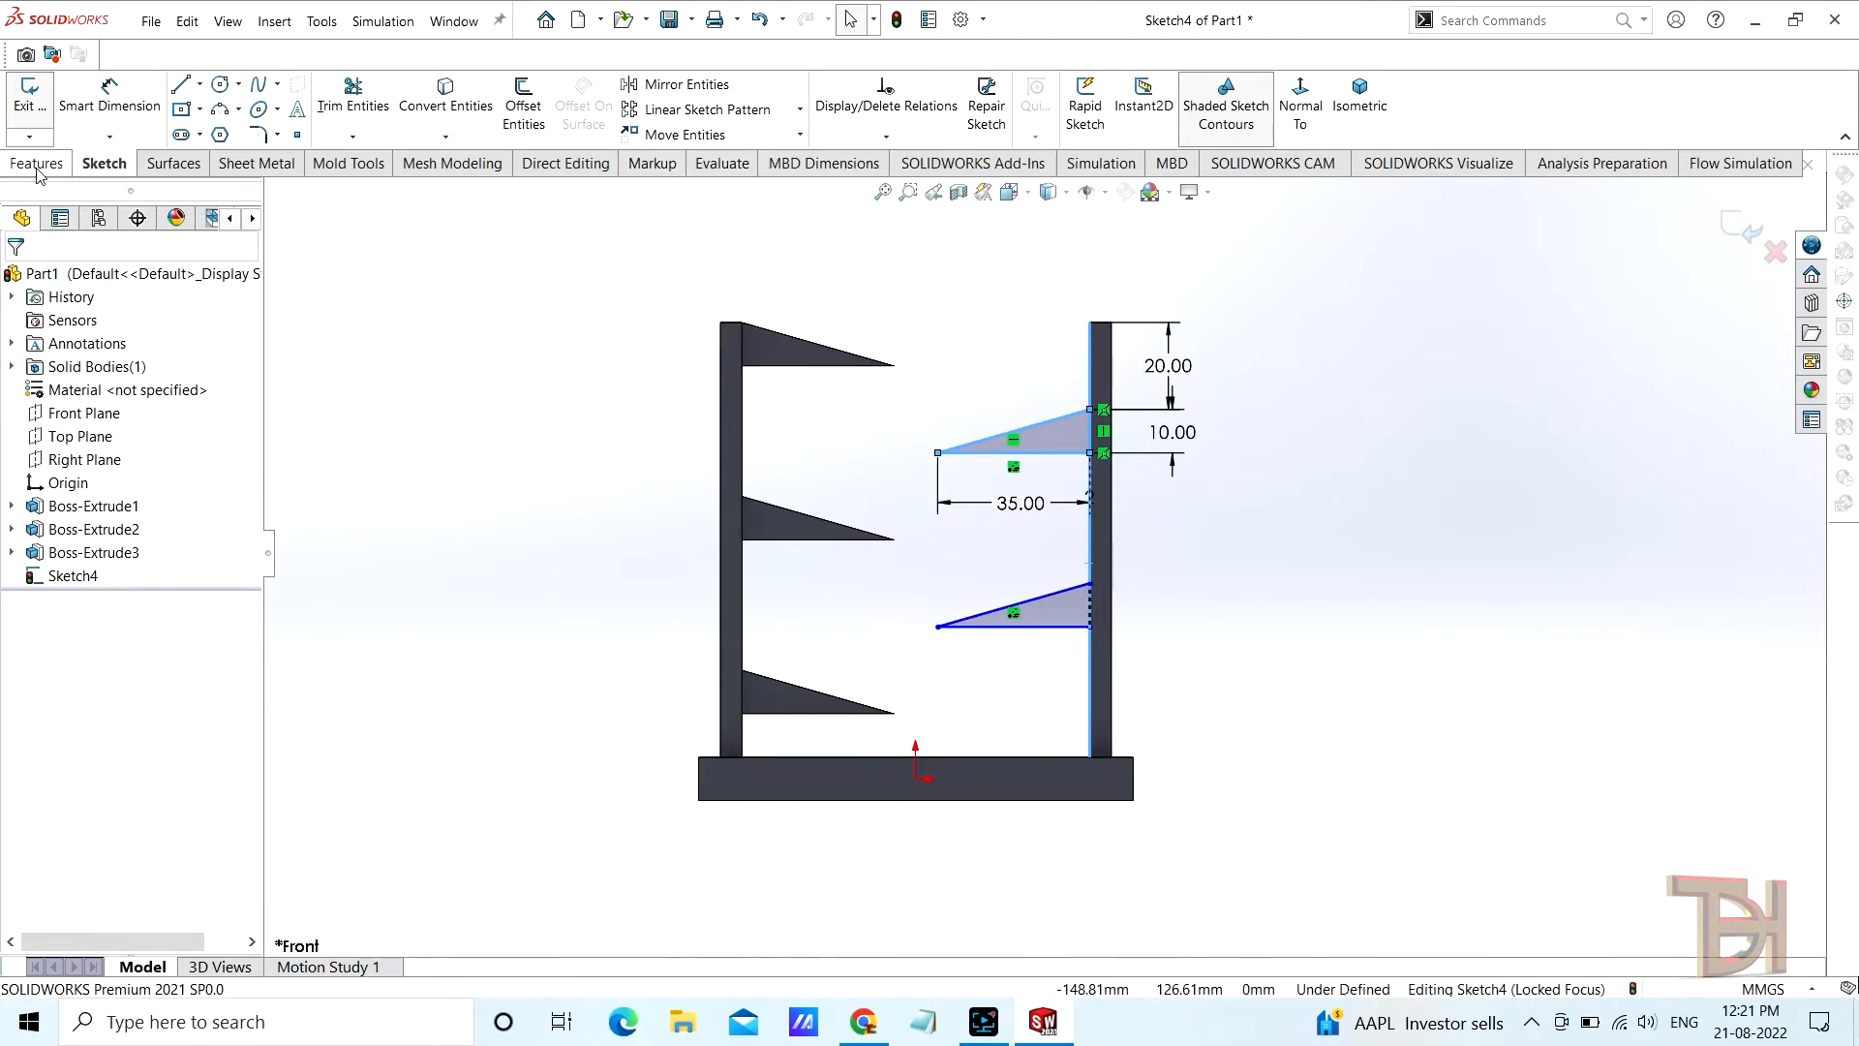
{"action": "left_click", "coordinate": [1025, 513]}
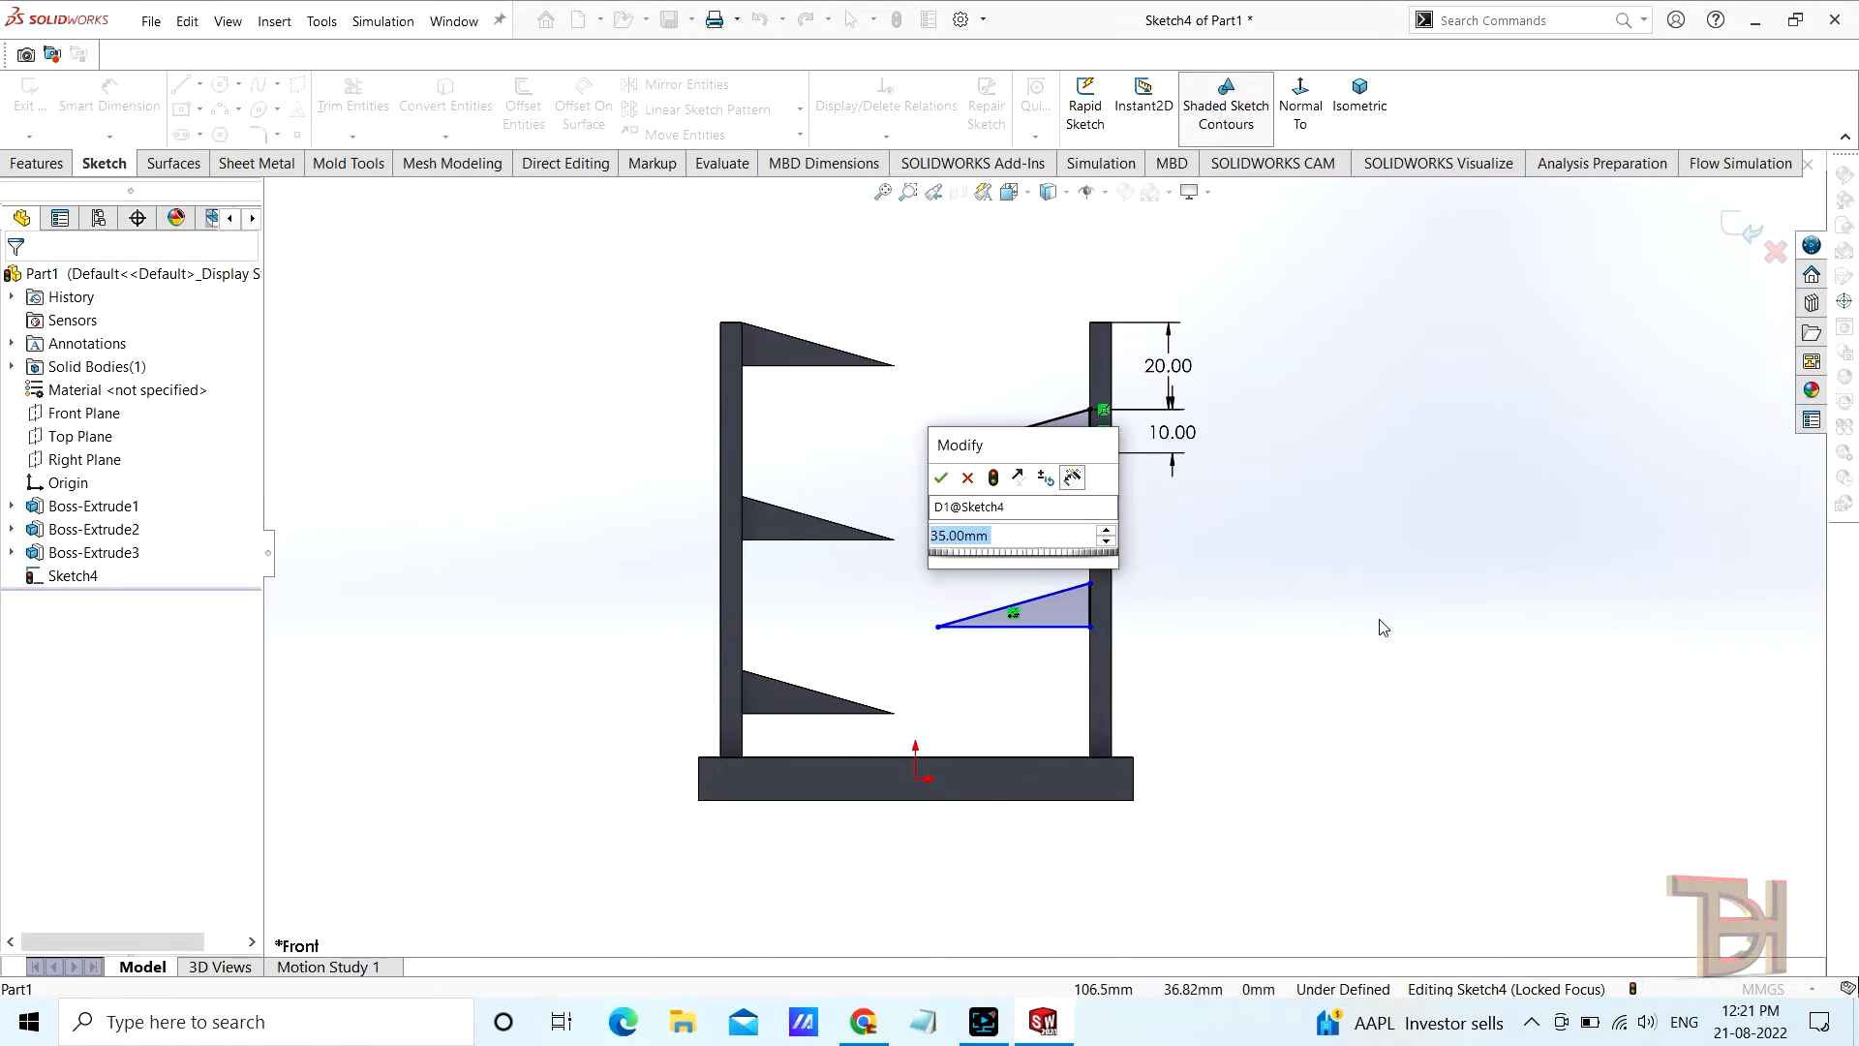
{"action": "type", "text": "40"}
{"action": "key", "text": "Return"}
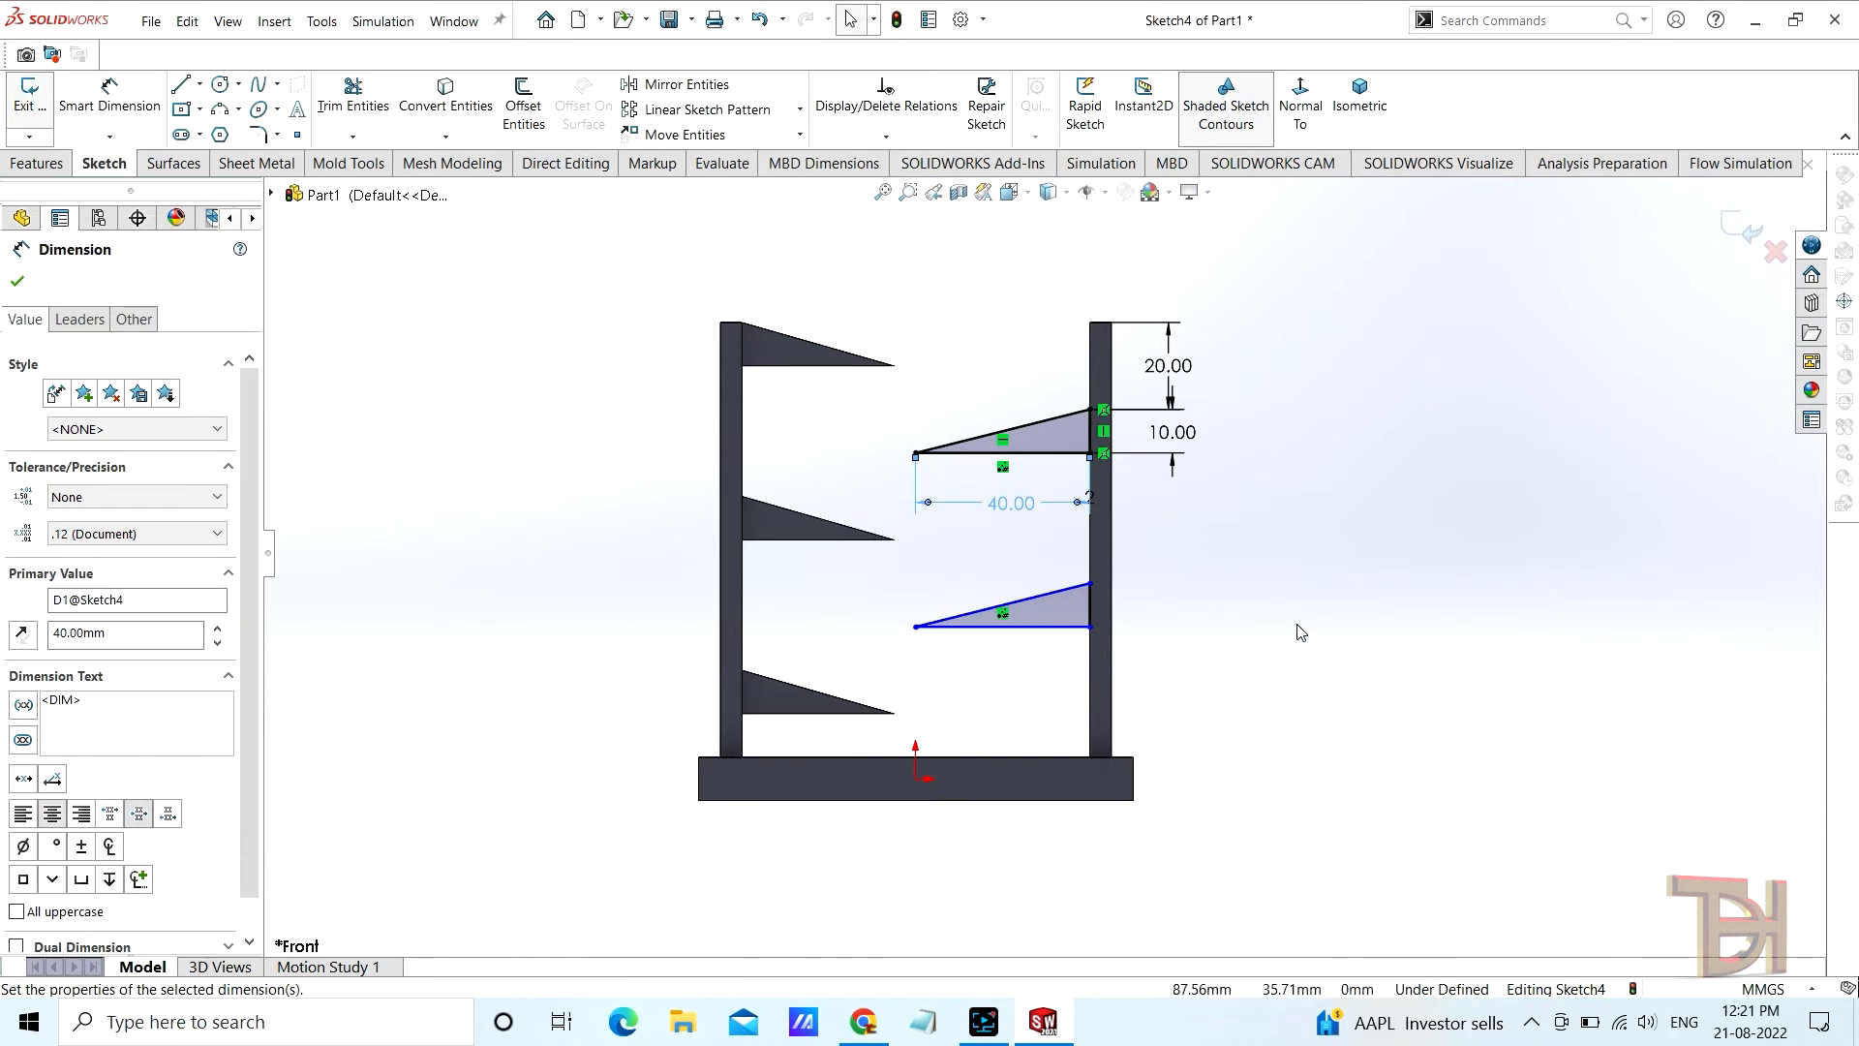
{"action": "left_click", "coordinate": [16, 284]}
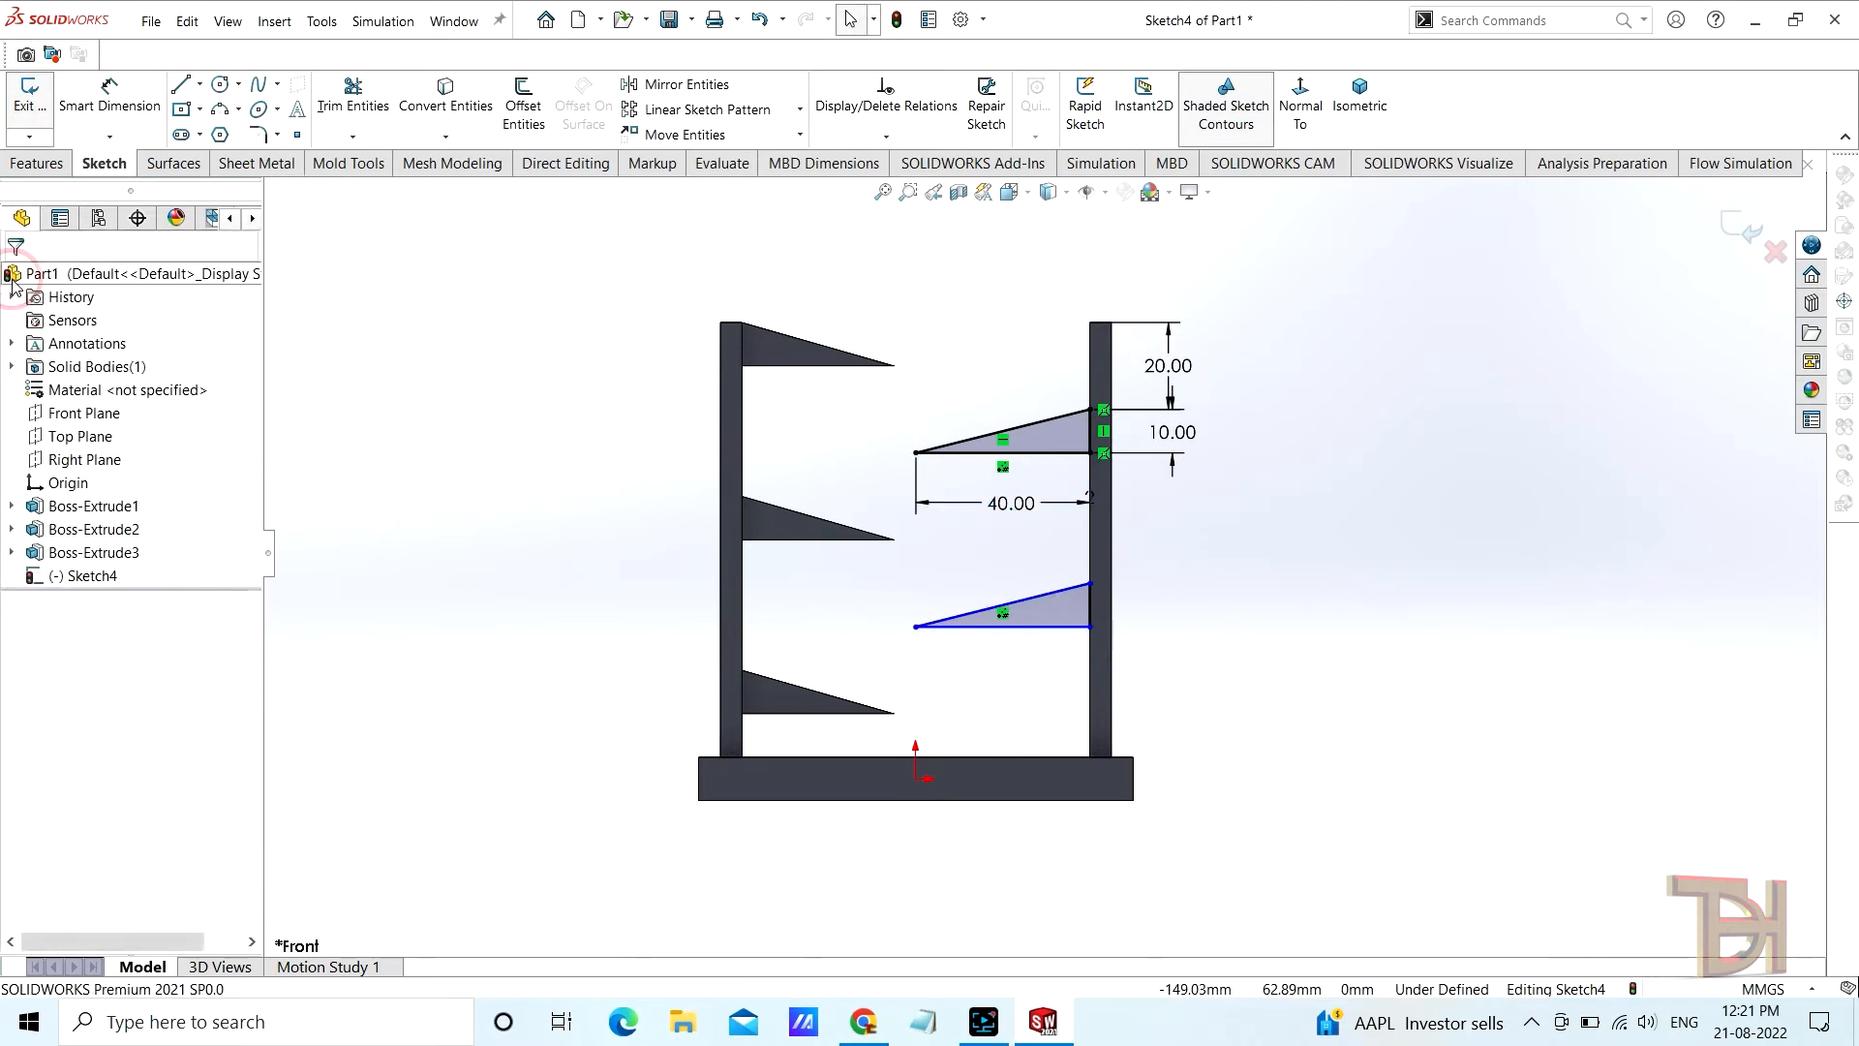
Extrude both triangles on the right post 10 mm as a Mid Plane boss with the result merged
{"action": "left_click", "coordinate": [37, 163]}
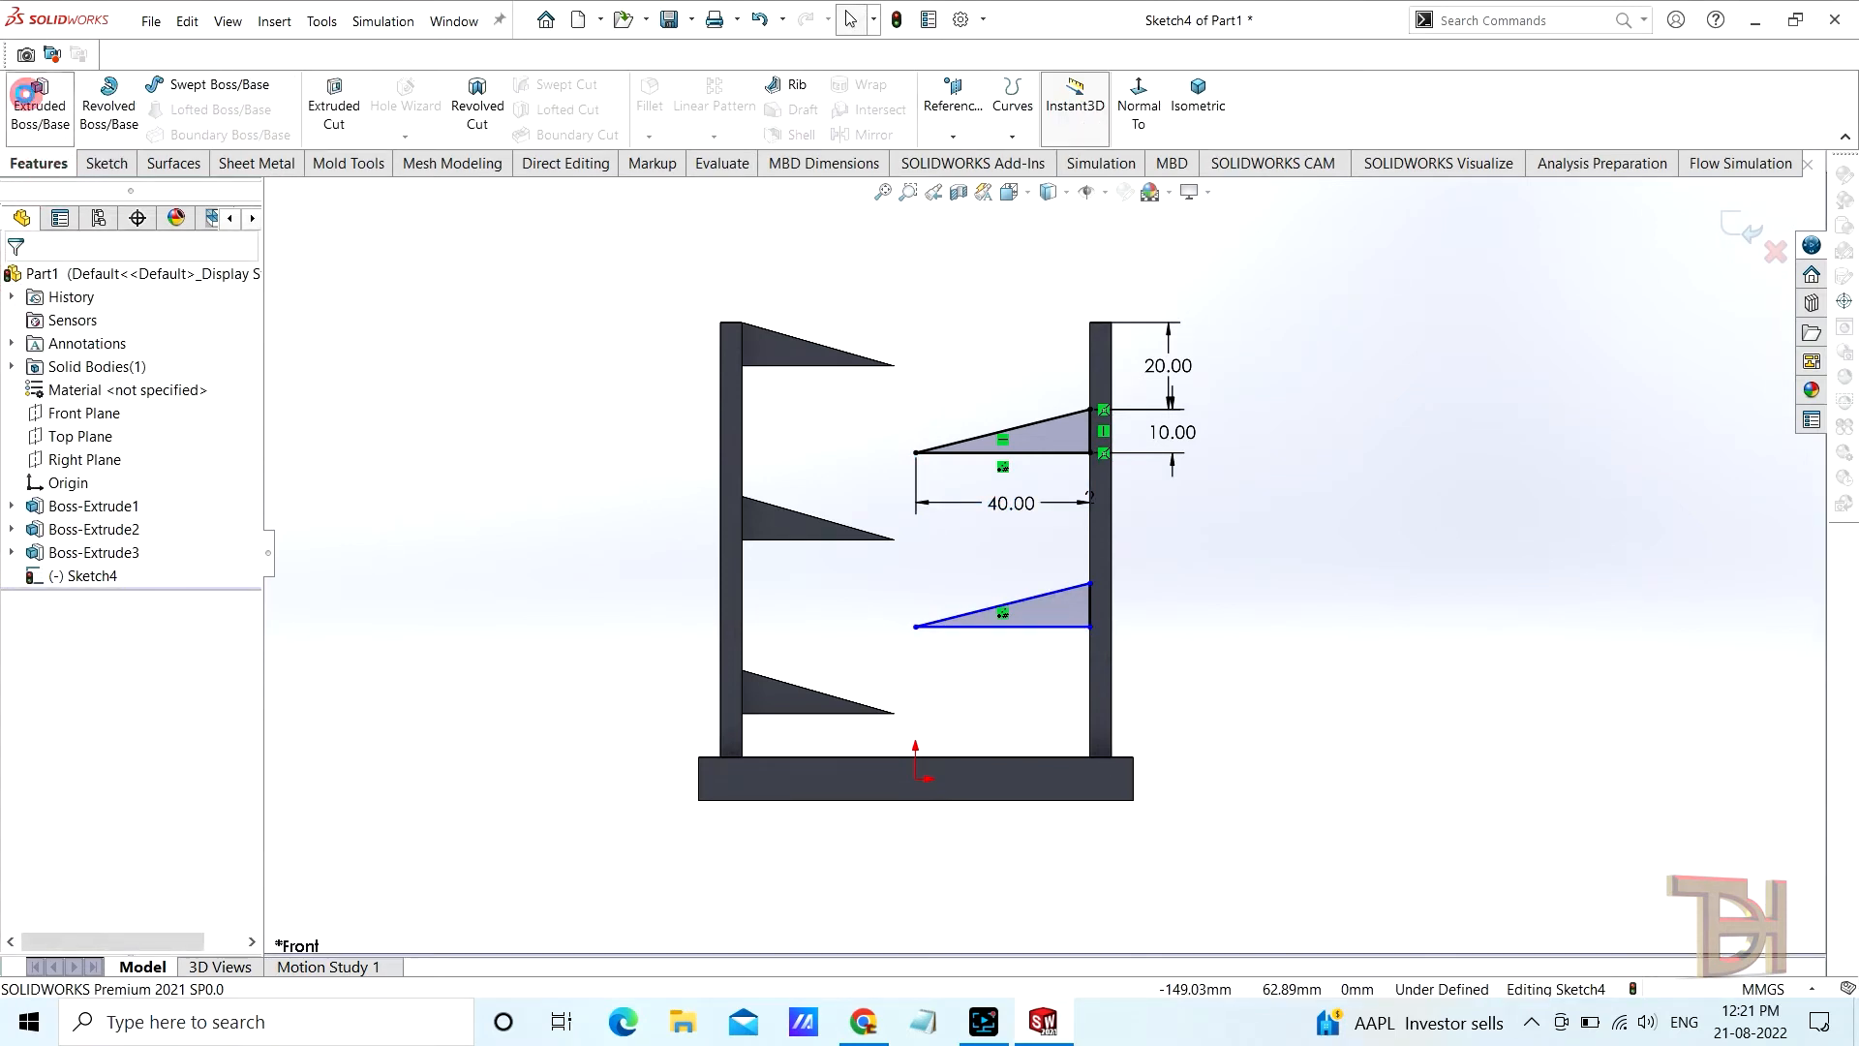
{"action": "left_click", "coordinate": [39, 101]}
{"action": "left_click", "coordinate": [160, 414]}
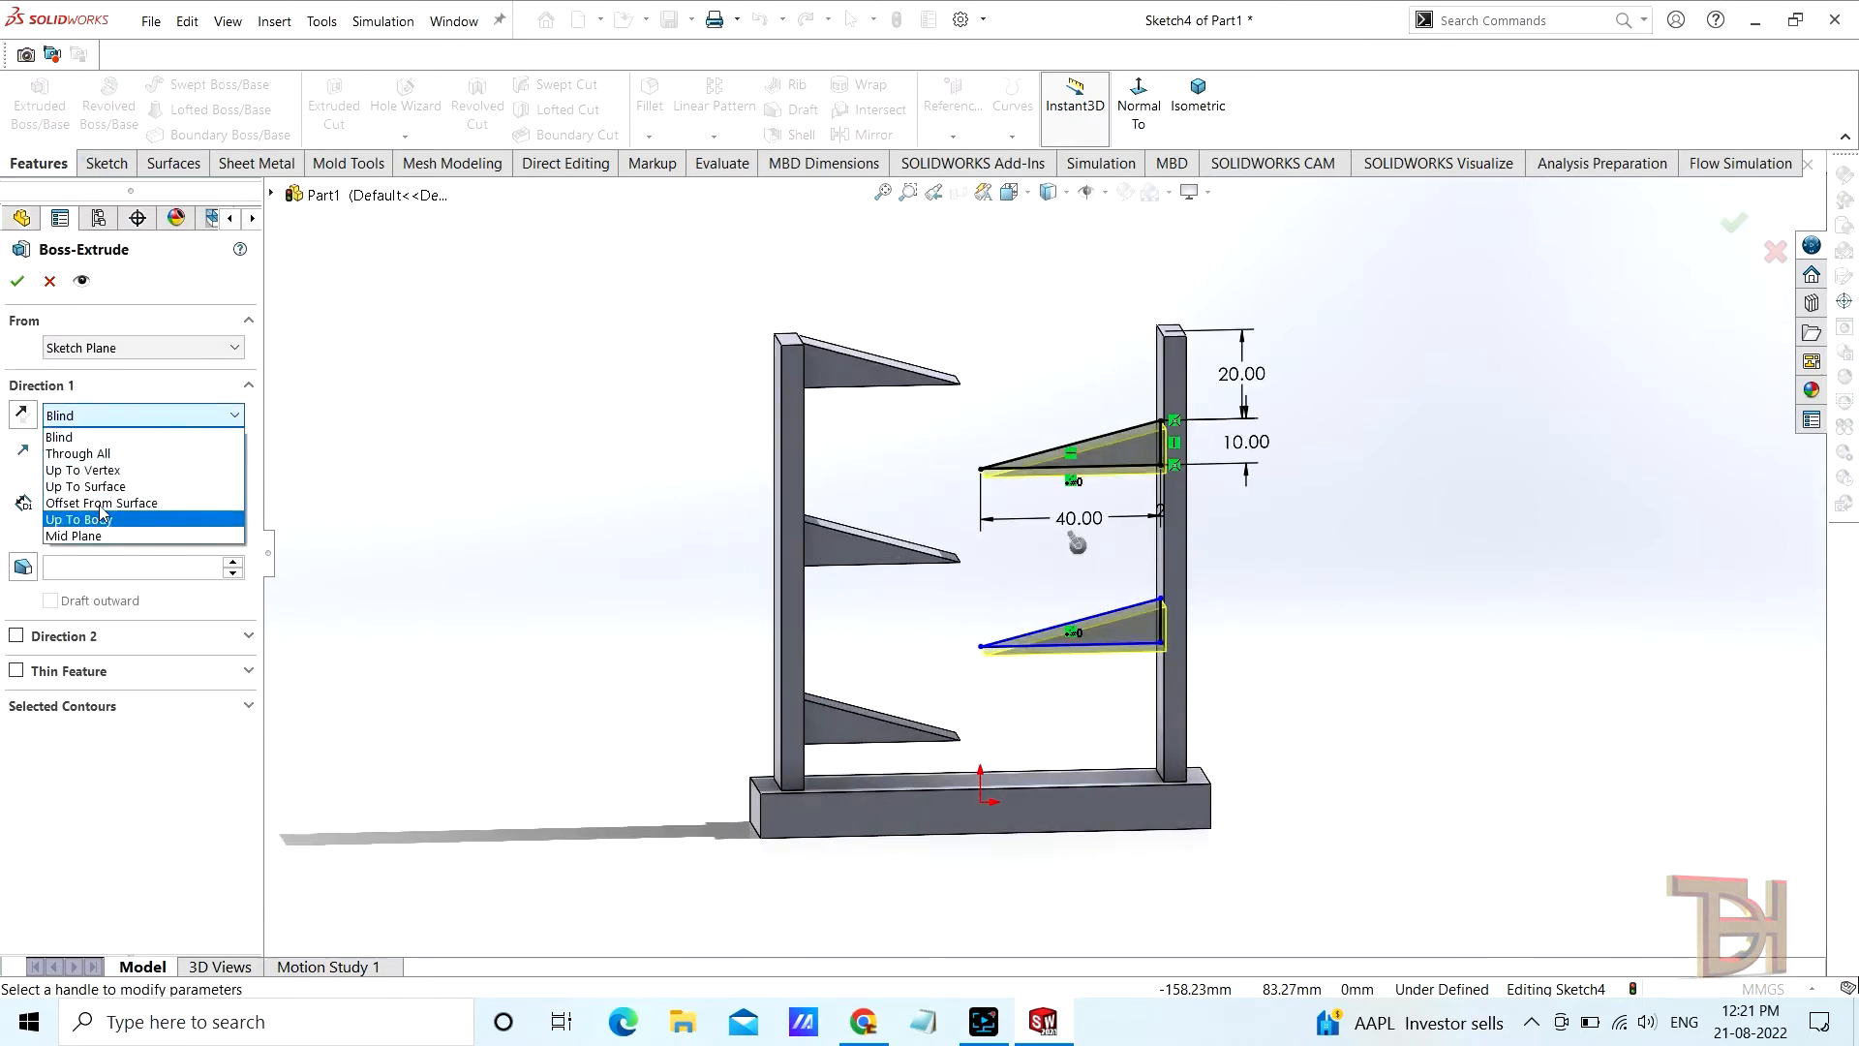
{"action": "left_click", "coordinate": [73, 535]}
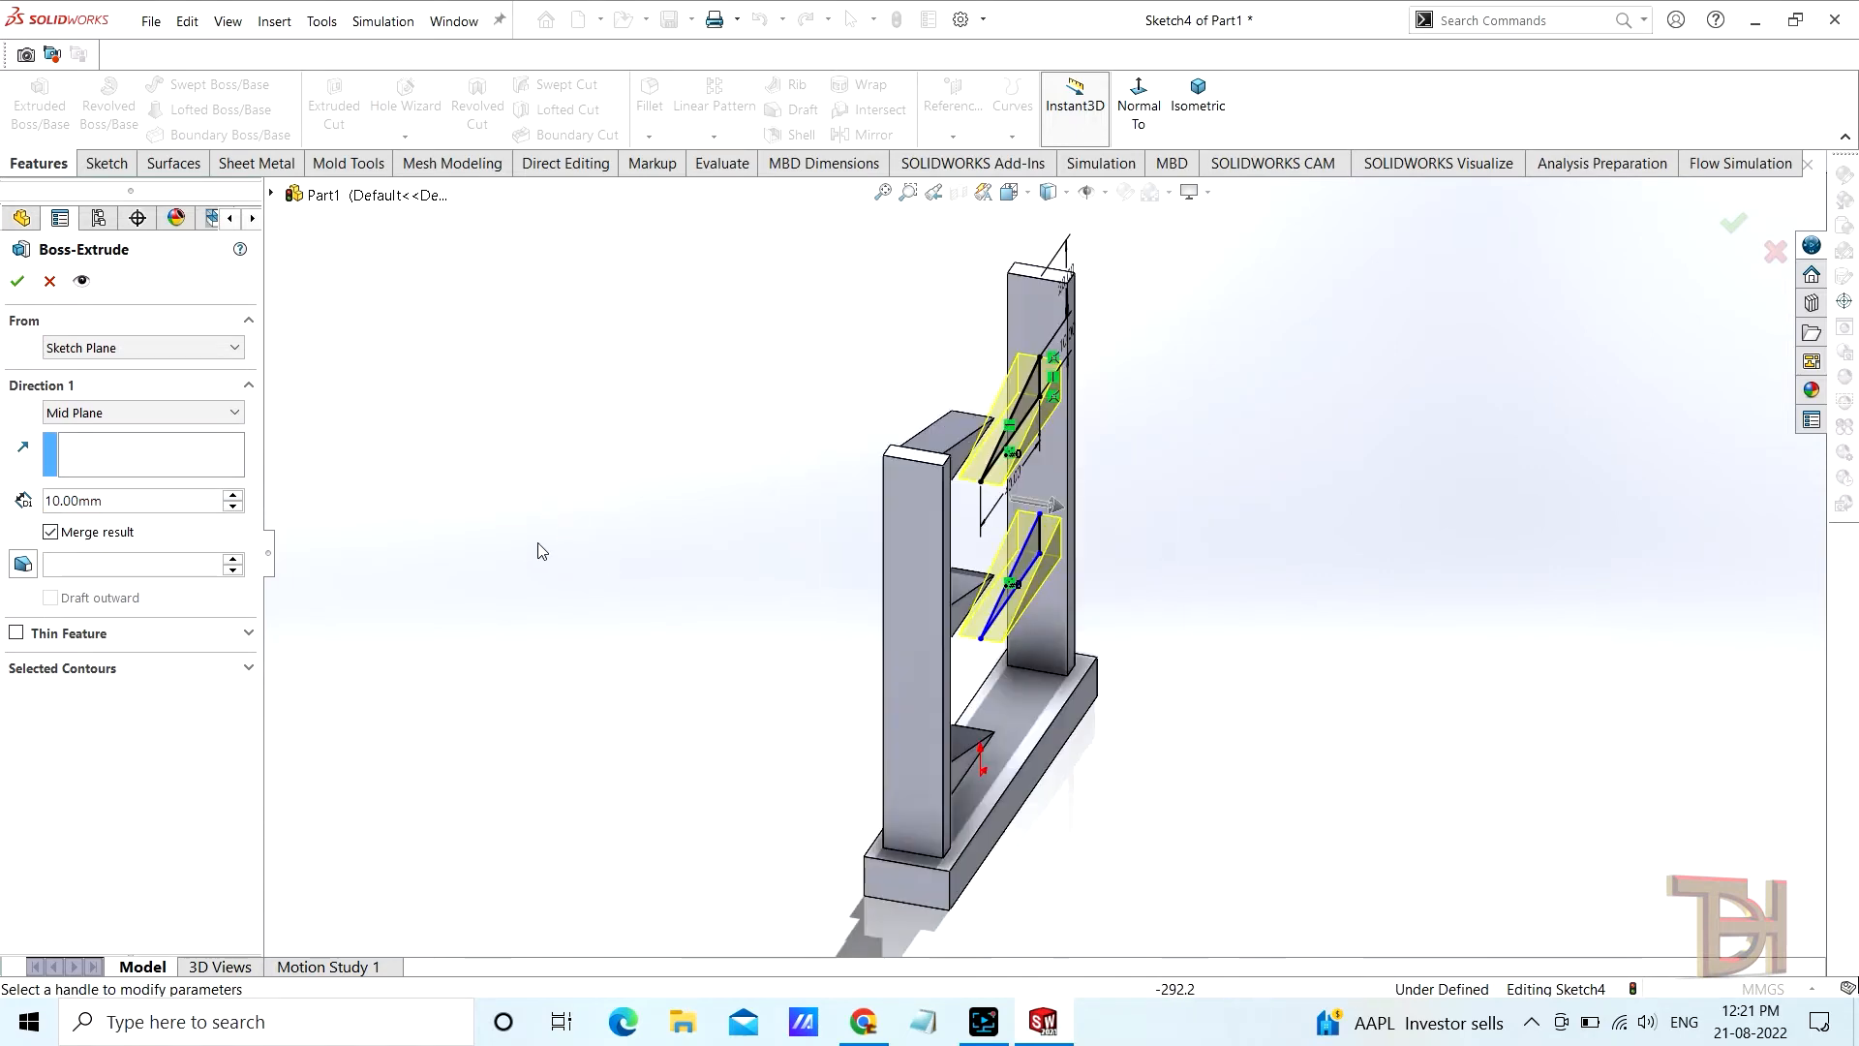
{"action": "left_click", "coordinate": [18, 281]}
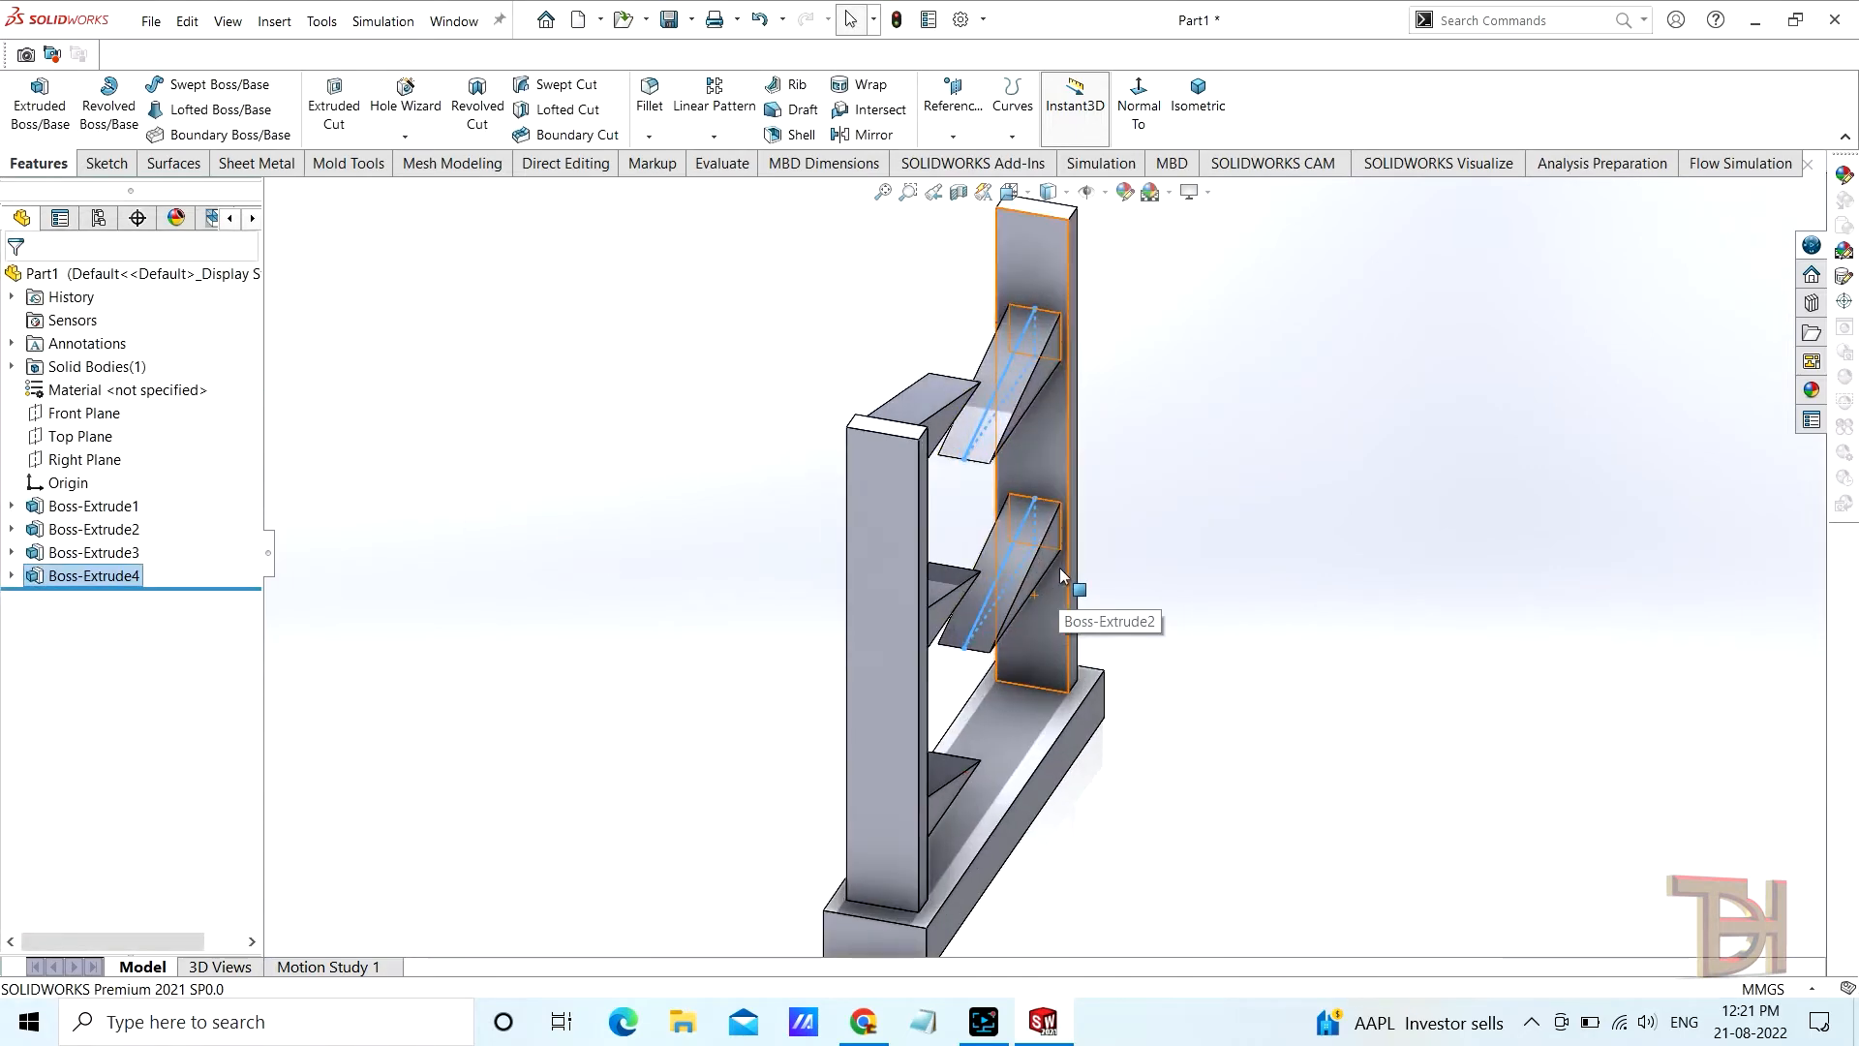
Start a sketch on the base bar's top face and draw a circle about 9.6 mm in diameter centred on the origin
{"action": "mouse_move", "coordinate": [1059, 567]}
{"action": "middle_mouse_down"}
{"action": "mouse_move", "coordinate": [1233, 555]}
{"action": "mouse_move", "coordinate": [1071, 568]}
{"action": "mouse_move", "coordinate": [1056, 484]}
{"action": "mouse_move", "coordinate": [1035, 565]}
{"action": "middle_mouse_up"}
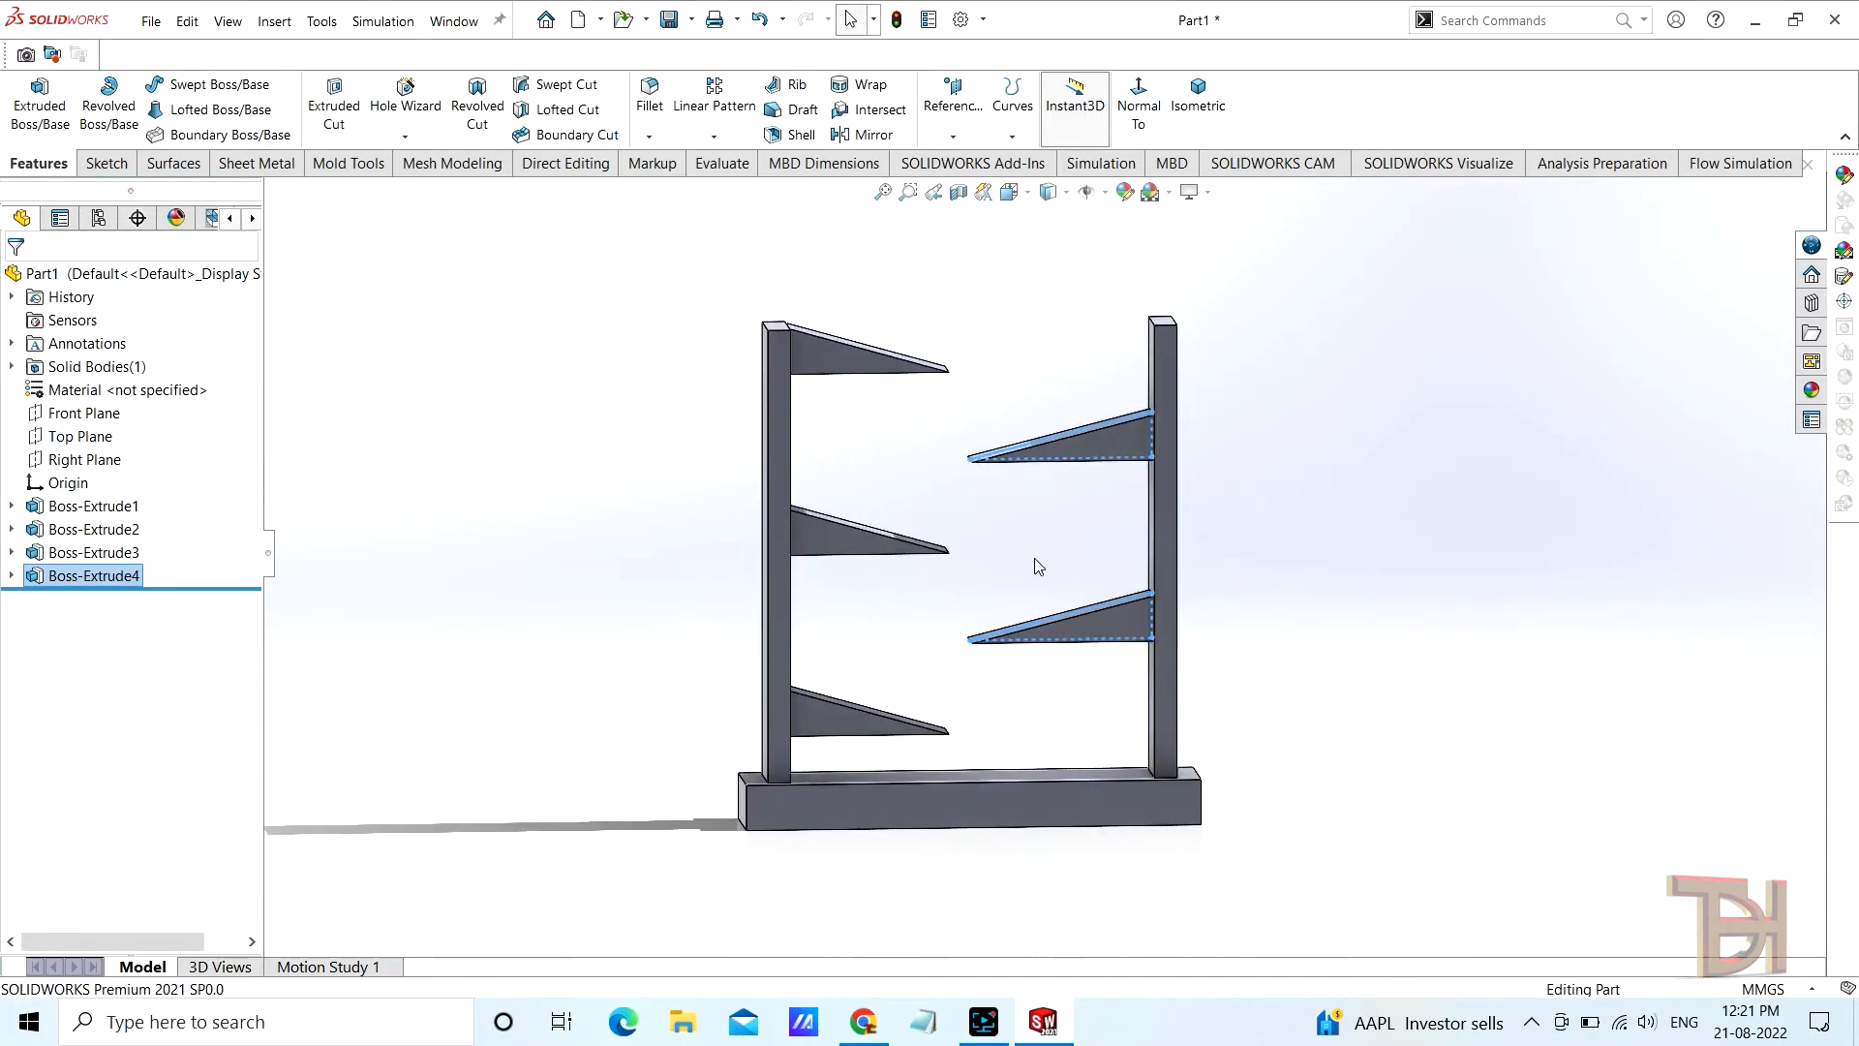
{"action": "left_click", "coordinate": [1319, 502]}
{"action": "mouse_move", "coordinate": [1319, 501]}
{"action": "middle_mouse_down"}
{"action": "mouse_move", "coordinate": [1316, 543]}
{"action": "mouse_move", "coordinate": [1002, 735]}
{"action": "mouse_move", "coordinate": [1050, 652]}
{"action": "mouse_move", "coordinate": [1020, 717]}
{"action": "middle_mouse_up"}
{"action": "left_click", "coordinate": [1046, 770]}
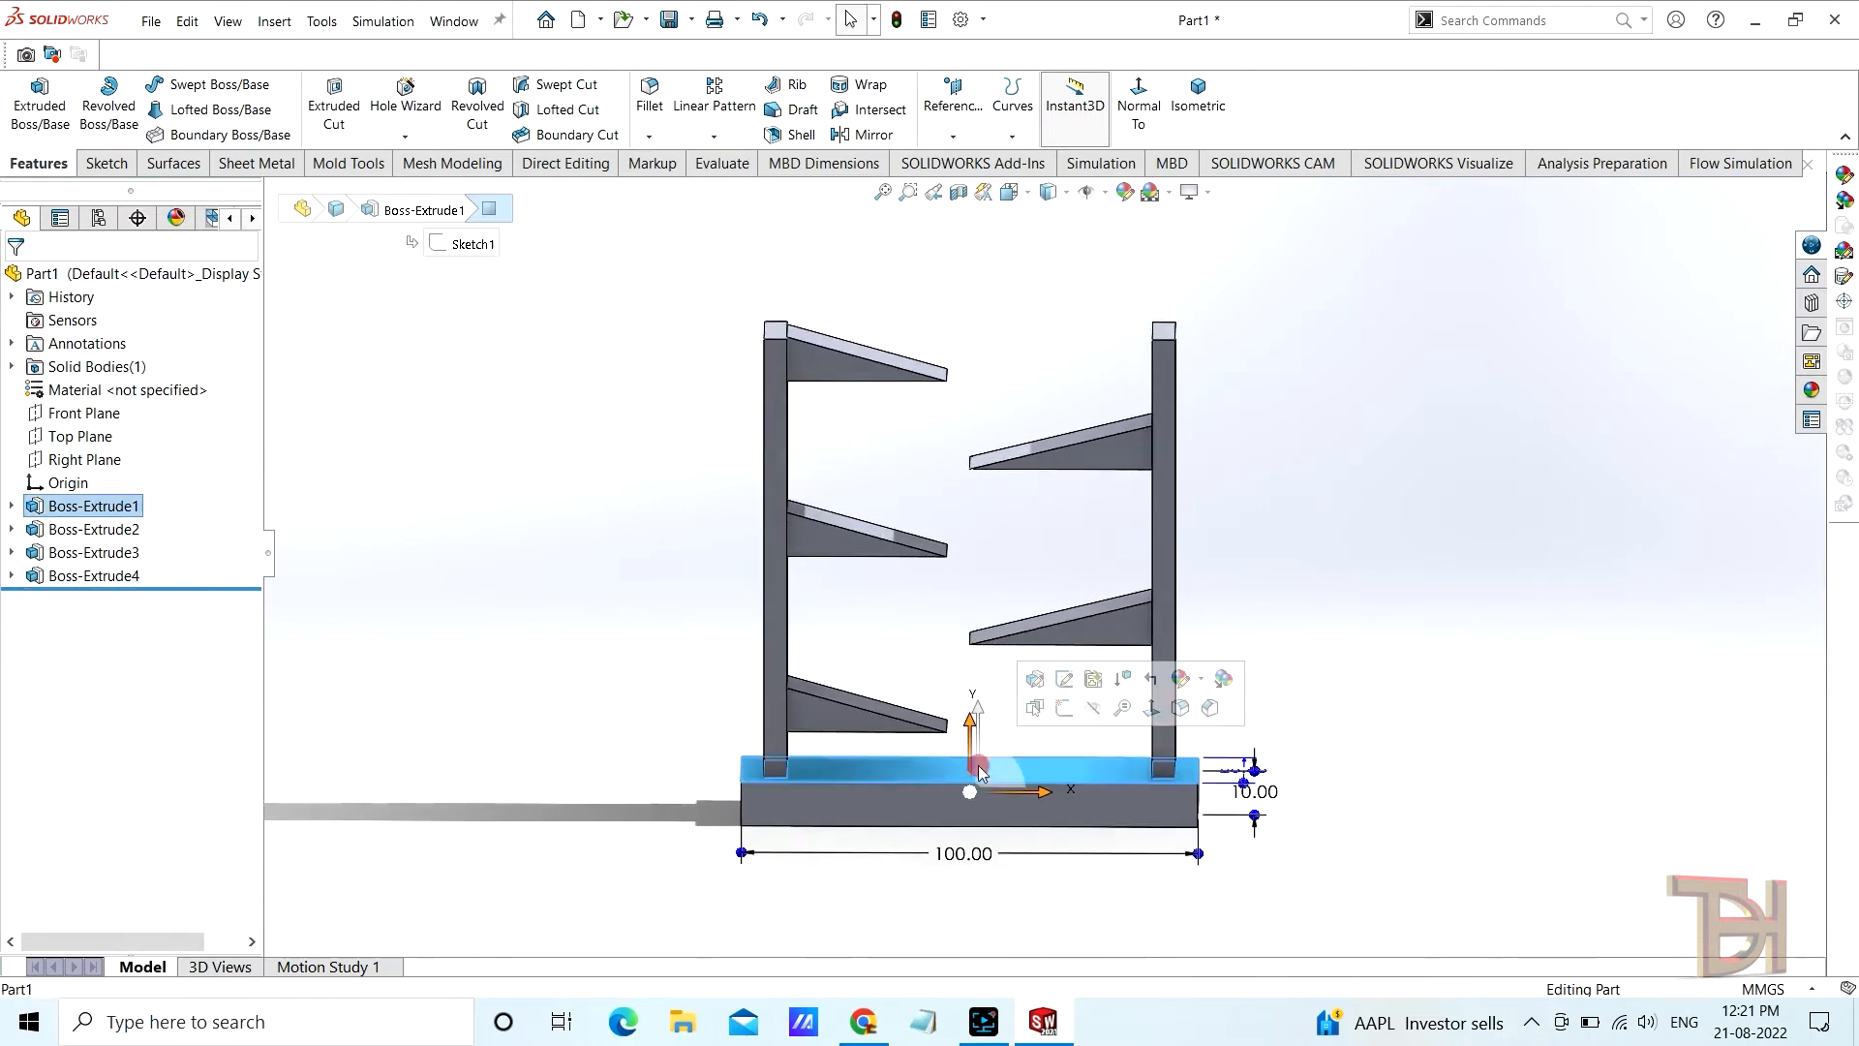
{"action": "left_click", "coordinate": [1065, 710]}
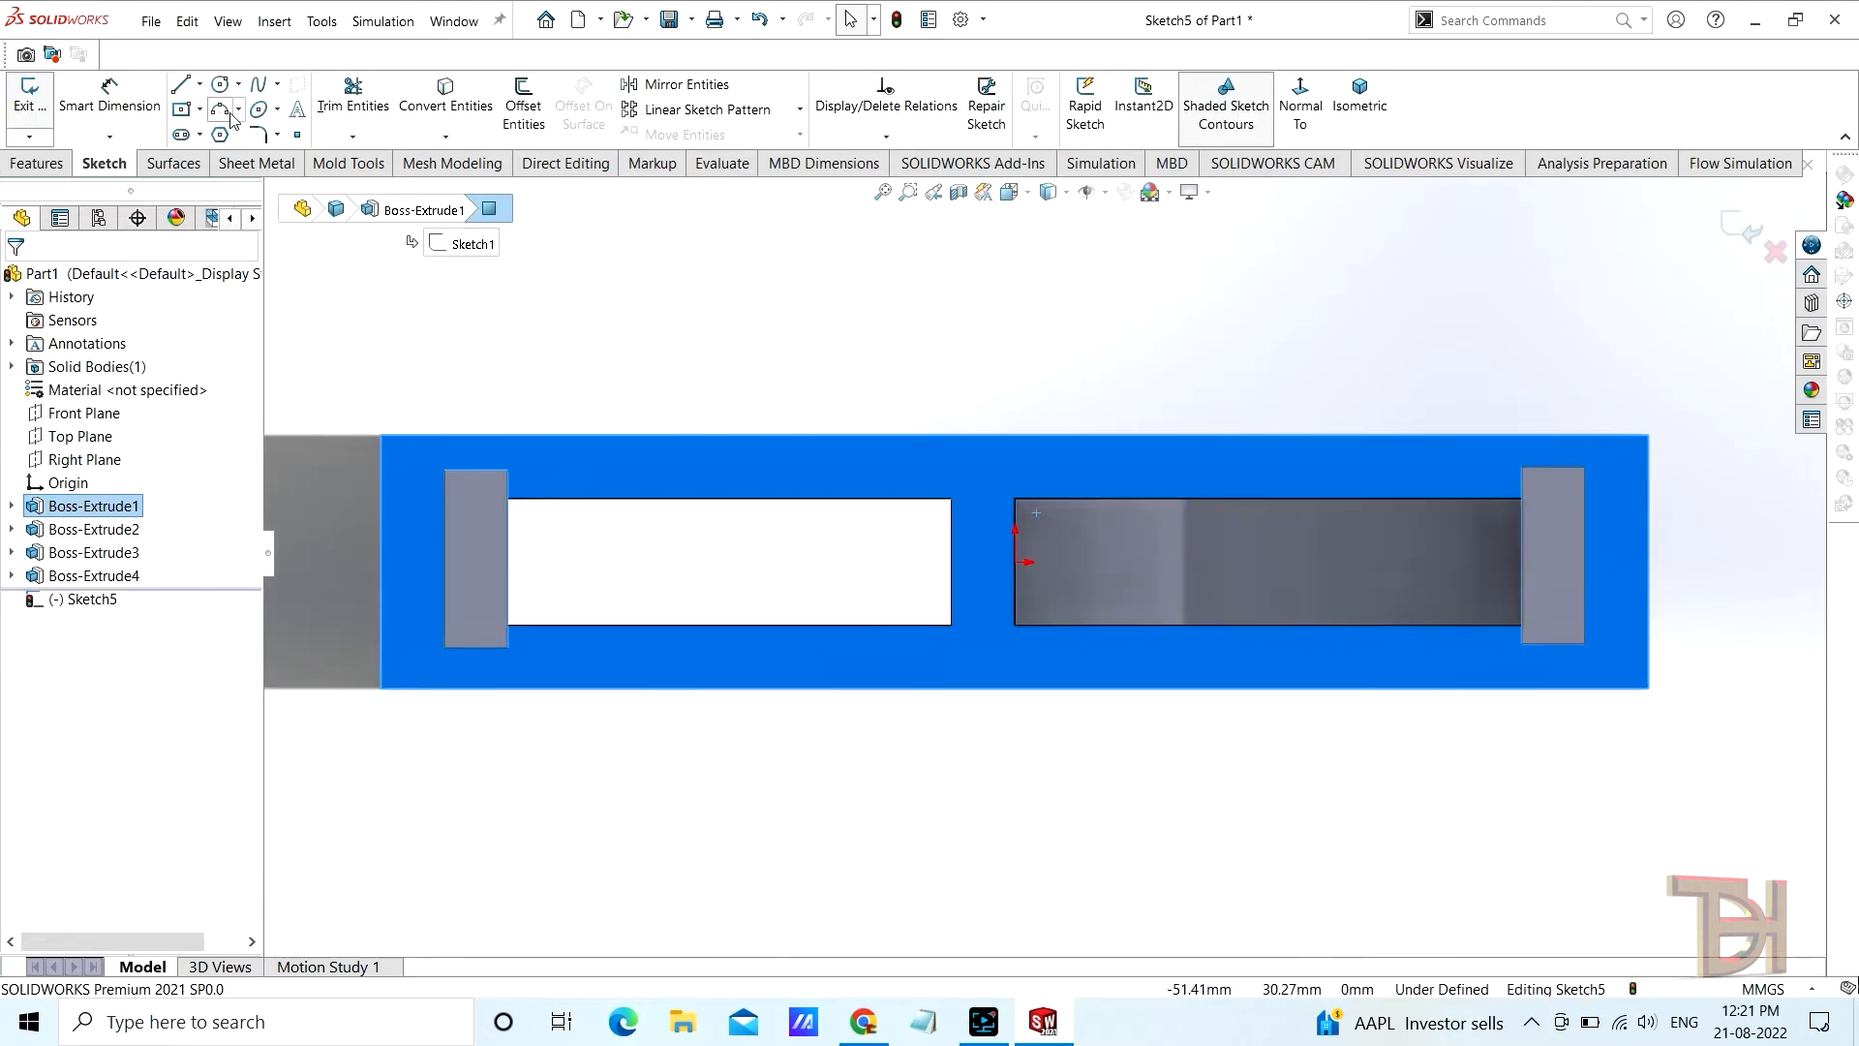
{"action": "left_click", "coordinate": [220, 84]}
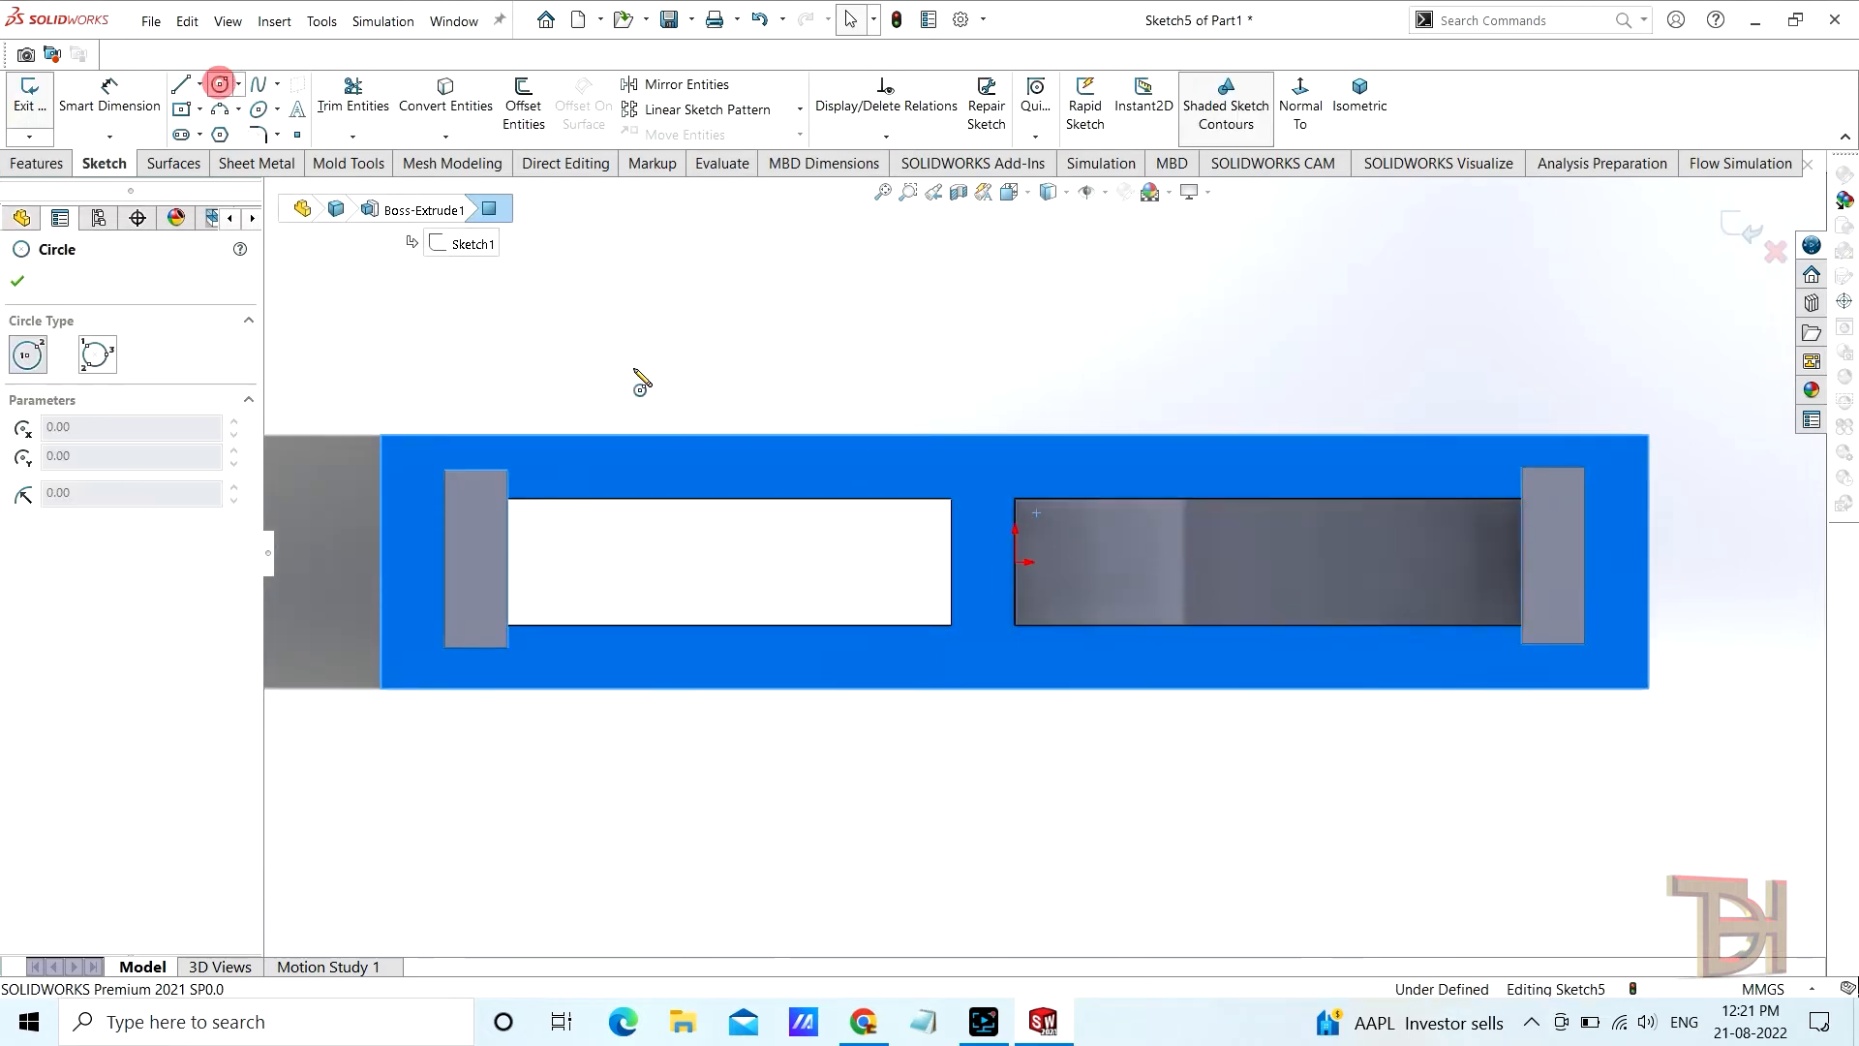
{"action": "left_click", "coordinate": [1015, 562]}
{"action": "left_click", "coordinate": [1077, 563]}
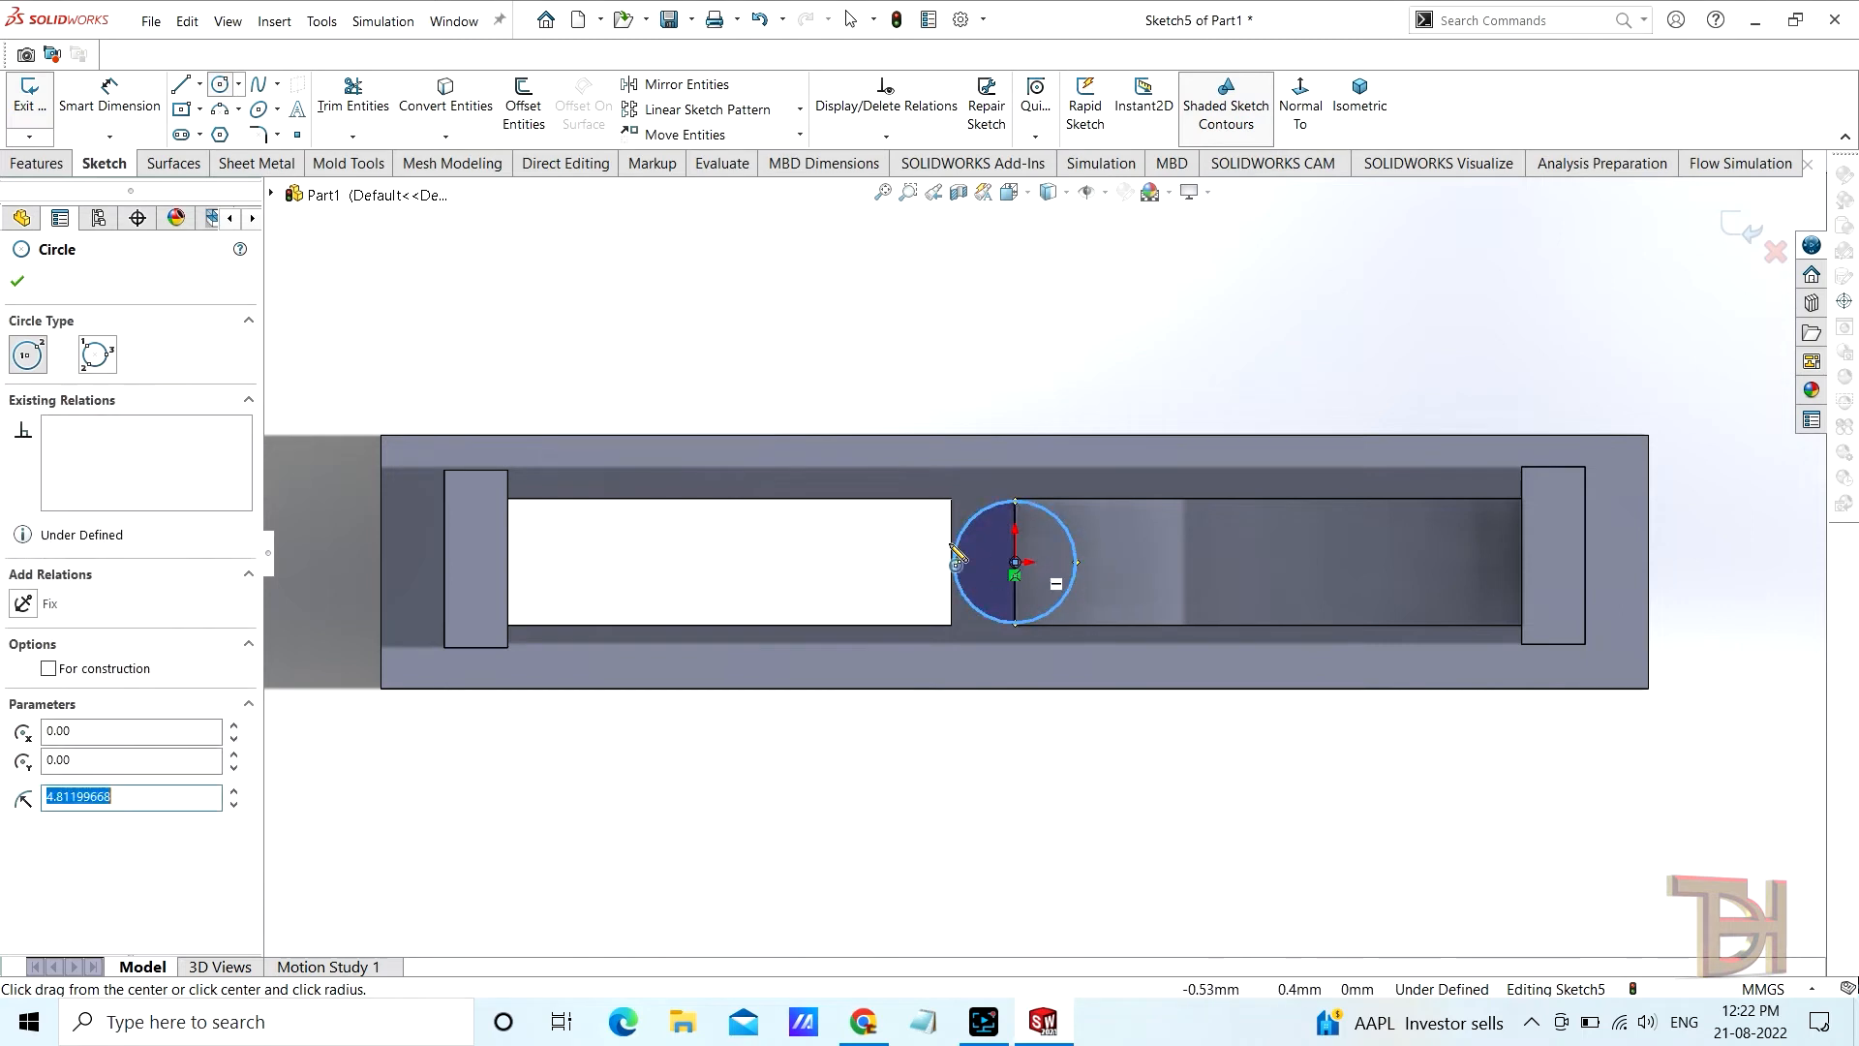
Dimension the circle's diameter to 10 mm and finish dimensioning
{"action": "left_click", "coordinate": [112, 102]}
{"action": "left_click", "coordinate": [1072, 550]}
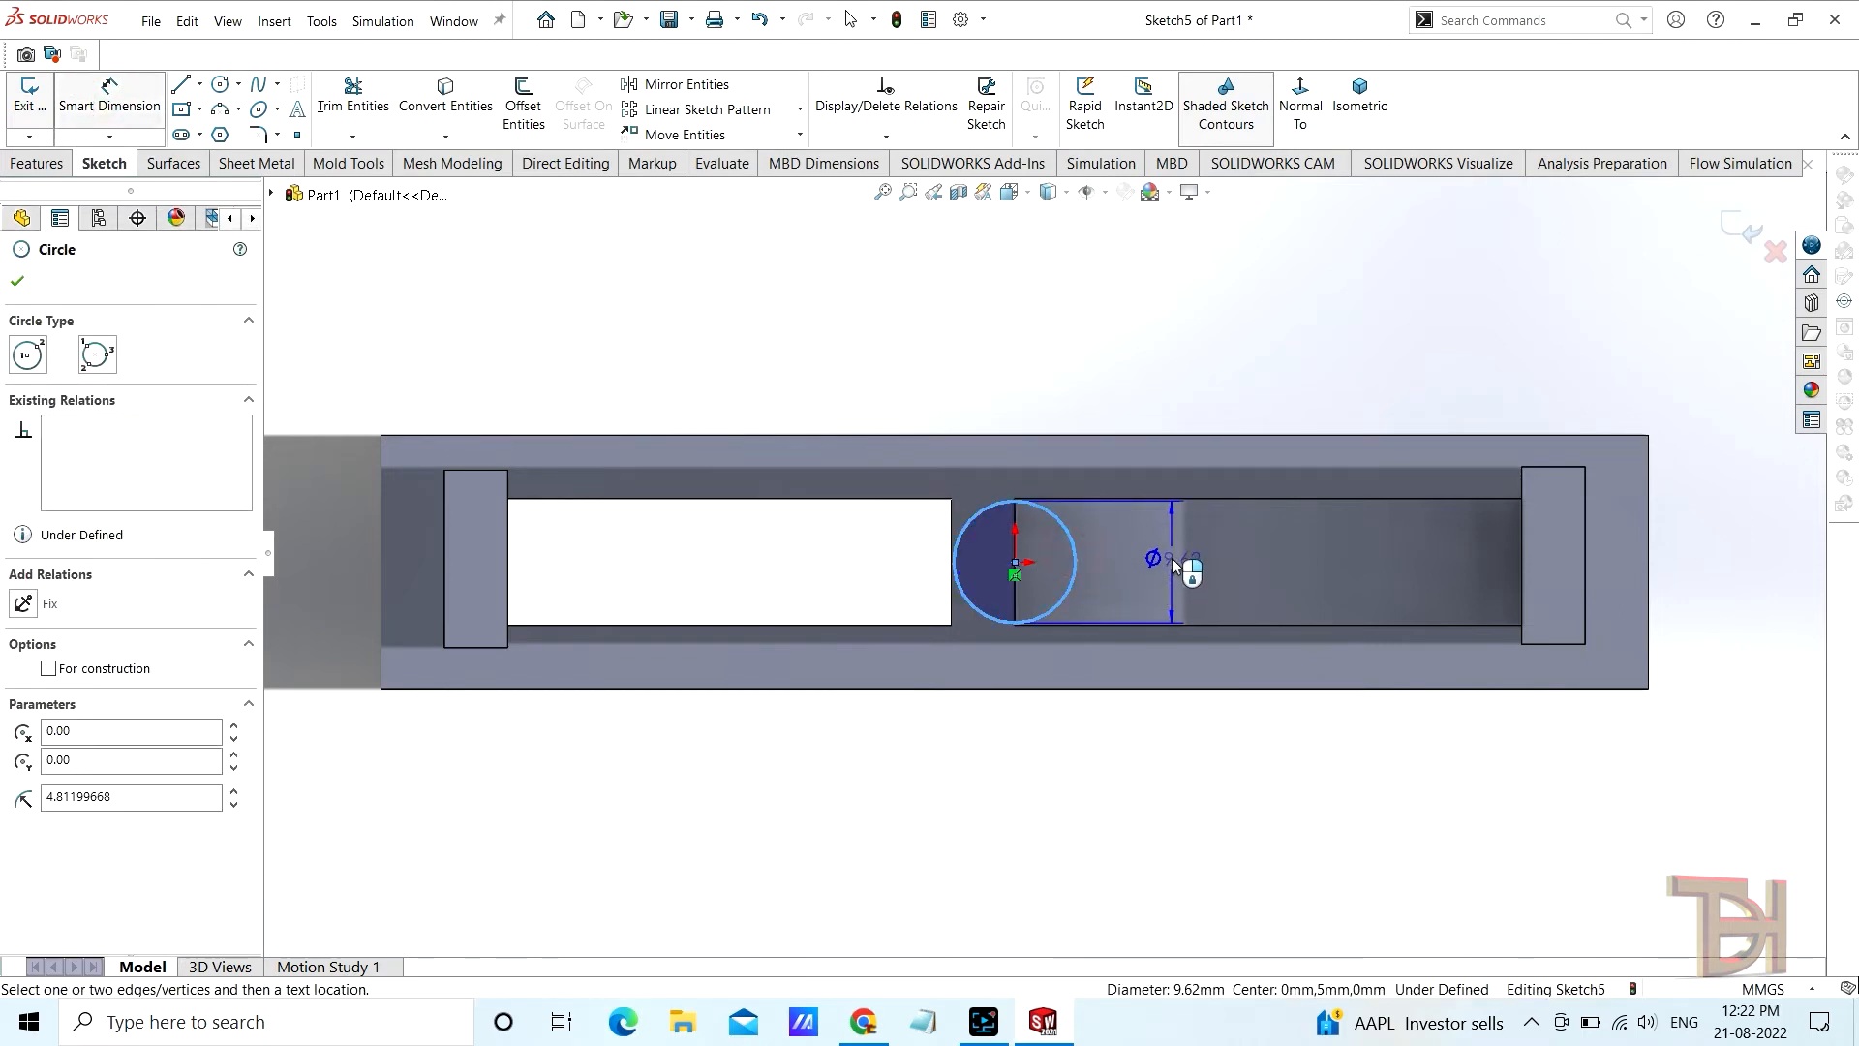
{"action": "left_click", "coordinate": [1183, 565]}
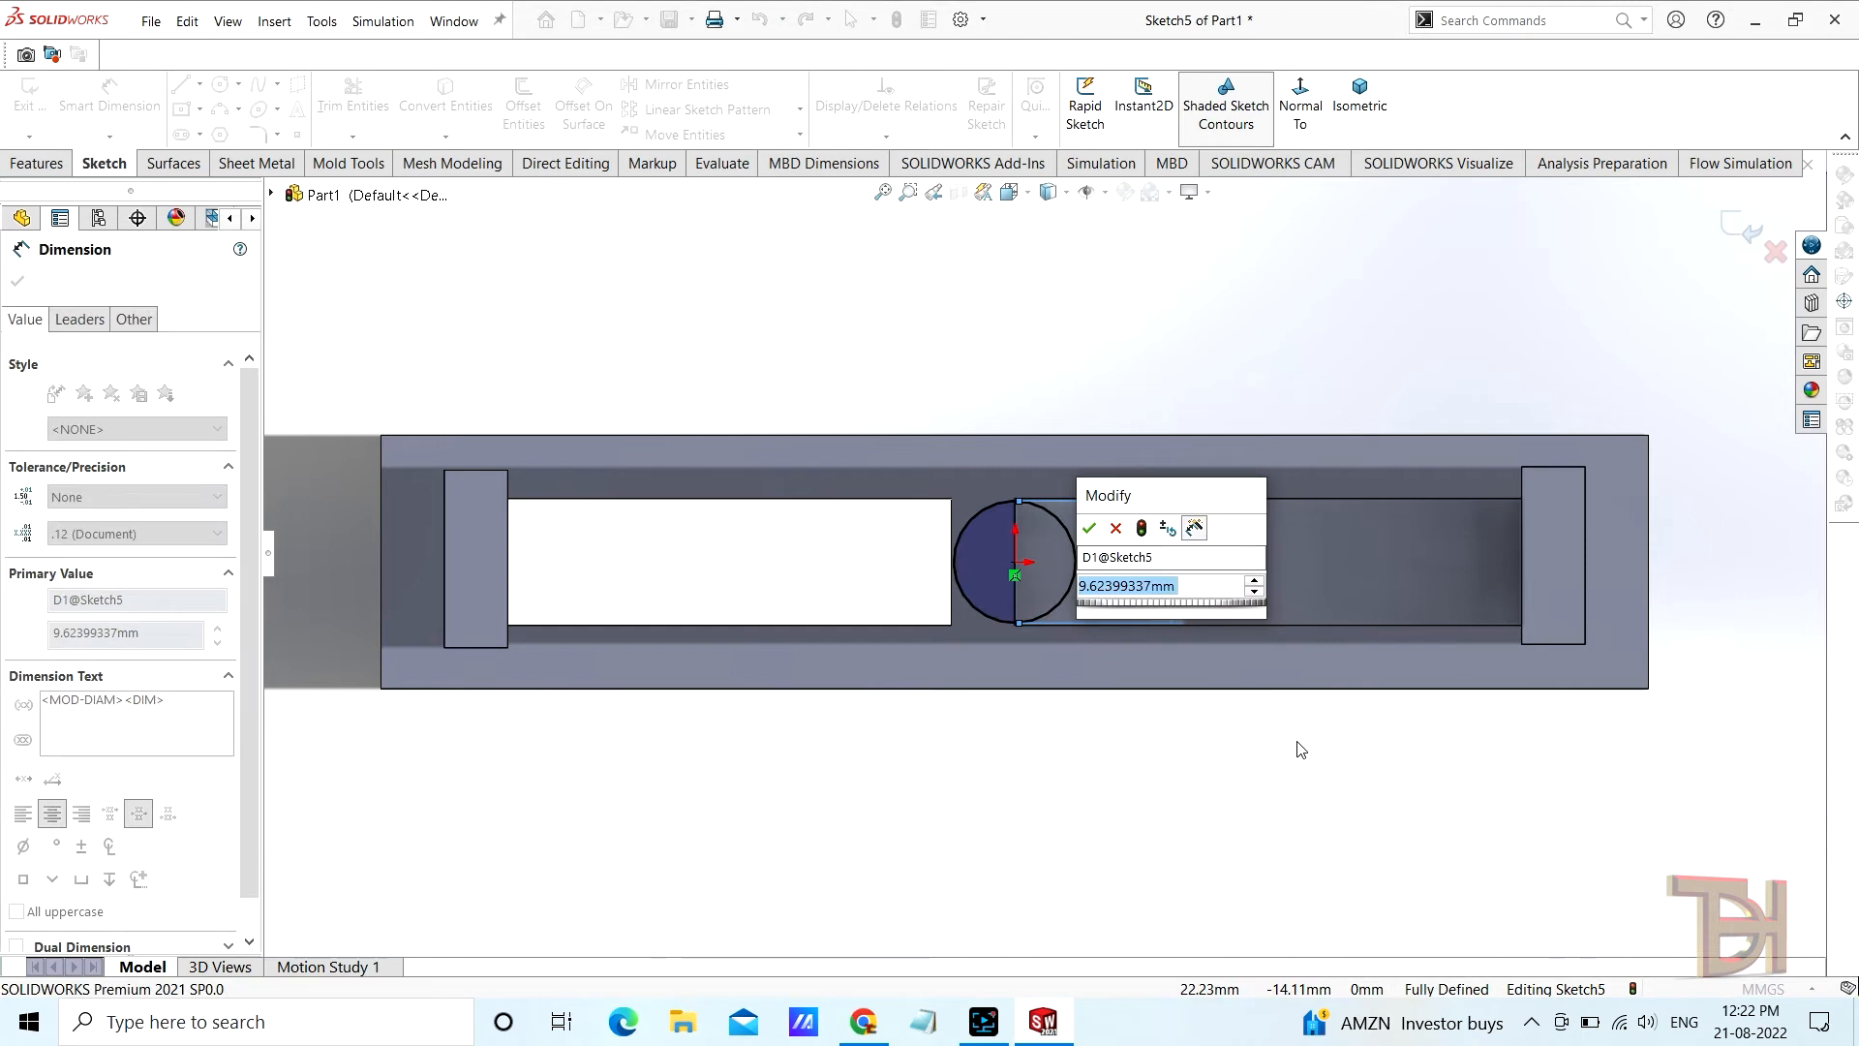
{"action": "type", "text": "10"}
{"action": "key", "text": "Return"}
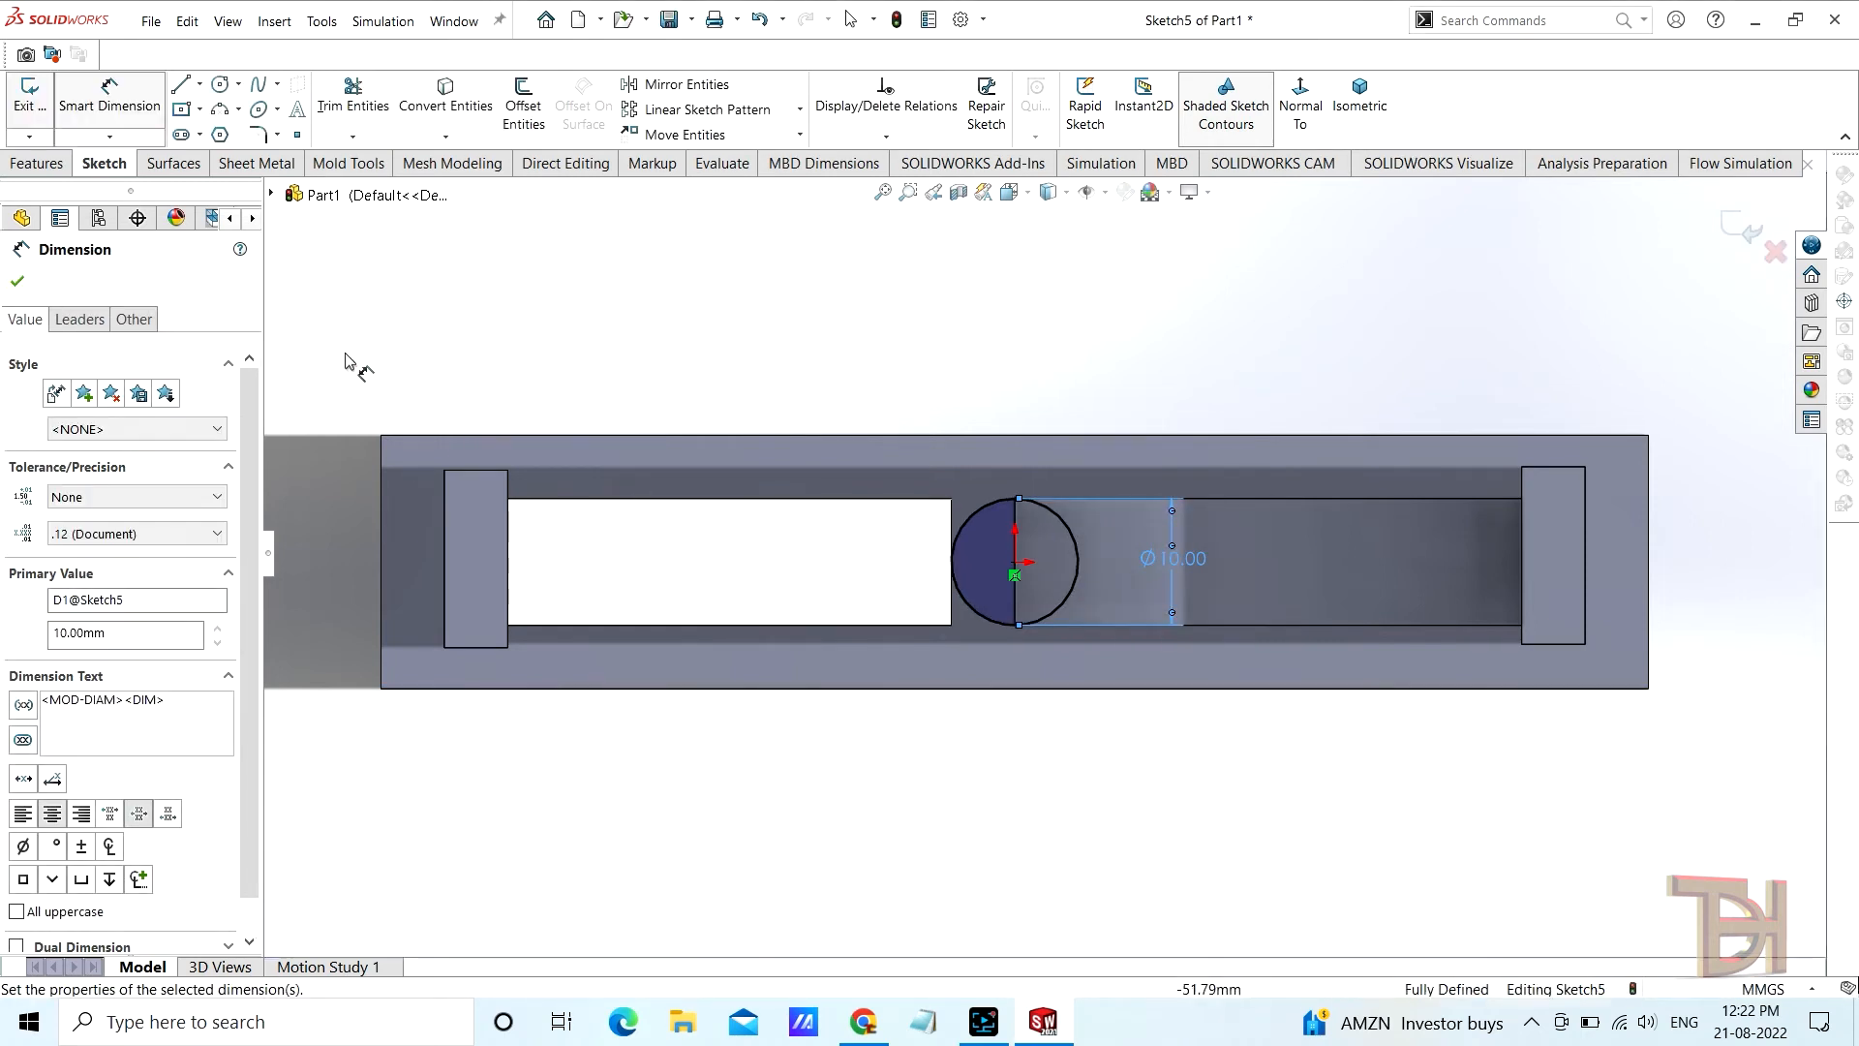
{"action": "left_click", "coordinate": [19, 283]}
Cut the circle into the base bar with a Blind Extruded Cut 10 mm deep
{"action": "left_click", "coordinate": [21, 164]}
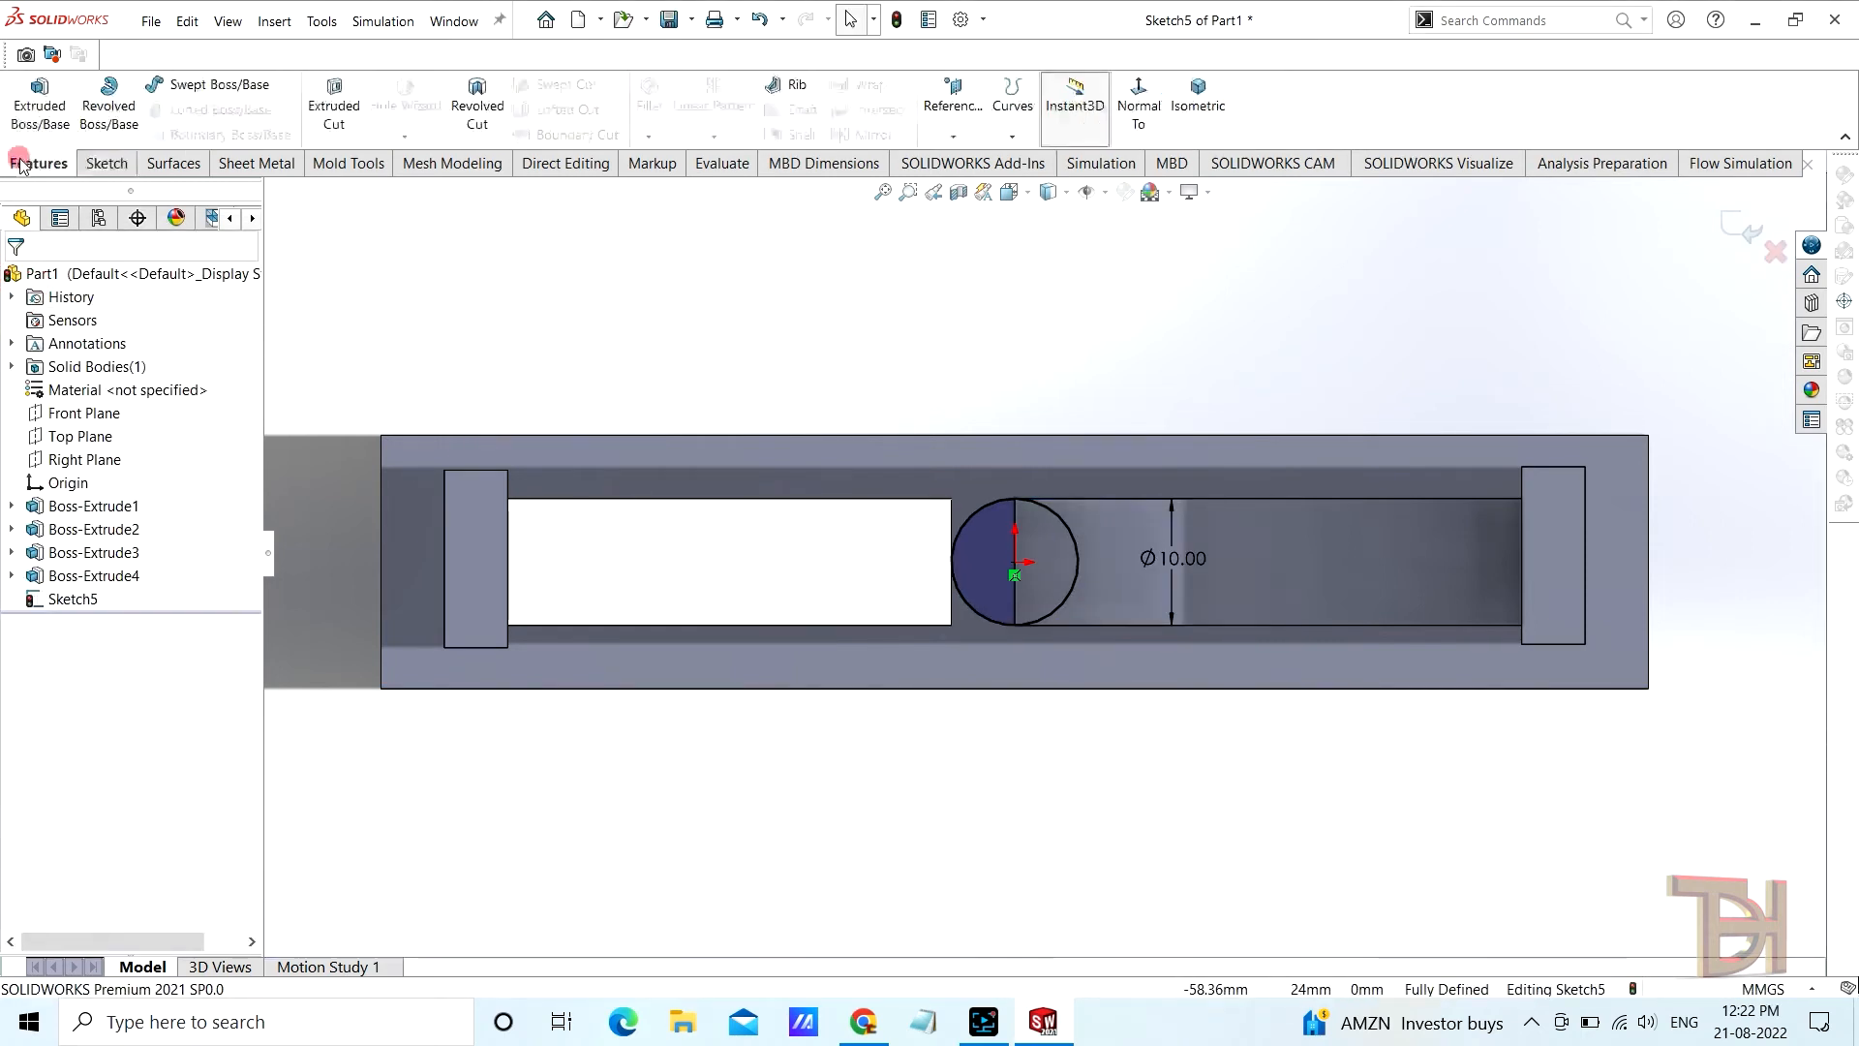
{"action": "left_click", "coordinate": [334, 104]}
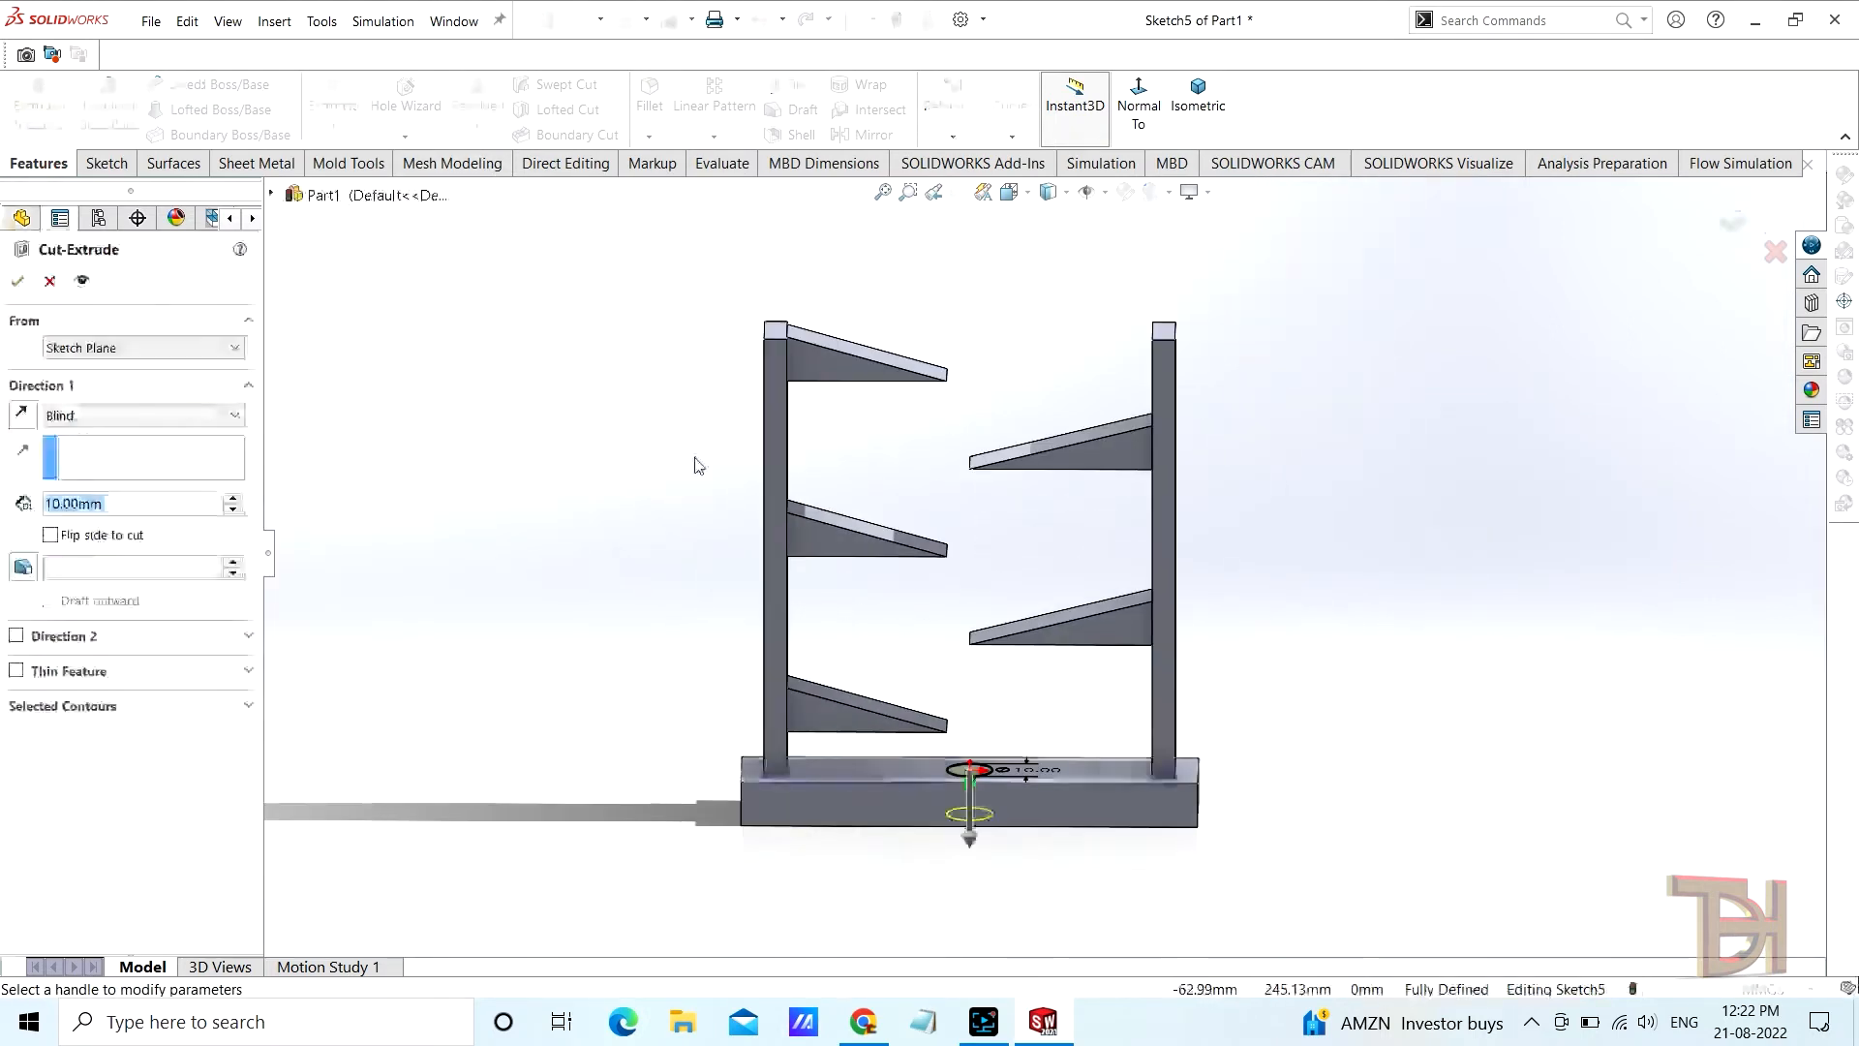
{"action": "key", "text": "Return"}
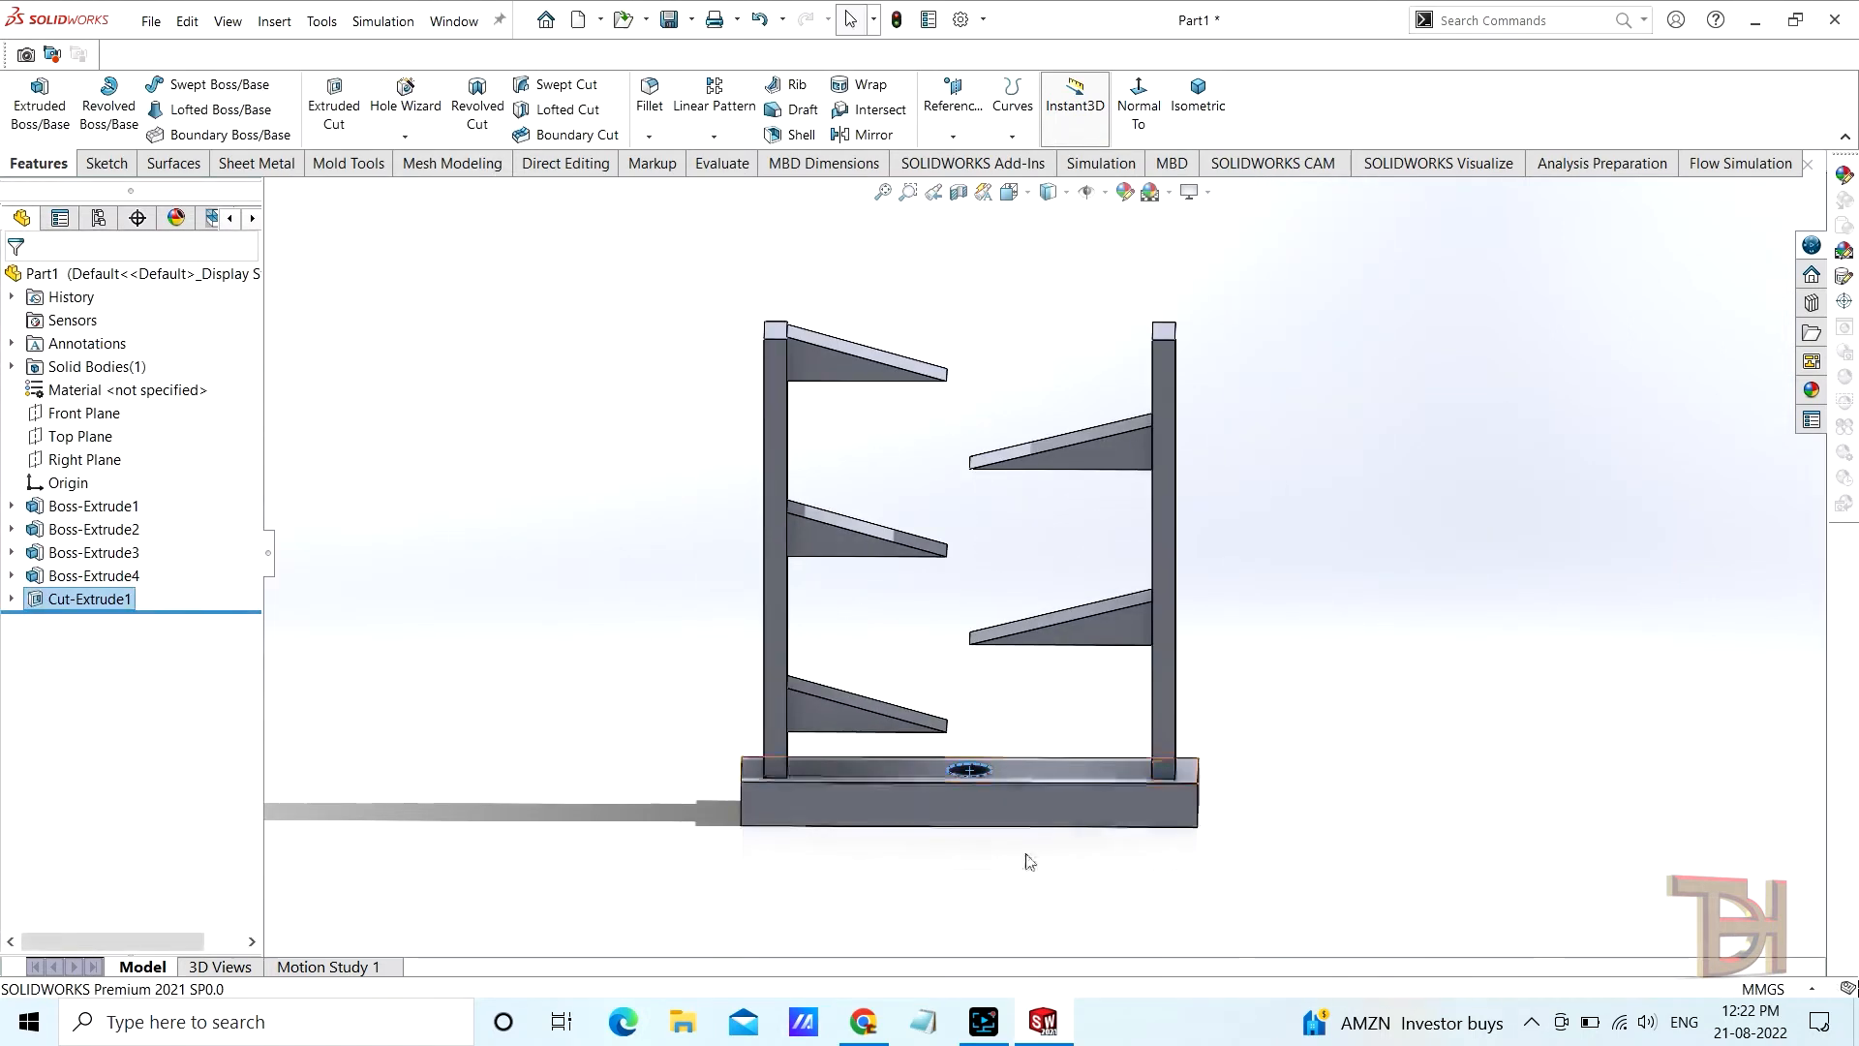
{"action": "scroll", "coordinate": [1004, 689], "scroll_direction": "down", "scroll_amount": 3}
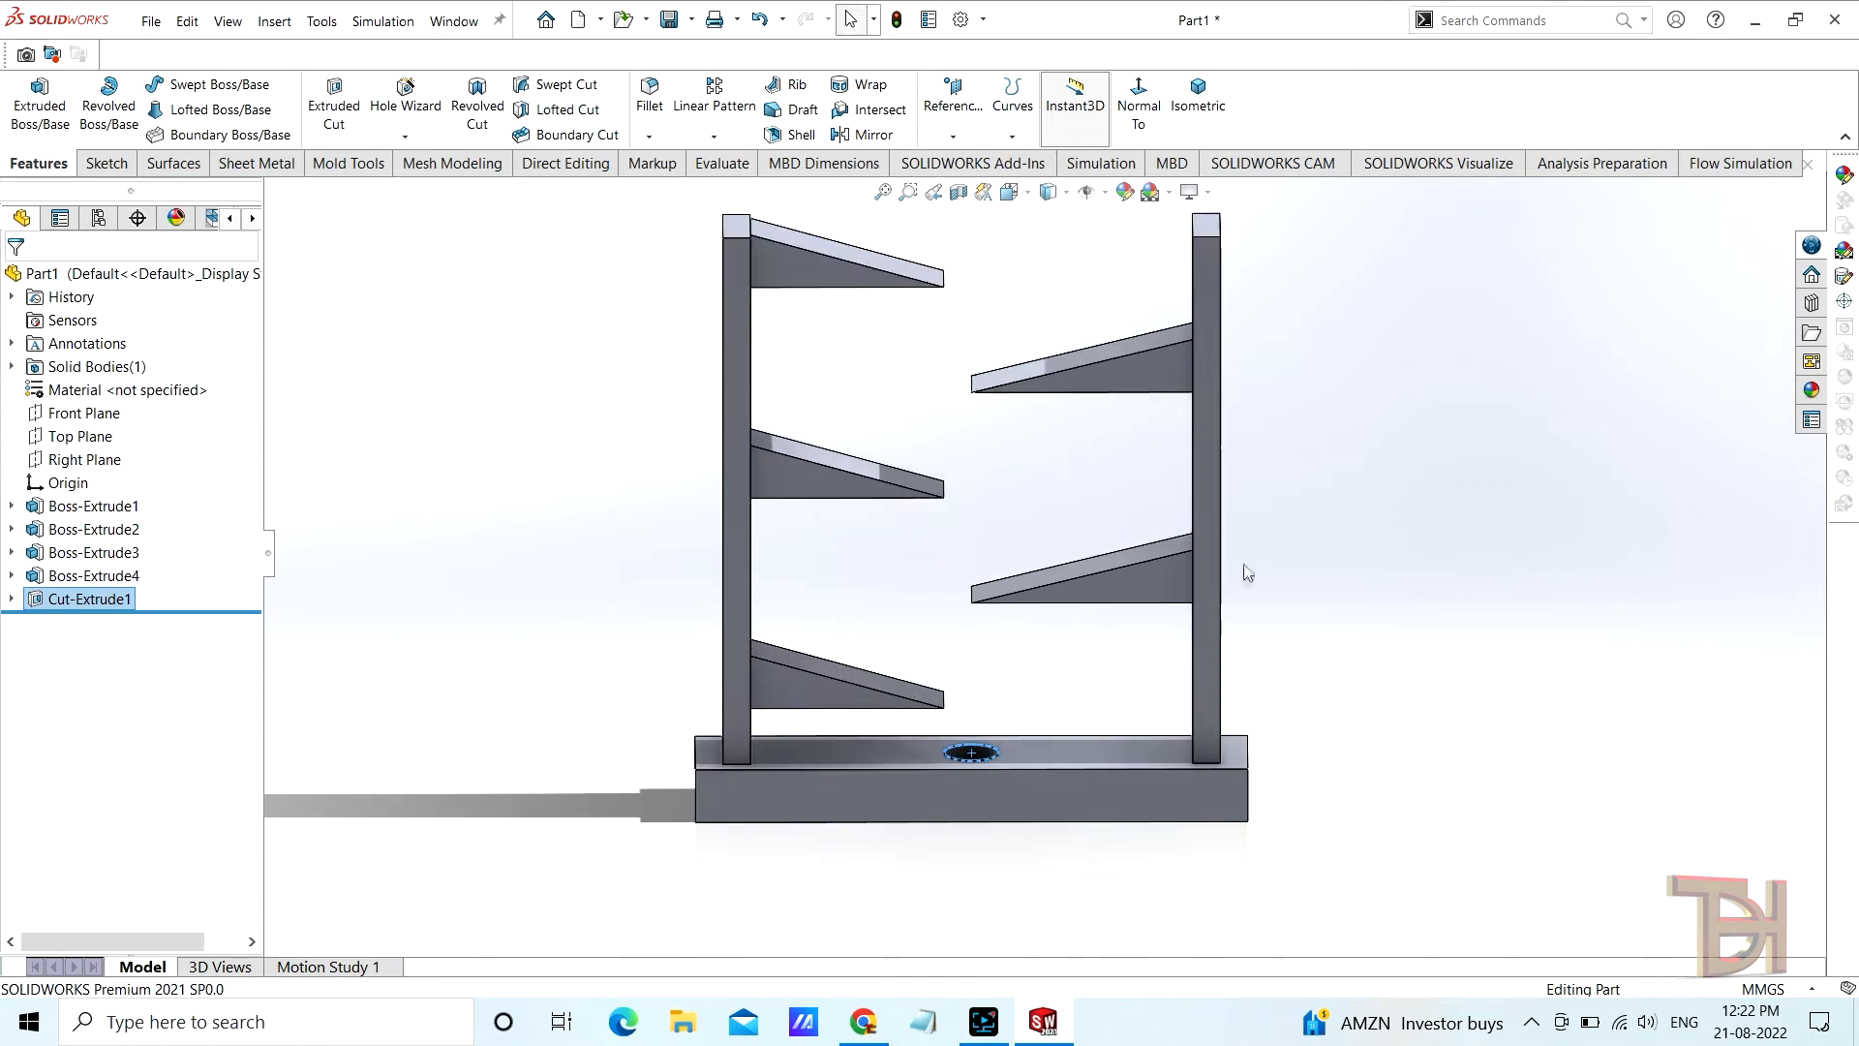
Start a Fillet feature and set its symmetric radius to 1 mm
{"action": "left_click", "coordinate": [406, 455]}
{"action": "middle_click_drag", "start_coordinate": [1004, 514], "coordinate": [886, 308]}
{"action": "left_click", "coordinate": [648, 90]}
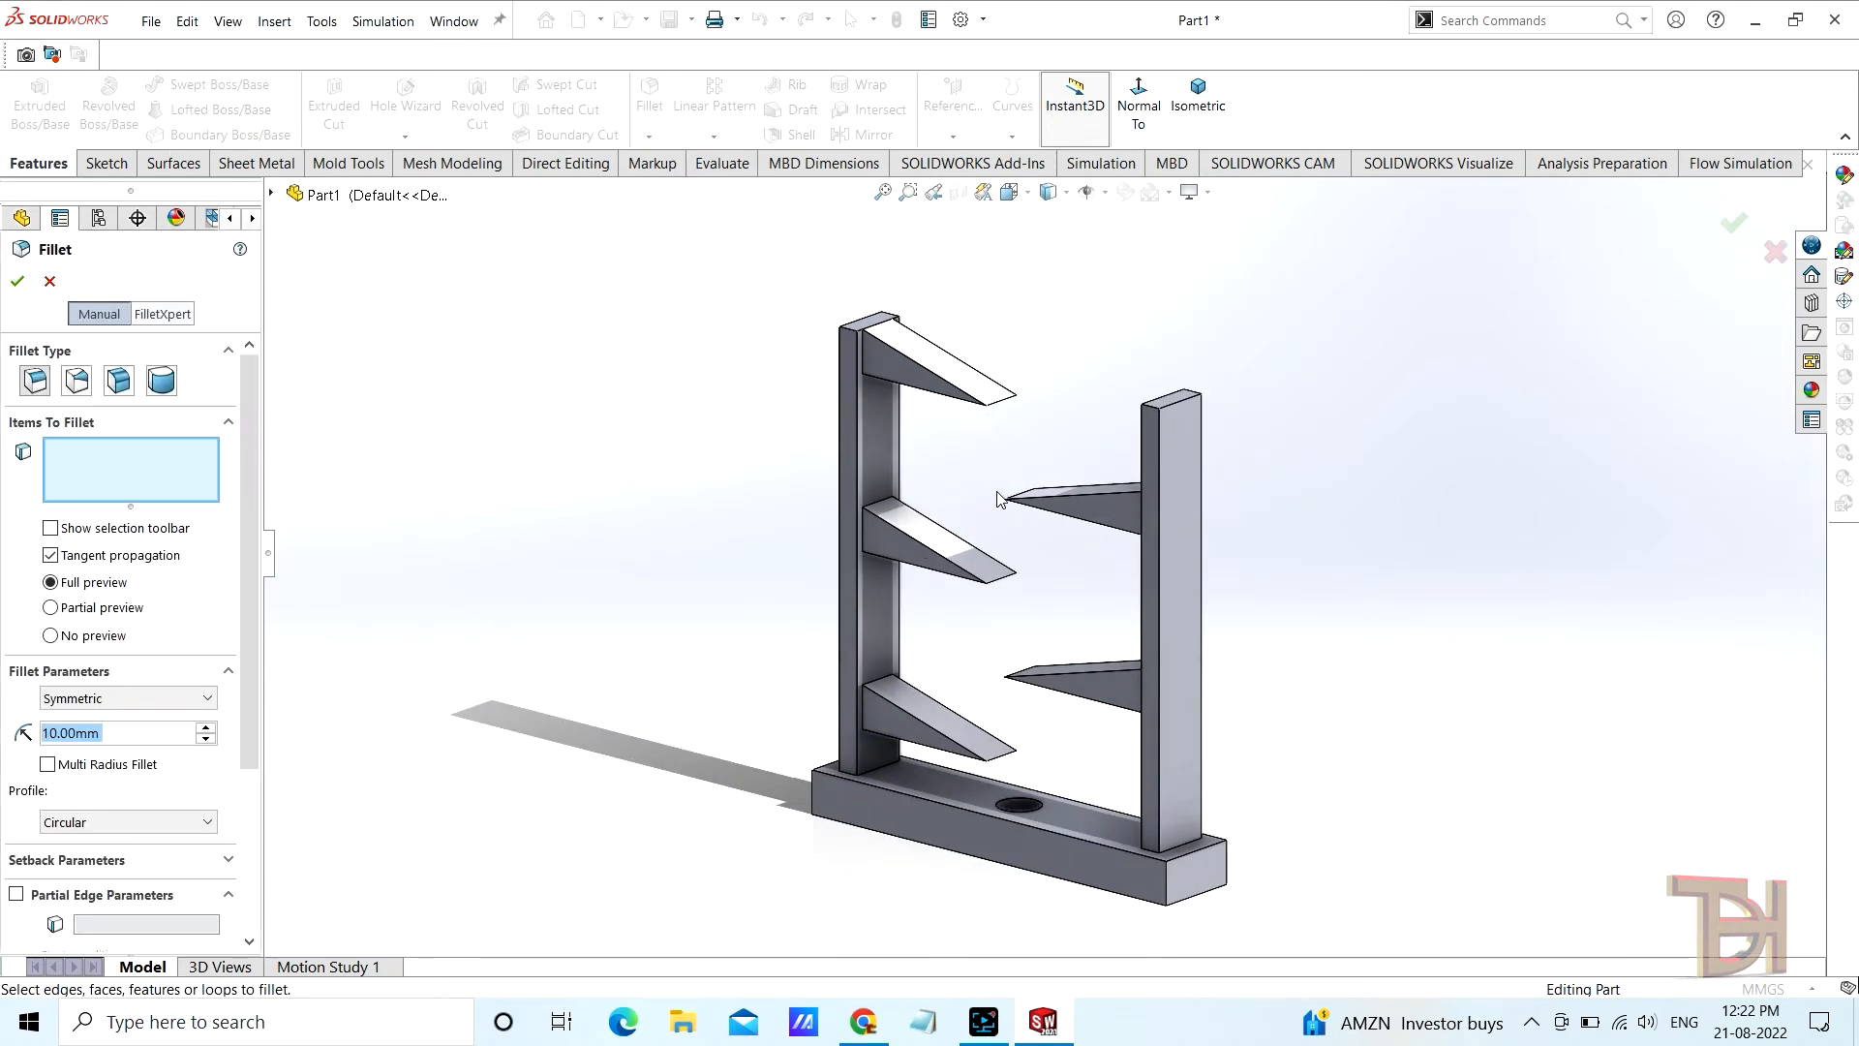
{"action": "scroll", "coordinate": [990, 539], "scroll_direction": "down", "scroll_amount": 3}
{"action": "middle_click_drag", "start_coordinate": [990, 539], "coordinate": [1006, 421]}
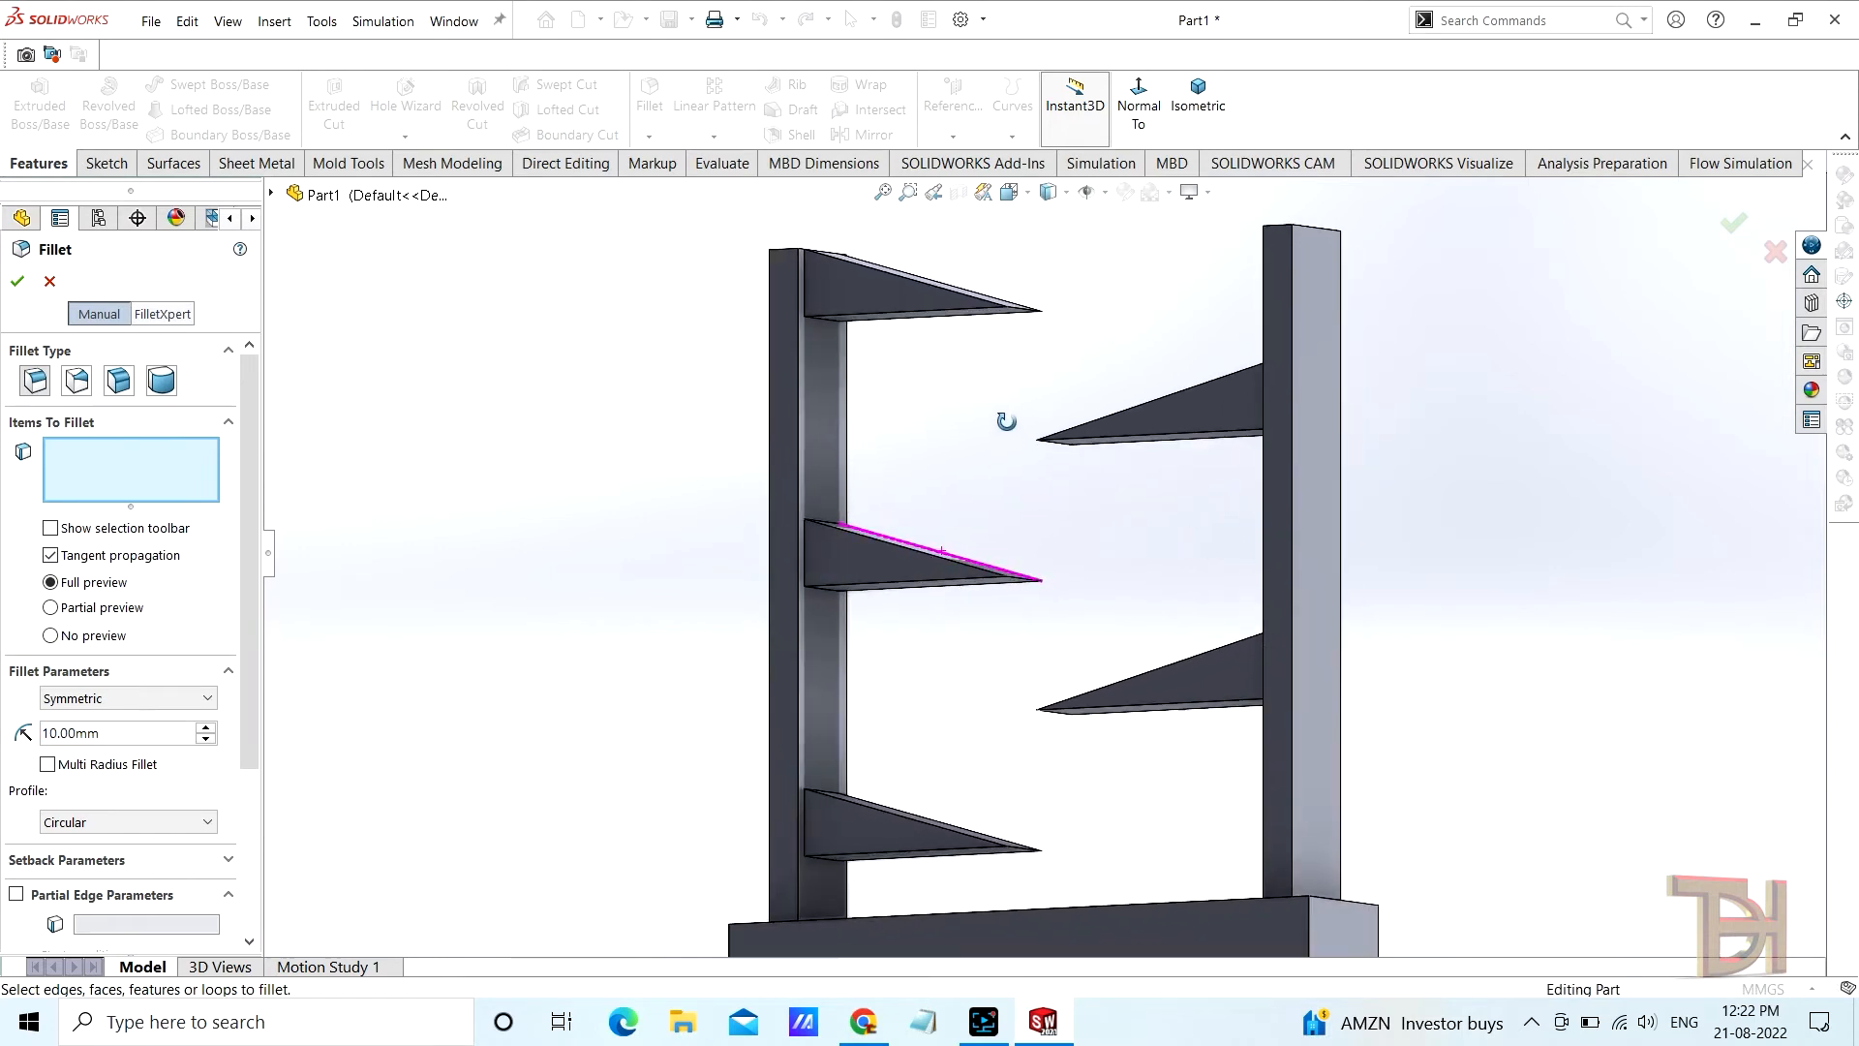
{"action": "type", "text": "1"}
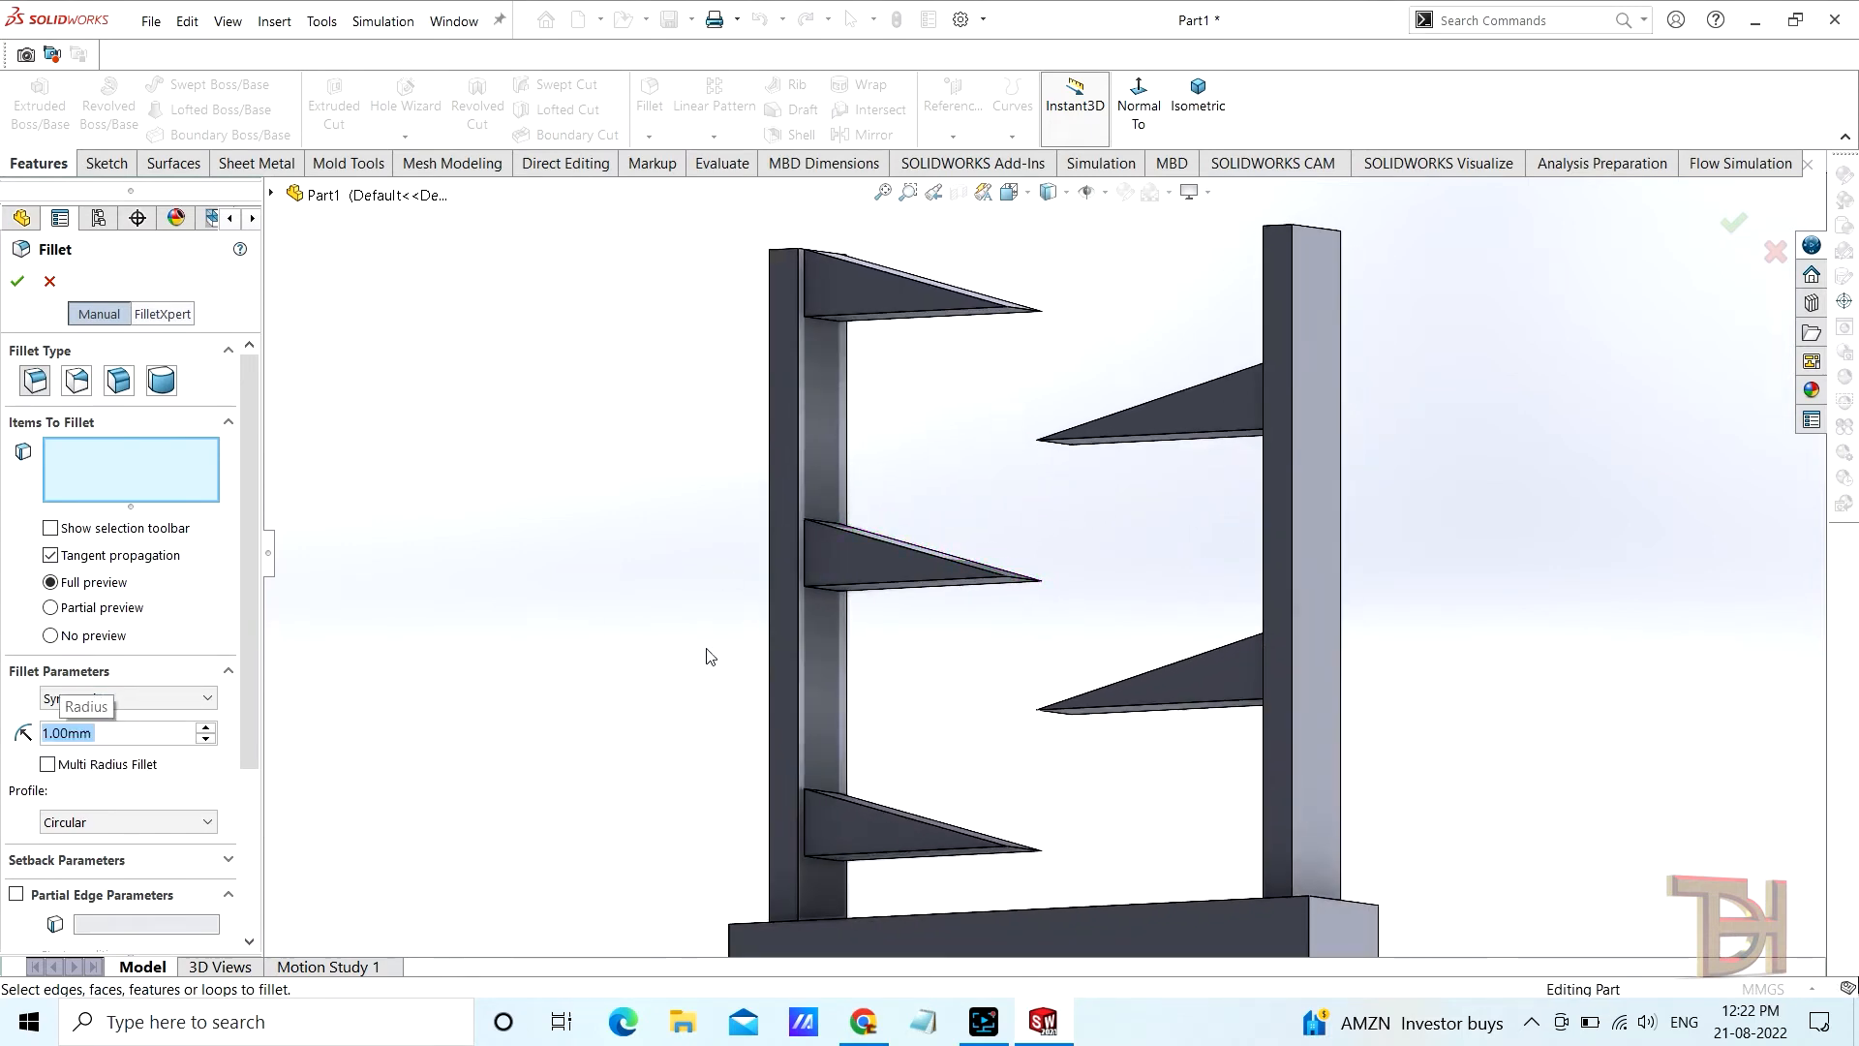
{"action": "left_click", "coordinate": [820, 405]}
{"action": "mouse_move", "coordinate": [852, 455]}
{"action": "middle_mouse_down"}
{"action": "mouse_move", "coordinate": [865, 445]}
{"action": "mouse_move", "coordinate": [848, 459]}
{"action": "middle_mouse_up"}
{"action": "left_click", "coordinate": [842, 463]}
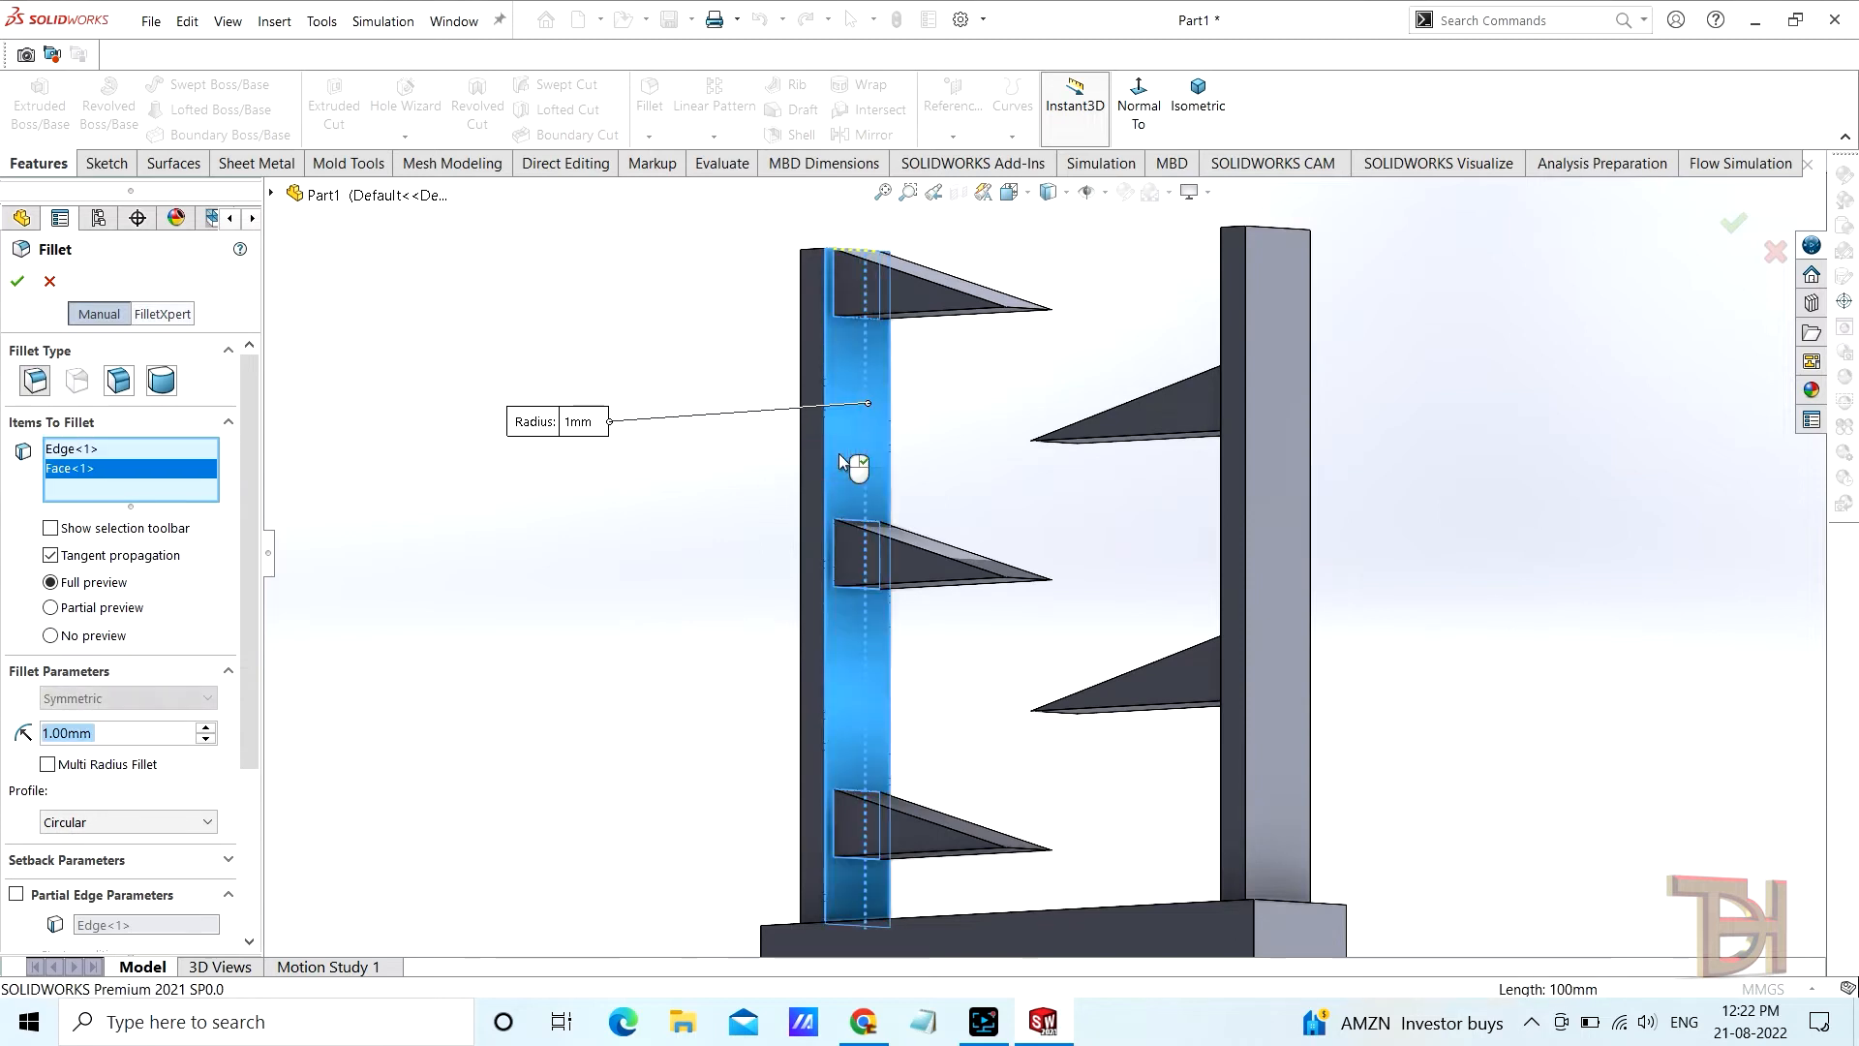
{"action": "right_click", "coordinate": [77, 453]}
{"action": "left_click", "coordinate": [116, 488]}
{"action": "right_click", "coordinate": [86, 473]}
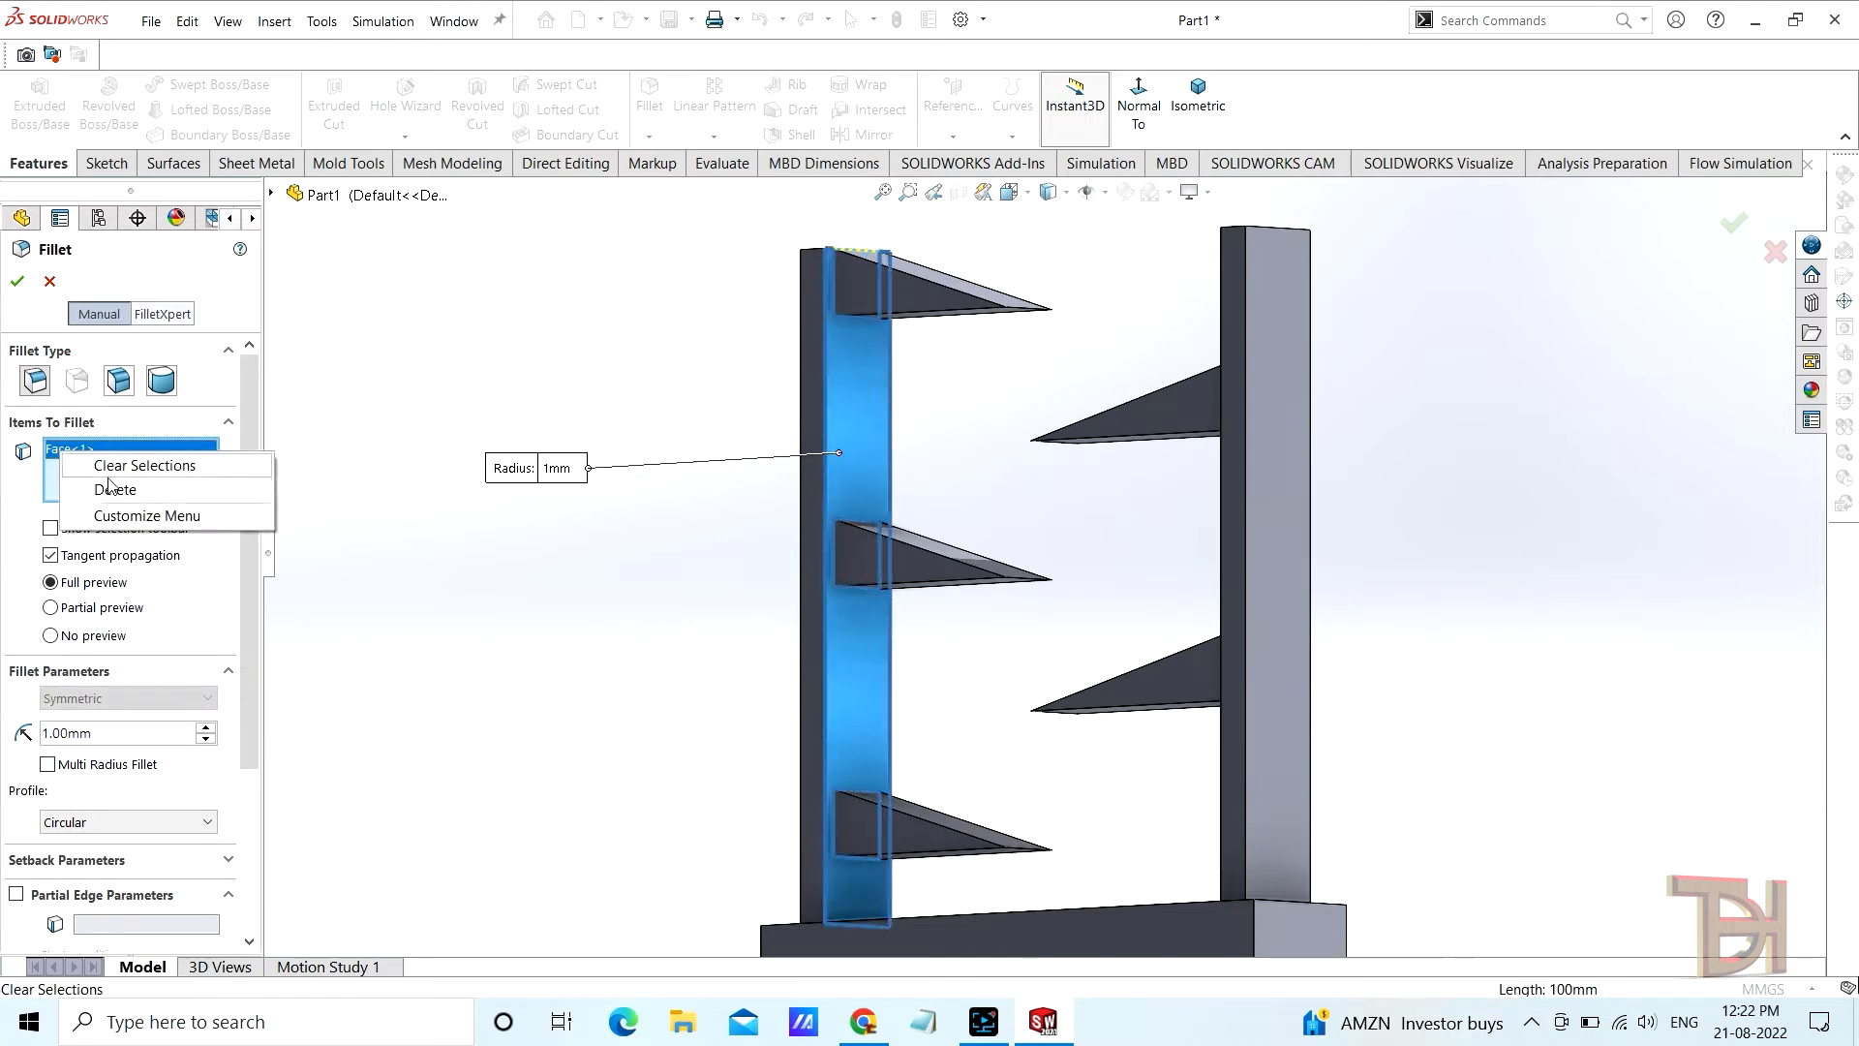
{"action": "left_click", "coordinate": [121, 484]}
Apply the 1 mm fillet to the outer faces of both posts, an outer edge of the right post and the base's top face
{"action": "scroll", "coordinate": [886, 450], "scroll_direction": "down", "scroll_amount": 3}
{"action": "middle_click_drag", "start_coordinate": [944, 527], "coordinate": [830, 270]}
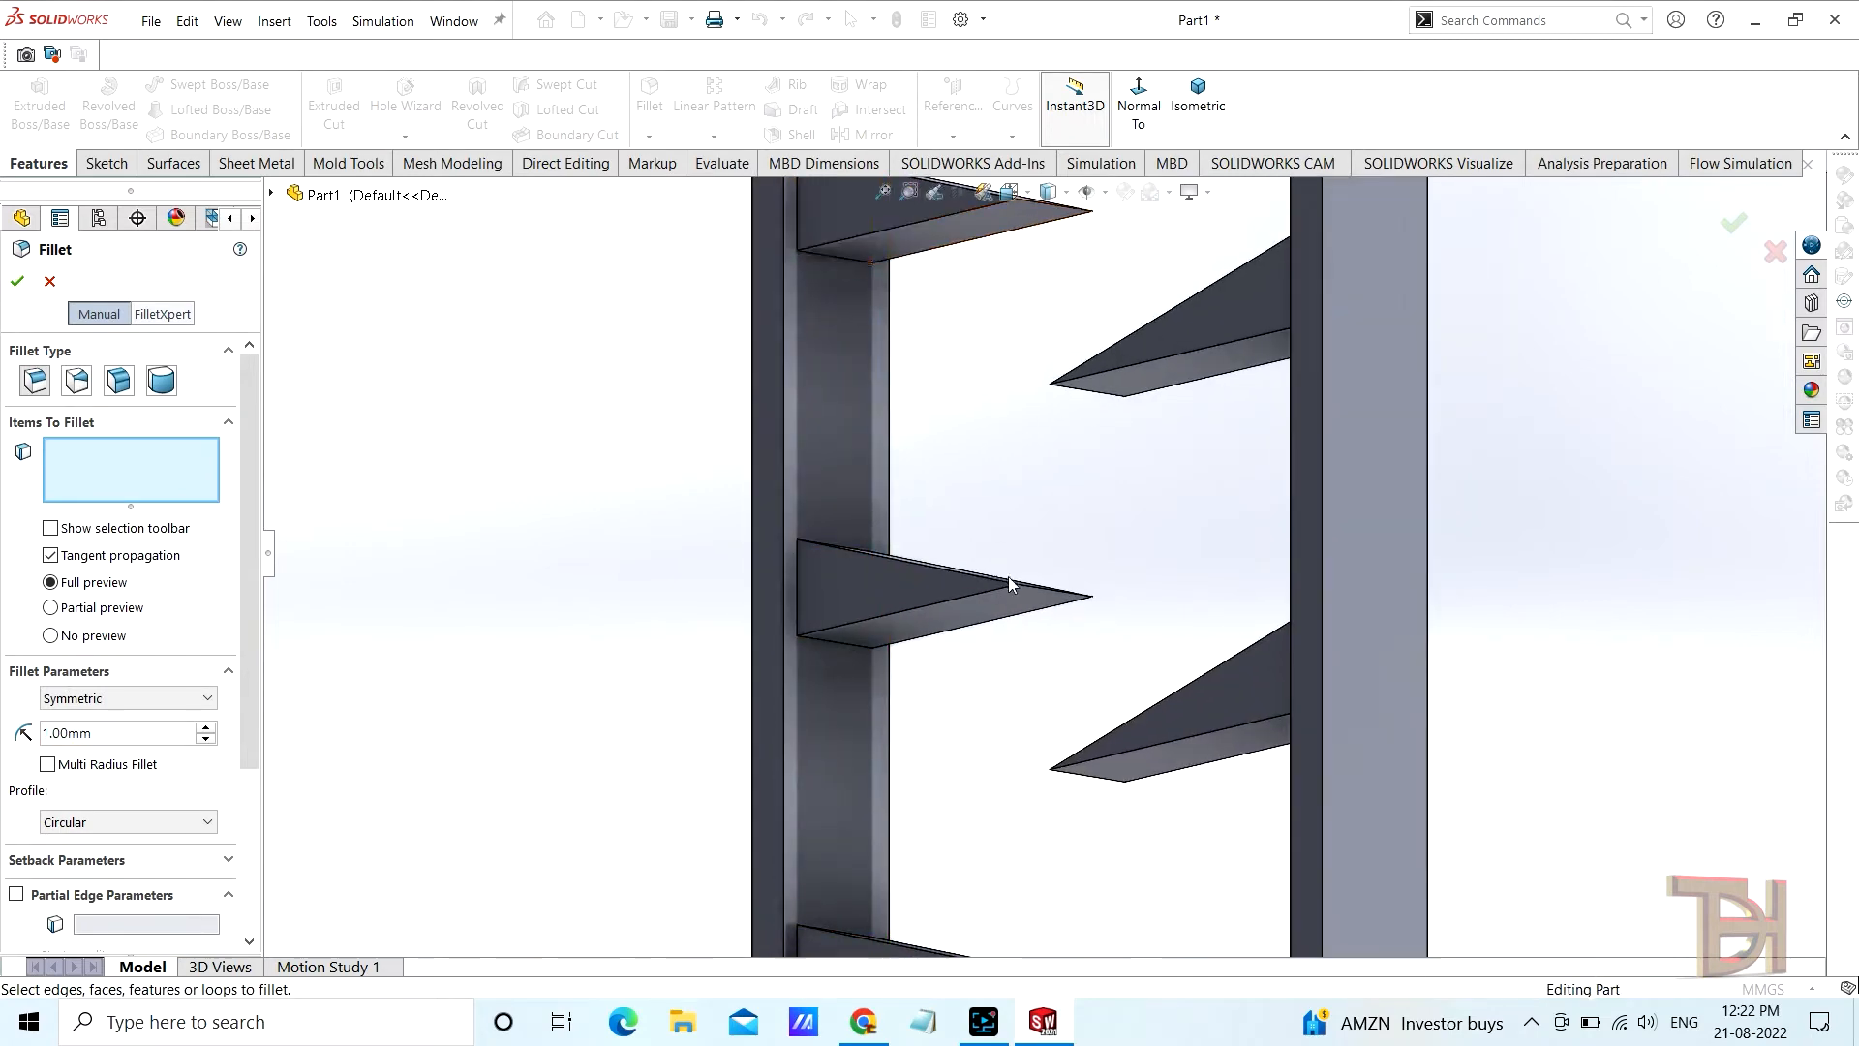
{"action": "middle_click_drag", "start_coordinate": [1008, 578], "coordinate": [1164, 628]}
{"action": "left_click", "coordinate": [874, 723]}
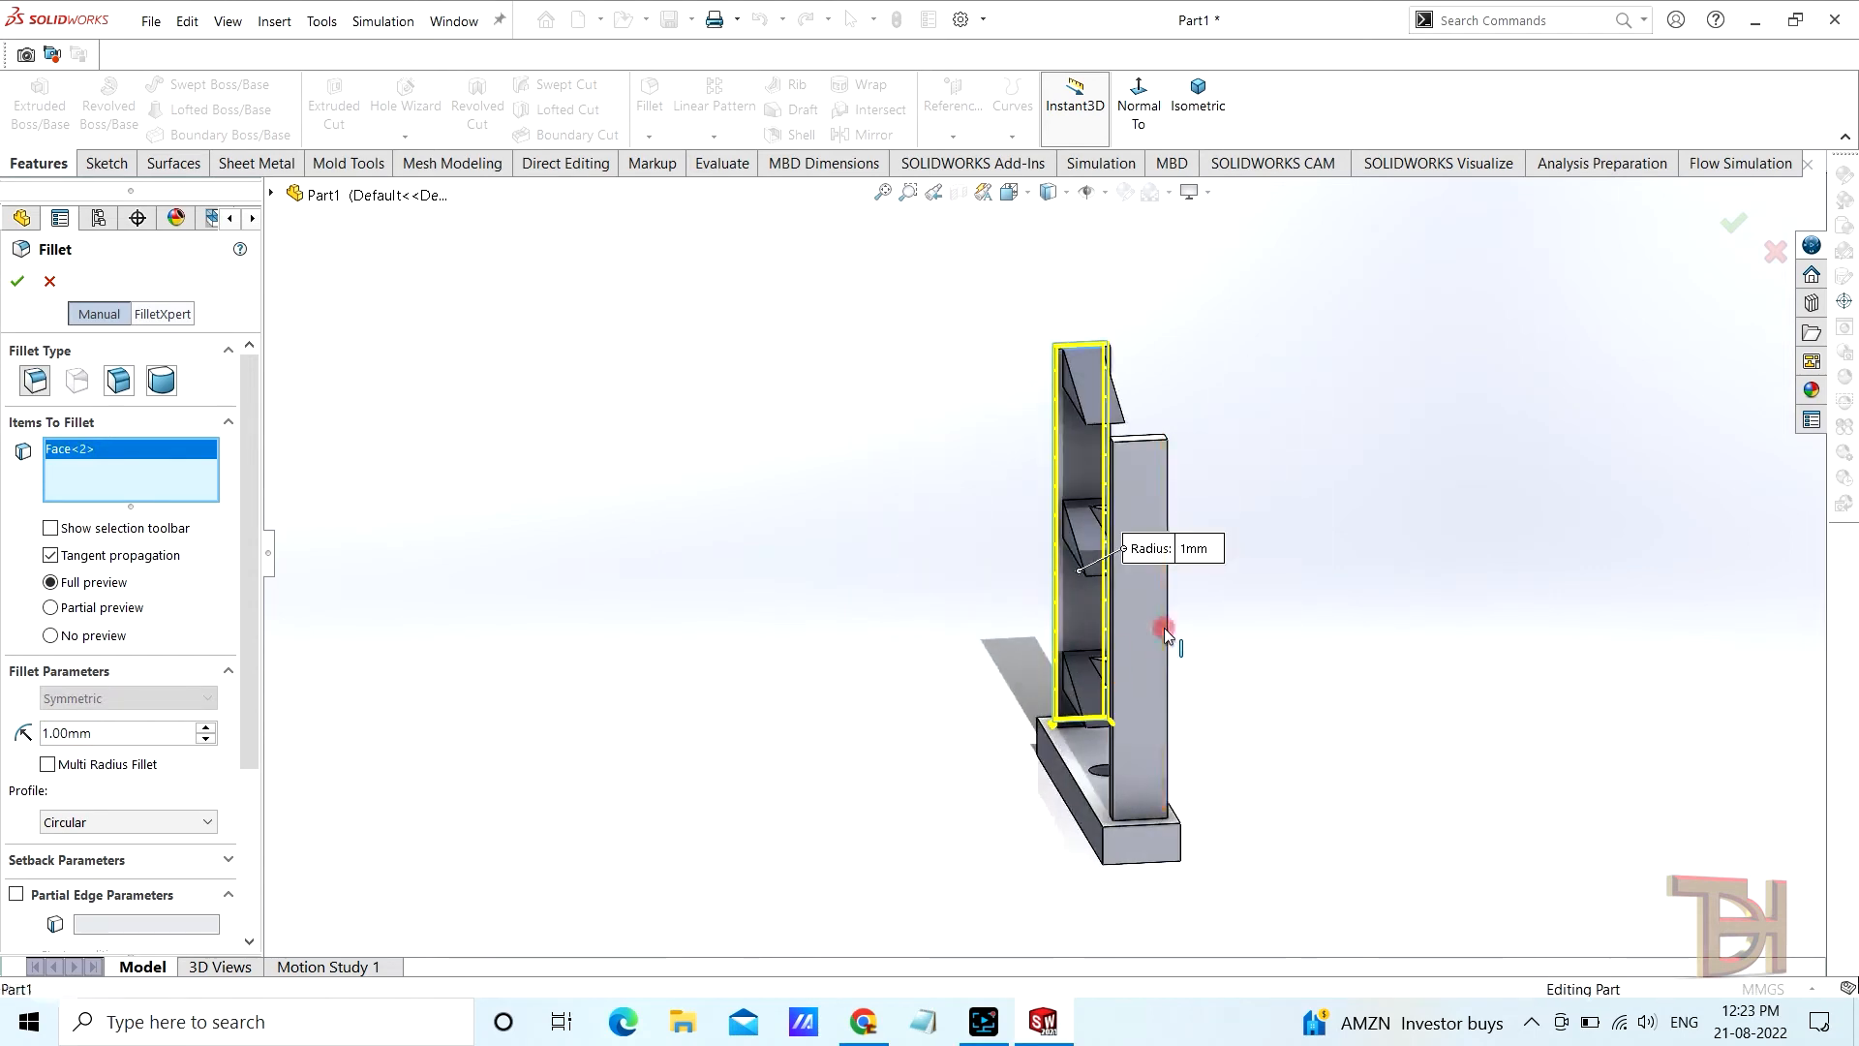
{"action": "left_click", "coordinate": [1164, 627]}
{"action": "left_click", "coordinate": [1152, 631]}
{"action": "middle_click_drag", "start_coordinate": [1199, 730], "coordinate": [1236, 777]}
{"action": "scroll", "coordinate": [1146, 752], "scroll_direction": "up", "scroll_amount": 2}
{"action": "left_click", "coordinate": [1147, 751]}
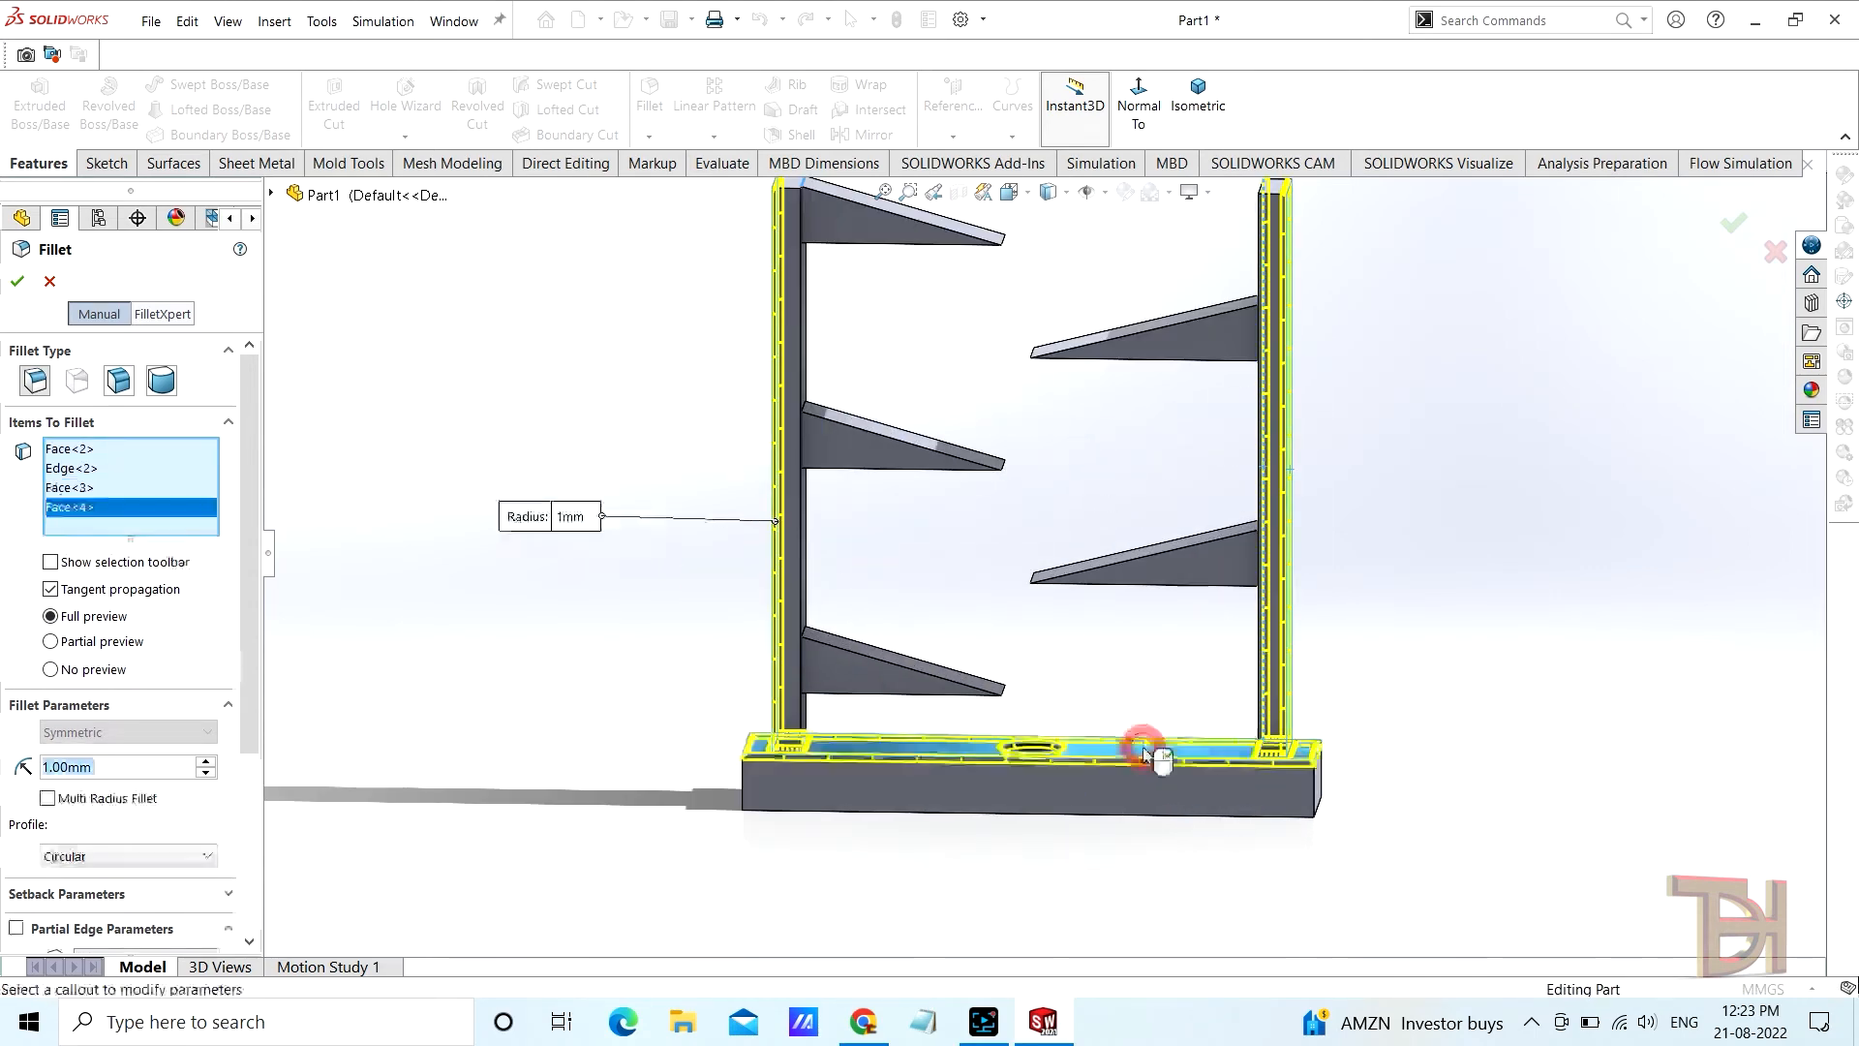
{"action": "left_click", "coordinate": [17, 281]}
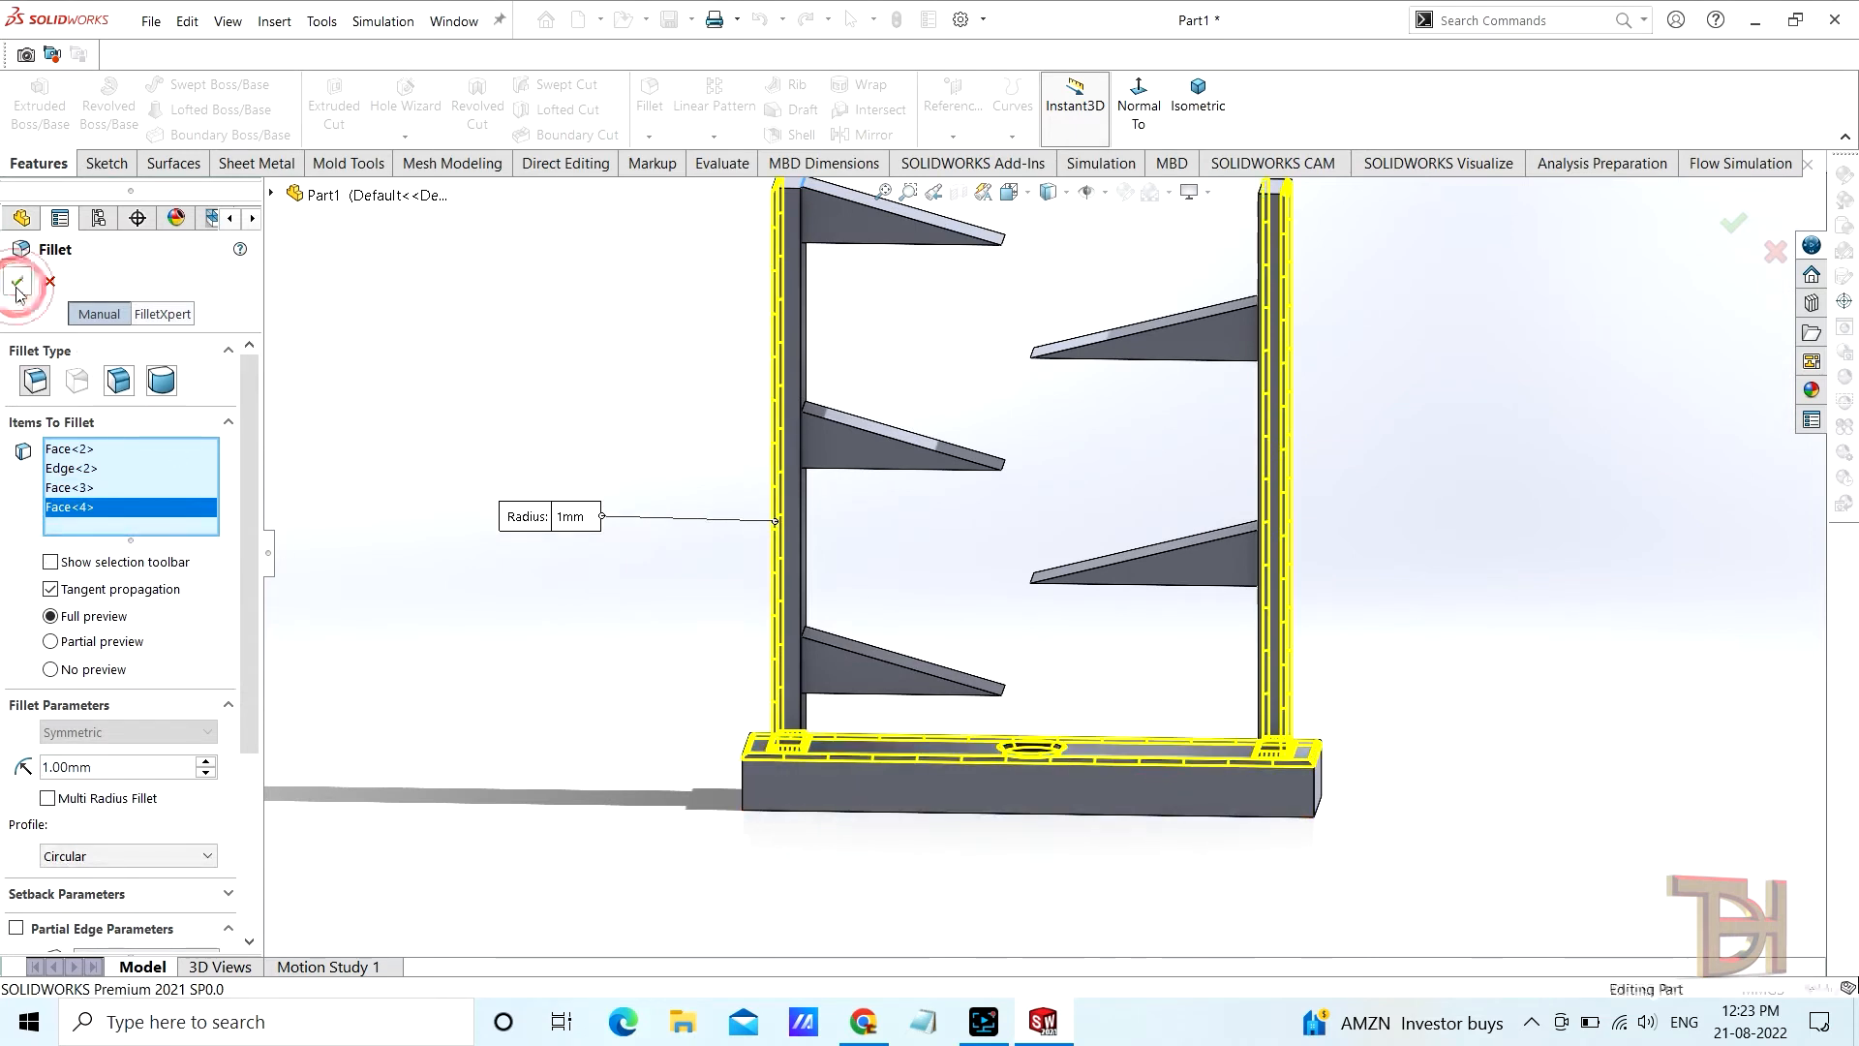
Browse the appearance library's Organic Wood category and look through its polished wood finishes
{"action": "left_click", "coordinate": [1807, 393]}
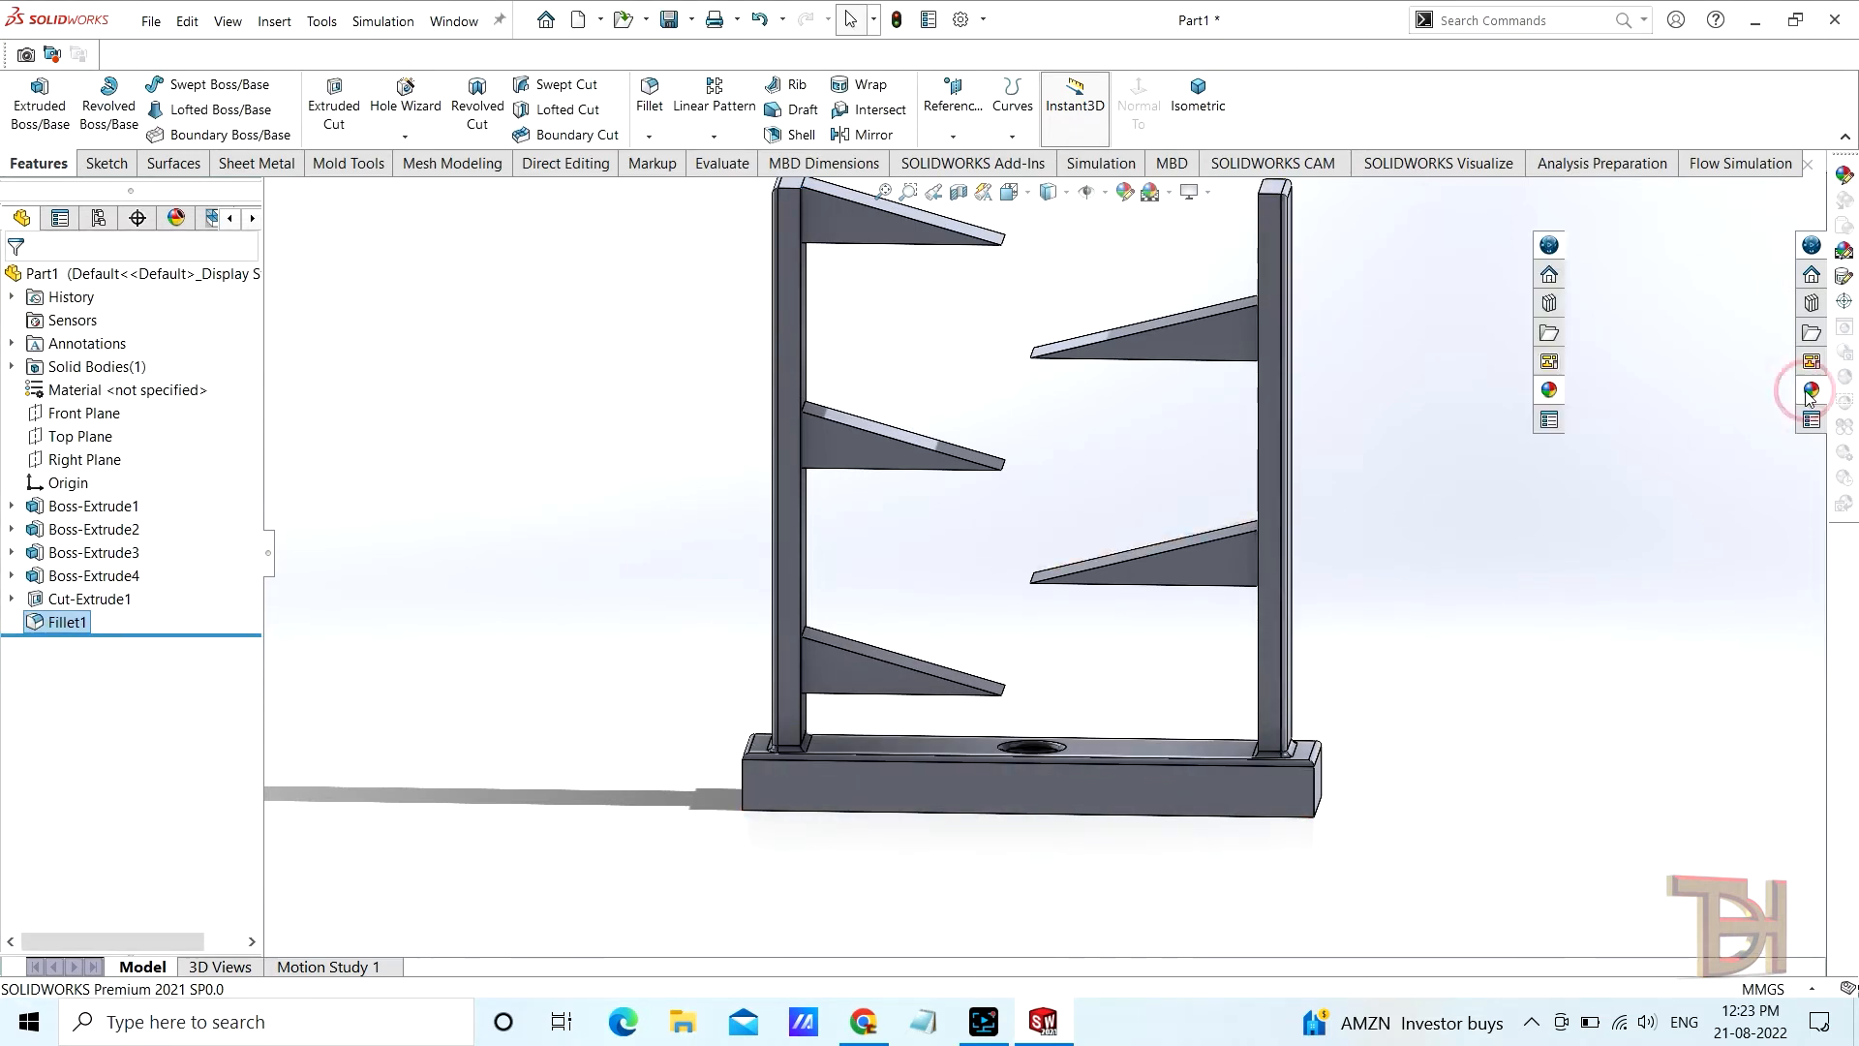
{"action": "left_click", "coordinate": [1582, 229]}
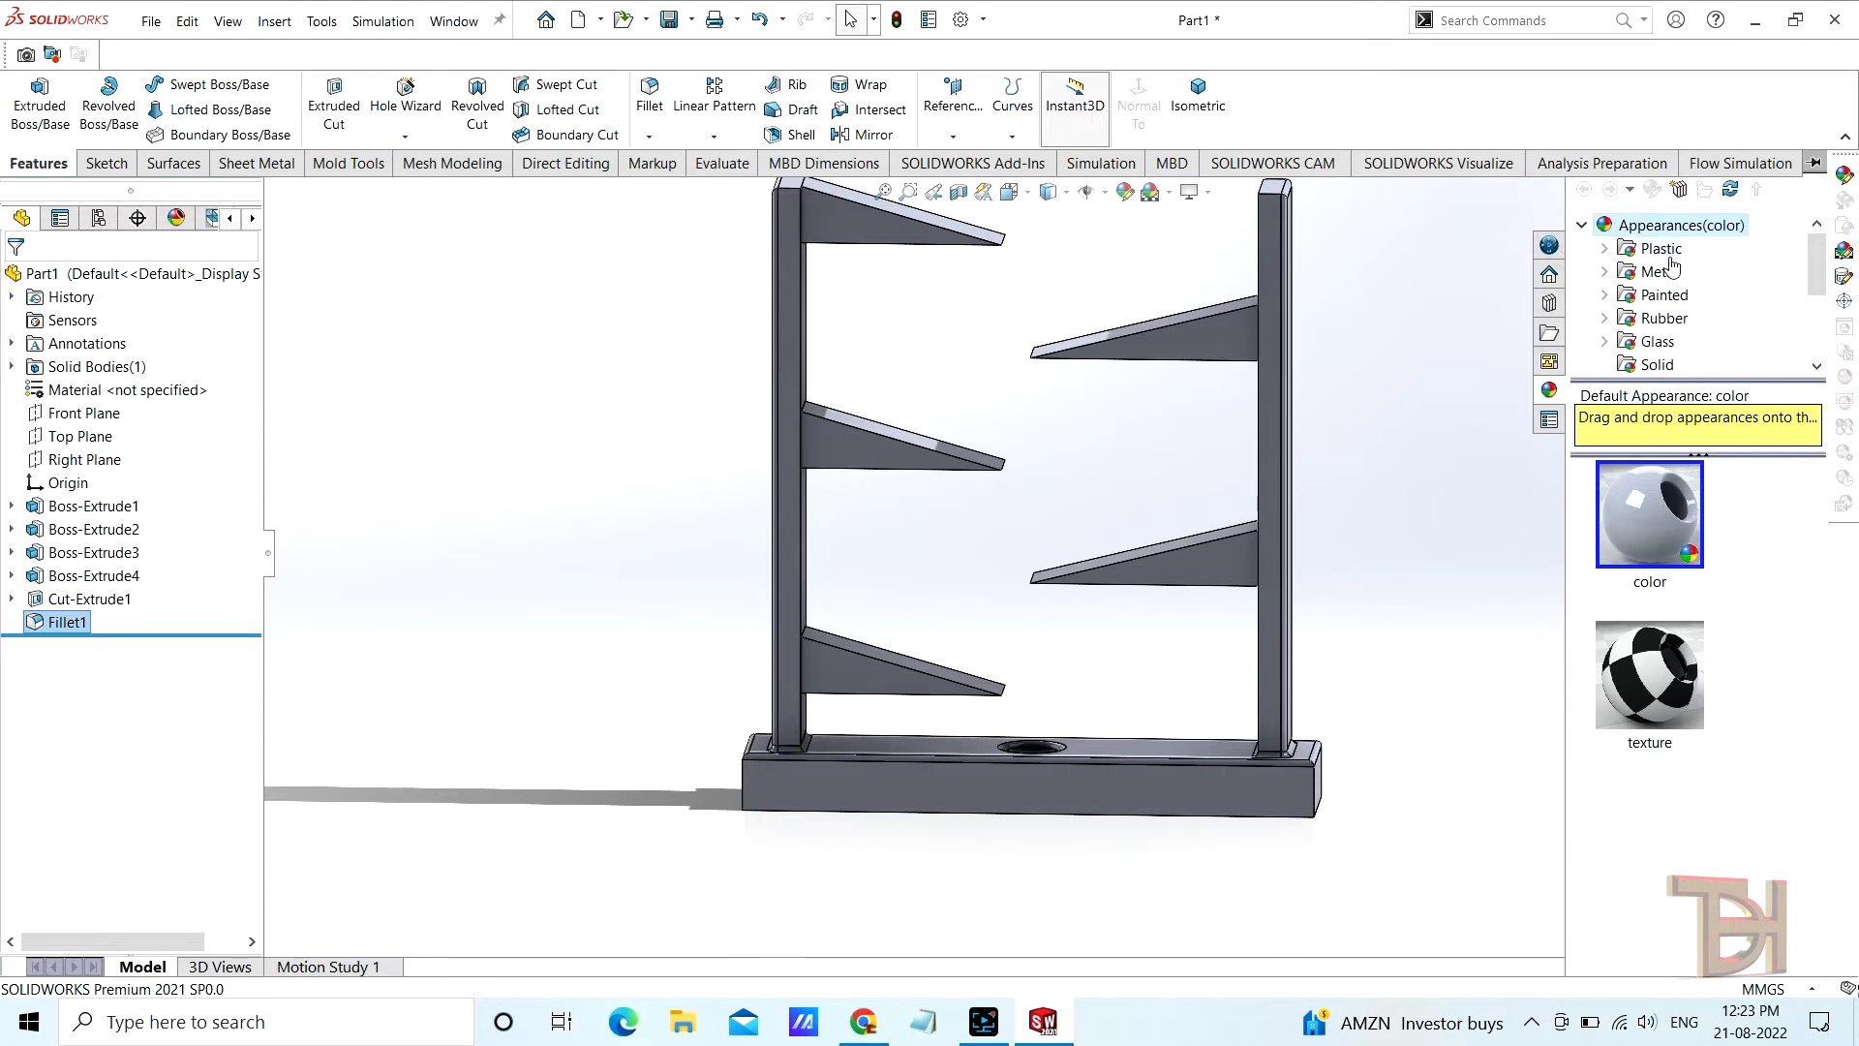
{"action": "scroll", "coordinate": [1716, 310], "scroll_direction": "down", "scroll_amount": 2}
{"action": "scroll", "coordinate": [1716, 309], "scroll_direction": "down", "scroll_amount": 1}
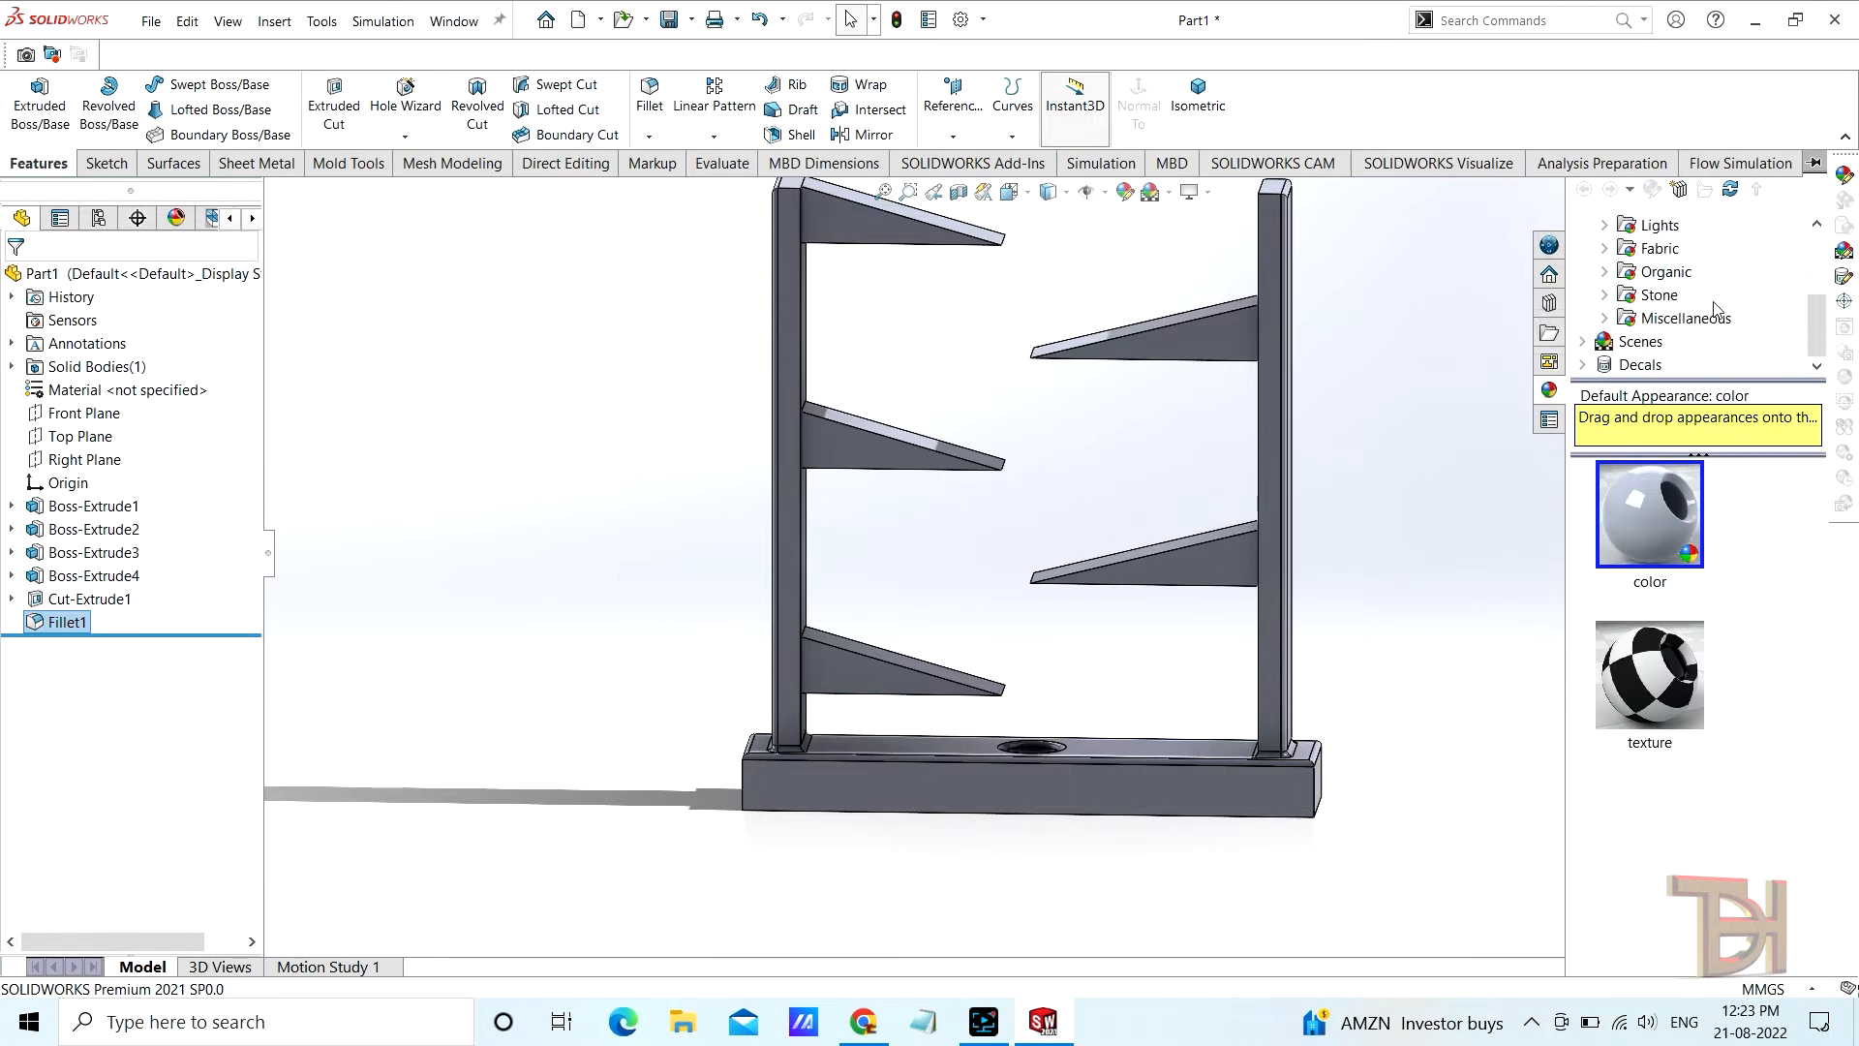
{"action": "left_click", "coordinate": [1606, 272]}
{"action": "left_click", "coordinate": [1669, 250]}
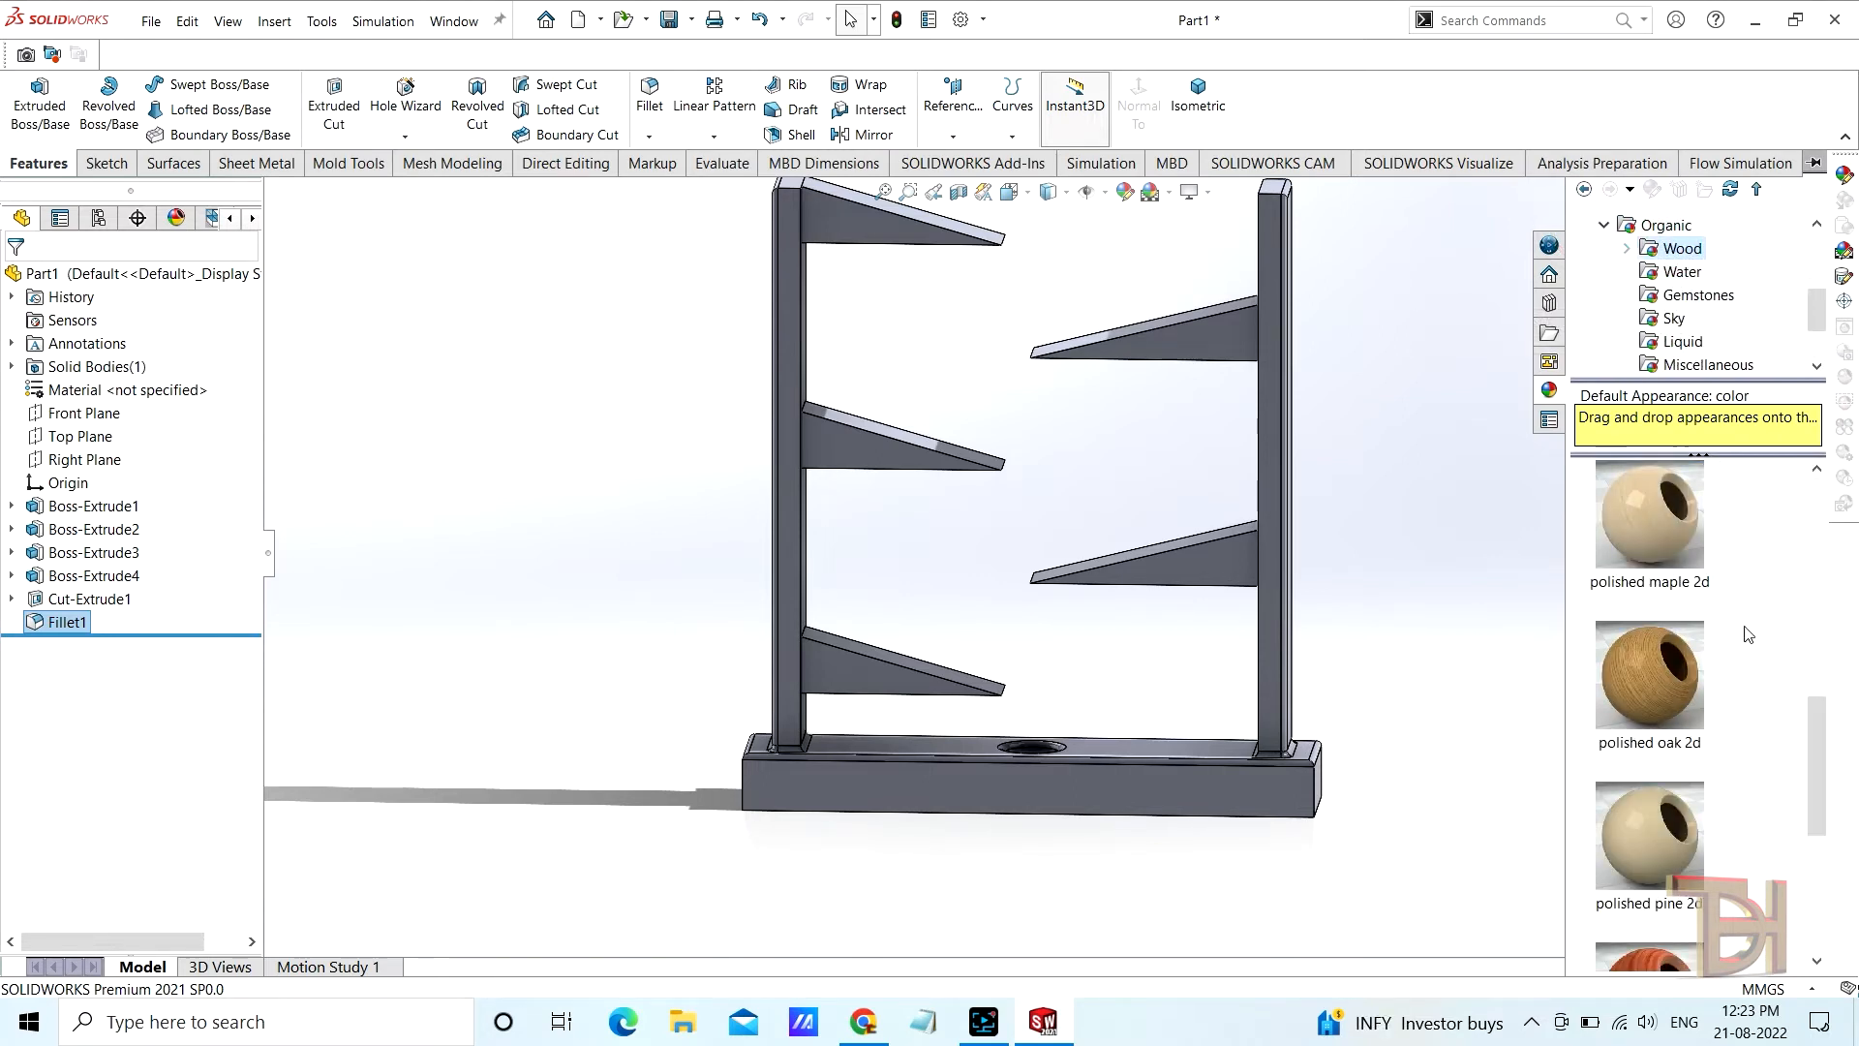
{"action": "scroll", "coordinate": [1730, 648], "scroll_direction": "down", "scroll_amount": 3}
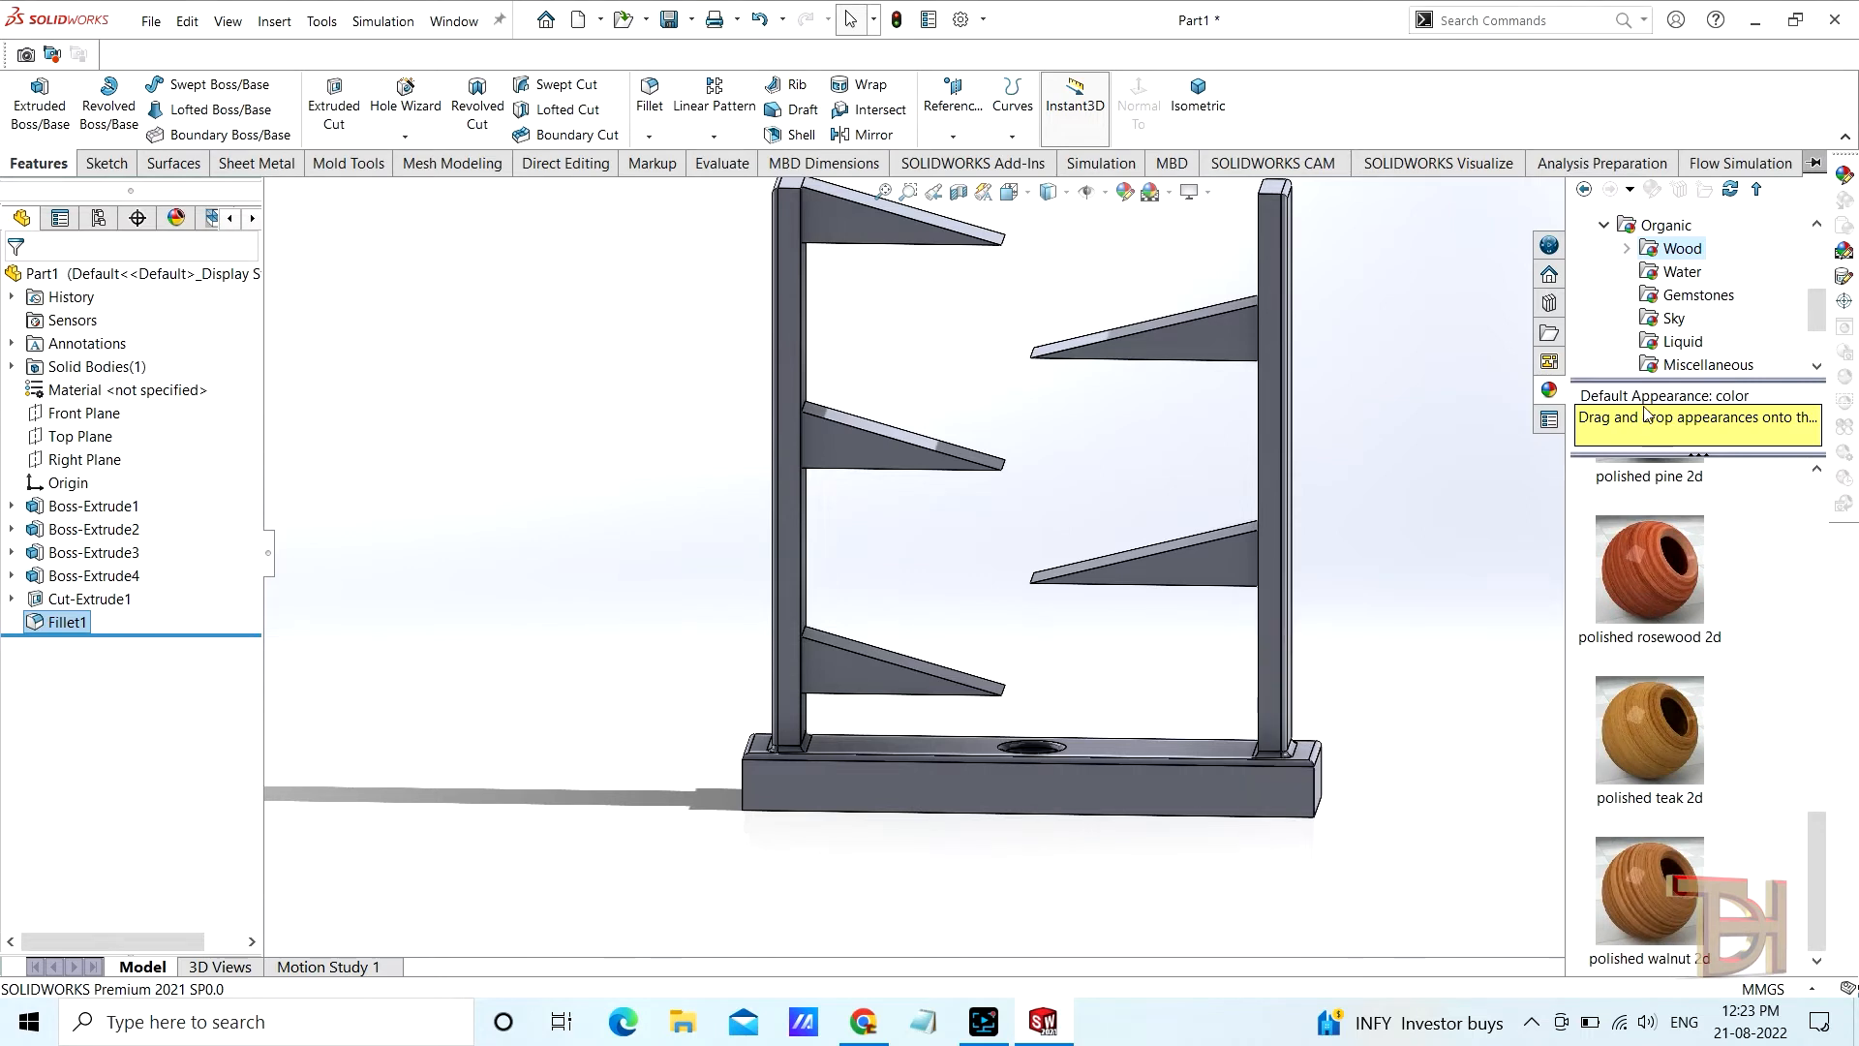
Apply the polished beech 2d appearance from the Wood category's Beech group to the whole body
{"action": "left_click", "coordinate": [1670, 275]}
{"action": "left_click", "coordinate": [1682, 249]}
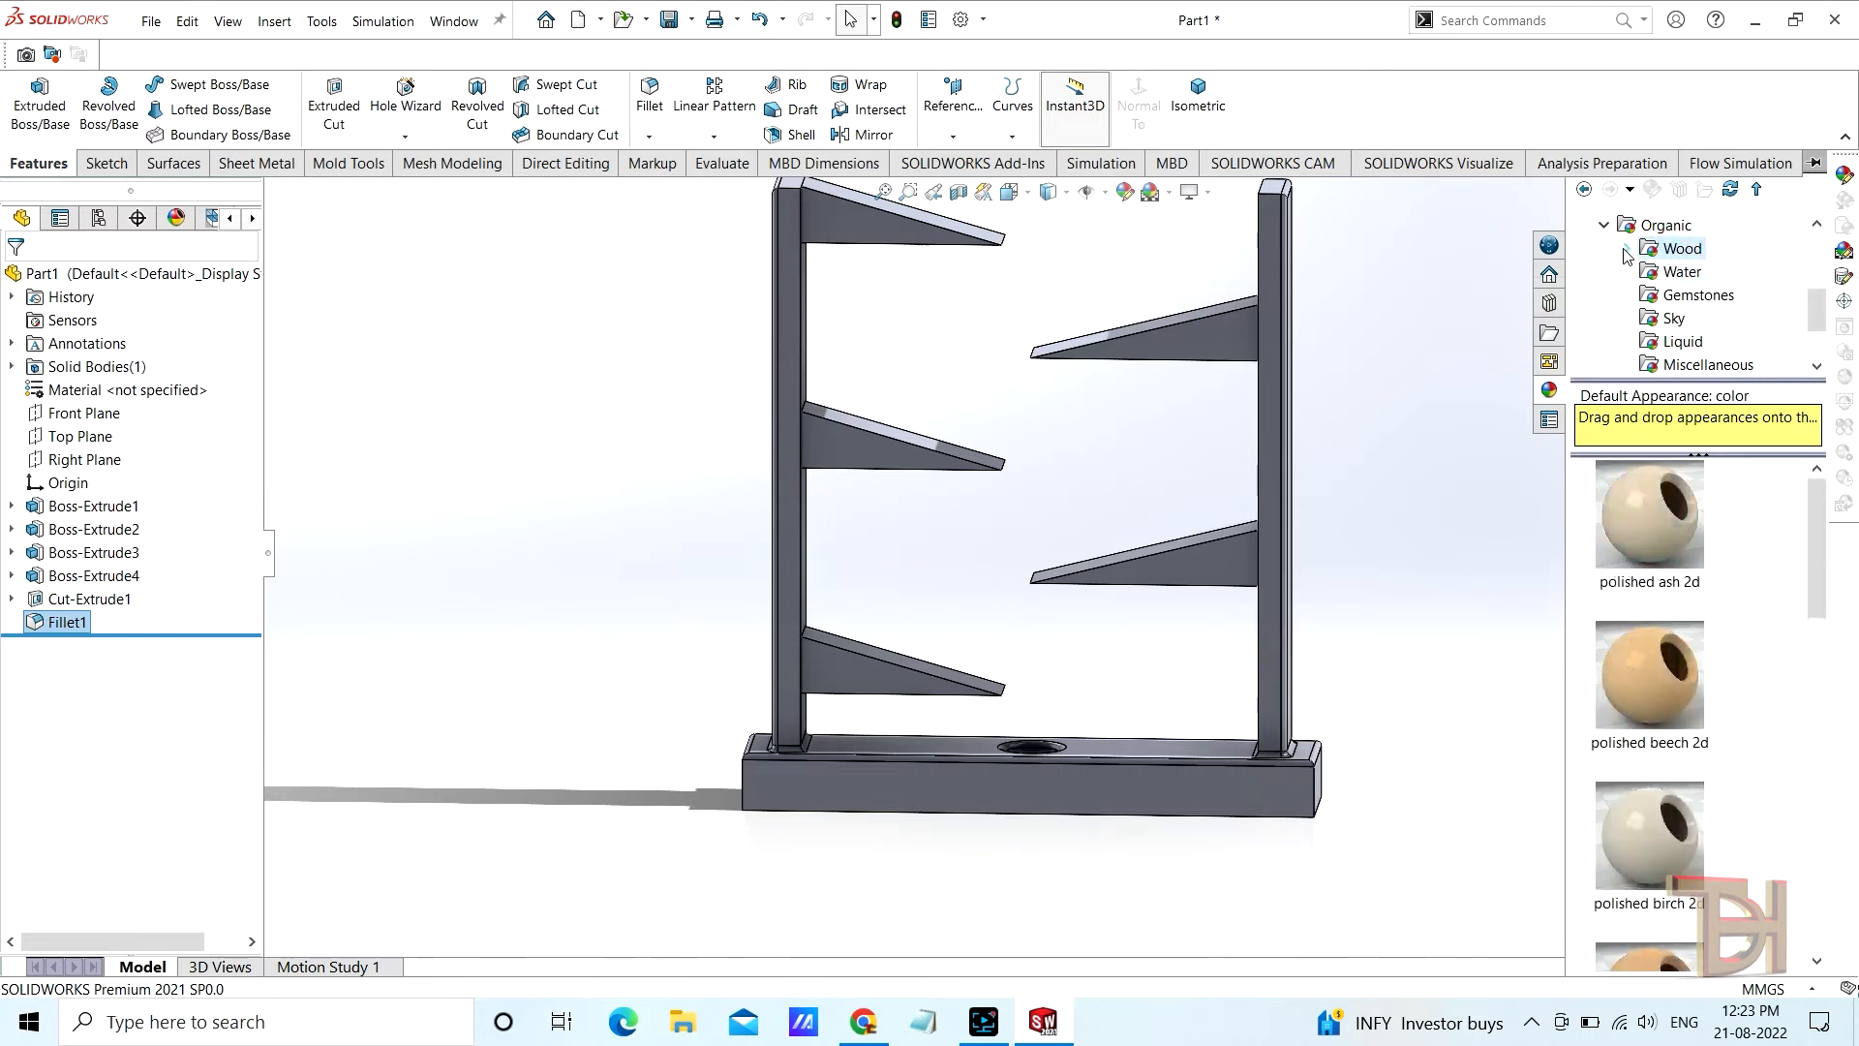
{"action": "left_click", "coordinate": [1627, 249]}
{"action": "left_click", "coordinate": [1702, 272]}
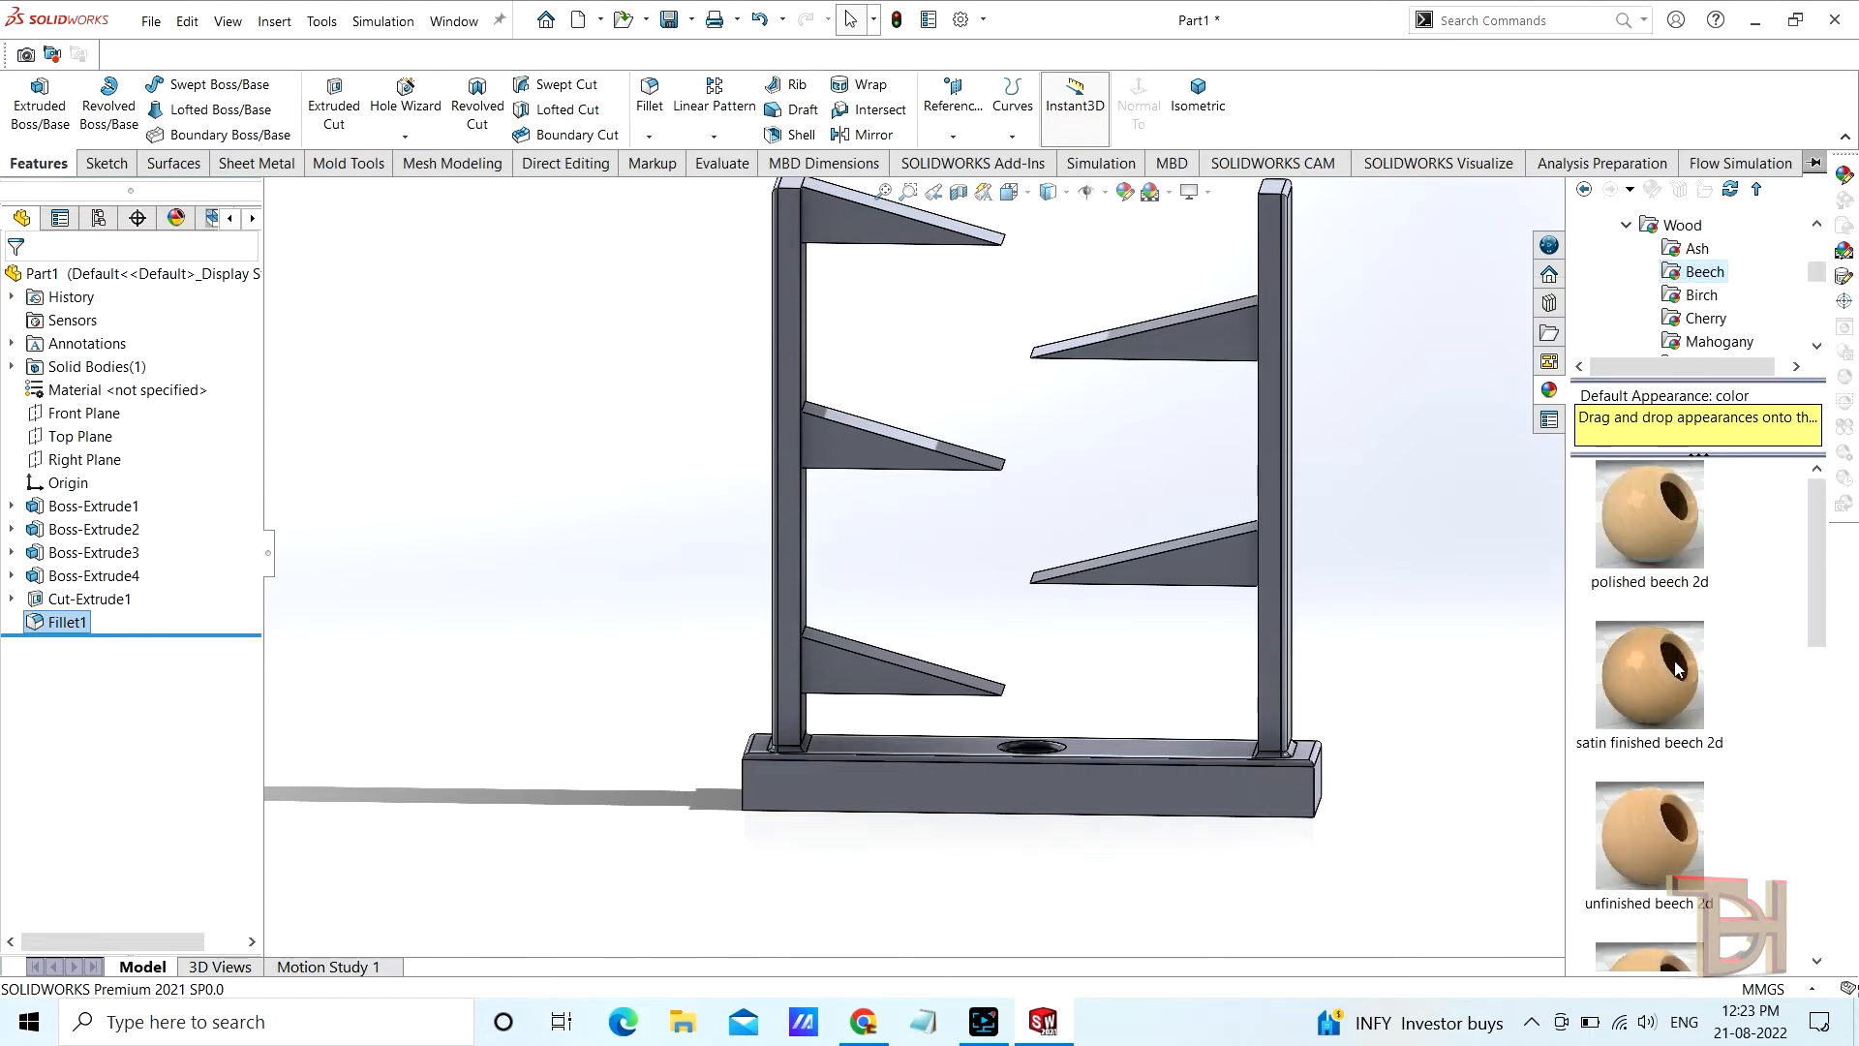
{"action": "left_click_drag", "start_coordinate": [1652, 527], "coordinate": [1225, 562]}
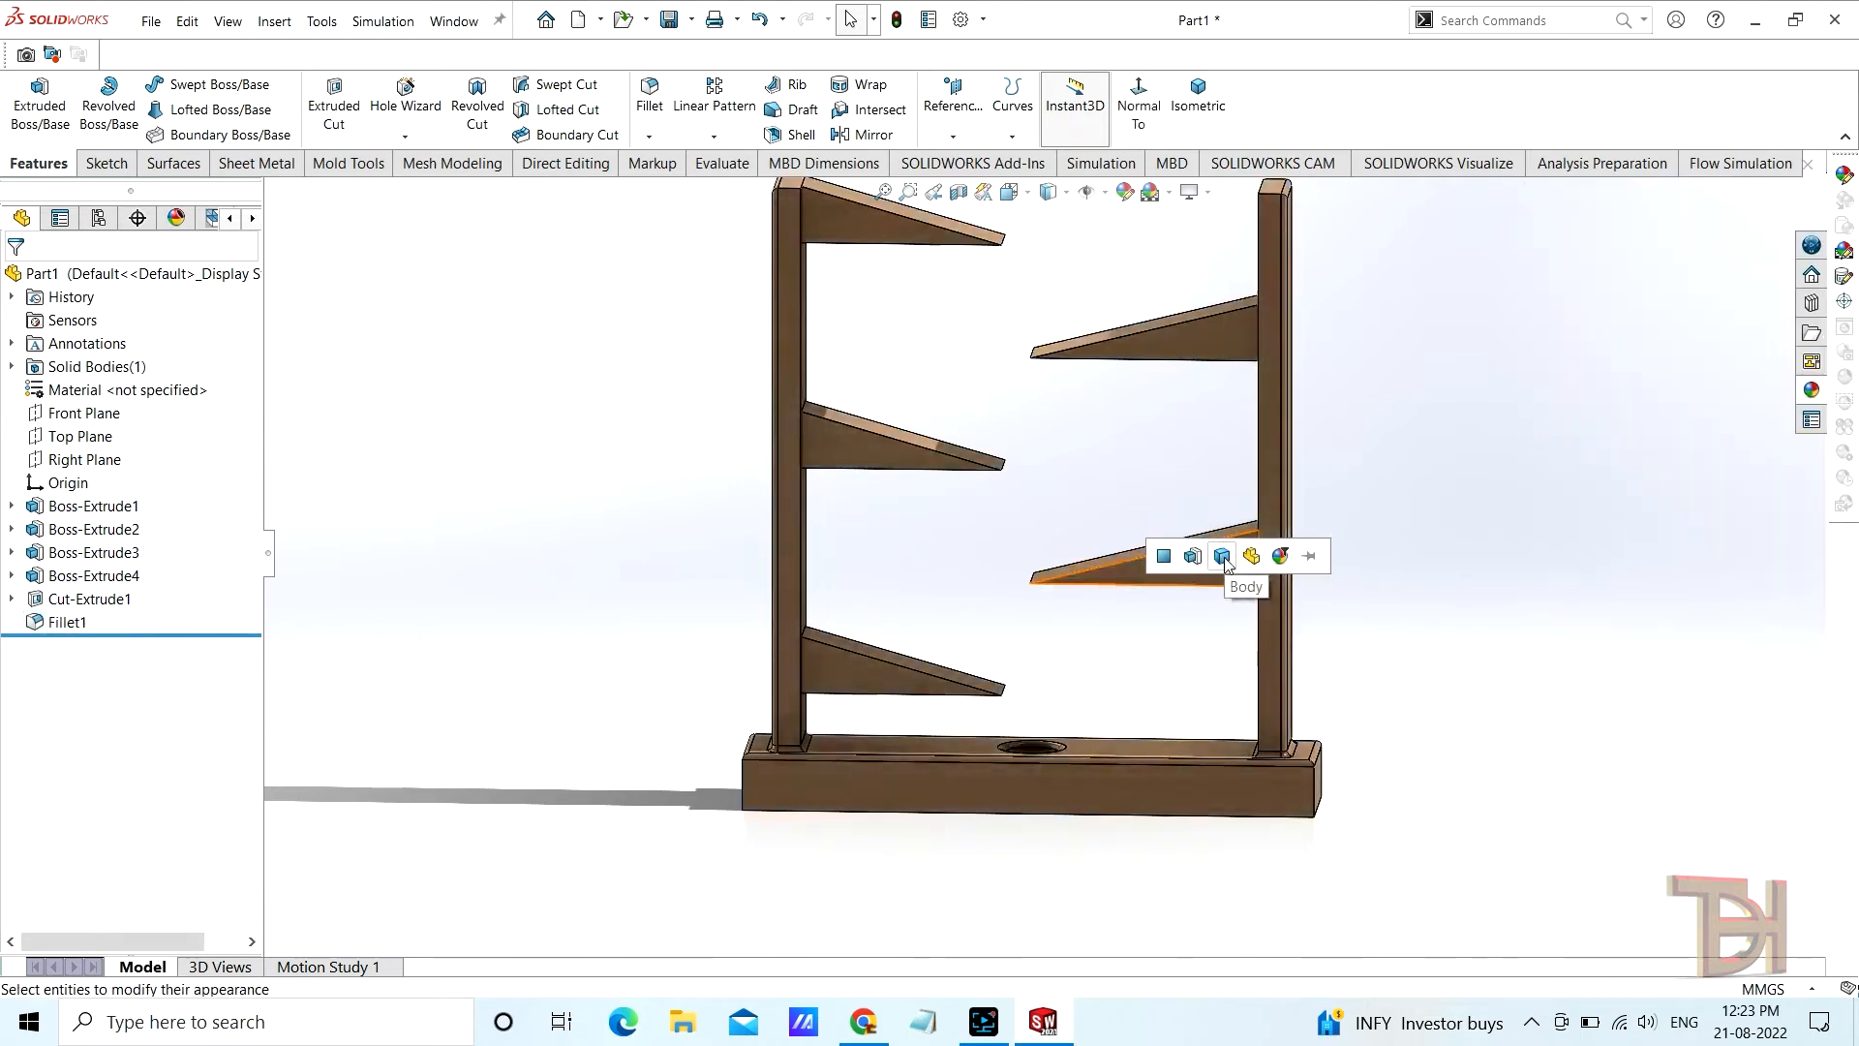
{"action": "left_click", "coordinate": [1222, 555]}
{"action": "middle_click_drag", "start_coordinate": [1095, 456], "coordinate": [1068, 511]}
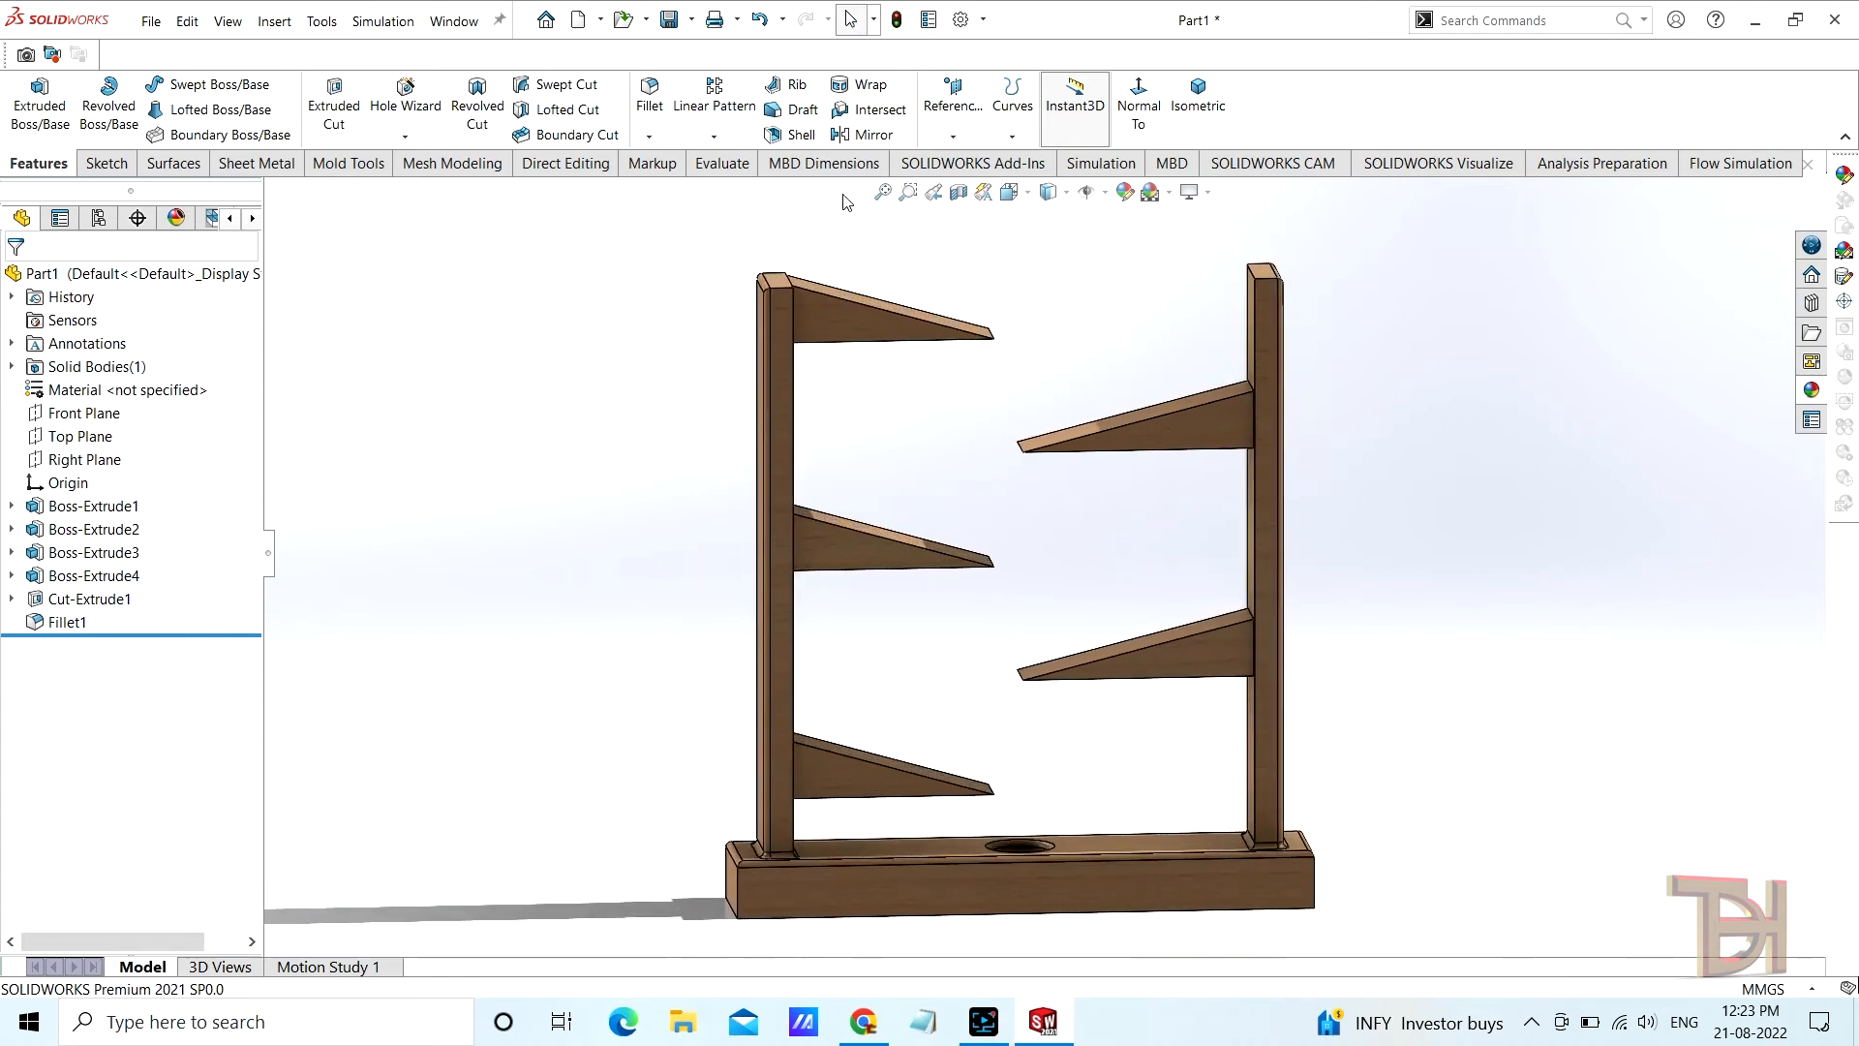
Save the part as part111 in the Documents folder
{"action": "left_click", "coordinate": [669, 21]}
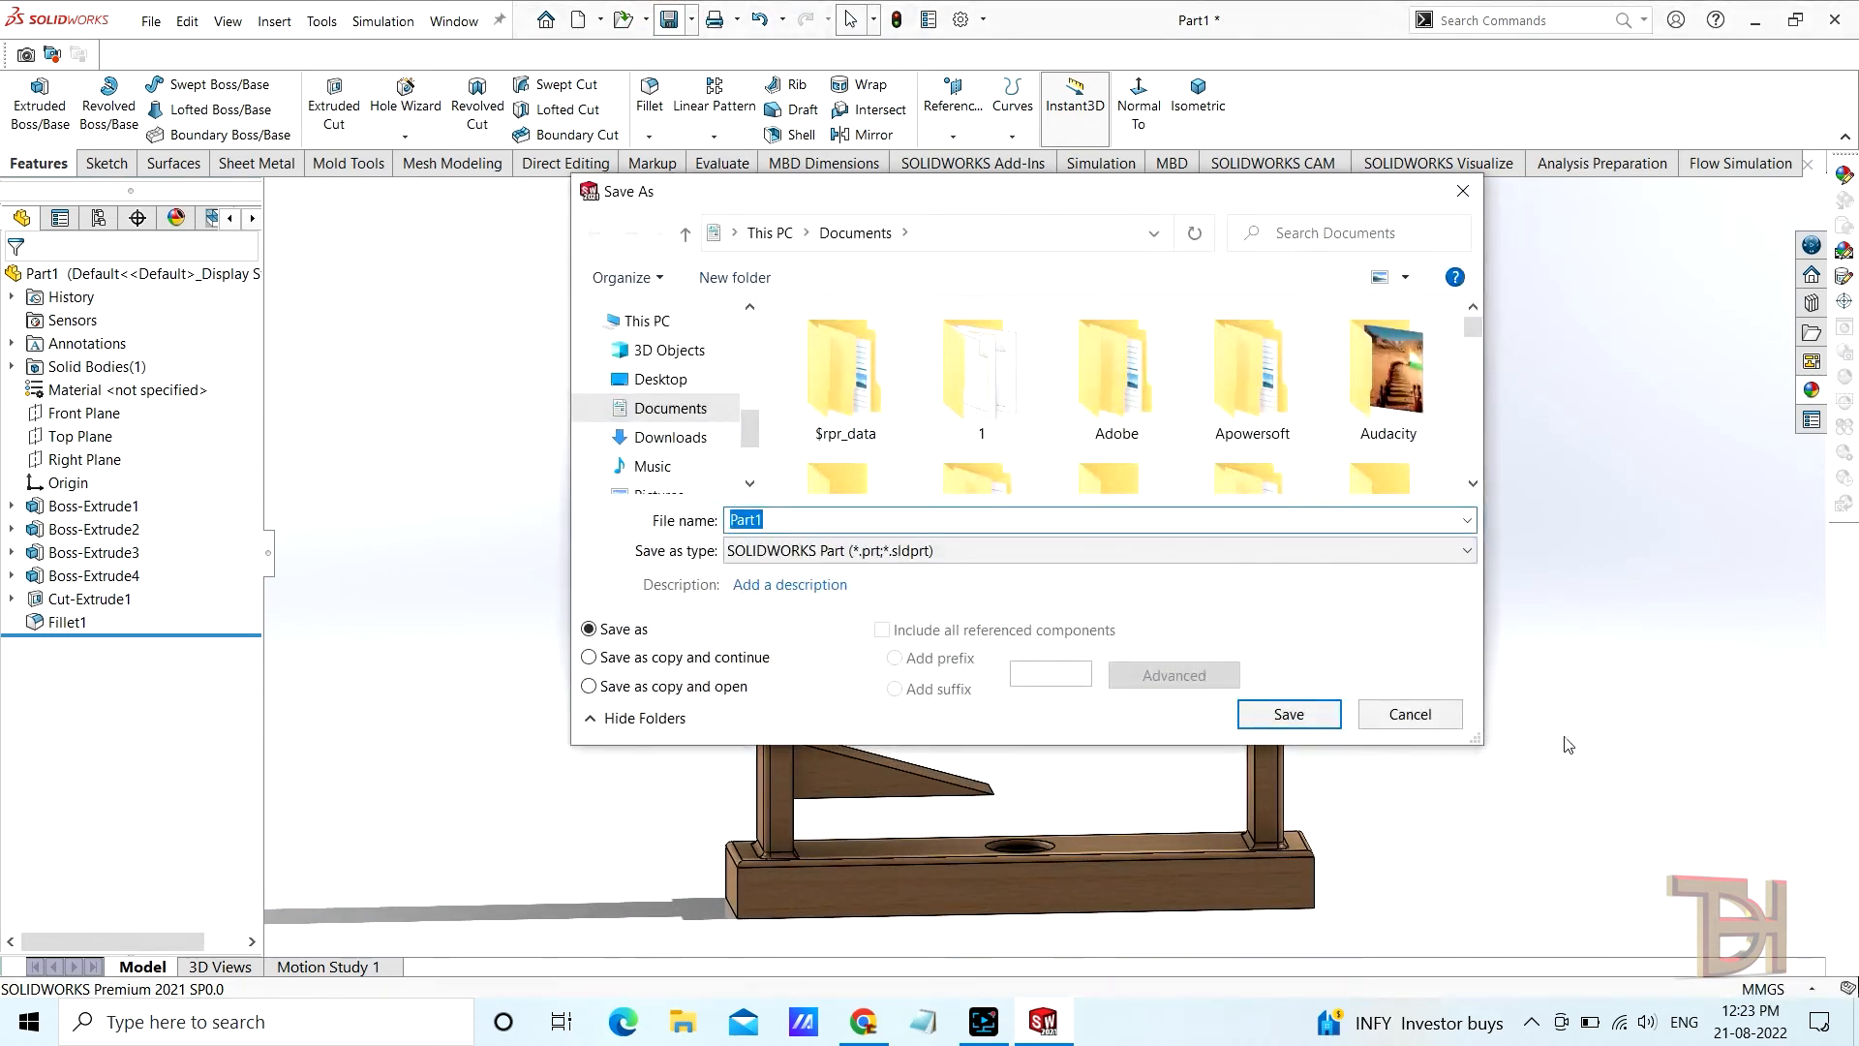
{"action": "type", "text": "p"}
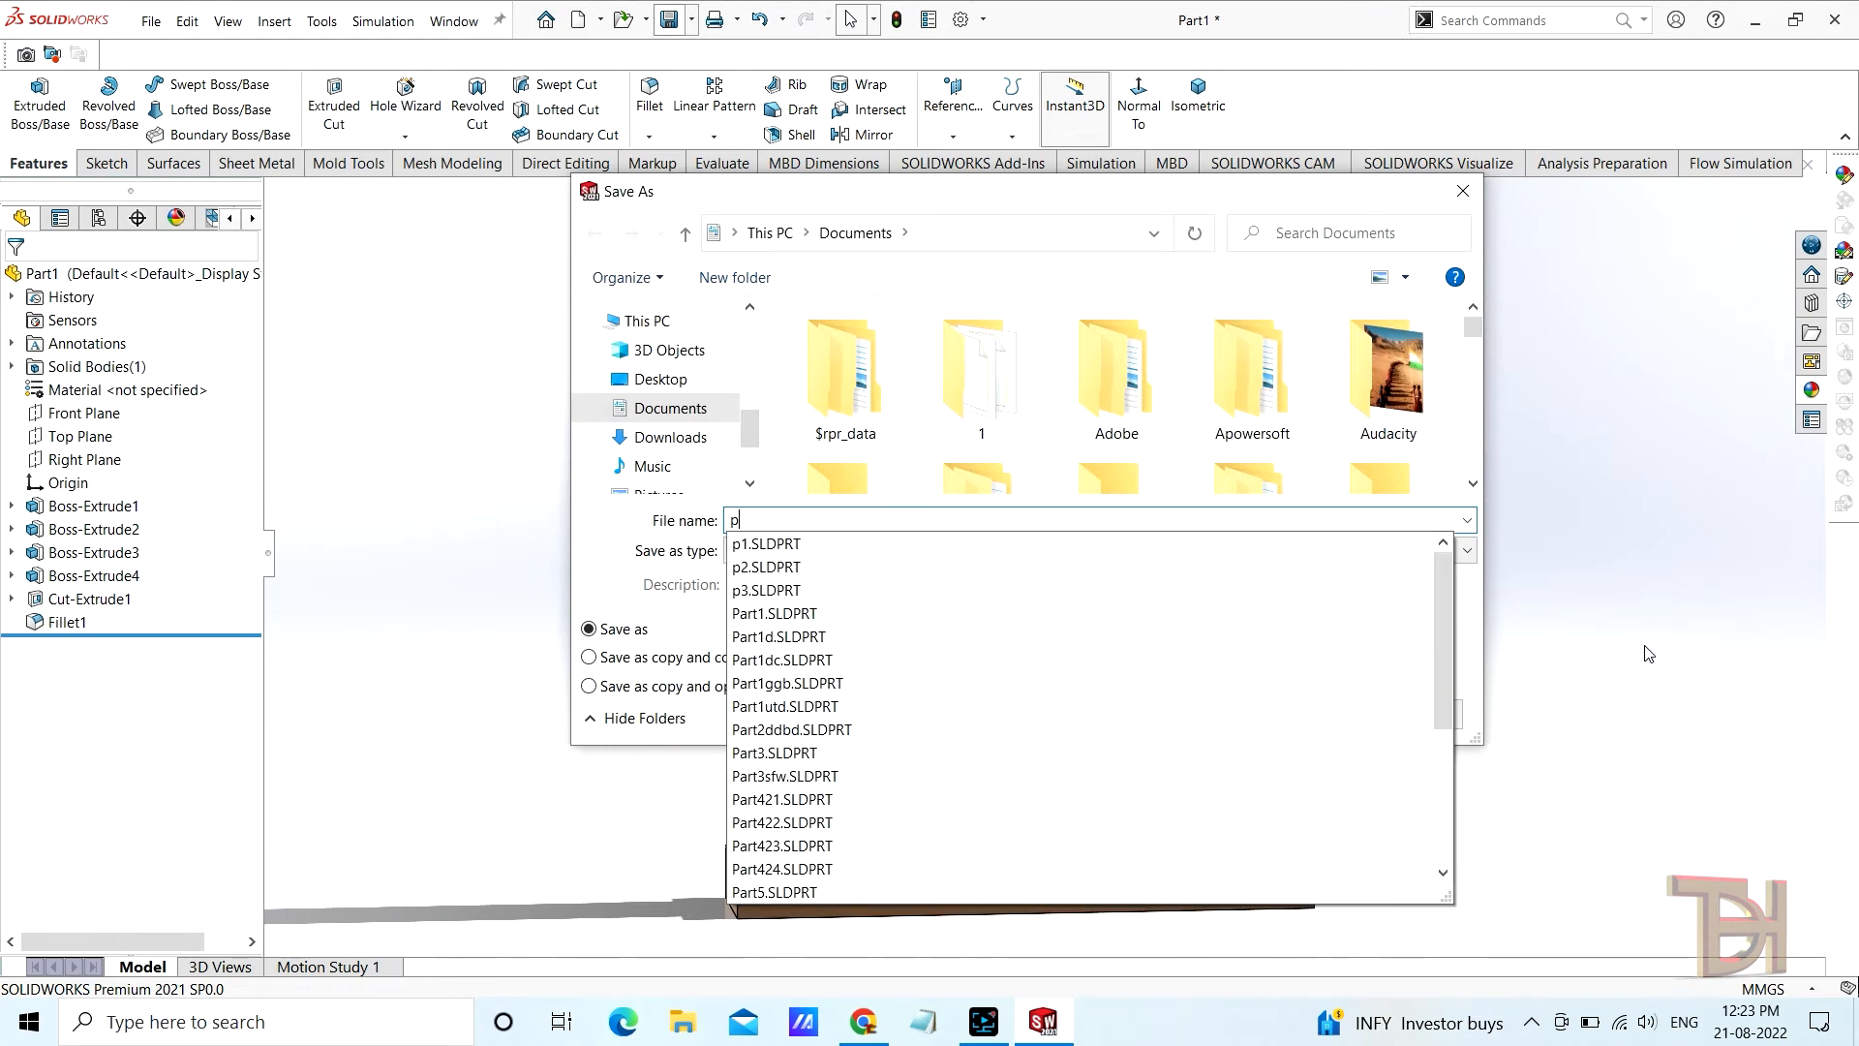
{"action": "type", "text": "art111"}
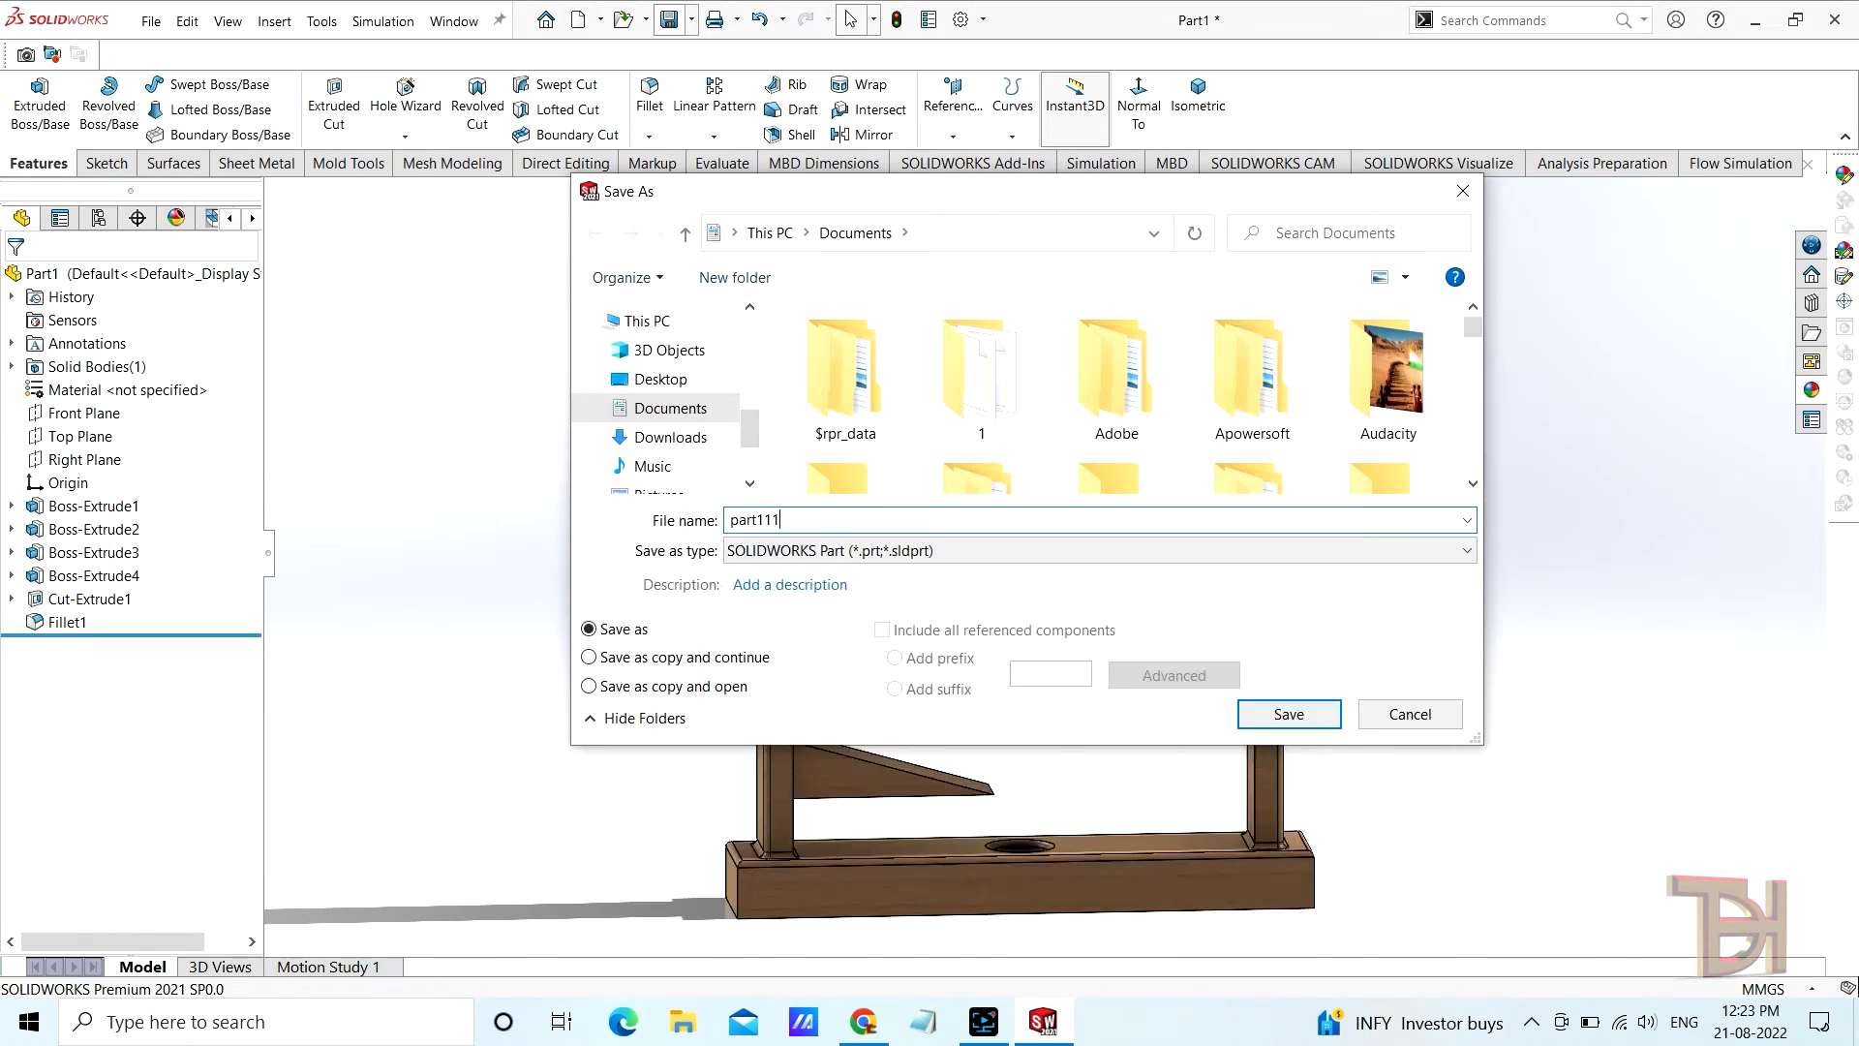
{"action": "left_click", "coordinate": [1292, 715]}
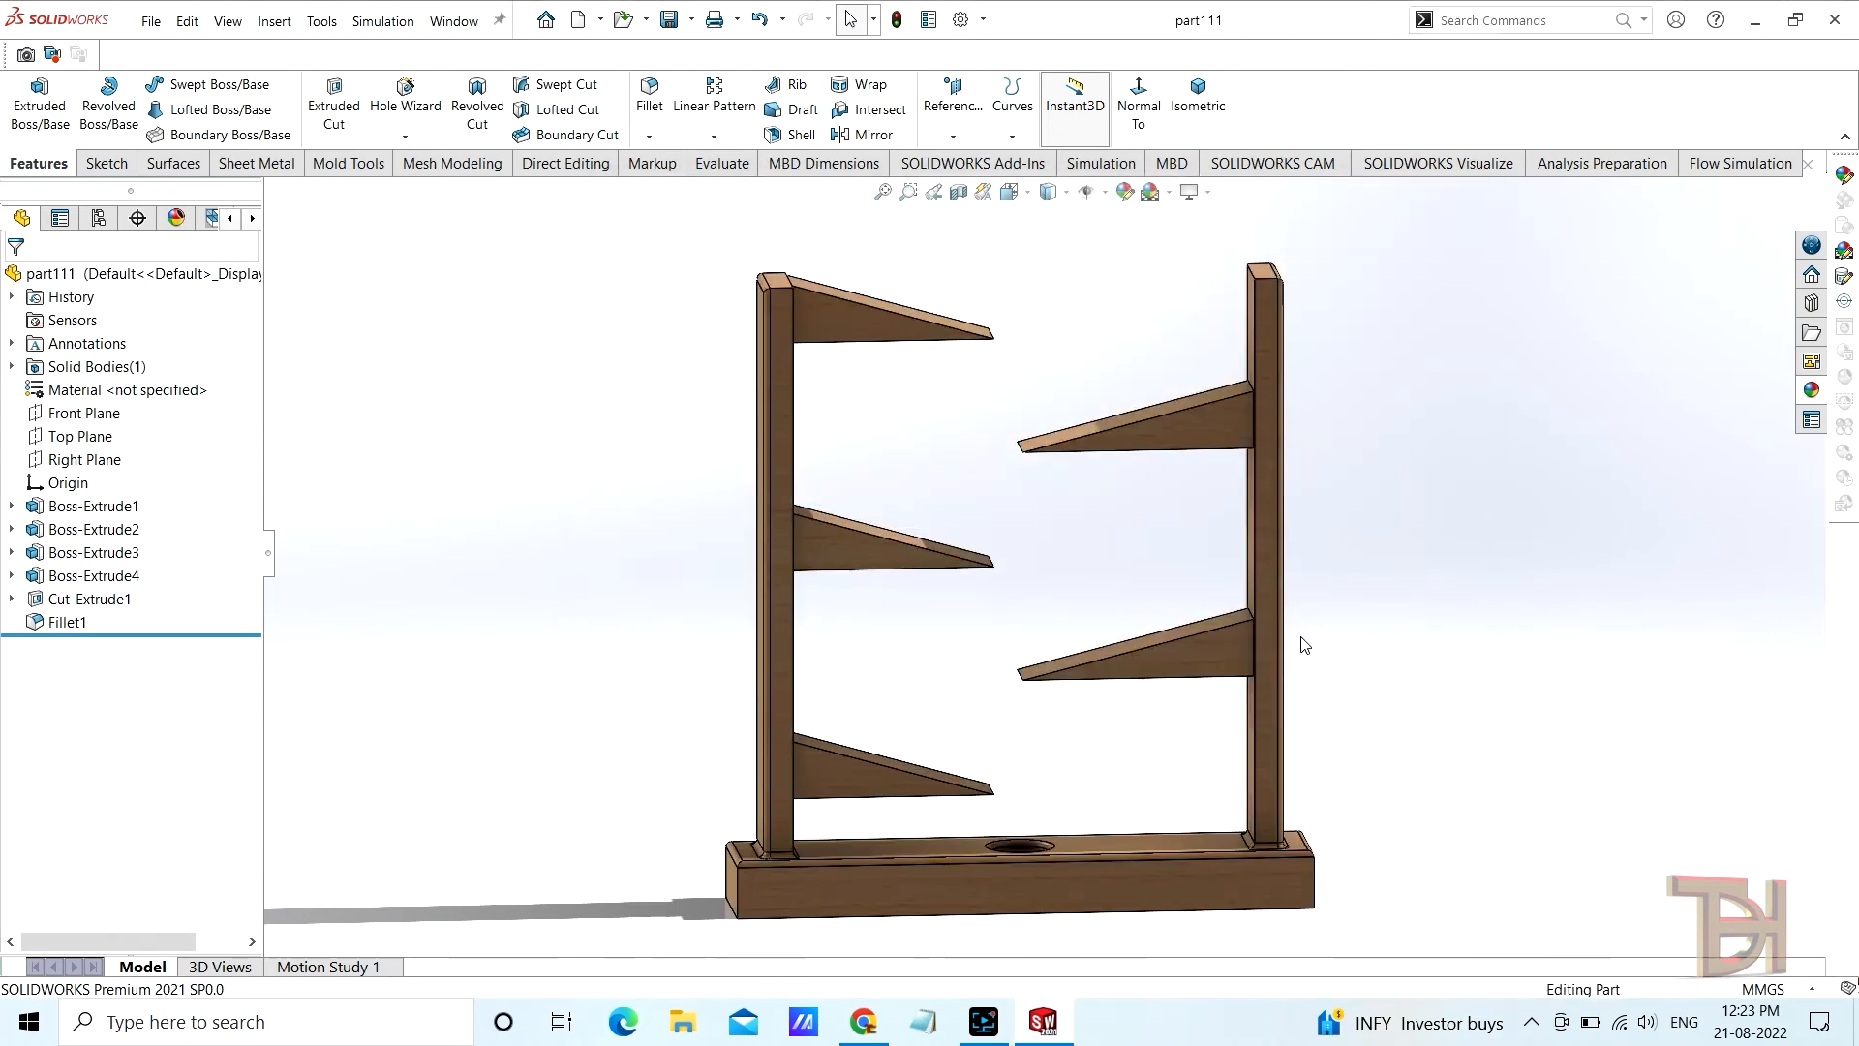
Create a new part document and start a sketch on its Front Plane
{"action": "scroll", "coordinate": [1161, 639], "scroll_direction": "up", "scroll_amount": 2}
{"action": "middle_click_drag", "start_coordinate": [1161, 639], "coordinate": [959, 452]}
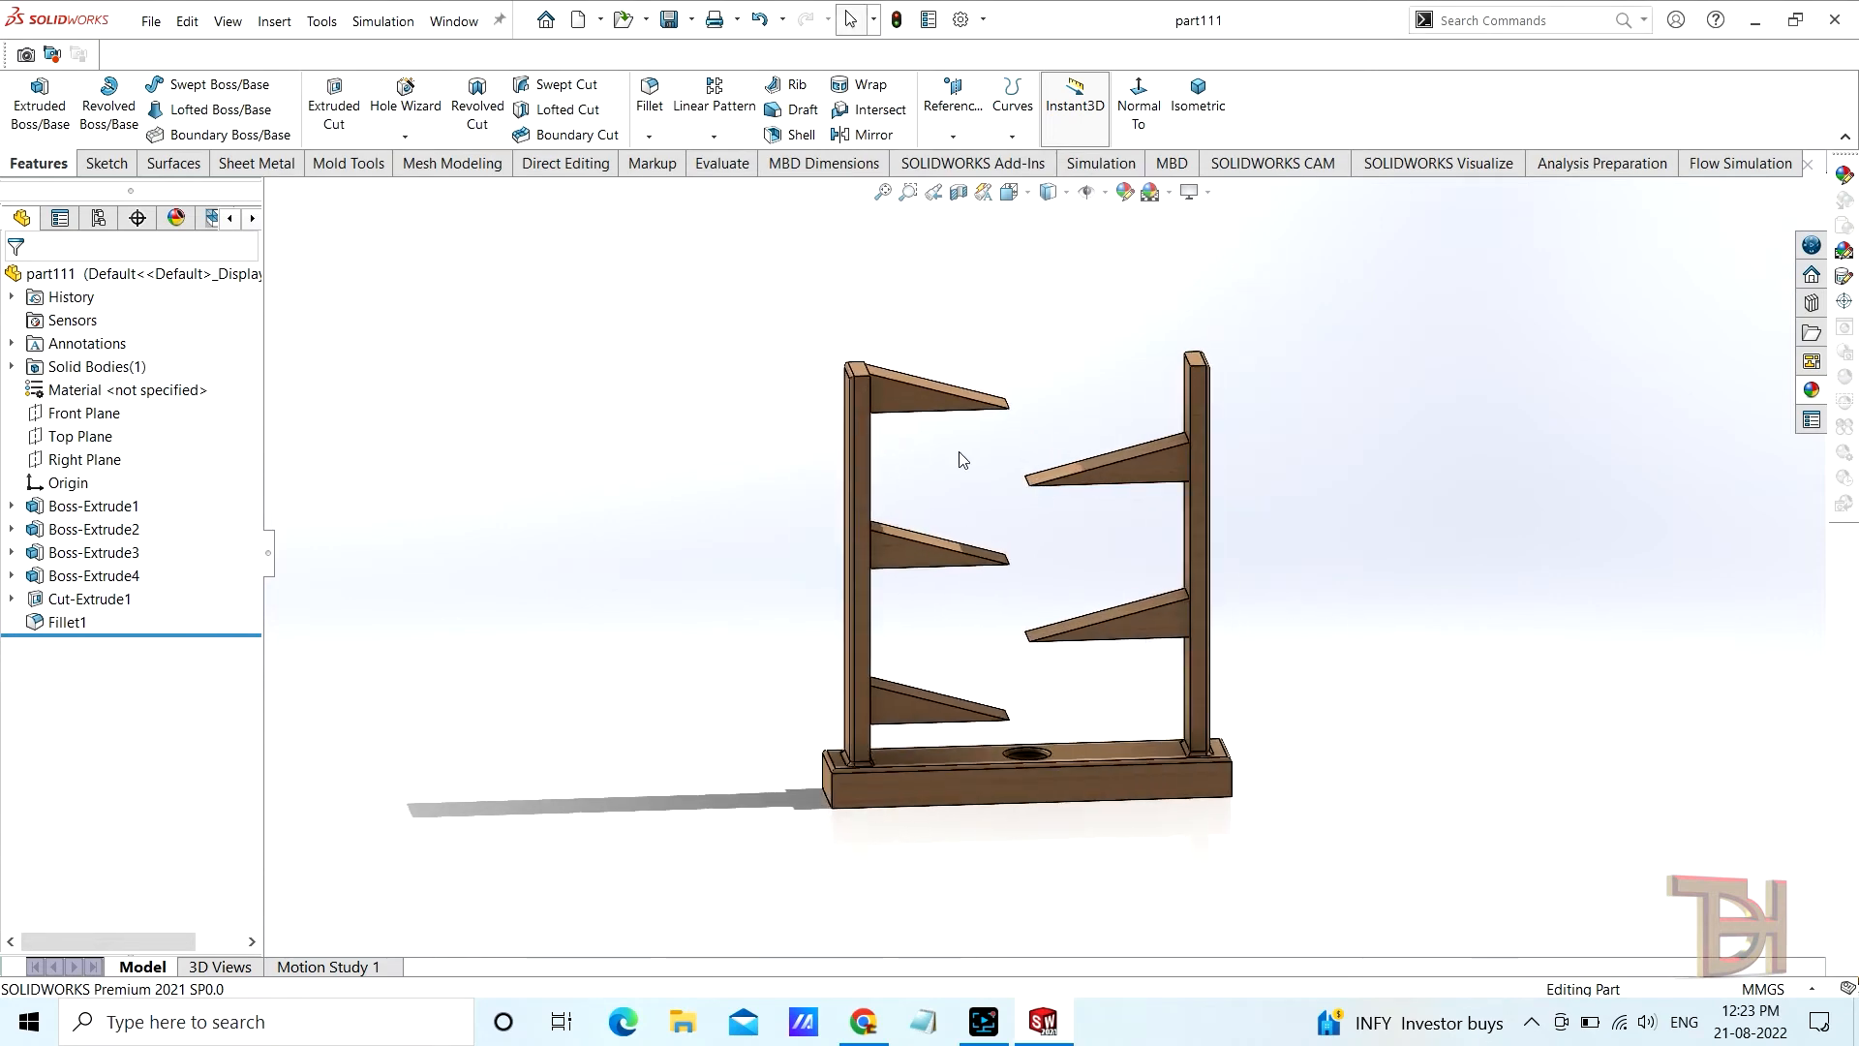
{"action": "left_click", "coordinate": [601, 20]}
{"action": "left_click", "coordinate": [608, 45]}
{"action": "left_click", "coordinate": [783, 764]}
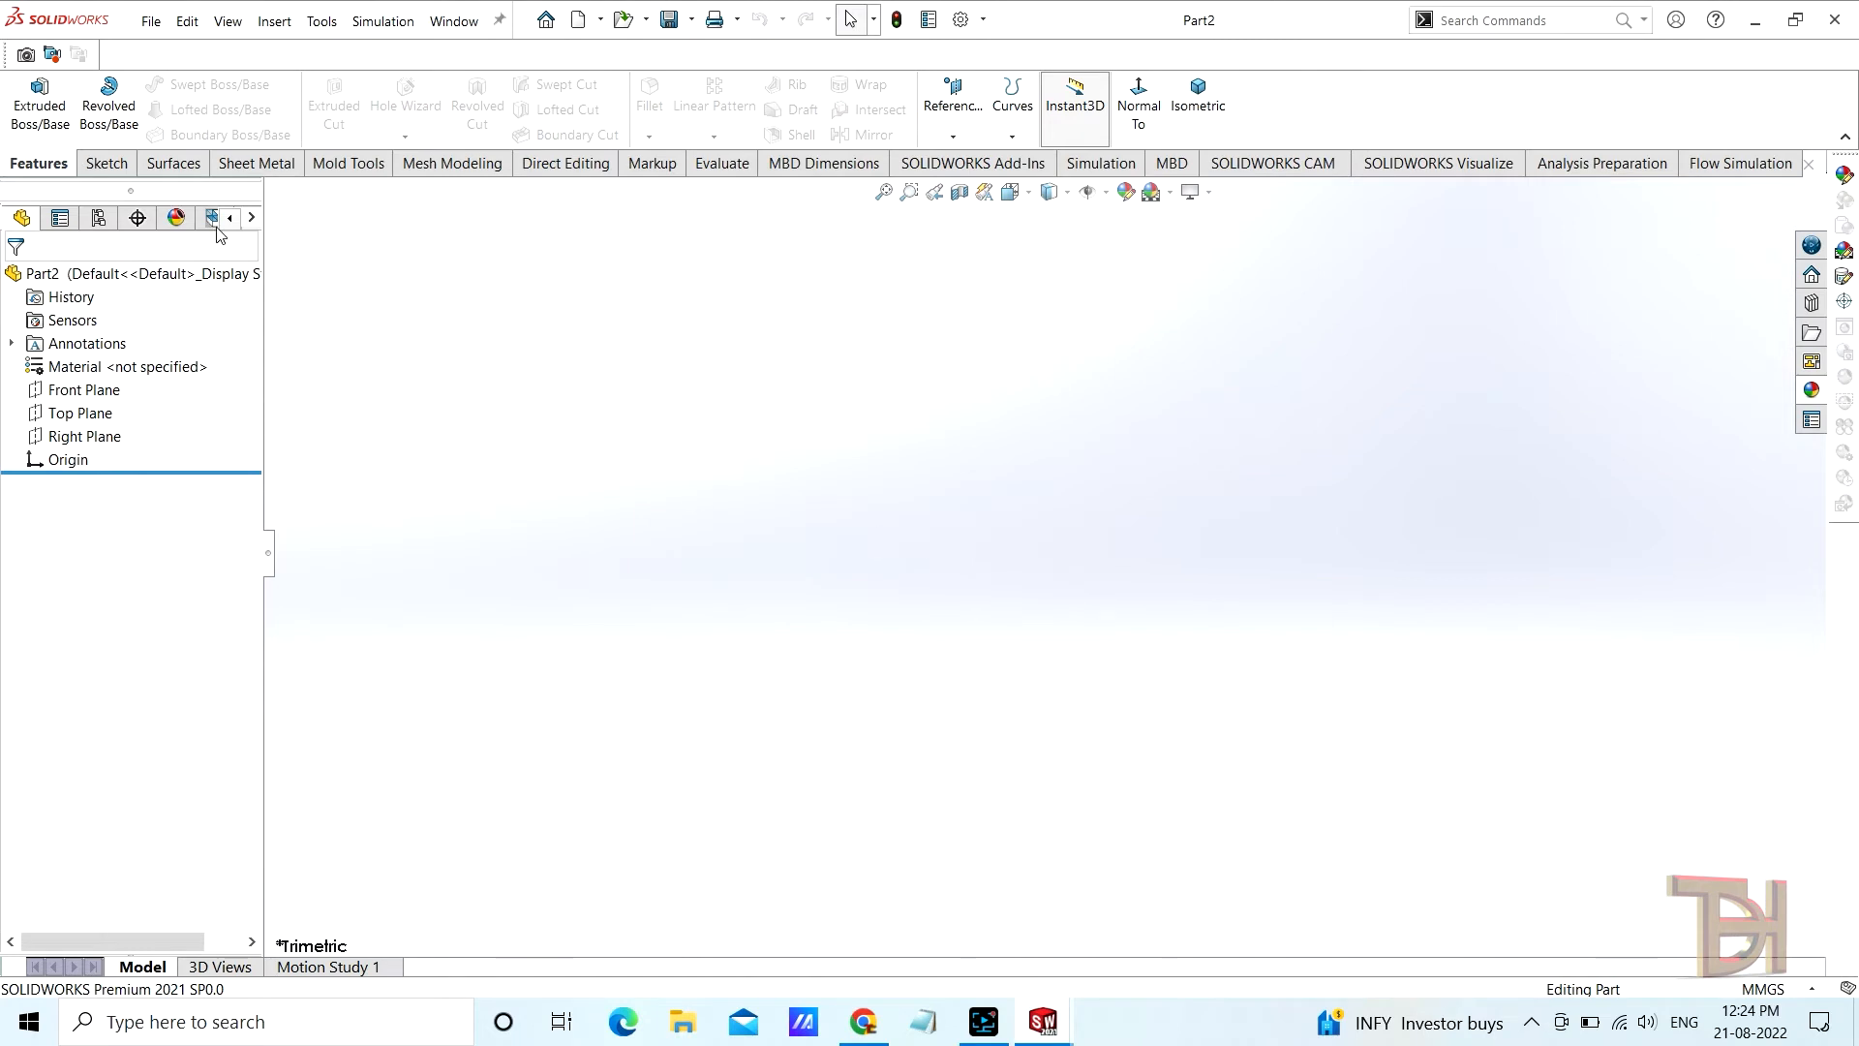
{"action": "left_click", "coordinate": [79, 389]}
{"action": "left_click", "coordinate": [141, 366]}
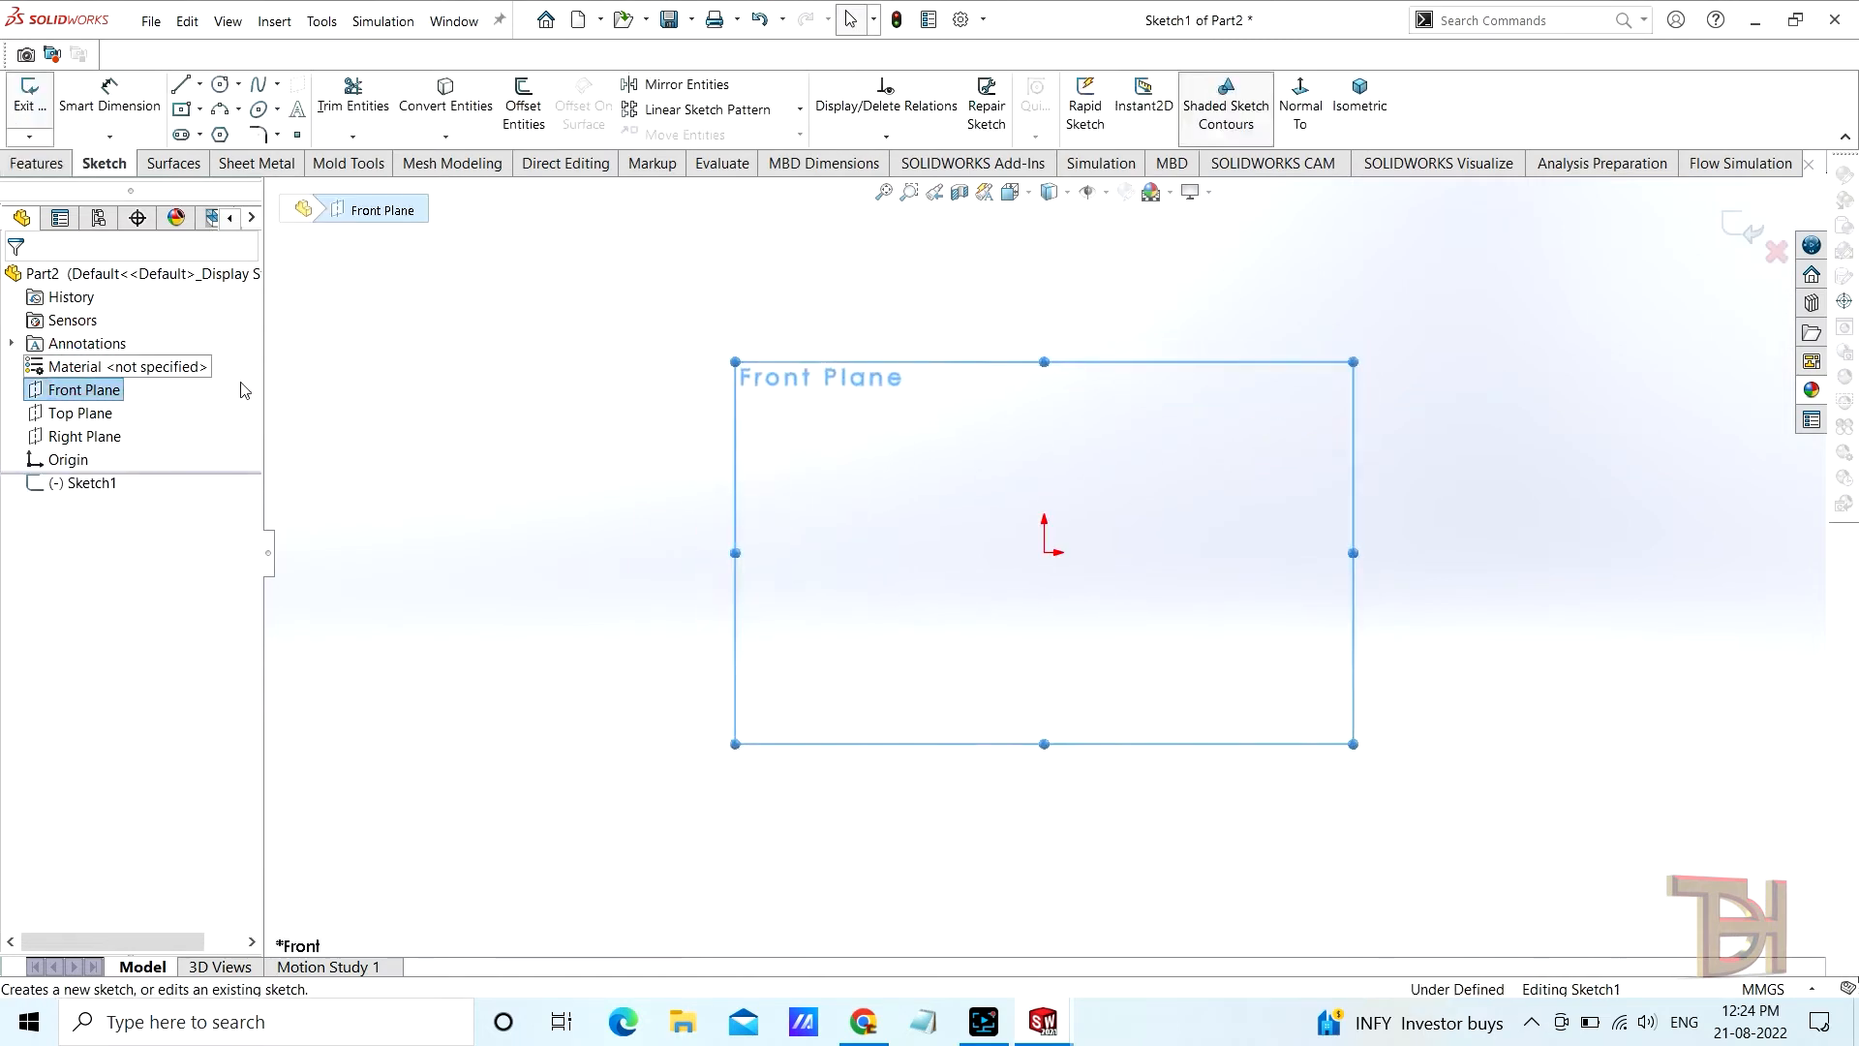
Sketch a circle about 45 mm in radius centred on the origin and set its diameter to 8 mm
{"action": "left_click", "coordinate": [220, 83]}
{"action": "left_click", "coordinate": [1044, 552]}
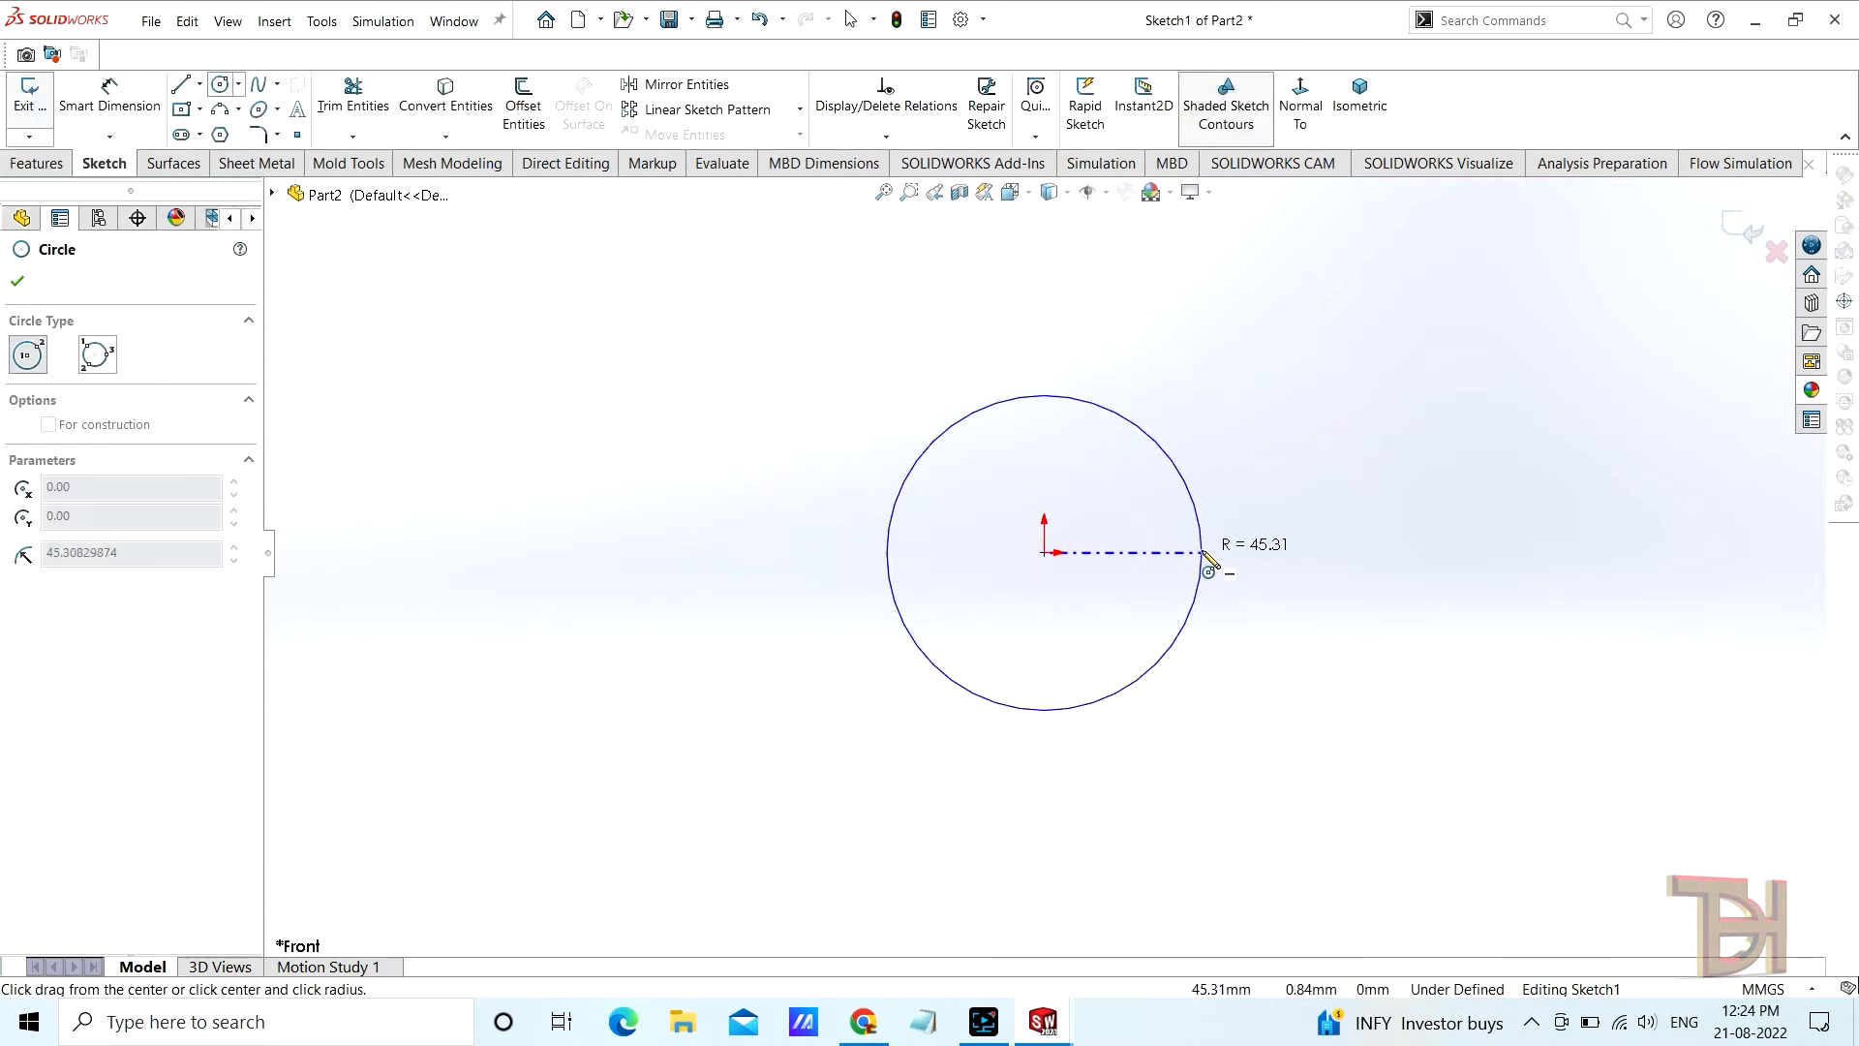
{"action": "left_click", "coordinate": [1208, 560]}
{"action": "left_click", "coordinate": [109, 97]}
{"action": "left_click", "coordinate": [1202, 579]}
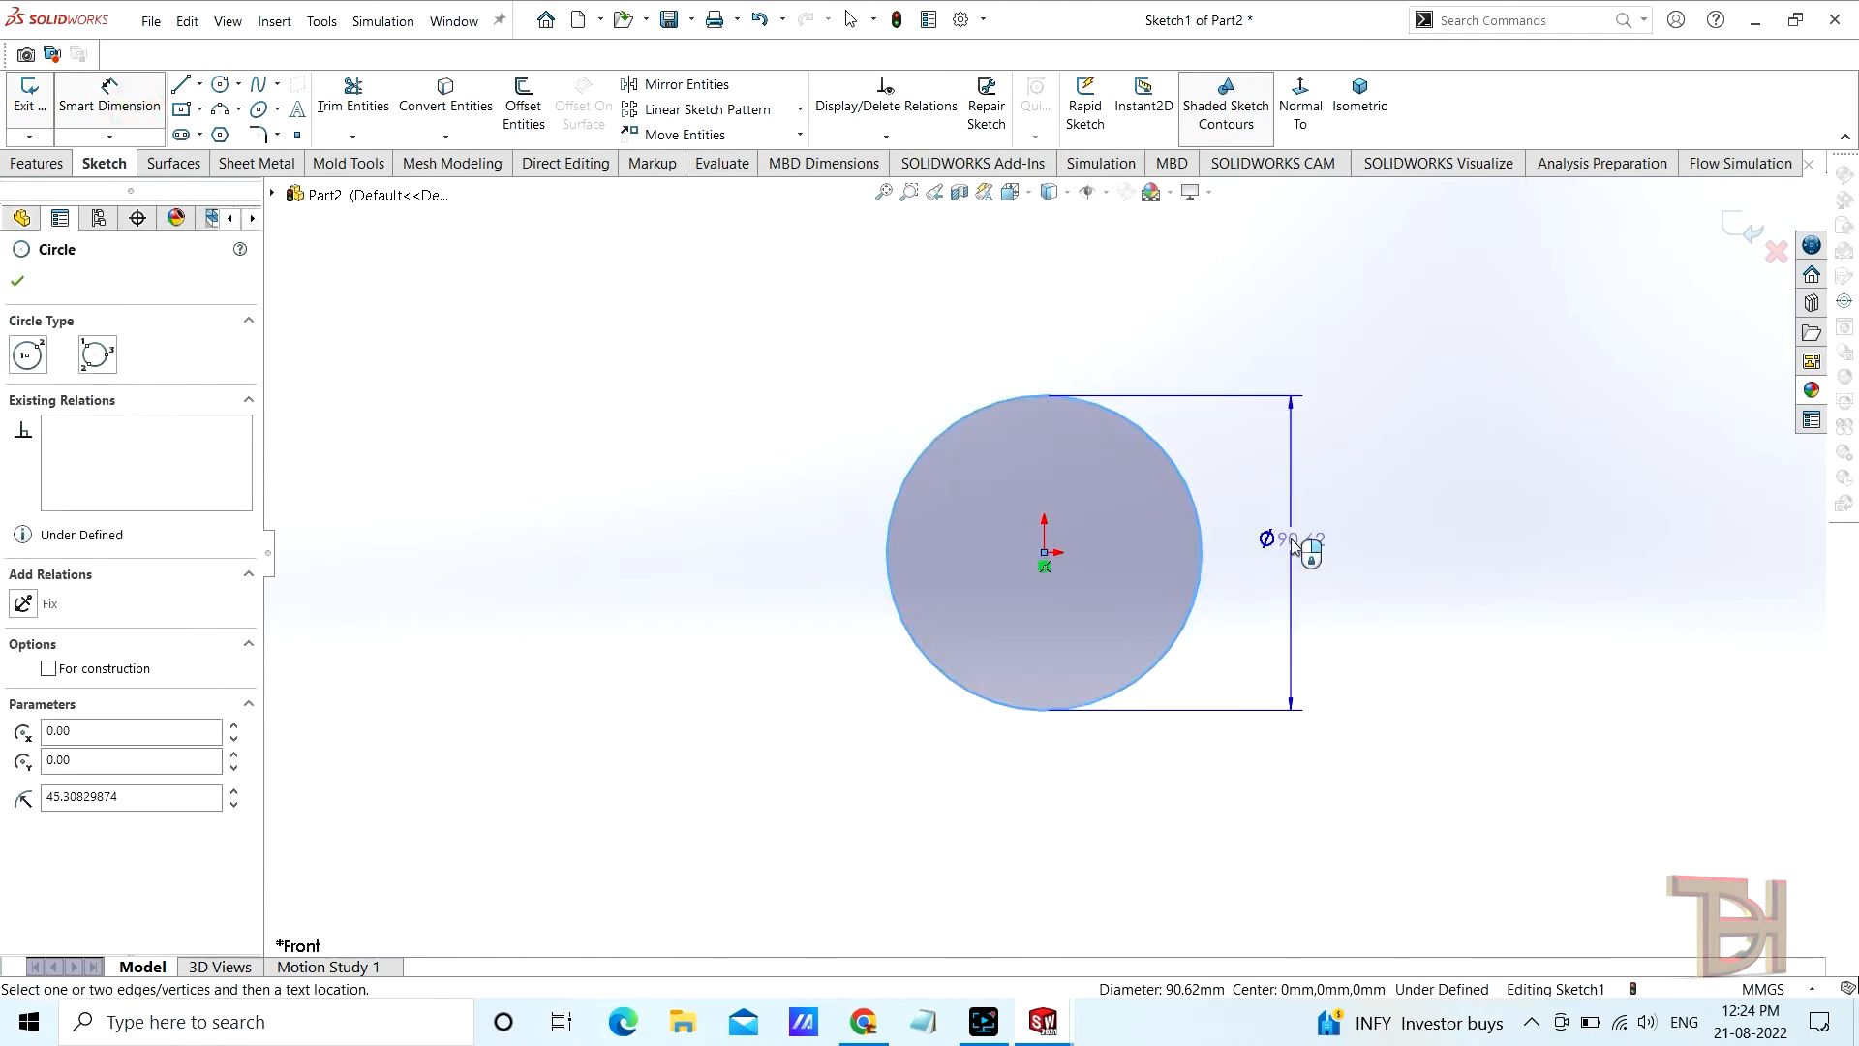
{"action": "left_click", "coordinate": [1298, 564]}
{"action": "type", "text": "8"}
{"action": "key", "text": "Return"}
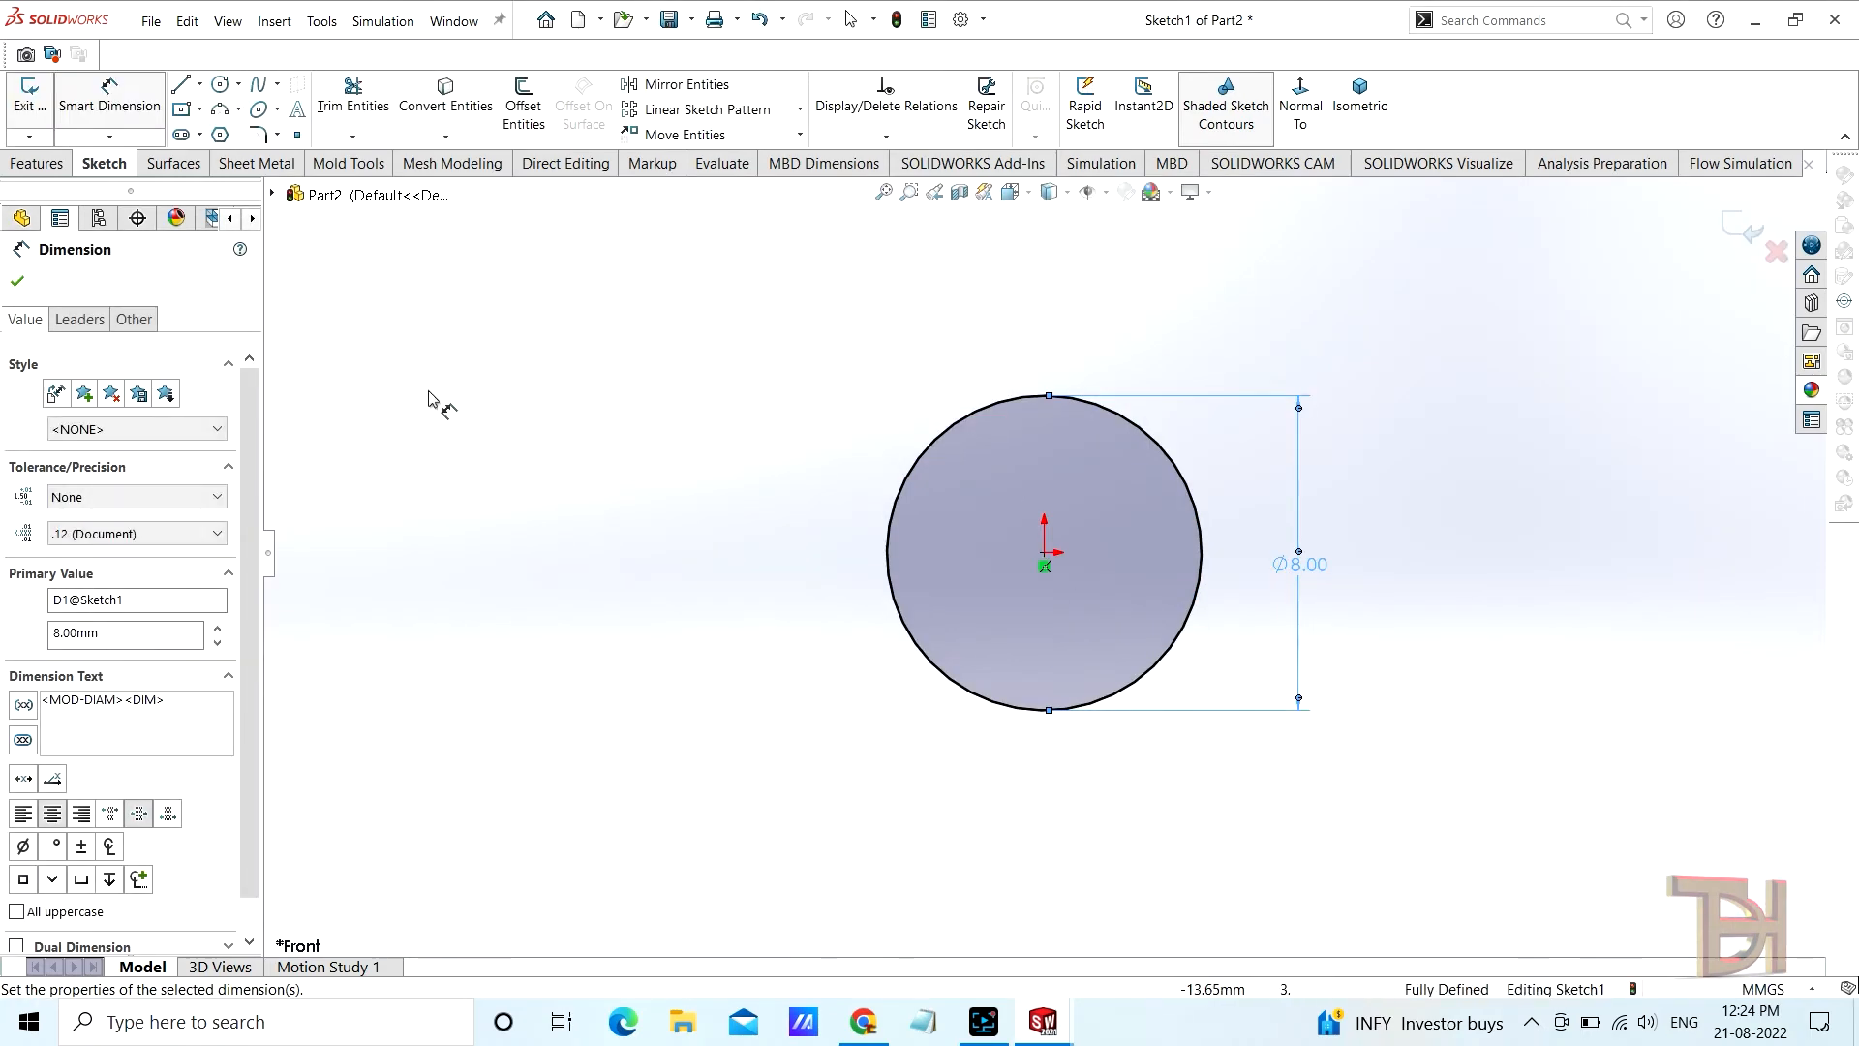
{"action": "left_click", "coordinate": [18, 282]}
{"action": "left_click", "coordinate": [37, 163]}
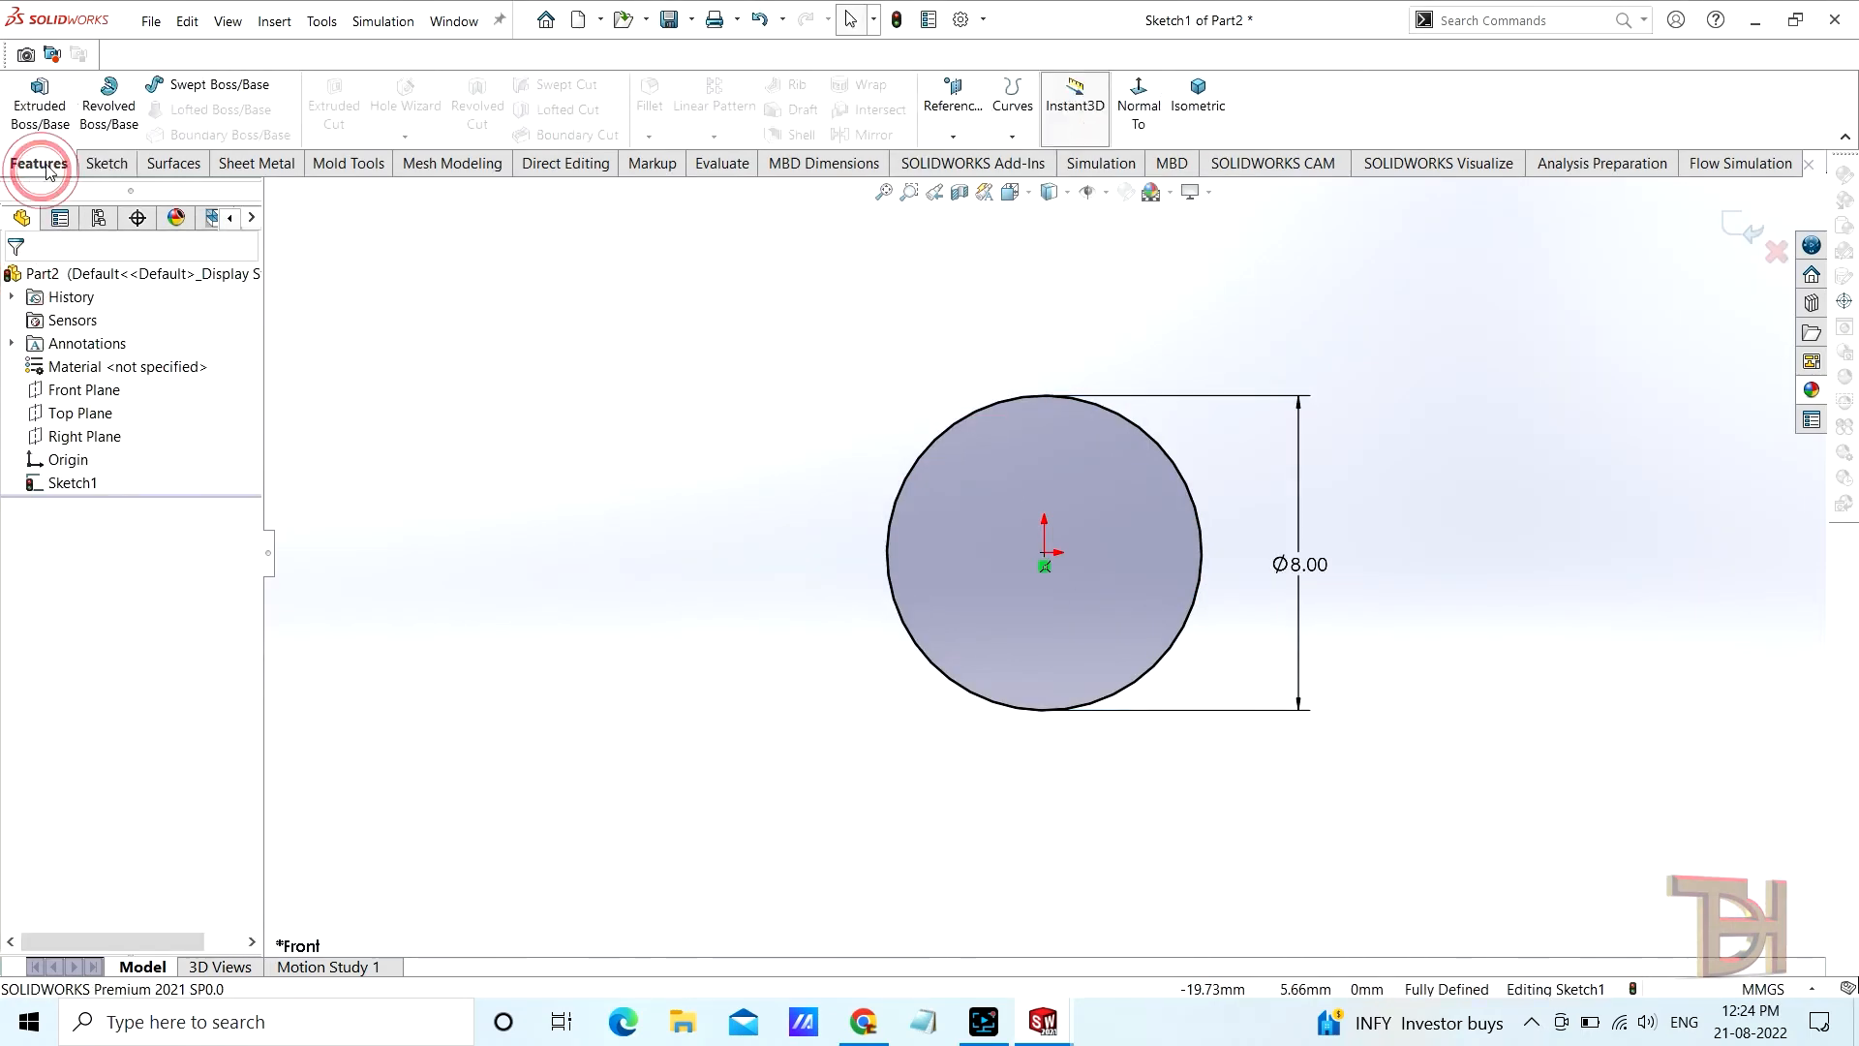
{"action": "left_click", "coordinate": [52, 105]}
{"action": "left_click", "coordinate": [56, 253]}
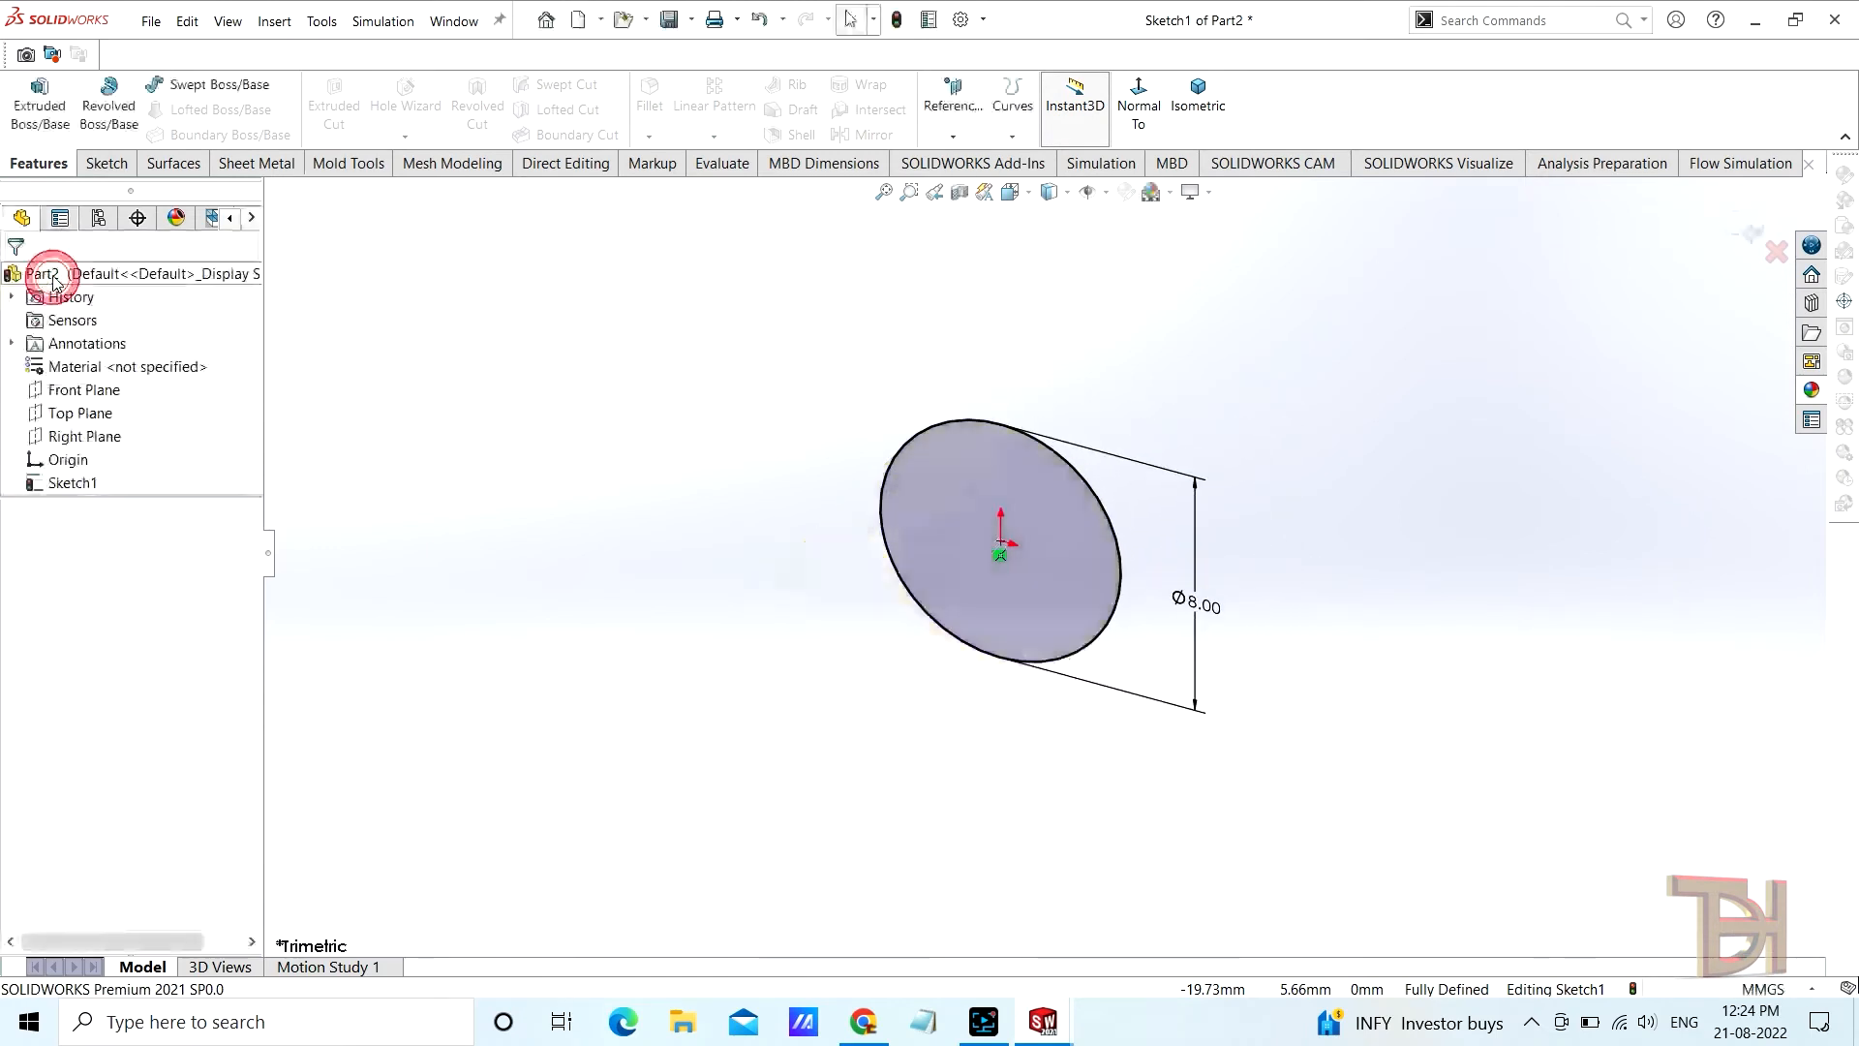
Draw a vertical line through the circle's centre from its top point to its bottom point
{"action": "left_click", "coordinate": [97, 163]}
{"action": "left_click", "coordinate": [184, 87]}
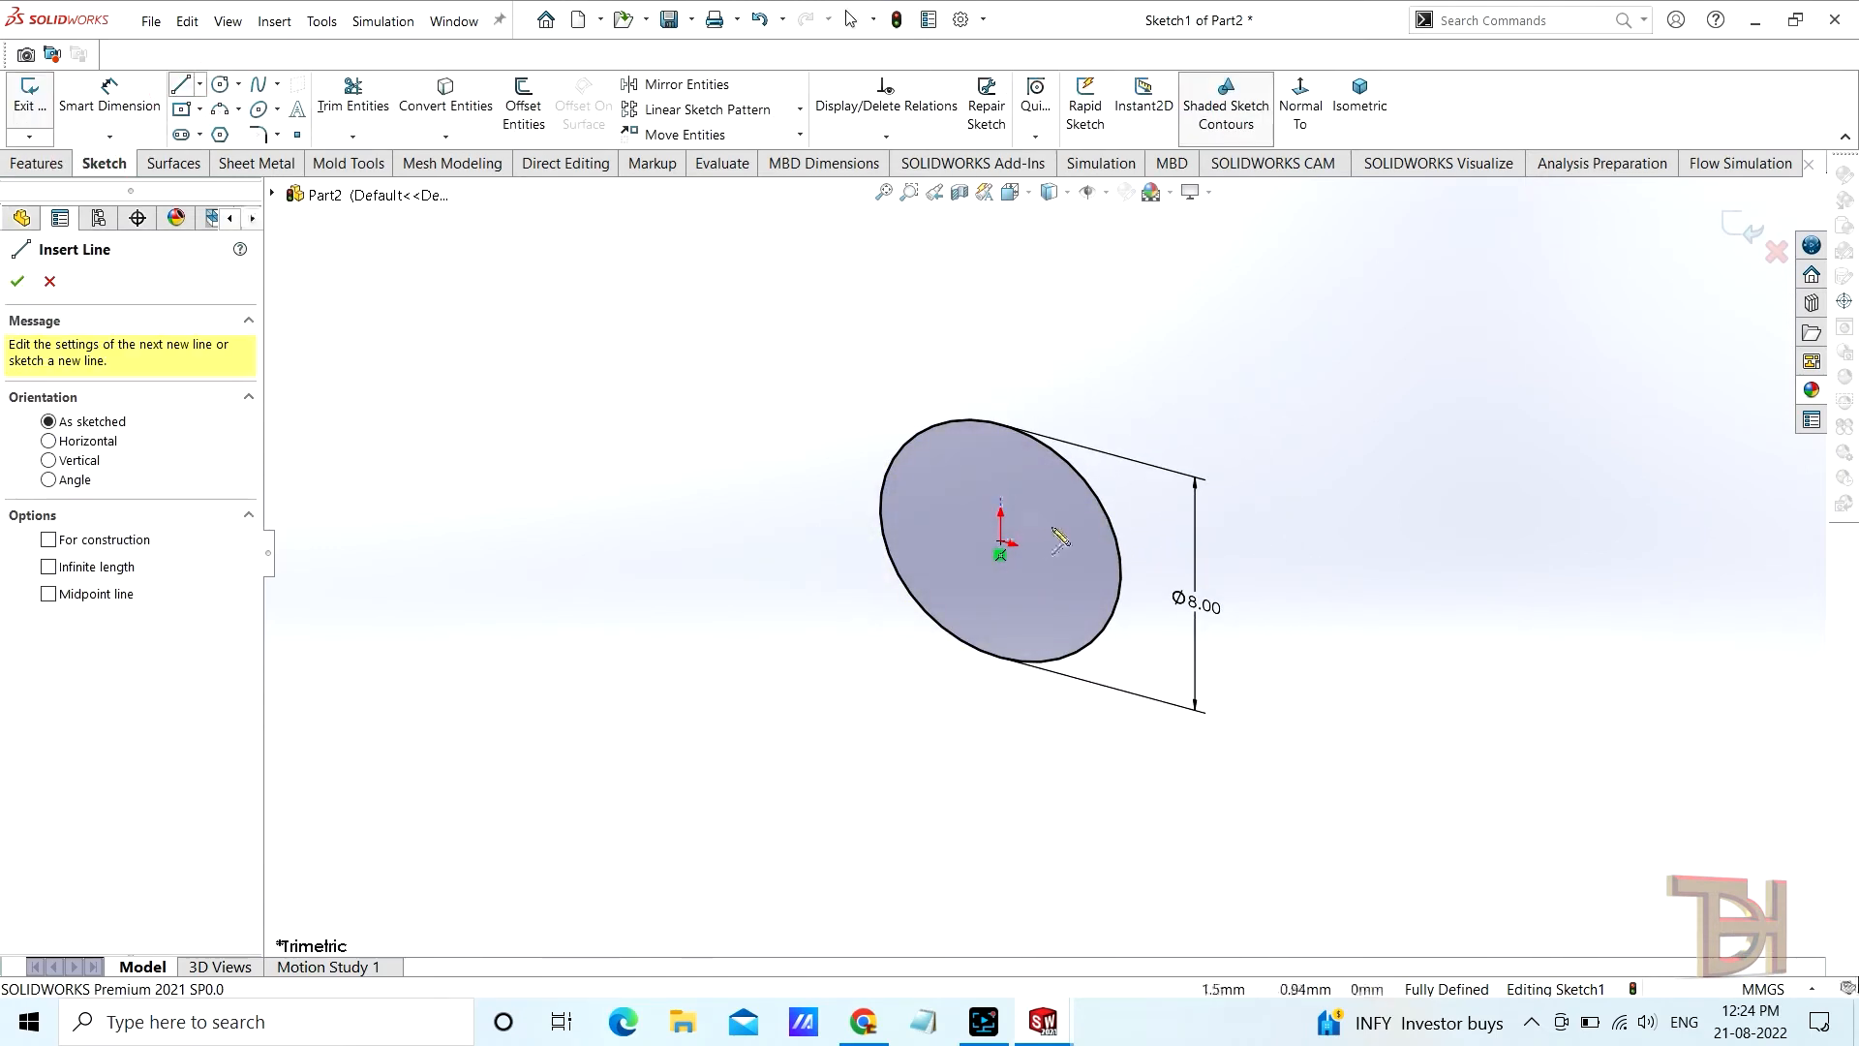
{"action": "key", "text": "ctrl+8"}
{"action": "left_click", "coordinate": [1002, 414]}
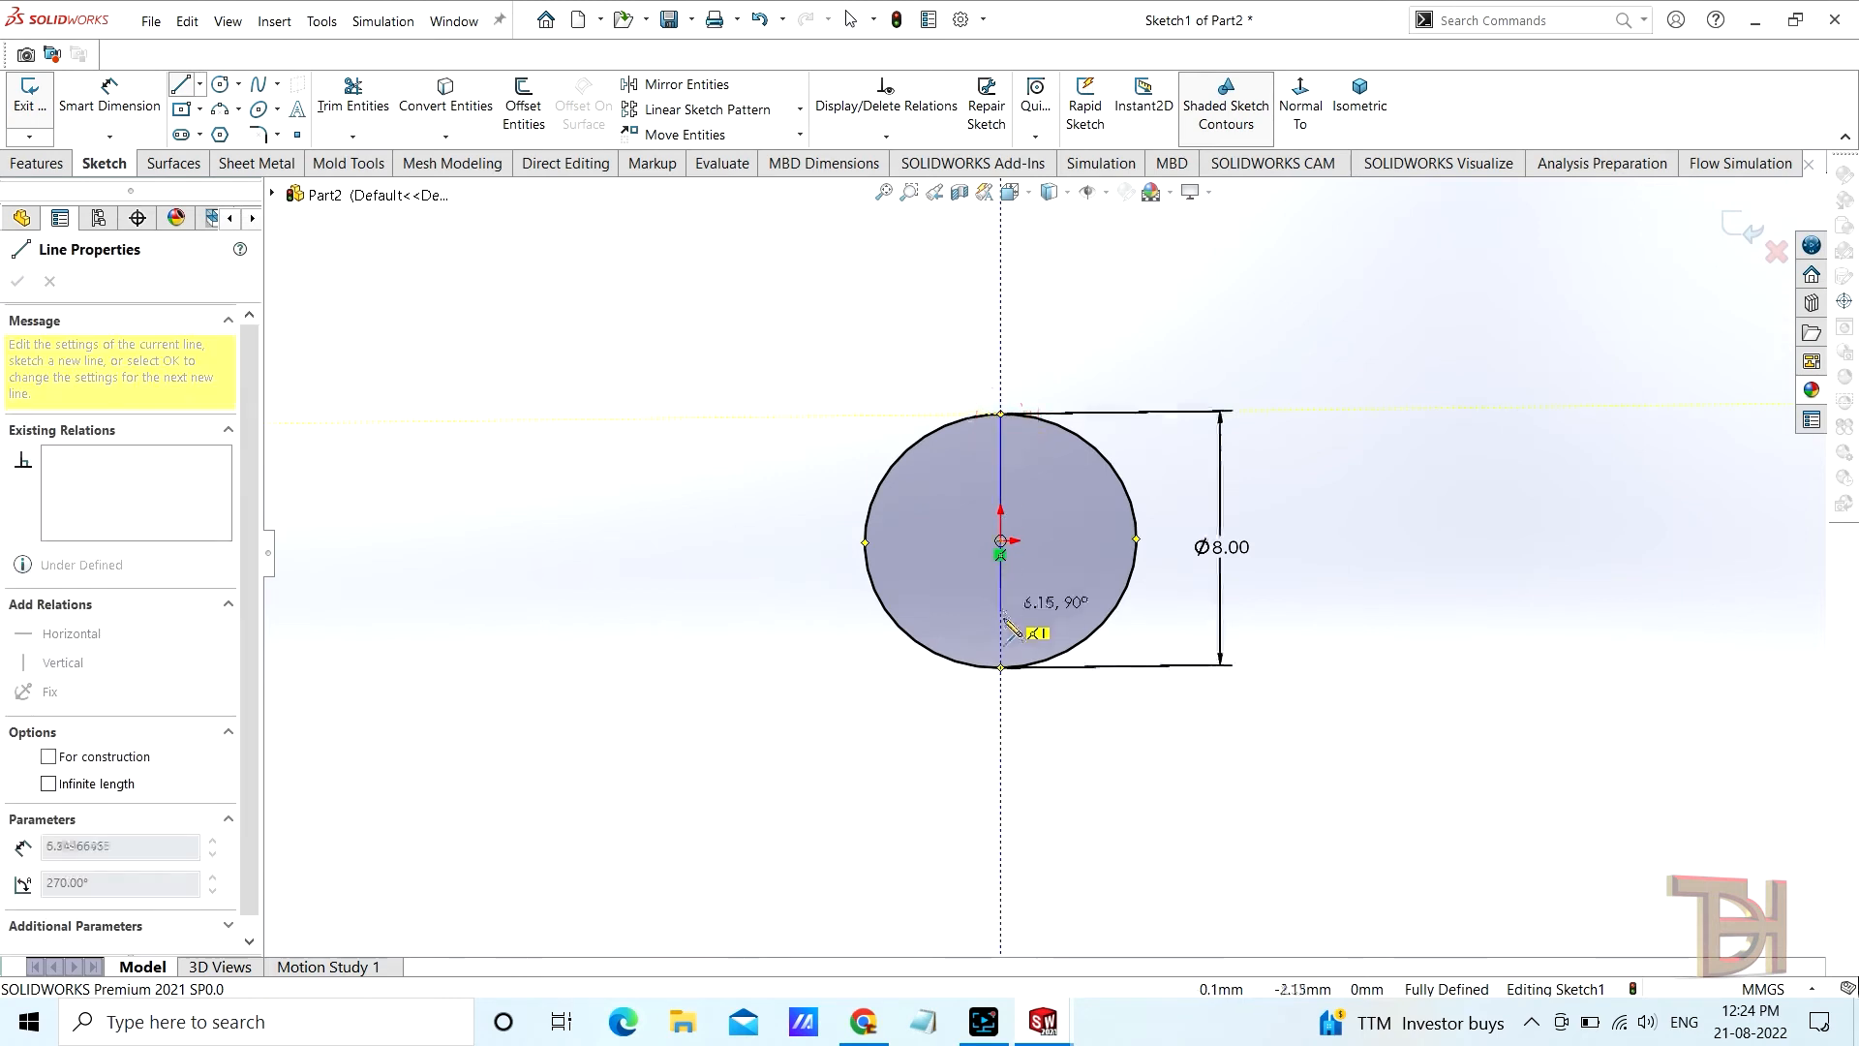
{"action": "left_click", "coordinate": [1001, 666]}
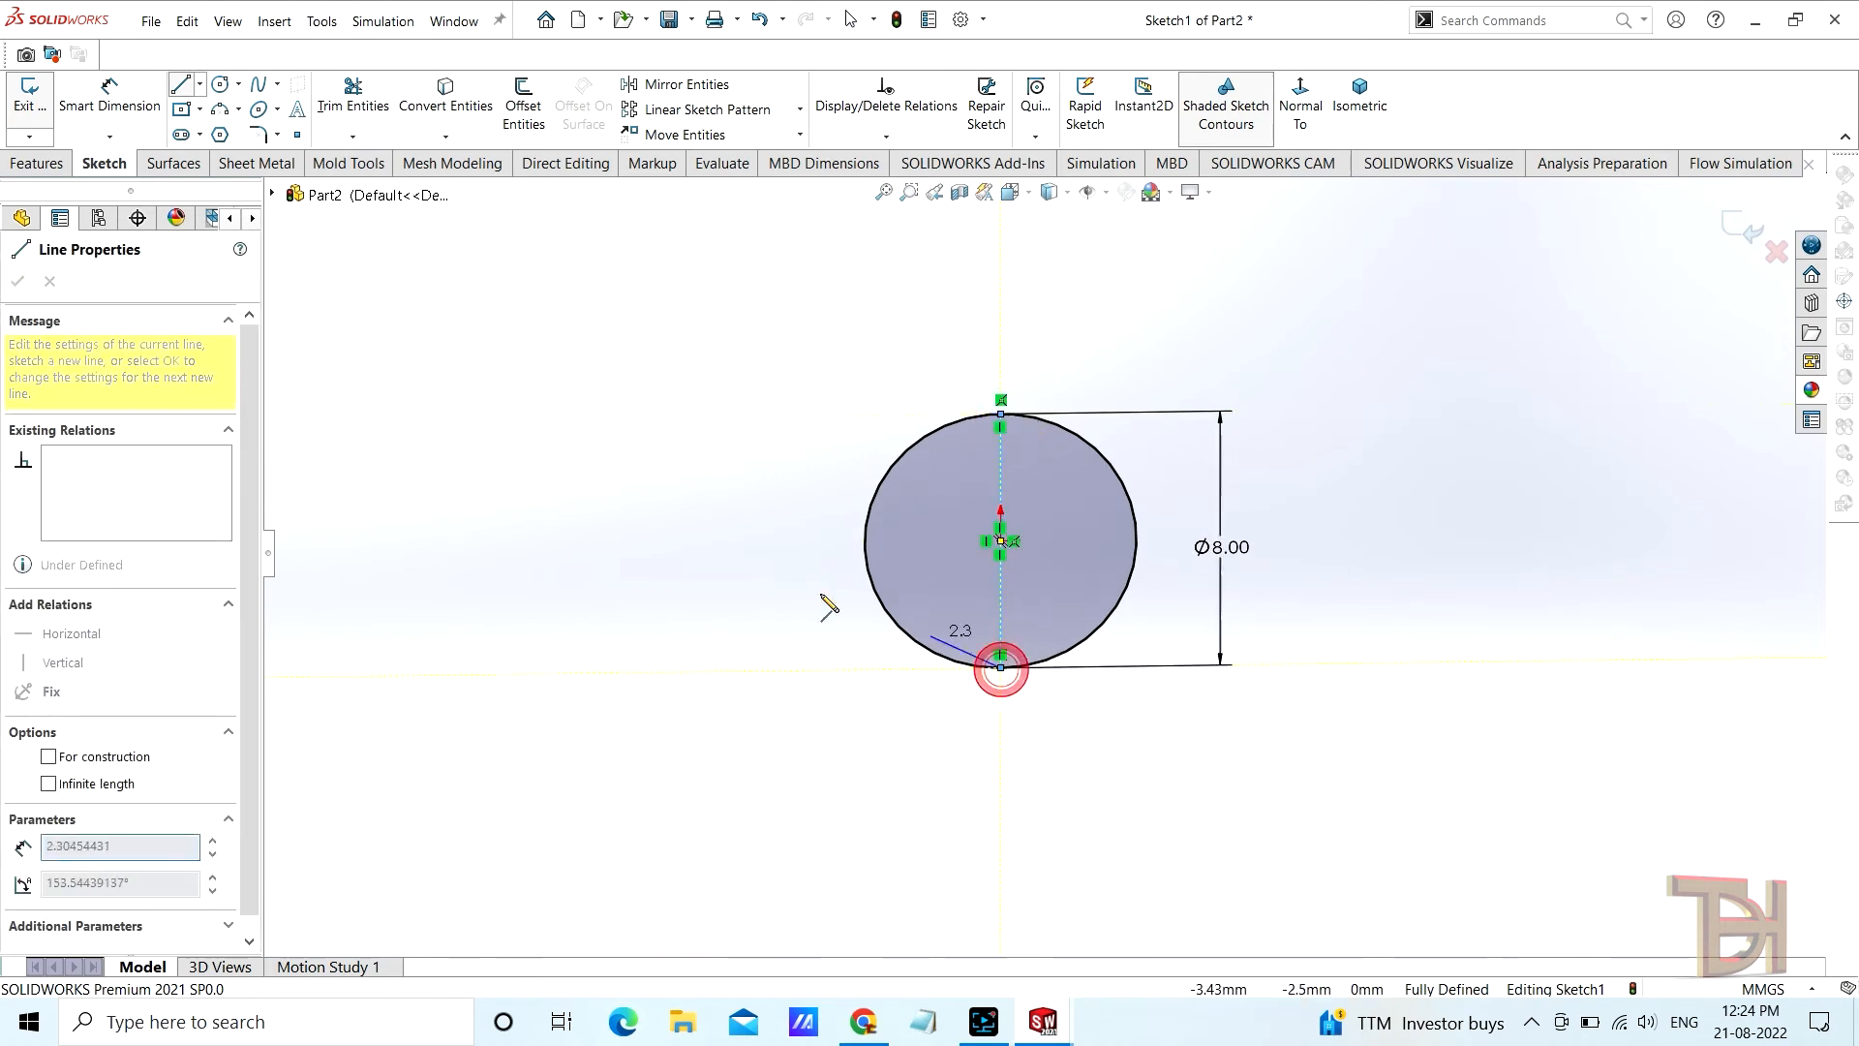
{"action": "right_click", "coordinate": [570, 426]}
{"action": "left_click", "coordinate": [662, 444]}
Trim away the left half of the circle, leaving a closed semicircular profile
{"action": "scroll", "coordinate": [1091, 552], "scroll_direction": "down", "scroll_amount": 2}
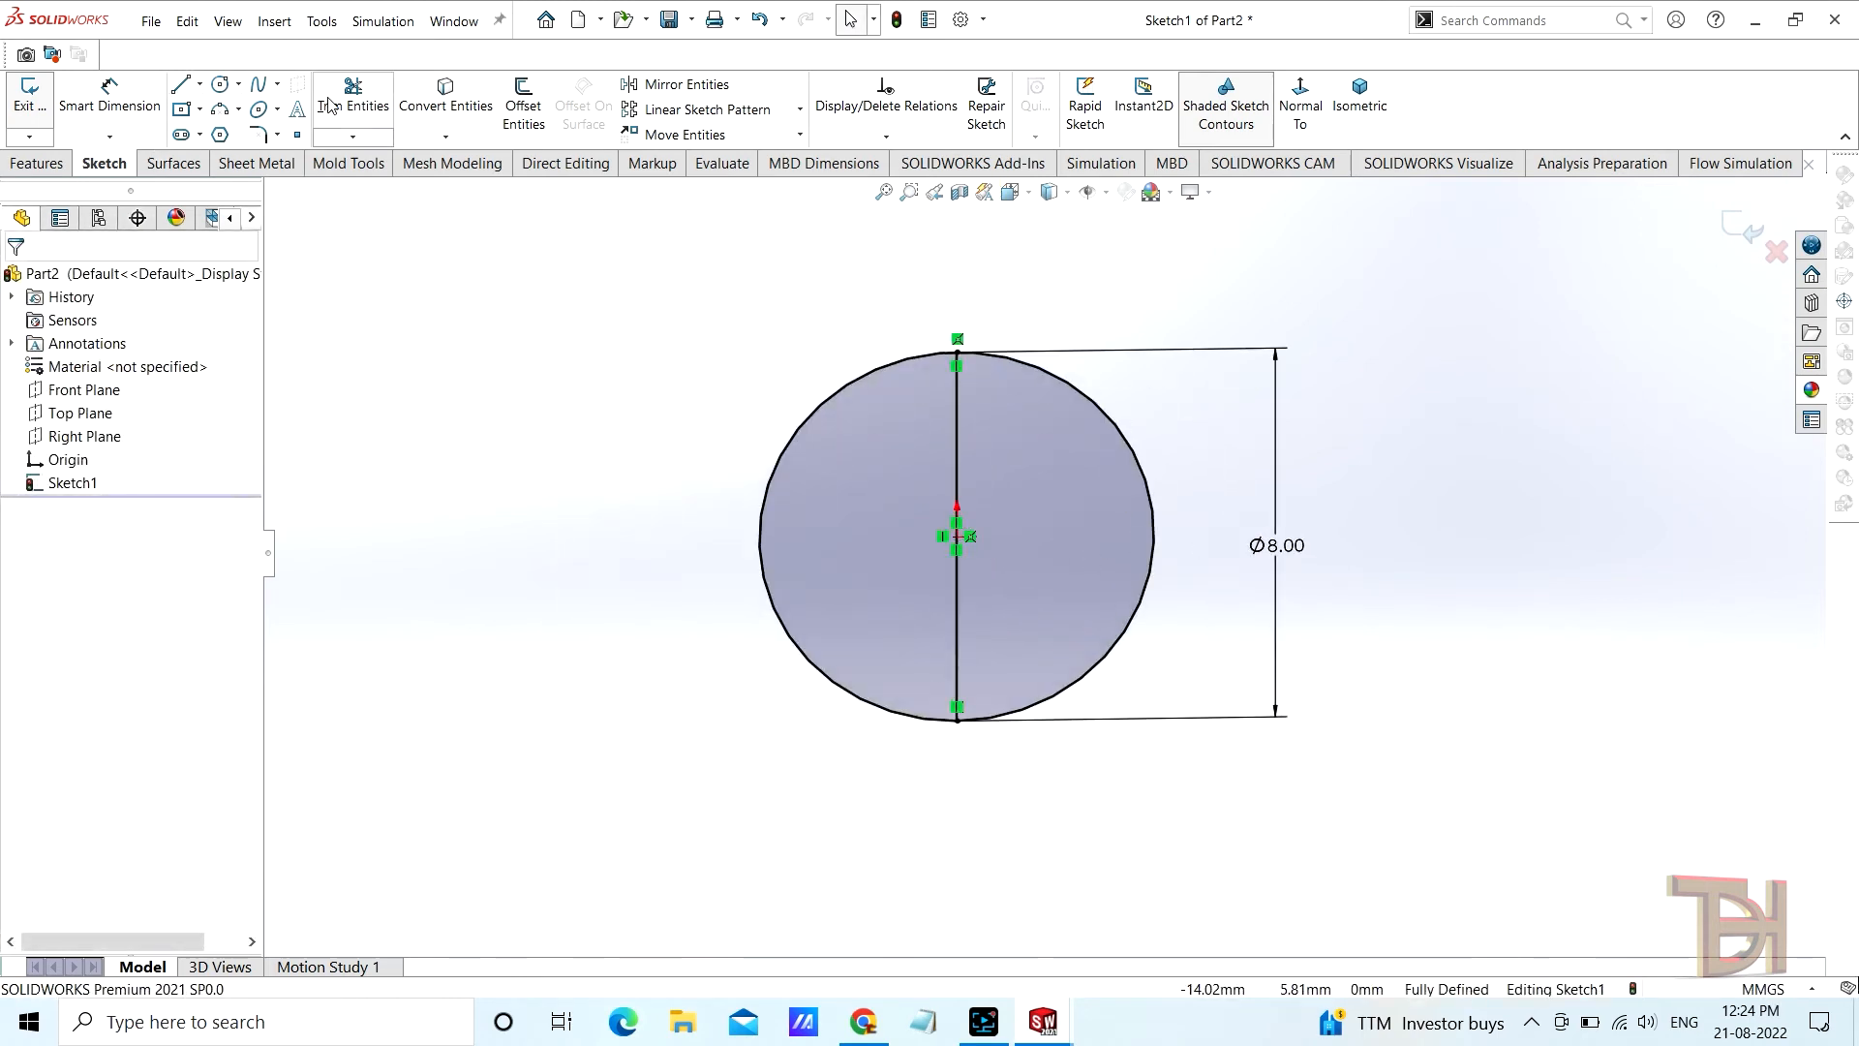
{"action": "left_click", "coordinate": [352, 97]}
{"action": "left_click_drag", "start_coordinate": [664, 419], "coordinate": [803, 494]}
{"action": "left_click", "coordinate": [17, 280]}
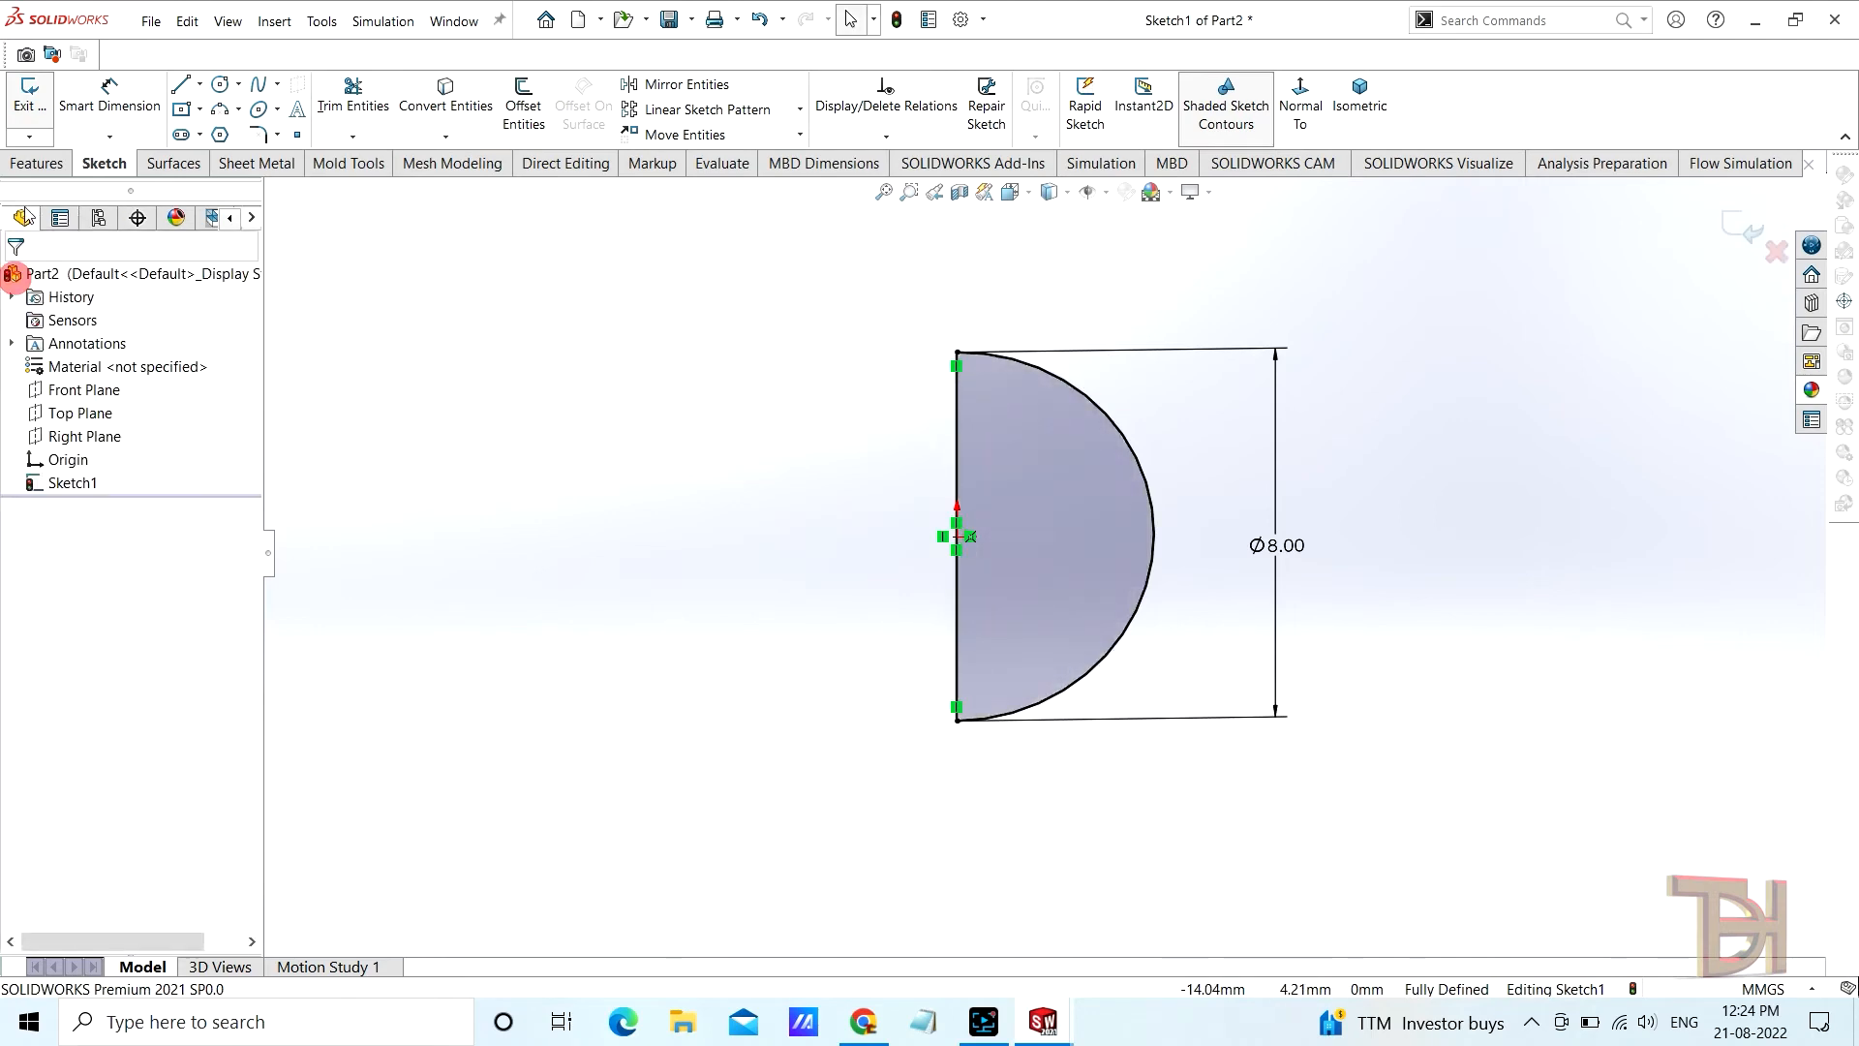
Revolve the semicircle 360 degrees about its vertical line into a solid sphere
{"action": "left_click", "coordinate": [37, 161]}
{"action": "left_click", "coordinate": [102, 93]}
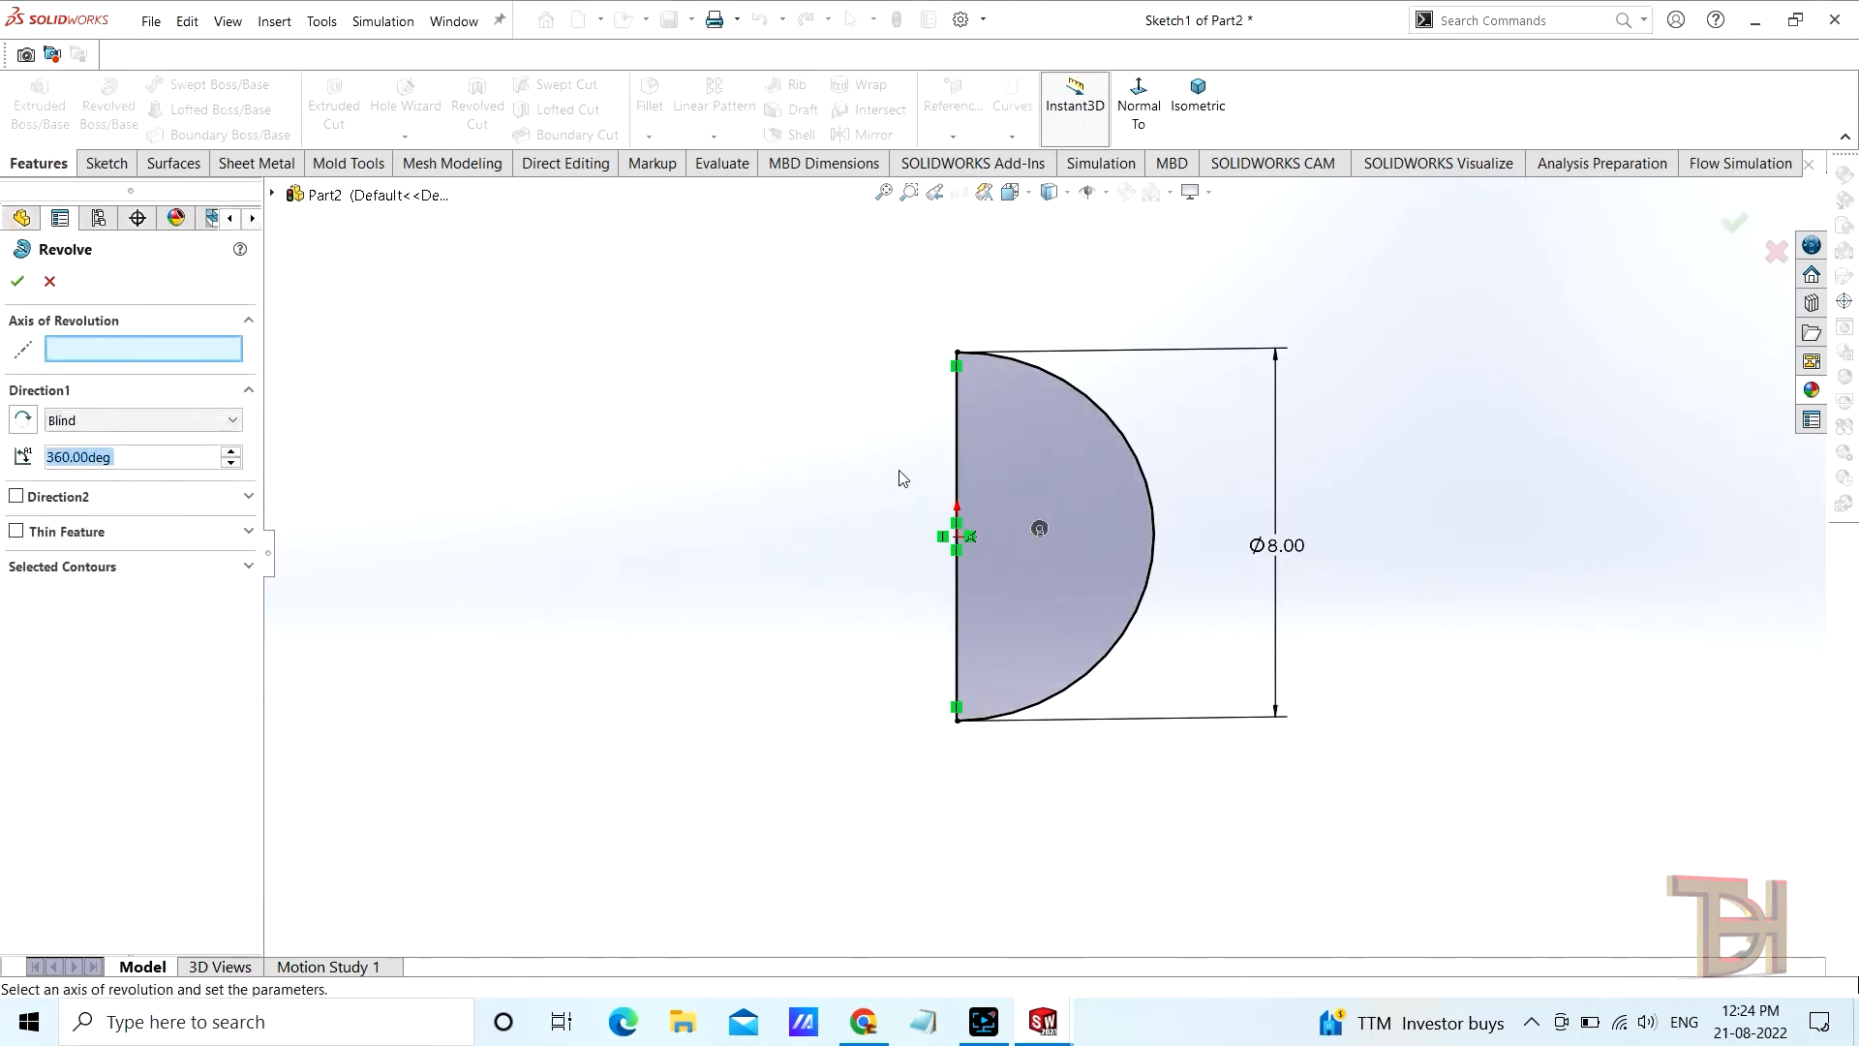
{"action": "left_click", "coordinate": [957, 446]}
{"action": "left_click", "coordinate": [19, 283]}
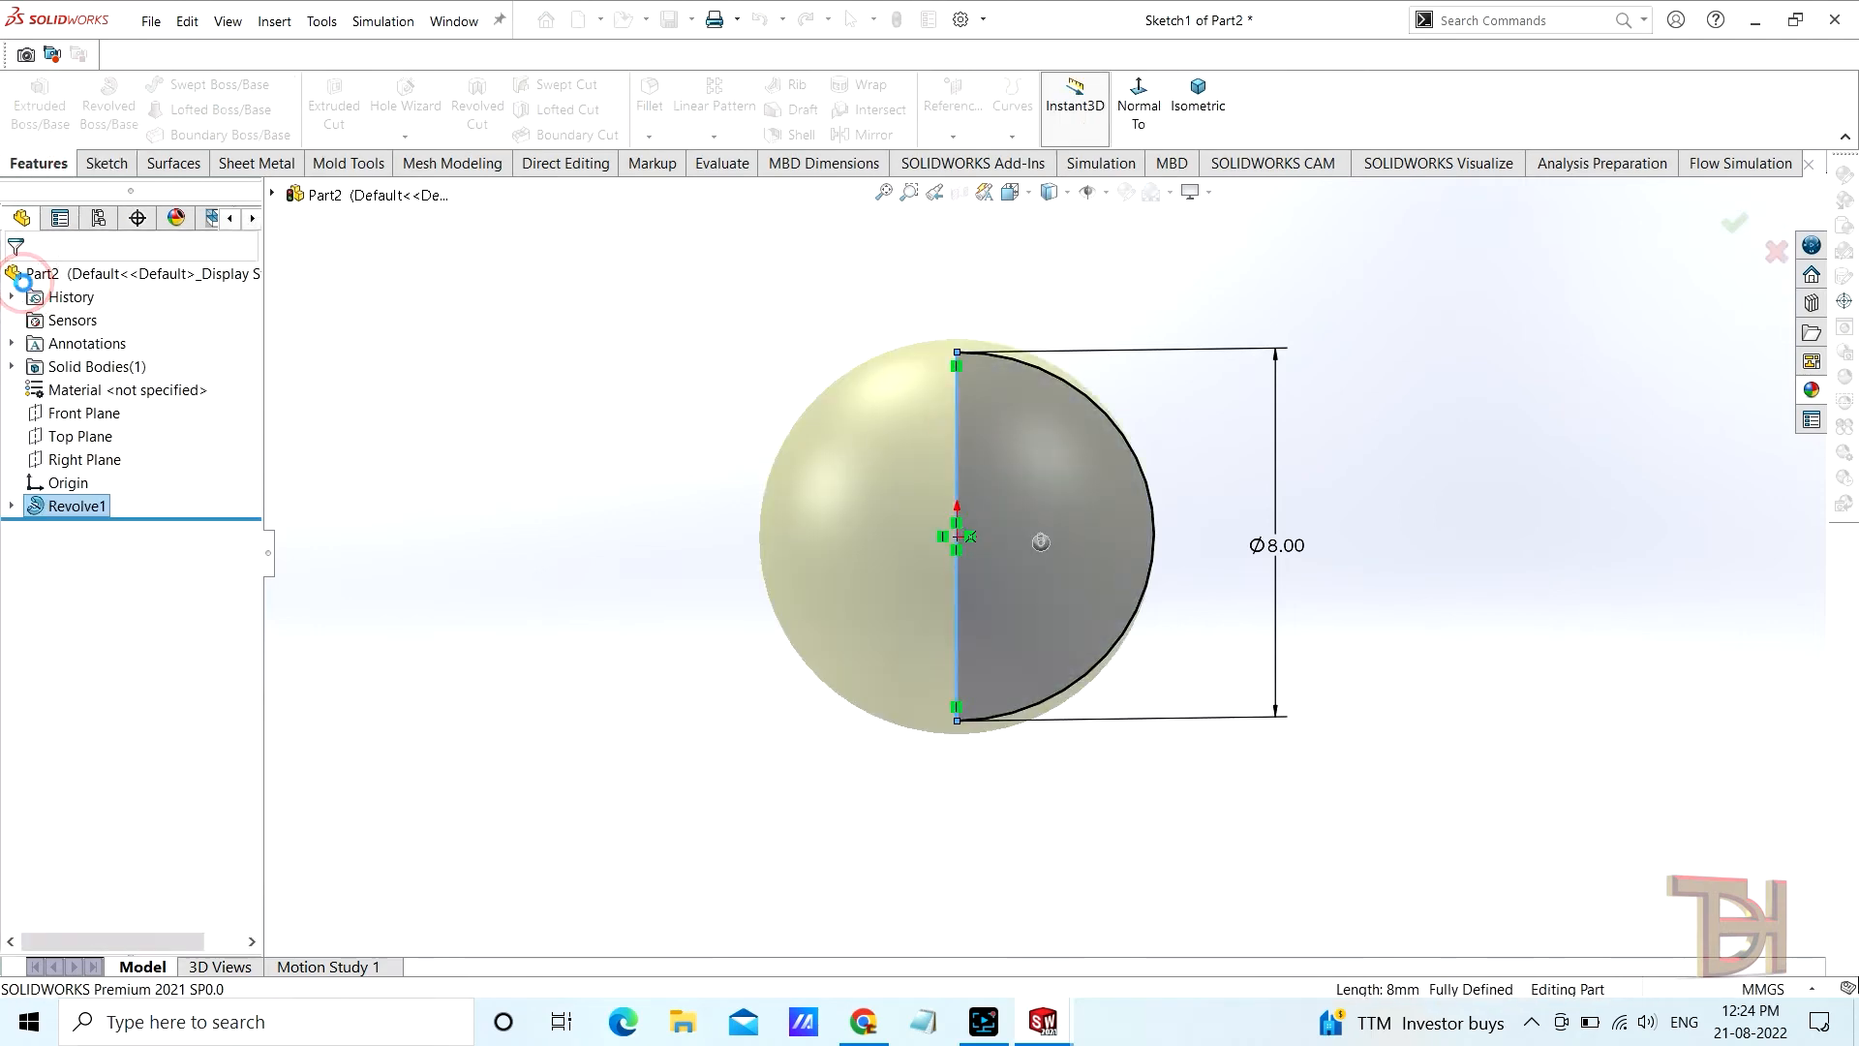
Apply a glossy metal appearance from the Metal category to the whole sphere body
{"action": "left_click", "coordinate": [1812, 397]}
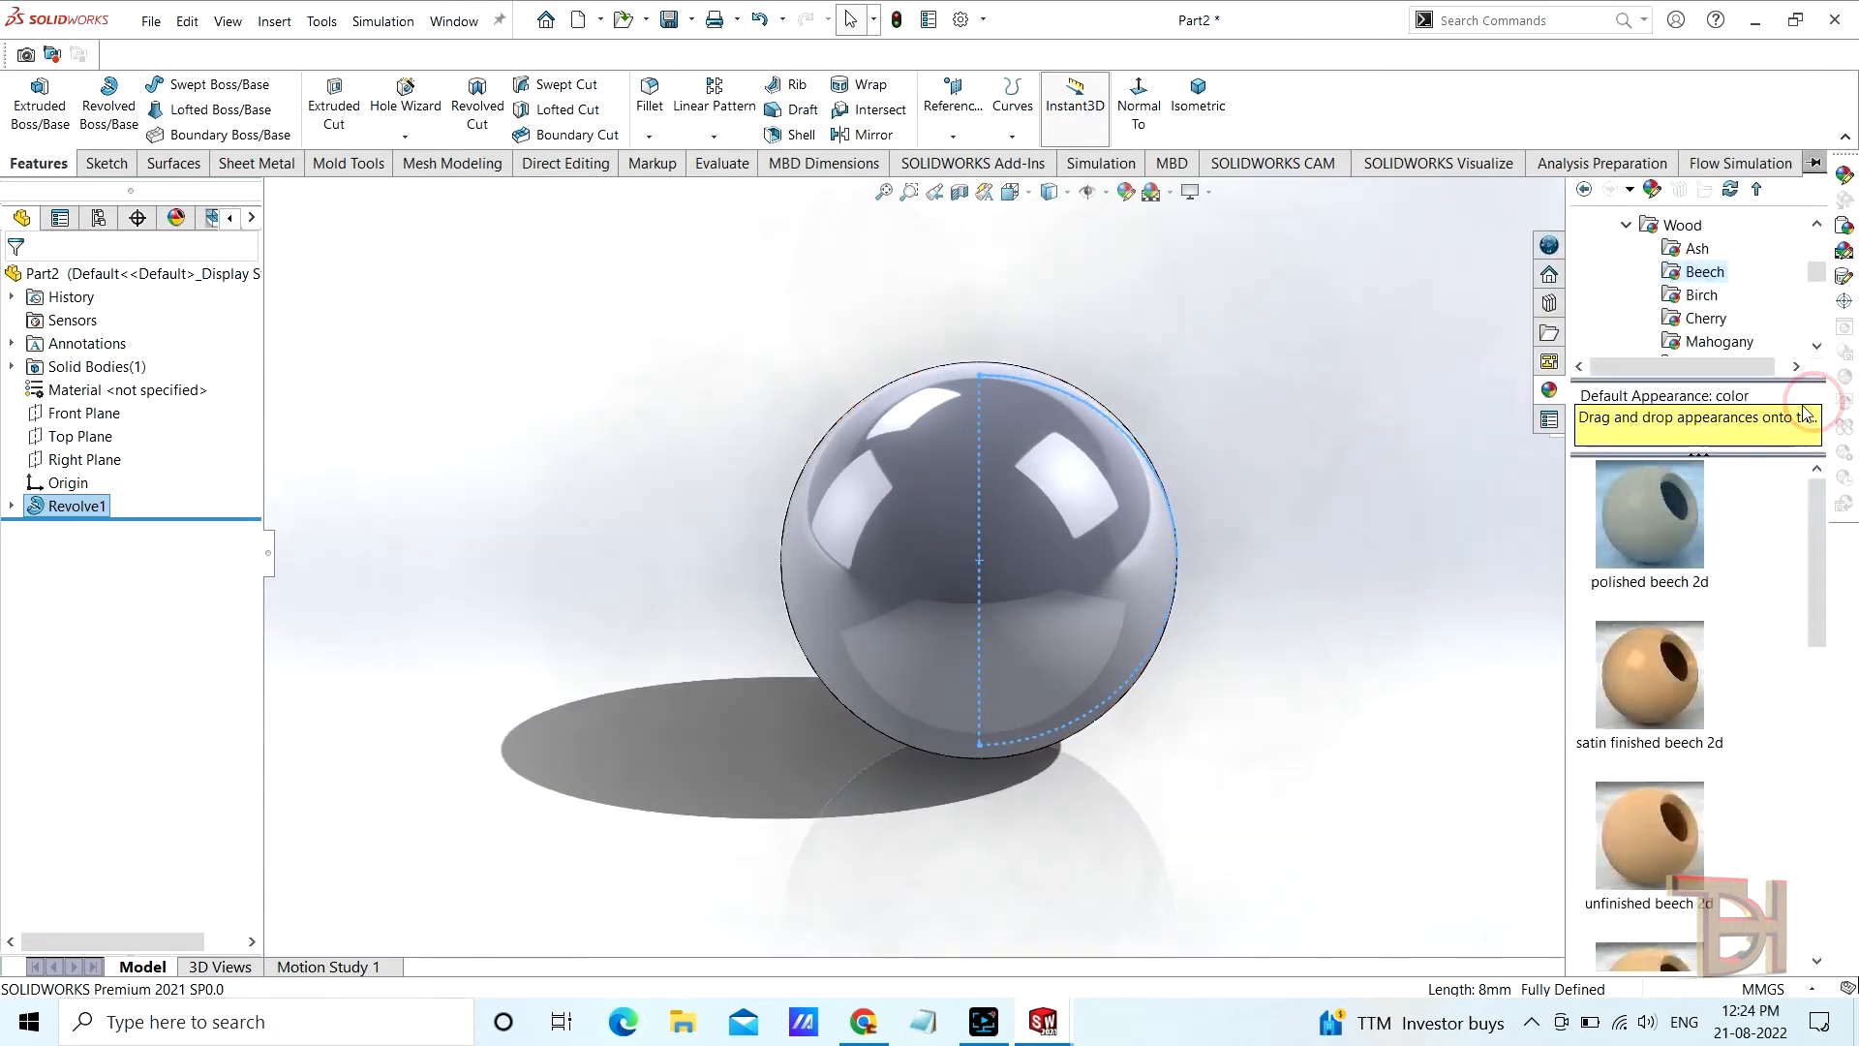
{"action": "scroll", "coordinate": [1729, 320], "scroll_direction": "up", "scroll_amount": 5}
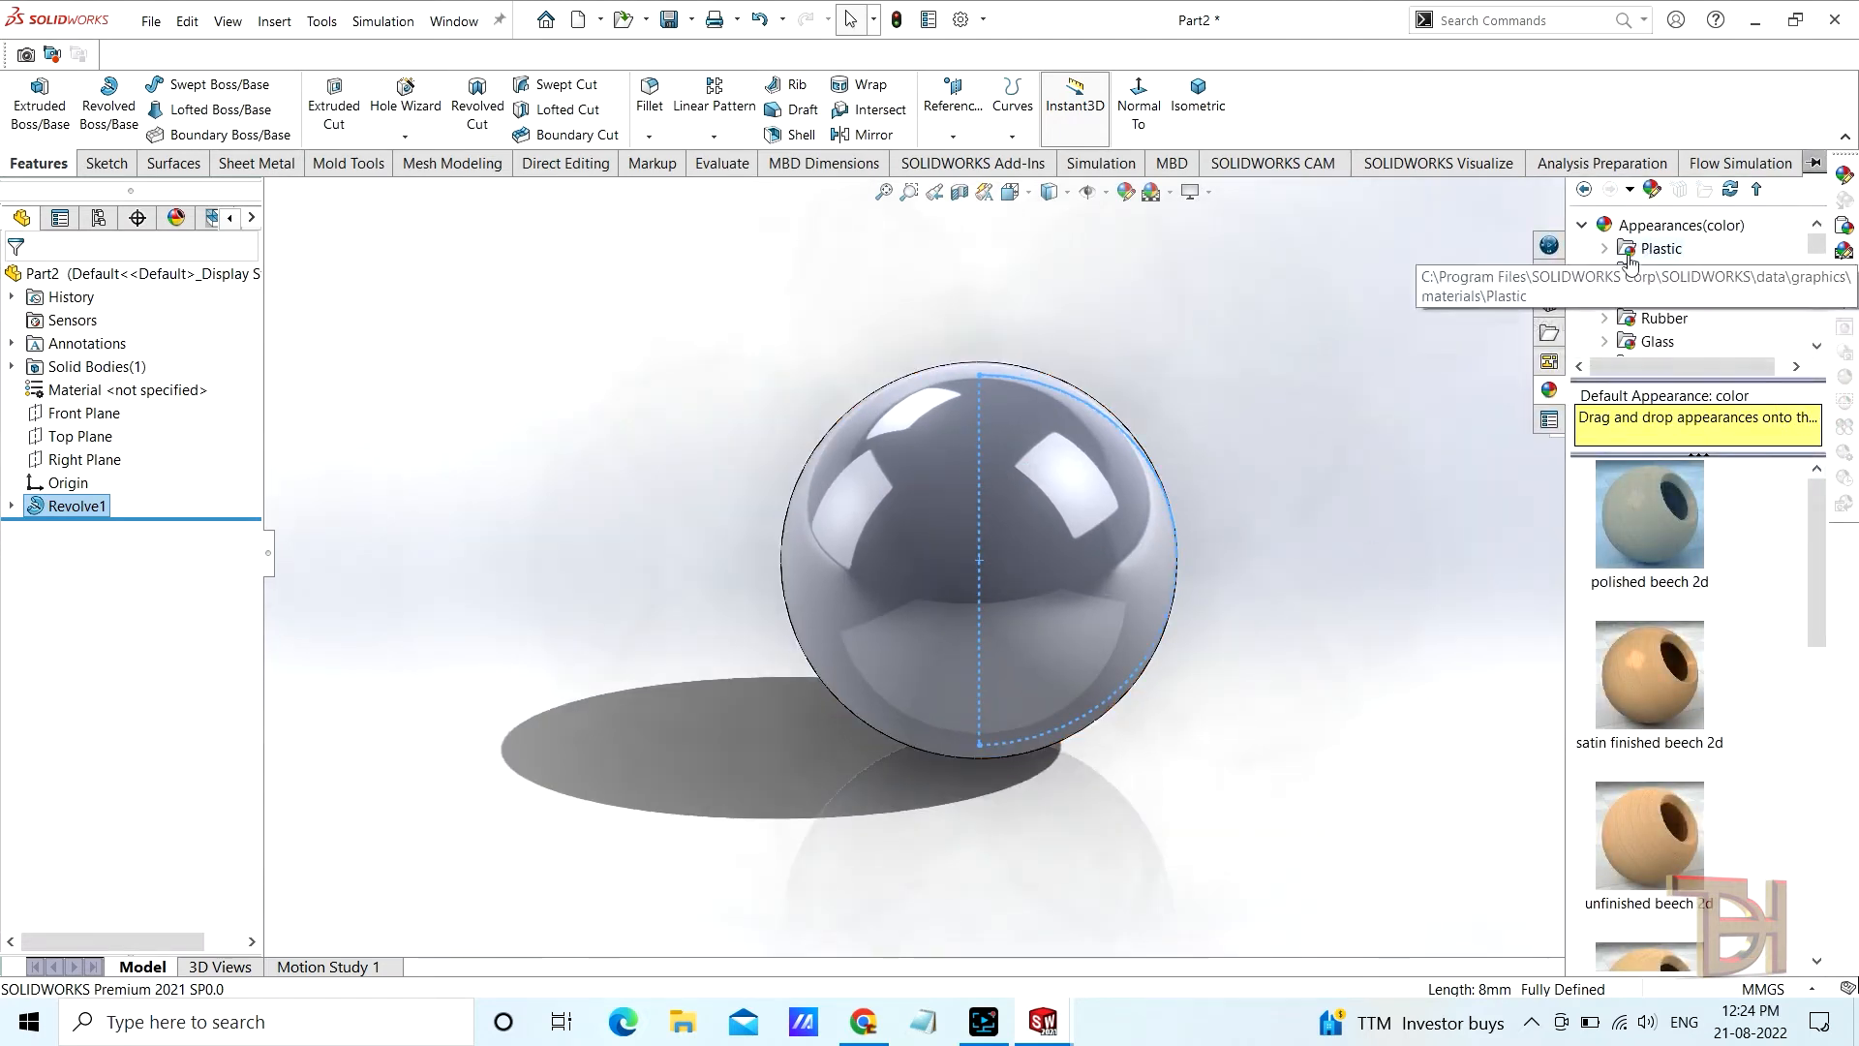
{"action": "left_click", "coordinate": [1630, 272]}
{"action": "left_click_drag", "start_coordinate": [1649, 518], "coordinate": [1044, 564]}
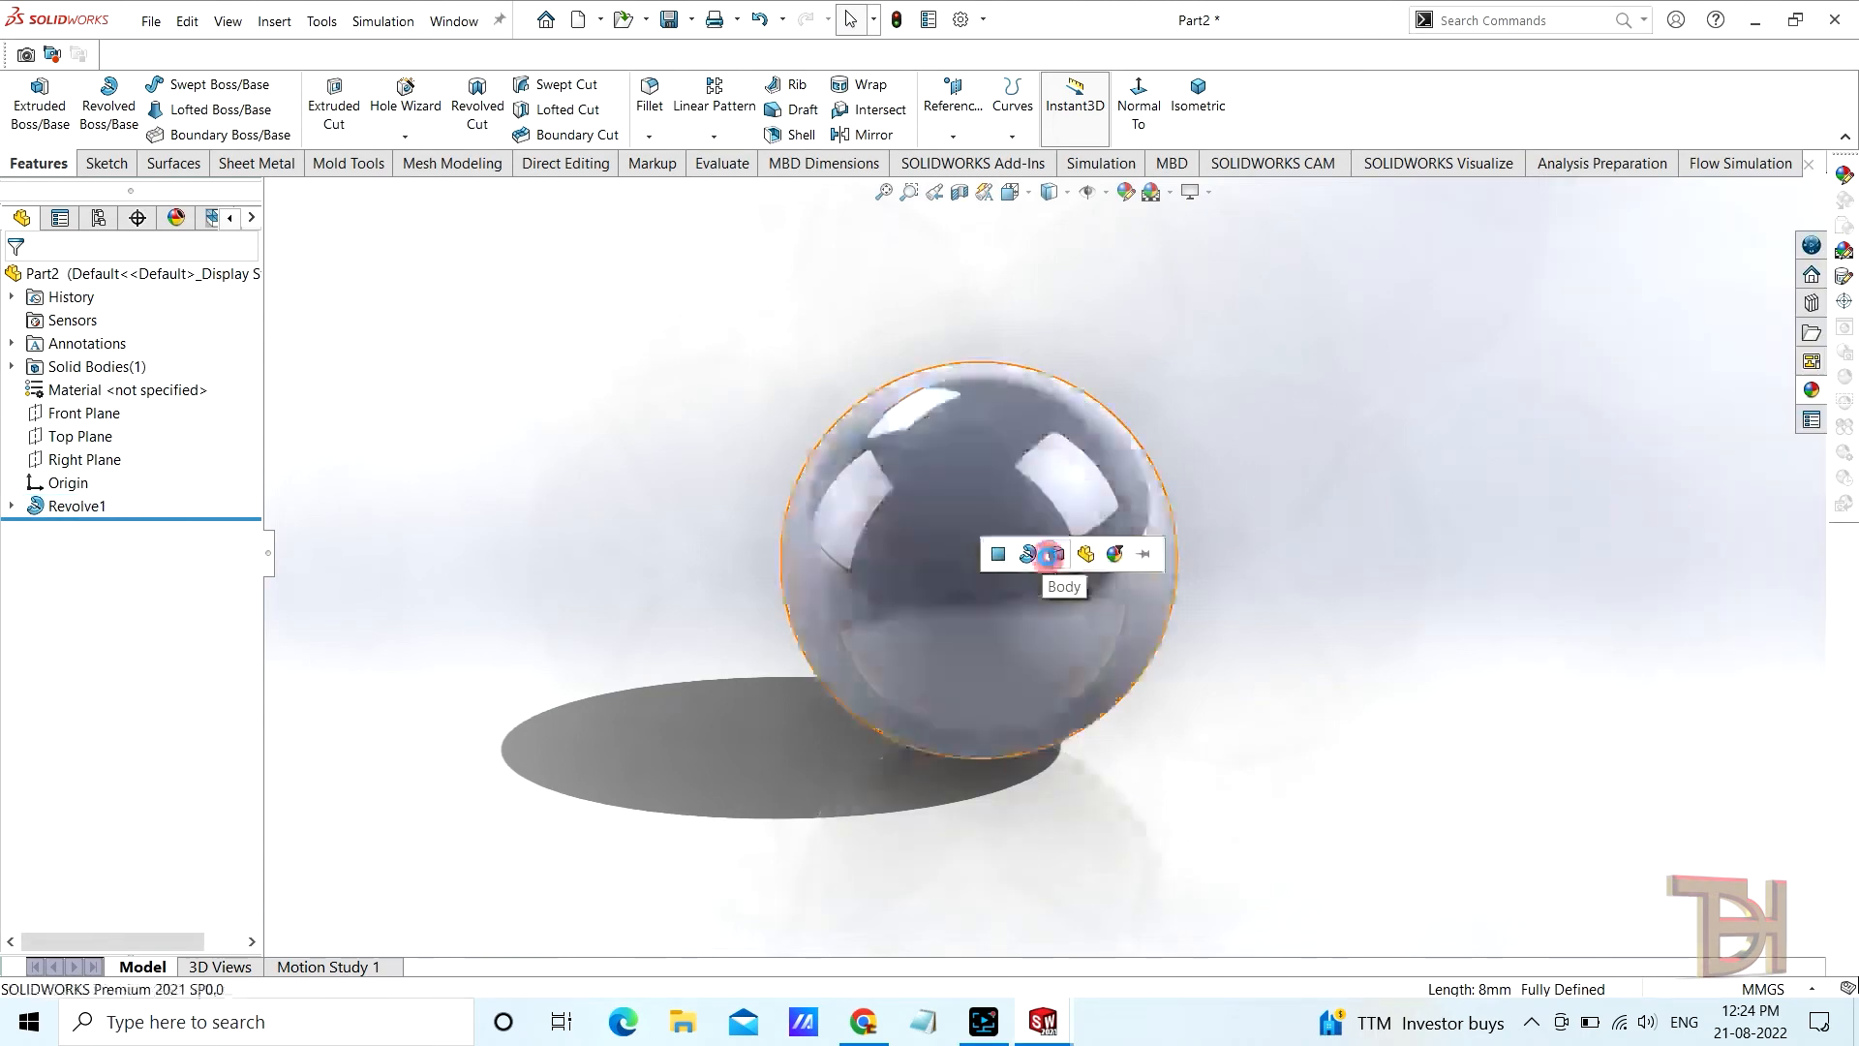
{"action": "left_click", "coordinate": [1040, 560]}
{"action": "middle_click_drag", "start_coordinate": [1073, 571], "coordinate": [1046, 374]}
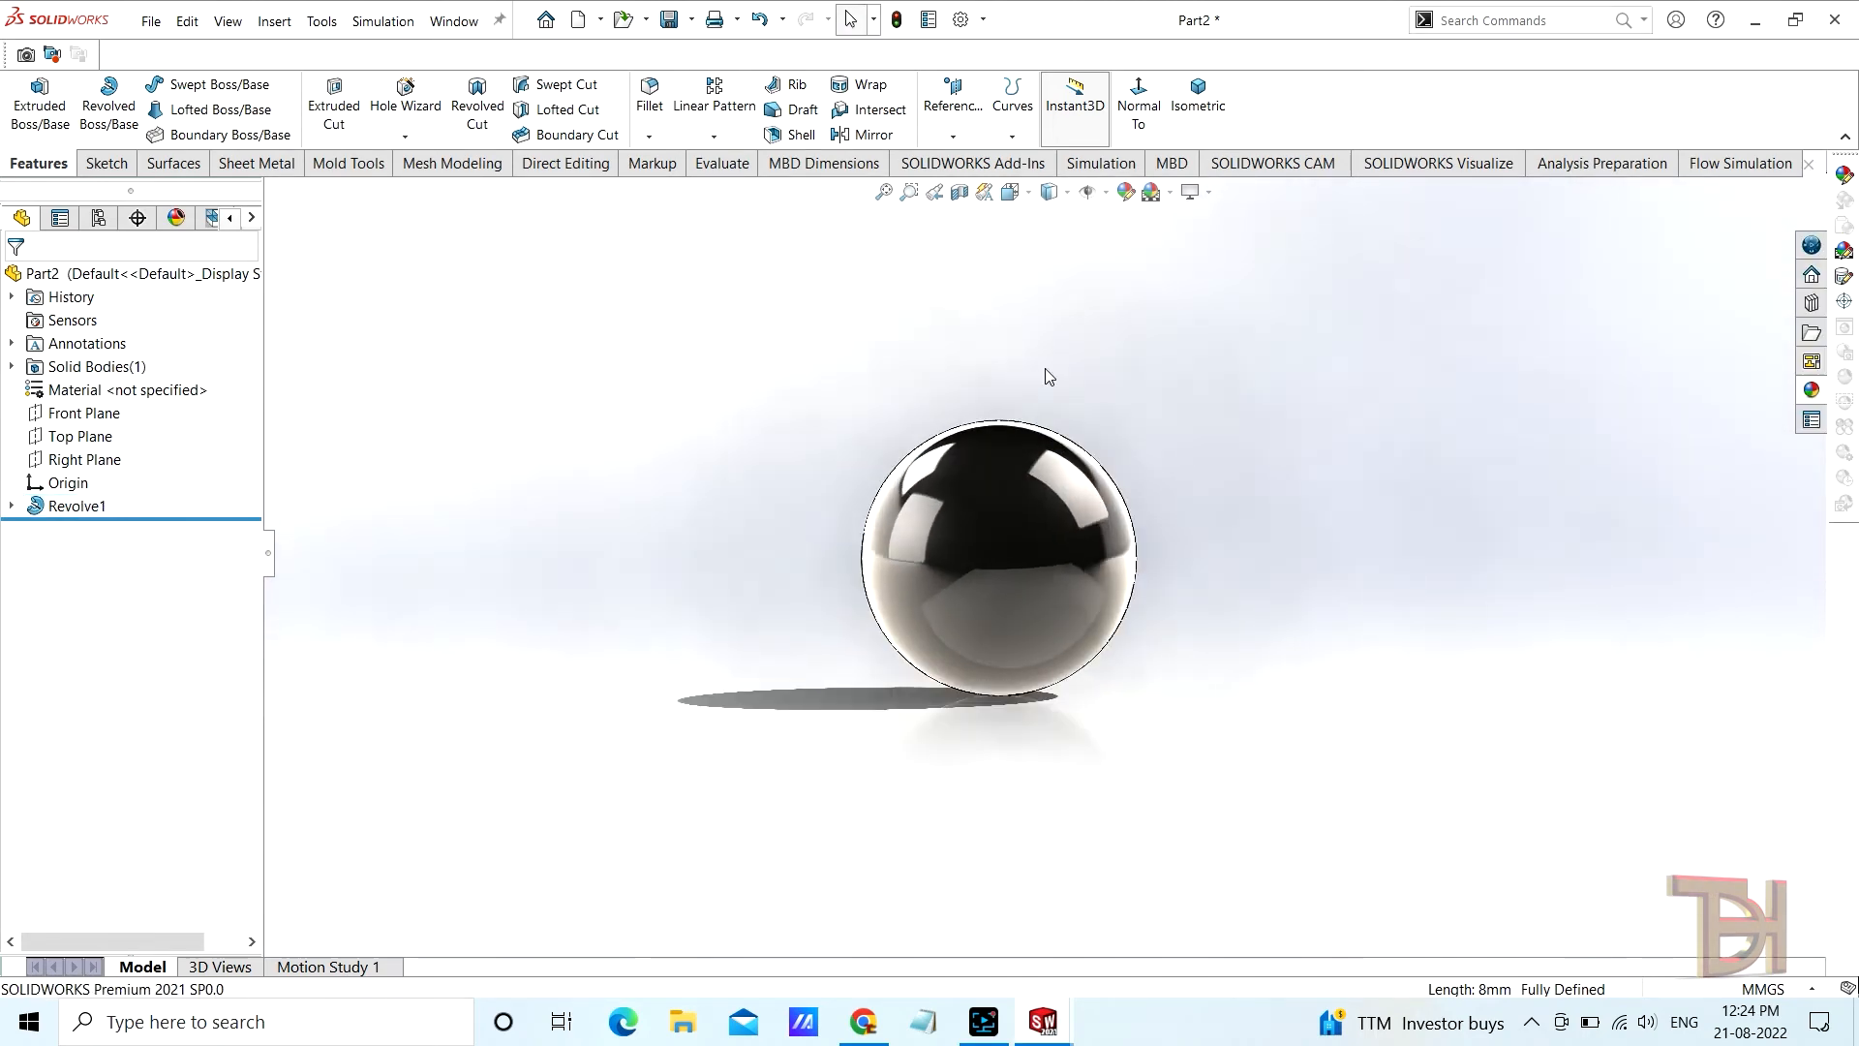
Save the sphere part as Part2 in the Documents folder and create a new assembly document
{"action": "left_click", "coordinate": [668, 20]}
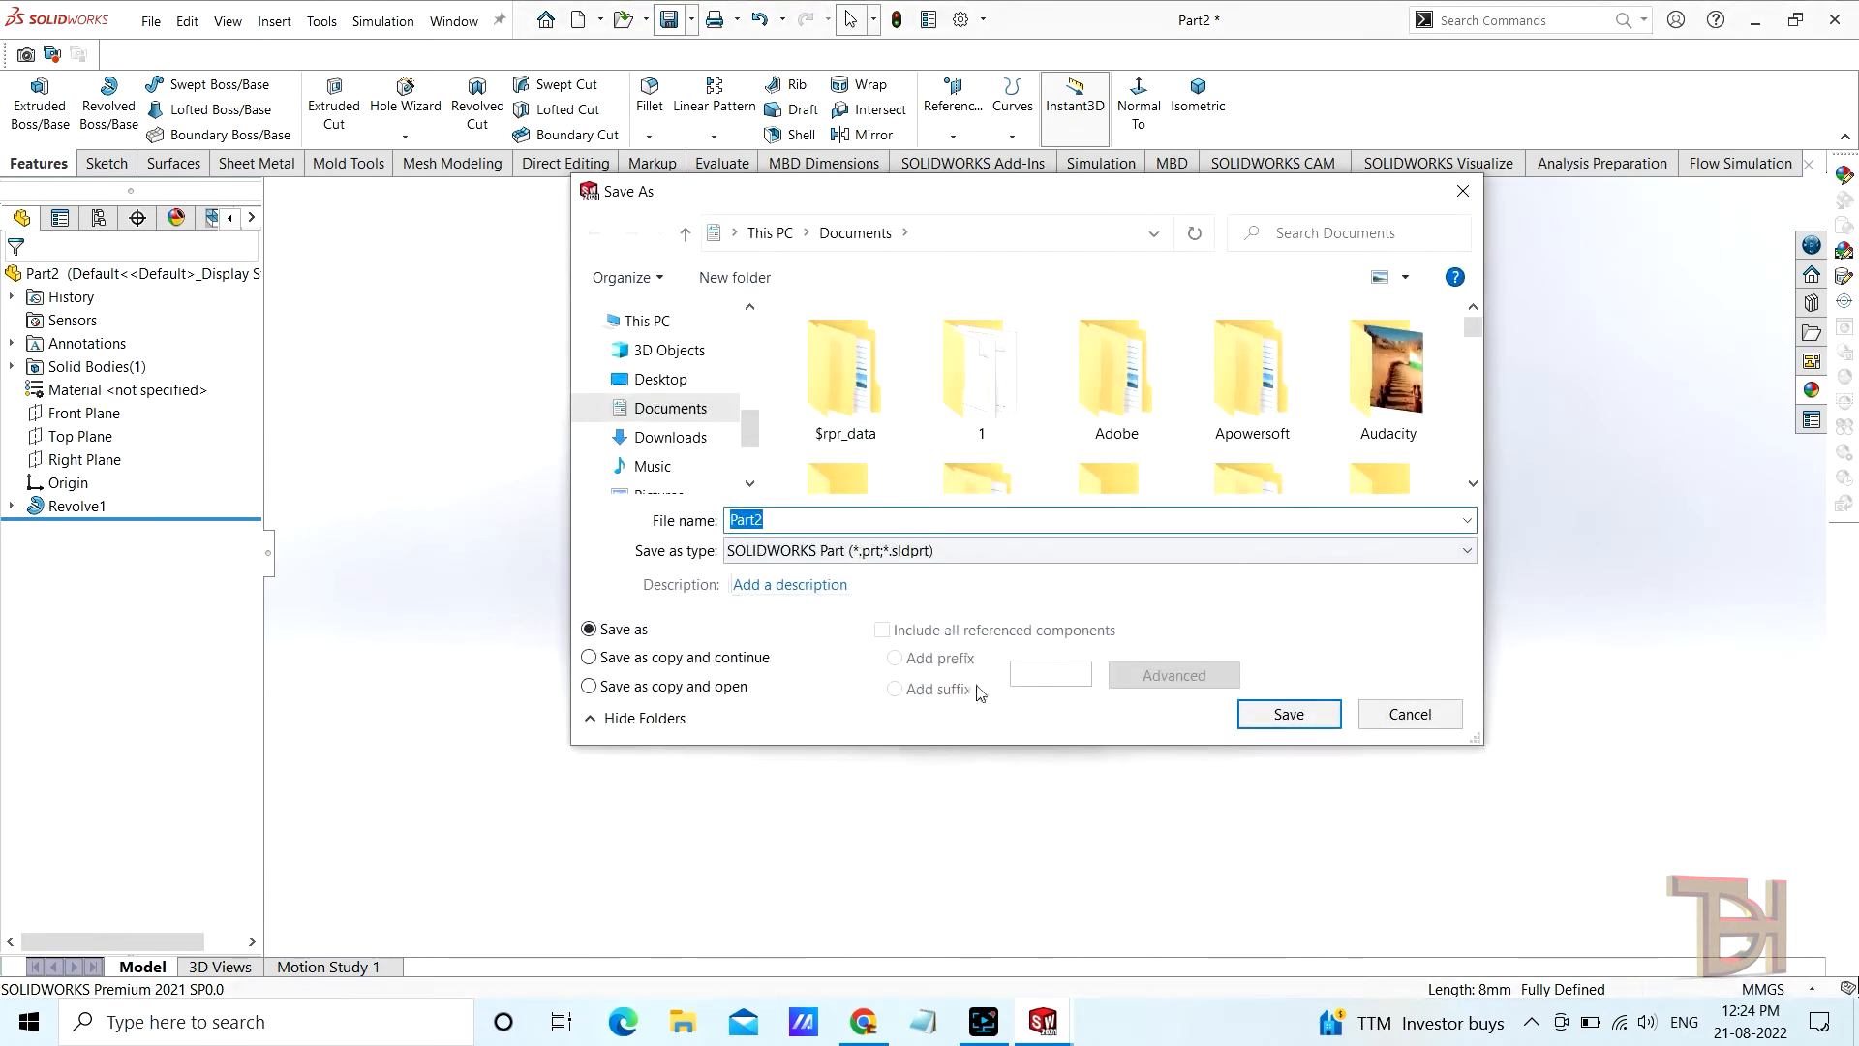
{"action": "left_click", "coordinate": [1276, 711]}
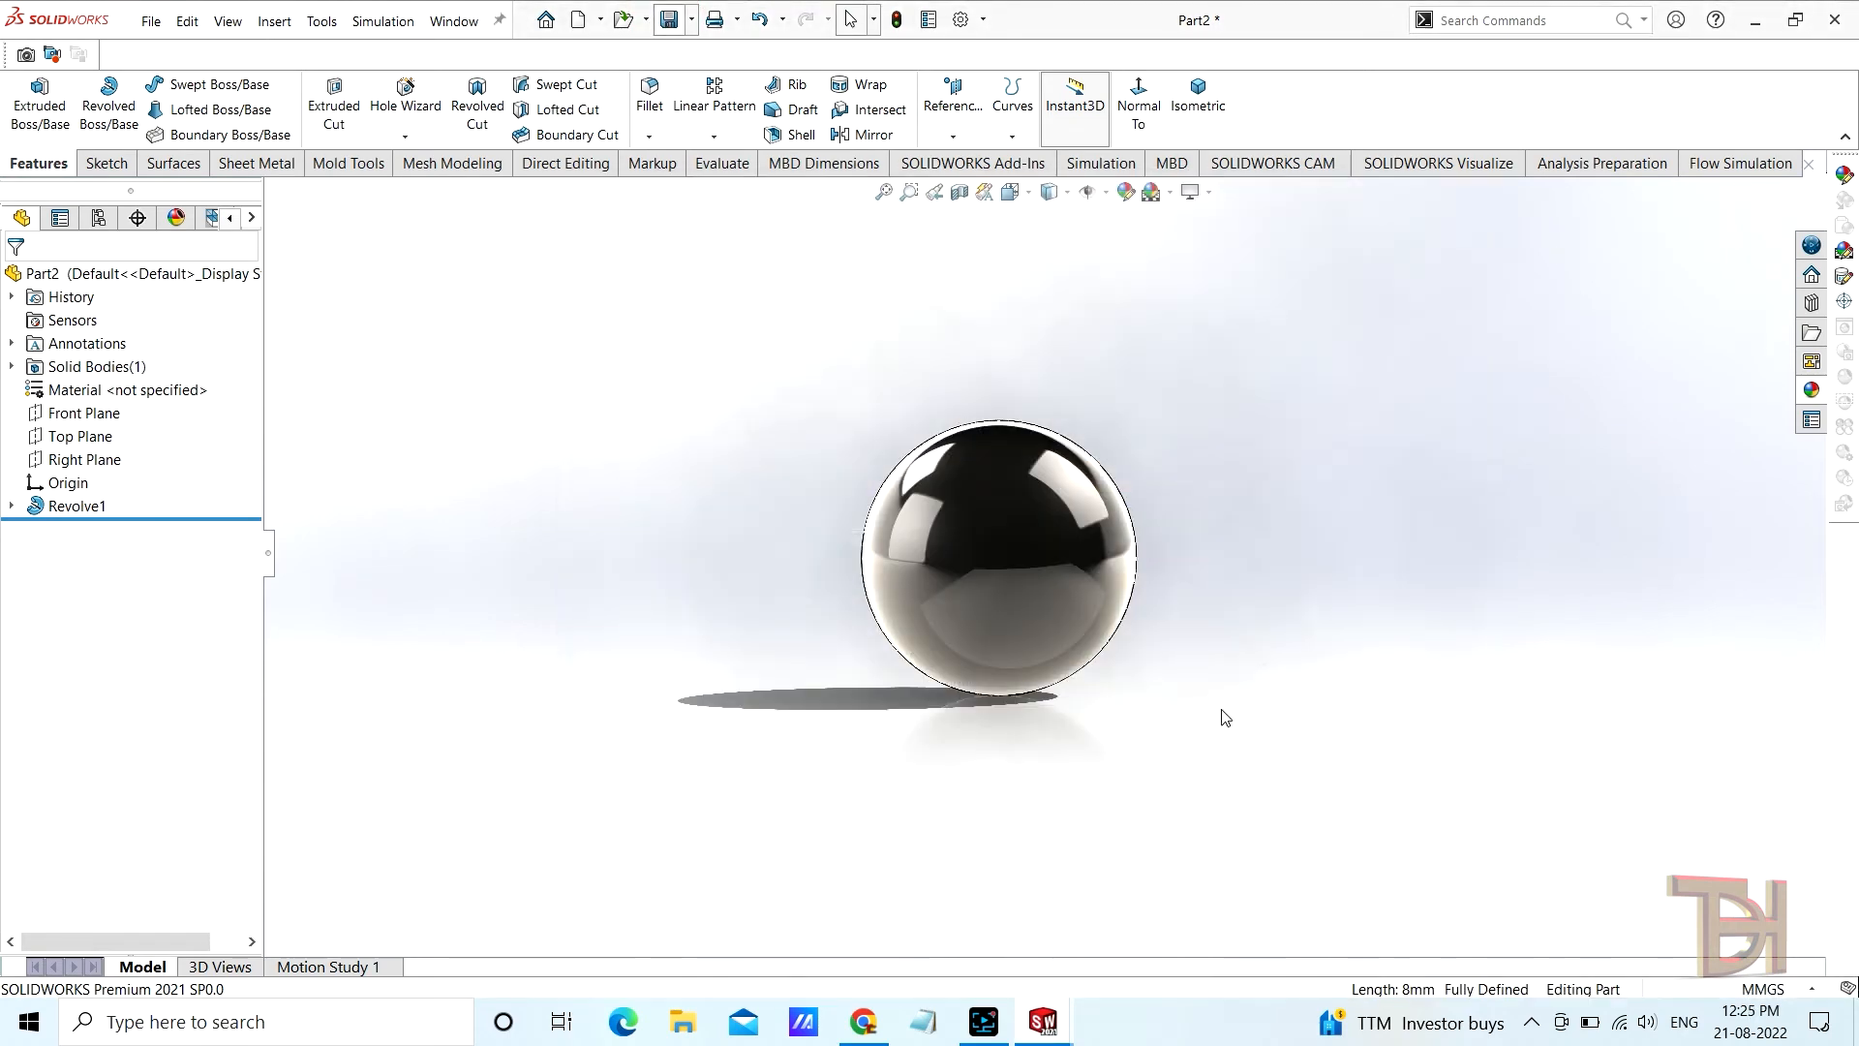
{"action": "left_click", "coordinate": [646, 19]}
{"action": "left_click", "coordinate": [600, 19]}
{"action": "left_click", "coordinate": [600, 98]}
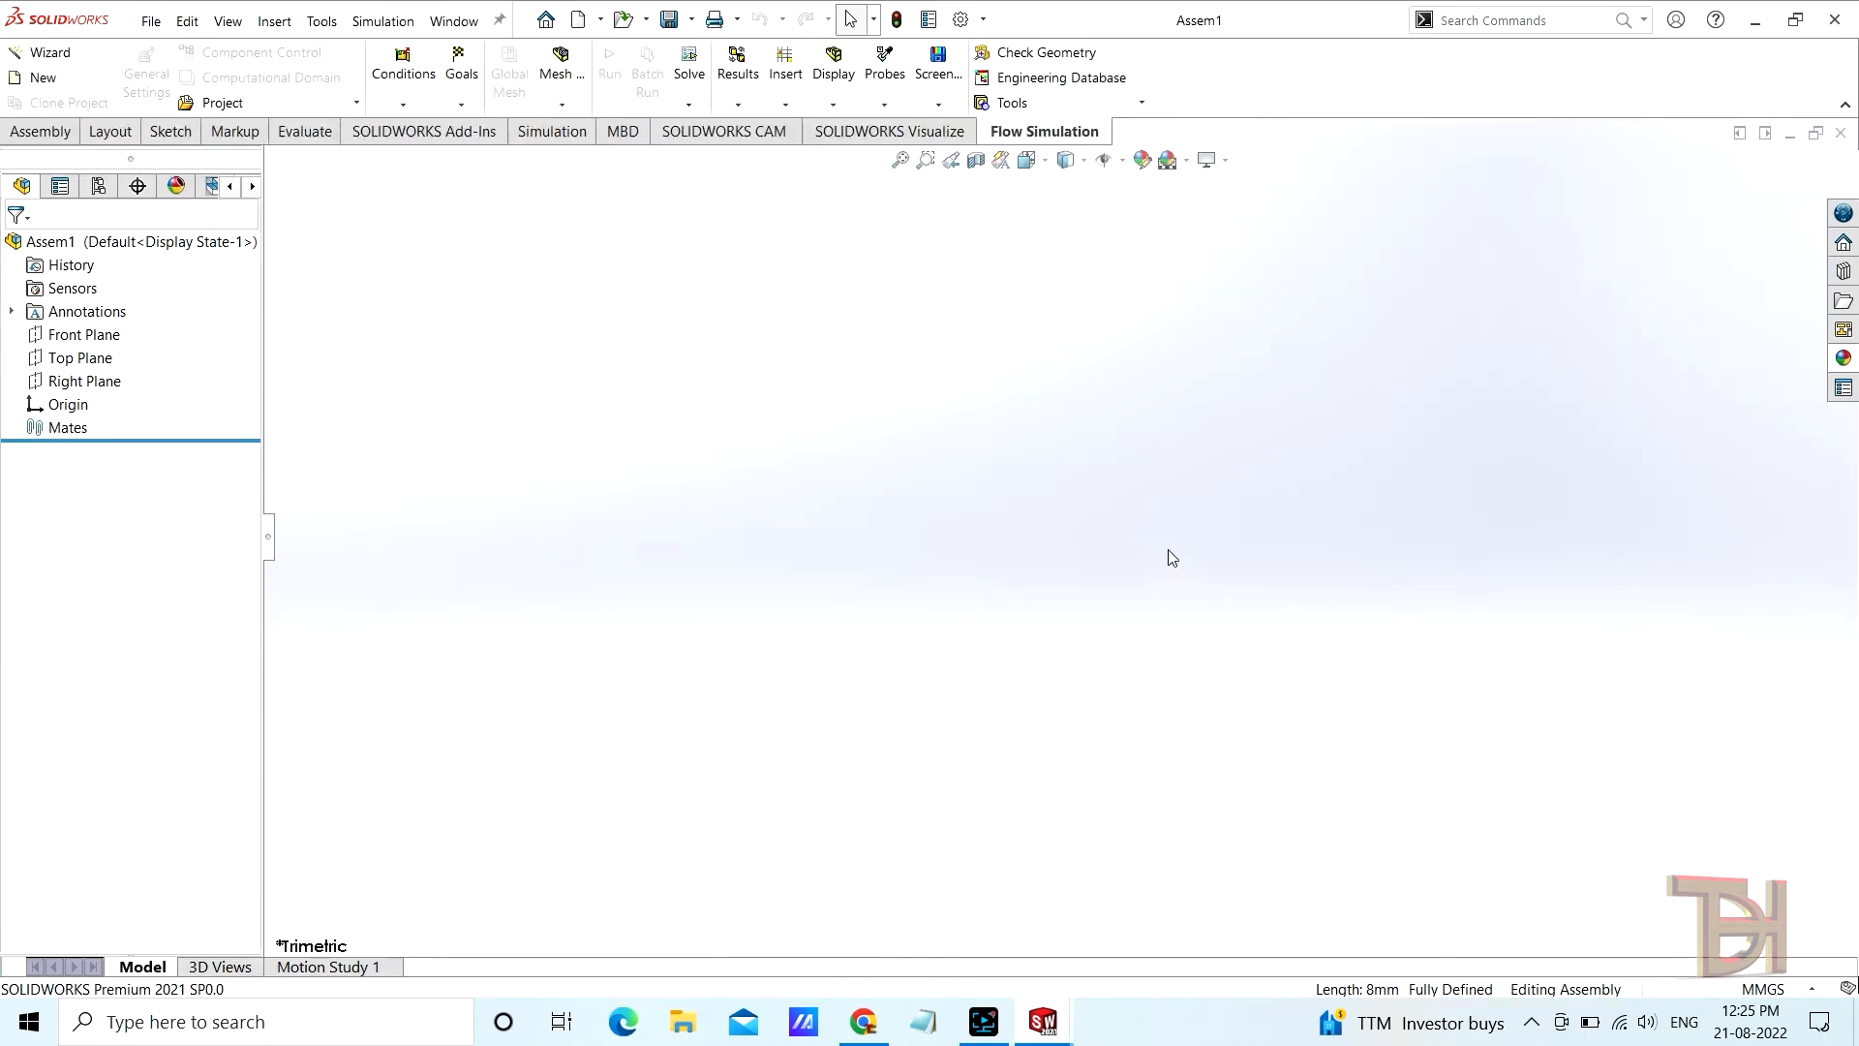
Place the ball part 222 as the assembly's first component and insert the frame part111 around it
{"action": "left_click", "coordinate": [1004, 503]}
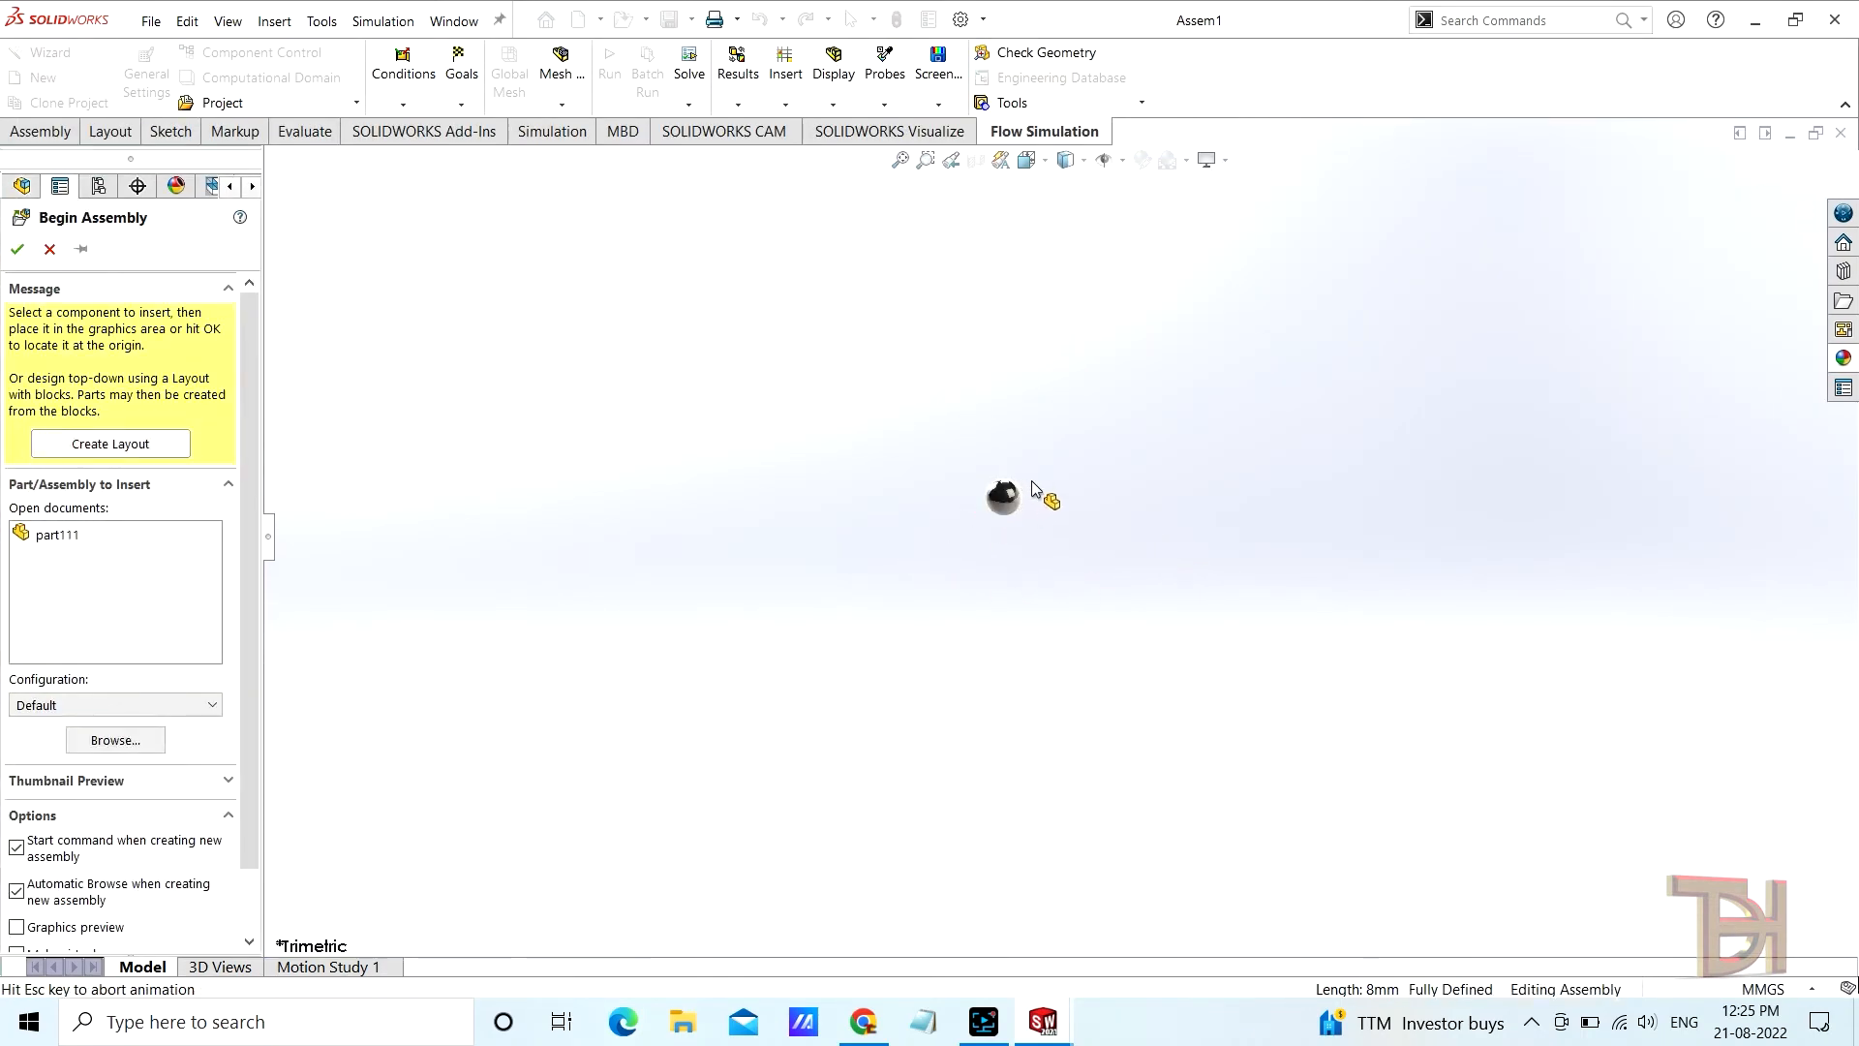
{"action": "scroll", "coordinate": [1328, 613], "scroll_direction": "up", "scroll_amount": 5}
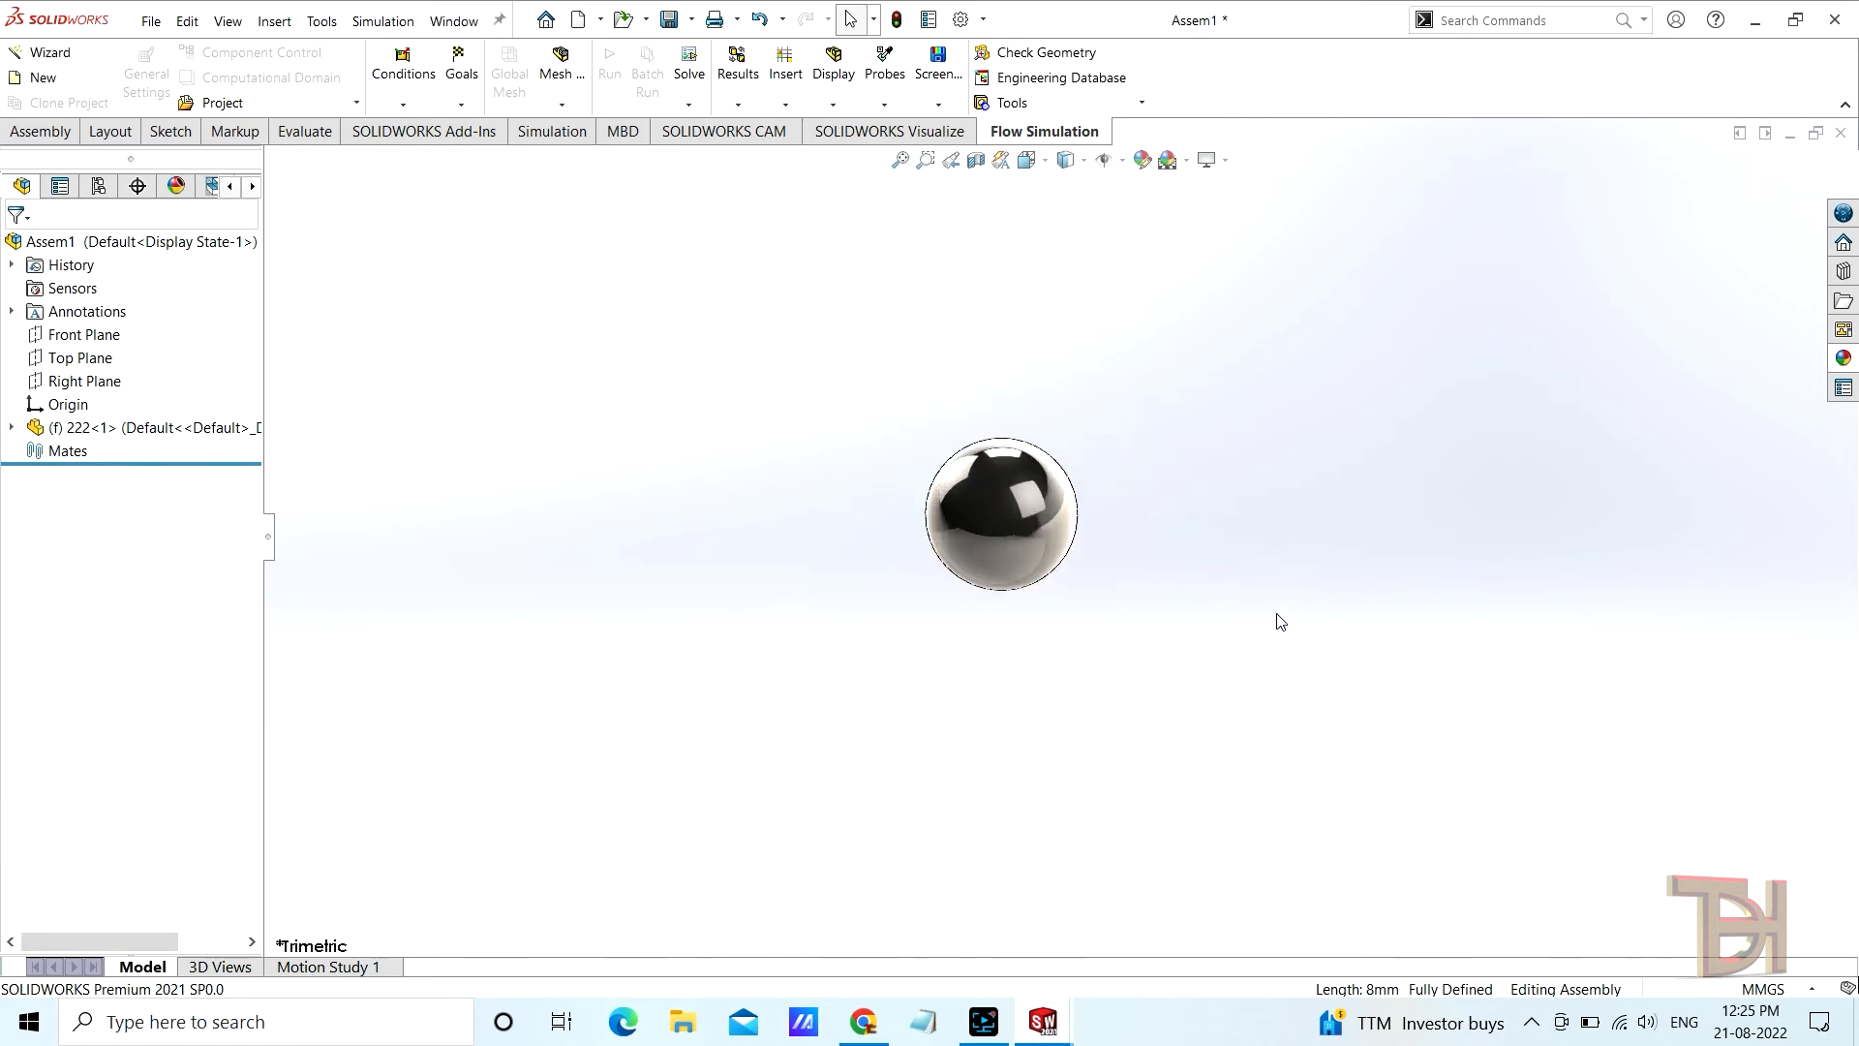
{"action": "left_click", "coordinate": [40, 131]}
{"action": "left_click", "coordinate": [130, 73]}
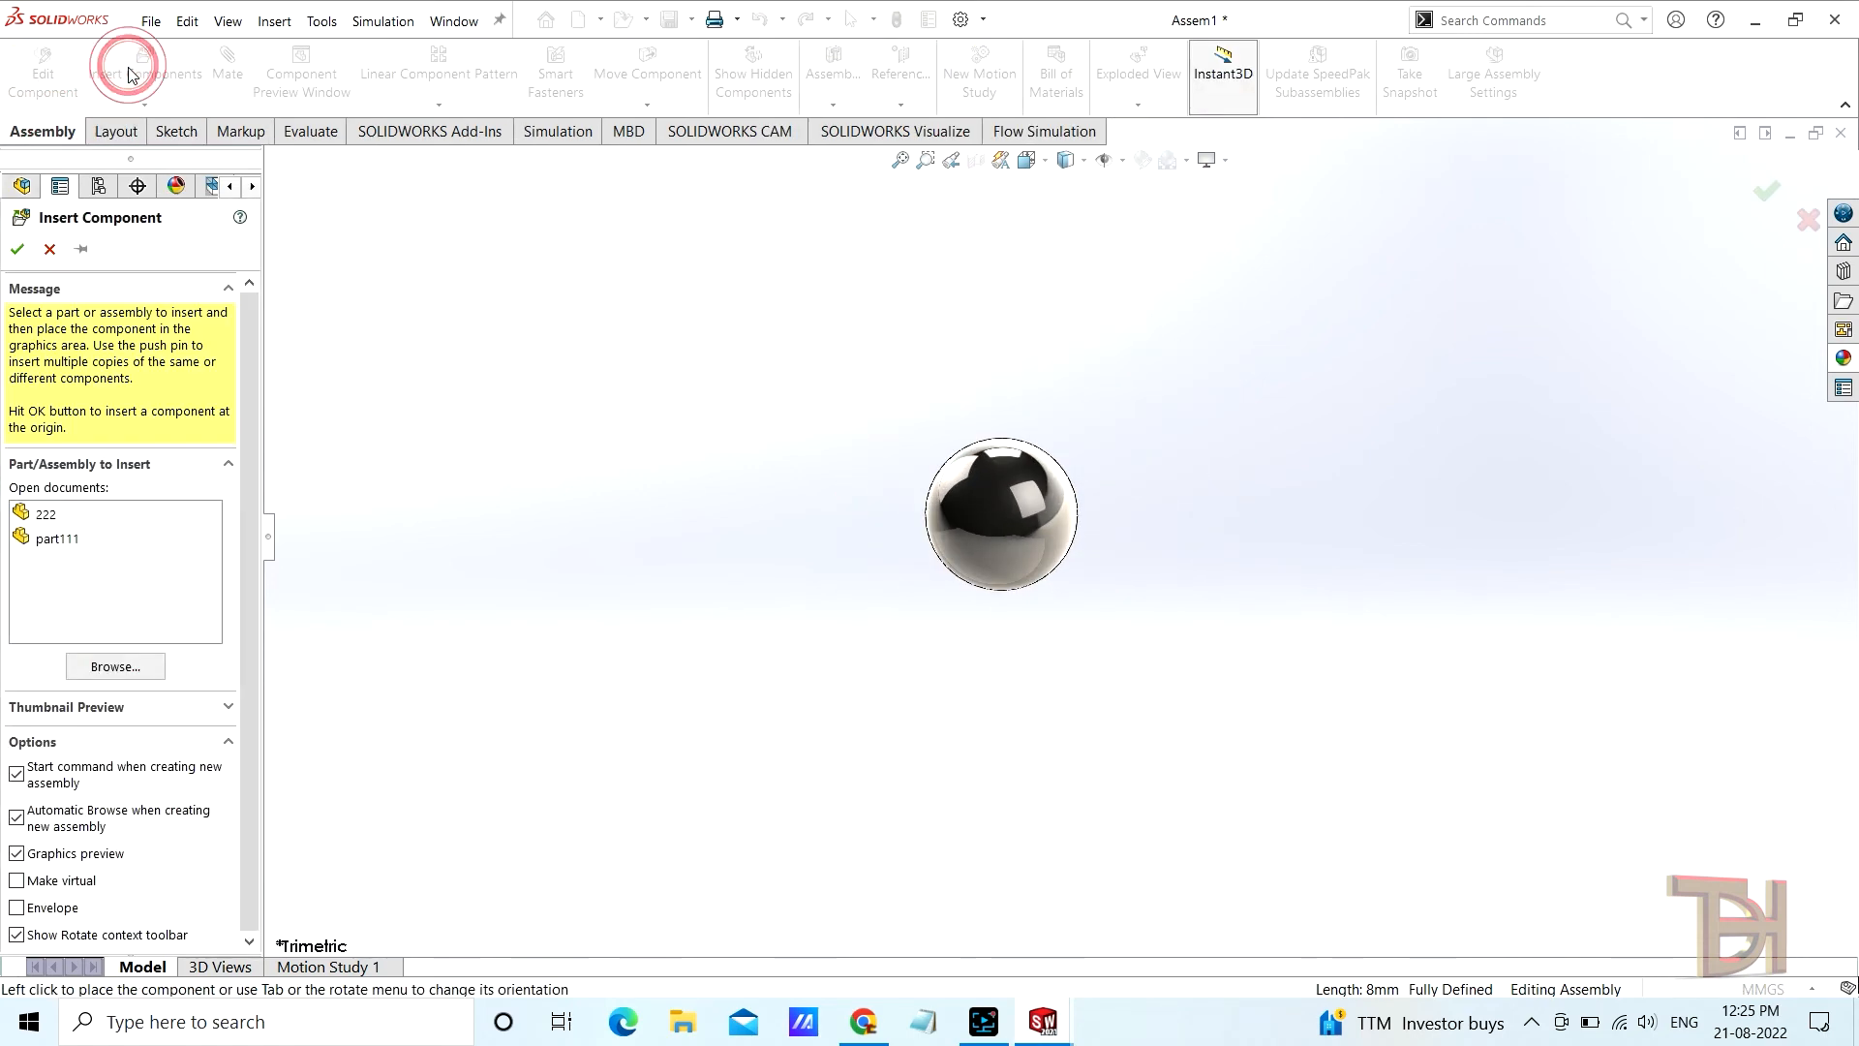
{"action": "left_click", "coordinate": [46, 540]}
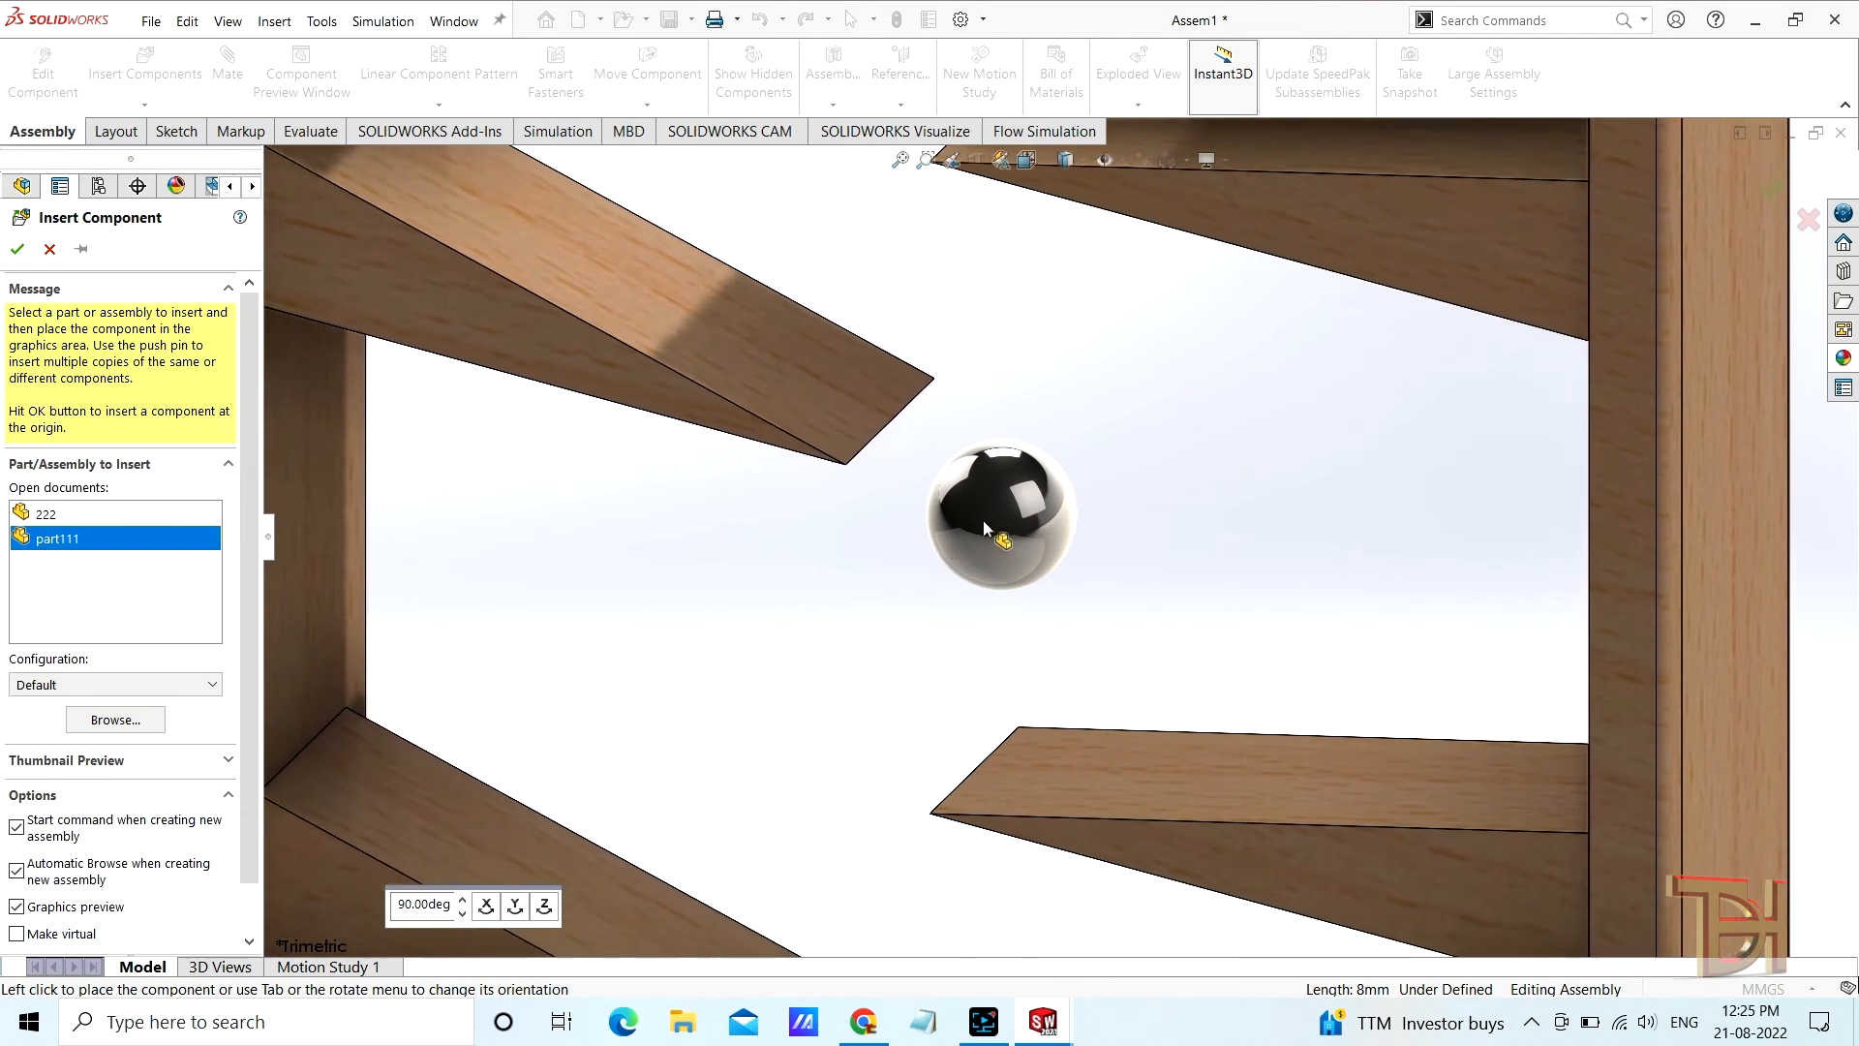
{"action": "left_click", "coordinate": [1099, 498]}
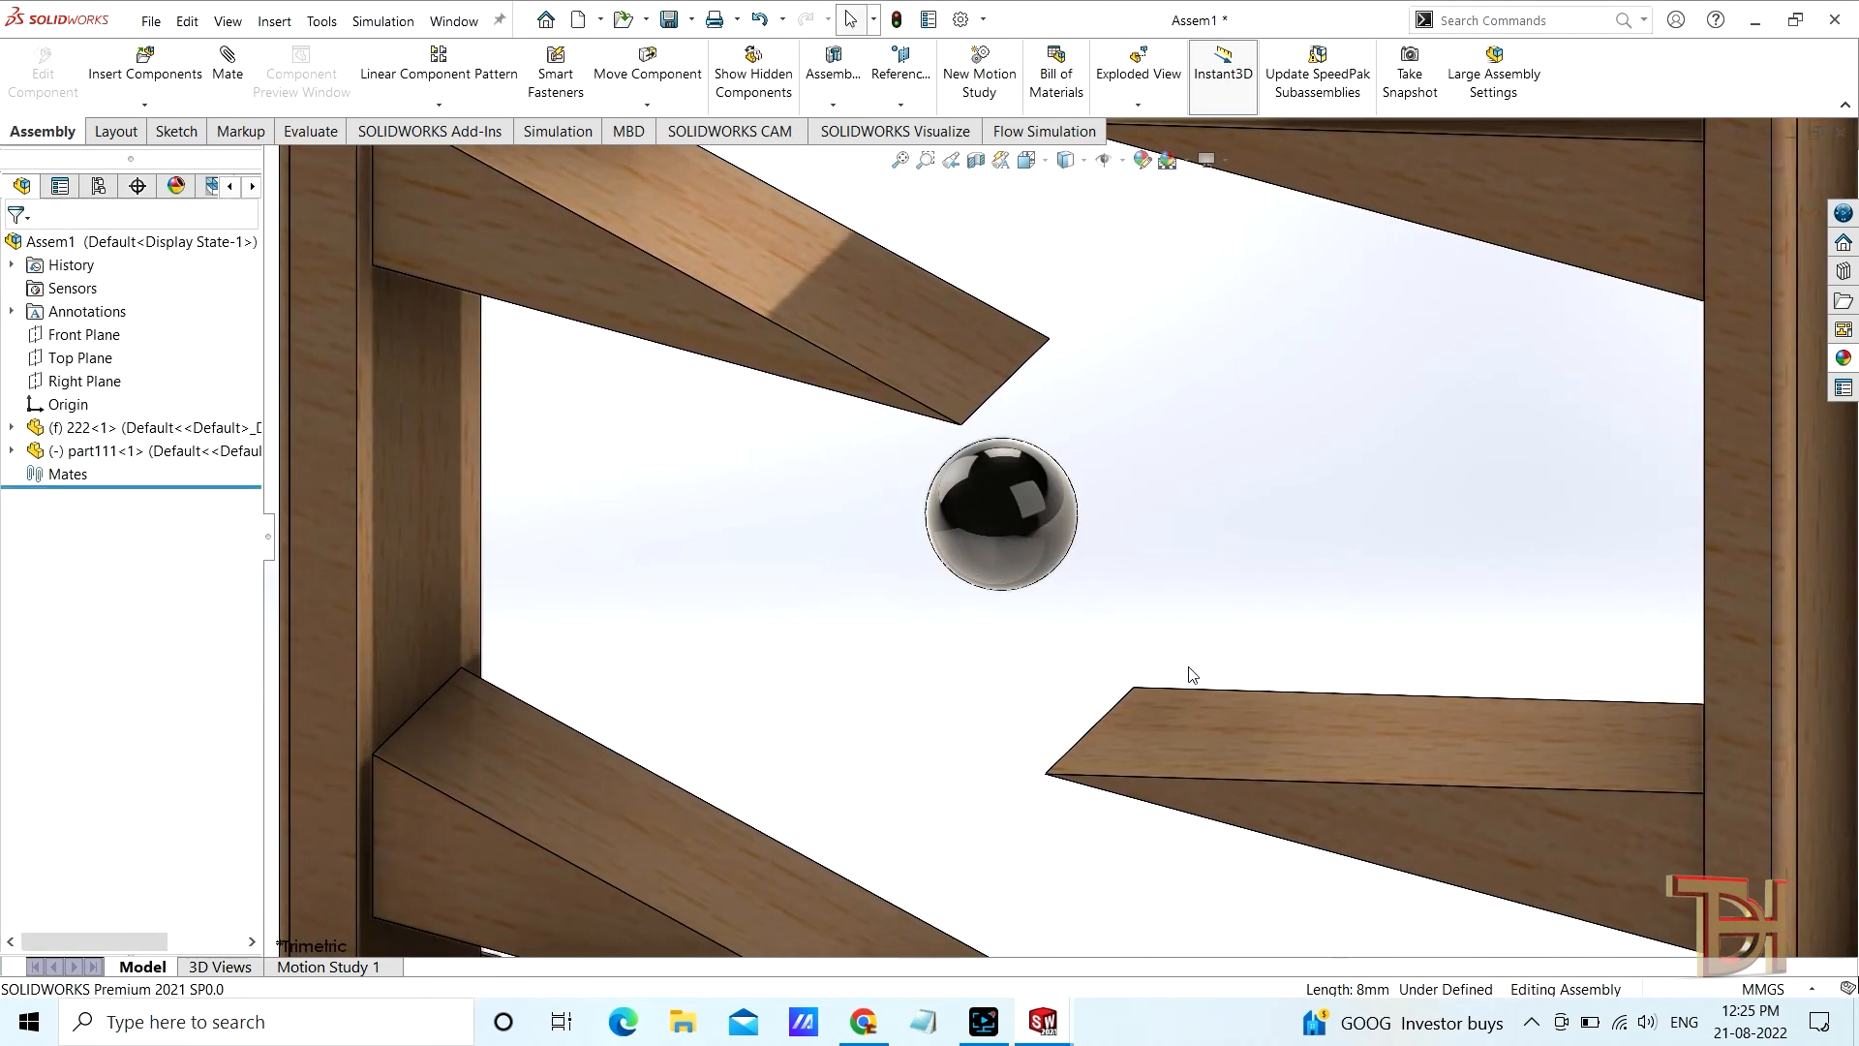
{"action": "scroll", "coordinate": [1100, 503], "scroll_direction": "up", "scroll_amount": 4}
{"action": "mouse_move", "coordinate": [1234, 661]}
{"action": "middle_mouse_down"}
{"action": "mouse_move", "coordinate": [1241, 713]}
{"action": "mouse_move", "coordinate": [1288, 691]}
{"action": "mouse_move", "coordinate": [1175, 643]}
{"action": "middle_mouse_up"}
Fix the frame component in place and float the ball component so it can move freely
{"action": "left_click", "coordinate": [1008, 548]}
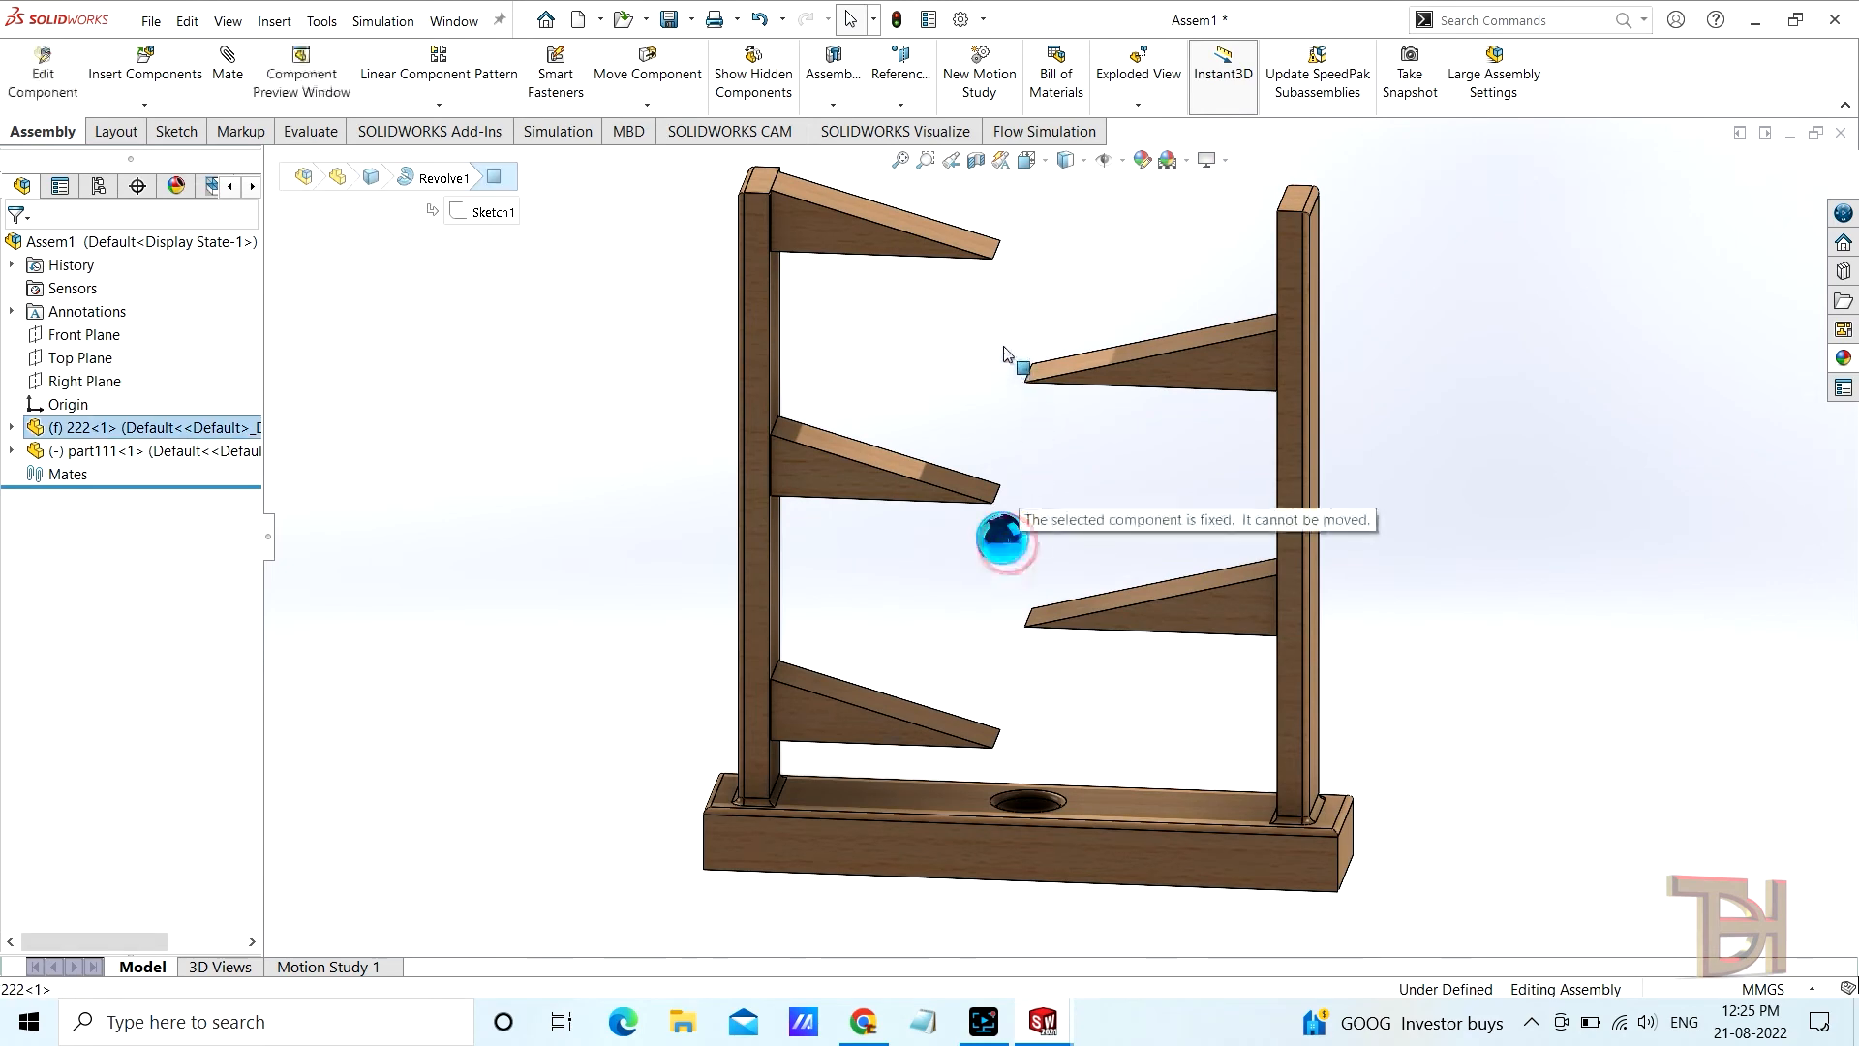
{"action": "left_click", "coordinate": [540, 558]}
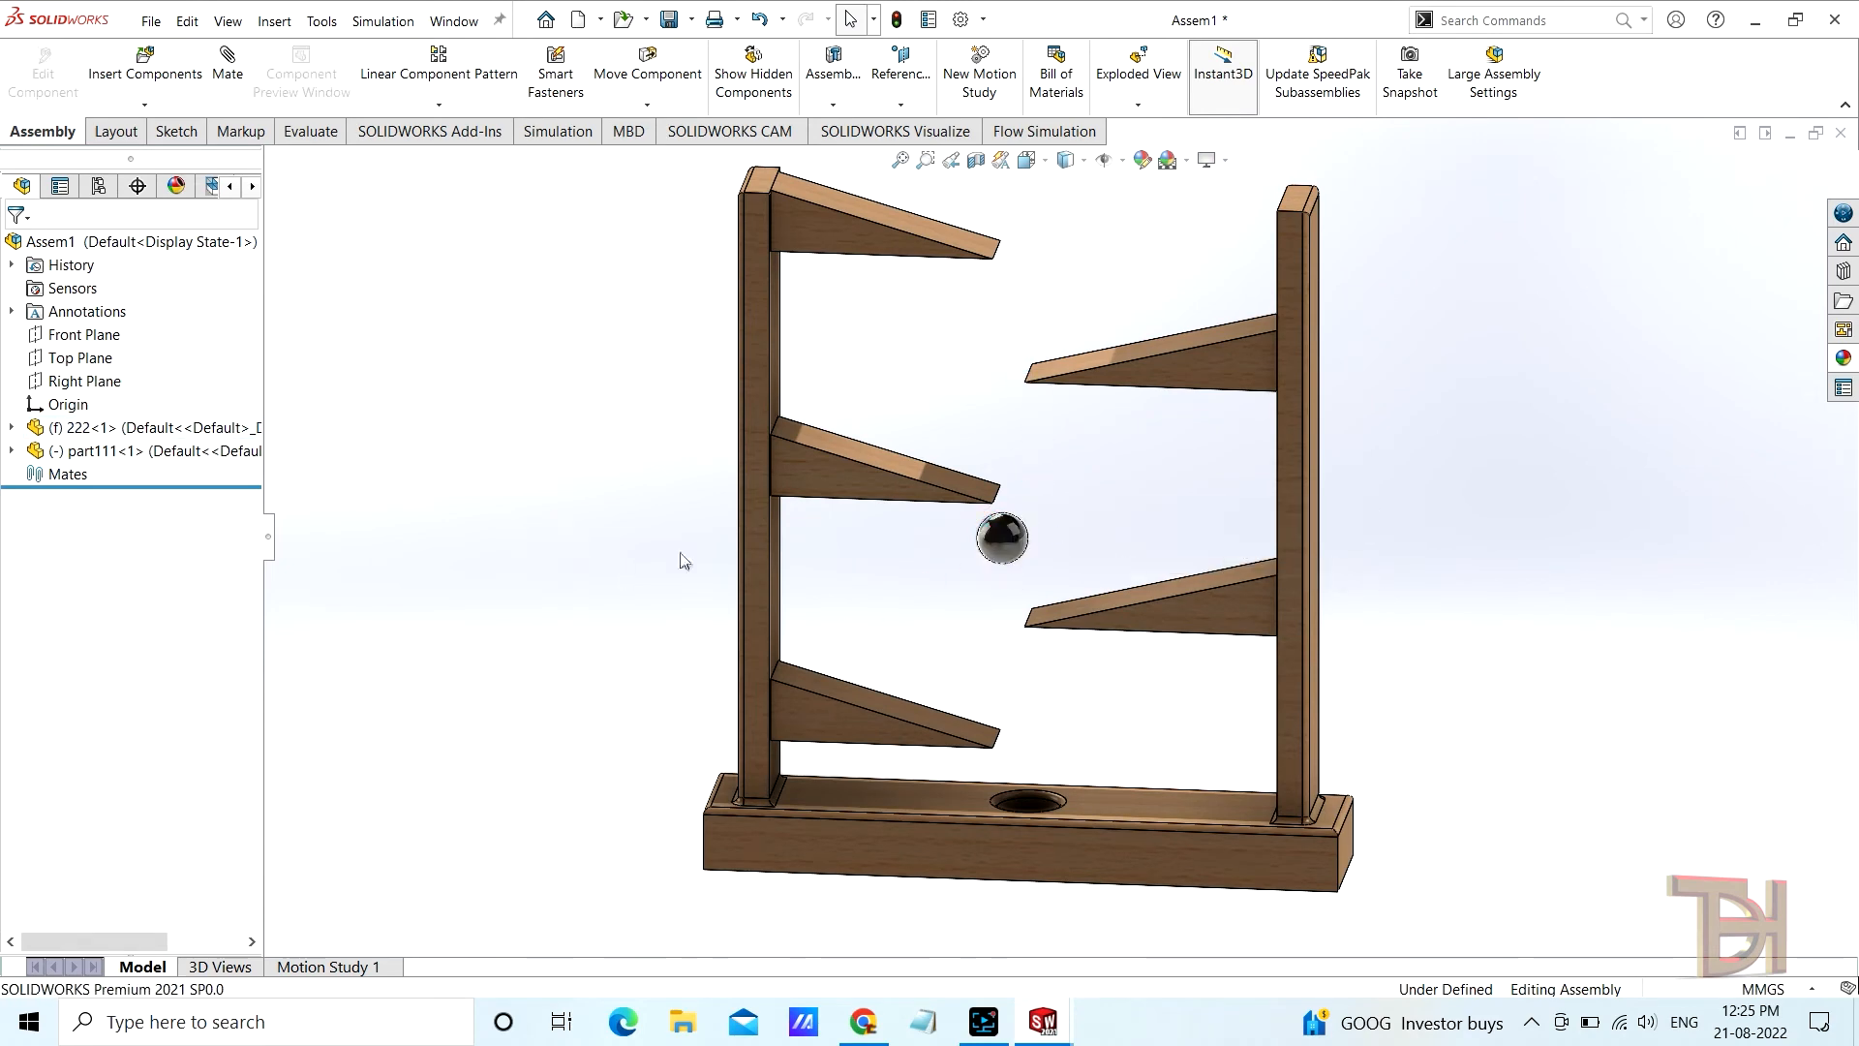
{"action": "left_click", "coordinate": [1004, 548]}
{"action": "right_click", "coordinate": [761, 281]}
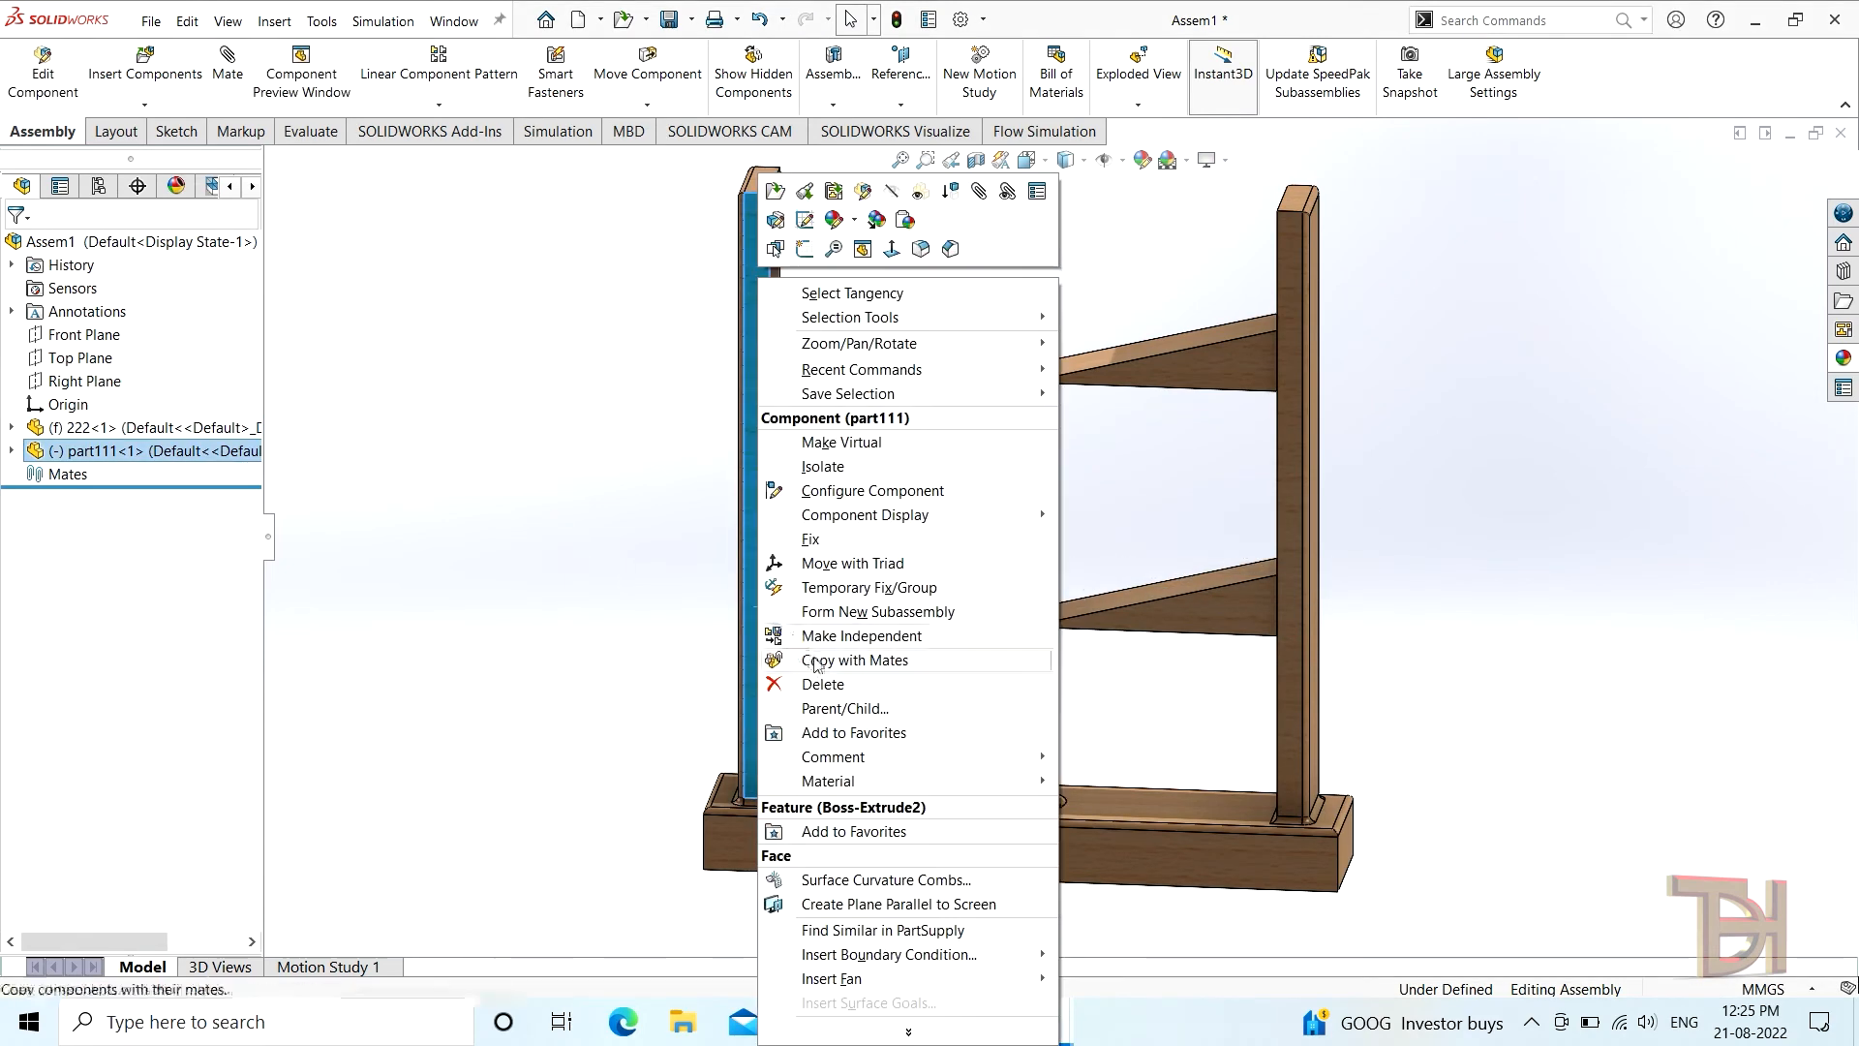
{"action": "left_click", "coordinate": [839, 540]}
{"action": "left_click", "coordinate": [1004, 548]}
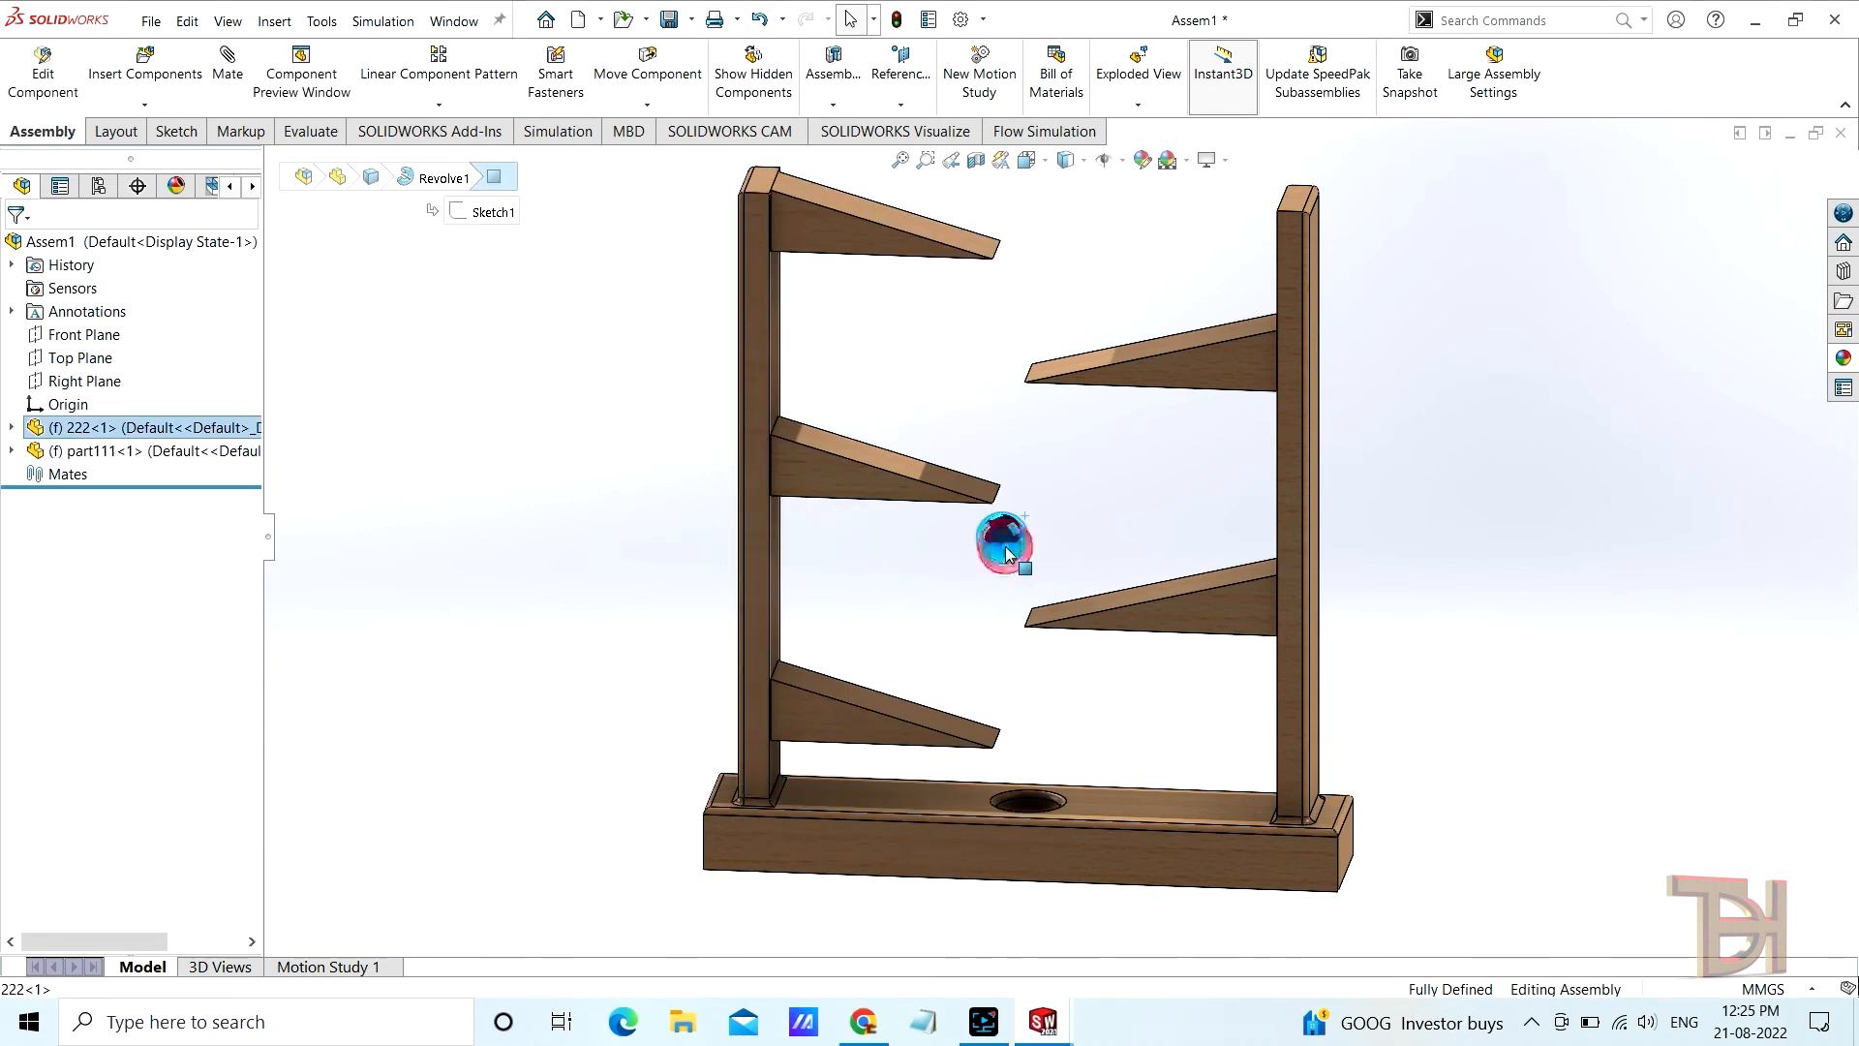
{"action": "right_click", "coordinate": [1006, 550]}
{"action": "left_click", "coordinate": [1066, 563]}
Move the ball to the high end of the uppermost rib on the left post and check its placement
{"action": "left_click_drag", "start_coordinate": [1002, 535], "coordinate": [812, 184]}
{"action": "scroll", "coordinate": [973, 571], "scroll_direction": "up", "scroll_amount": 1}
{"action": "middle_click_drag", "start_coordinate": [973, 571], "coordinate": [1013, 571]}
{"action": "middle_click_drag", "start_coordinate": [920, 513], "coordinate": [1098, 557]}
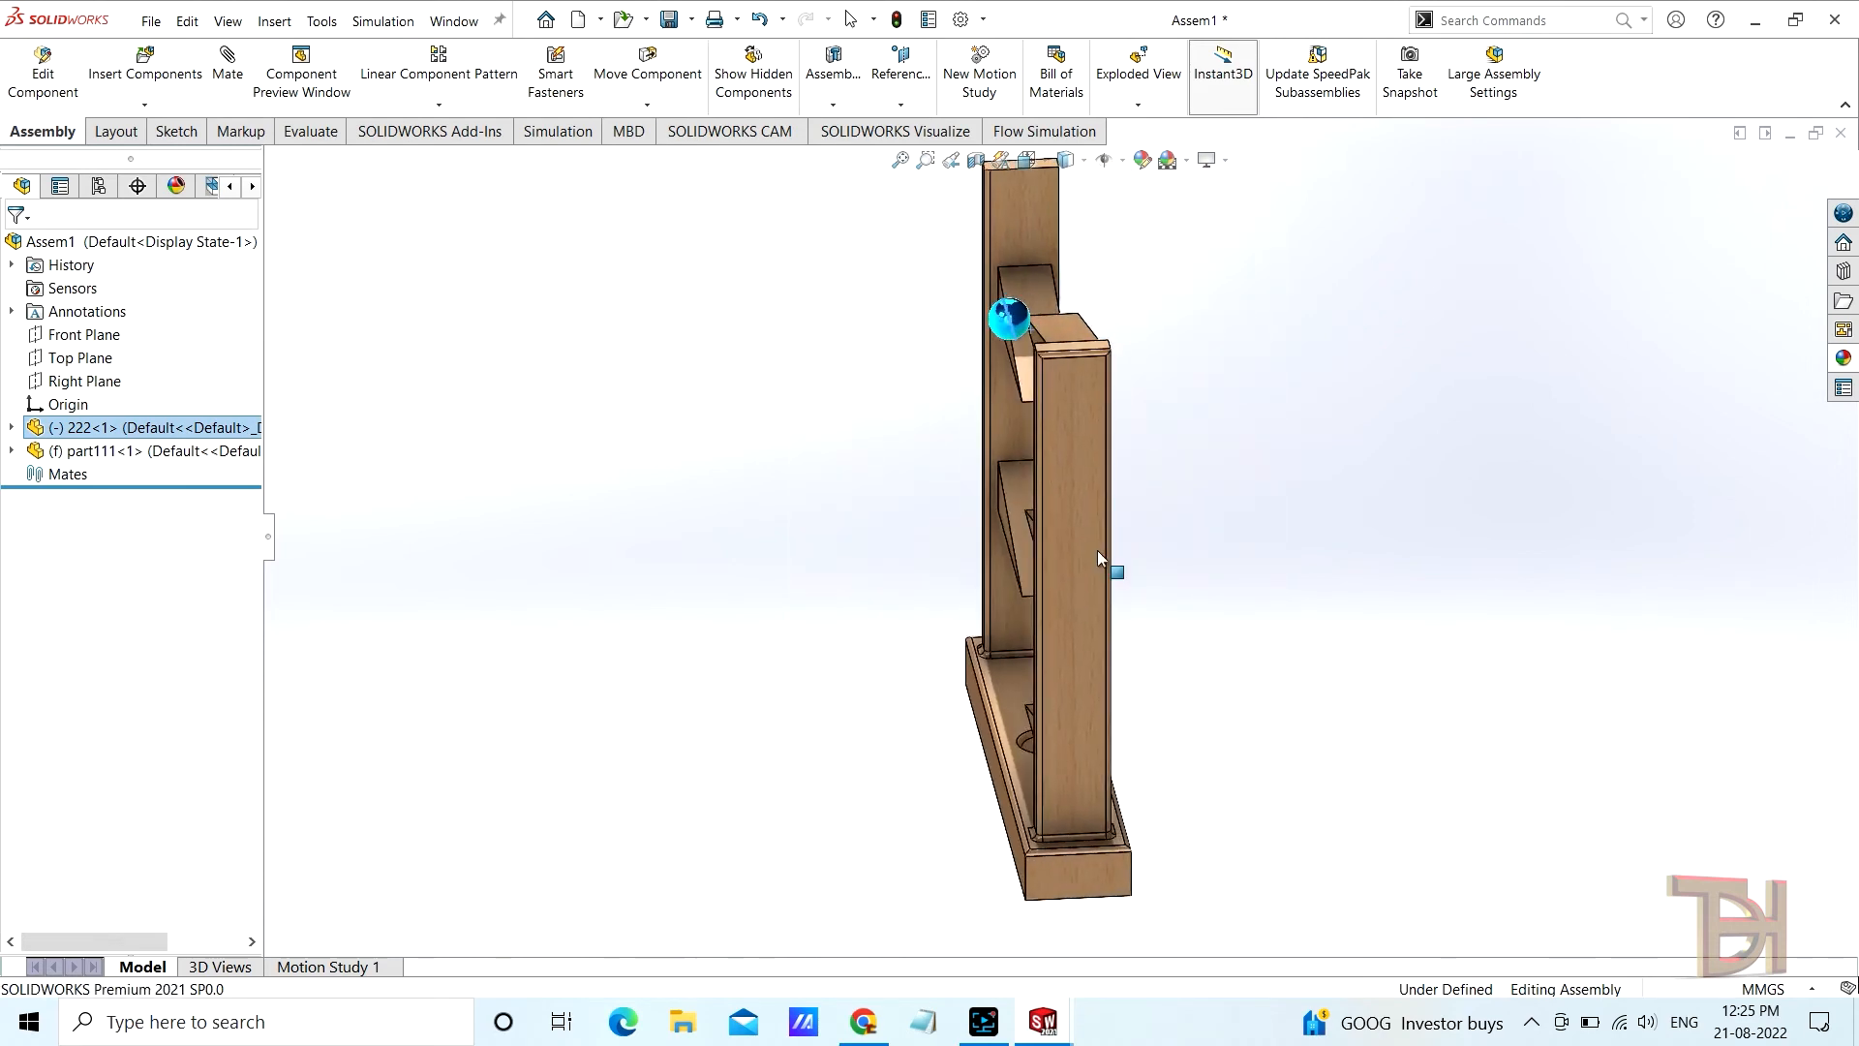
{"action": "middle_click_drag", "start_coordinate": [1209, 643], "coordinate": [1043, 606]}
{"action": "scroll", "coordinate": [1012, 457], "scroll_direction": "up", "scroll_amount": 2}
{"action": "scroll", "coordinate": [1072, 606], "scroll_direction": "down", "scroll_amount": 4}
{"action": "left_click", "coordinate": [1060, 573]}
{"action": "scroll", "coordinate": [1061, 573], "scroll_direction": "up", "scroll_amount": 1}
{"action": "scroll", "coordinate": [1193, 661], "scroll_direction": "down", "scroll_amount": 1}
{"action": "scroll", "coordinate": [1333, 643], "scroll_direction": "up", "scroll_amount": 1}
{"action": "middle_click_drag", "start_coordinate": [1333, 643], "coordinate": [1340, 668]}
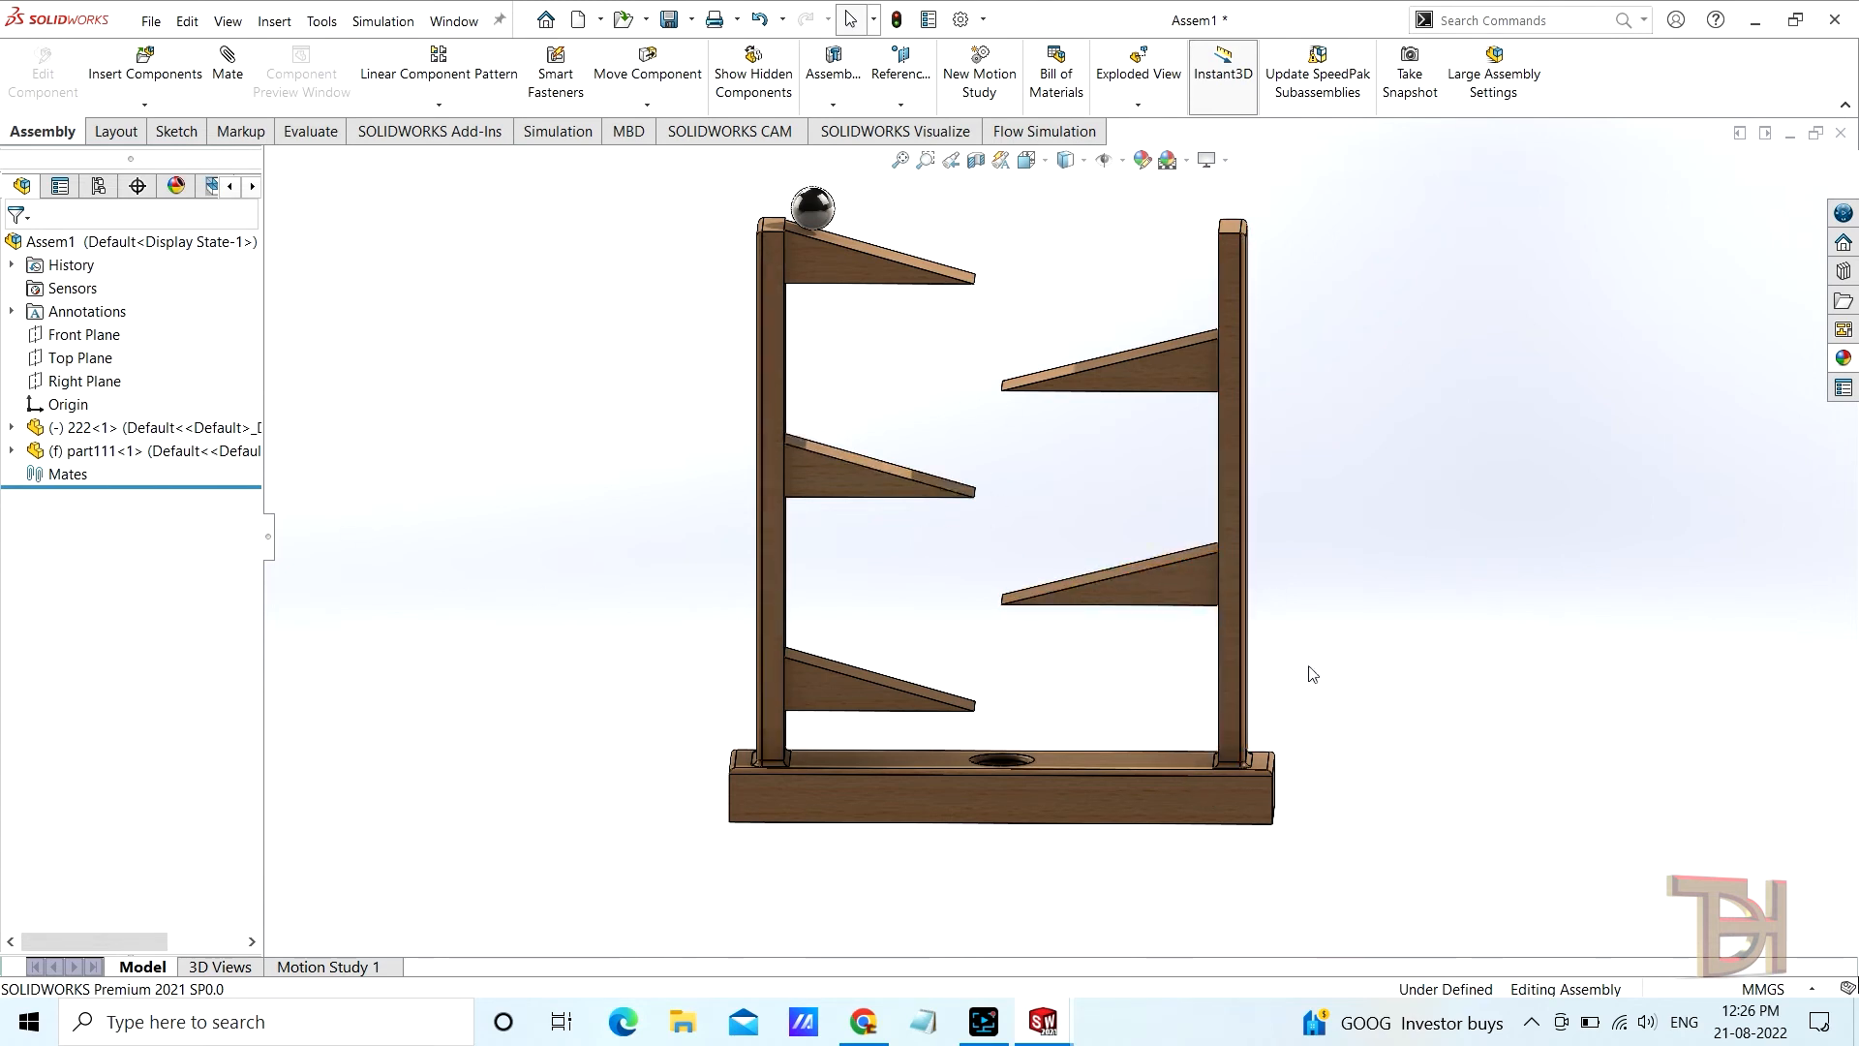
Open Motion Study 1 with its timeline expanded and set the study type to Basic Motion
{"action": "left_click", "coordinate": [351, 972]}
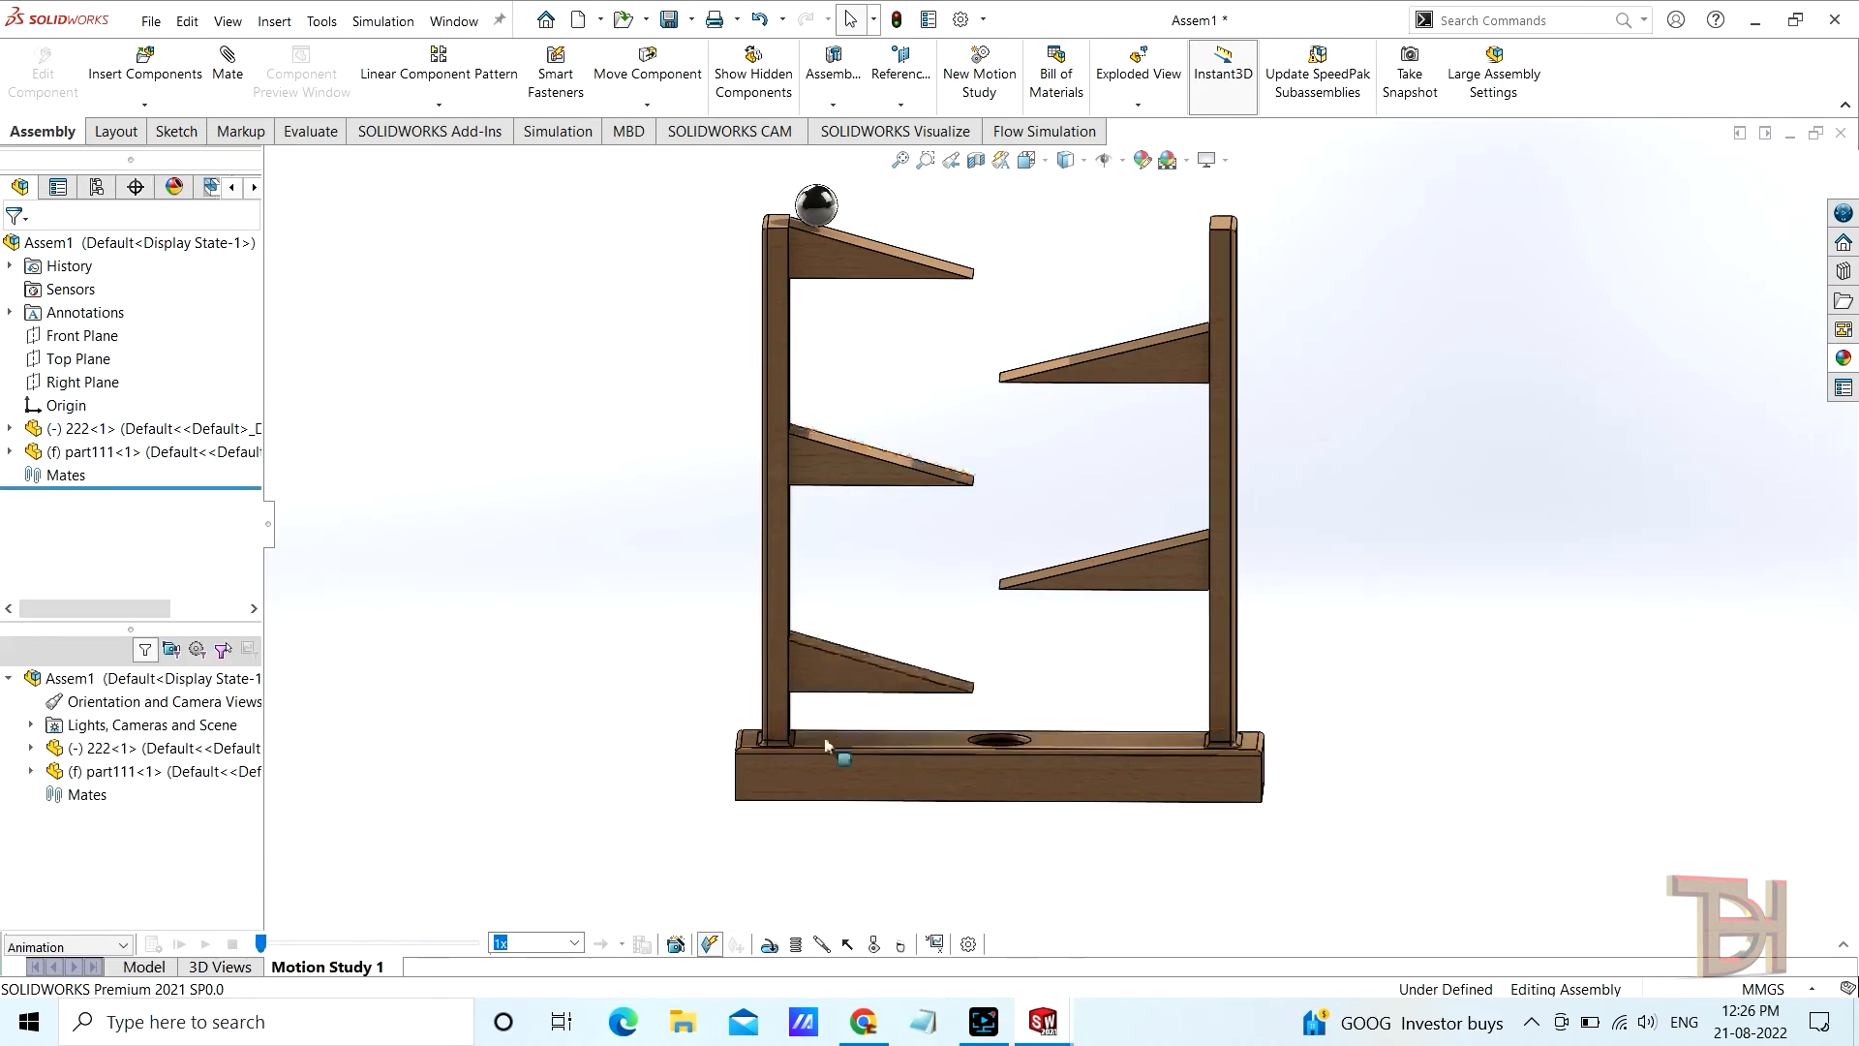
{"action": "left_click", "coordinate": [1843, 945]}
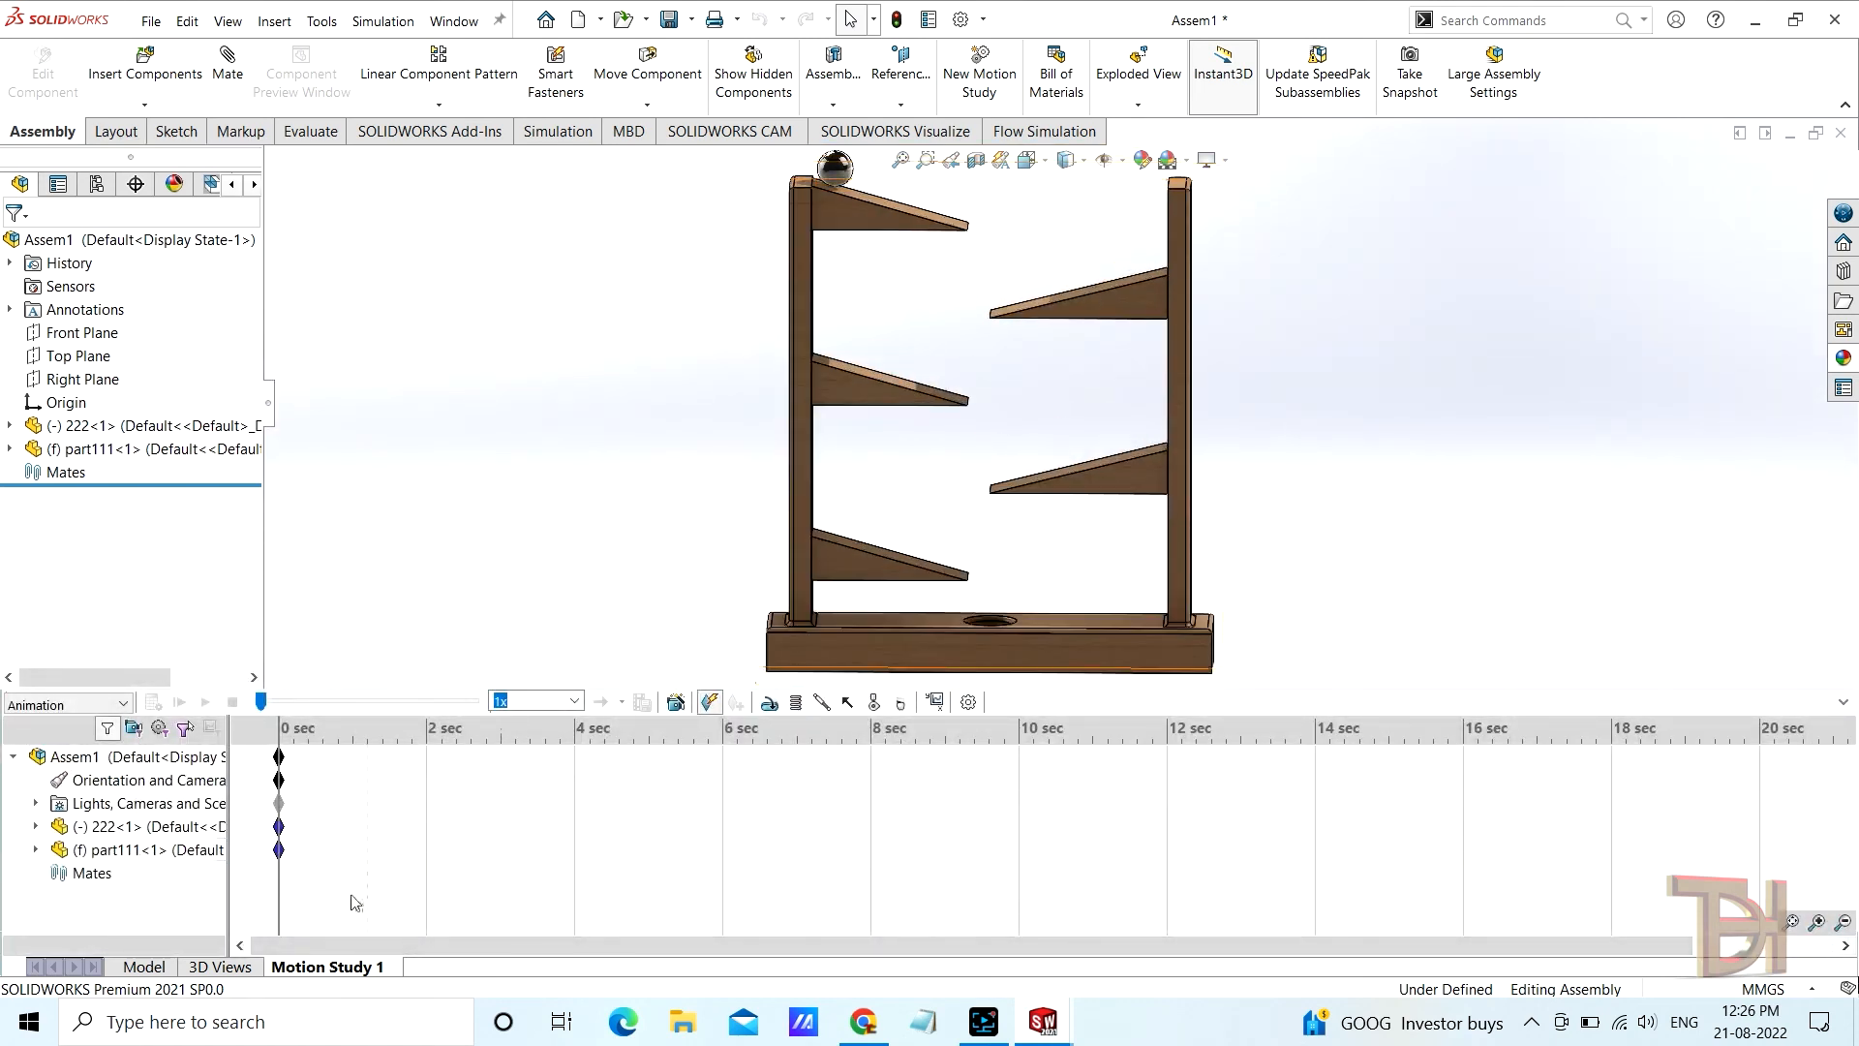
{"action": "left_click", "coordinate": [70, 703]}
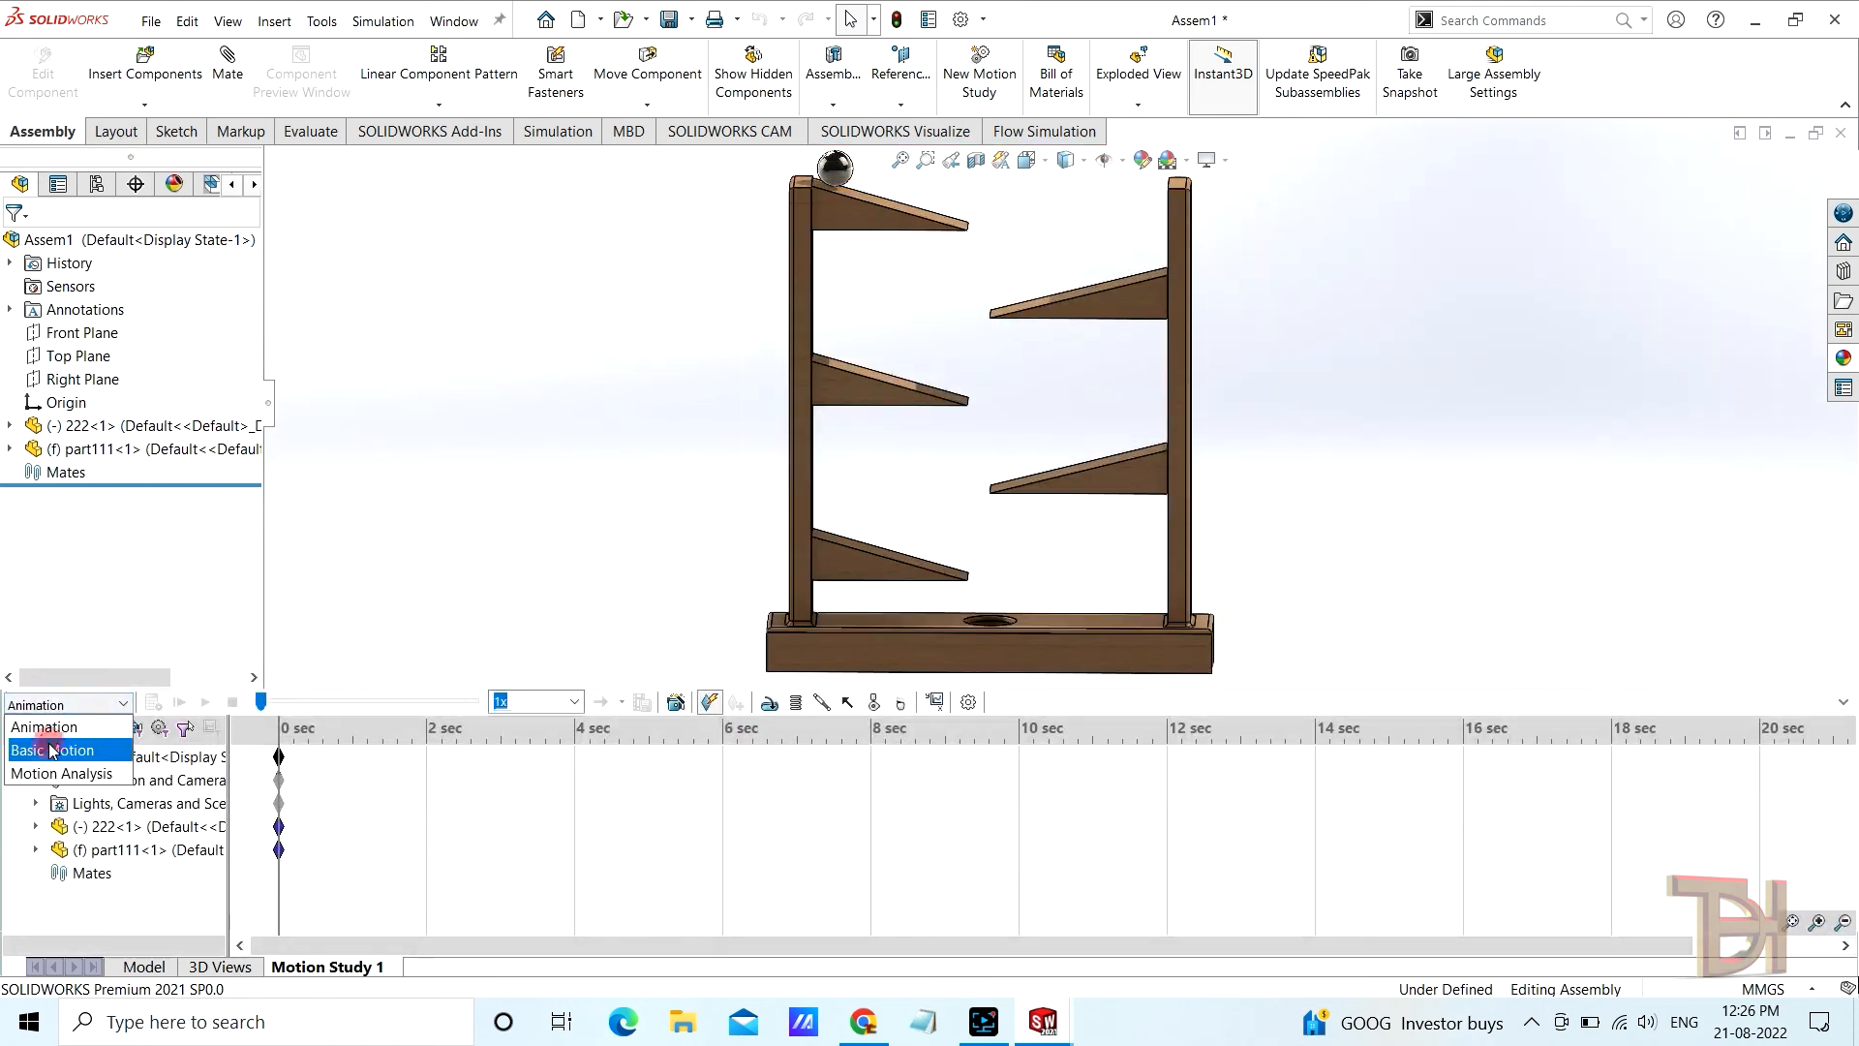
{"action": "left_click", "coordinate": [53, 750]}
Add a solid body contact between the frame part111 and the ball
{"action": "left_click", "coordinate": [874, 702]}
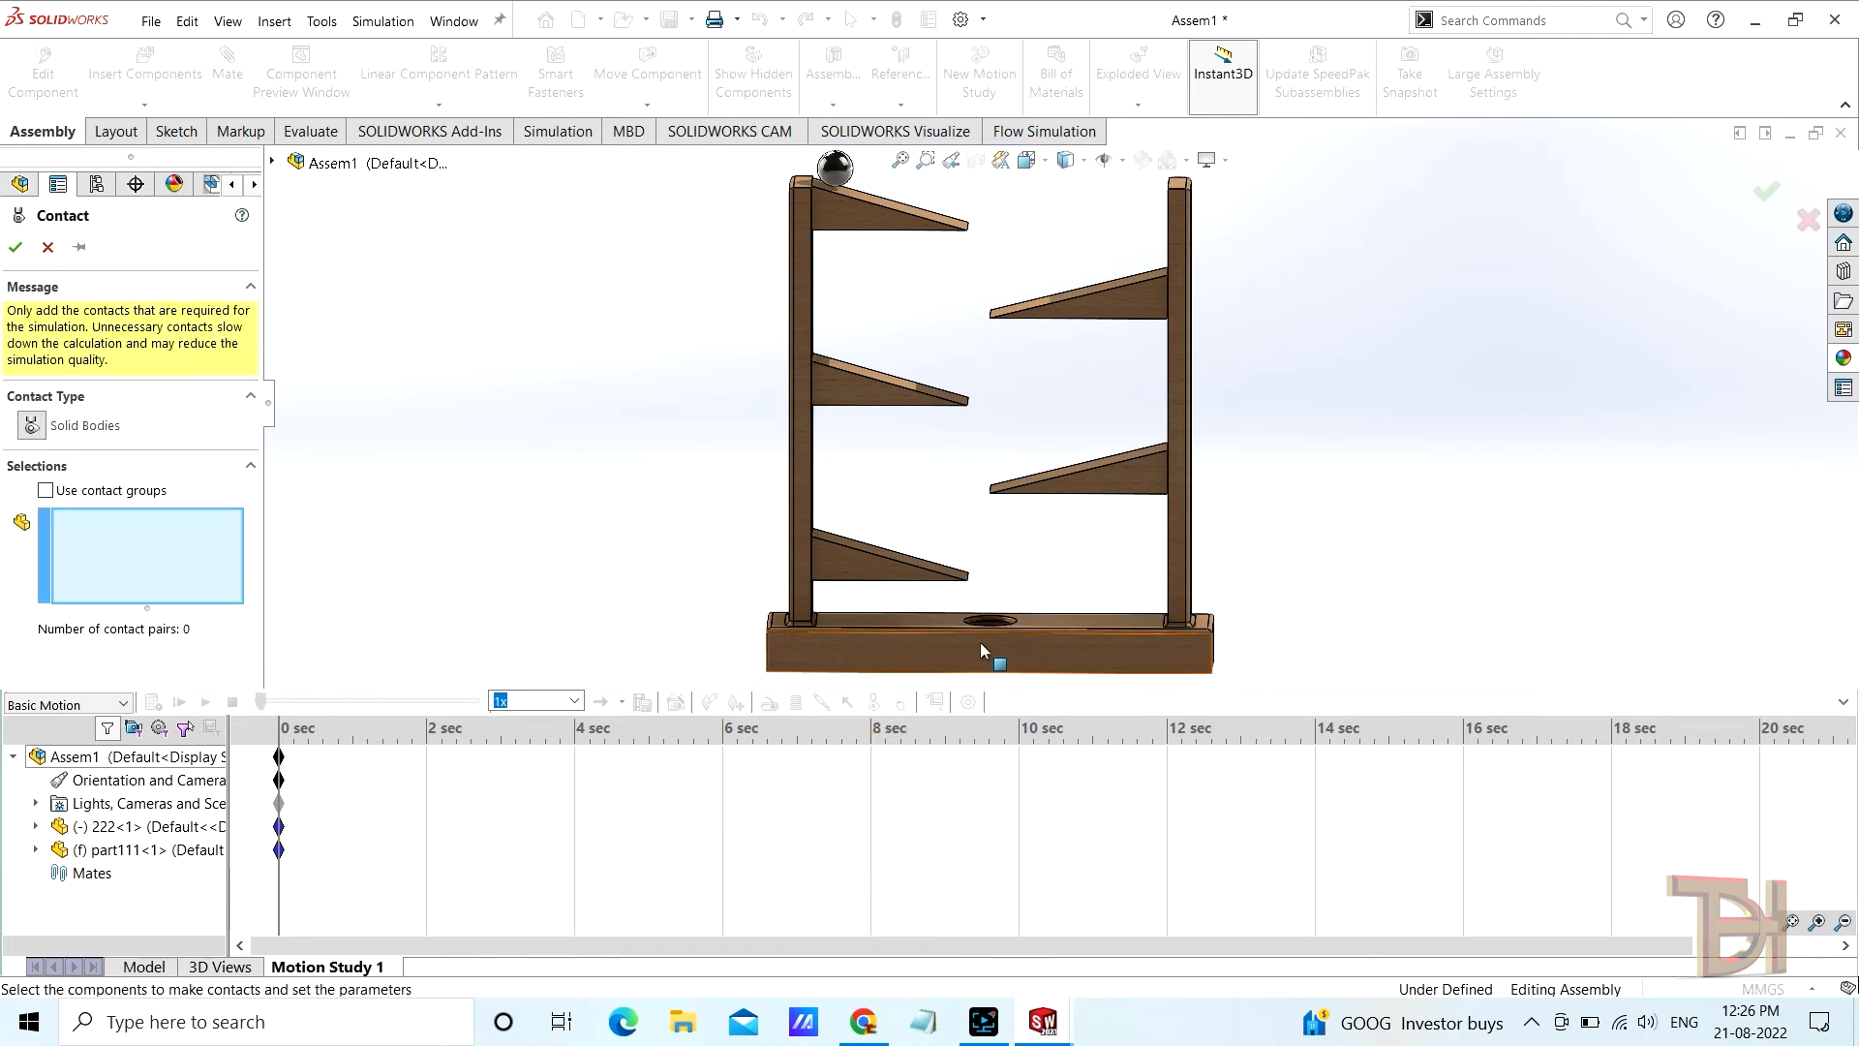
{"action": "left_click", "coordinate": [862, 387]}
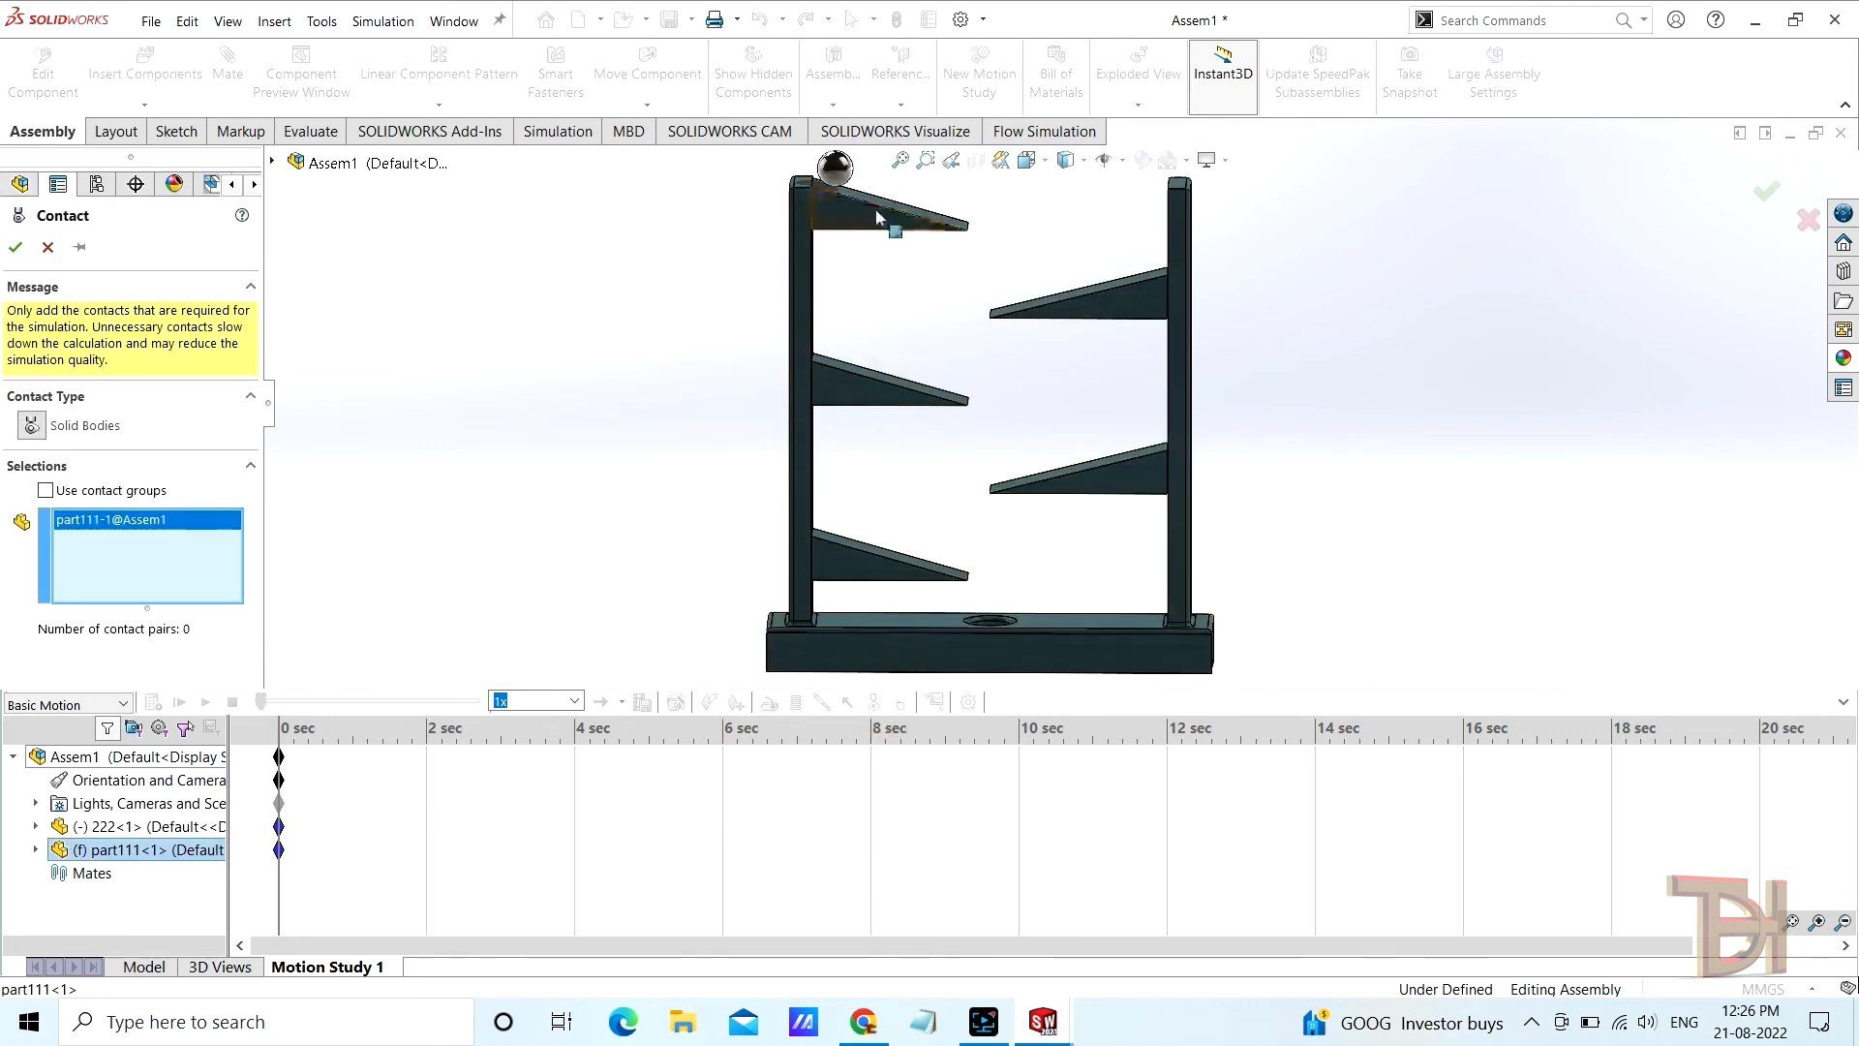
{"action": "left_click", "coordinate": [835, 168]}
{"action": "left_click", "coordinate": [15, 247]}
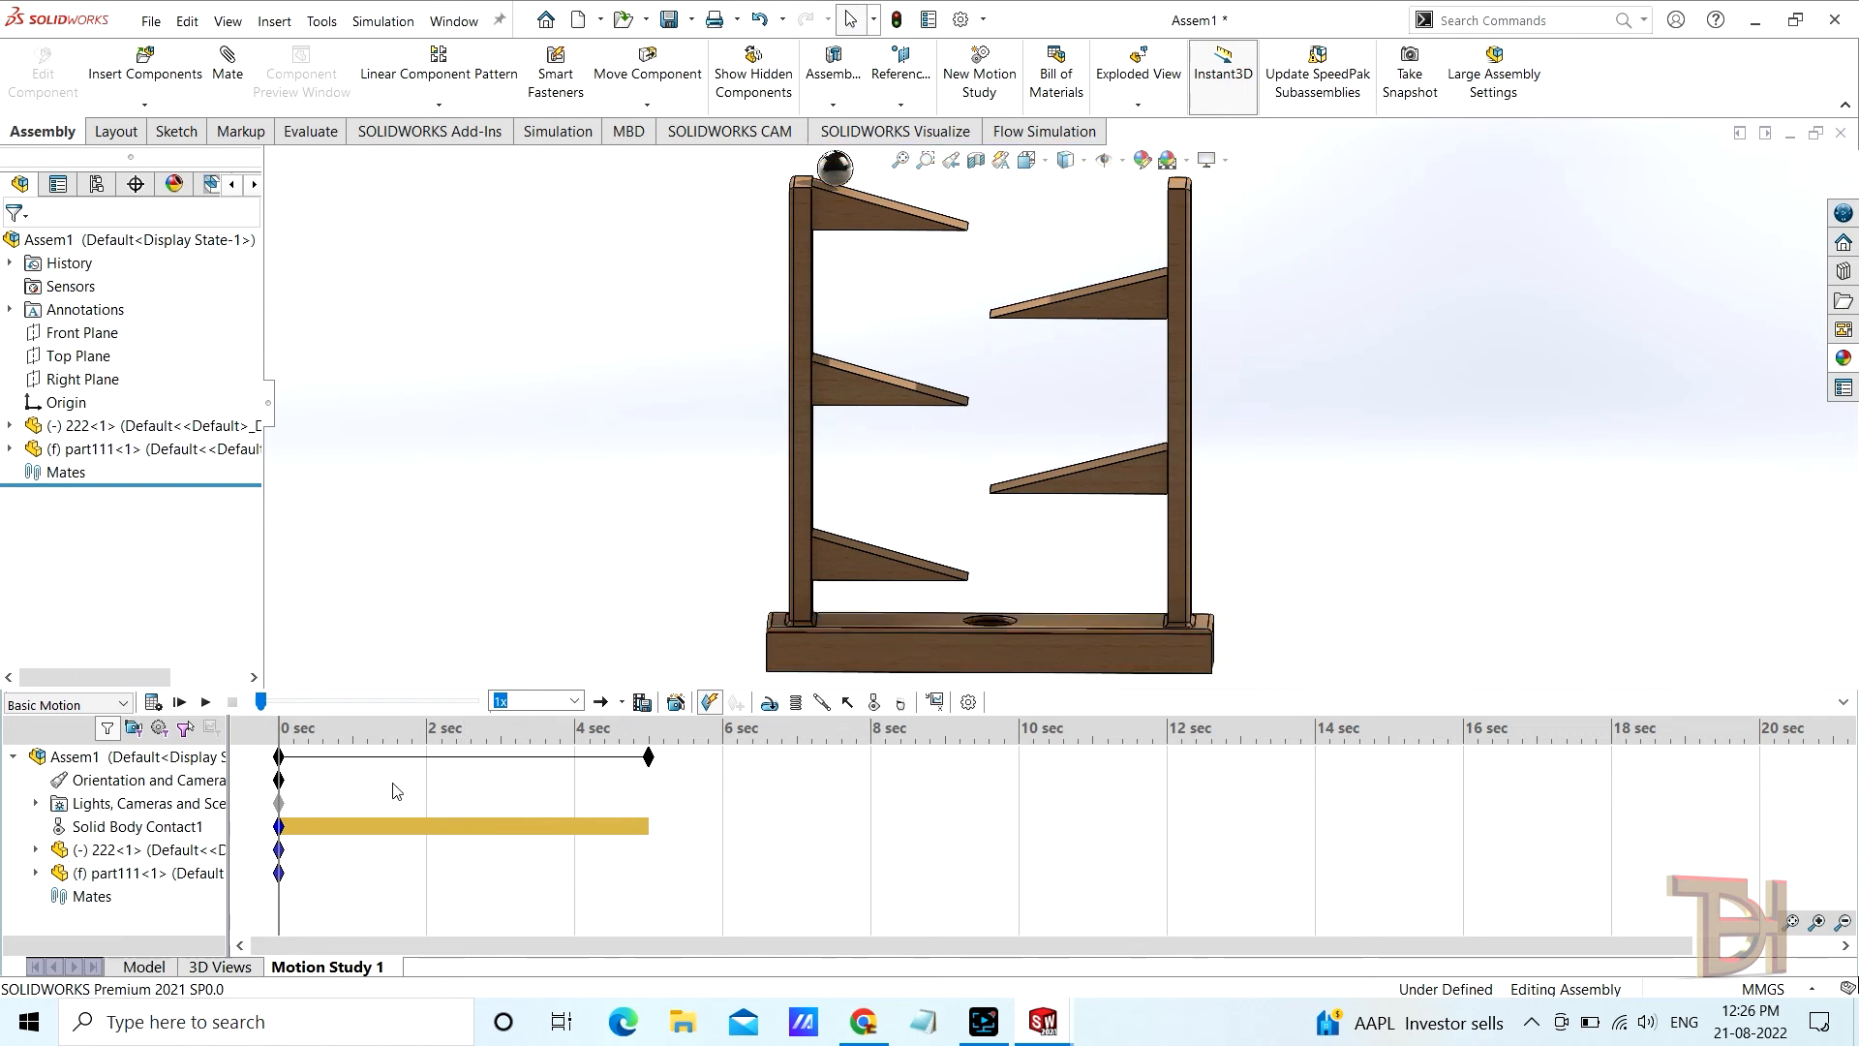
Add gravity to the motion study, acting downward along the Y axis
{"action": "left_click", "coordinate": [899, 704]}
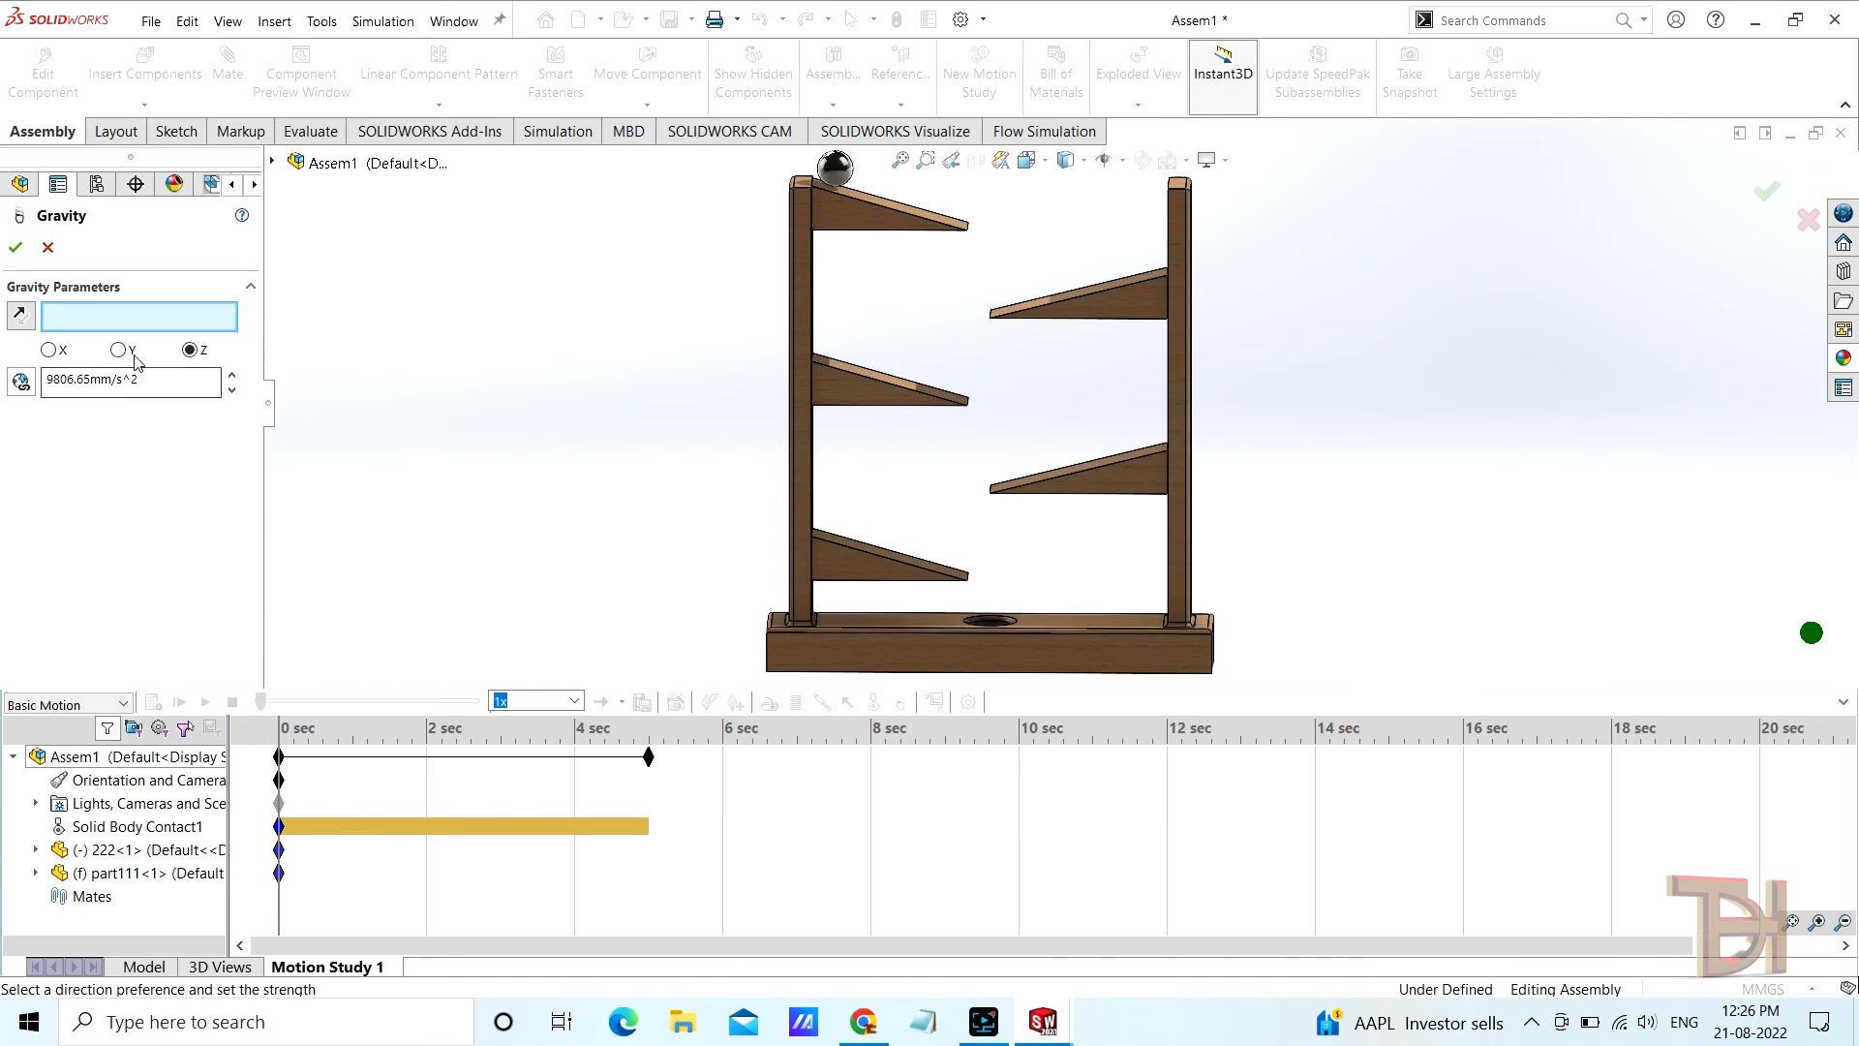
{"action": "left_click", "coordinate": [118, 350]}
{"action": "left_click", "coordinate": [1843, 705]}
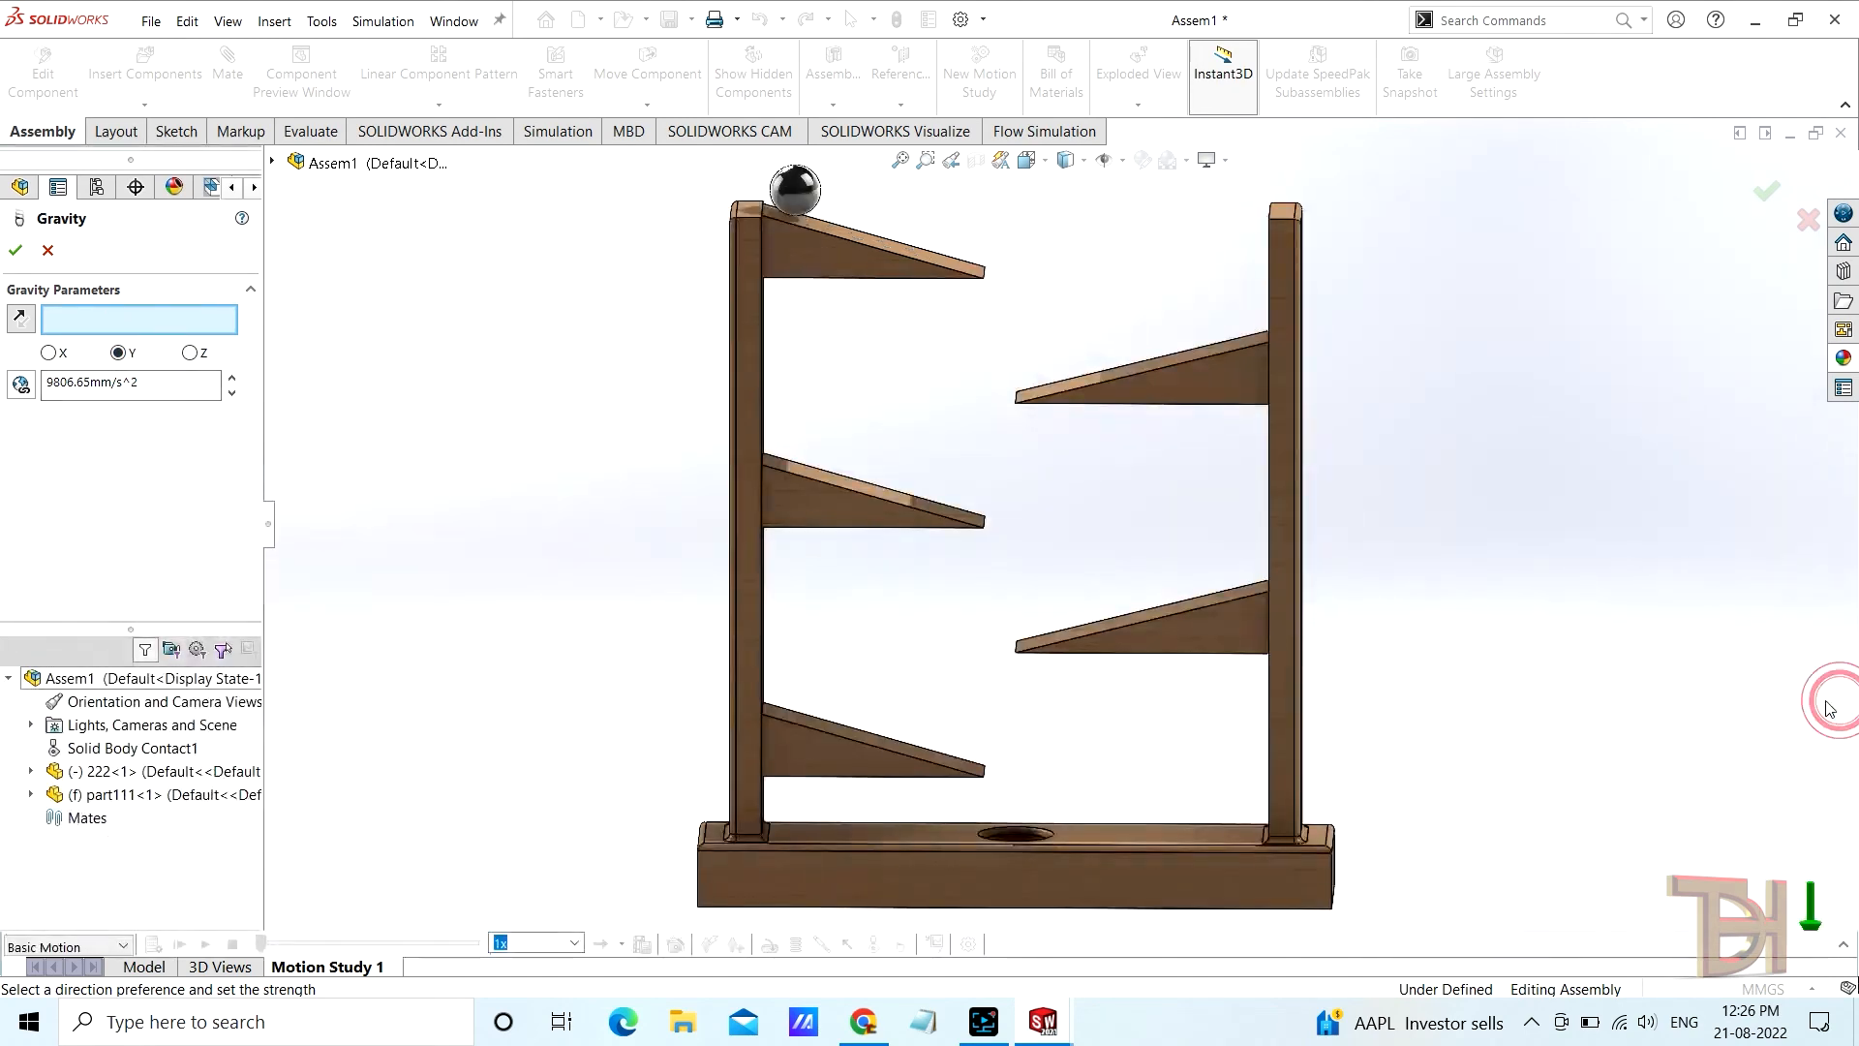
{"action": "left_click", "coordinate": [1843, 944]}
{"action": "left_click", "coordinate": [16, 247]}
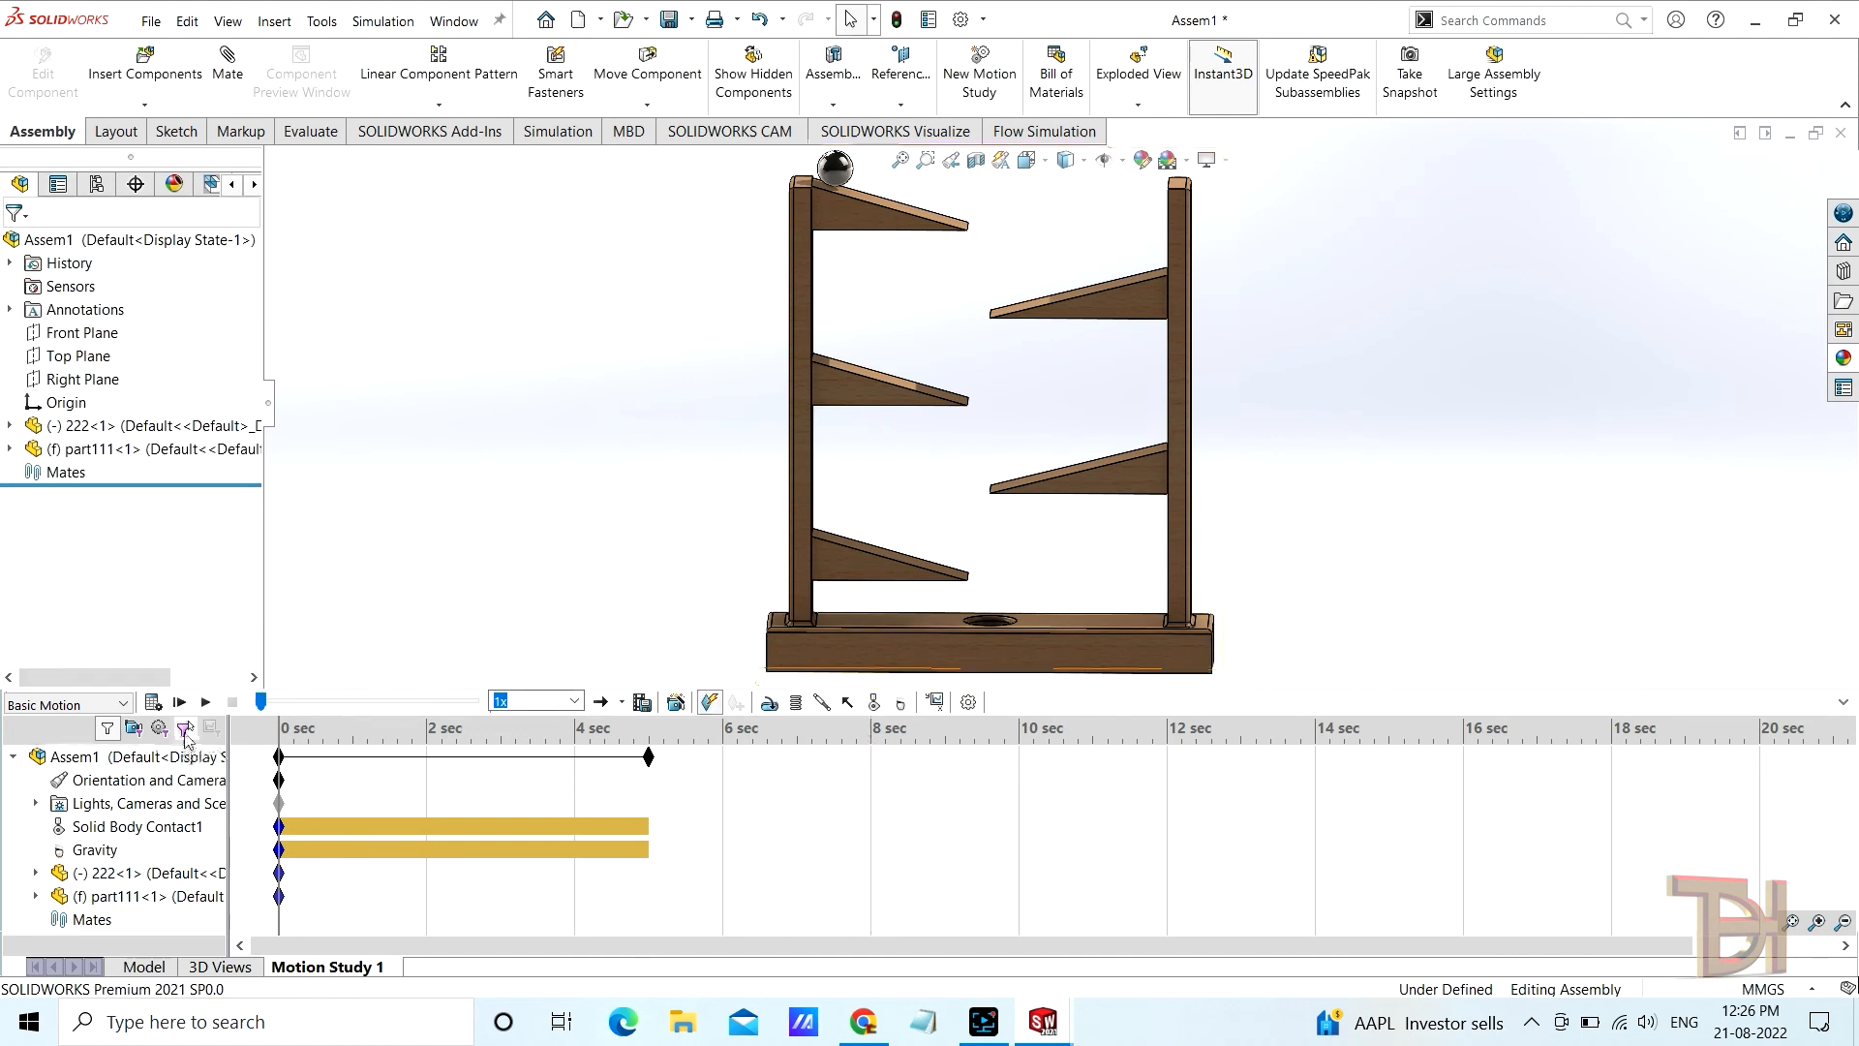
Calculate the motion study and play back the ball's motion, reducing the playback speed to 0.5x
{"action": "left_click", "coordinate": [150, 703]}
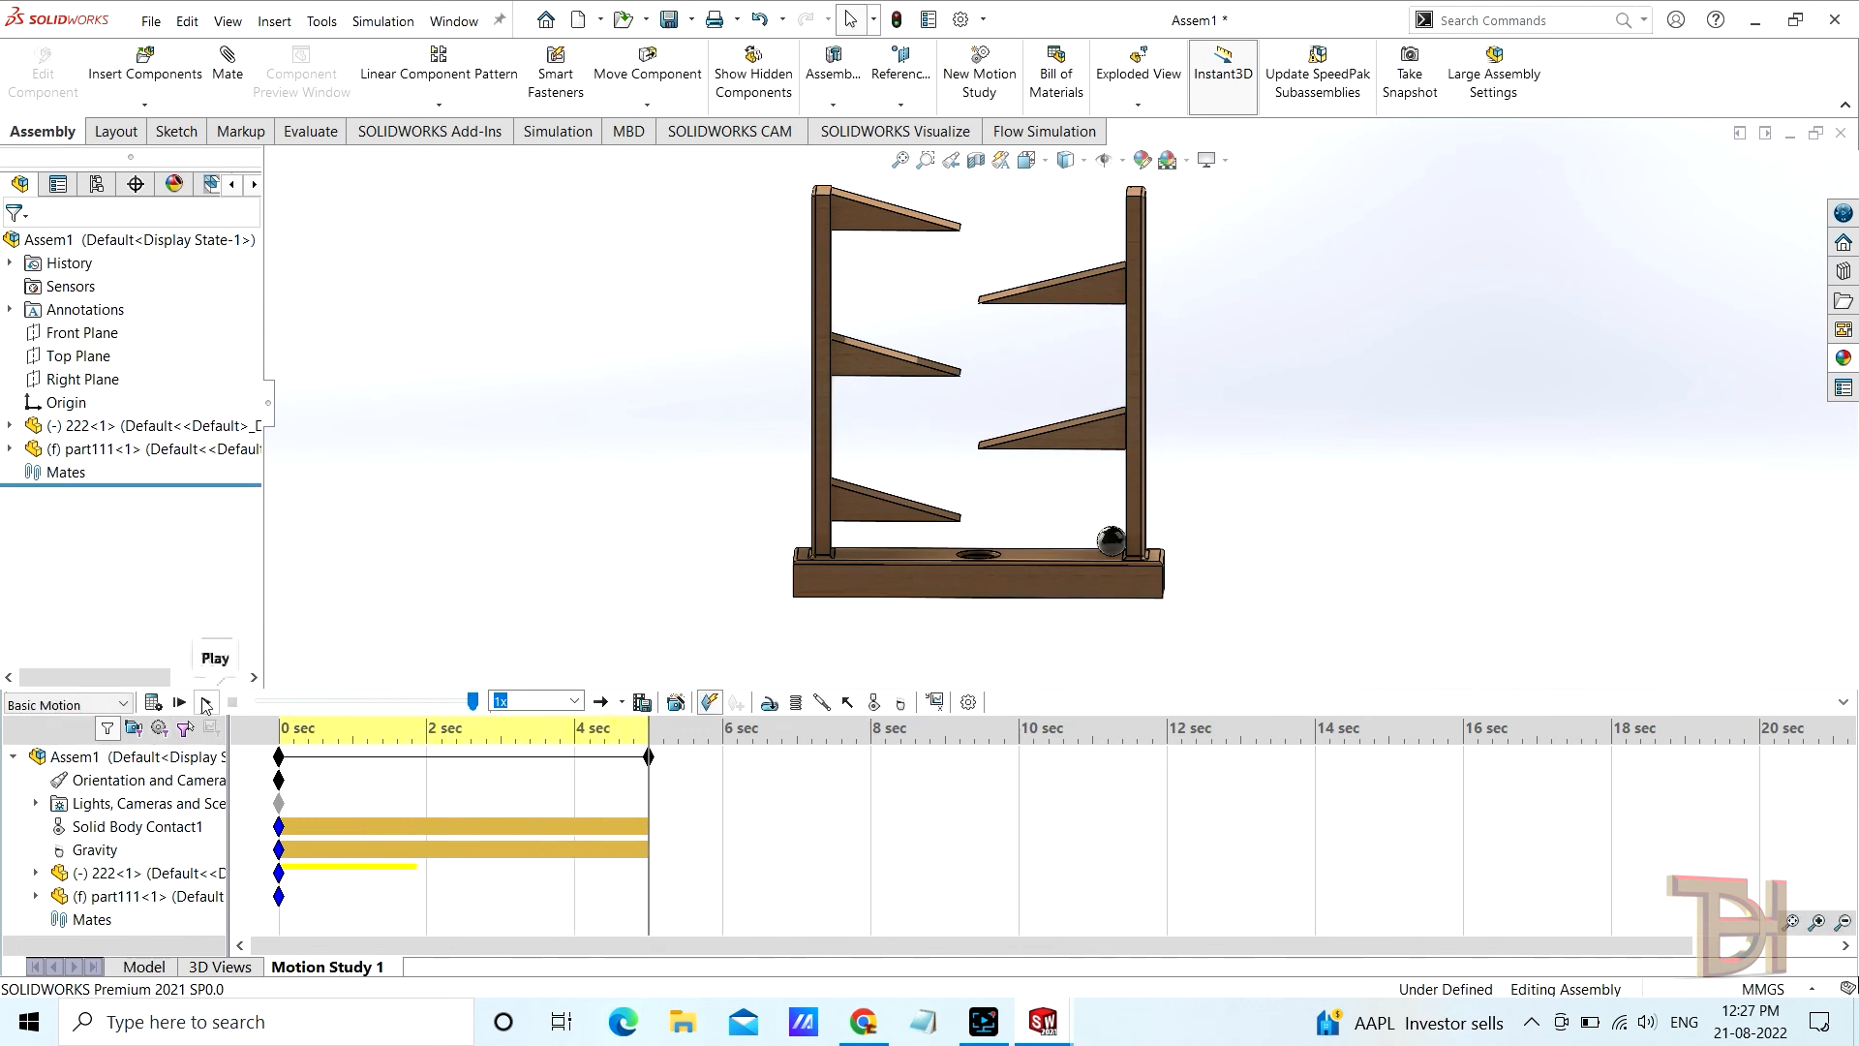
{"action": "left_click", "coordinate": [205, 703]}
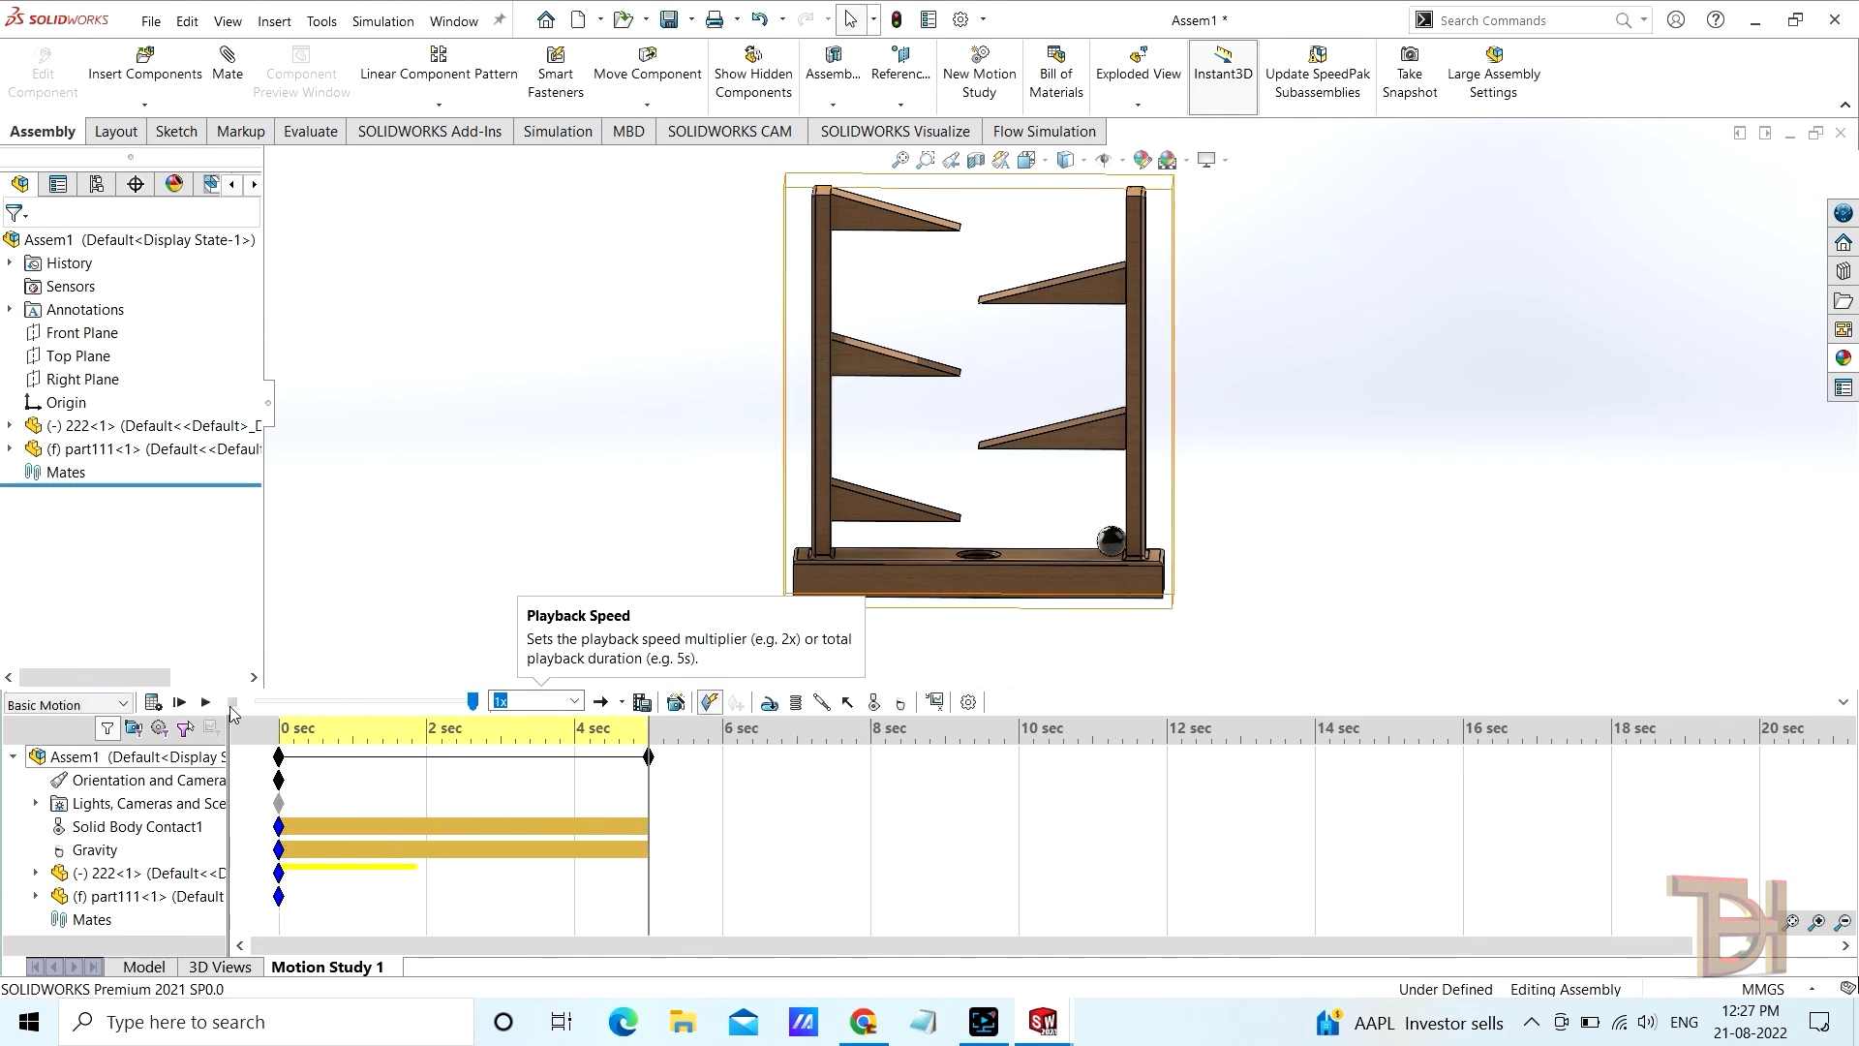
{"action": "left_click", "coordinate": [575, 701]}
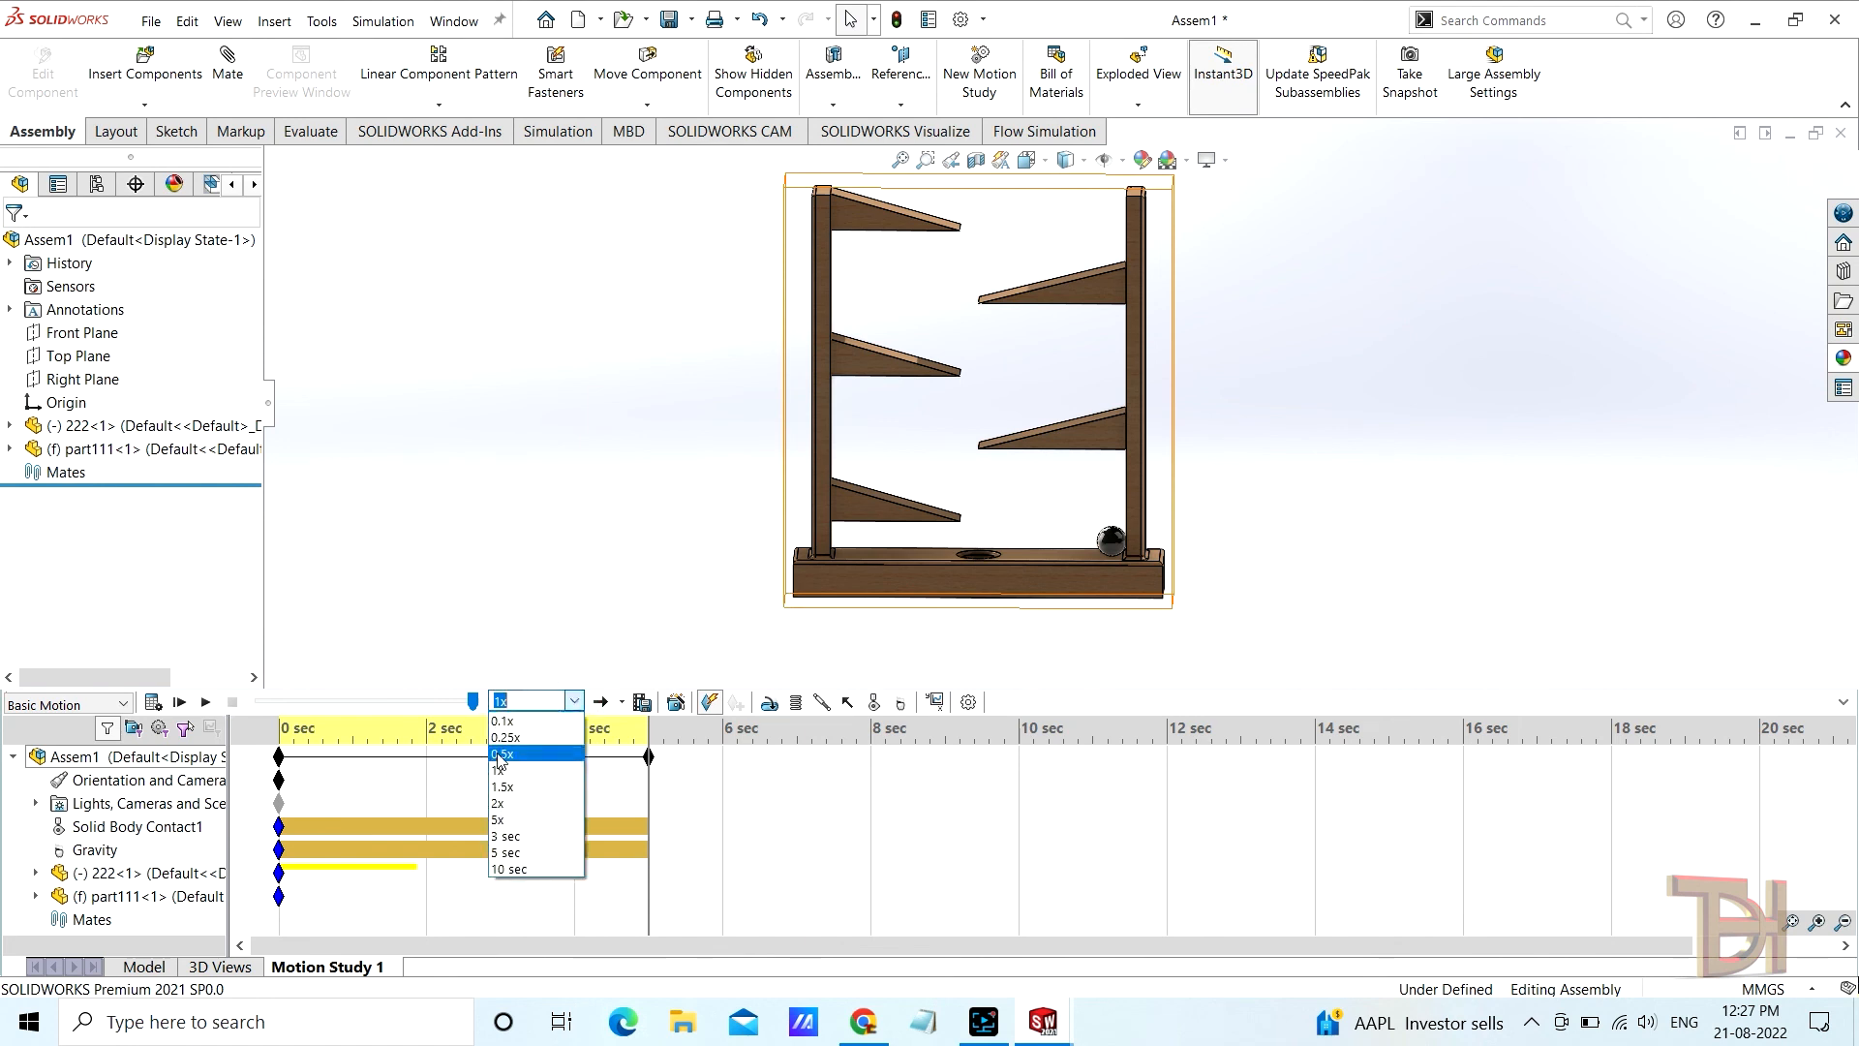
{"action": "left_click", "coordinate": [505, 743]}
{"action": "left_click", "coordinate": [207, 703]}
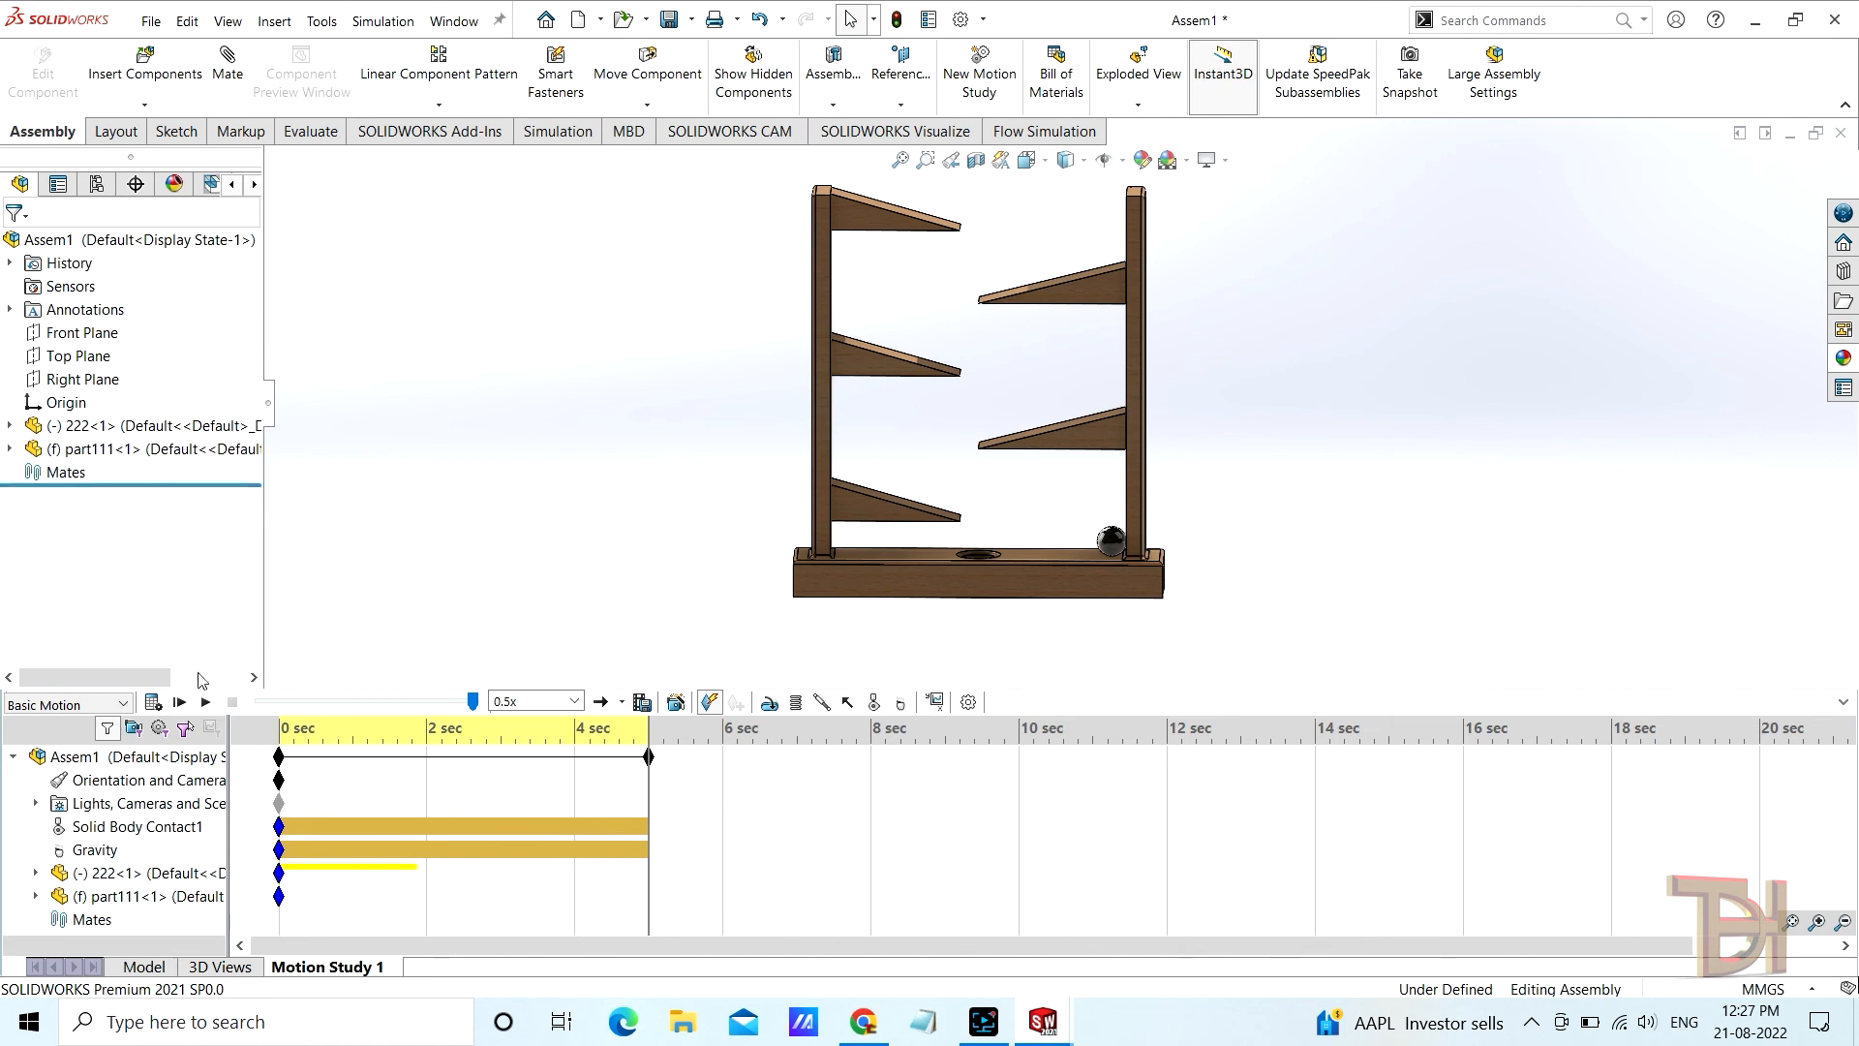
{"action": "left_click", "coordinate": [206, 702]}
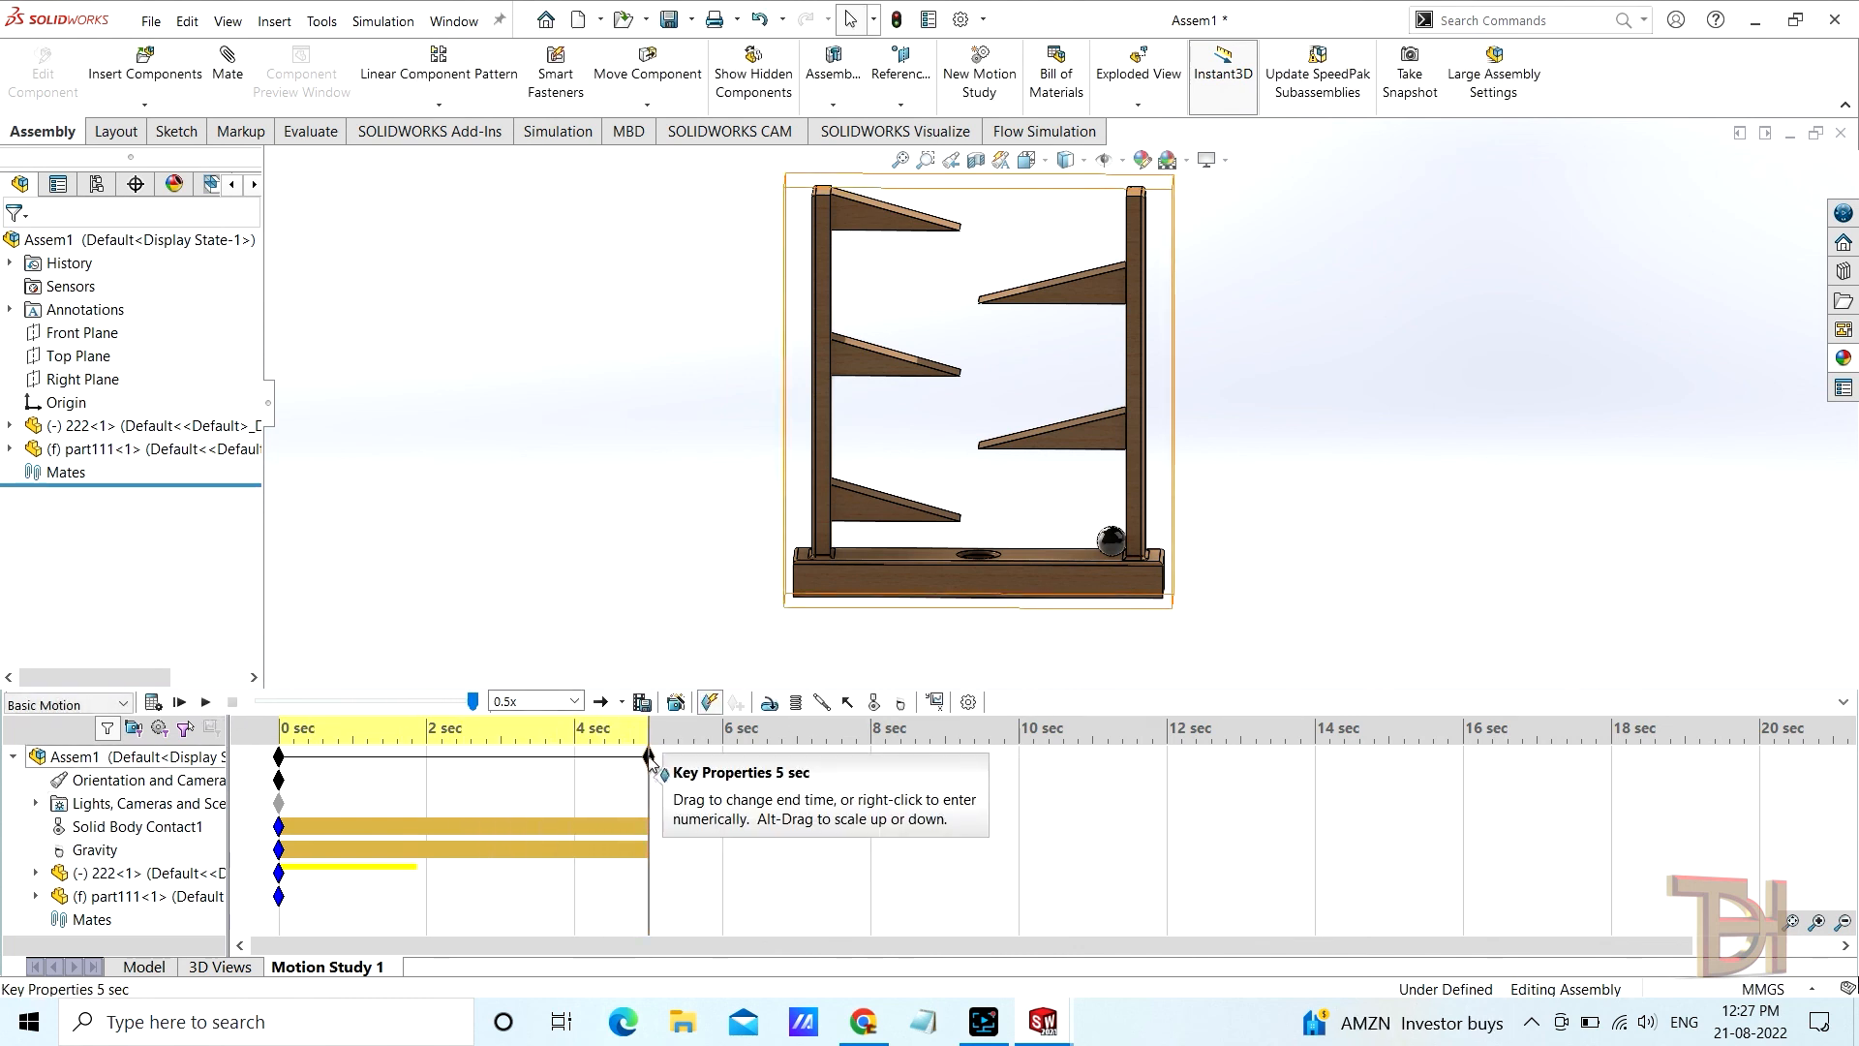
Shorten the motion study to 4 seconds and replay the ball's motion with the timeline collapsed
{"action": "left_click_drag", "start_coordinate": [648, 757], "coordinate": [574, 757]}
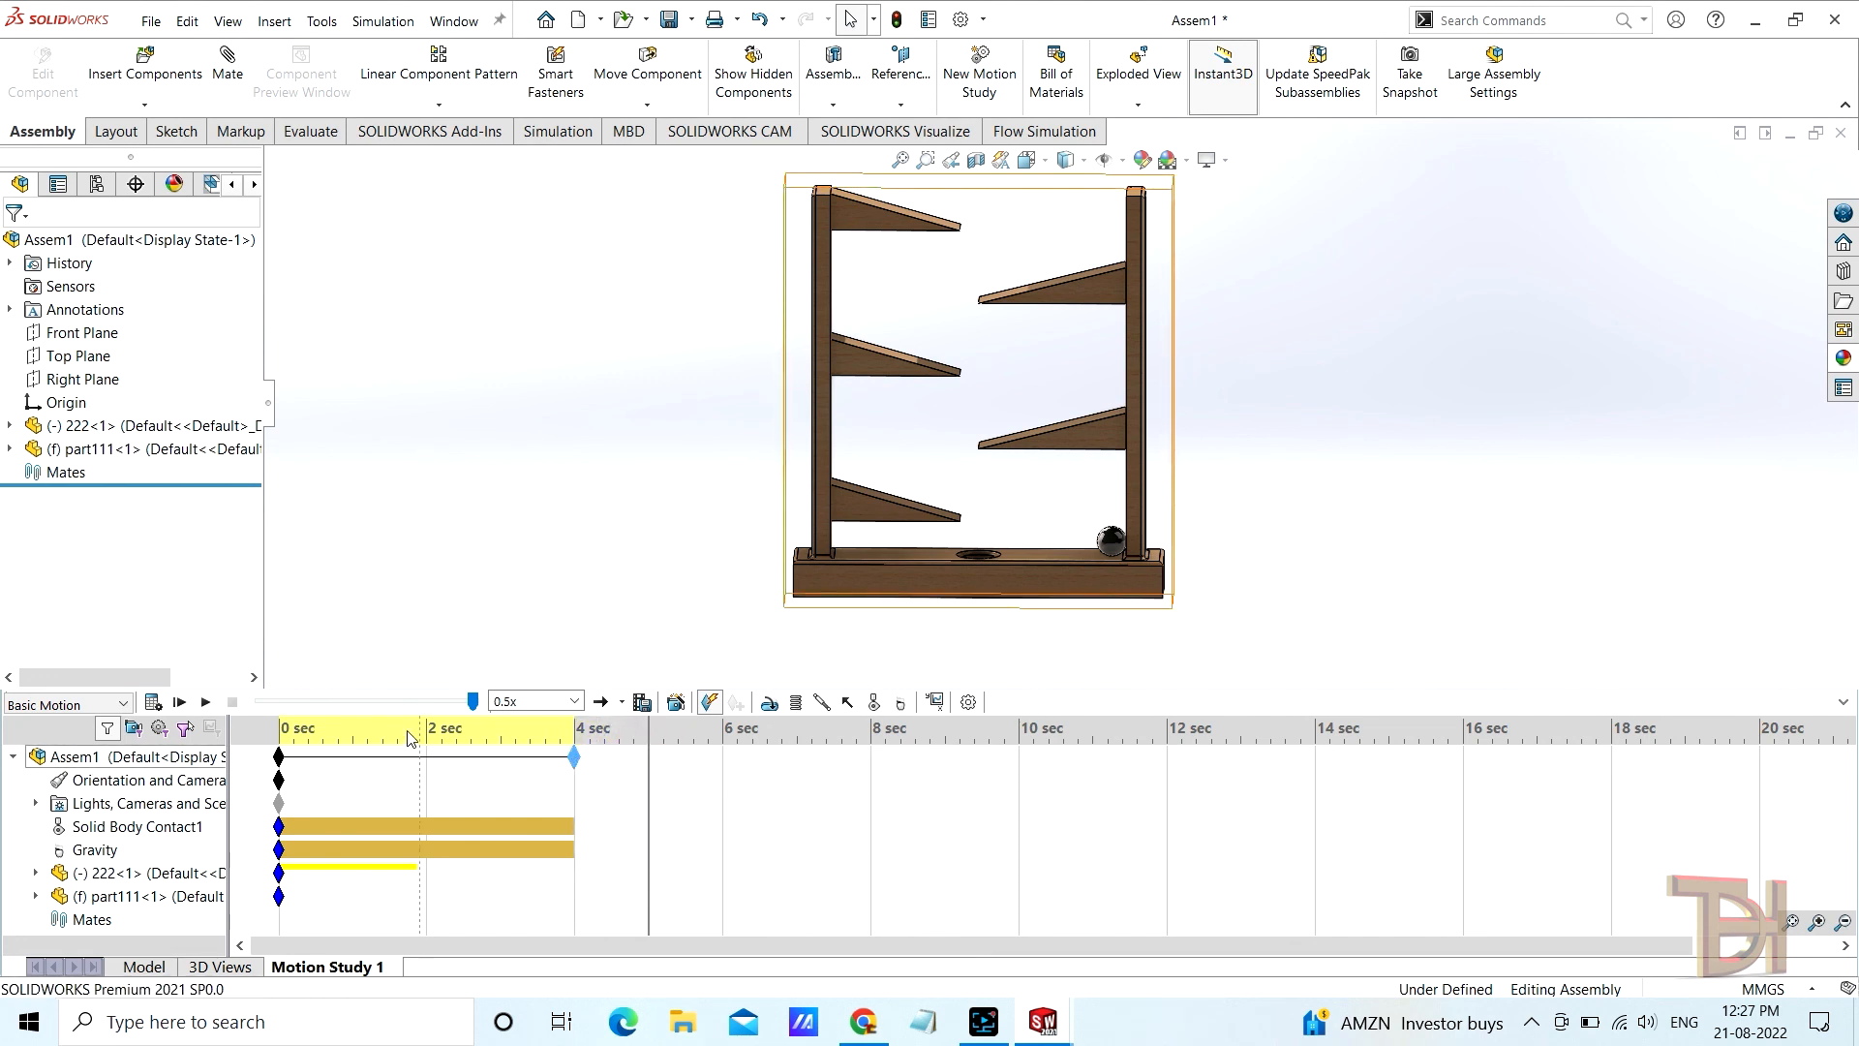
{"action": "left_click", "coordinate": [206, 703]}
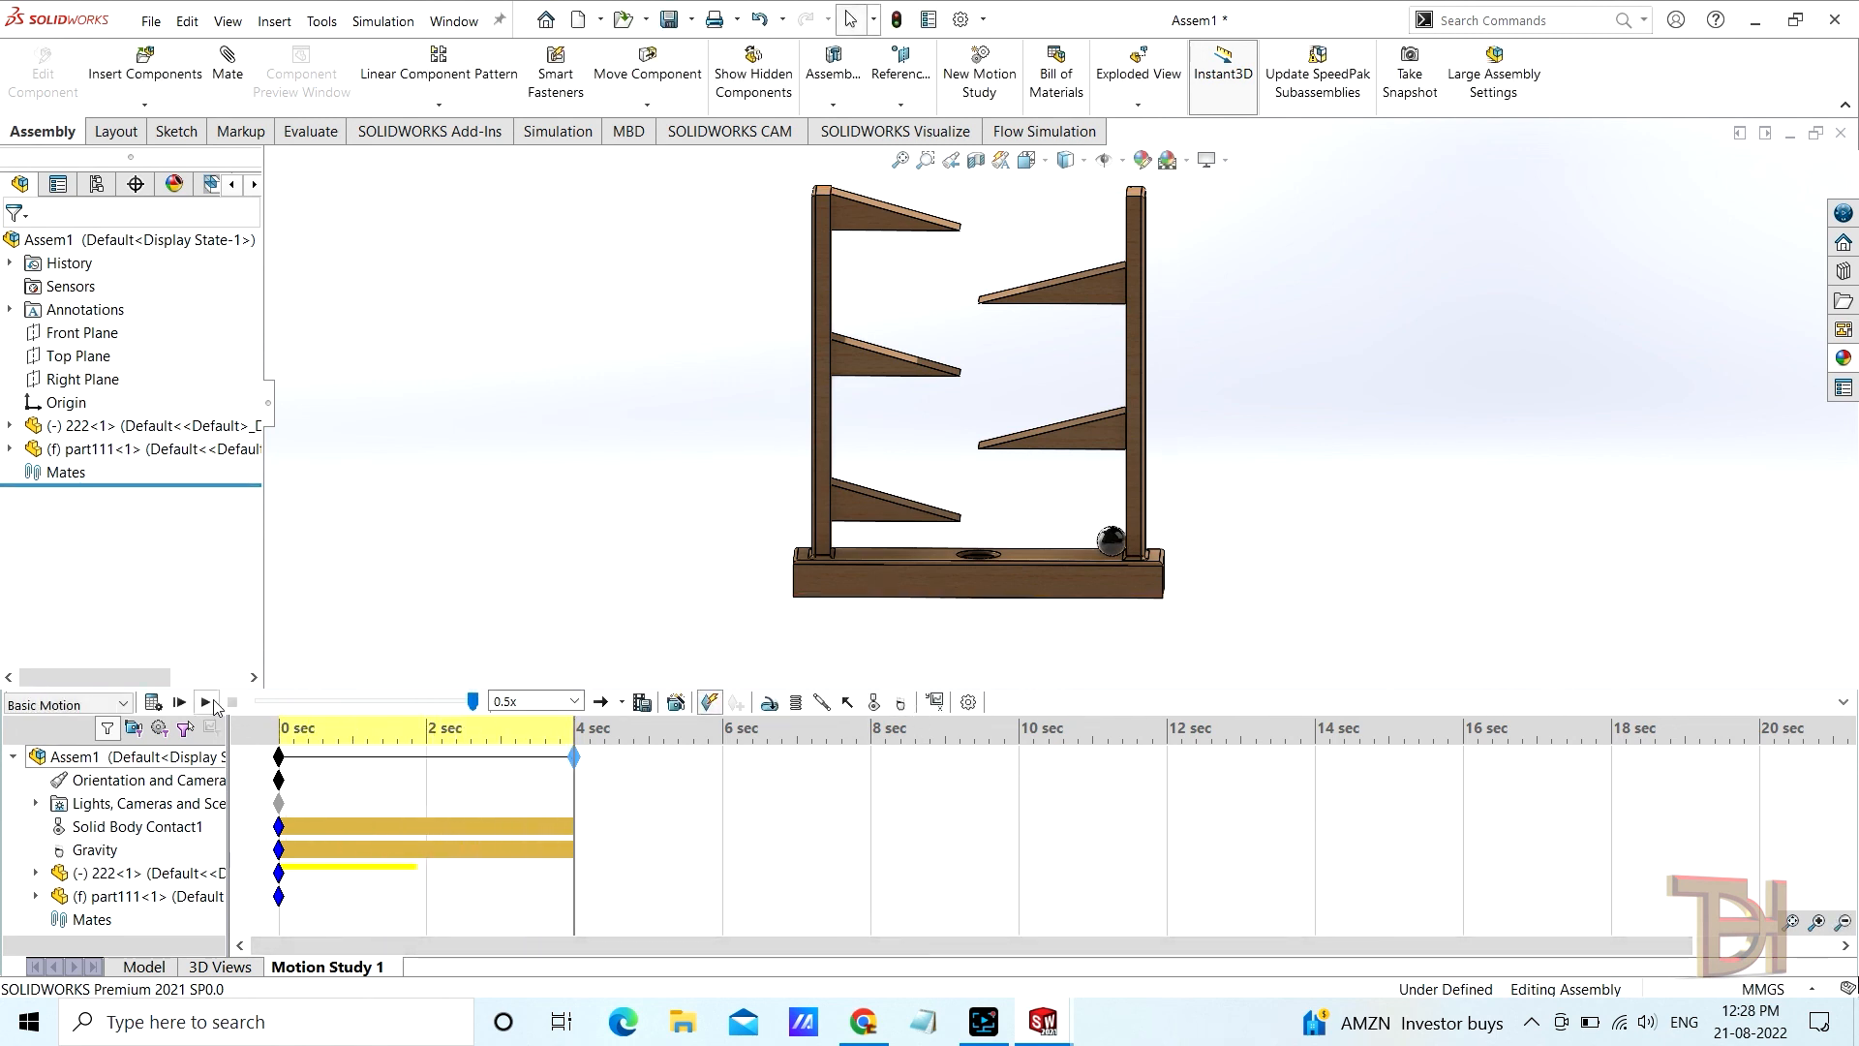
{"action": "left_click", "coordinate": [1843, 702]}
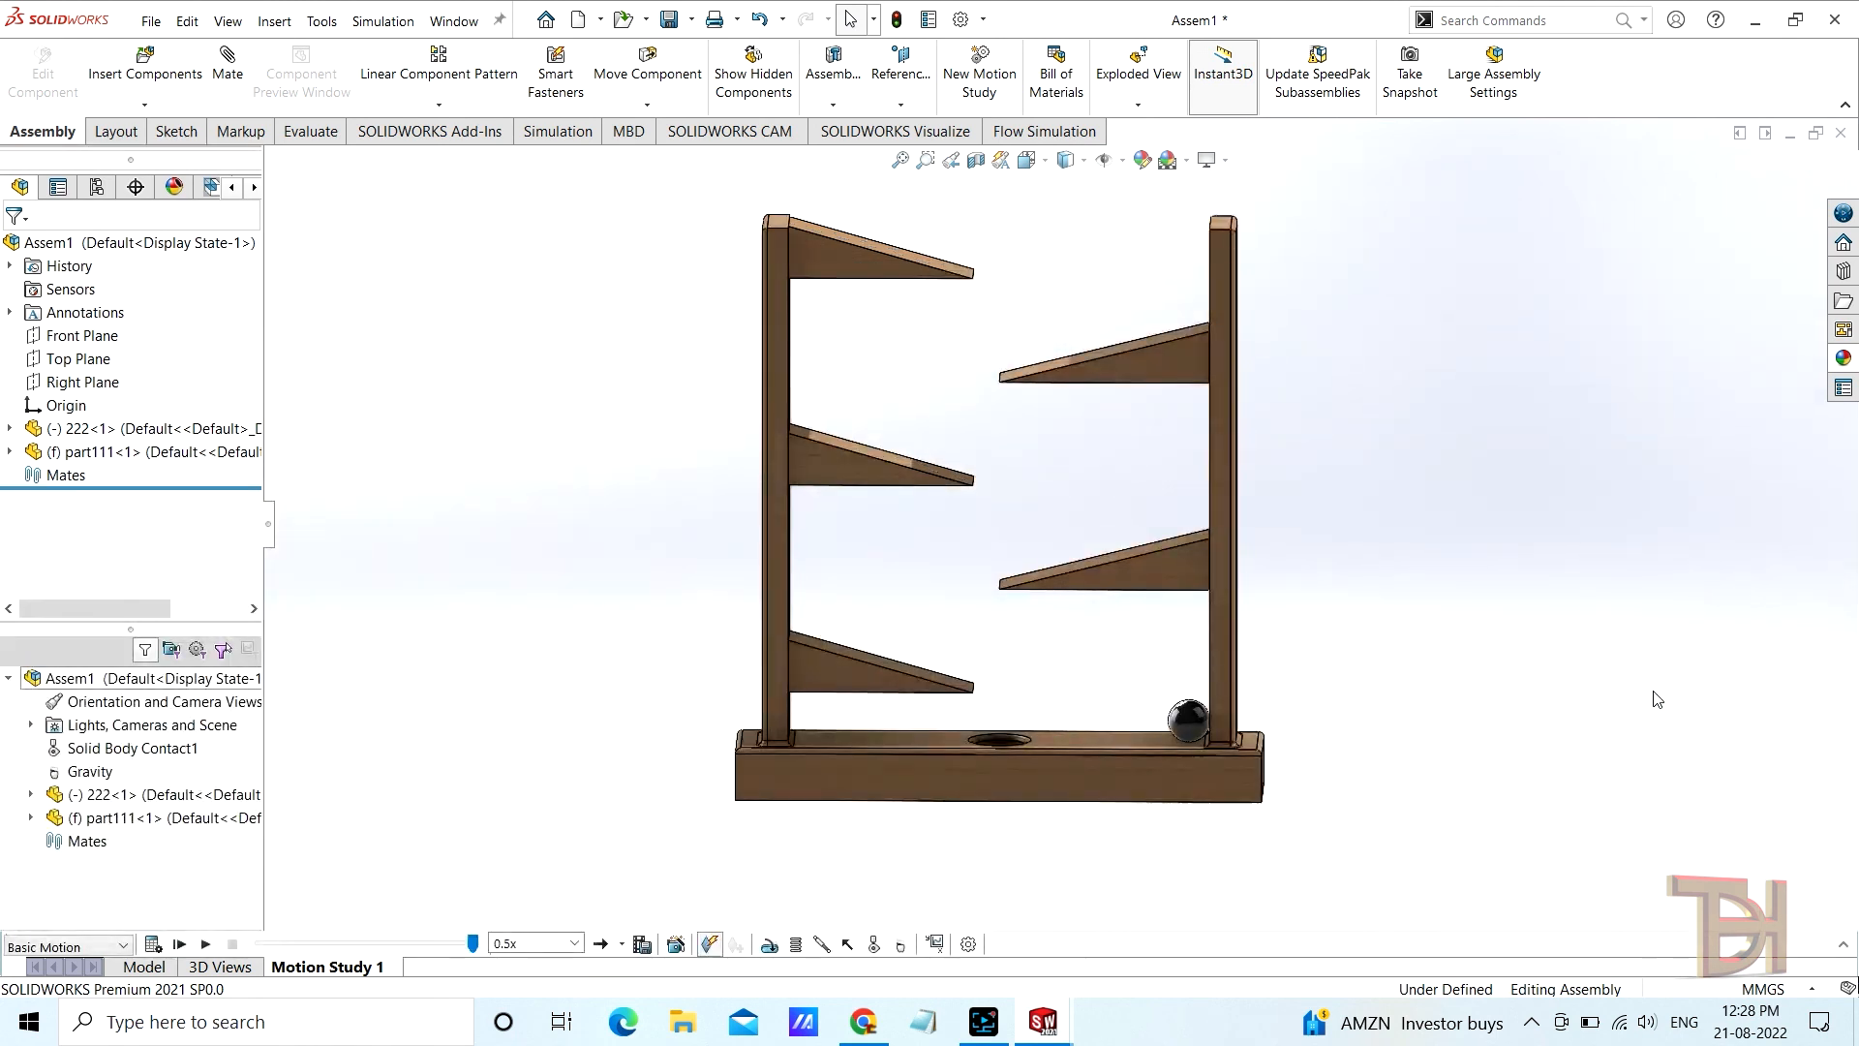
{"action": "scroll", "coordinate": [1298, 578], "scroll_direction": "down", "scroll_amount": 1}
{"action": "scroll", "coordinate": [848, 379], "scroll_direction": "up", "scroll_amount": 1}
{"action": "scroll", "coordinate": [848, 379], "scroll_direction": "down", "scroll_amount": 1}
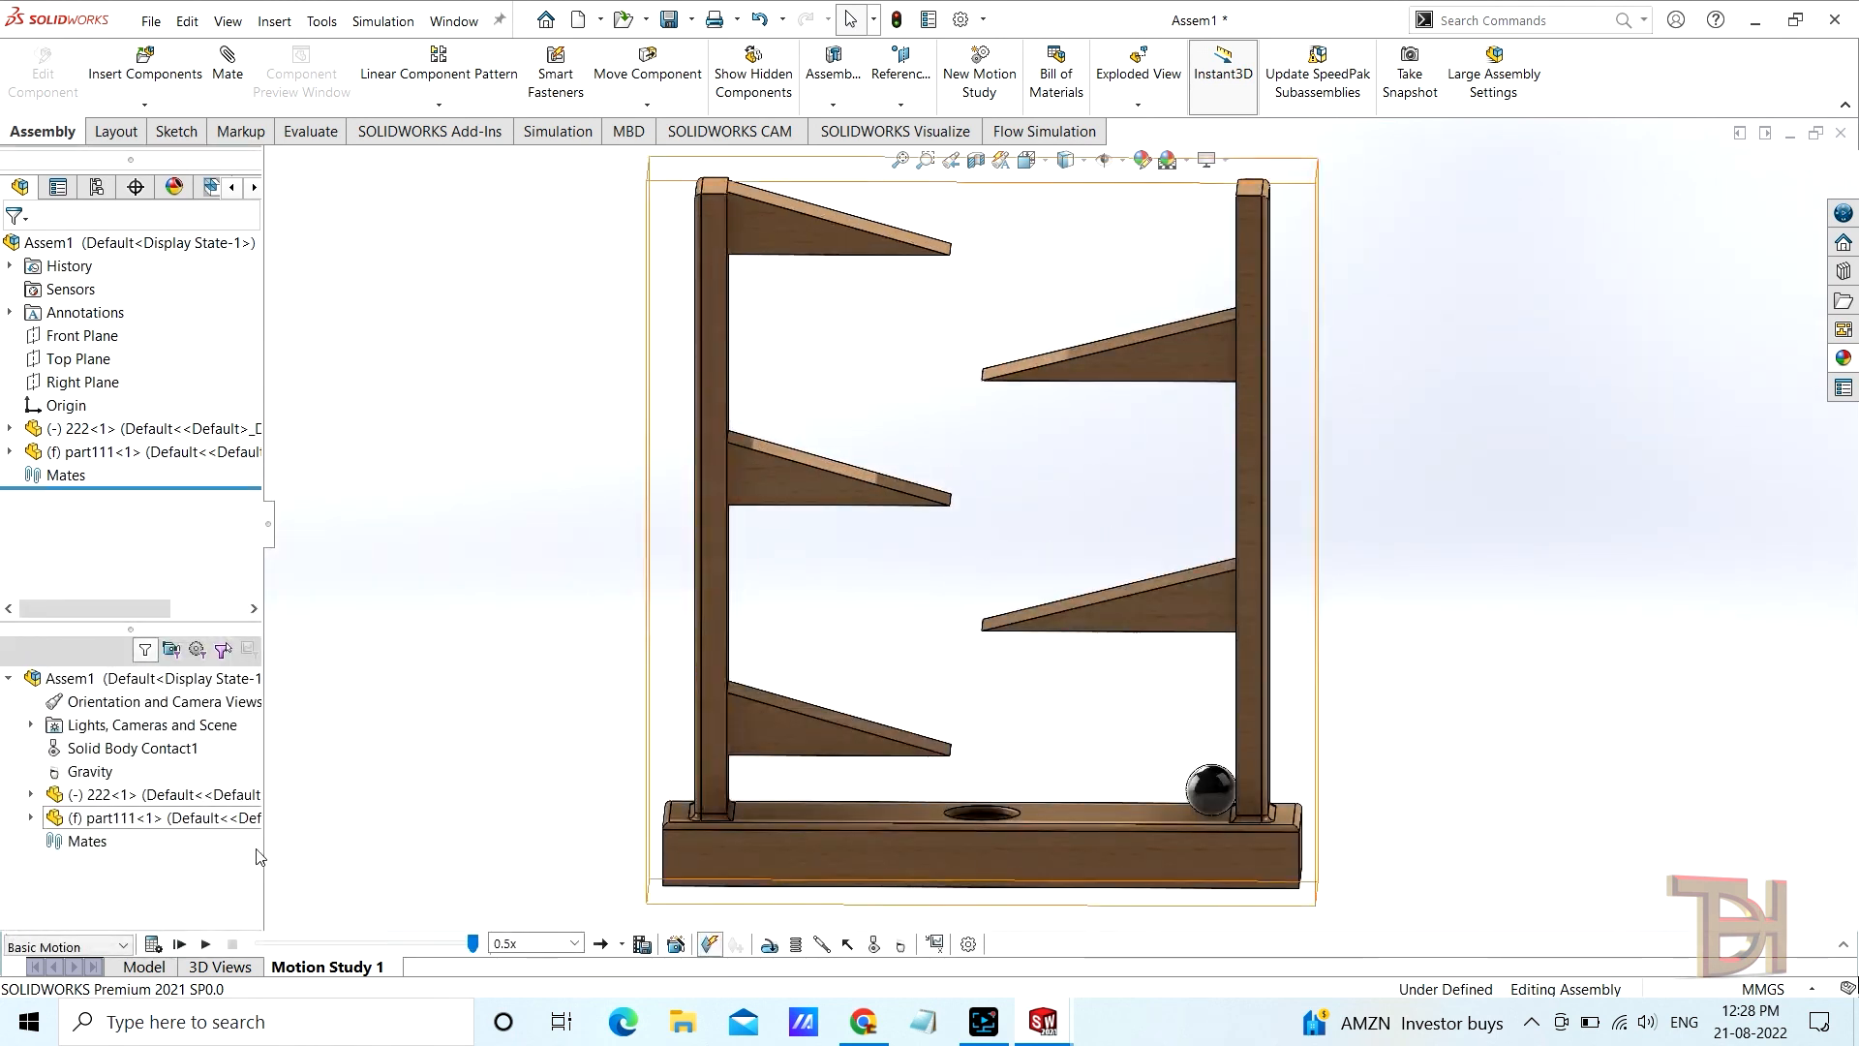
{"action": "left_click", "coordinate": [199, 947]}
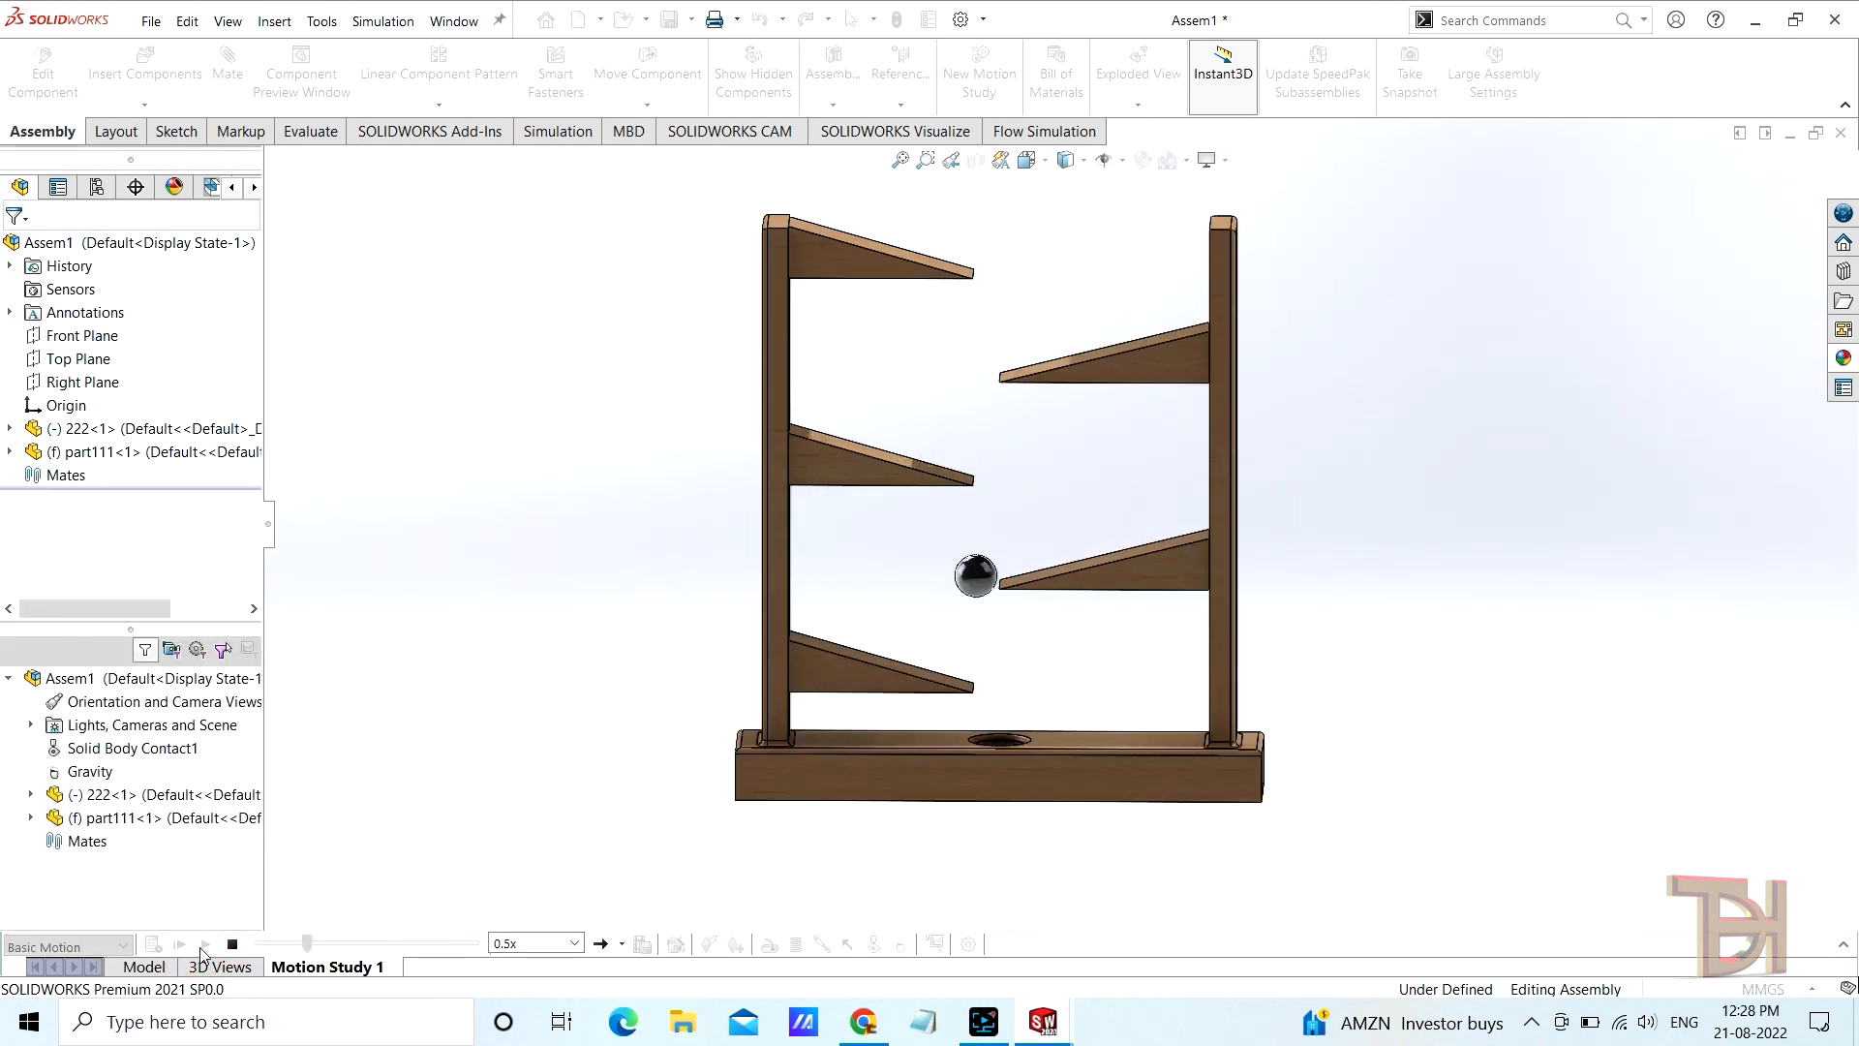